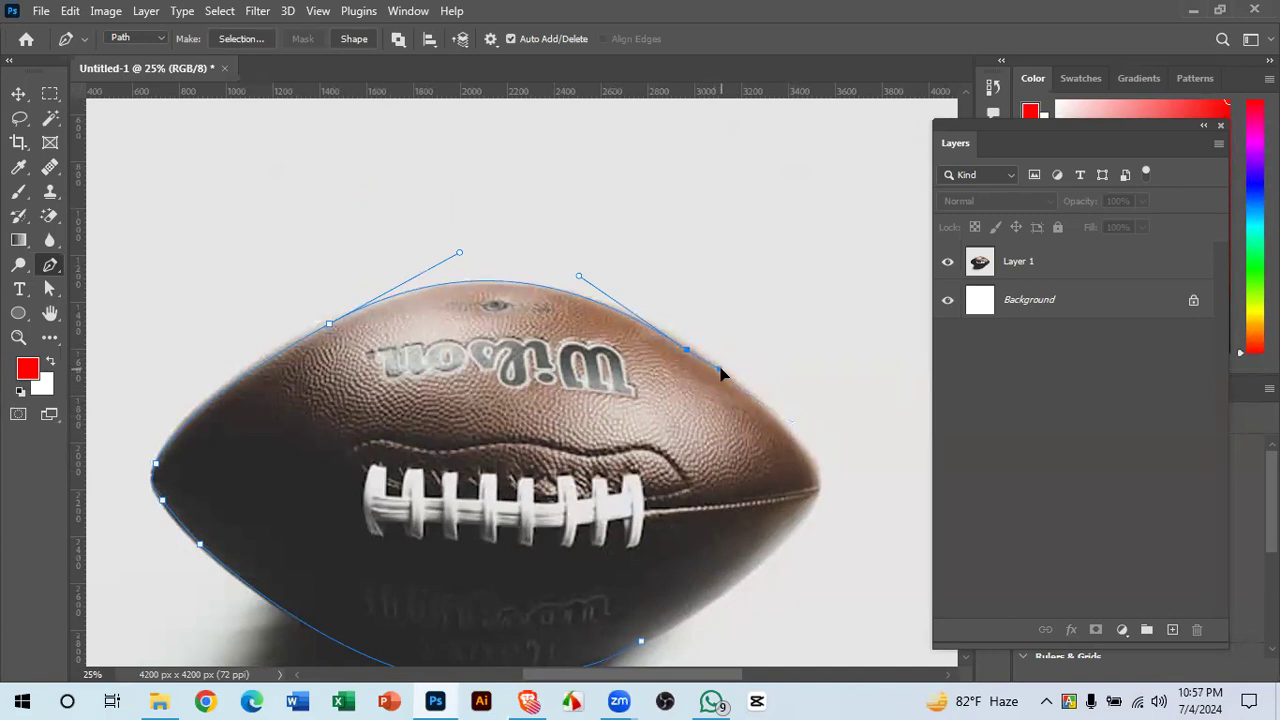
- Trace the football's upper right edge and pointed tip with curved Pen tool anchors and close the path along its lower right edge
left_click(720, 369)
scroll(800, 435, "up", 1)
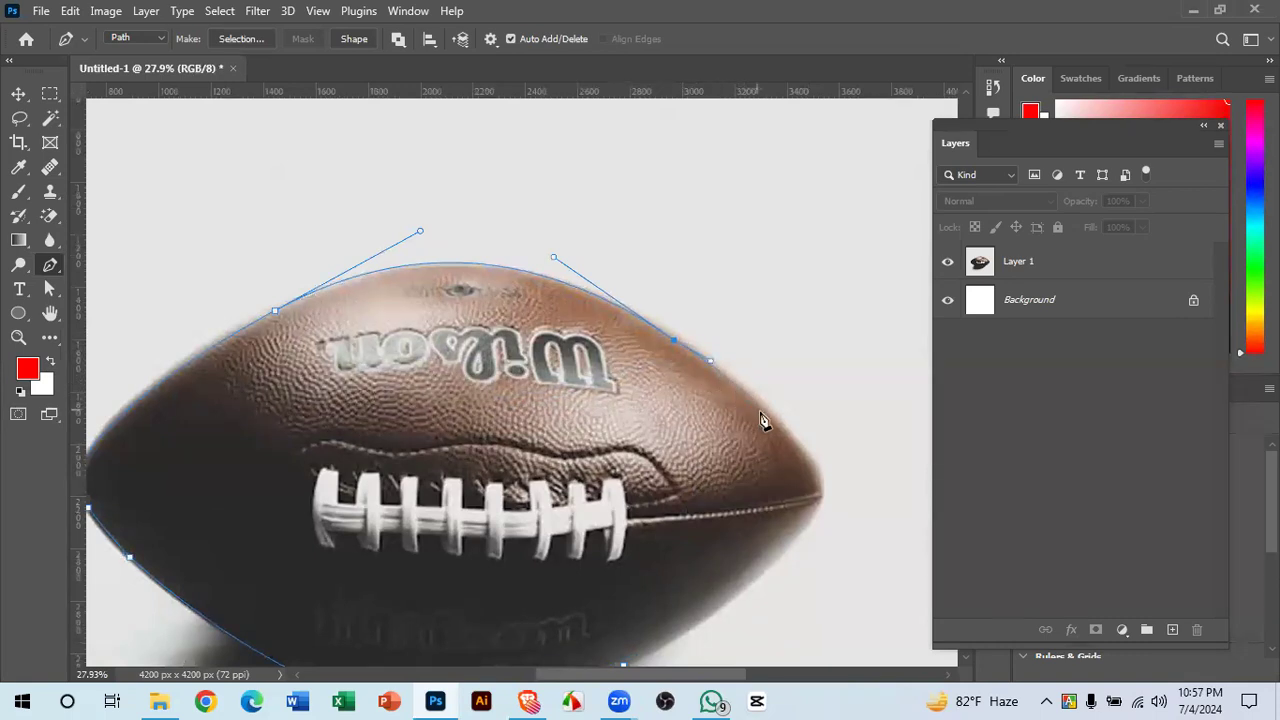
left_click(794, 443)
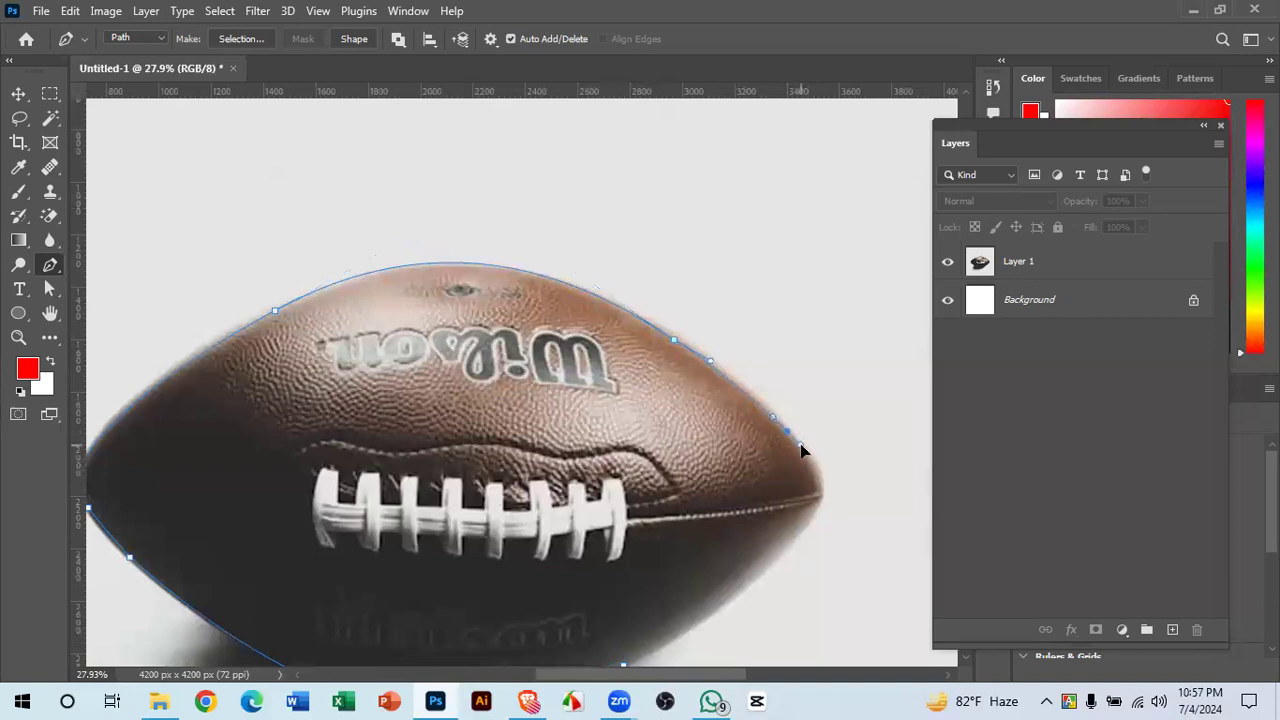
scroll(814, 455, "down", 2)
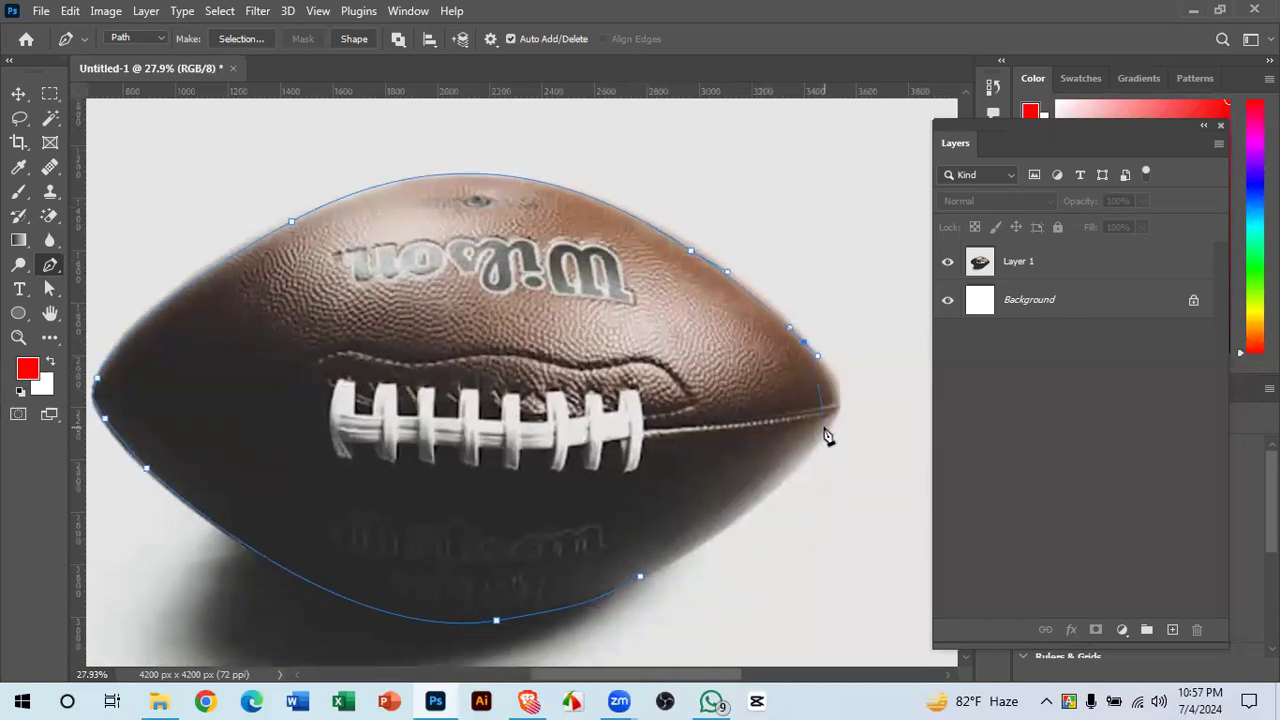
left_click_drag(784, 519, 763, 495)
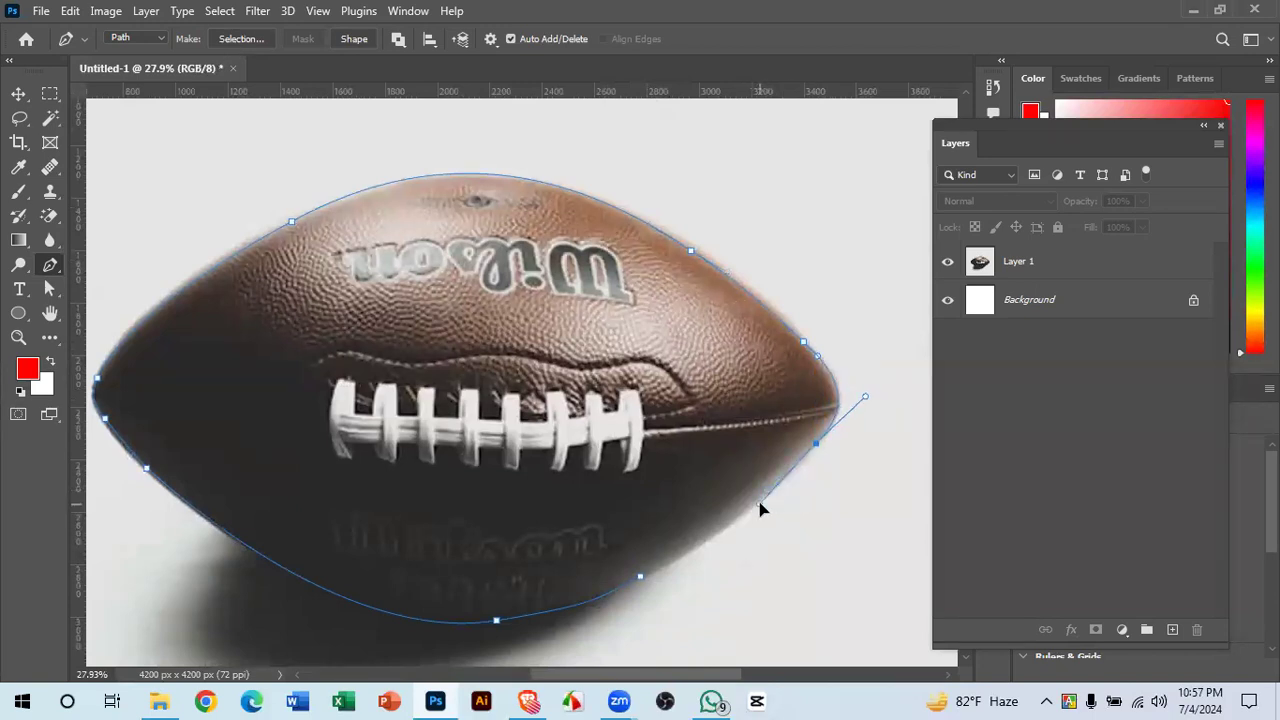
left_click_drag(643, 582, 567, 614)
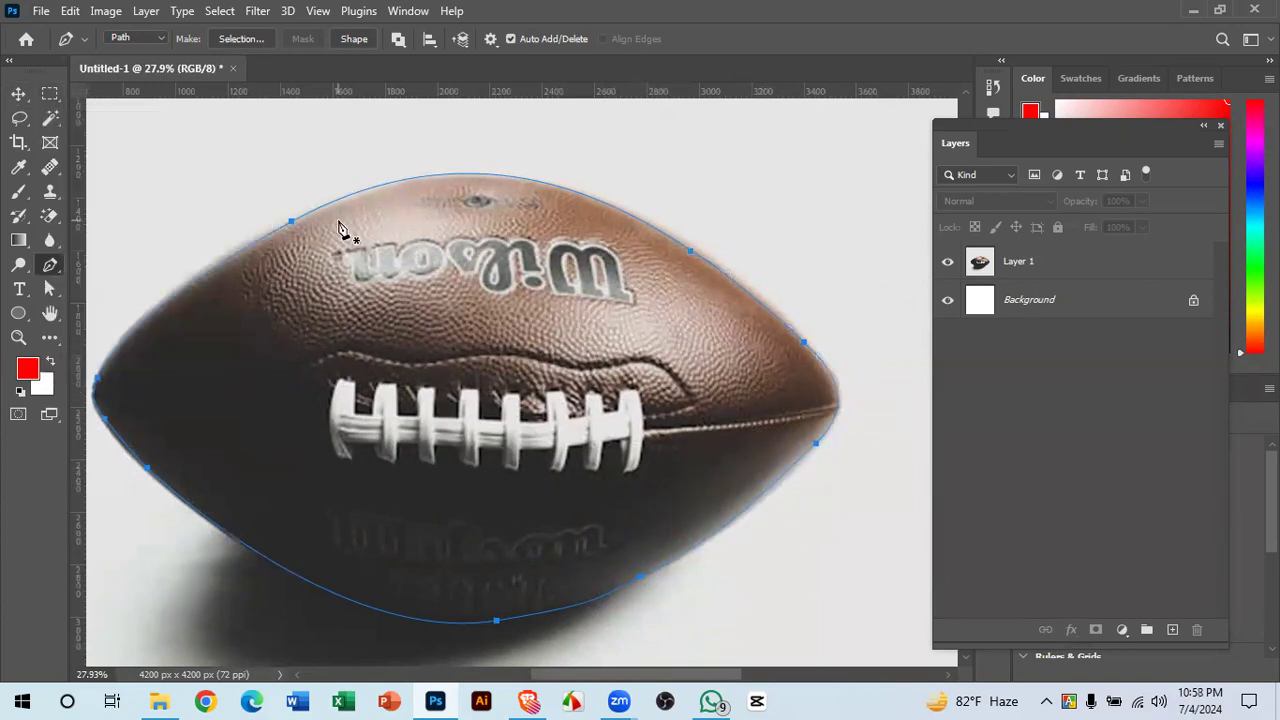
- Add an anchor point to the path at the middle of the football's upper edge
key("ctrl+minus")
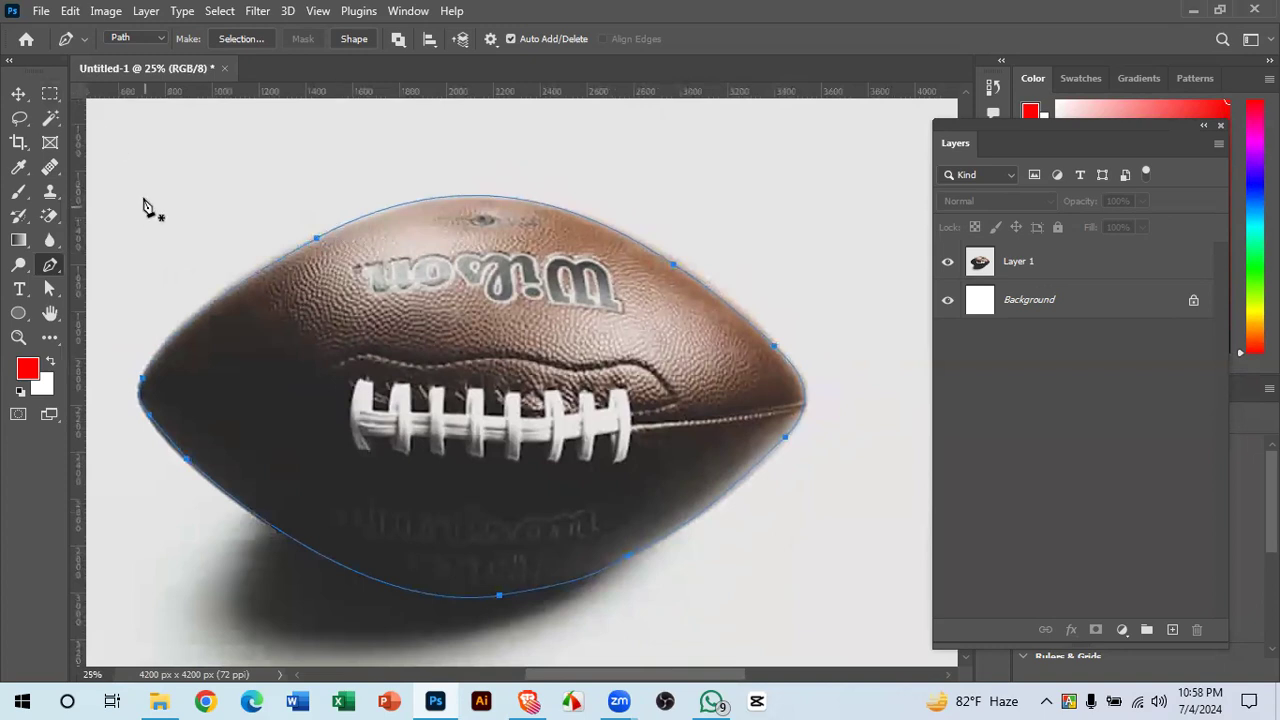
left_click(98, 159)
left_click_drag(214, 248, 838, 614)
left_click(512, 199)
key("ctrl+z")
left_click(468, 197)
left_click(469, 200, "ctrl")
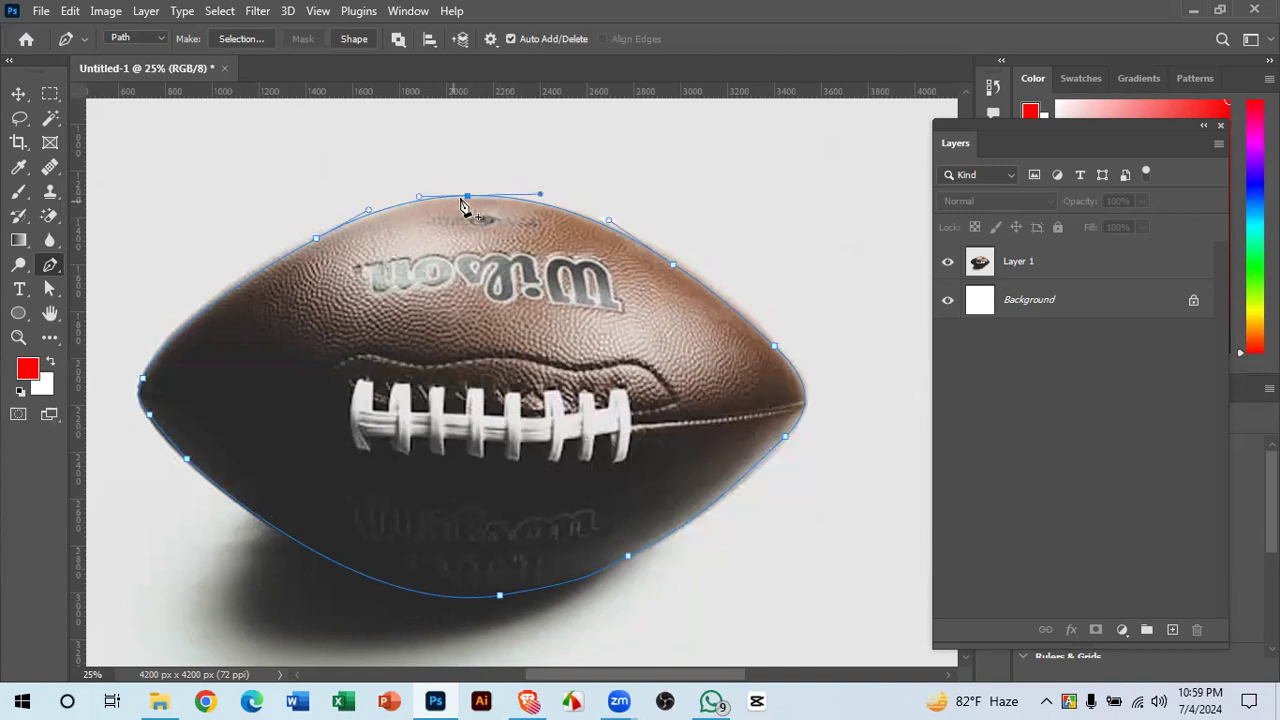
- Try to even out the upper-middle anchor point's handles and nudge the point down onto the football's edge
left_click_drag(470, 201, 537, 199)
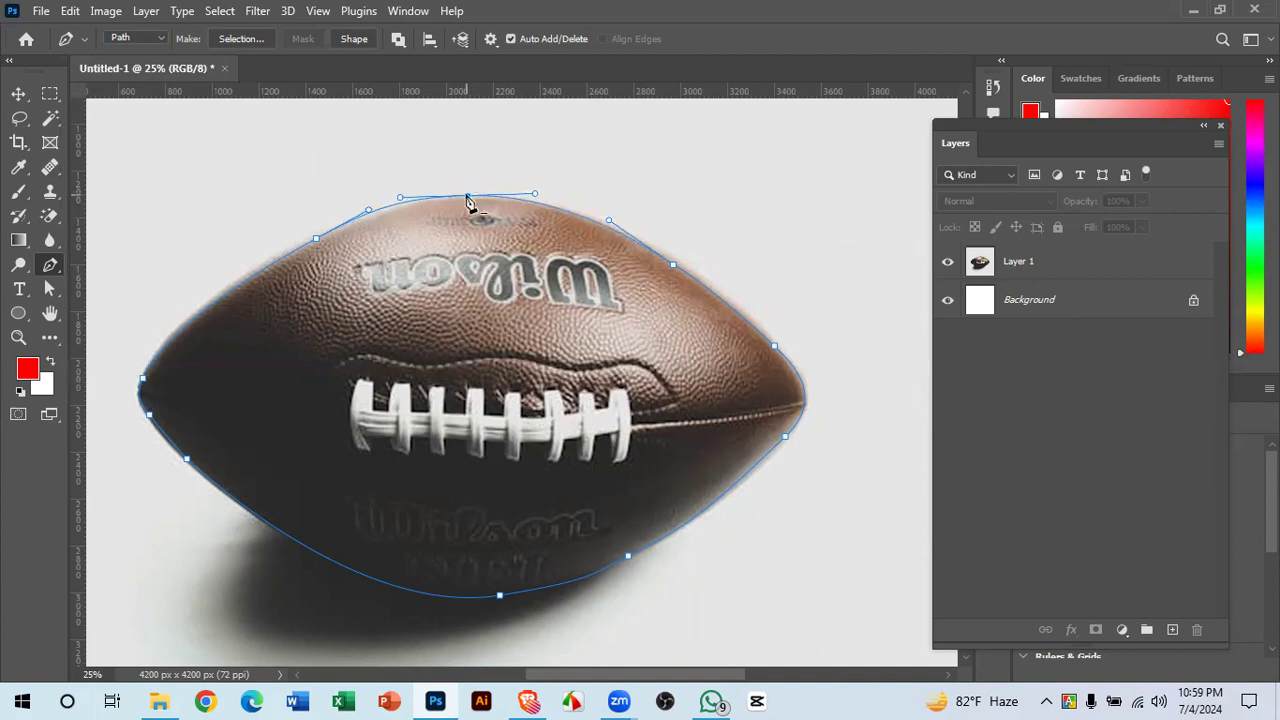
left_click_drag(467, 199, 467, 205)
key("ctrl+z")
left_click(486, 195)
scroll(495, 207, "up", 5)
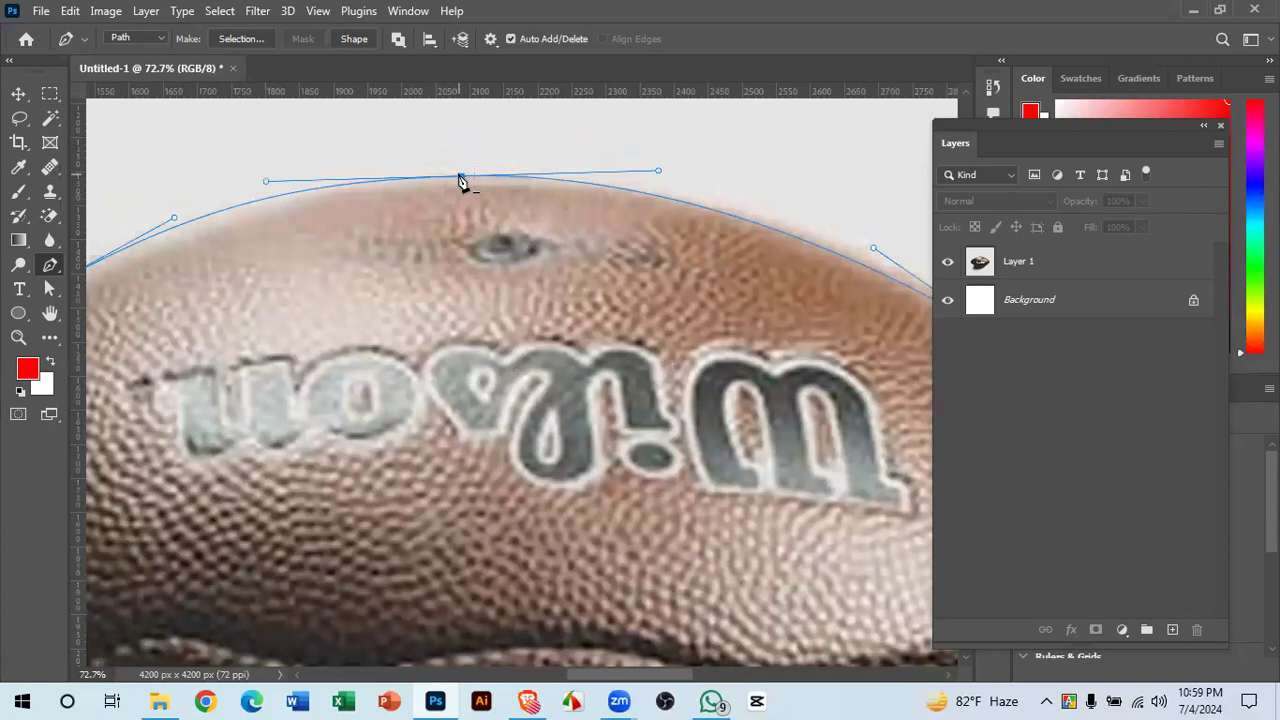
key("Down")
key("Down")
key("Down")
key("Down")
key("Down")
key("Down")
key("Down")
key("Down")
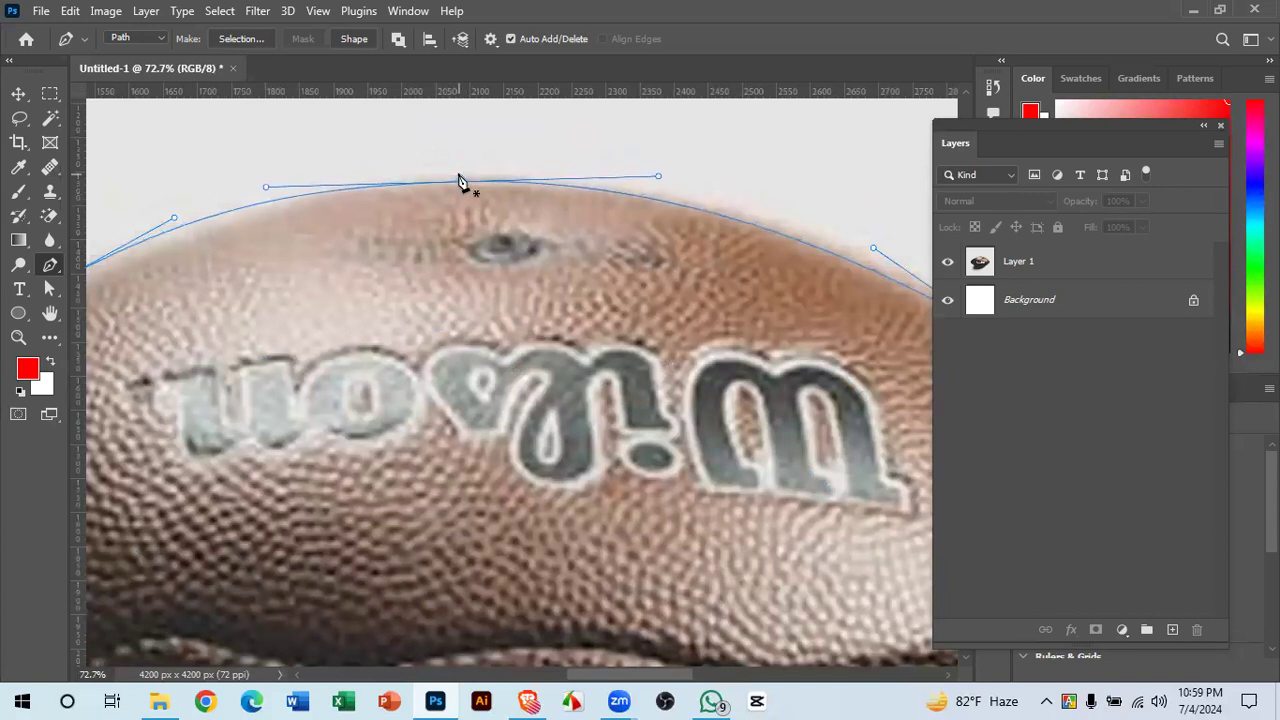
key("Down")
key("Down")
key("Down")
key("Down")
key("Down")
key("Down")
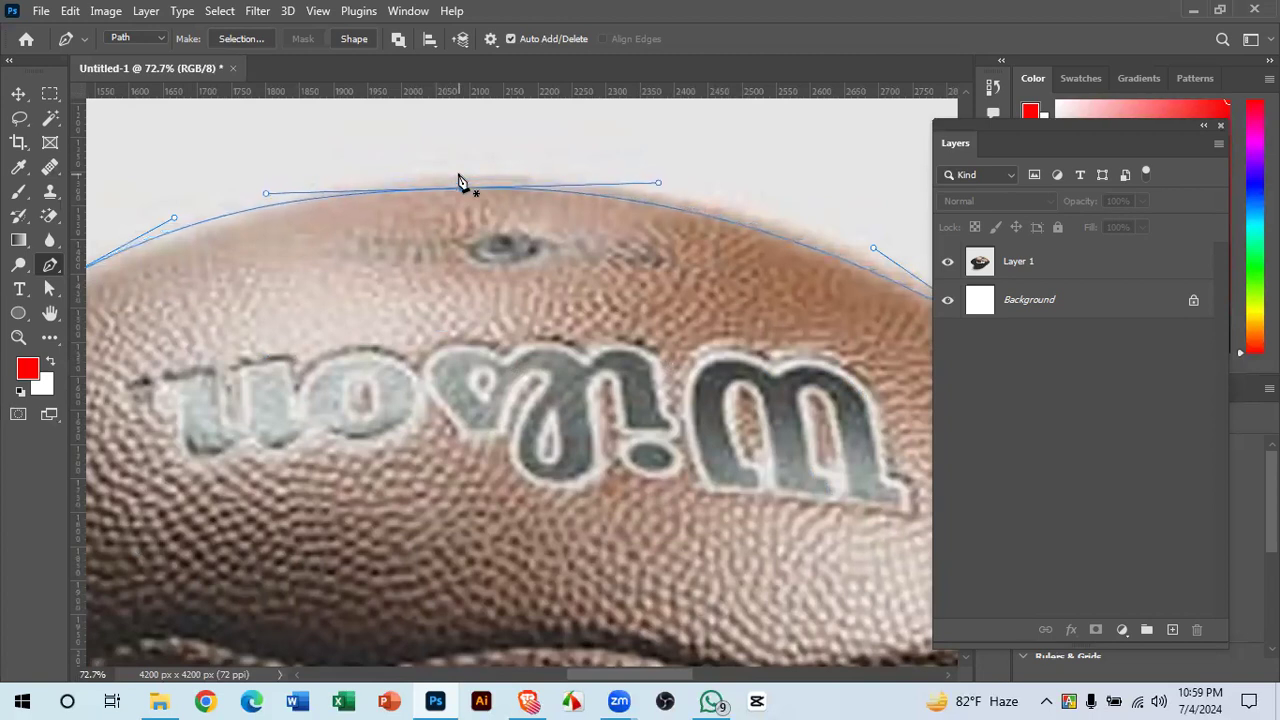
key("ctrl+z")
key("ctrl+z")
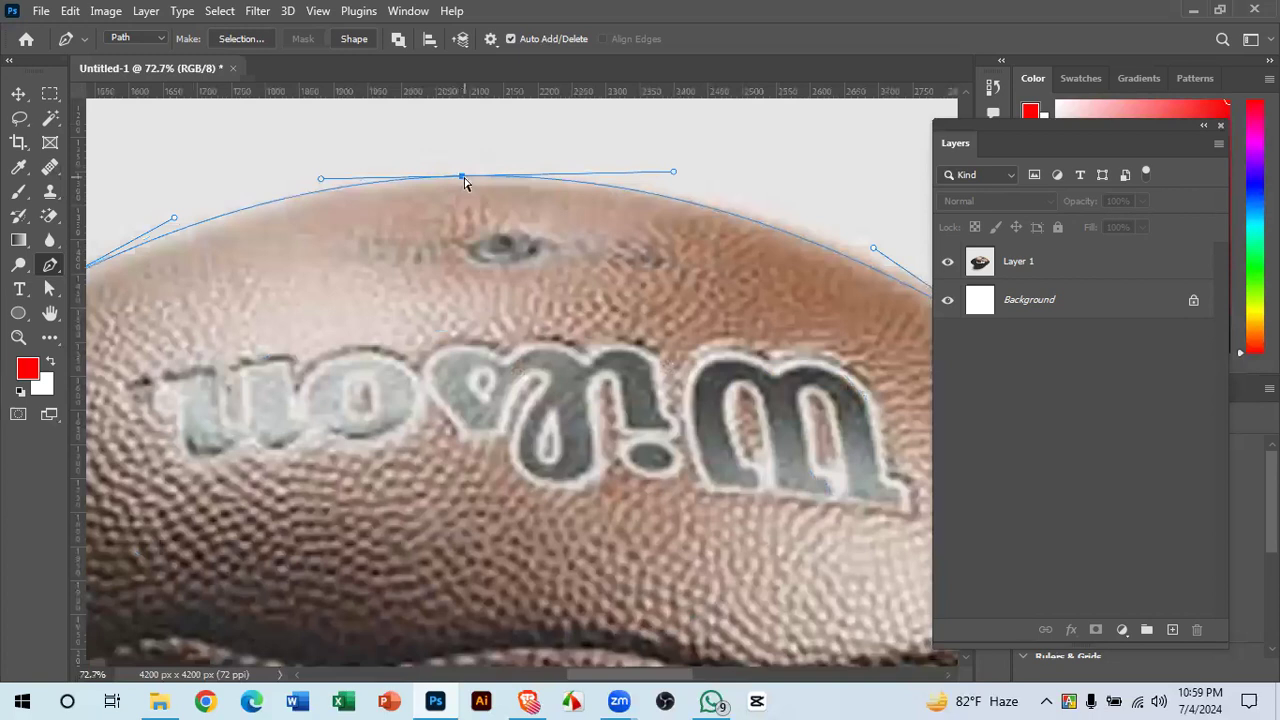
- Move the upper-middle anchor point slightly down so the curve follows the football's edge
left_click_drag(460, 179, 458, 192)
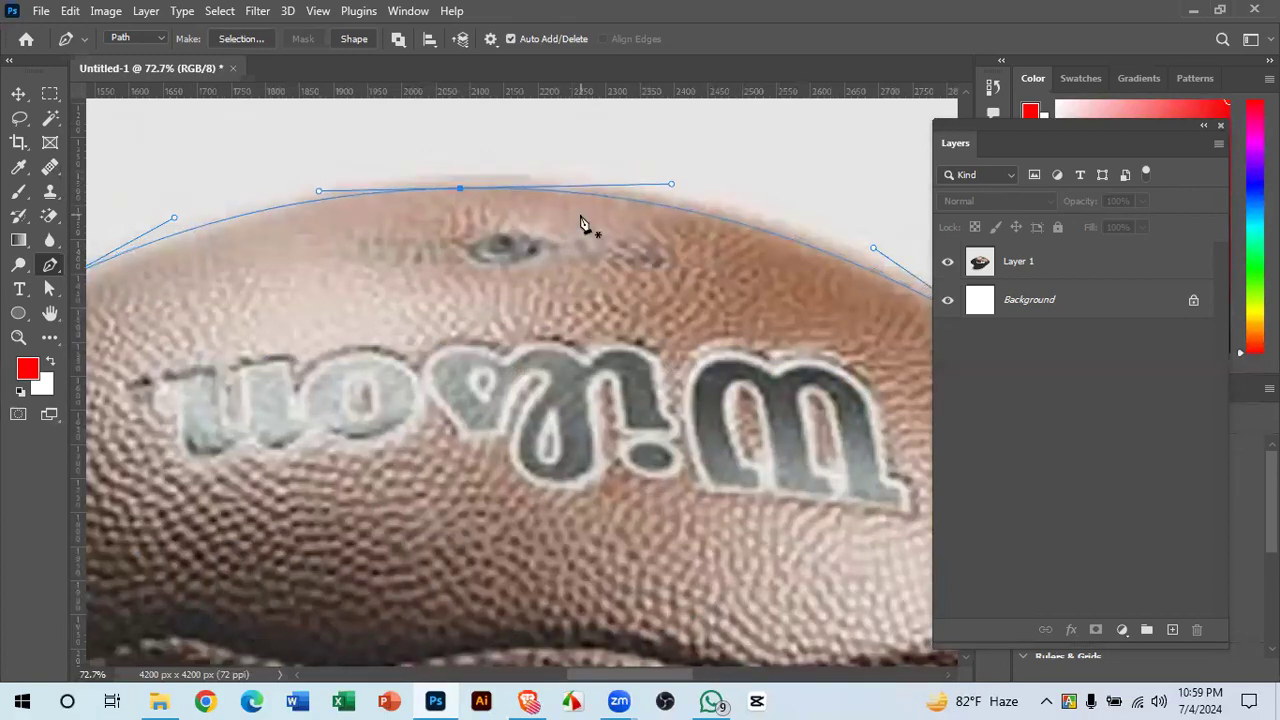
key("ctrl+minus")
key("ctrl+minus")
key("ctrl+minus")
- Examine how closely the finished path follows the football's outline all the way around
left_click_drag(774, 415, 689, 342)
left_click_drag(602, 221, 686, 276)
left_click_drag(750, 319, 678, 303)
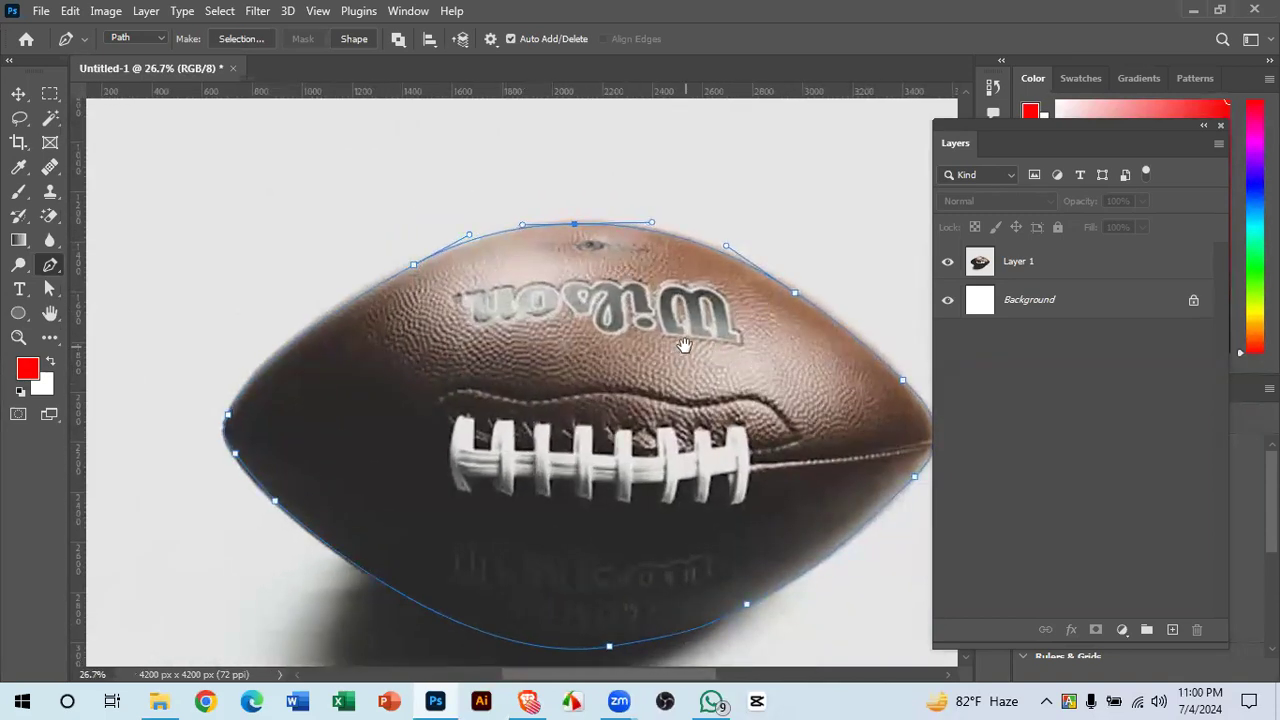
left_click_drag(754, 441, 676, 455)
left_click_drag(860, 490, 602, 396)
left_click_drag(612, 398, 686, 446)
left_click_drag(484, 390, 689, 457)
left_click_drag(488, 392, 575, 397)
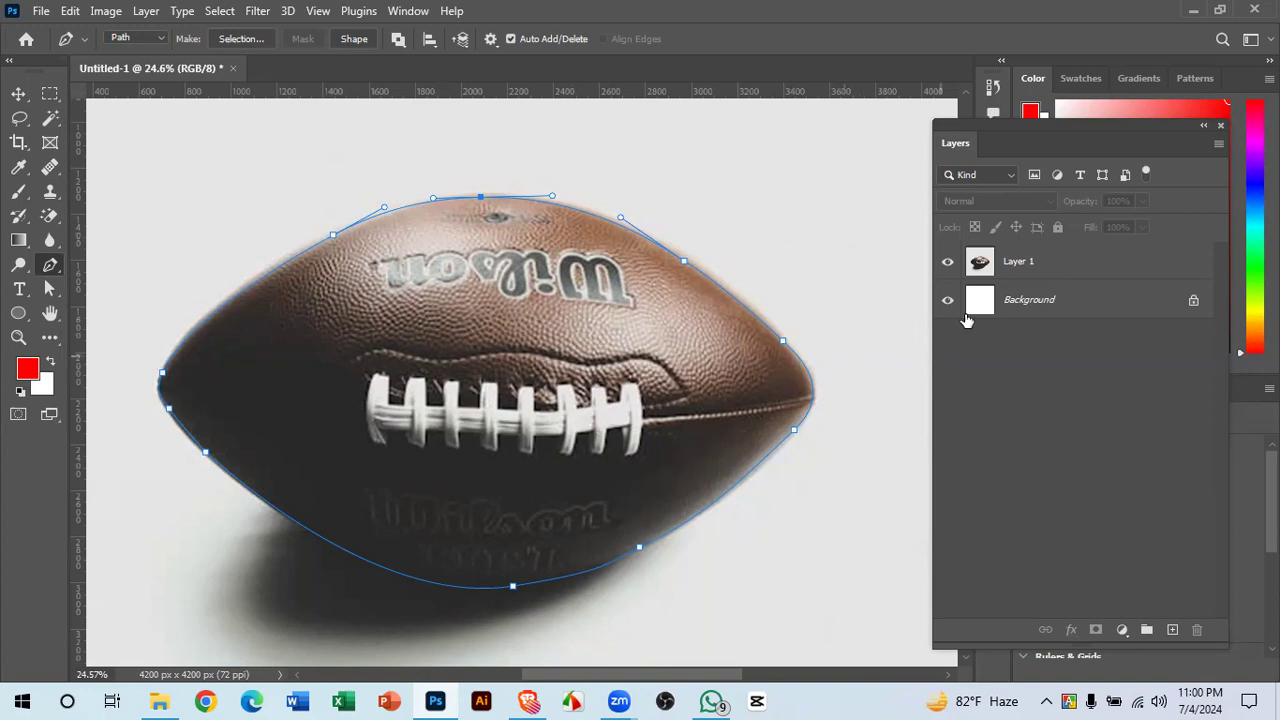
- Make Layer 1 active and select all anchor points of the football path
left_click(980, 267)
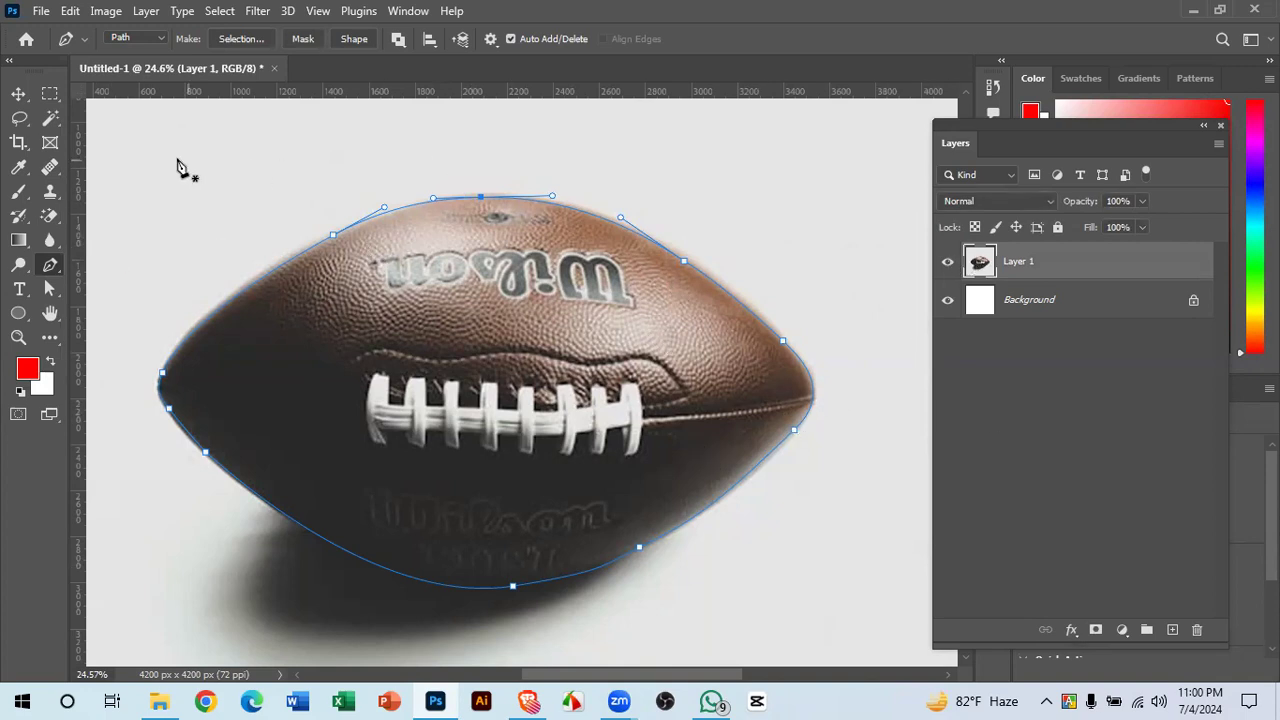
left_click_drag(108, 157, 858, 612)
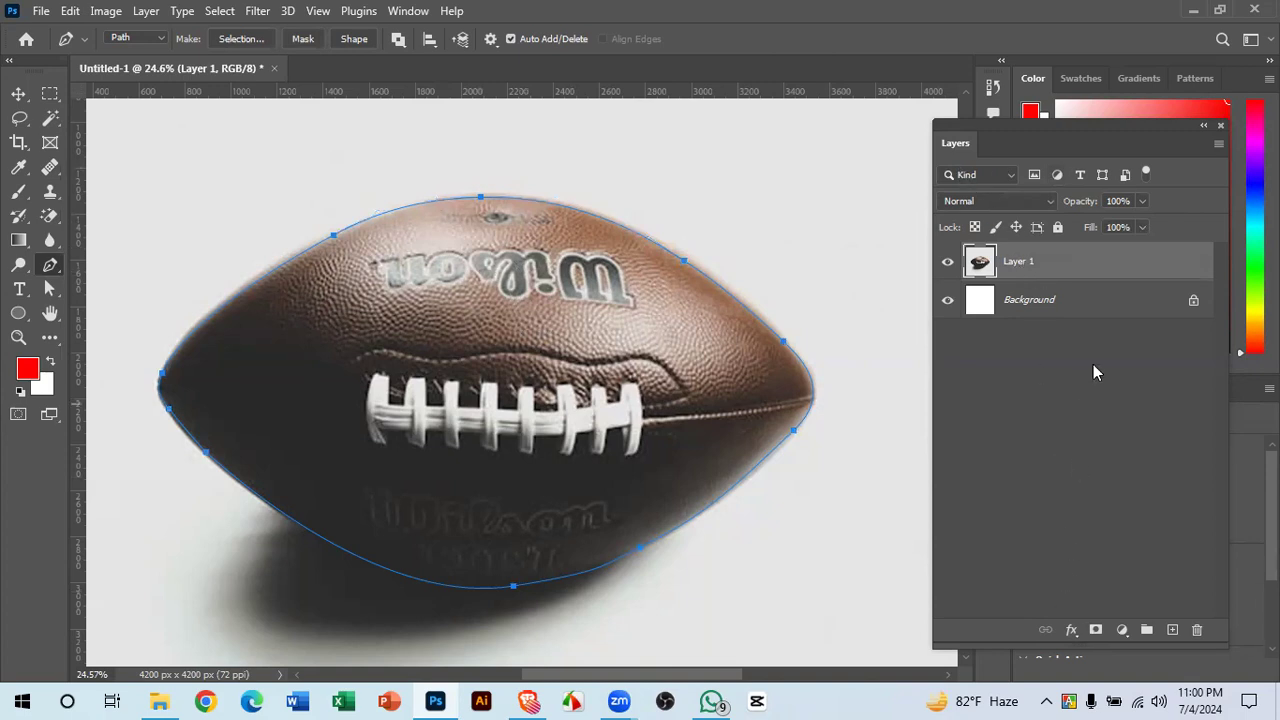
- Move the floating Layers panel away from the docked panels and close the History and Comments panels
left_click_drag(1136, 134, 1031, 157)
left_click_drag(1020, 207, 812, 138)
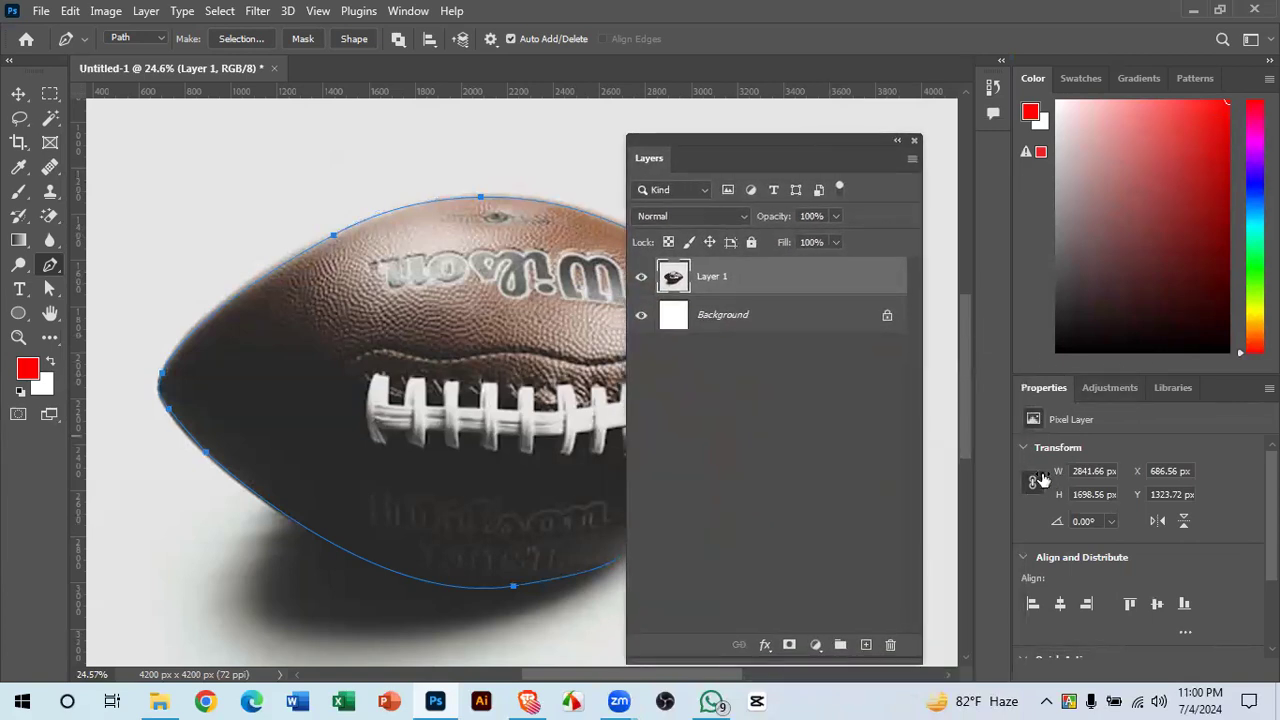
left_click_drag(995, 88, 553, 143)
left_click(546, 125)
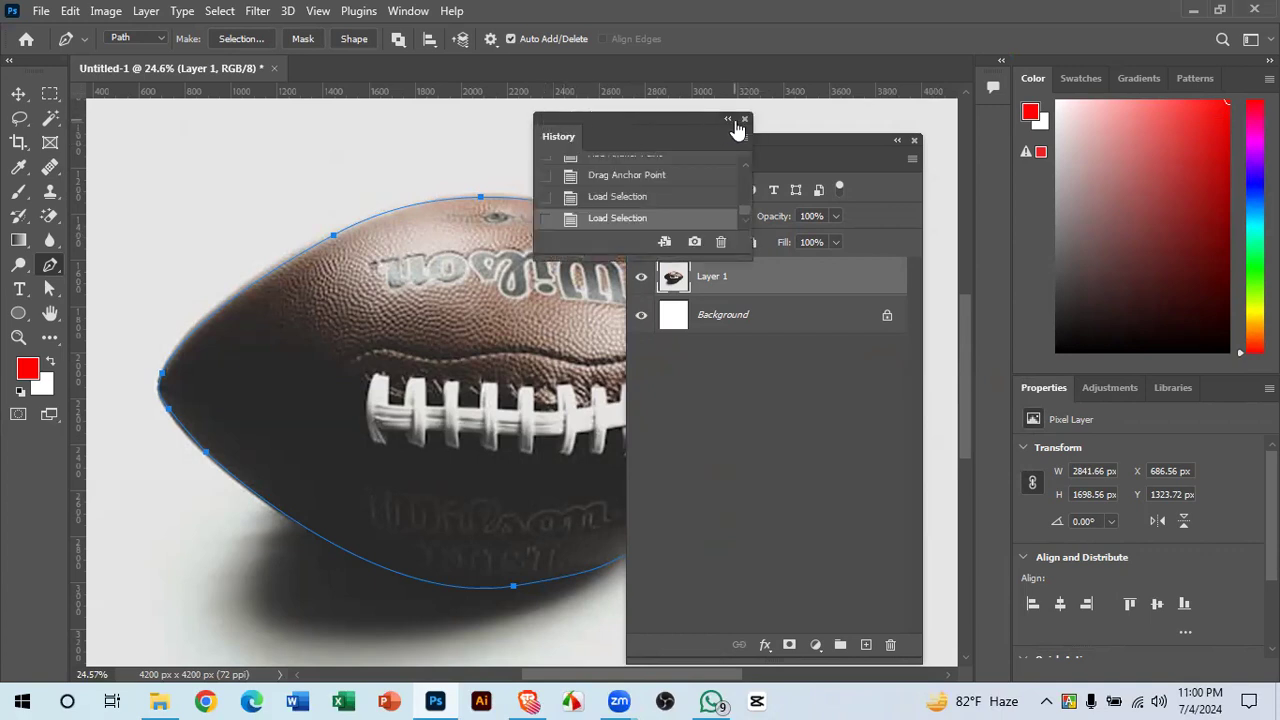
left_click_drag(737, 123, 446, 71)
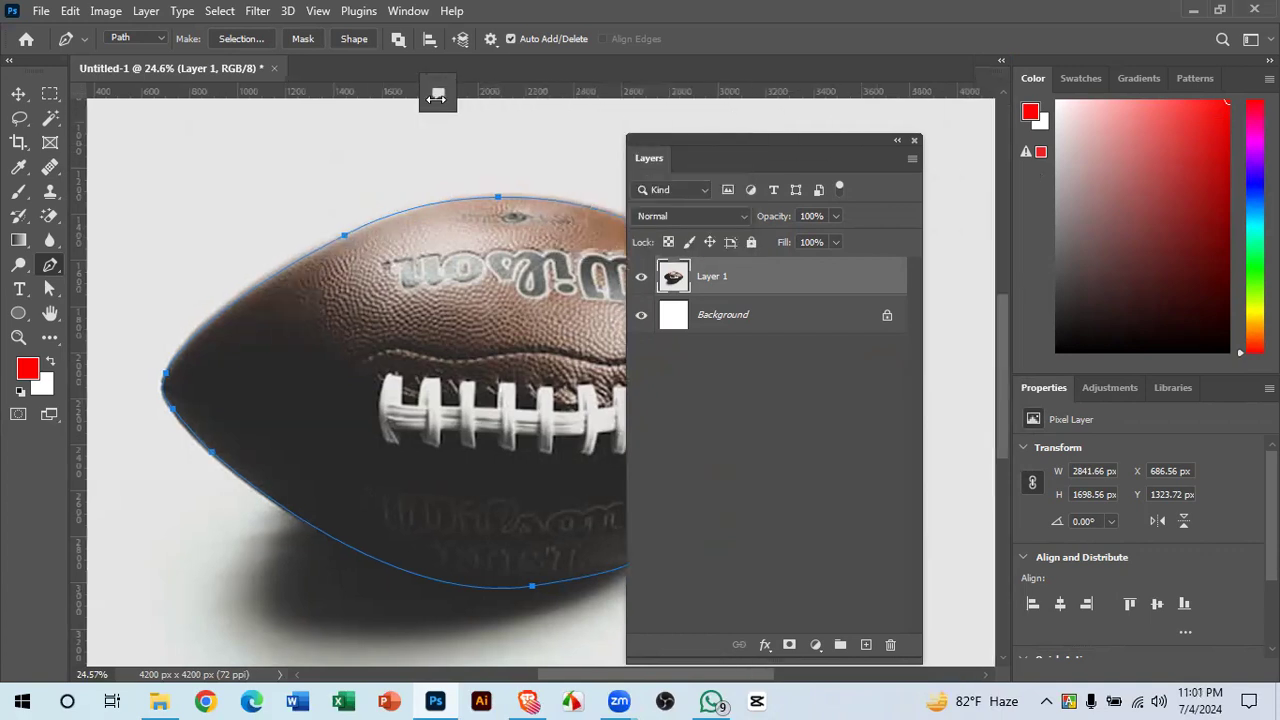
left_click(446, 70)
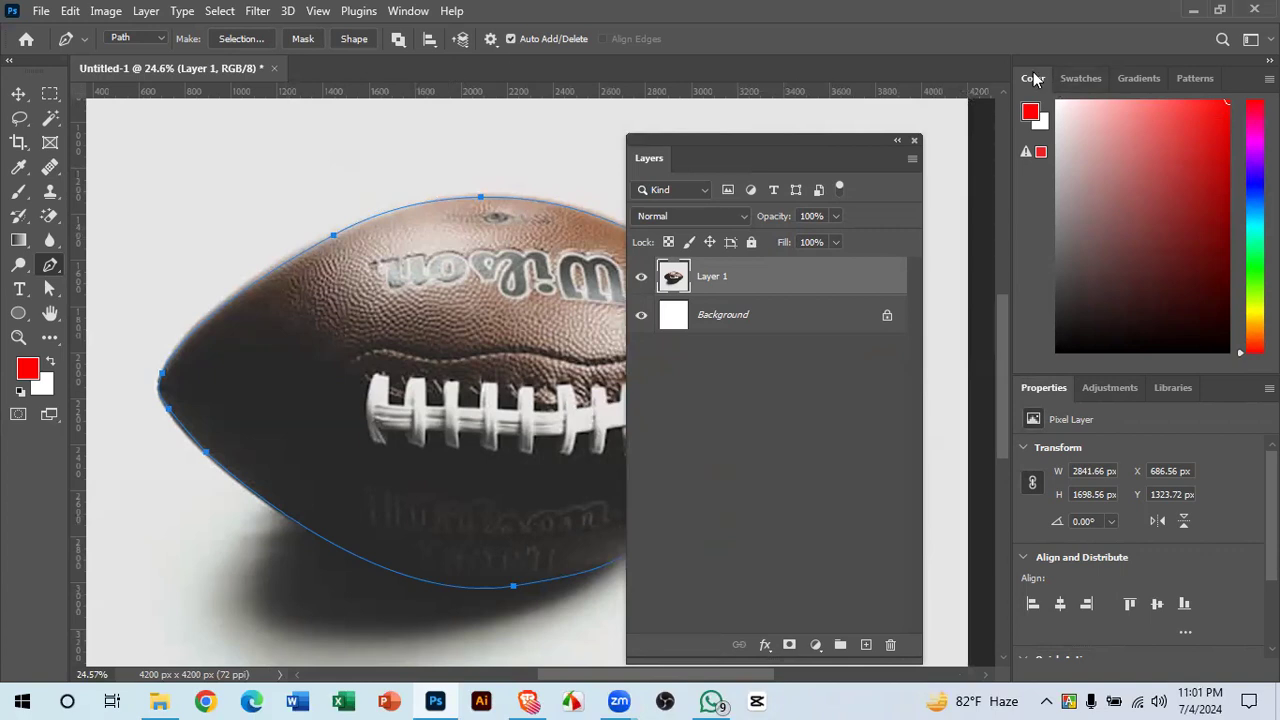
- Remove the Color, Swatches, Gradients and Patterns panels from the workspace
left_click_drag(1035, 78, 552, 177)
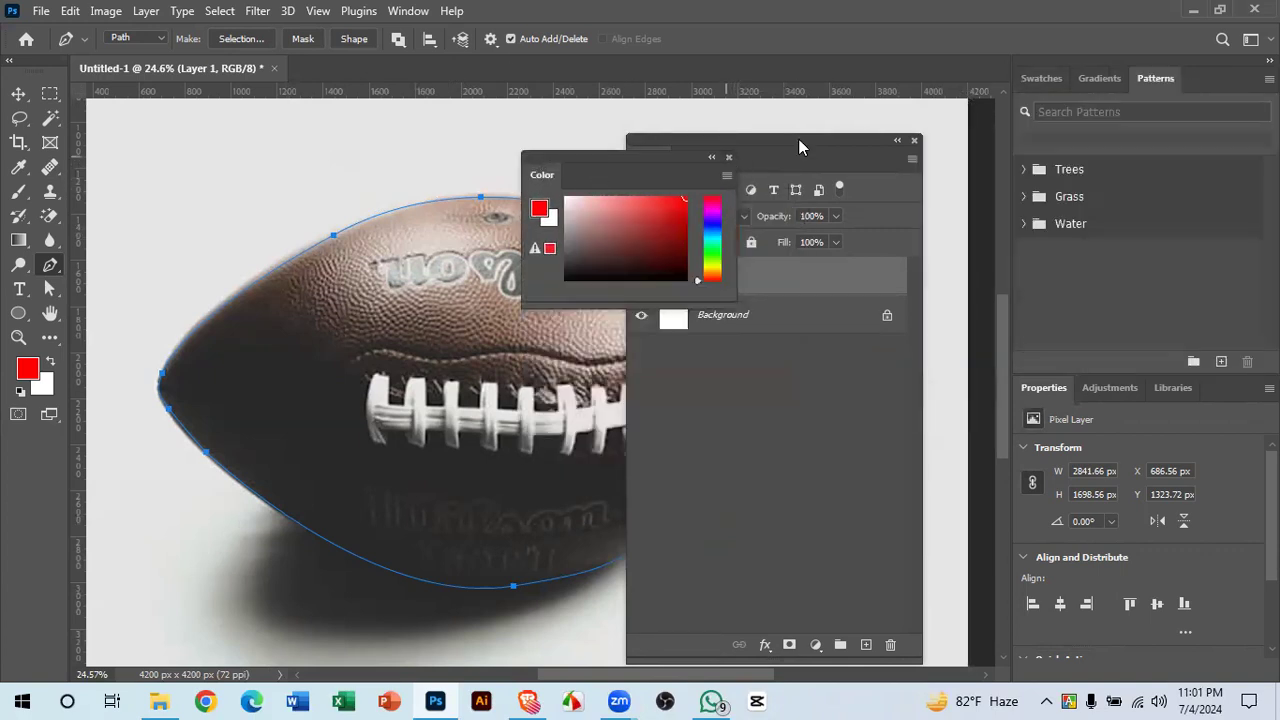
left_click(728, 157)
left_click_drag(1041, 78, 416, 177)
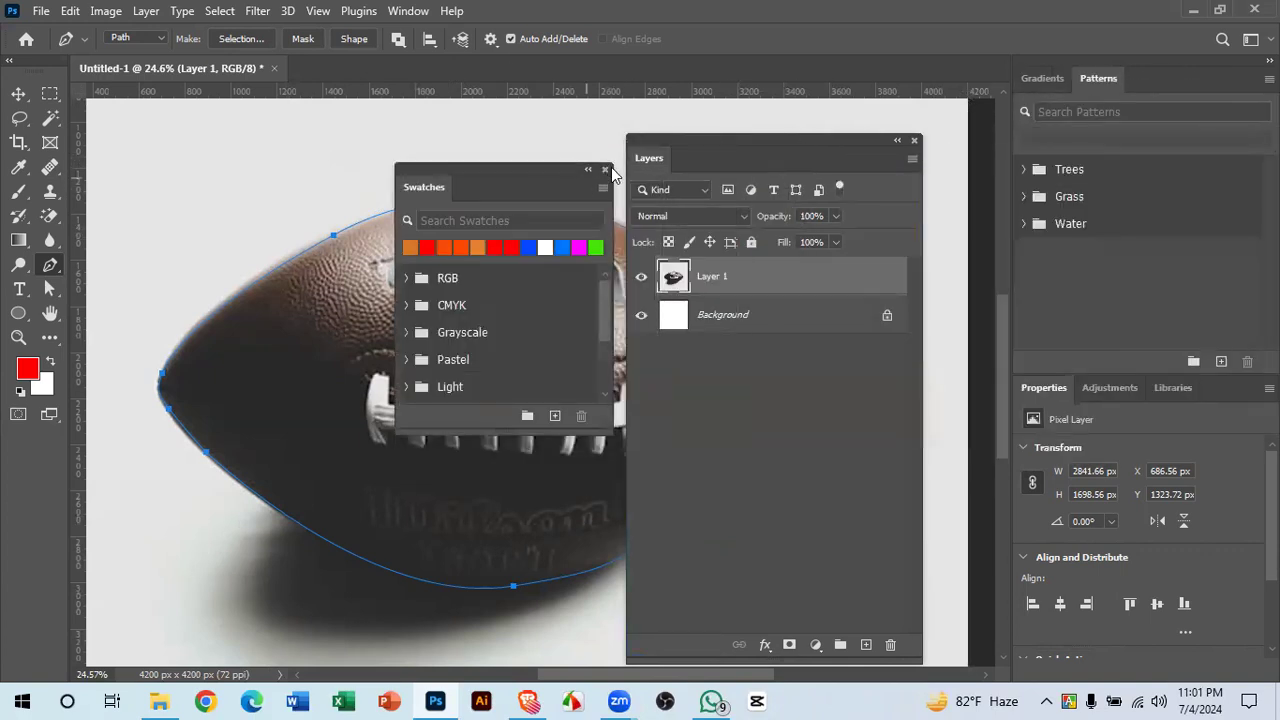
left_click(606, 170)
left_click_drag(1041, 78, 614, 235)
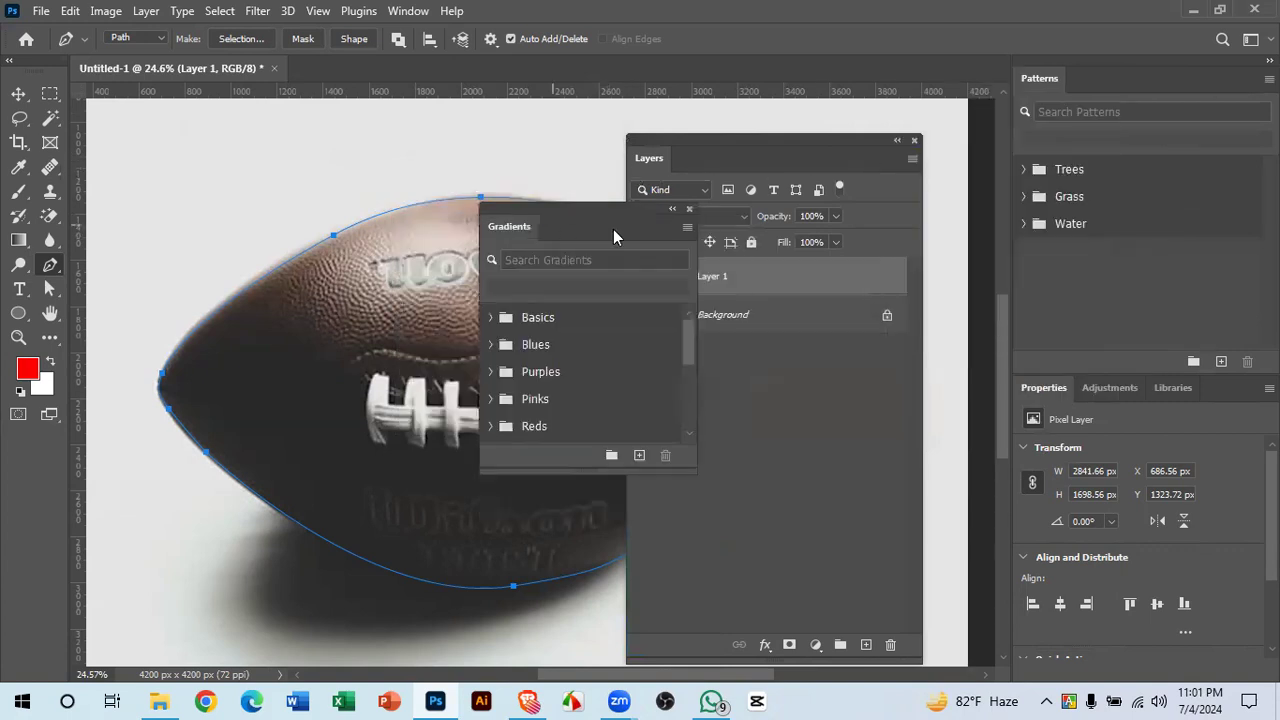
left_click(690, 209)
left_click(1269, 78)
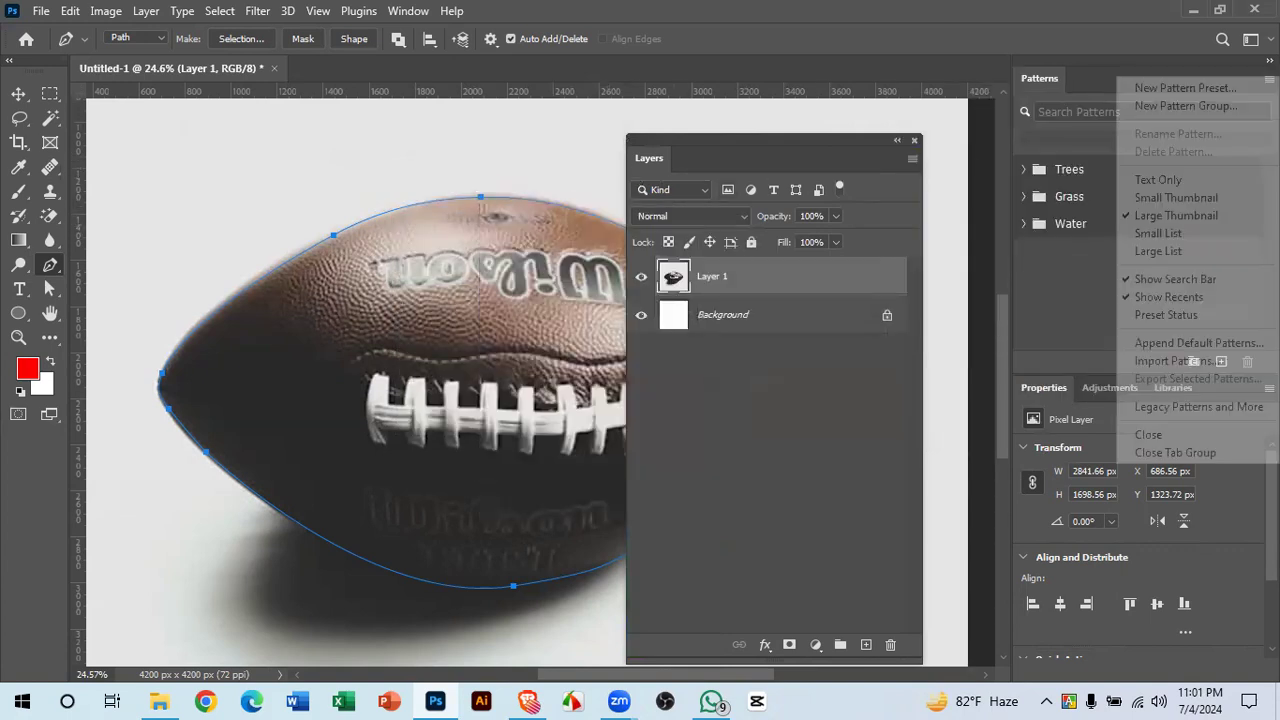
left_click(1182, 454)
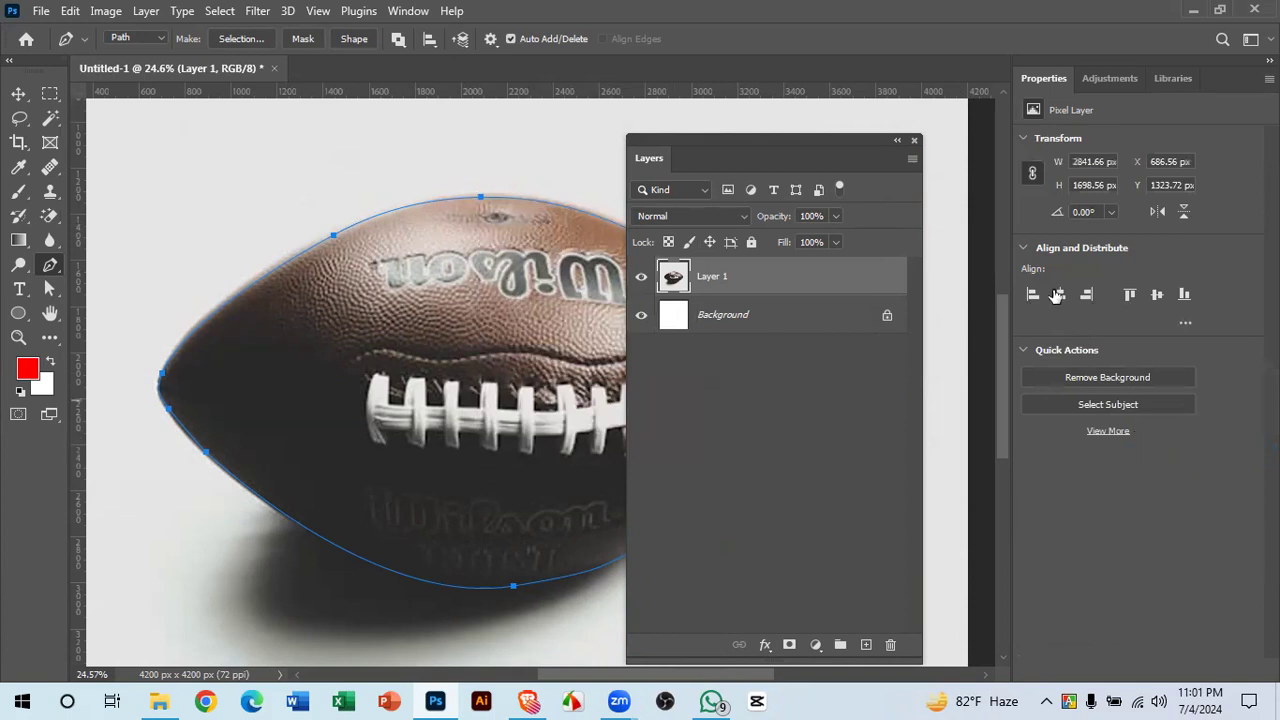
- Show the Paths panel and place it above the Layers panel, clear of the football
left_click(406, 11)
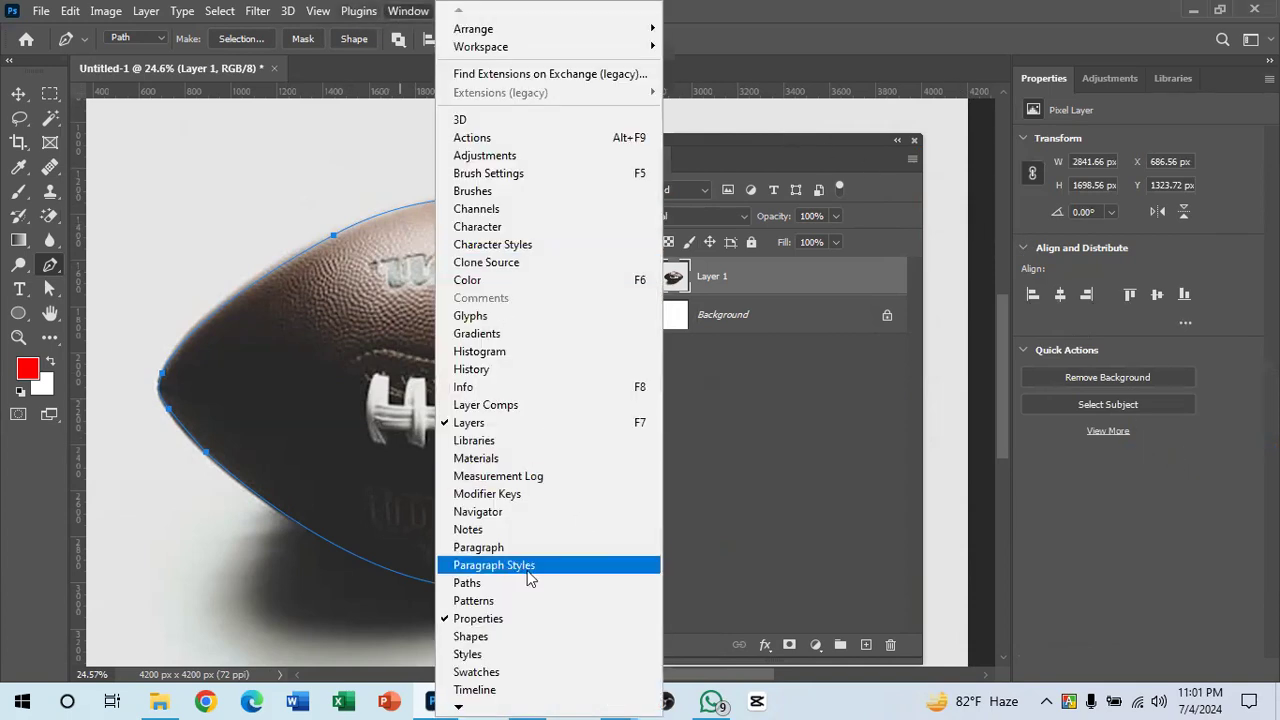
left_click(519, 582)
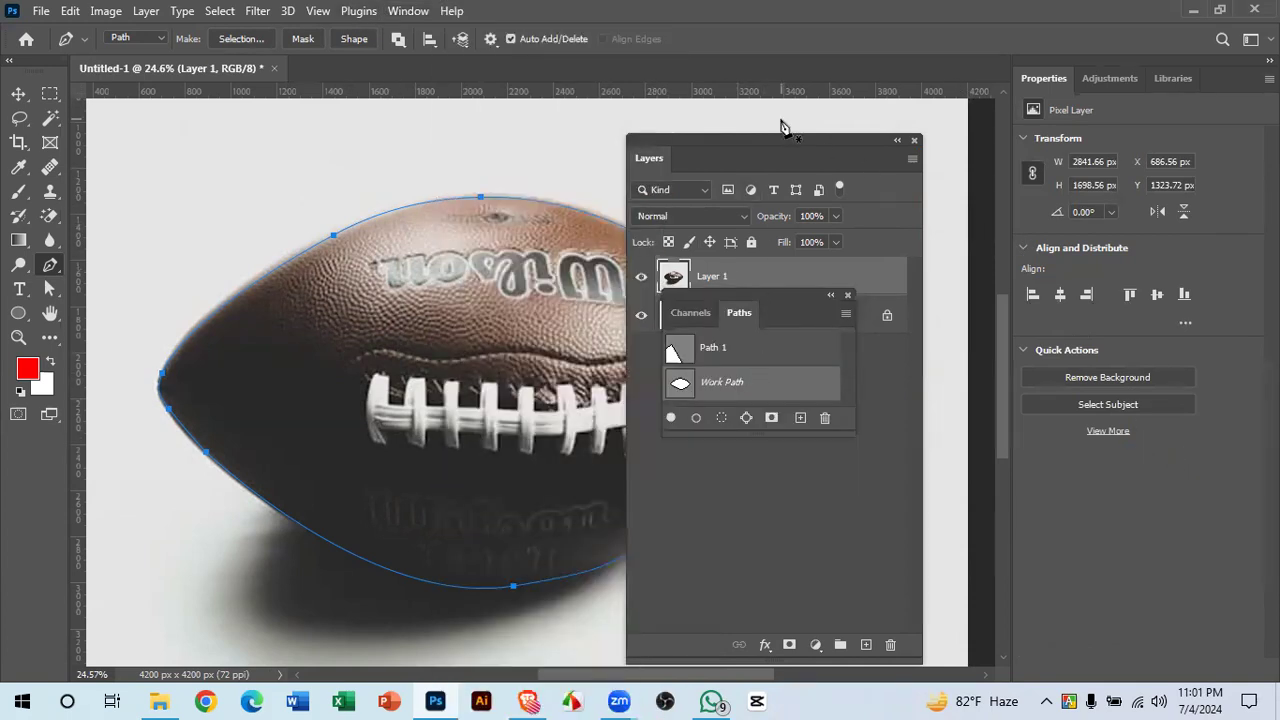
left_click_drag(761, 293, 1046, 194)
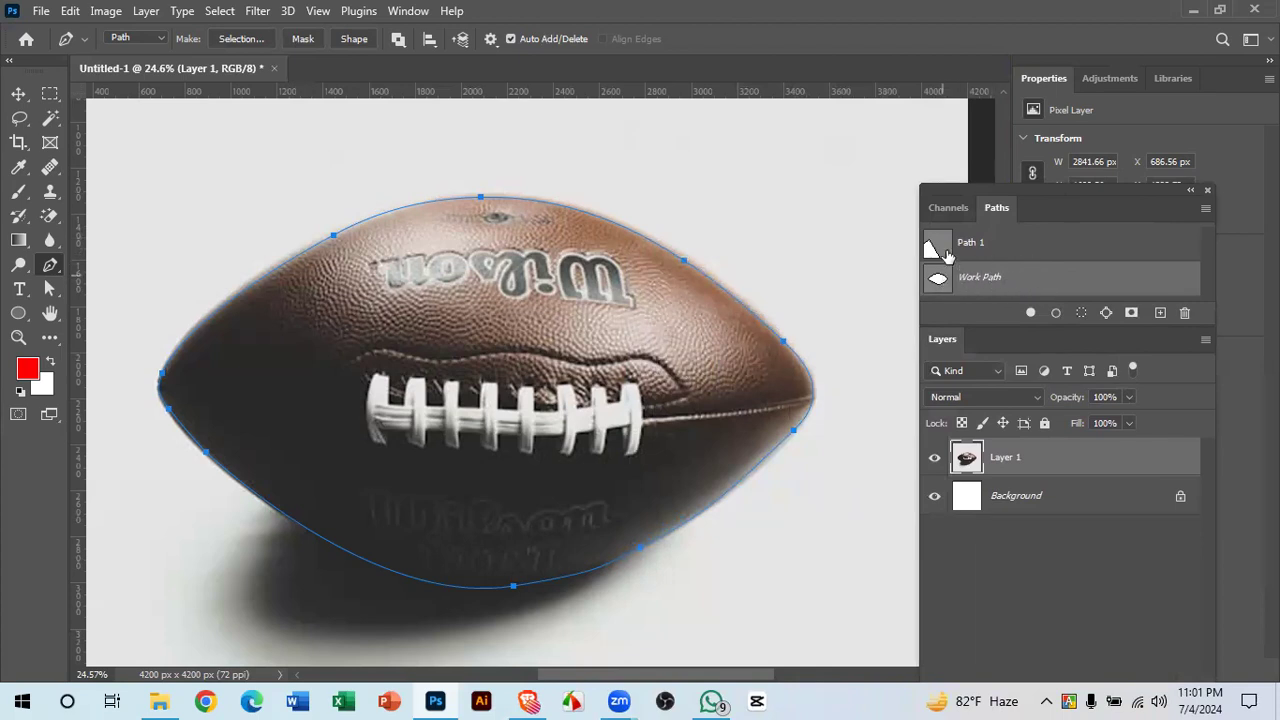
- Load the football work path as a selection and delete the old Path 1, separating the Layers and Paths panels
left_click(938, 279, "ctrl")
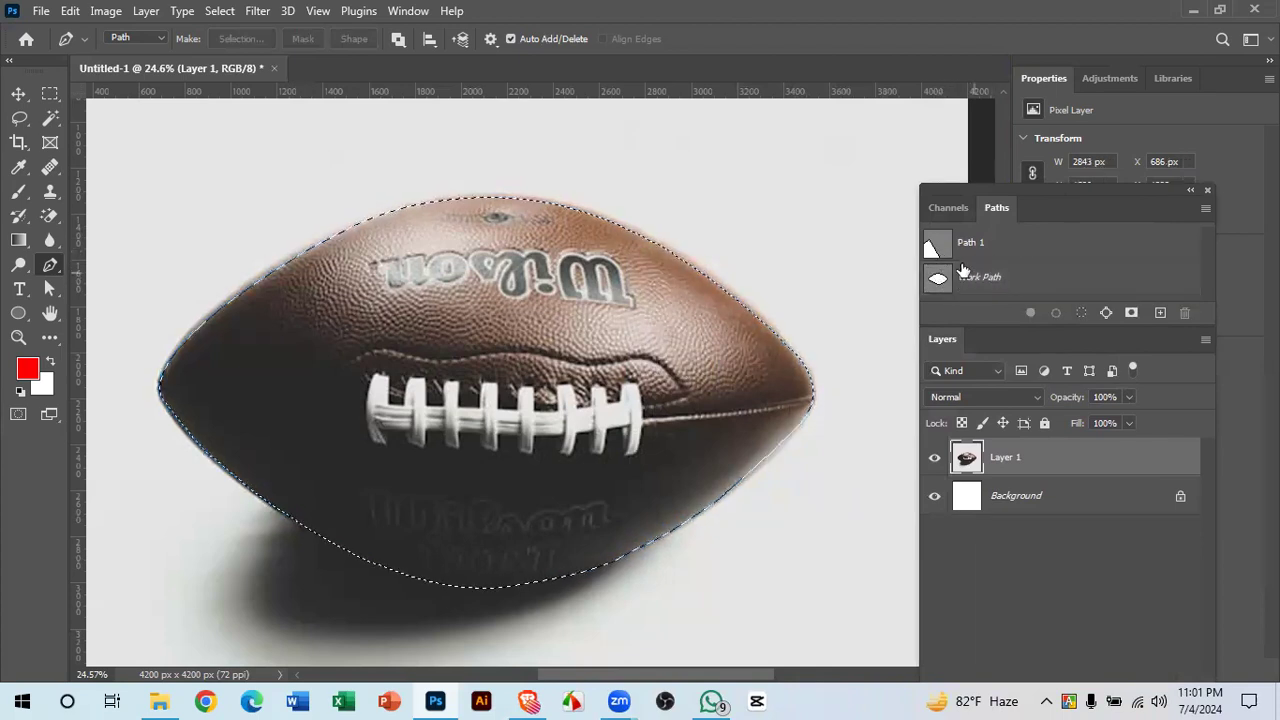
left_click(1013, 248)
key("Delete")
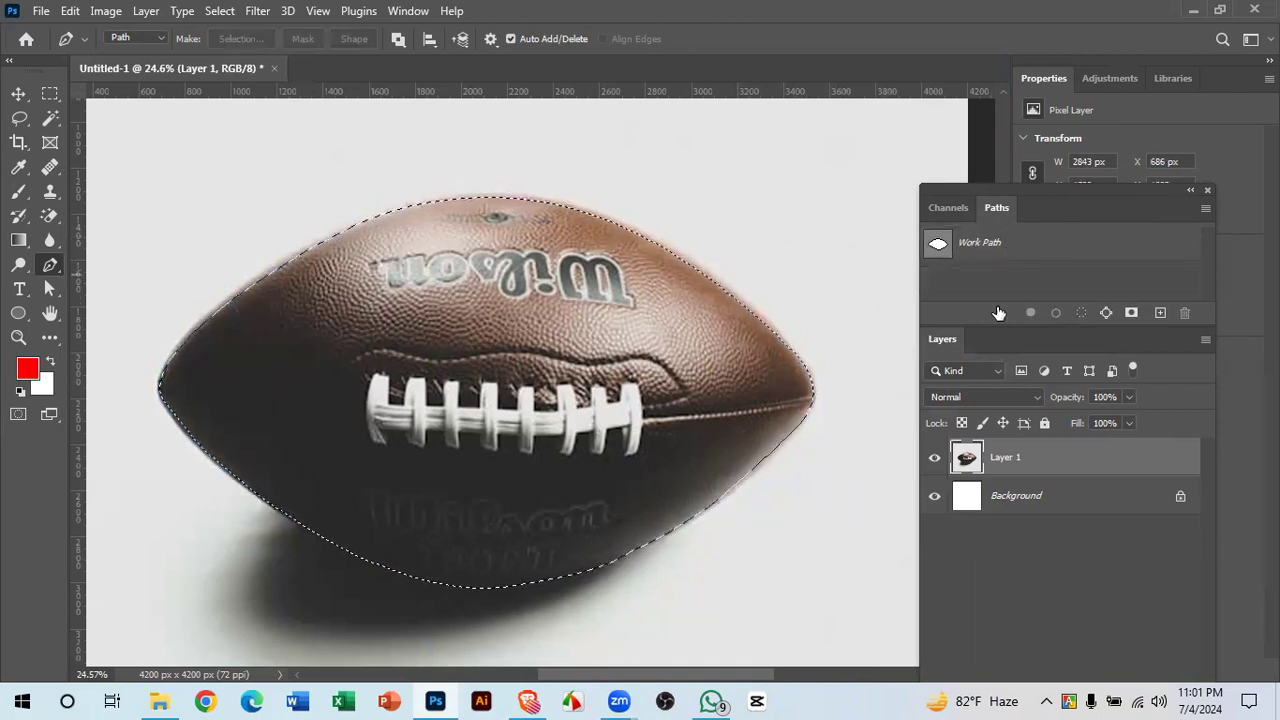
left_click_drag(1027, 345, 1021, 422)
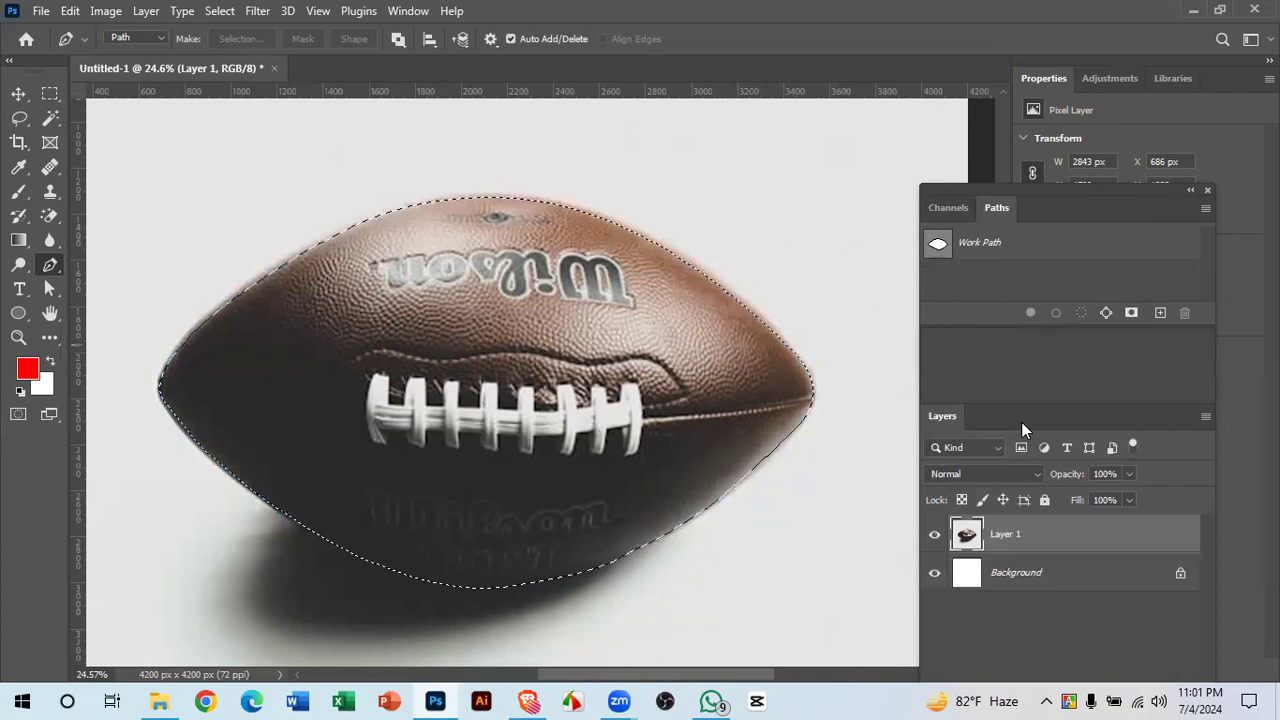
- Save the football work path as Path 1 and load it as a selection
double_click(983, 245)
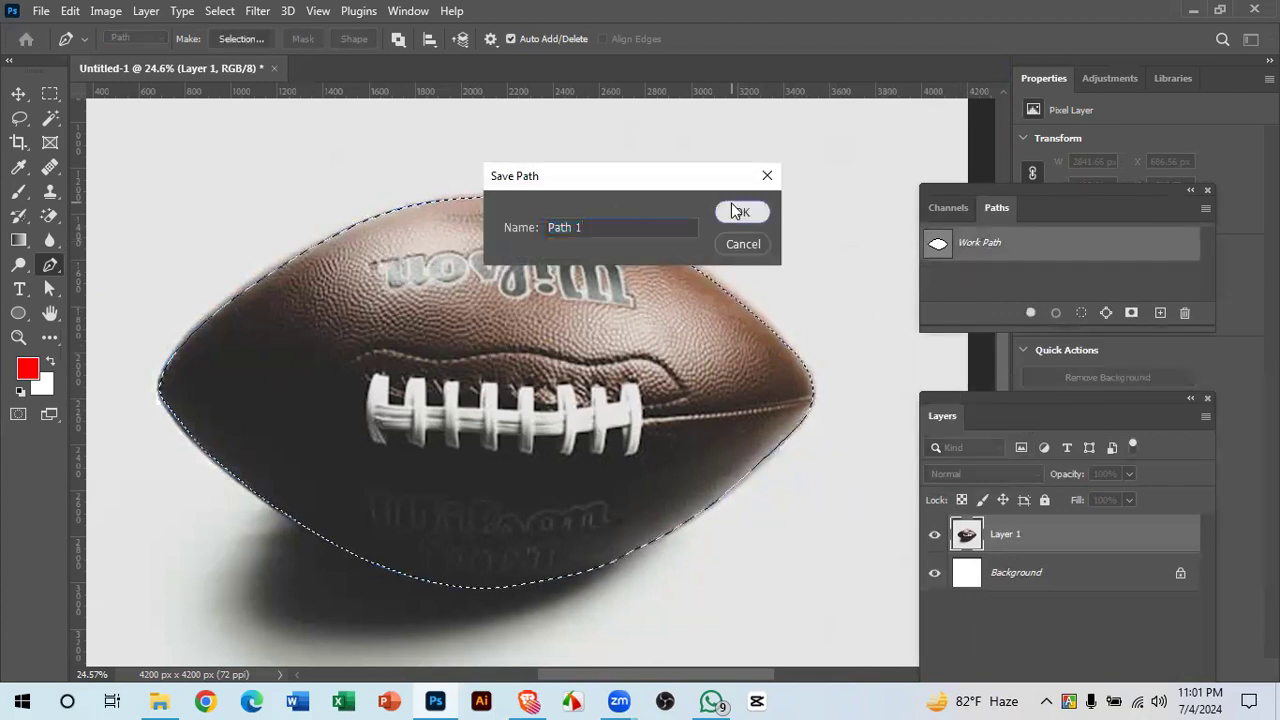
left_click(739, 212)
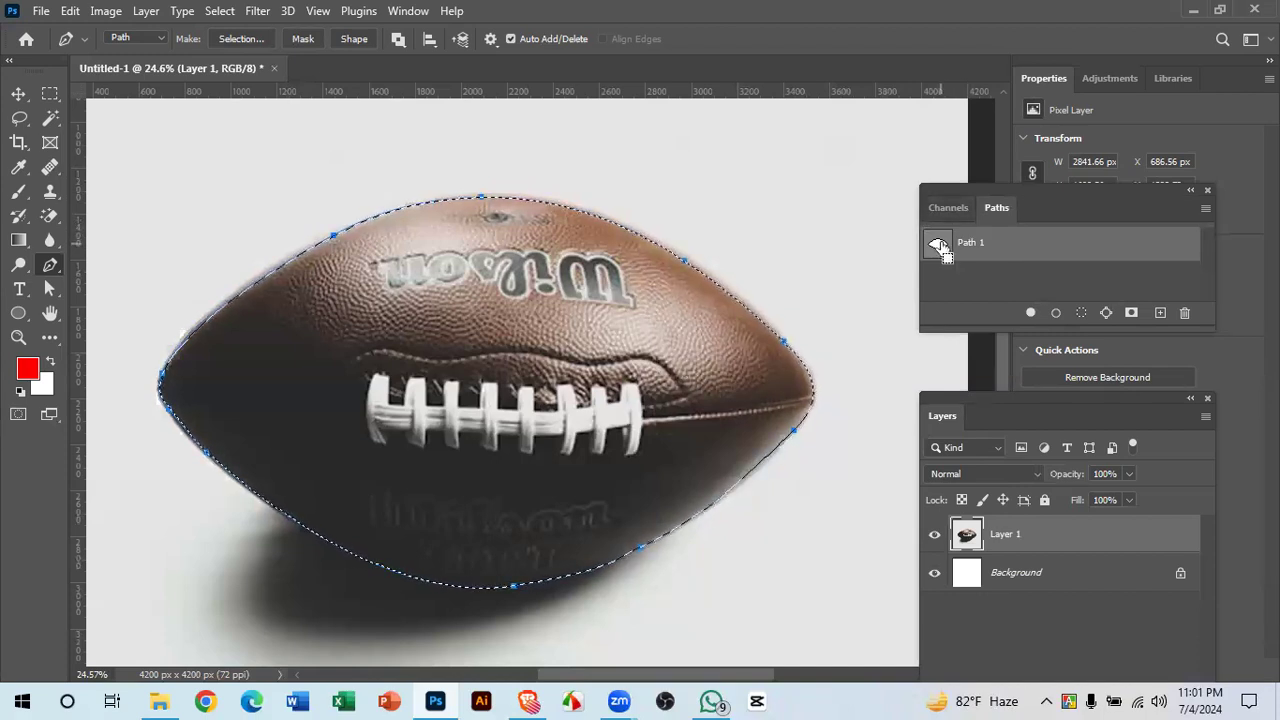
left_click(940, 245, "ctrl")
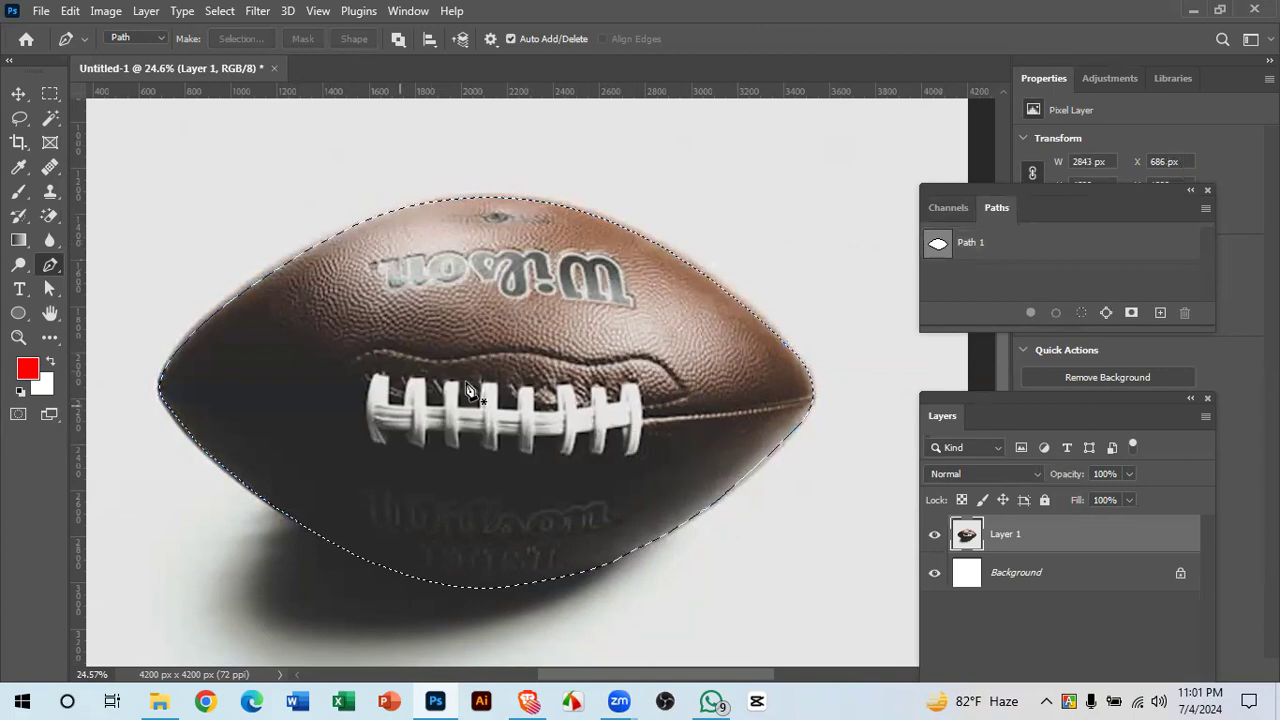
- Copy the selected football from Layer 1 onto its own layer after checking the selection edge closely
scroll(240, 289, "up", 8)
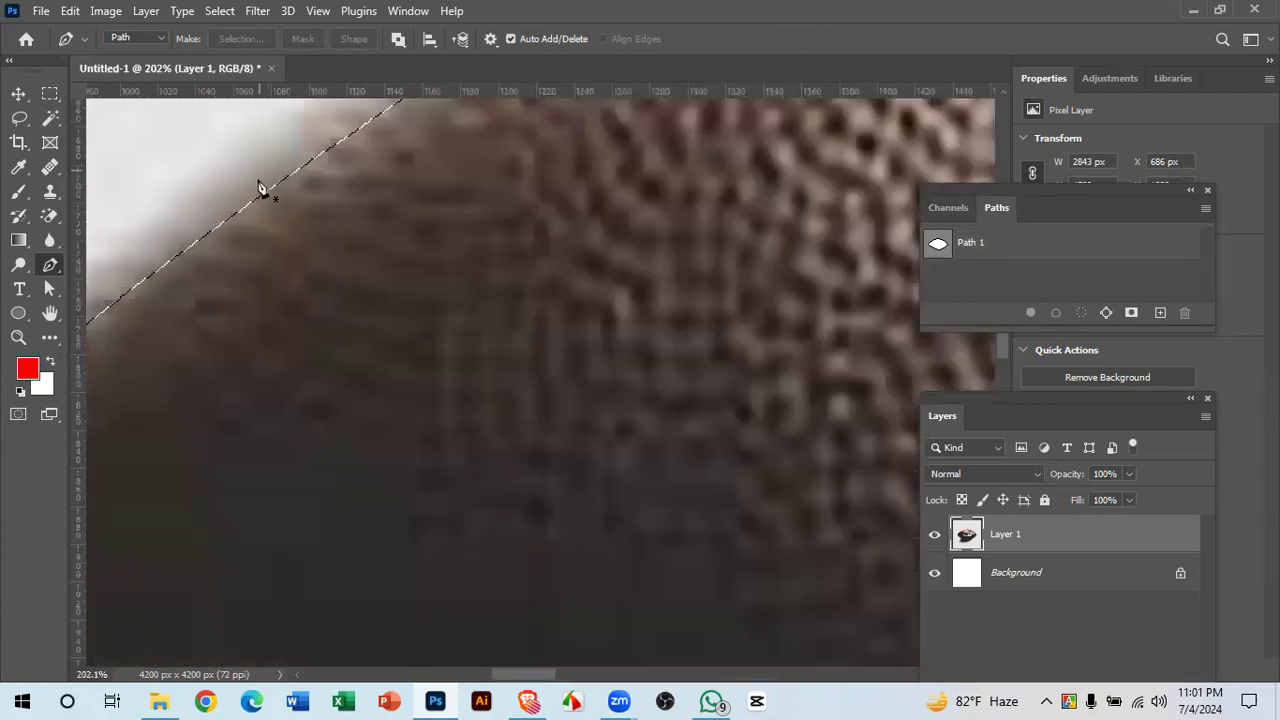
left_click_drag(296, 177, 400, 423)
left_click_drag(506, 374, 451, 403)
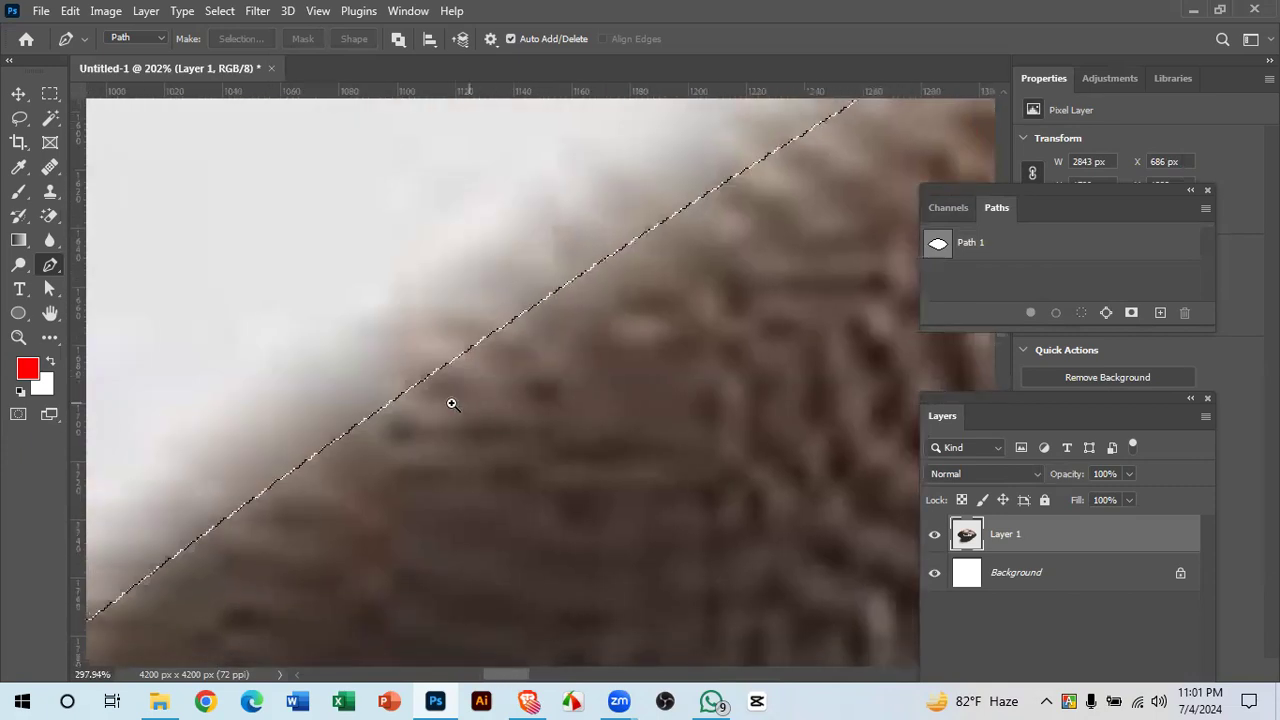
scroll(452, 403, "down", 12)
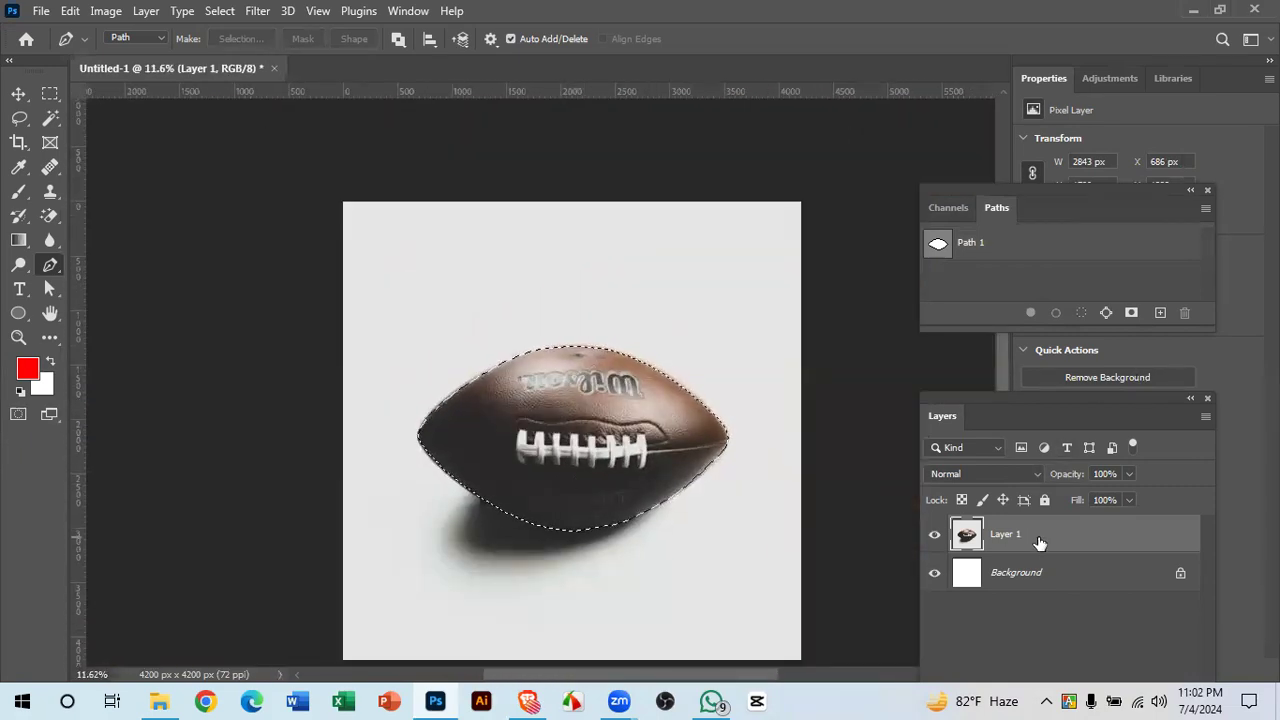
key("ctrl+j")
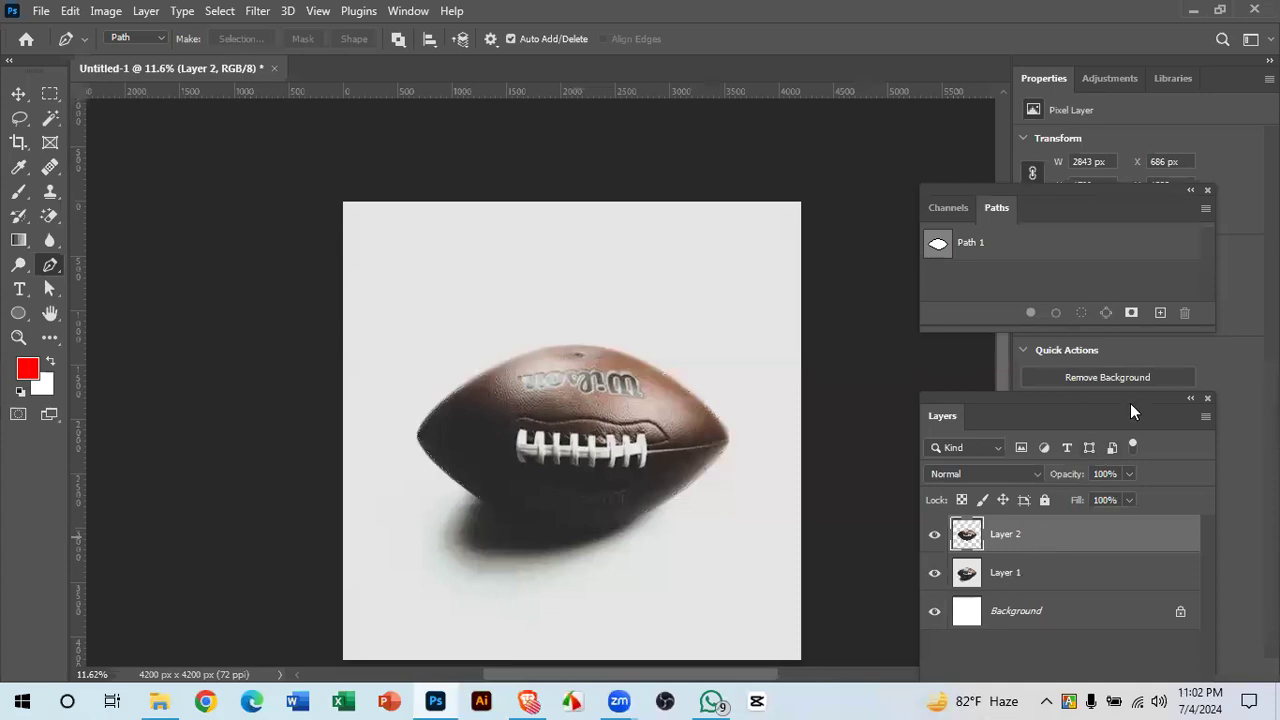
- Move the Layers panel up beneath the path list and delete the white Background layer
left_click_drag(1146, 320, 1146, 268)
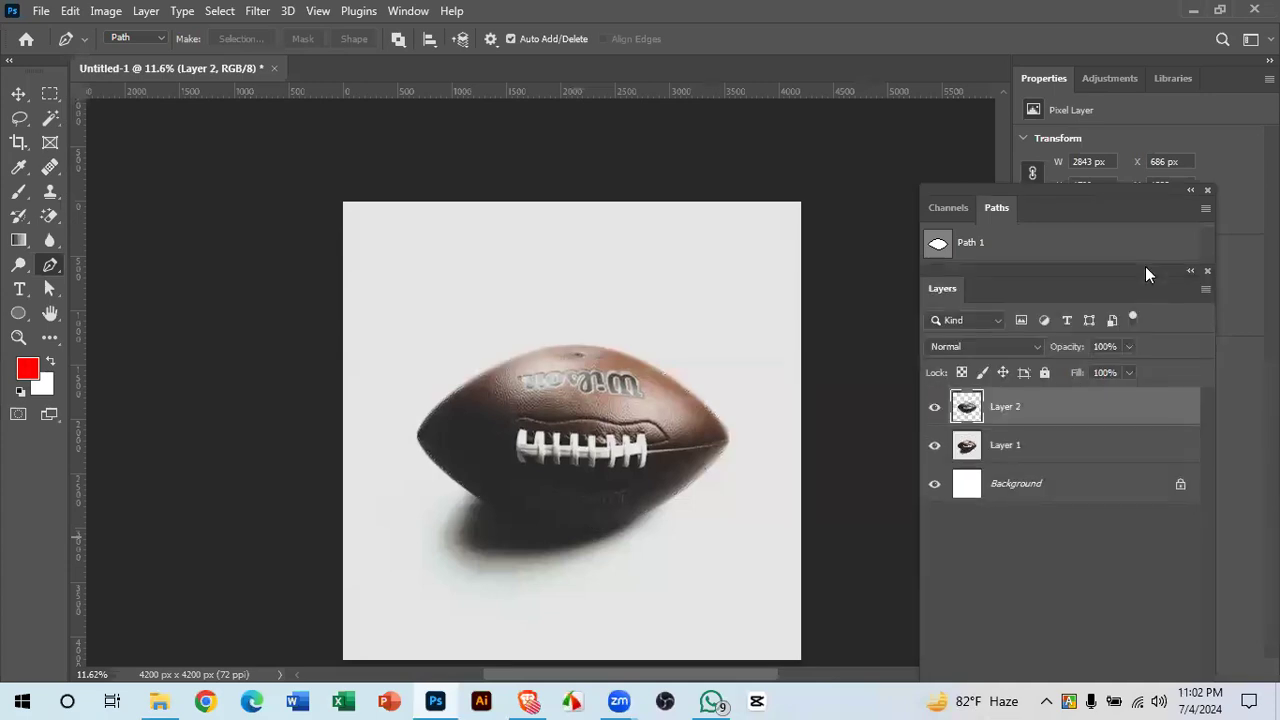
left_click(1180, 484)
key("Delete")
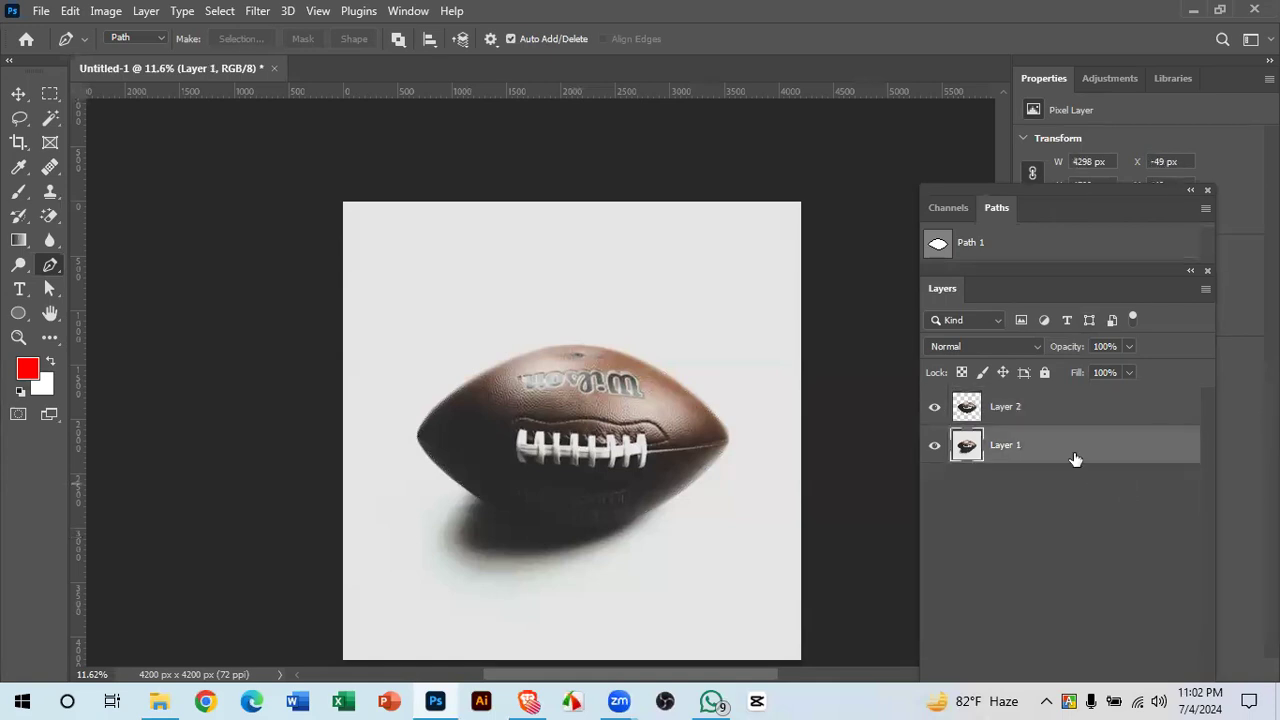
- Lock Layer 1 completely and rename it Background
left_click(1044, 372)
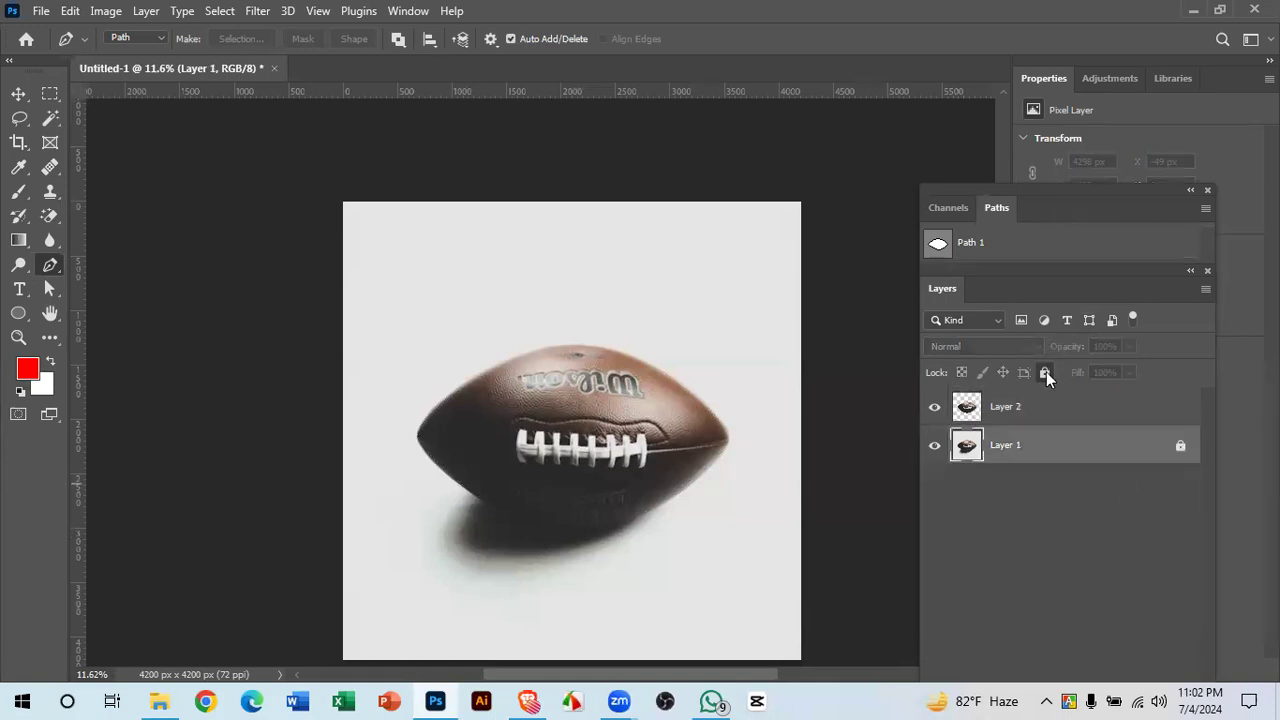
double_click(1005, 446)
type("Background")
key("Return")
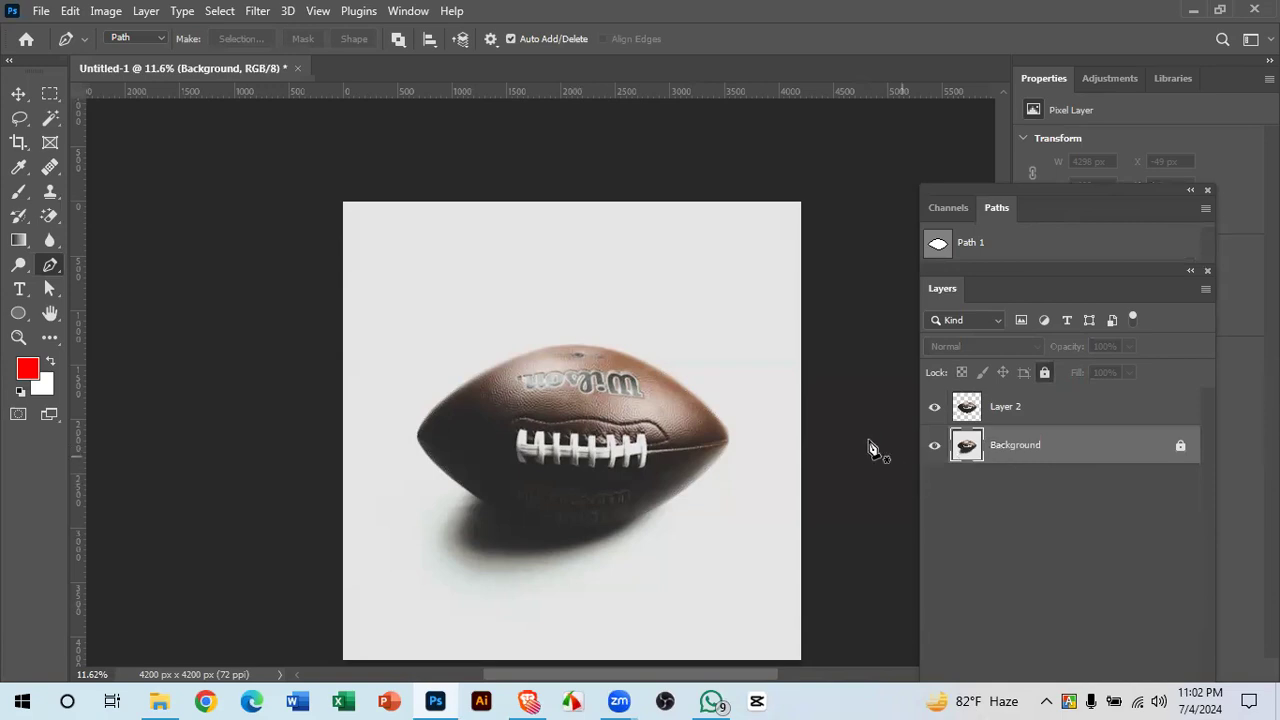
- Hide the Background layer to examine the cut-out football's edges on Layer 2, and show the layer again
left_click(1010, 421)
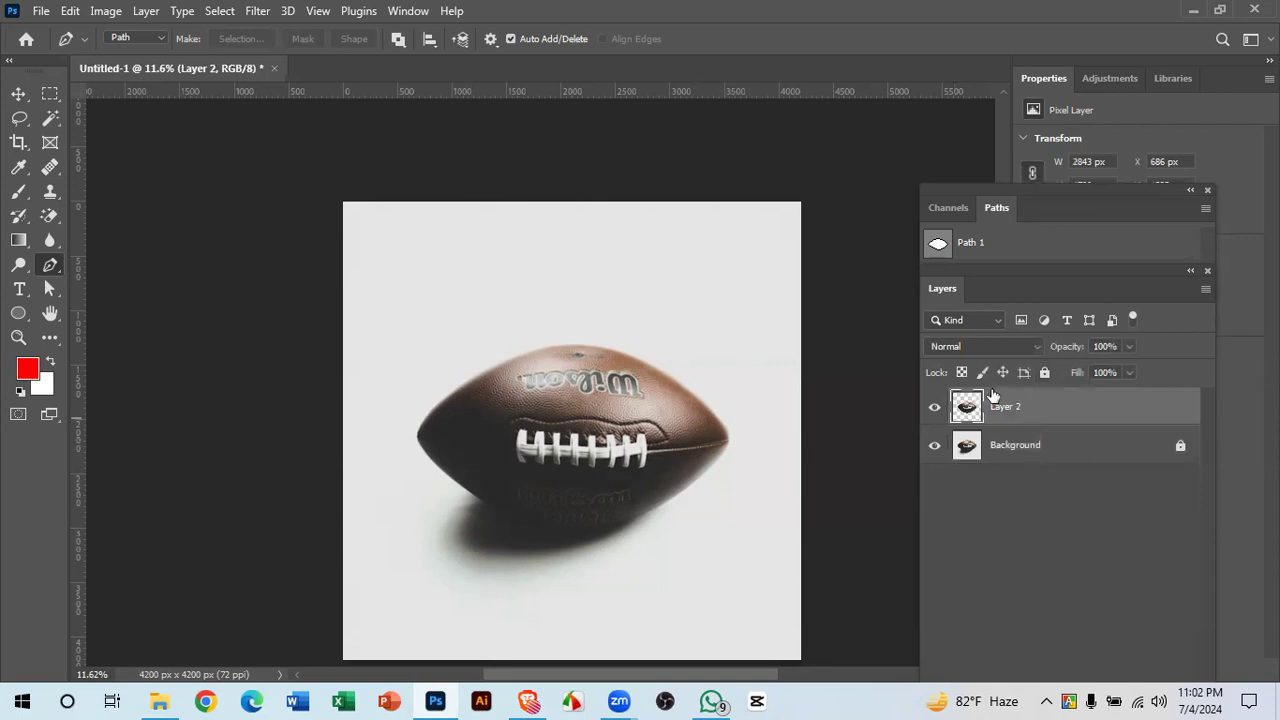
left_click_drag(622, 397, 603, 336)
key("ctrl+minus")
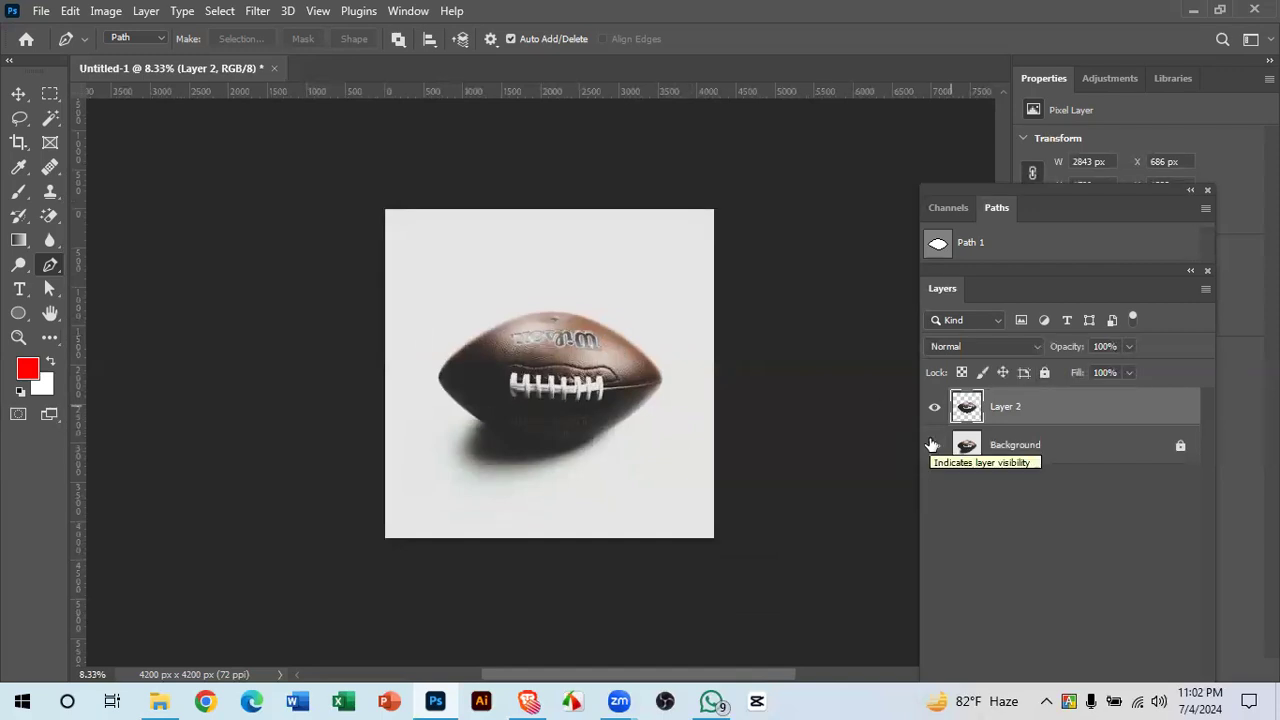
left_click(932, 445)
left_click_drag(560, 362, 639, 387)
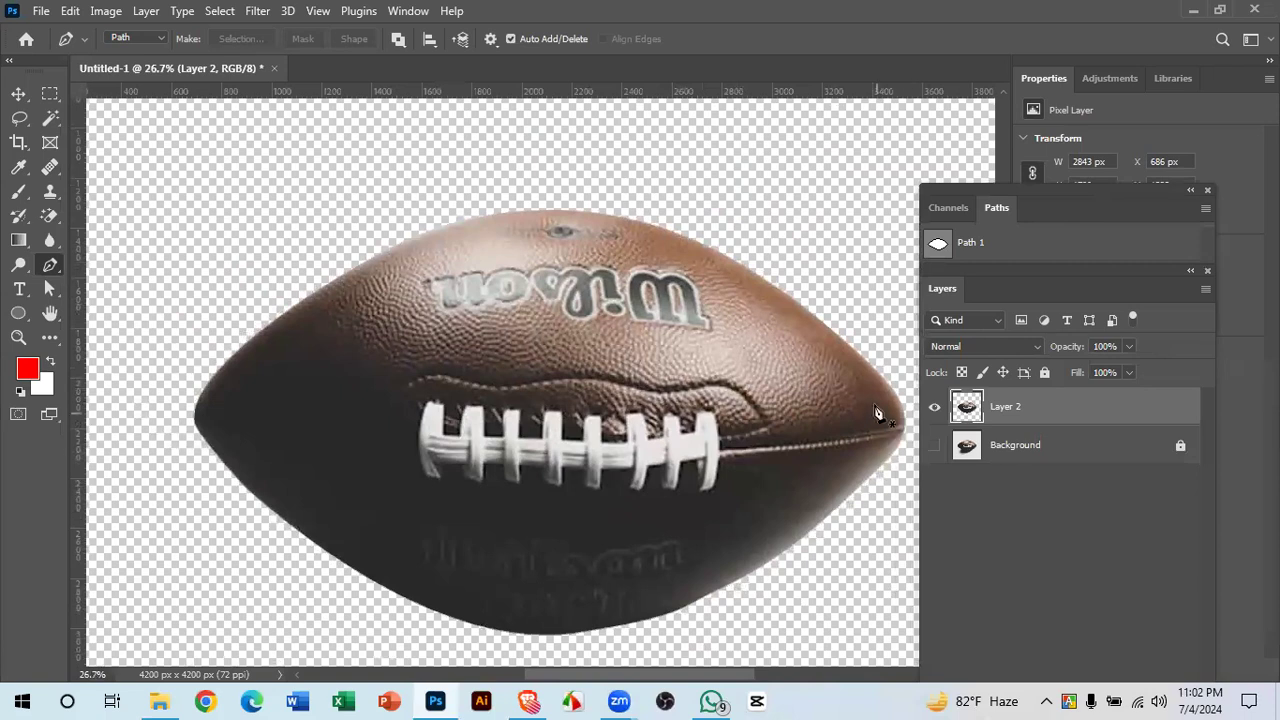
left_click_drag(262, 455, 337, 409)
left_click_drag(585, 390, 566, 436)
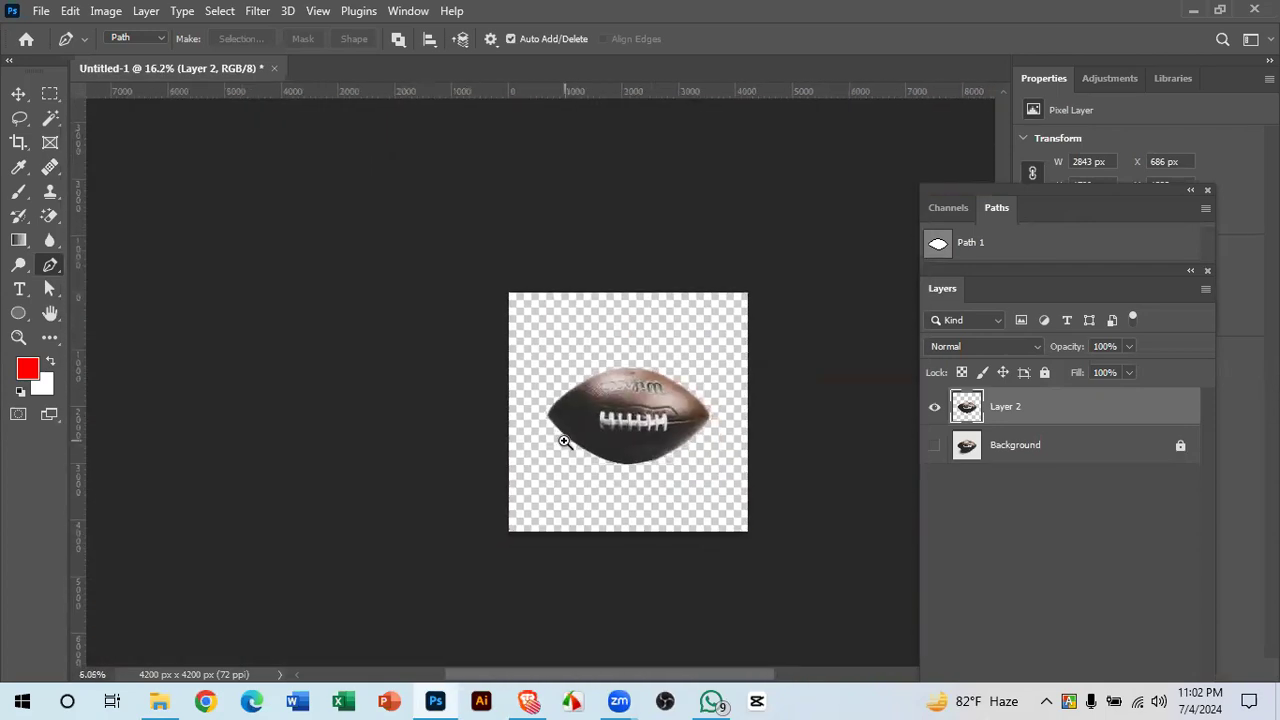
left_click(934, 445)
- Display Path 1 over the Background layer and examine how its outline follows the football's edge
left_click(1028, 440)
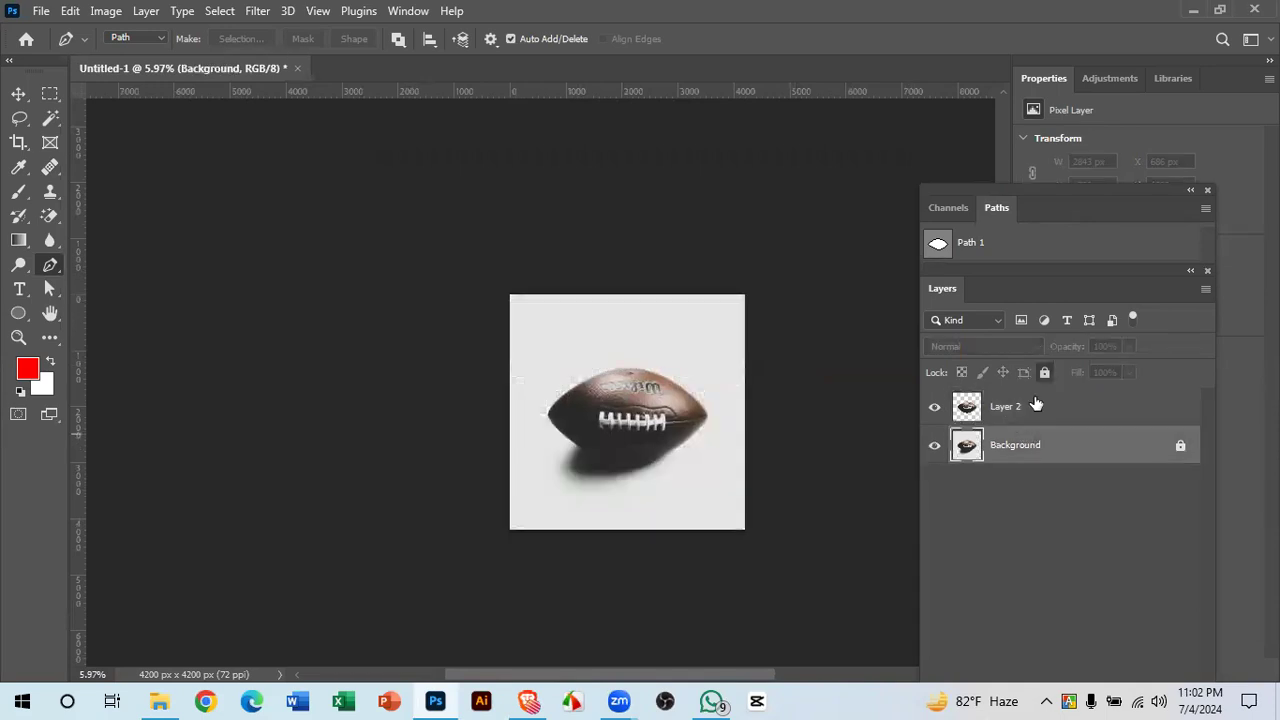
left_click(962, 243)
left_click_drag(617, 373, 689, 412)
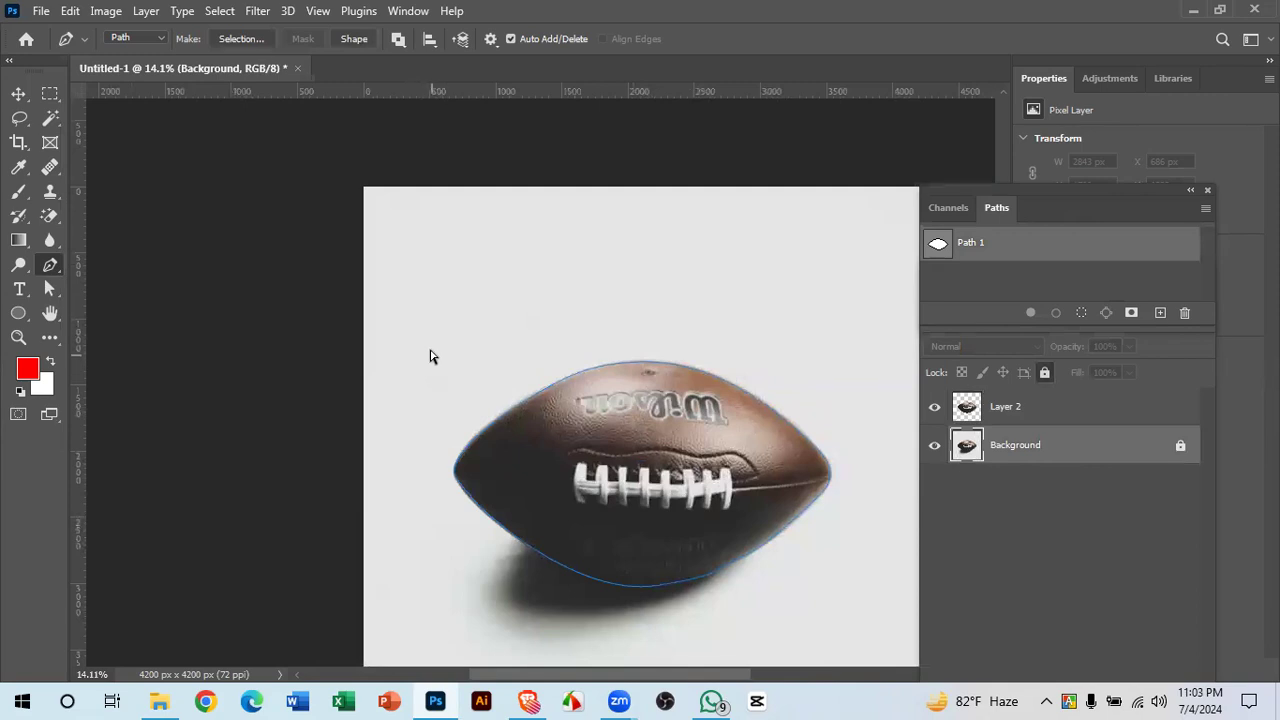
left_click_drag(423, 346, 855, 588)
left_click_drag(677, 408, 756, 472)
left_click_drag(740, 560, 739, 304)
left_click_drag(680, 509, 706, 563)
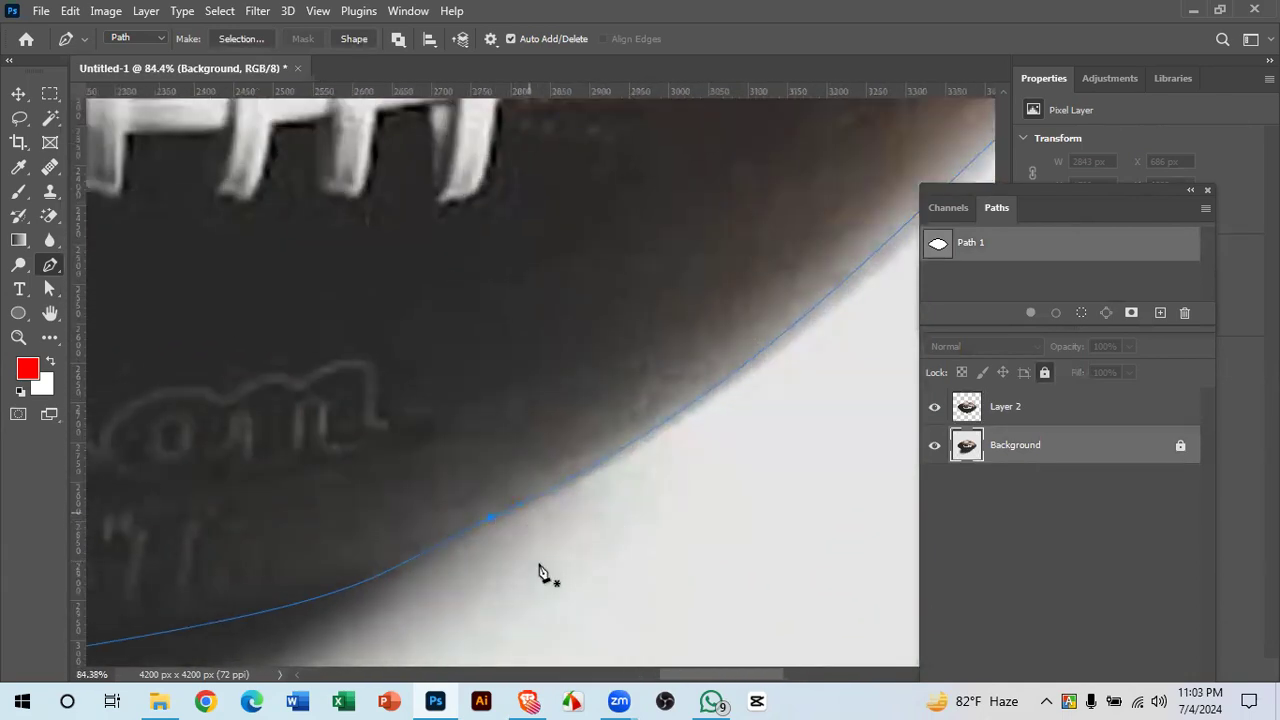
left_click_drag(657, 503, 577, 521)
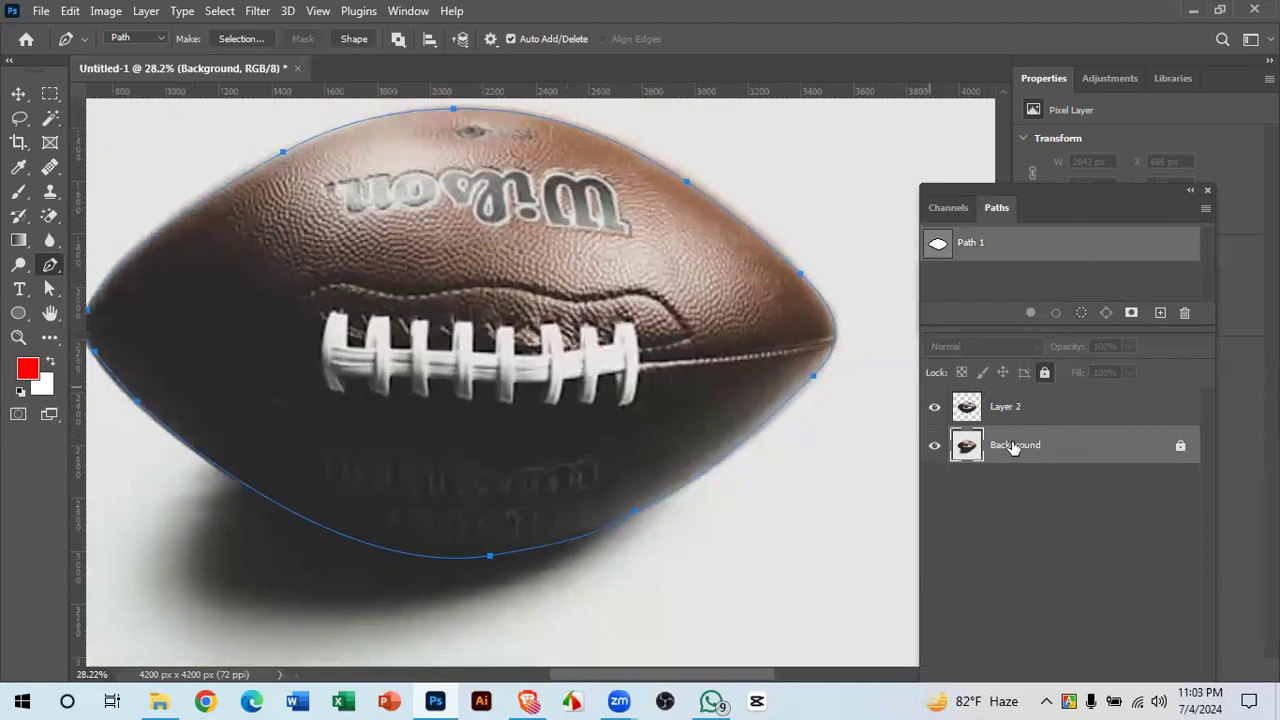
left_click_drag(676, 459, 610, 388)
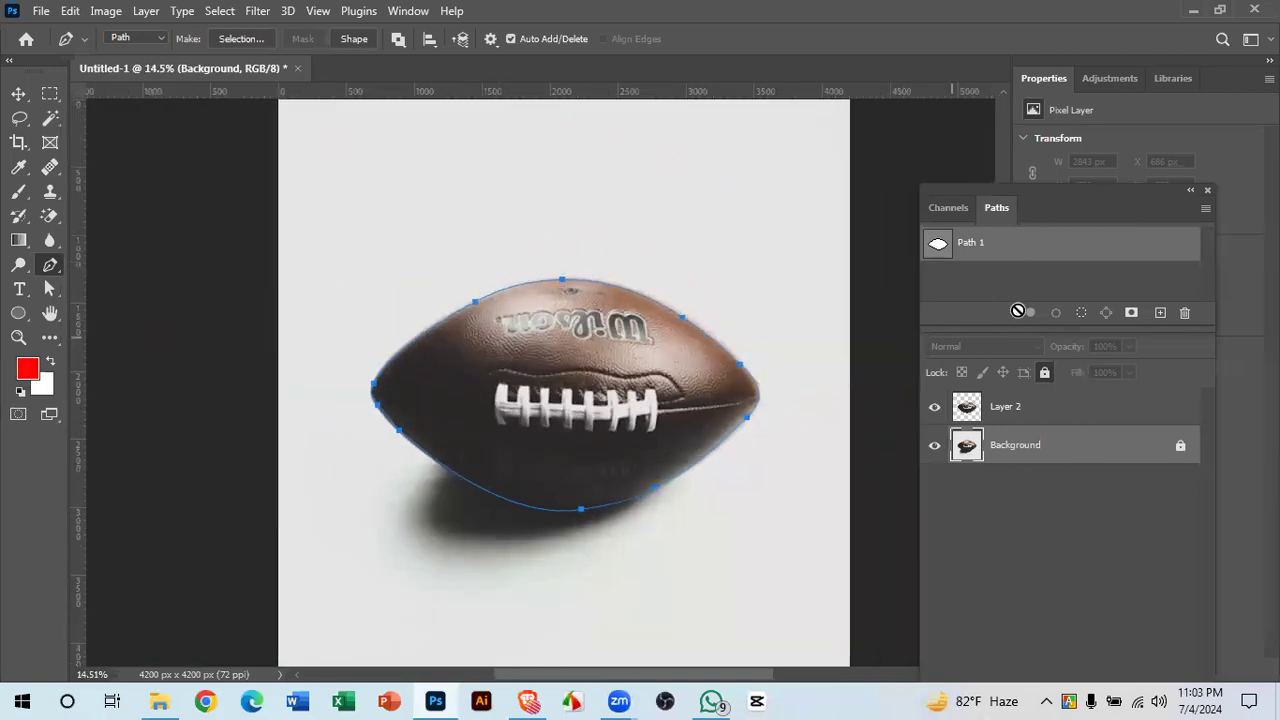
- Group the Layers panel with Channels and Paths, and lengthen the combined panel
left_click(1115, 382)
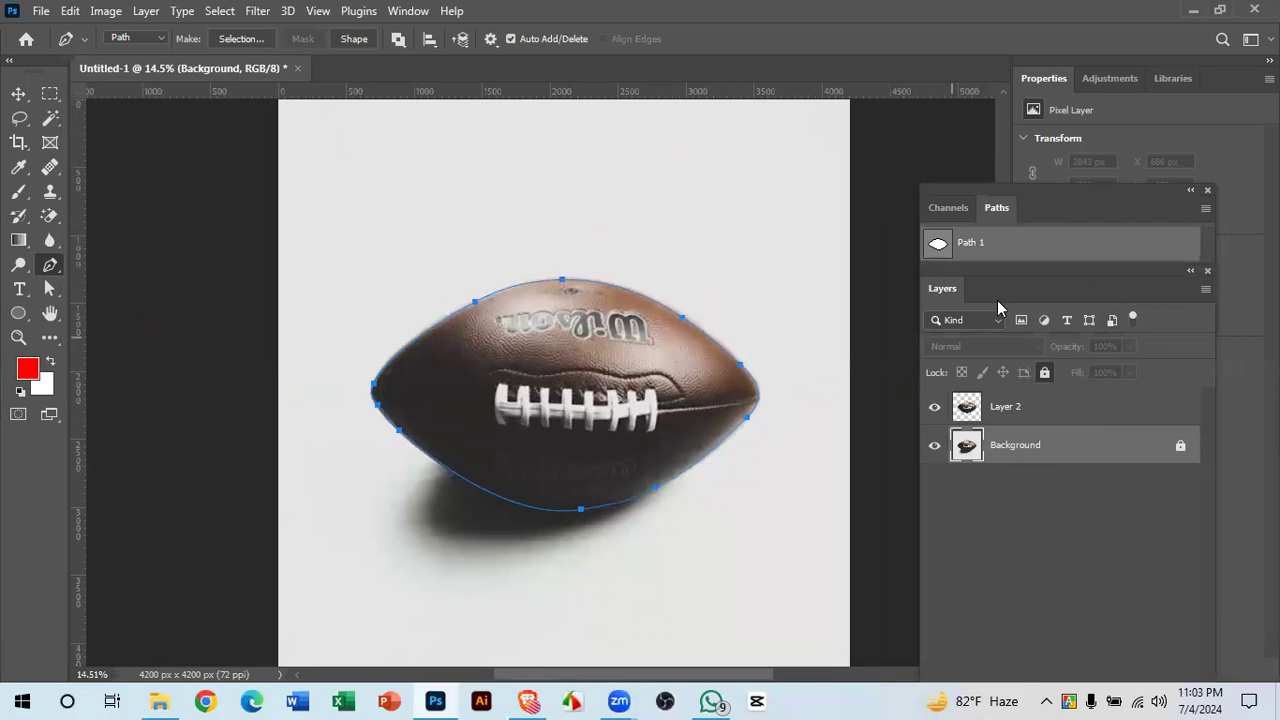
left_click_drag(1044, 280, 999, 206)
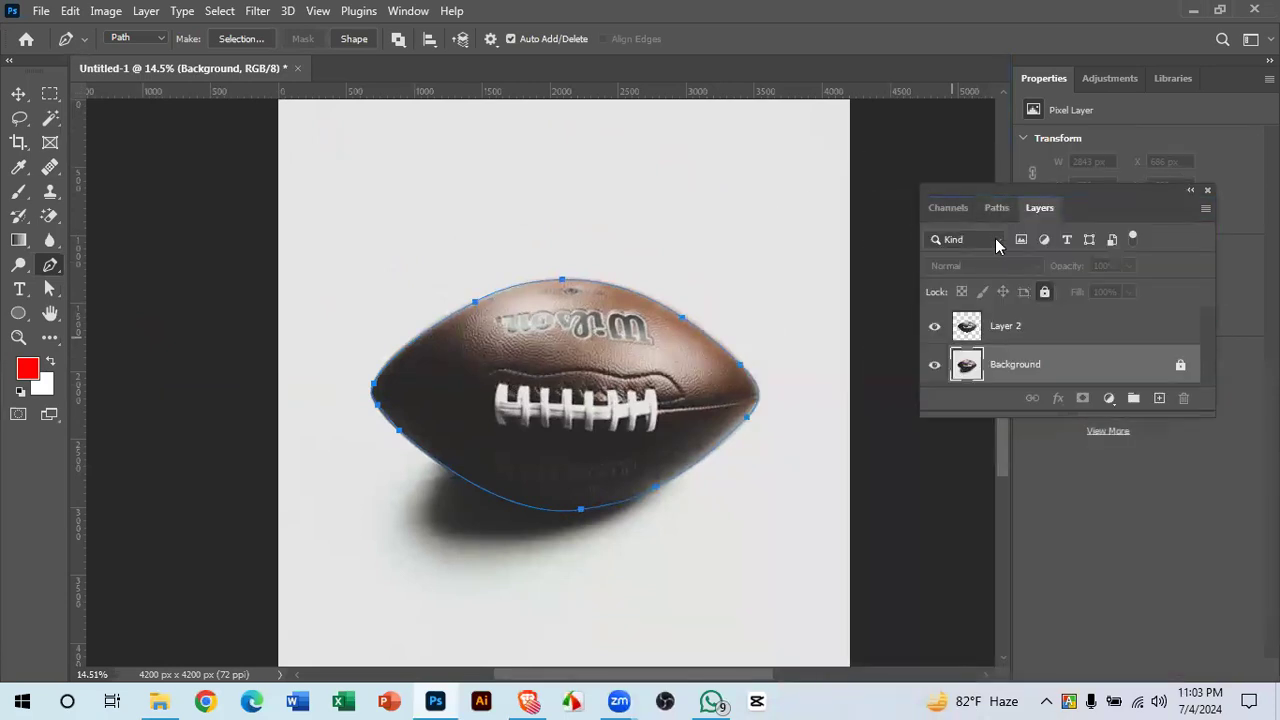
left_click_drag(1035, 420, 1075, 596)
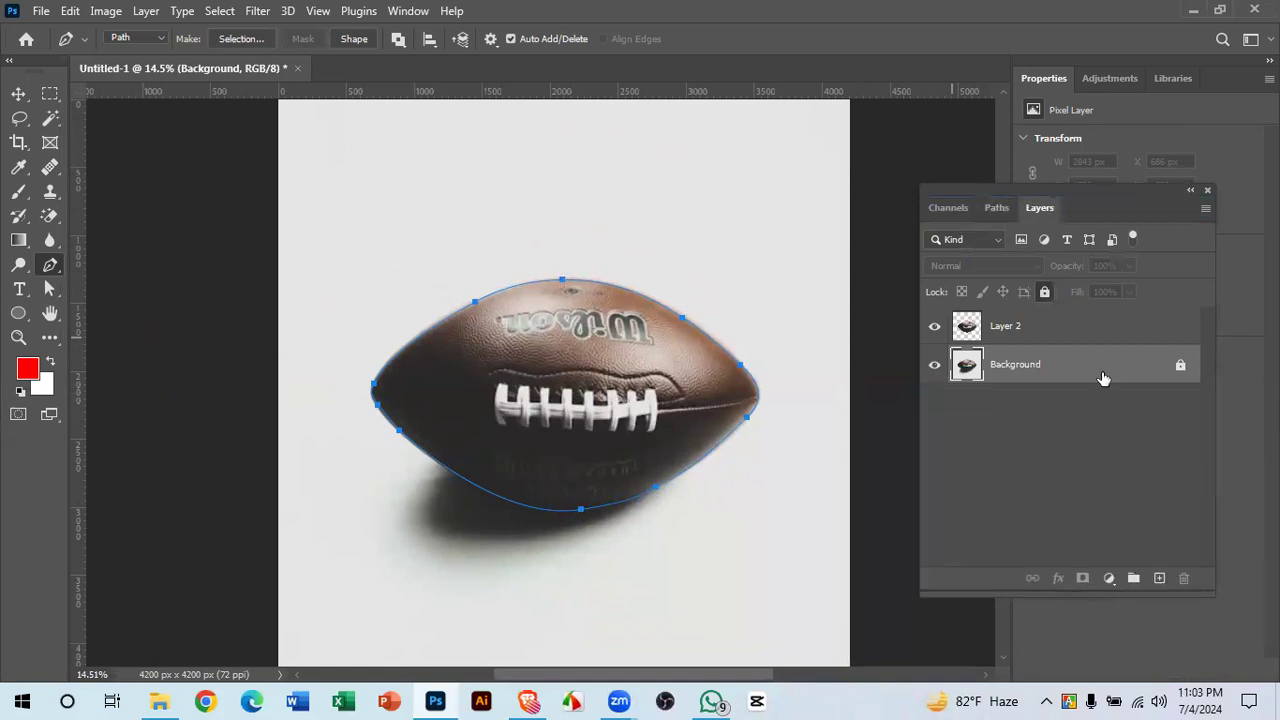
- Add a new layer above Layer 2 and fill it with the white background colour
left_click(1064, 330)
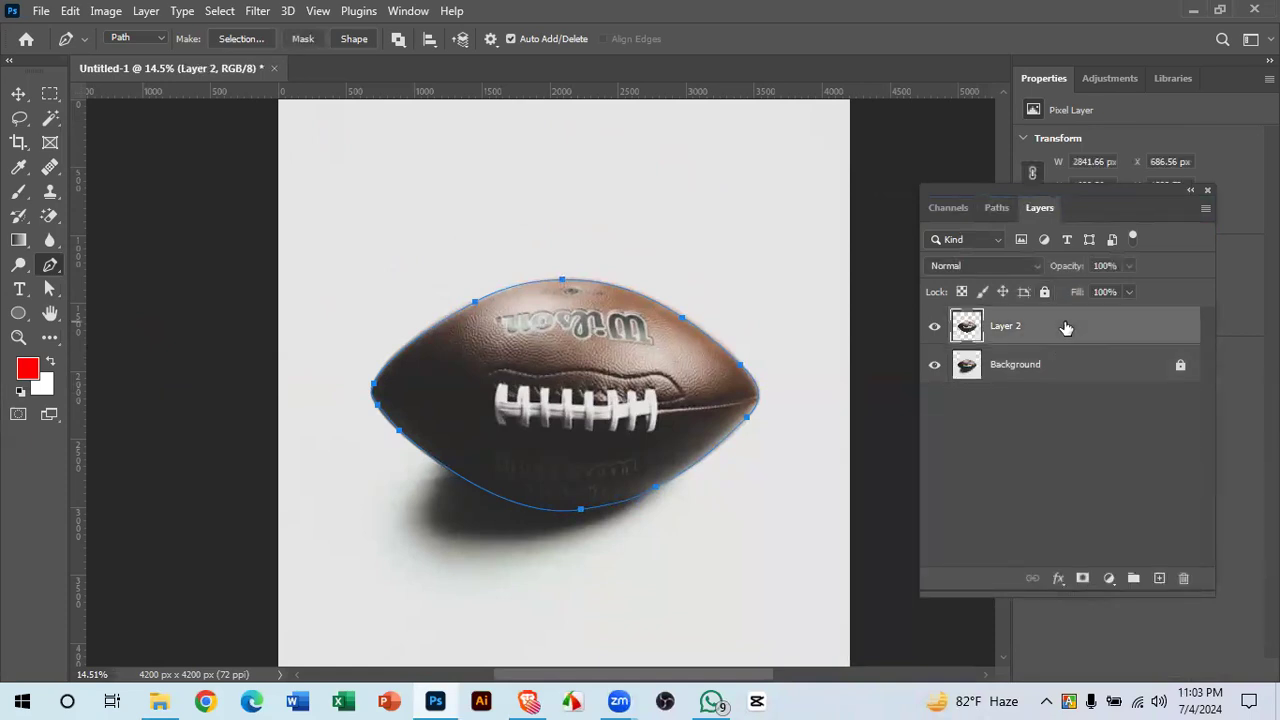
left_click(1158, 580)
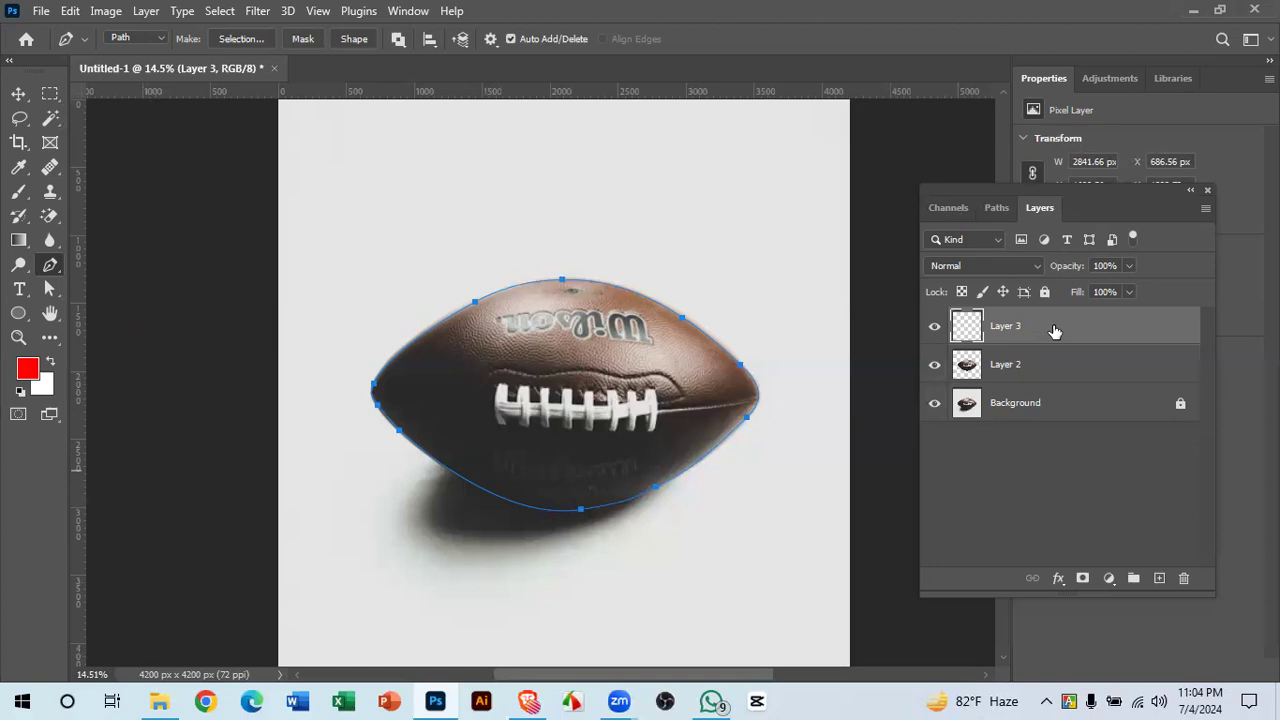
key("ctrl+BackSpace")
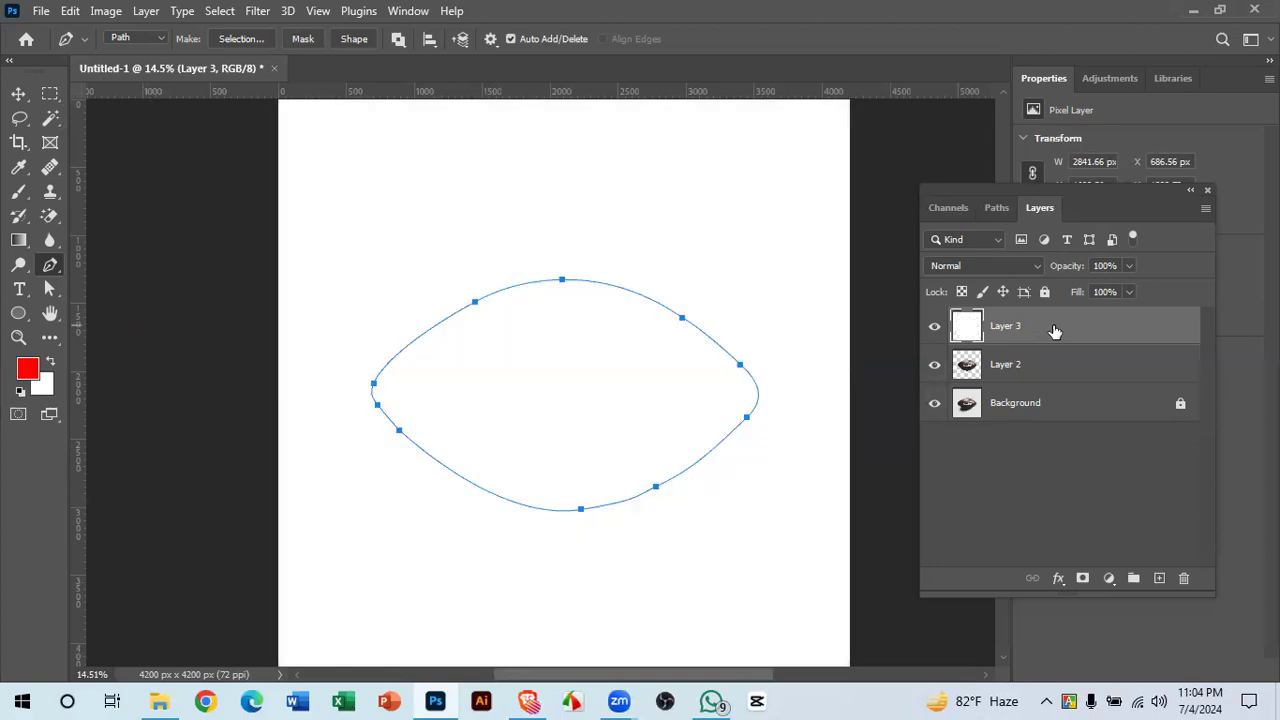
- Reorder the layers so that the football on Layer 2 sits above the white Layer 3
left_click(18, 94)
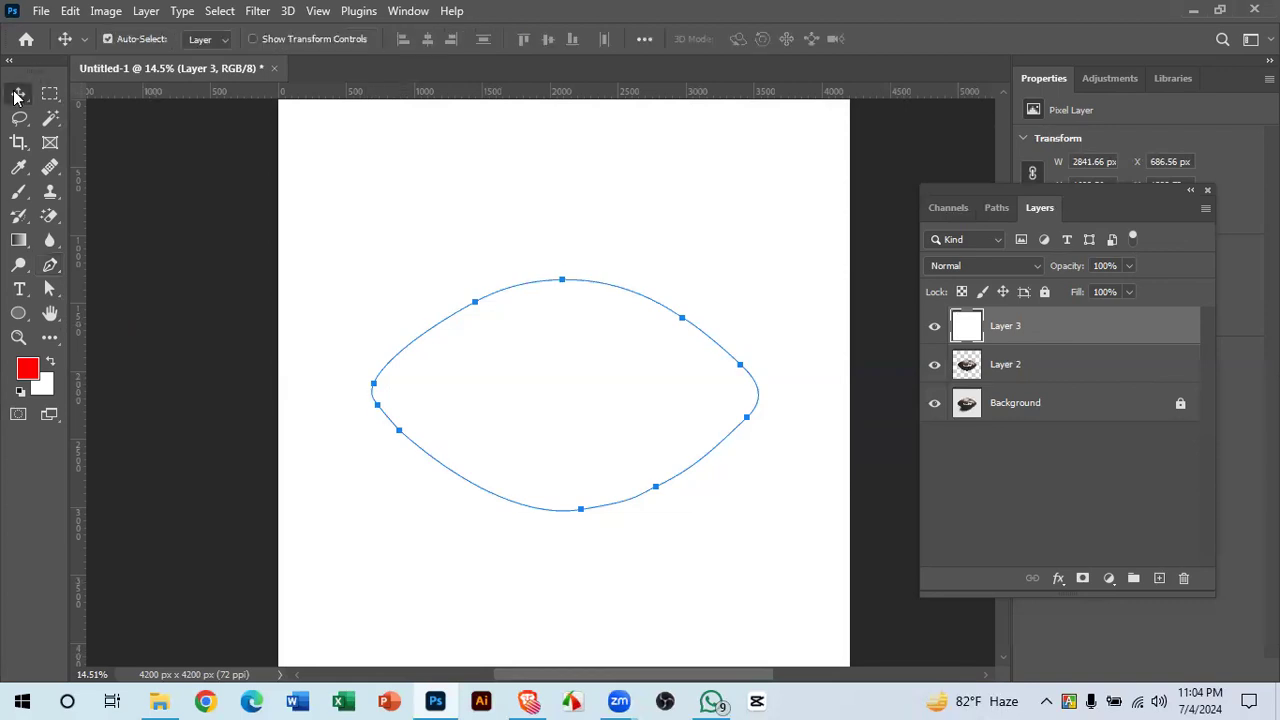
left_click(140, 180)
left_click(1060, 382)
left_click_drag(1060, 382, 1062, 314)
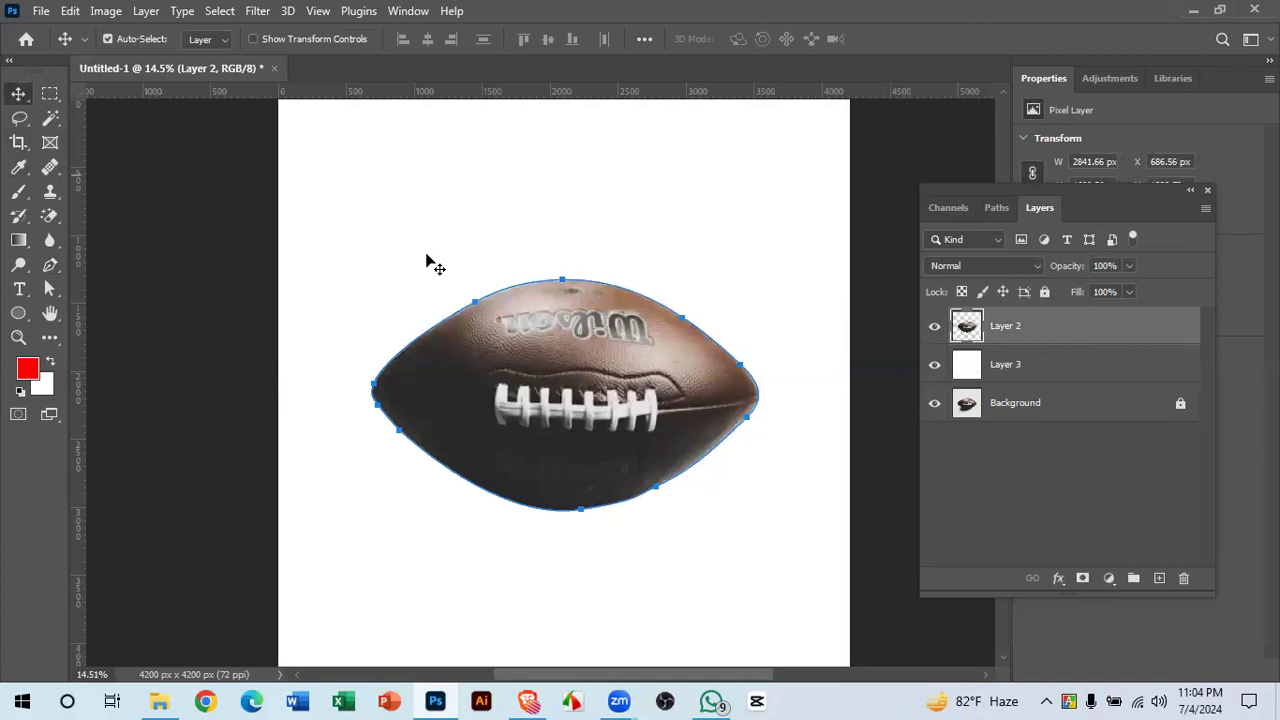
- Select the white Layer 3 and toggle the Background layer's visibility off and on to compare
left_click(624, 576)
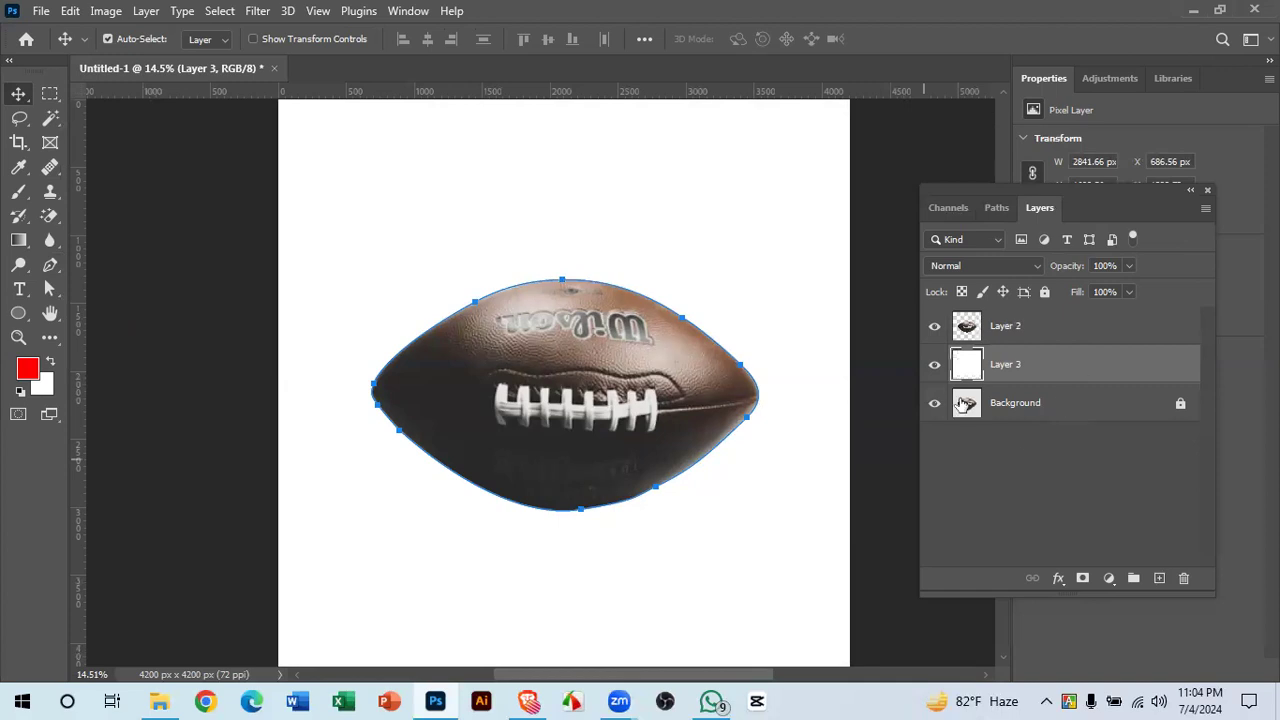
left_click(935, 404)
left_click(933, 404)
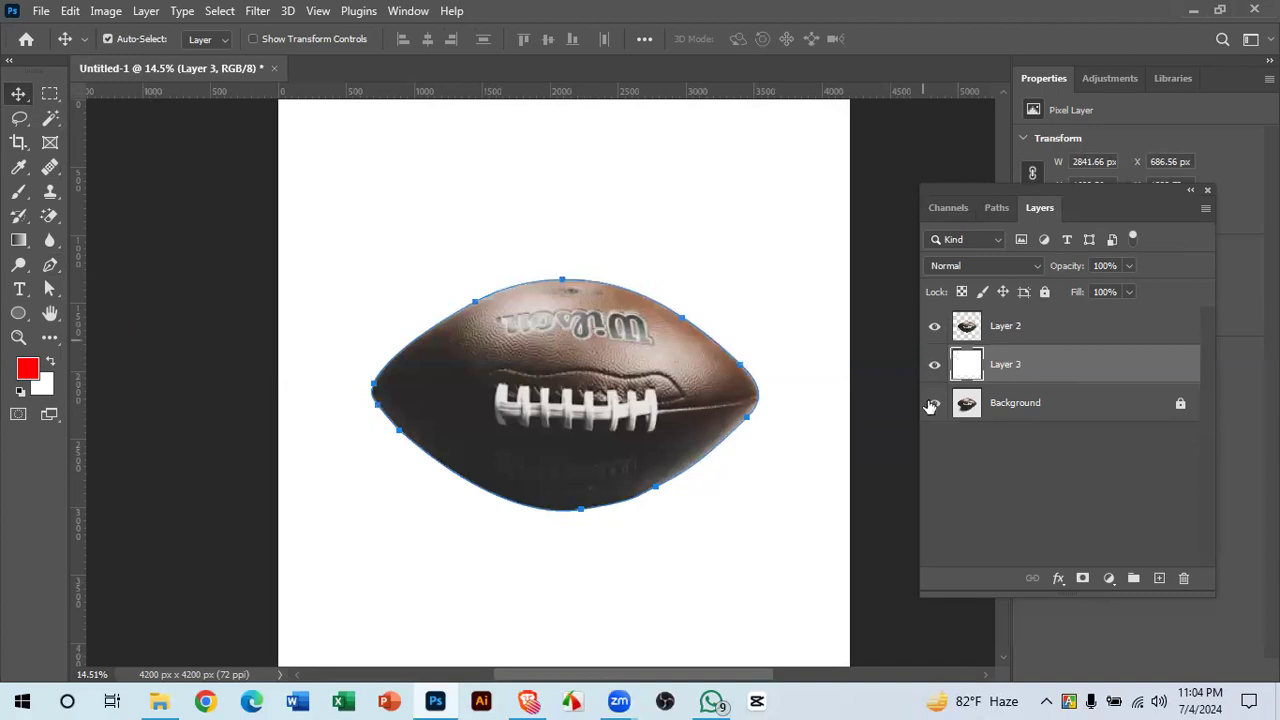
- Review the saved Path 1 and the RGB channels, lengthening the Channels panel to show them all
left_click(996, 207)
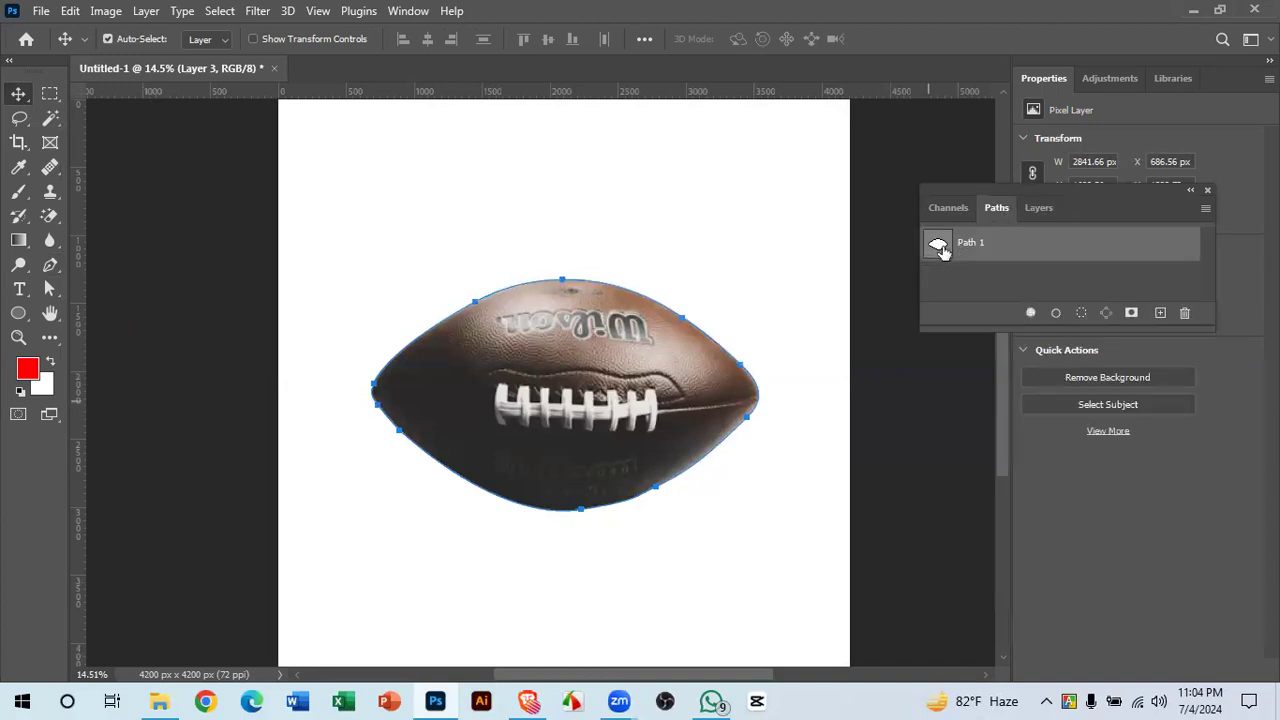
left_click(912, 402)
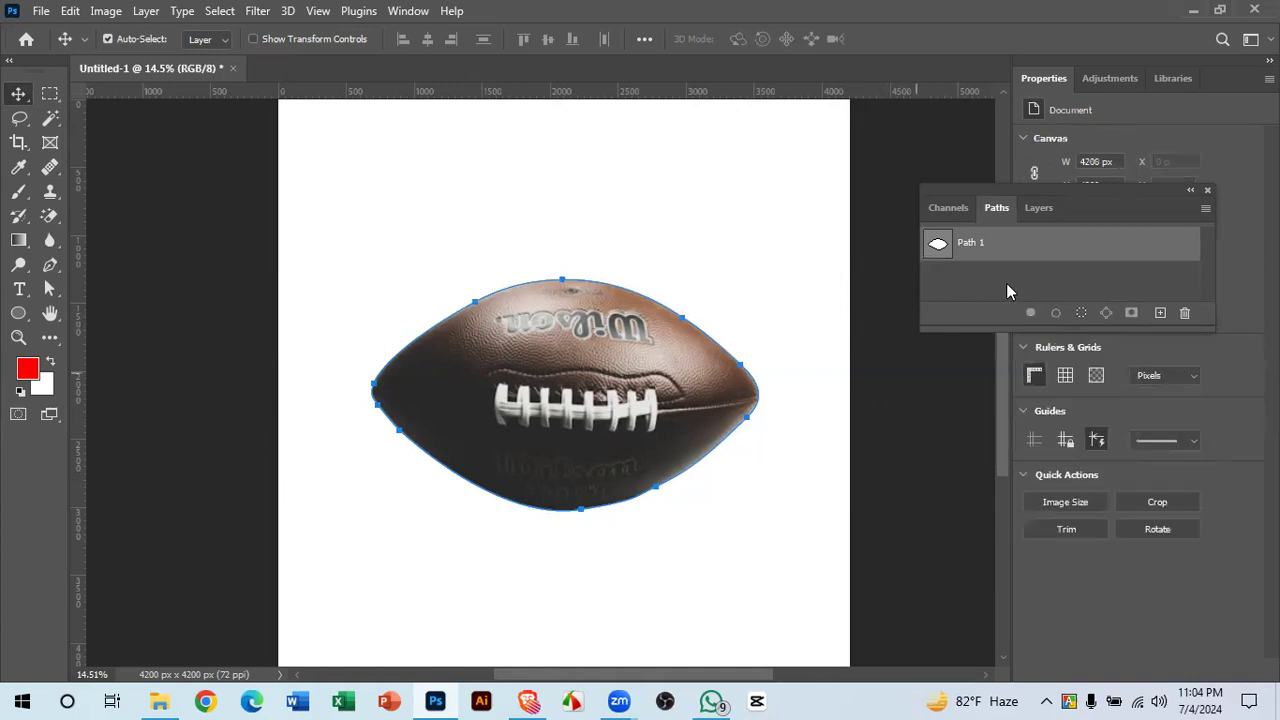
left_click(948, 209)
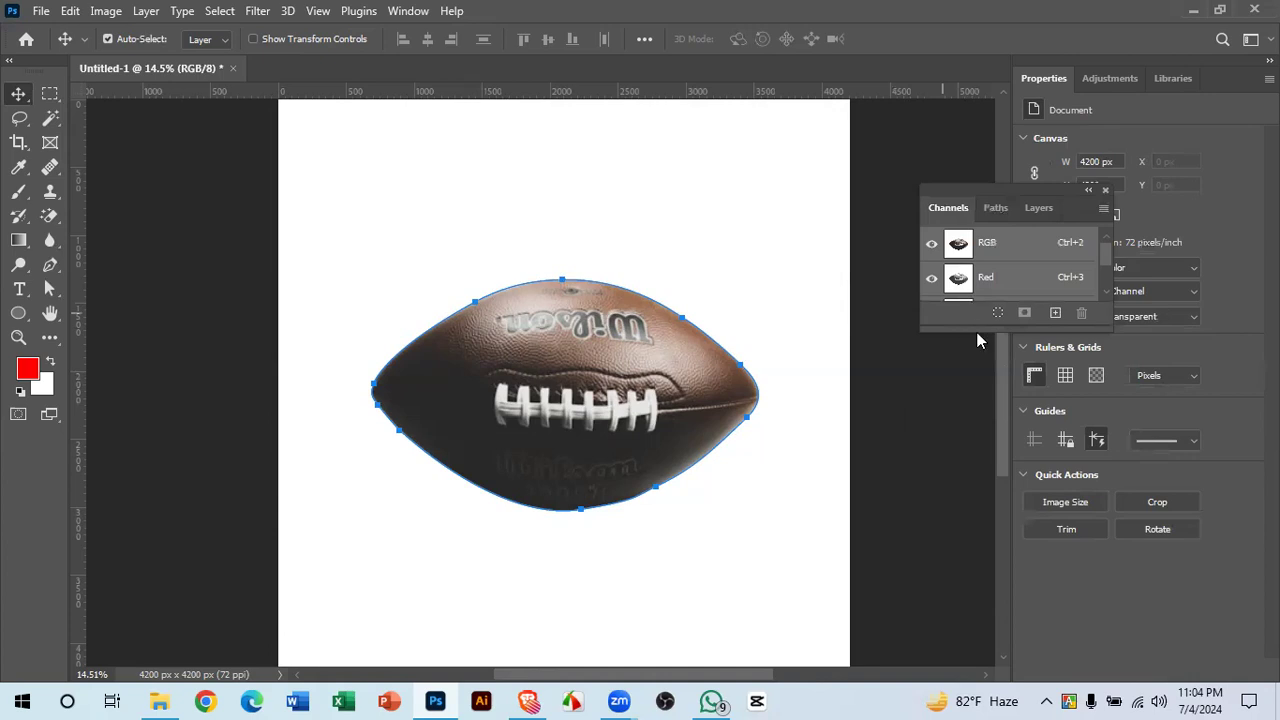
left_click_drag(984, 329, 984, 457)
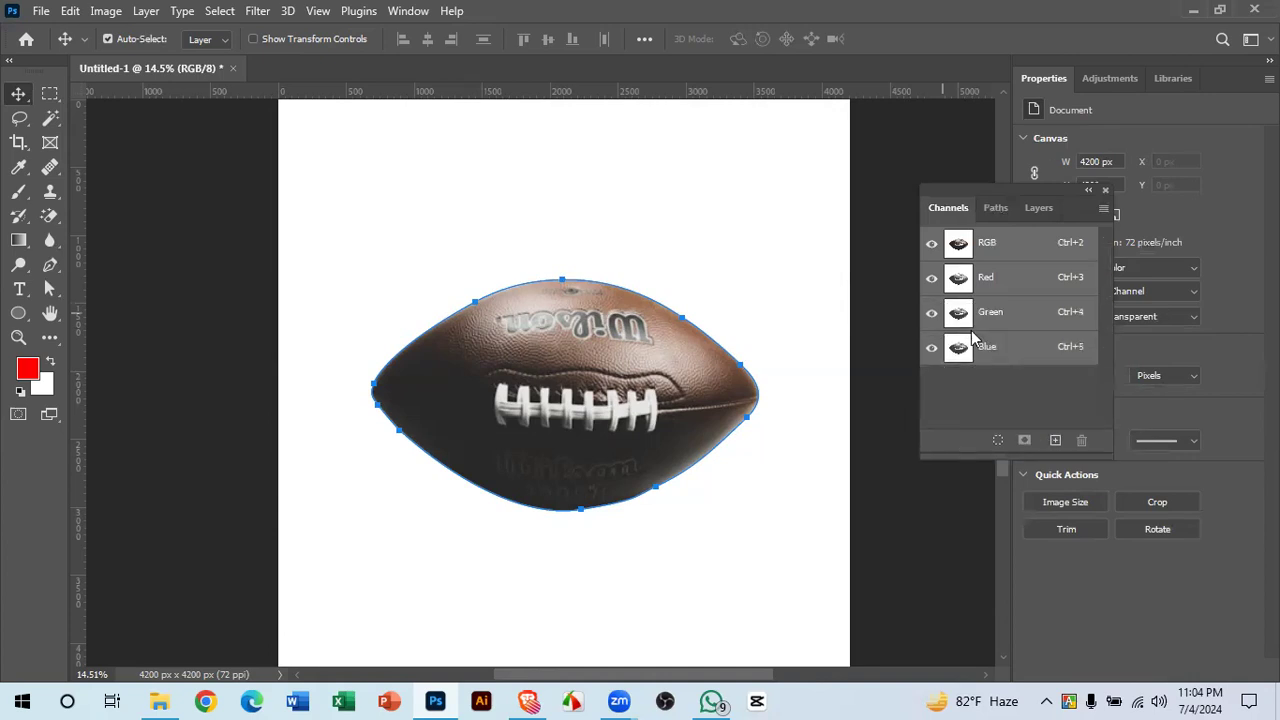
left_click(992, 207)
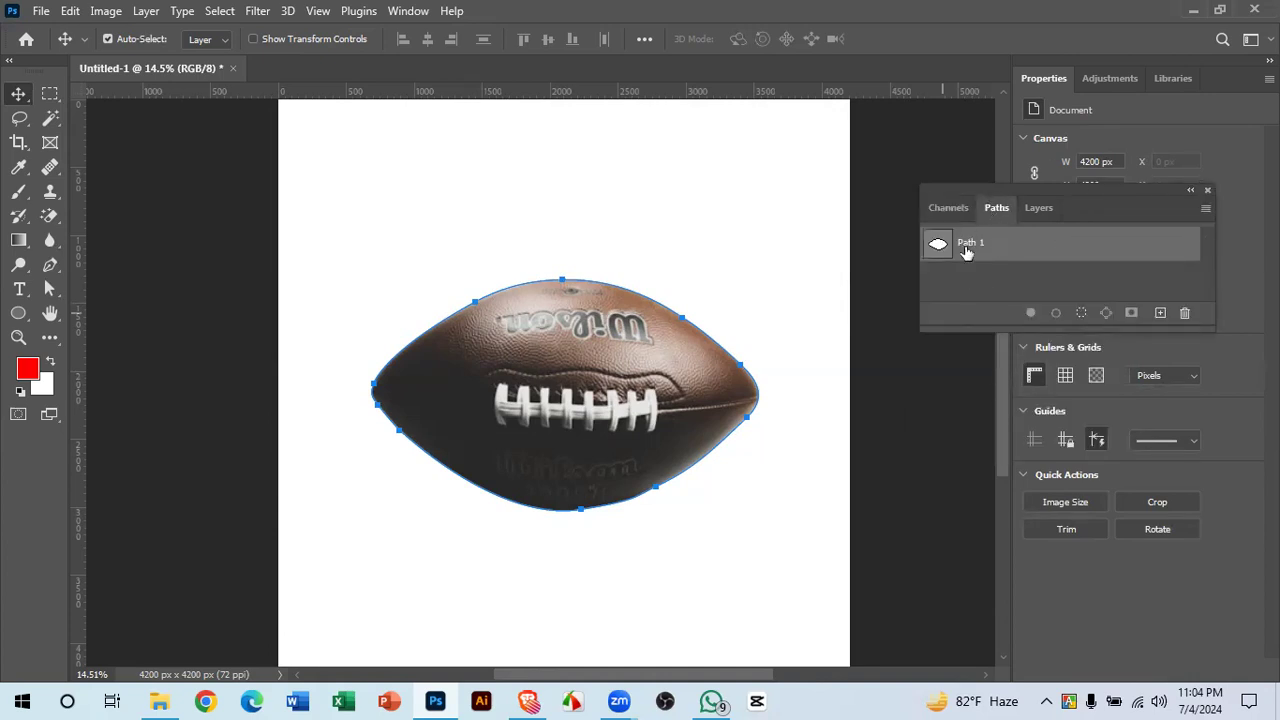
- Reposition the panel group, enlarge its layer list, and toggle the visibility of Layer 3 and Background off and on
left_click_drag(1089, 195, 1012, 323)
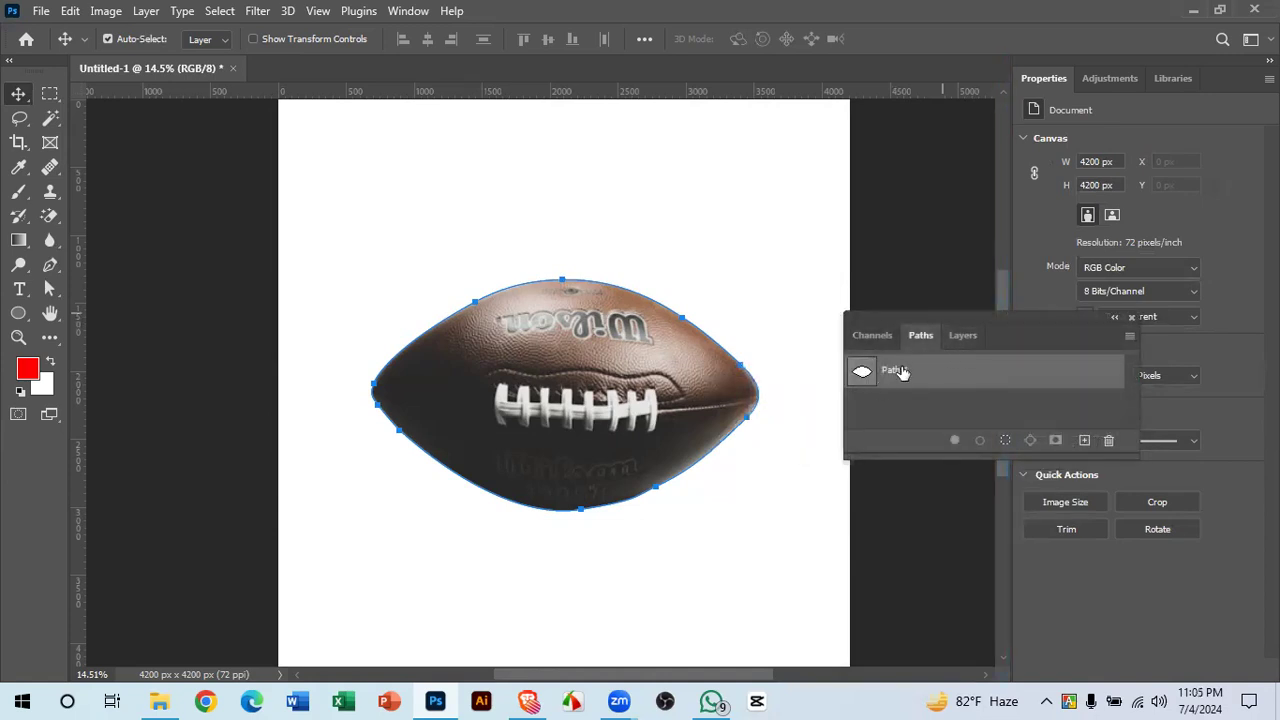
left_click(964, 335)
left_click_drag(858, 492, 860, 600)
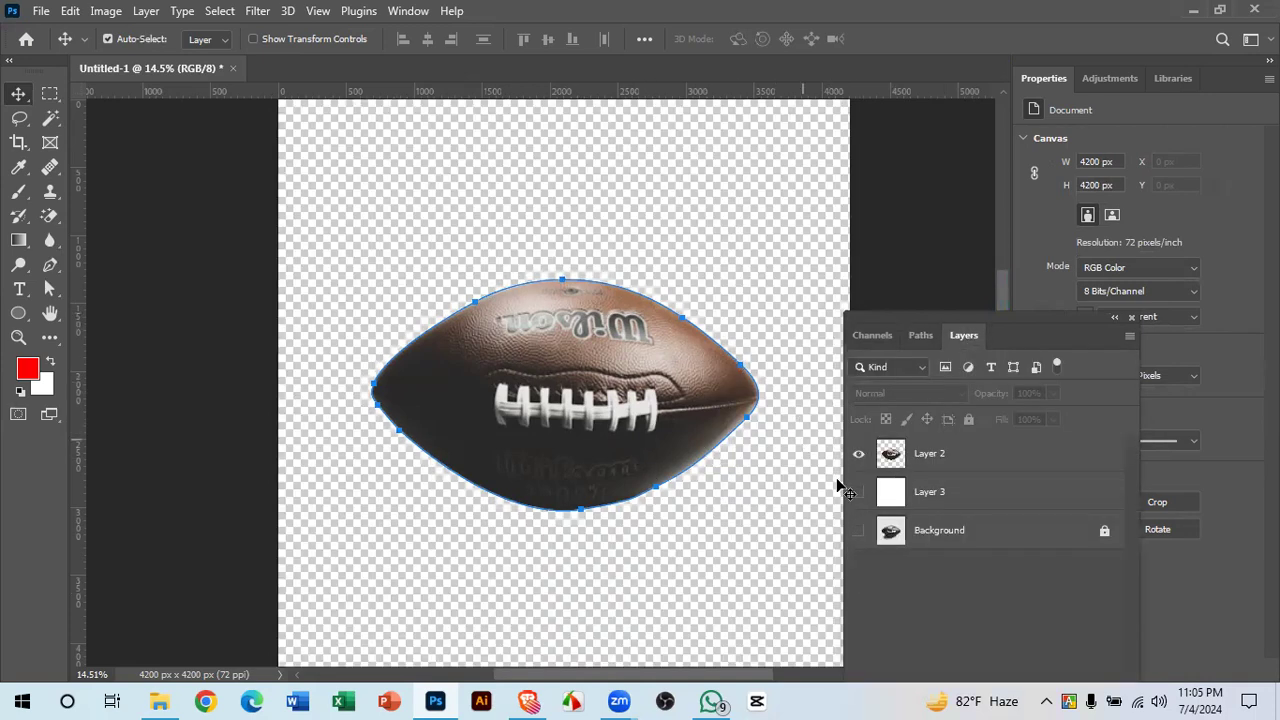
left_click(859, 527)
left_click(858, 492)
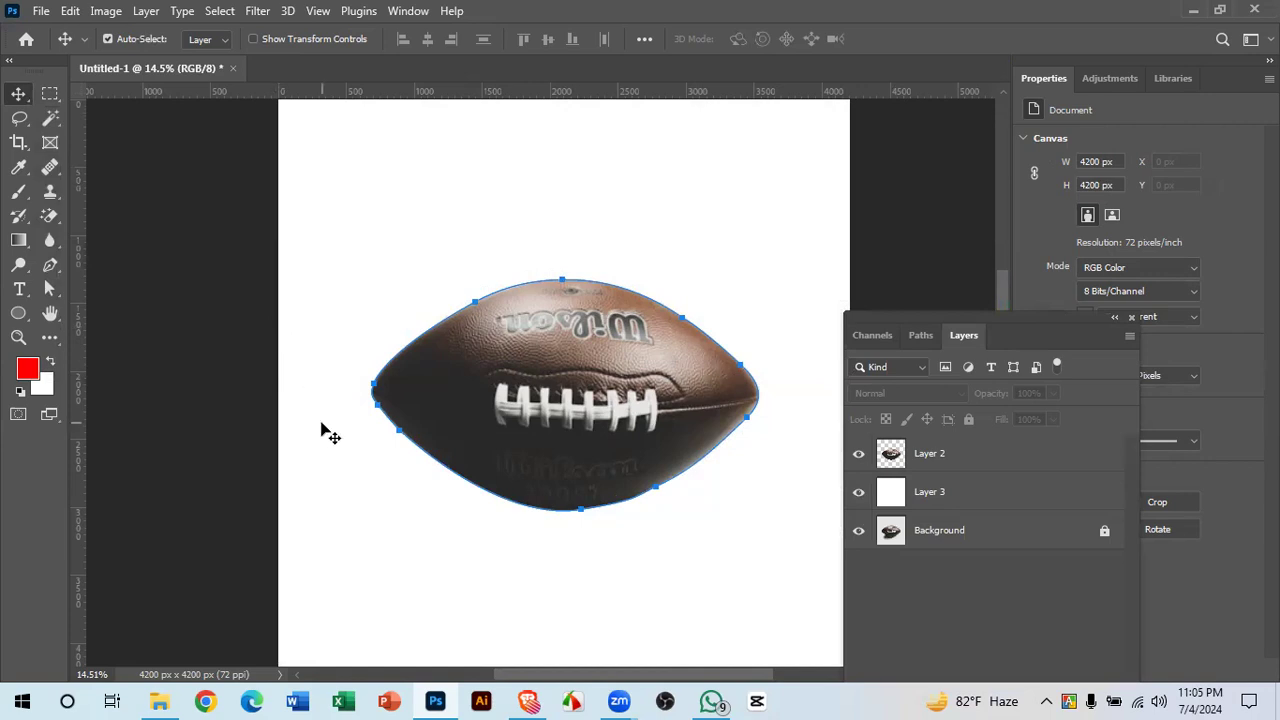
- Select the Pen tool and examine the football's path outline at several zoom levels against the white background
left_click(48, 267)
left_click(97, 267)
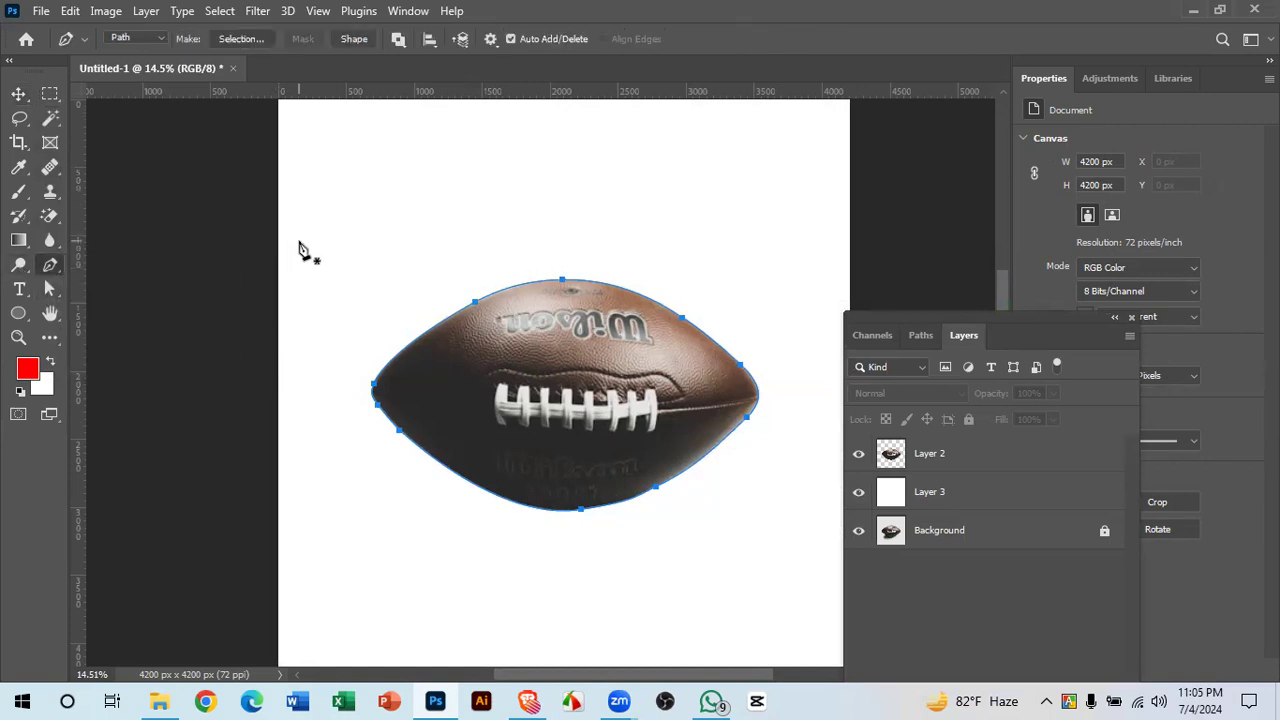
left_click_drag(299, 241, 487, 388)
key("ctrl+z")
left_click_drag(316, 233, 728, 568)
left_click_drag(322, 237, 790, 550)
left_click(53, 263)
left_click_drag(727, 479, 745, 491)
left_click_drag(769, 537, 724, 490)
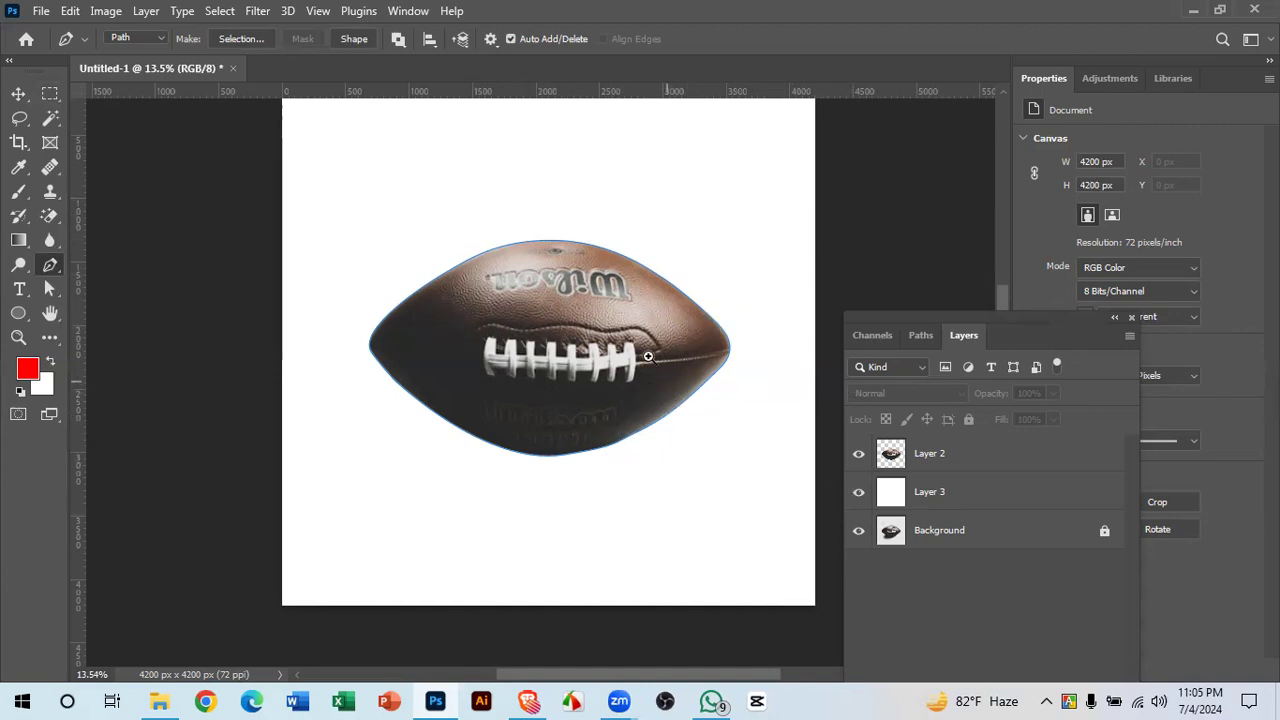
scroll(648, 356, "down", 2)
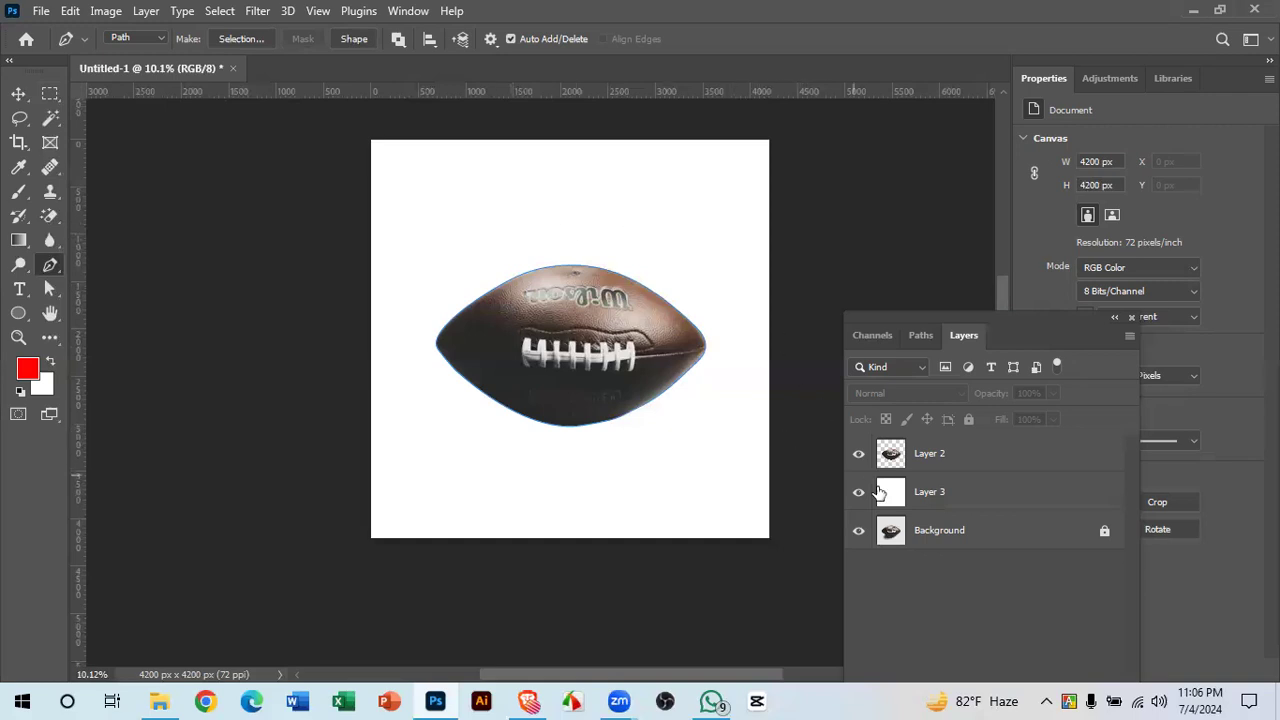
- Delete the white Layer 3 and add a new empty layer directly above the Background
left_click(1008, 488)
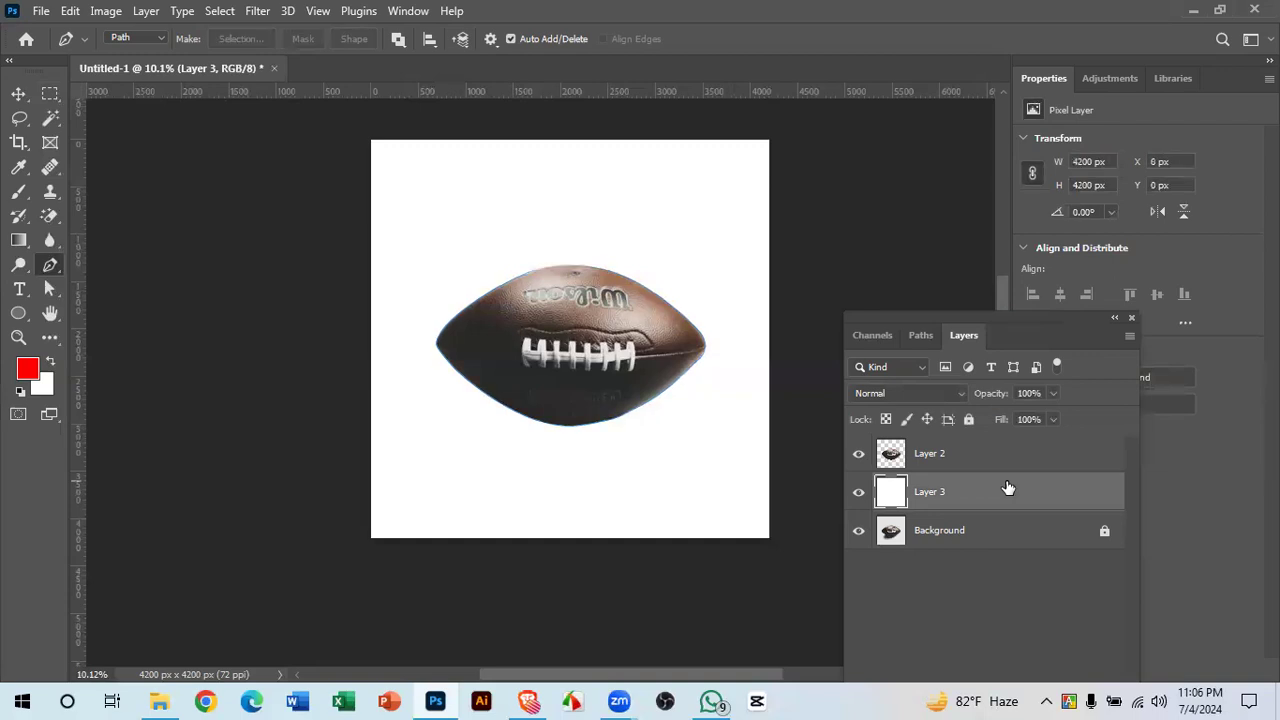
left_click_drag(1061, 313, 1081, 161)
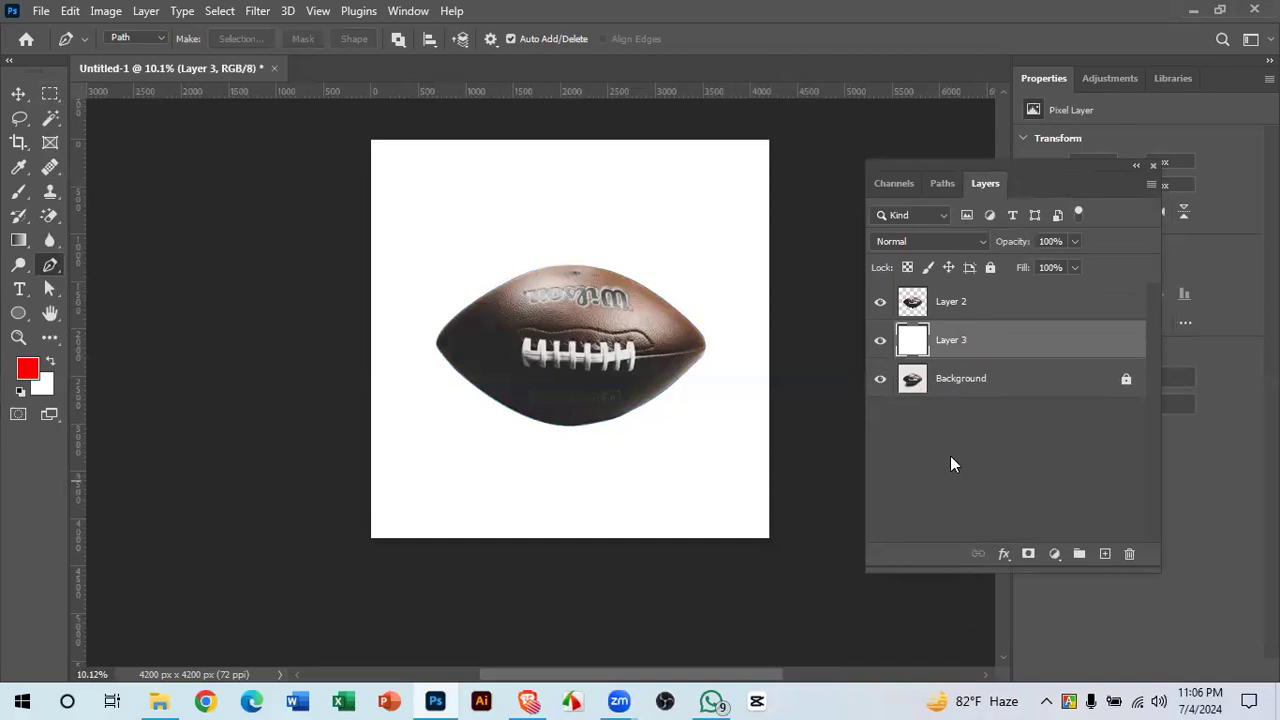
left_click(1130, 553)
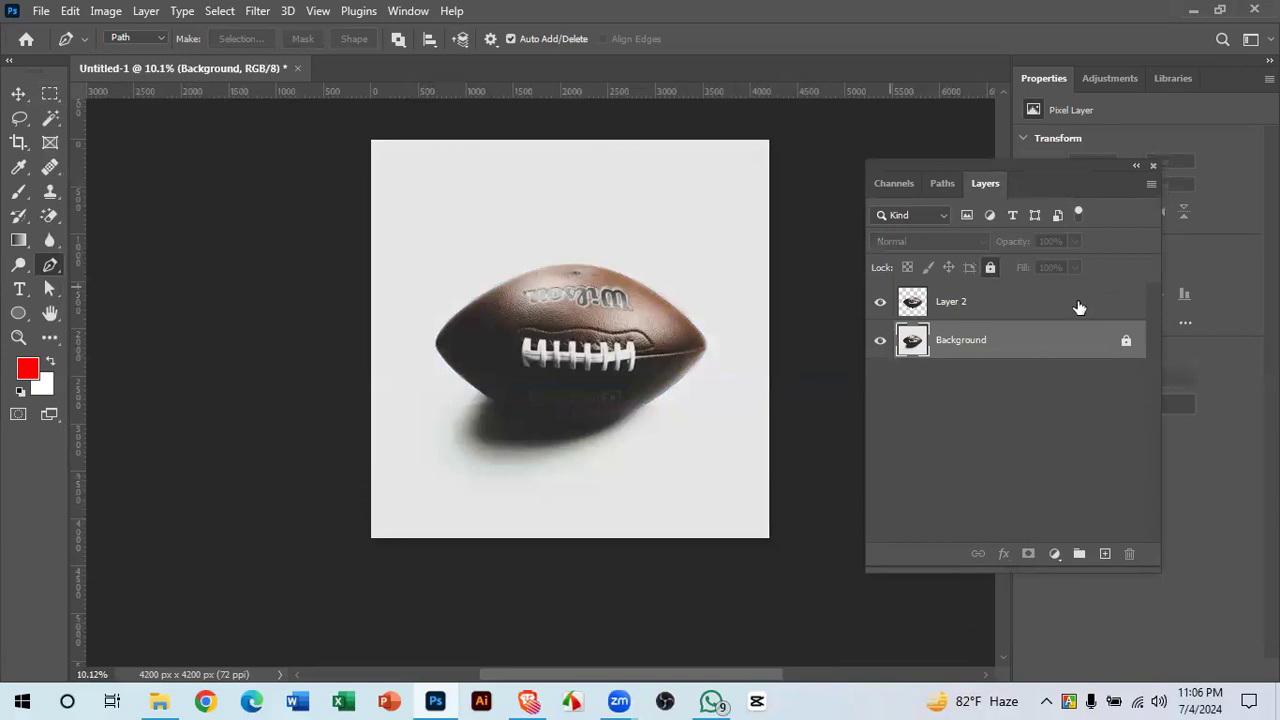
left_click(1104, 555)
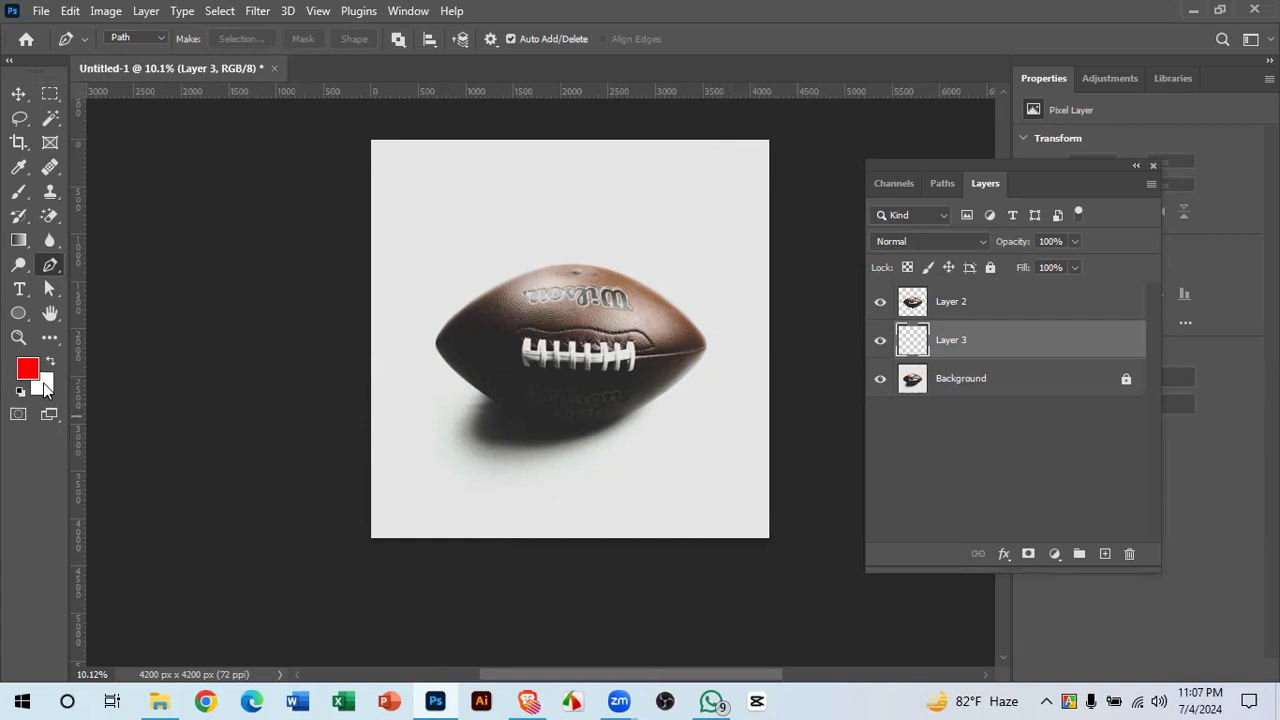
- Fill the empty Layer 3 with a blue-violet foreground colour, and refill it with the white background colour
left_click(26, 370)
mouse_move(905, 293)
left_mouse_down()
mouse_move(930, 295)
mouse_move(969, 230)
mouse_move(985, 228)
left_mouse_up()
left_click(948, 314)
left_click(1108, 237)
key("alt+BackSpace")
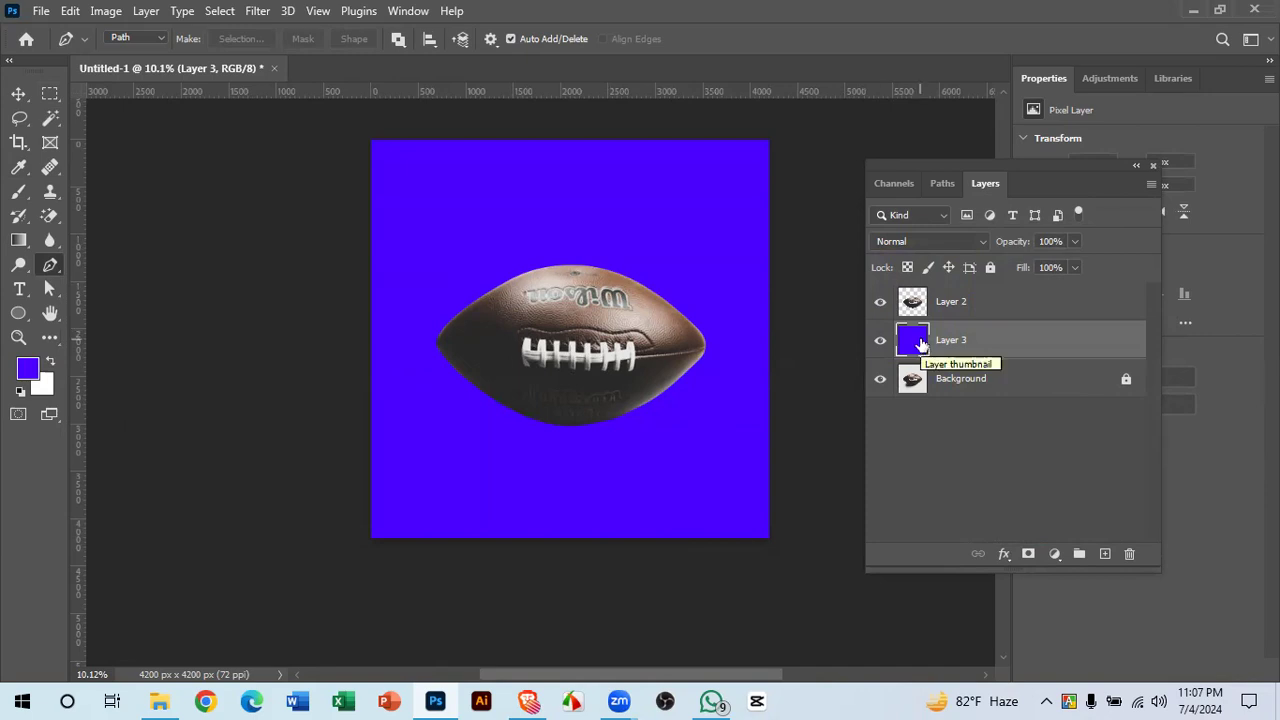
key("ctrl+BackSpace")
- Delete the football Layer 2 and the Background layer, and lock the remaining white Layer 3
left_click_drag(1046, 297, 1131, 557)
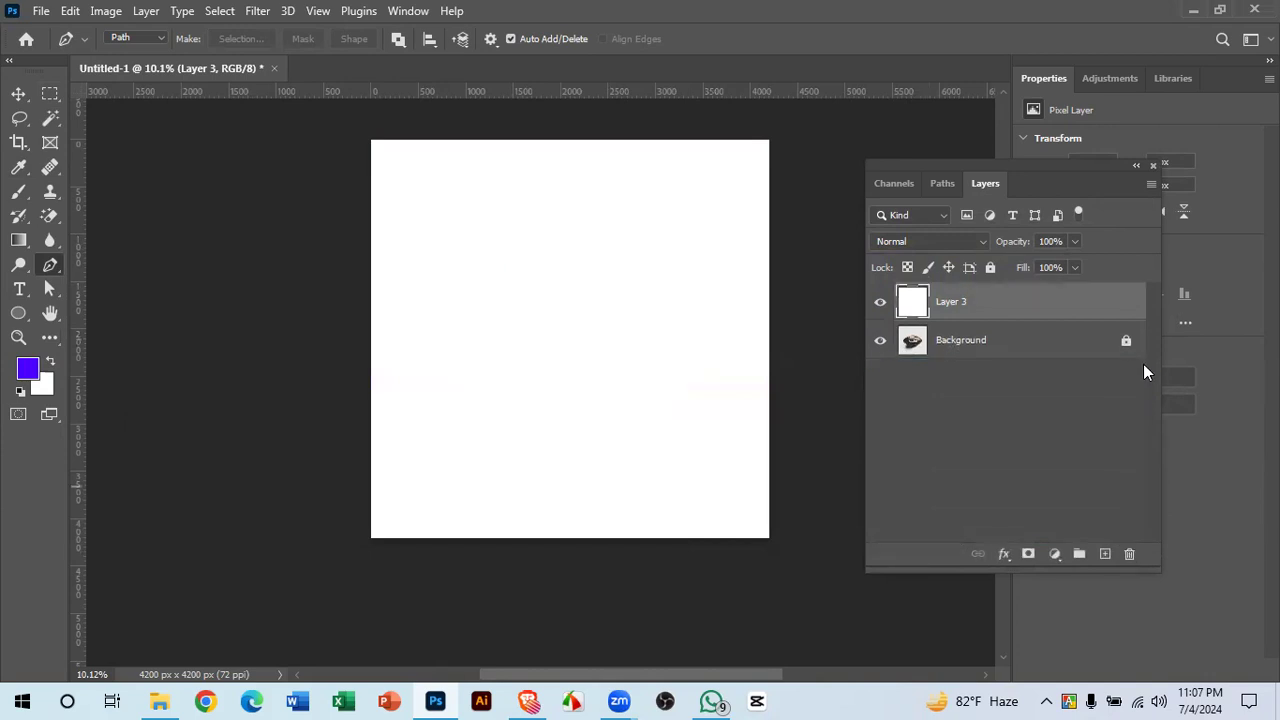
left_click_drag(1091, 343, 1130, 555)
left_click(990, 268)
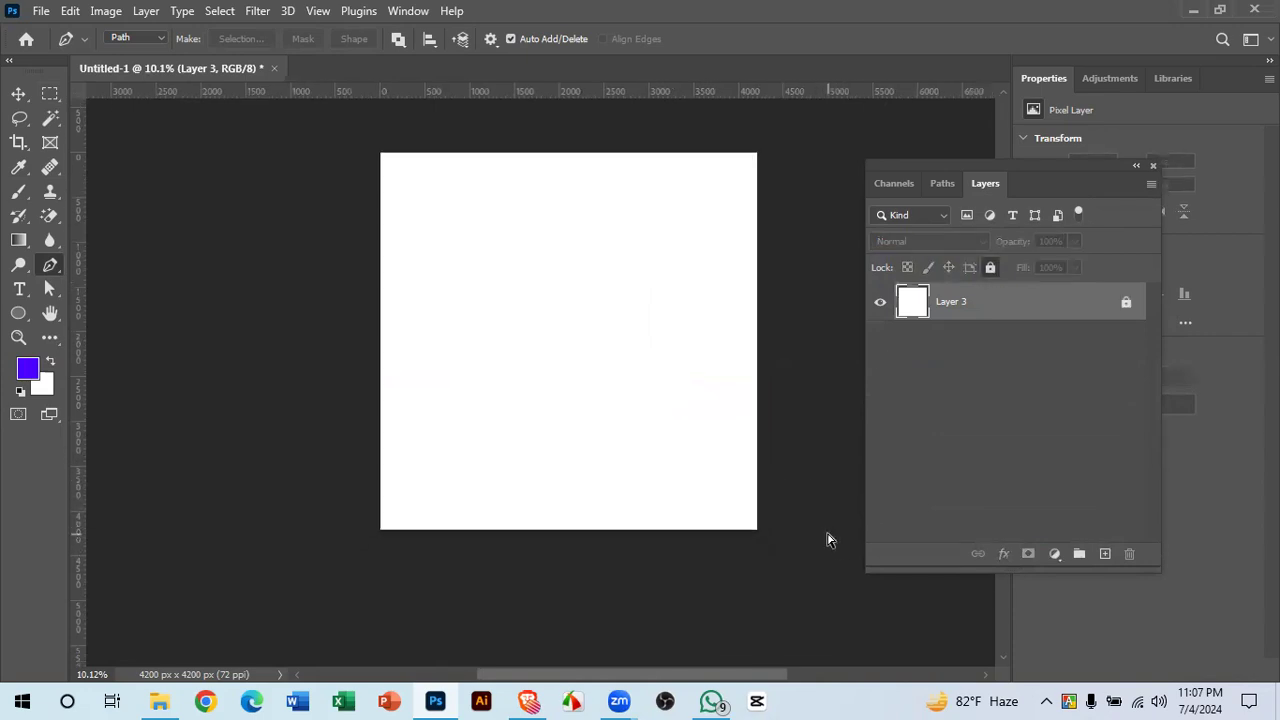
- Review the tool variants grouped with the Pen, Dodge and Type tools, and return to the Move tool
key("ctrl+minus")
key("ctrl+minus")
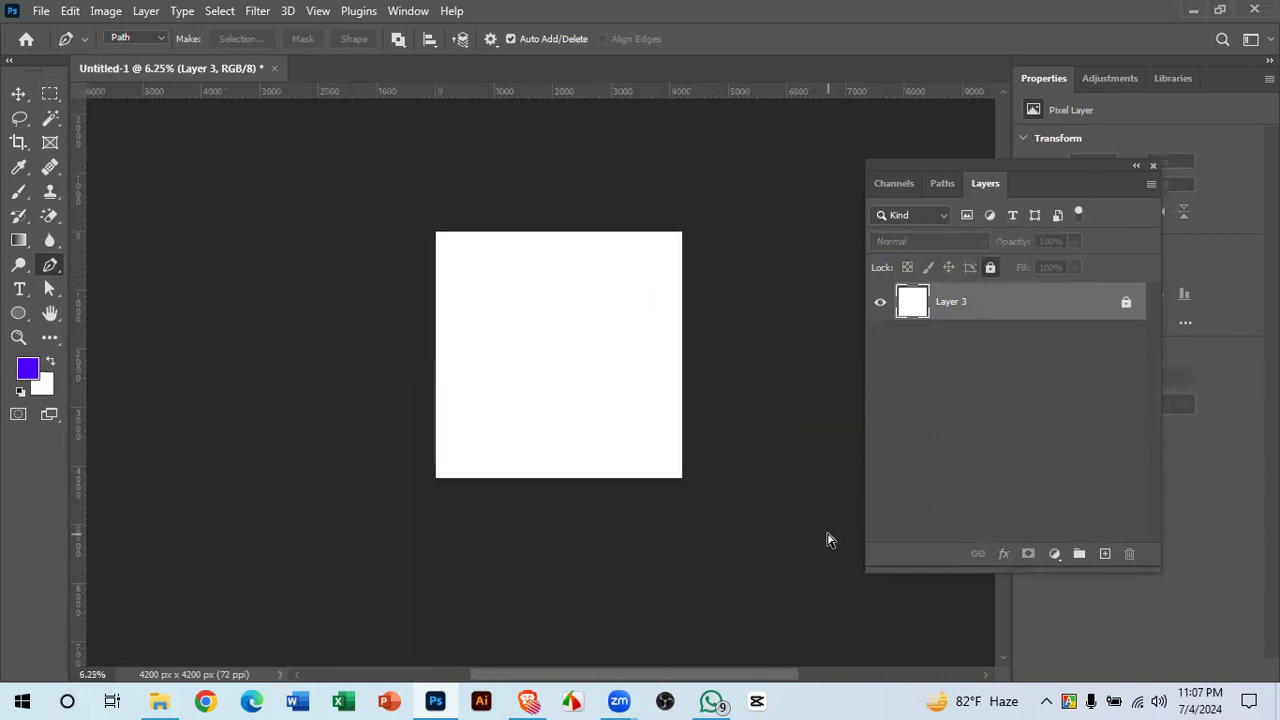
right_click(55, 267)
left_click(55, 267)
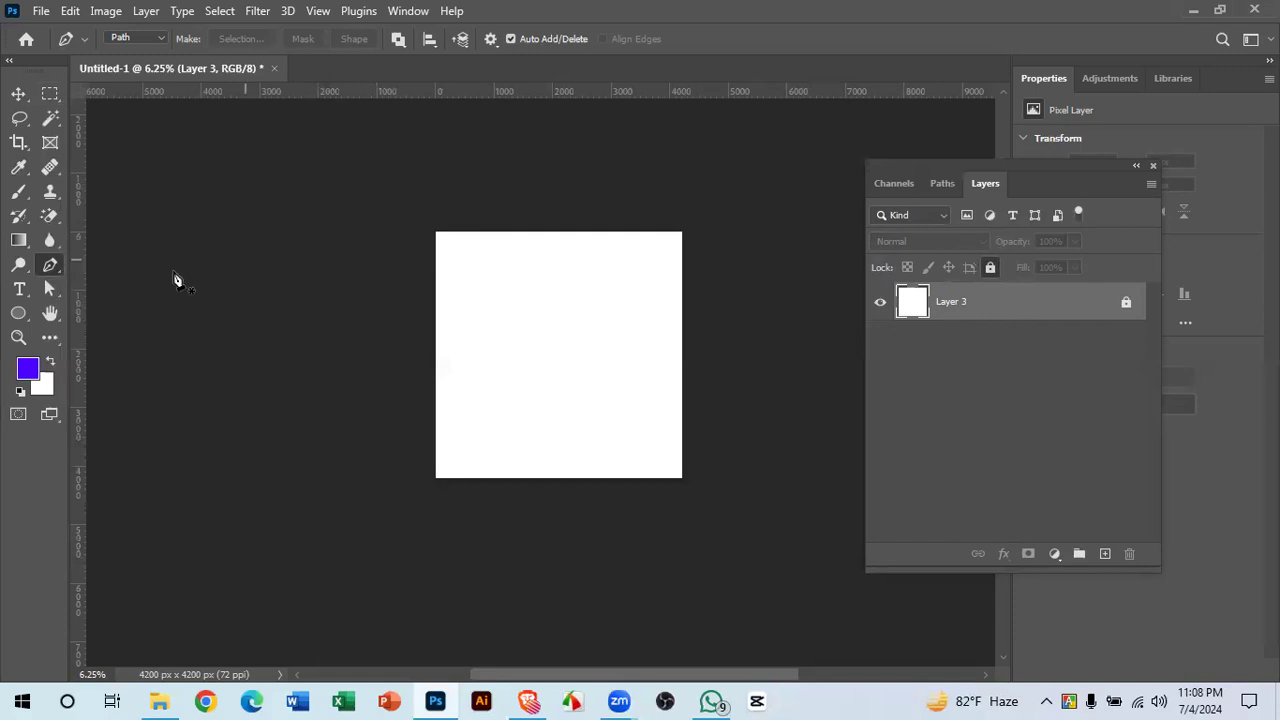
left_click(24, 266)
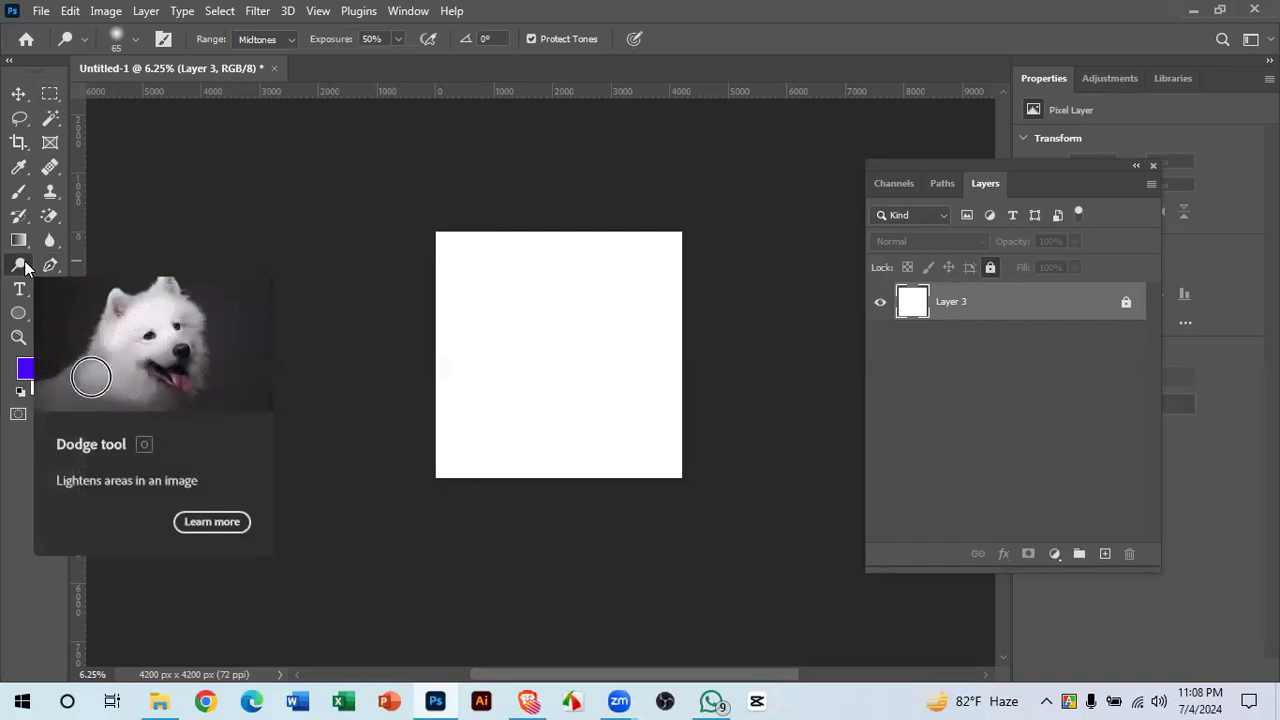
left_click(24, 266)
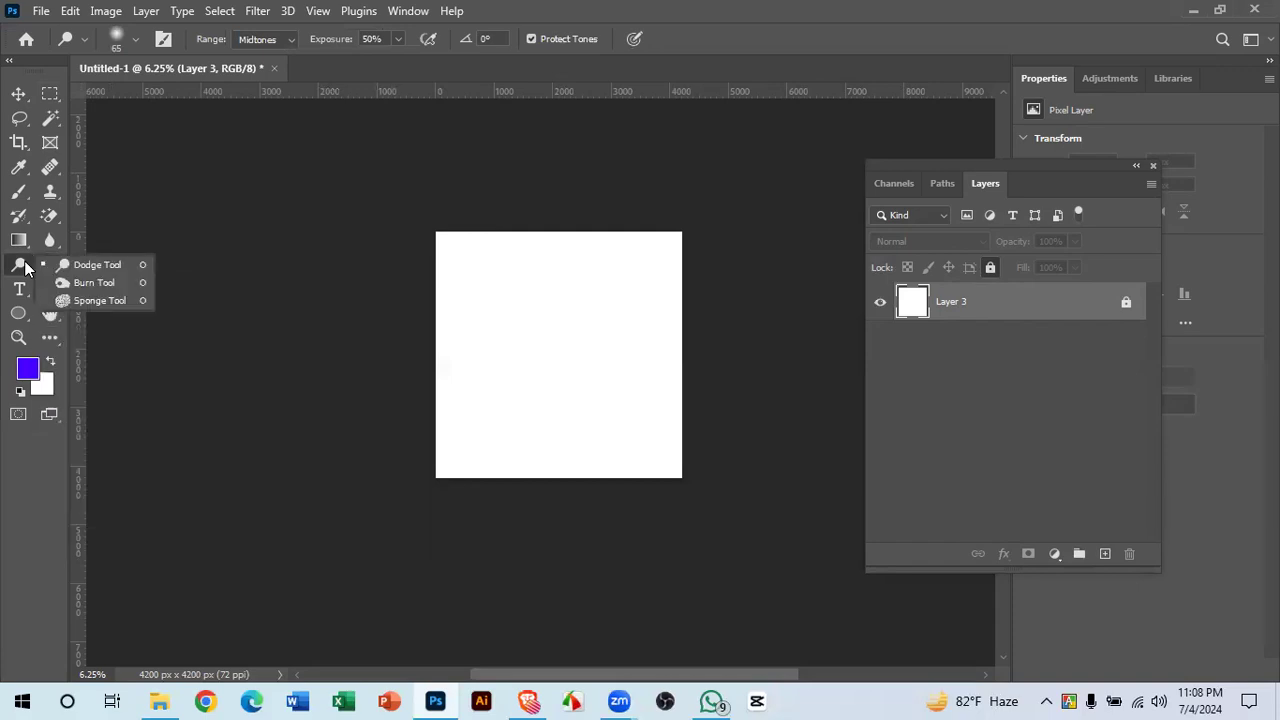
left_click(13, 267)
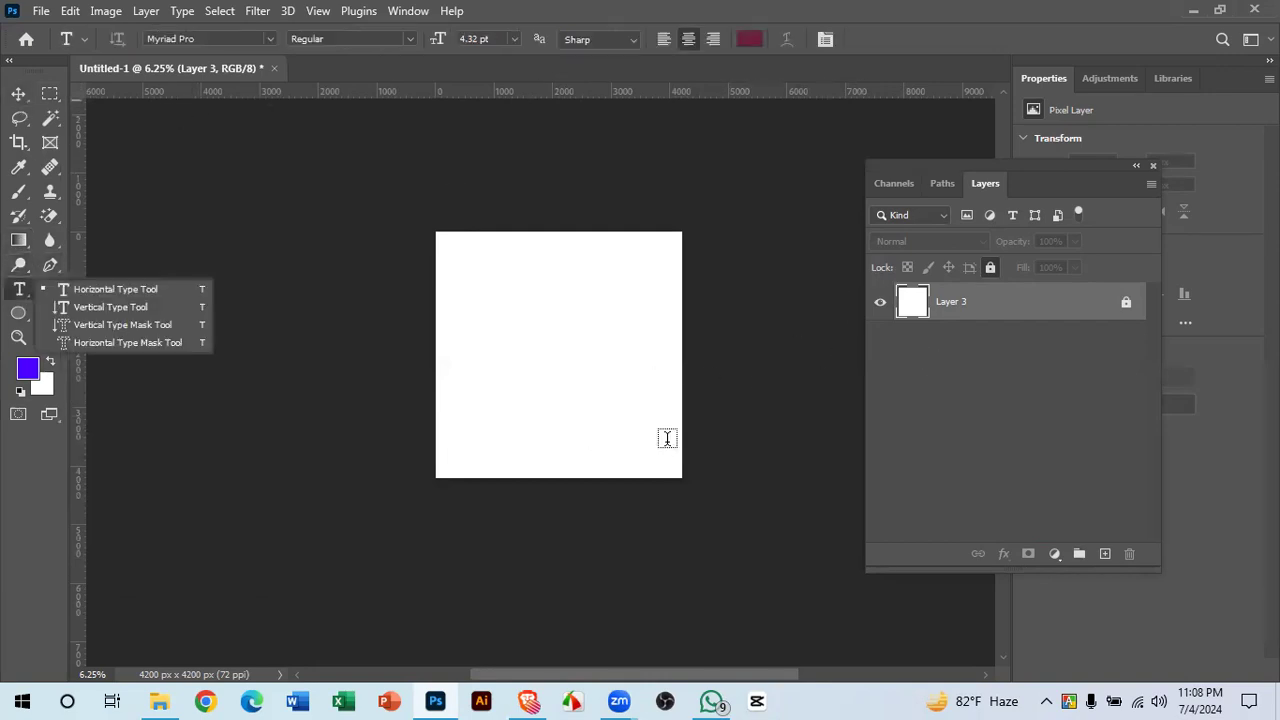
key("v")
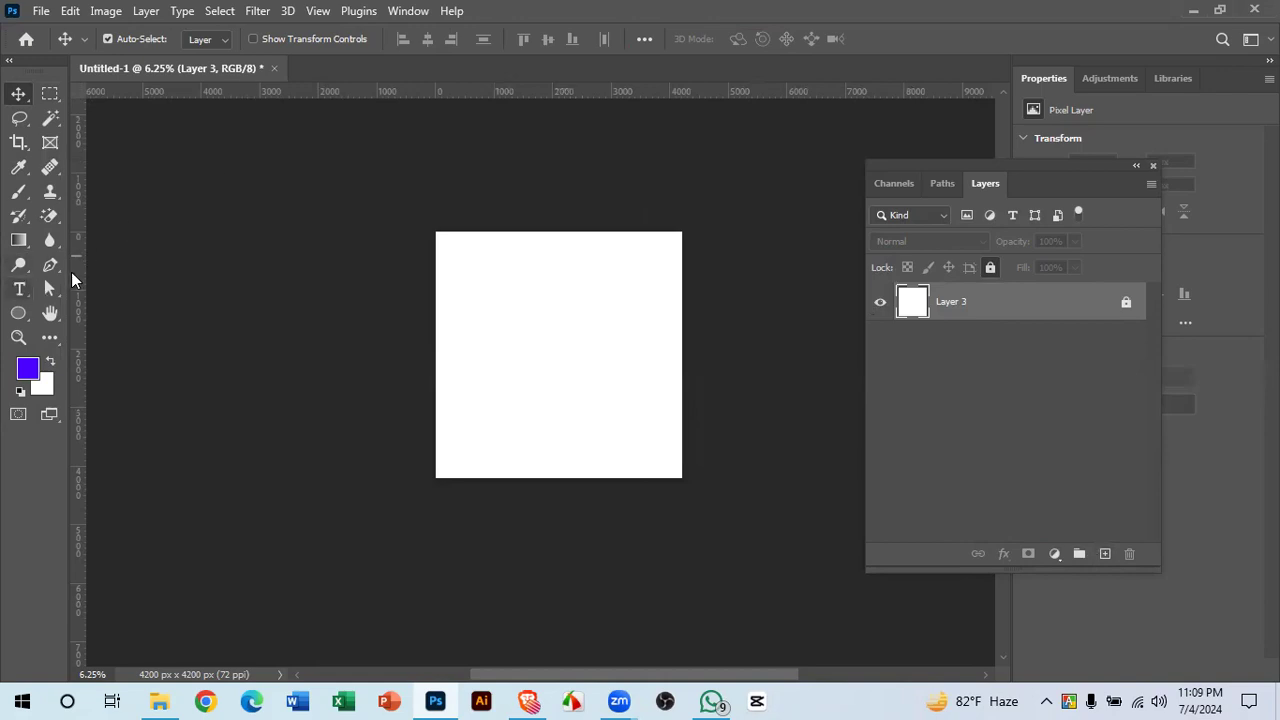
- Start a line of Myriad Pro Regular text at 4.32 pt in the upper-left area of the white canvas
left_click(21, 289)
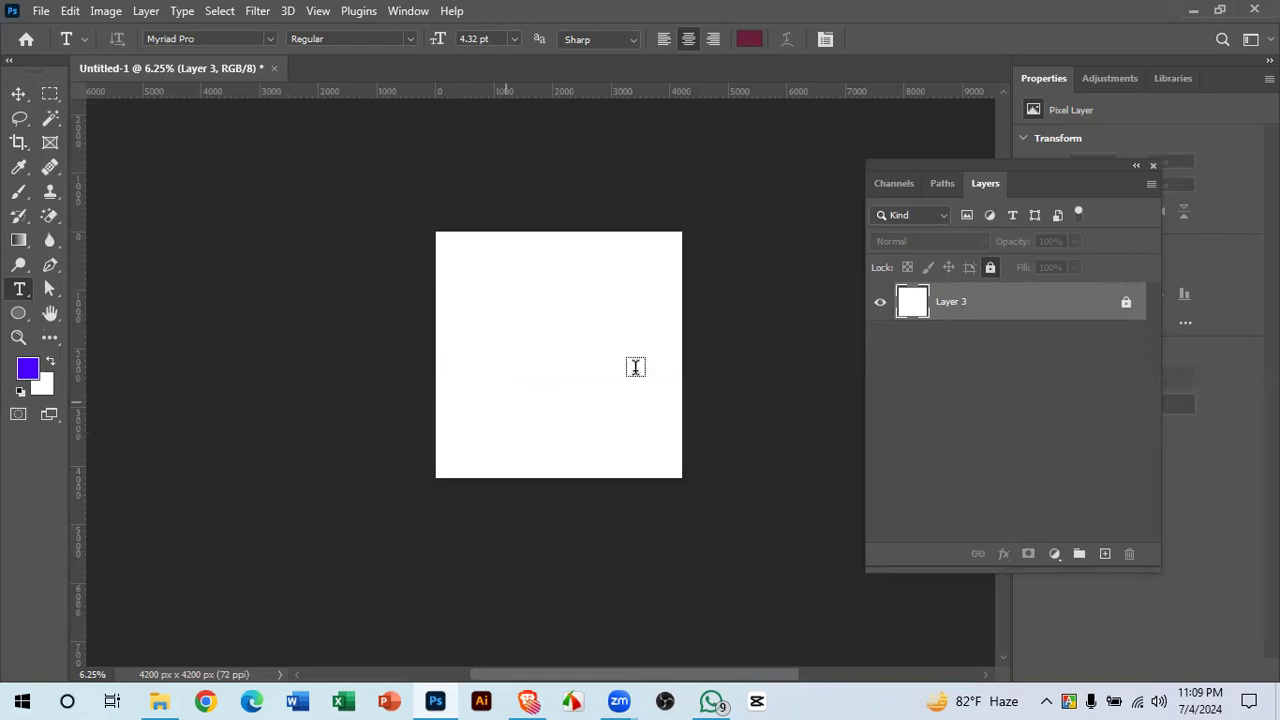
key("ctrl+space")
left_click_drag(542, 298, 566, 337)
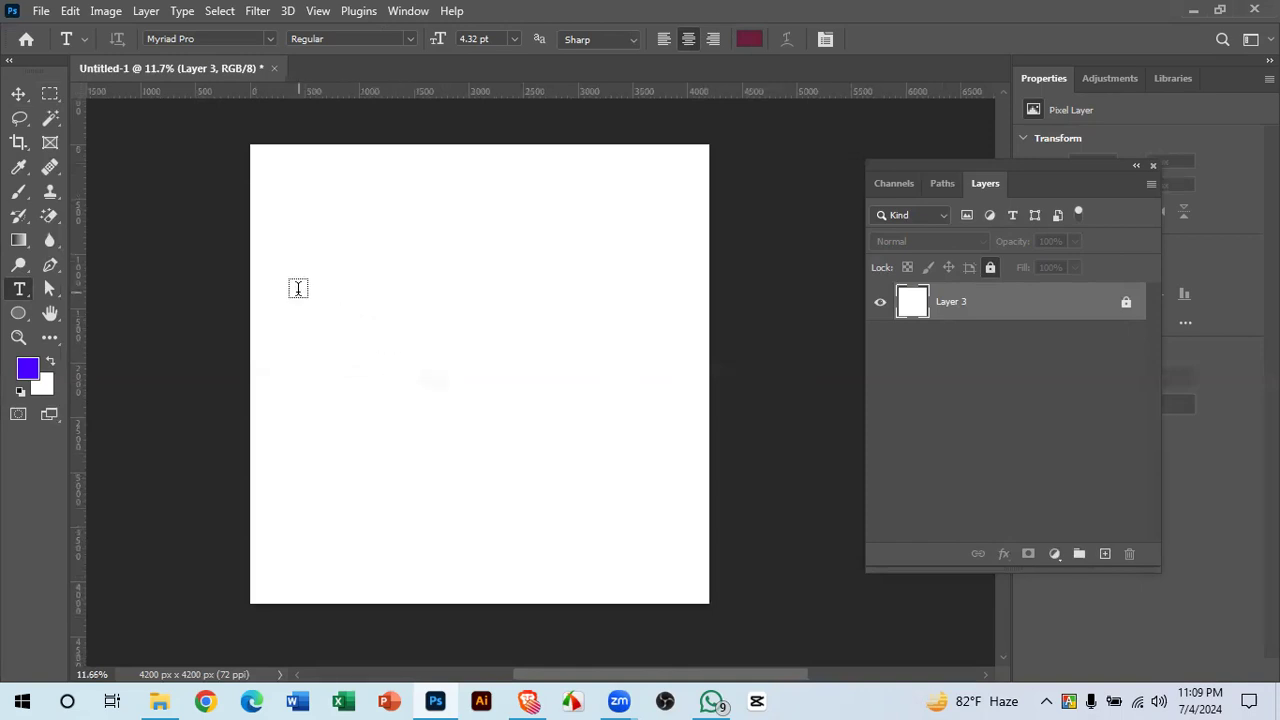
left_click(359, 340)
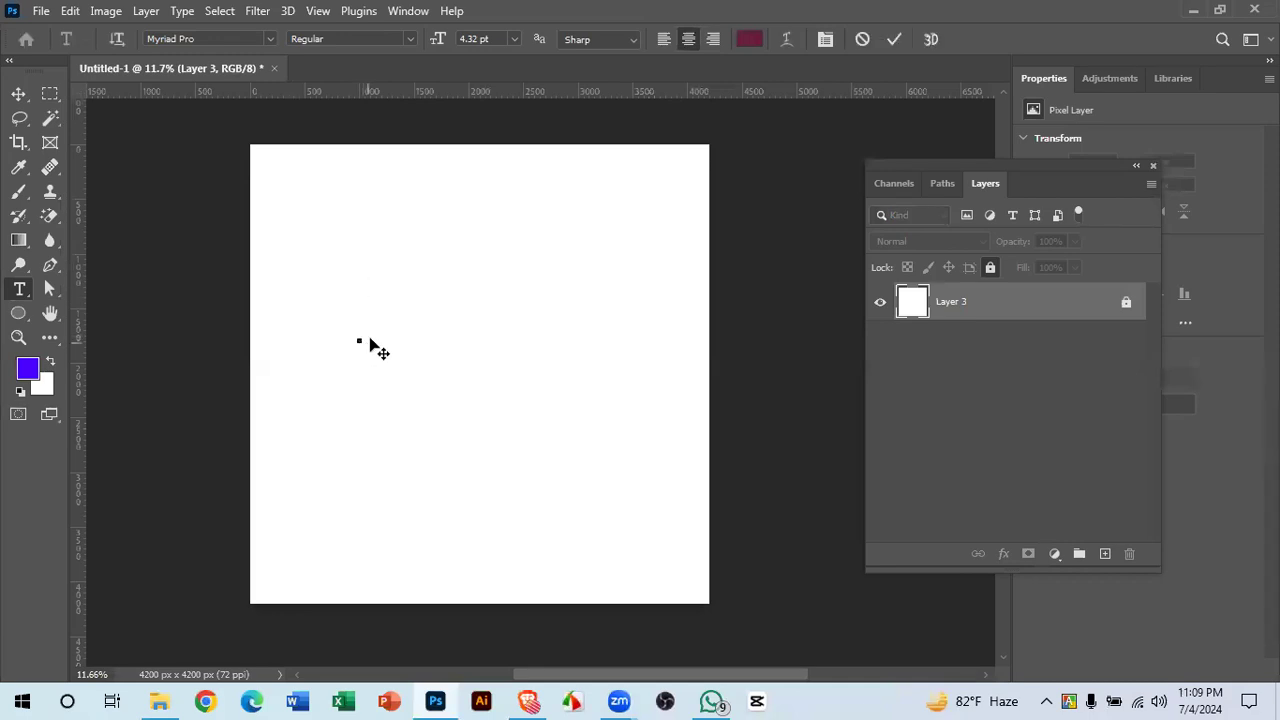
key("ctrl+space")
left_click_drag(351, 334, 551, 460)
left_click_drag(443, 403, 568, 445)
type(".")
key("ctrl+space")
left_click_drag(493, 383, 443, 374)
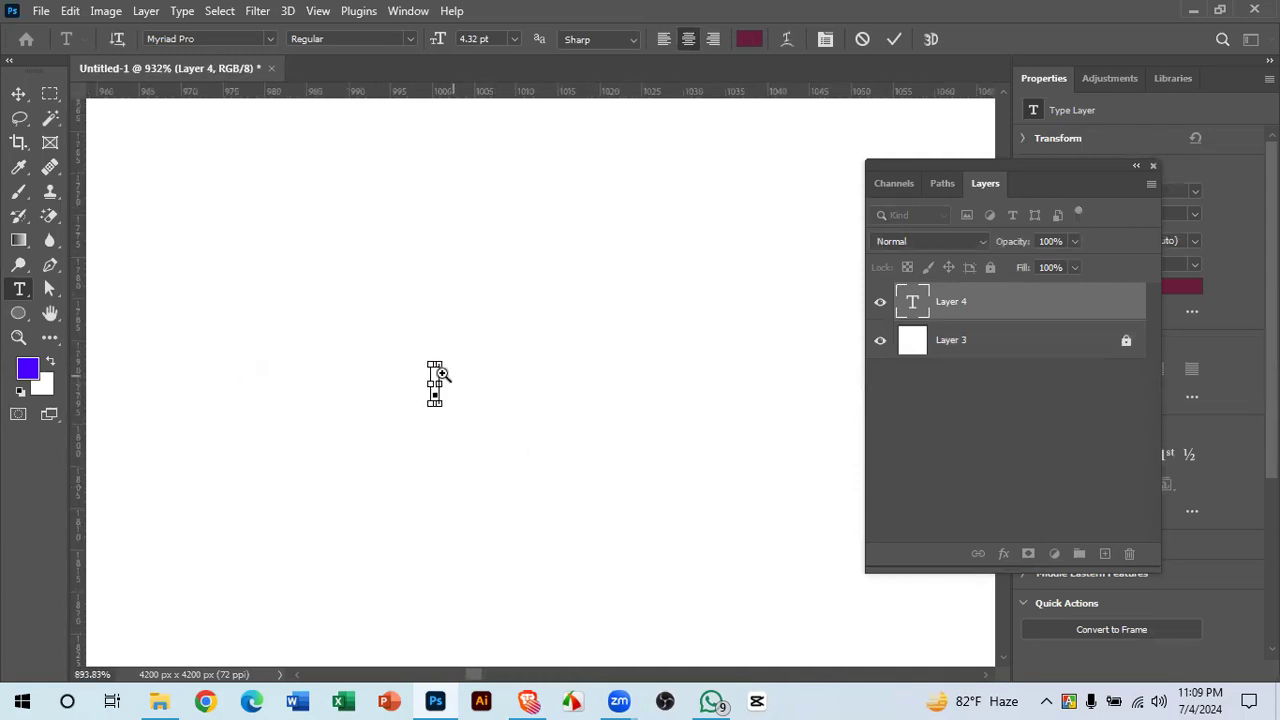
- Finish the tiny text line as "aaaaa", try to set its font size to 50 pt, and commit it
key("ctrl+z")
key("ctrl+space")
left_click_drag(452, 428, 274, 334)
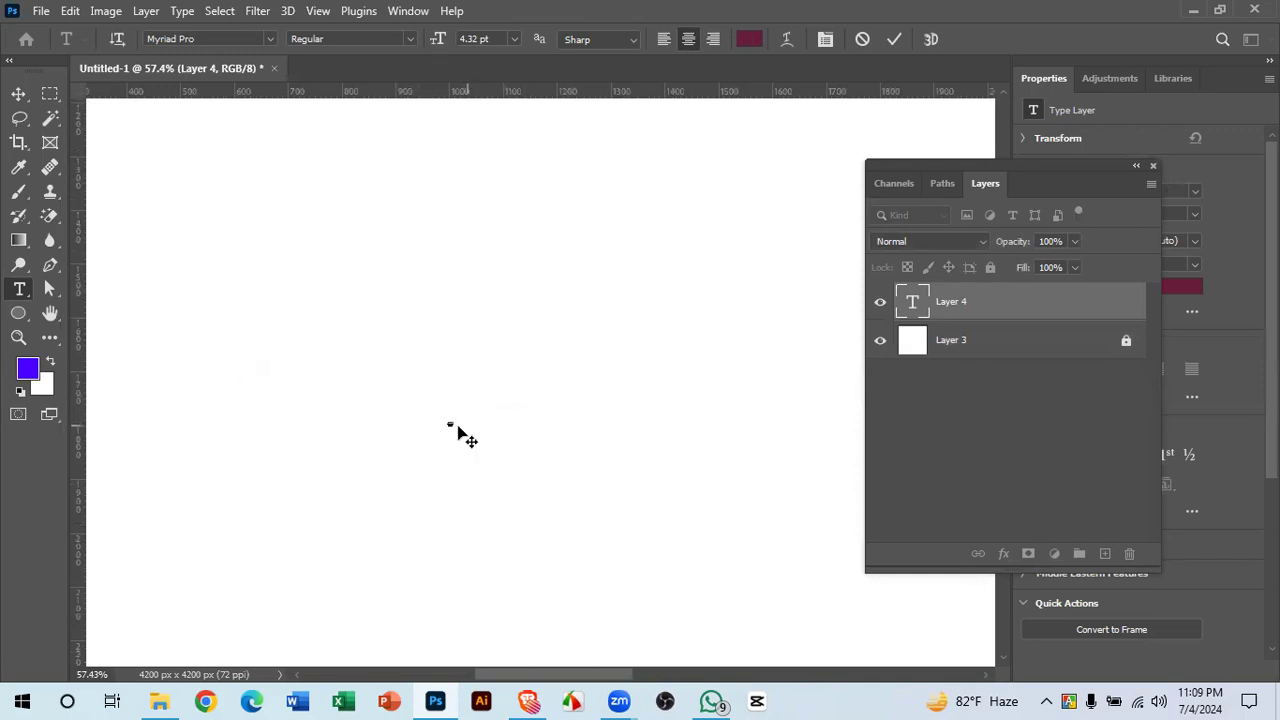
key("ctrl+space")
left_click_drag(455, 425, 503, 451)
left_click(487, 40)
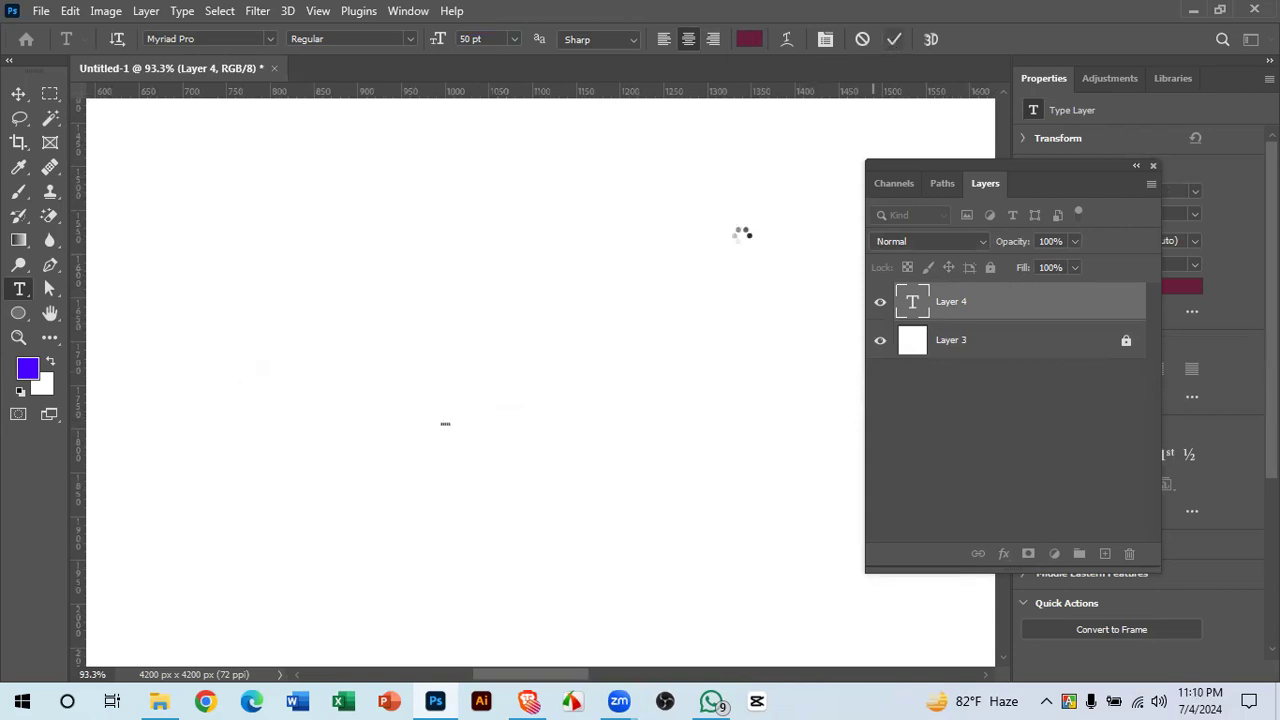
left_click_drag(468, 428, 566, 471)
left_click_drag(440, 443, 560, 474)
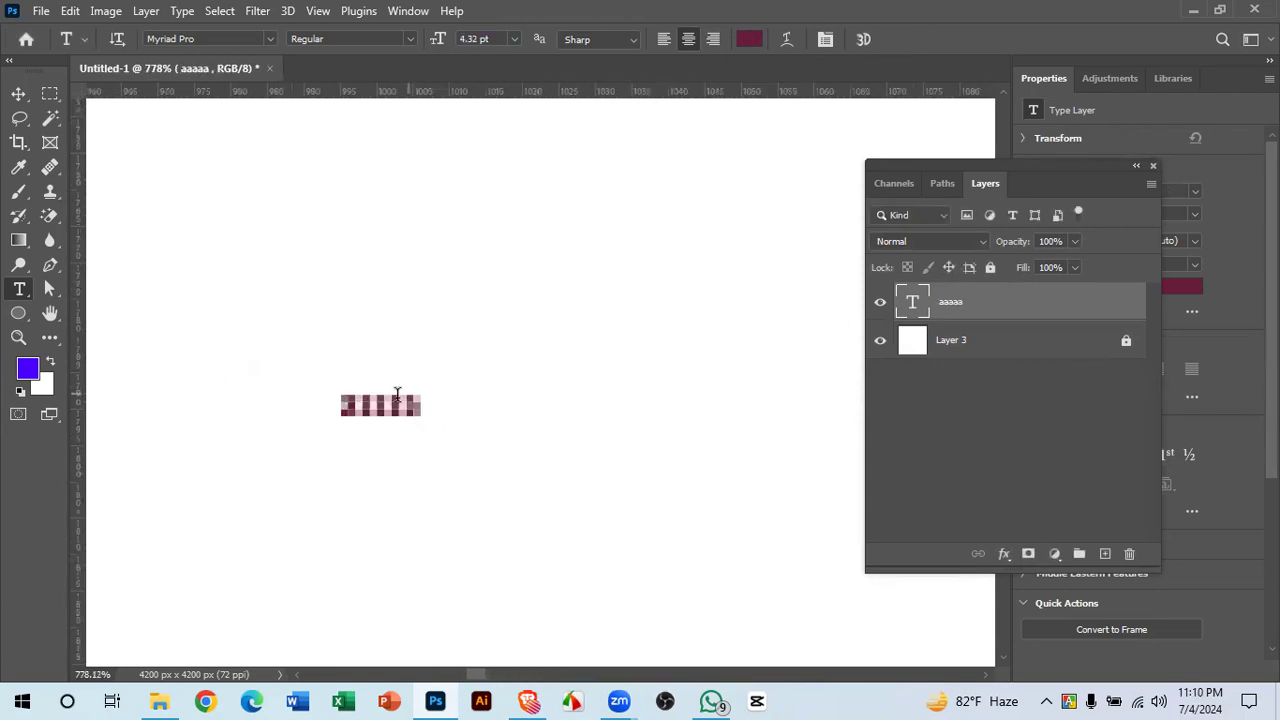
- Select the whole "aaaaa" text, set its font size to 50 pt, and commit the edit
double_click(389, 405)
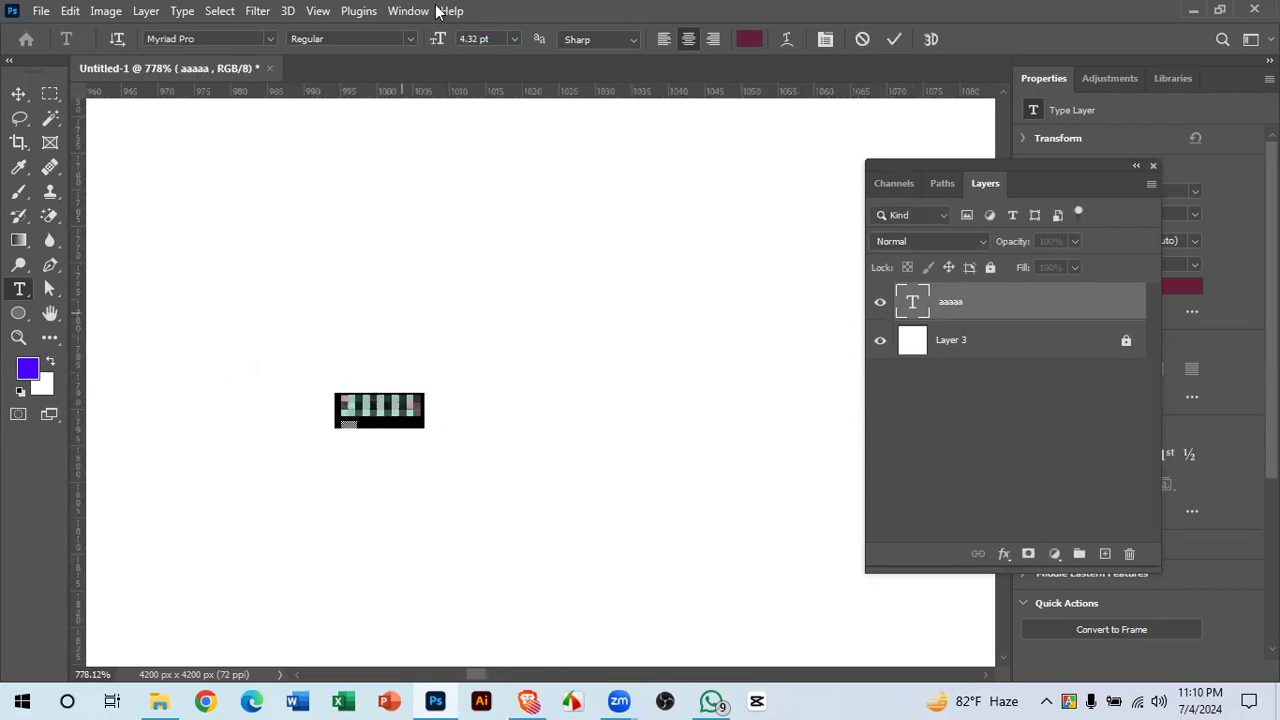
left_click(484, 36)
type("5")
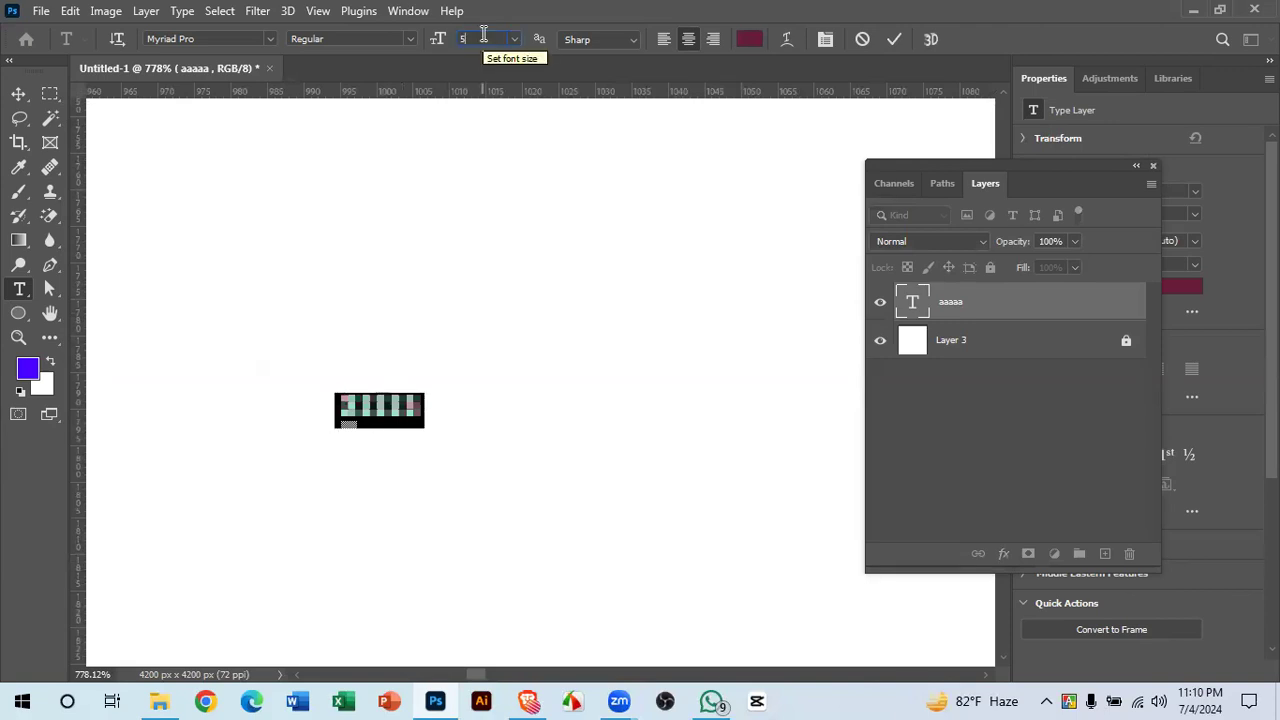
type("0")
key("Return")
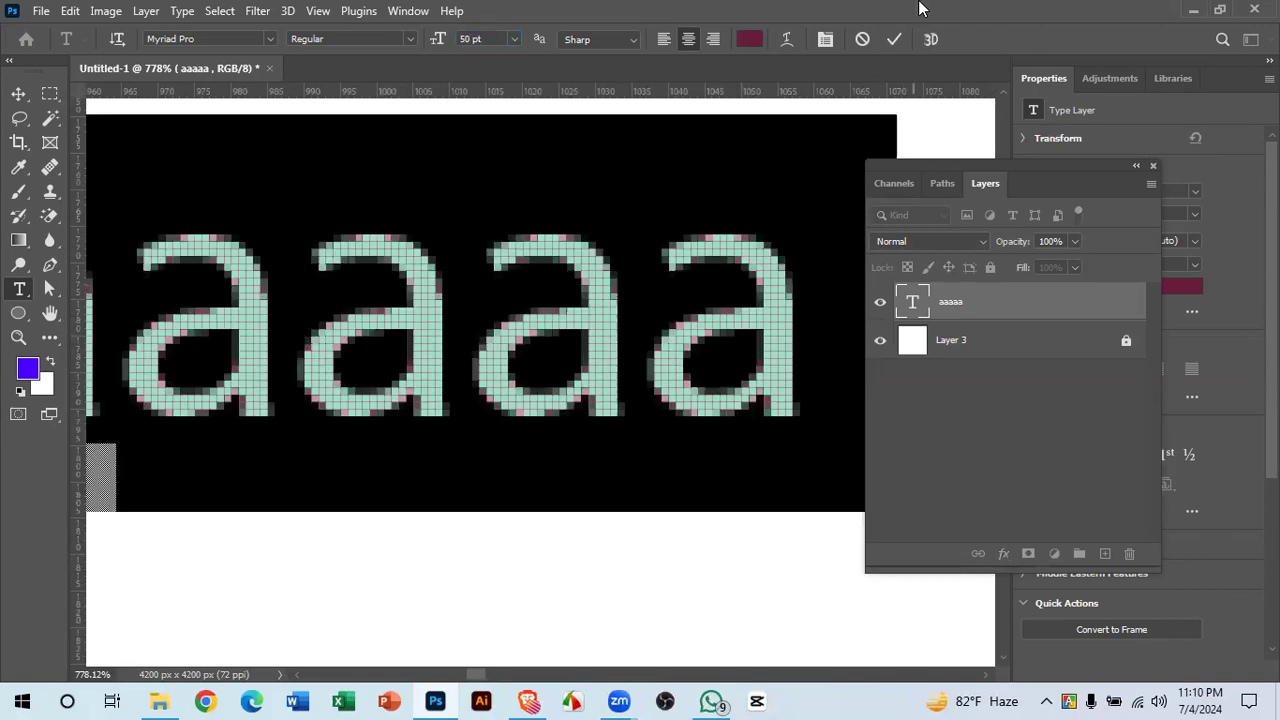
left_click(884, 43)
scroll(577, 177, "down", 8)
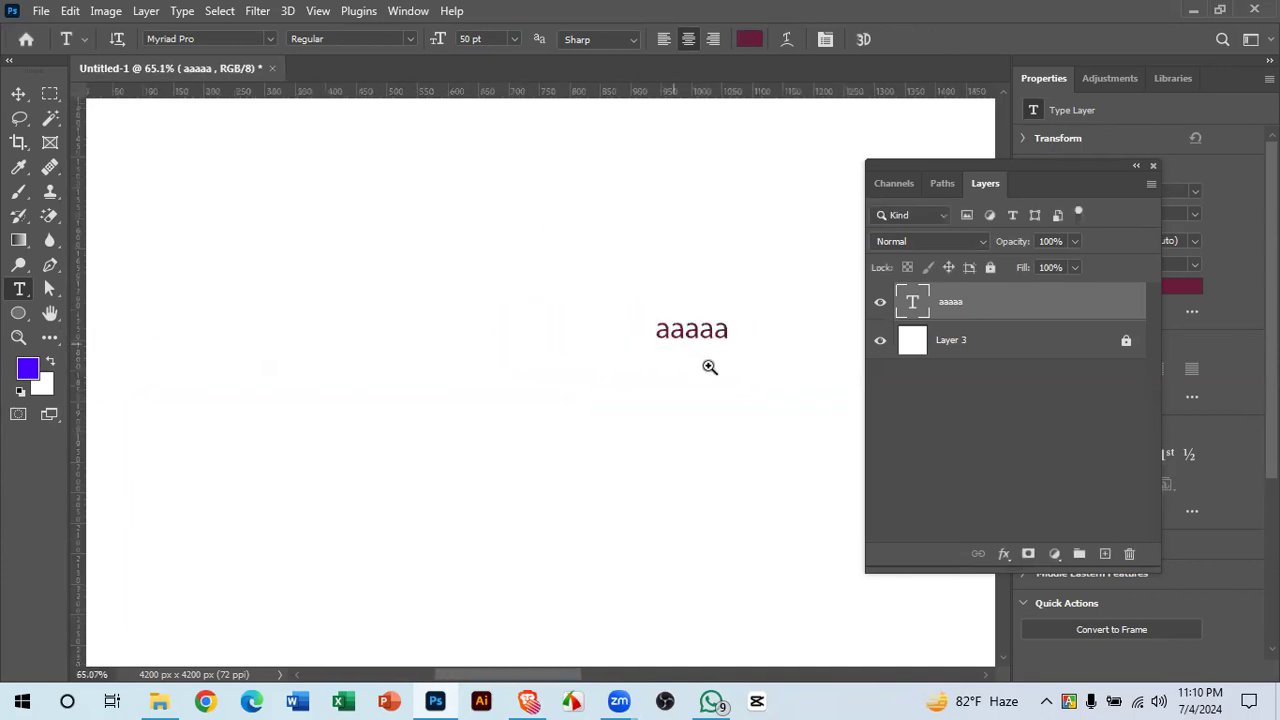
- Move the "aaaaa" text to the left and add a separate "Lorem Ipsum" placeholder text line above it
left_click(18, 93)
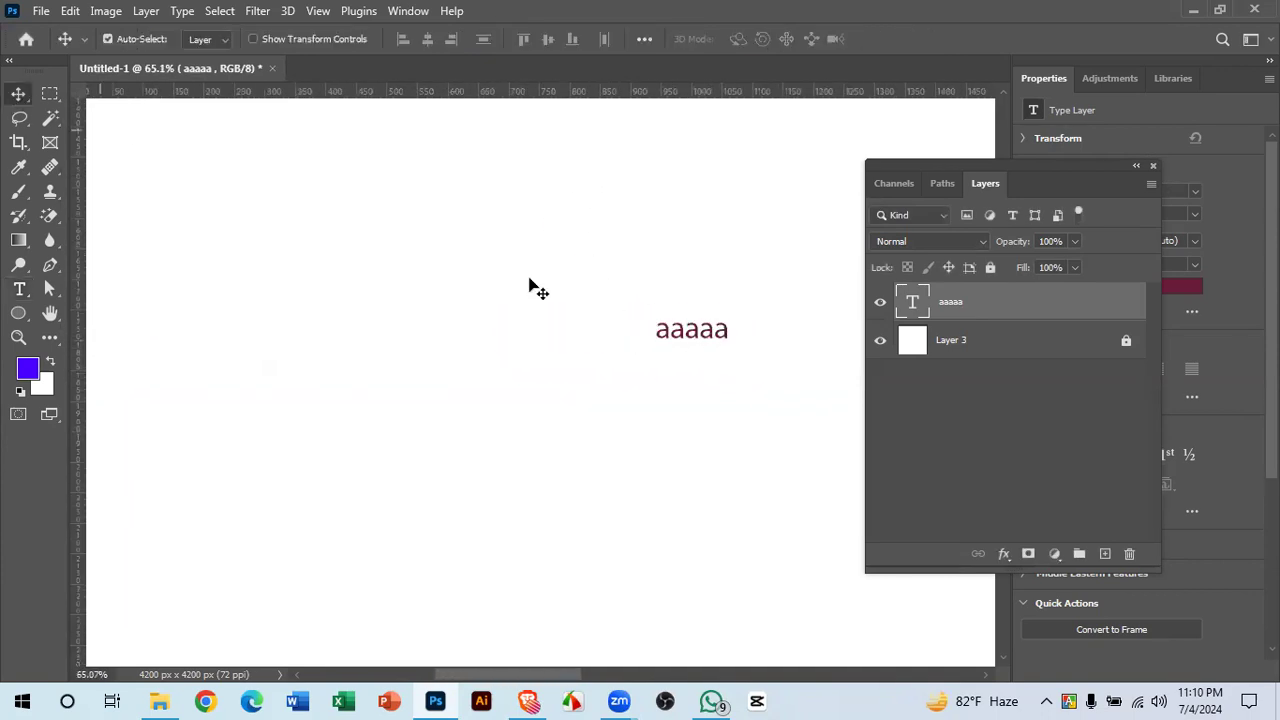
left_click_drag(676, 338, 440, 336)
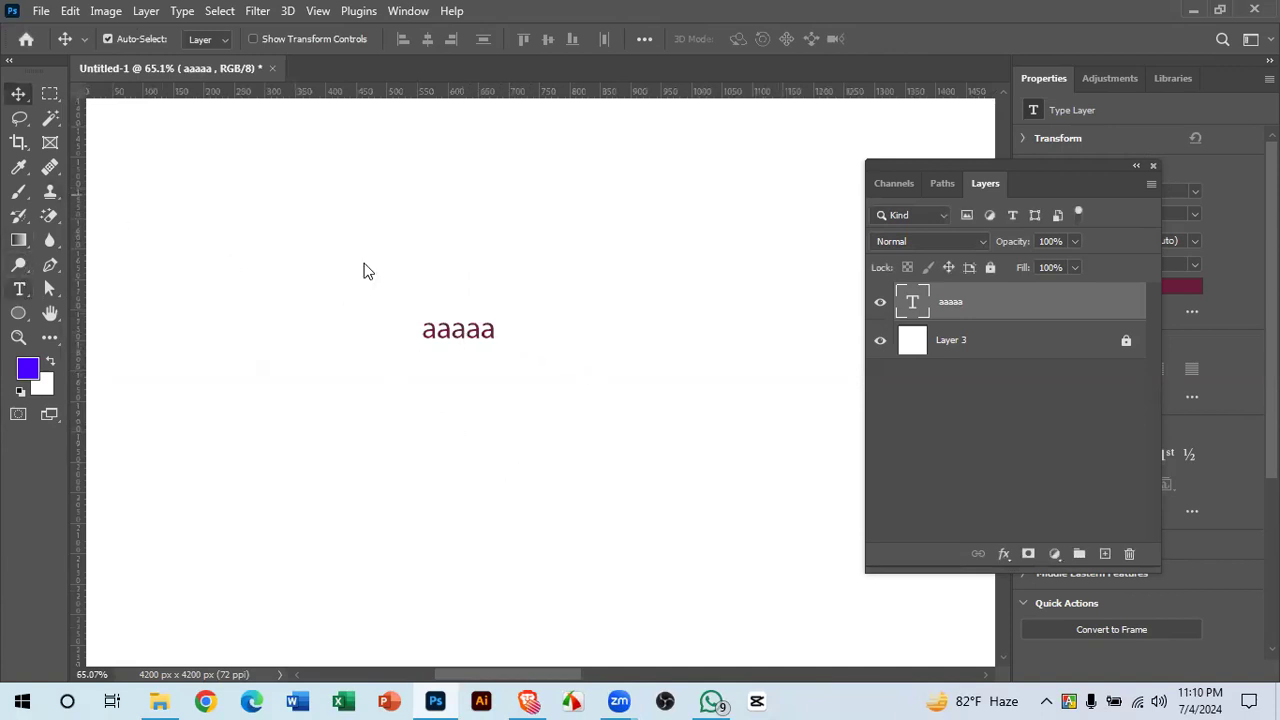
key("t")
left_click(342, 278)
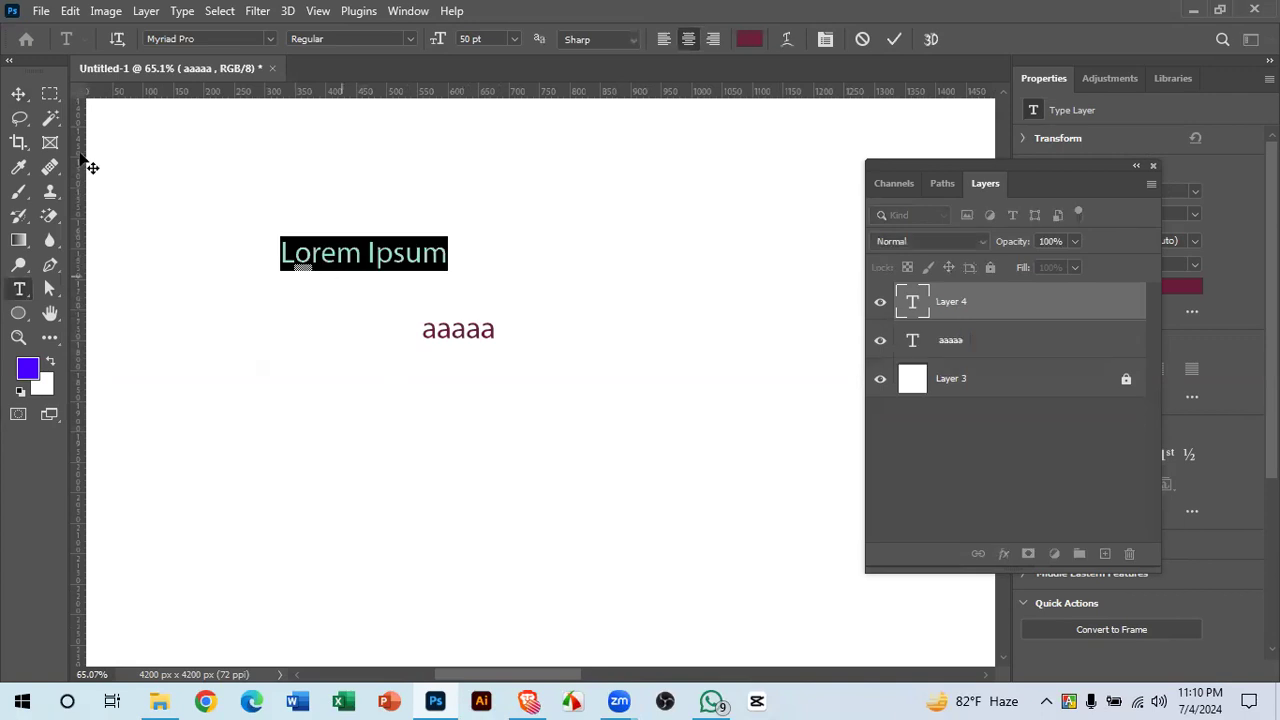
left_click(18, 93)
- Delete the "aaaaa" text, and move the "Lorem Ipsum" text down and to the right
left_click_drag(464, 332, 520, 418)
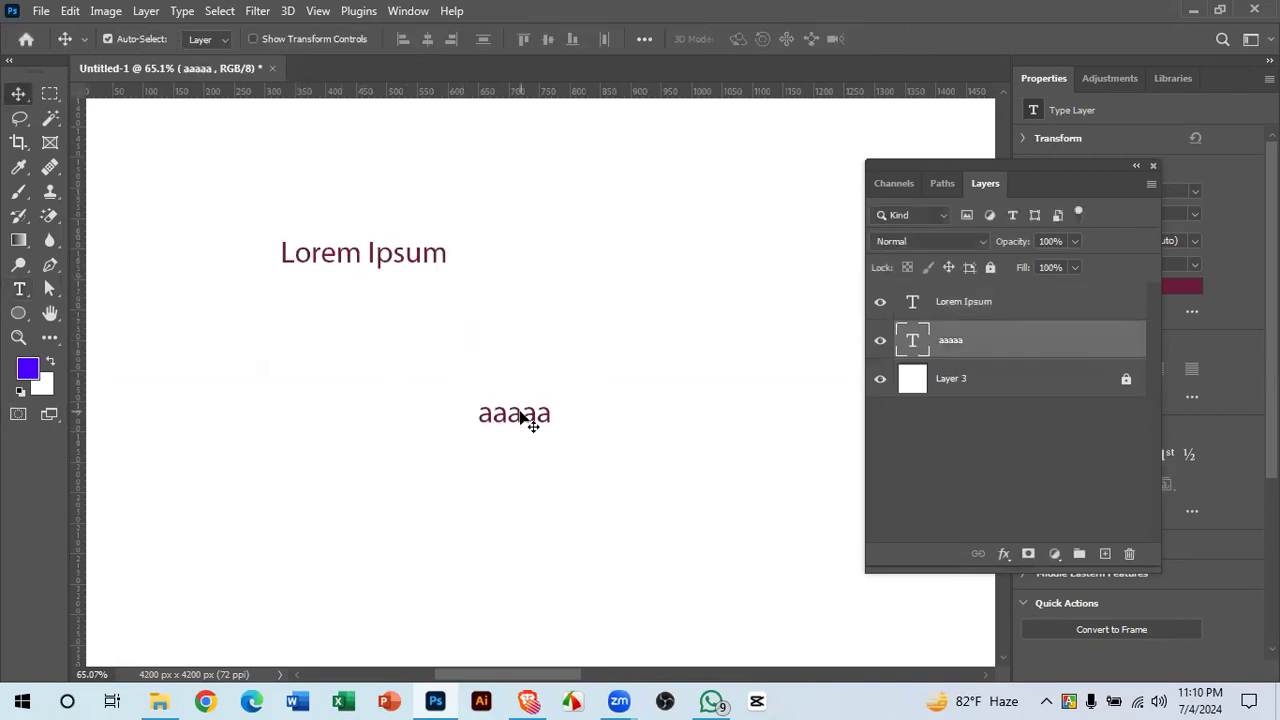
key("Delete")
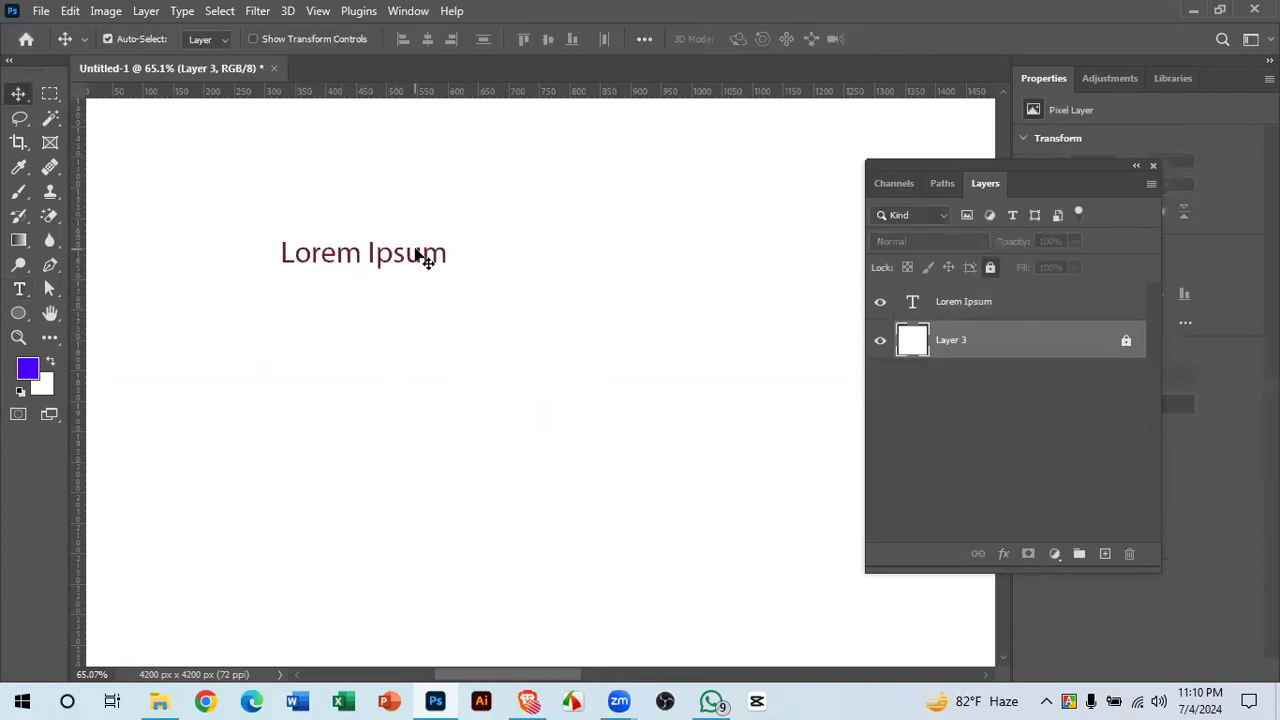
left_click_drag(420, 254, 515, 343)
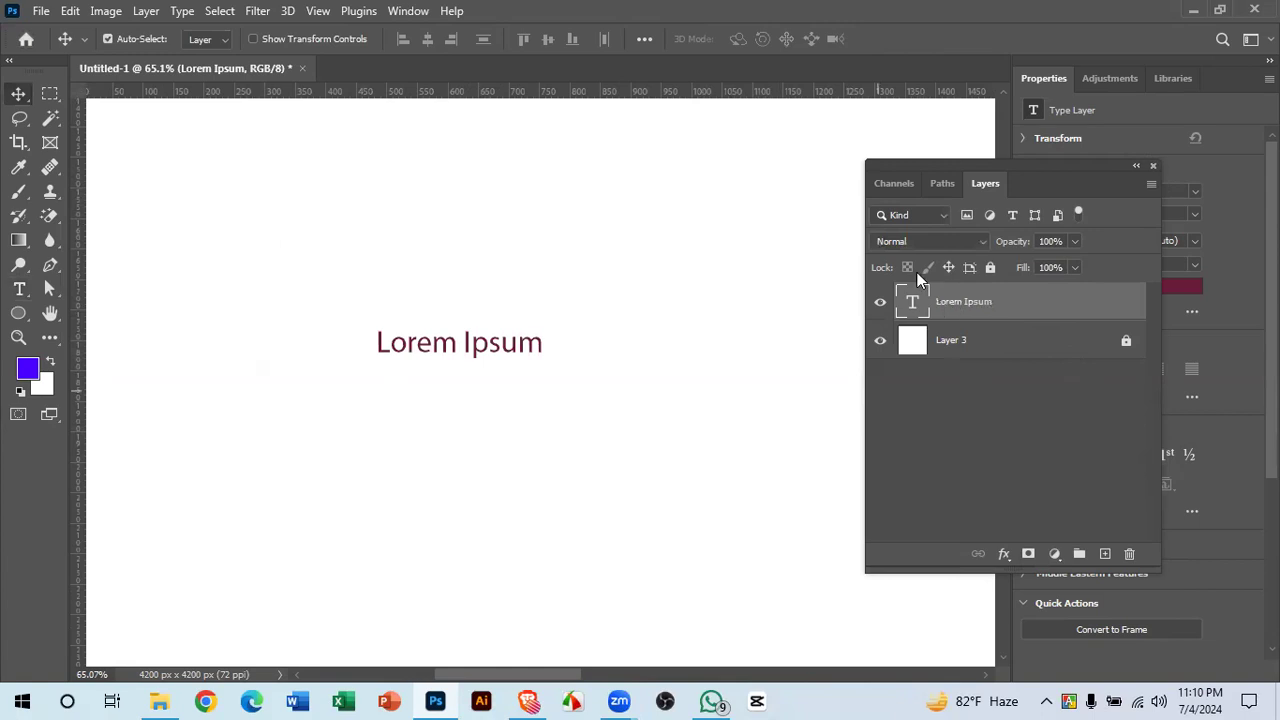
double_click(432, 338)
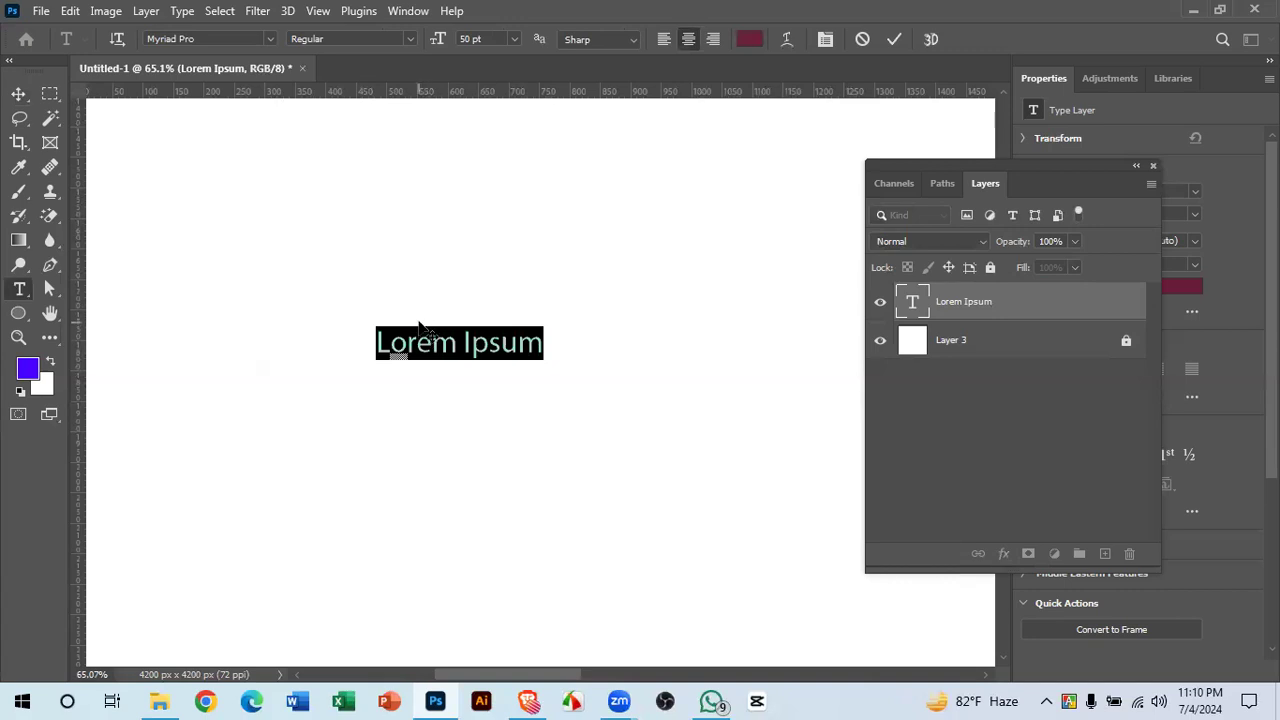
left_click(892, 39)
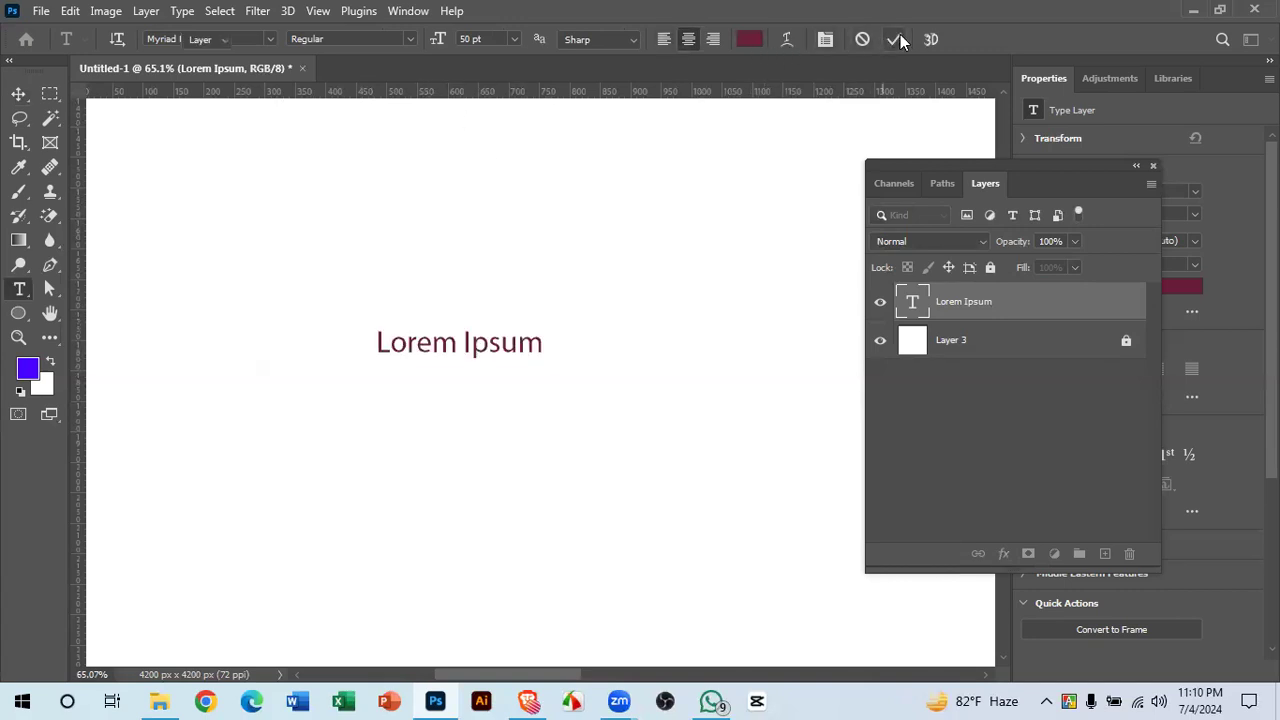
- Select the whole "Lorem Ipsum" text for editing from its layer and directly on the canvas, committing each edit
key("v")
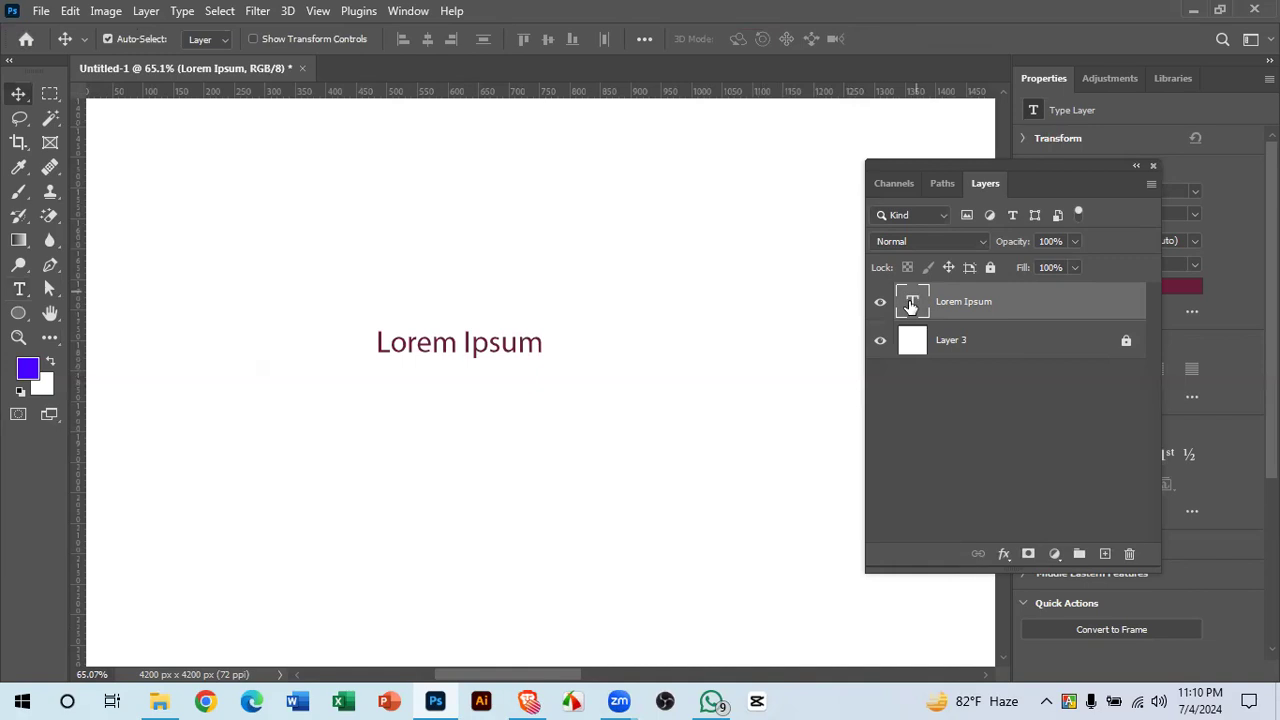
double_click(911, 305)
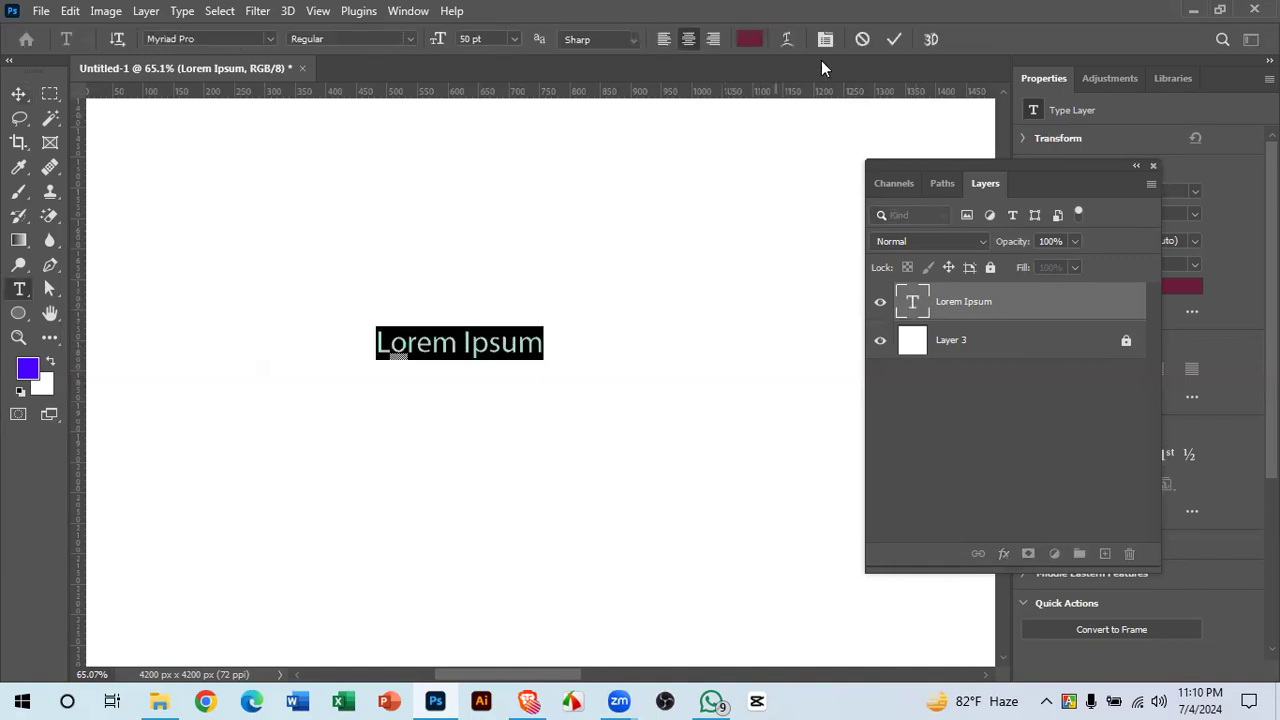
left_click(893, 39)
key("v")
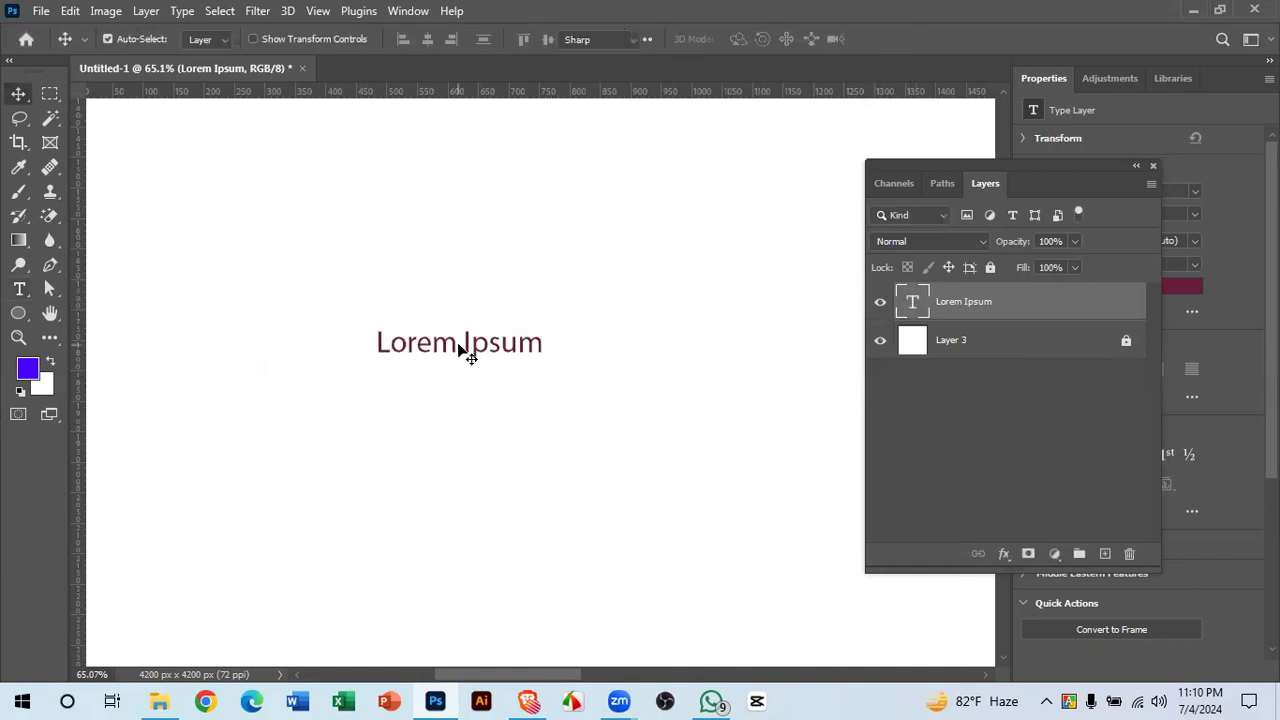
double_click(461, 347)
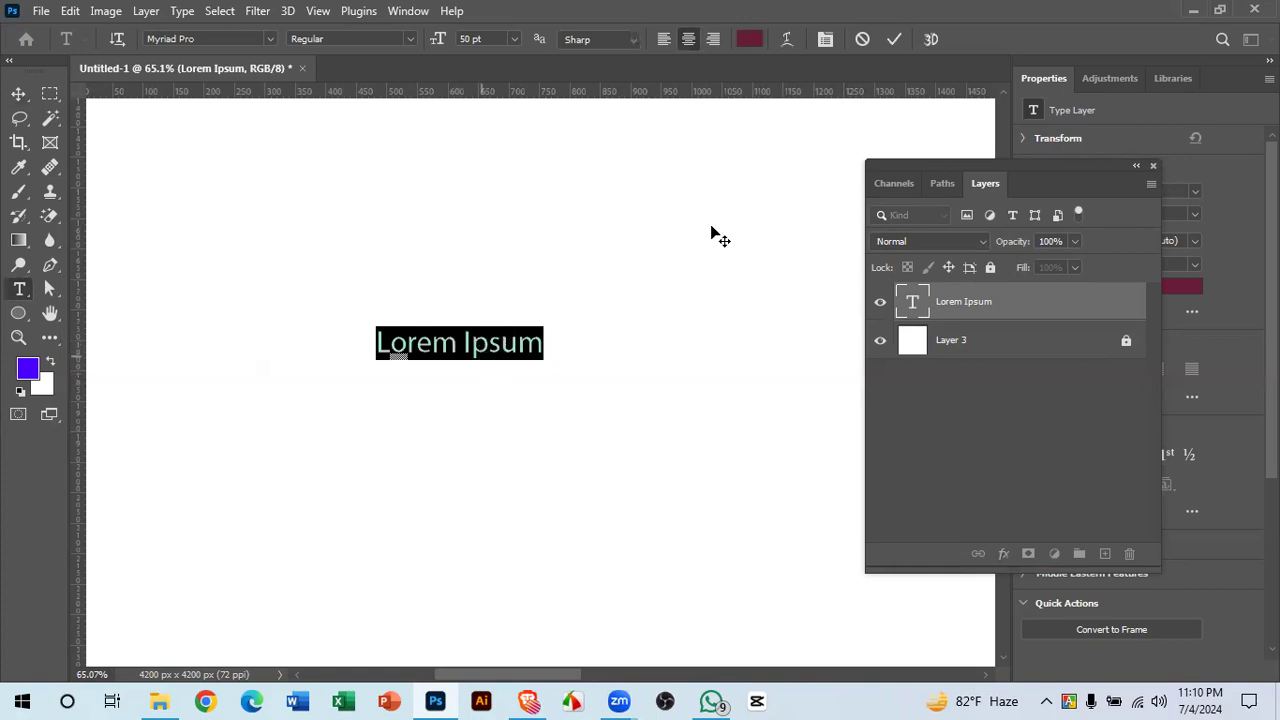
left_click(896, 38)
key("v")
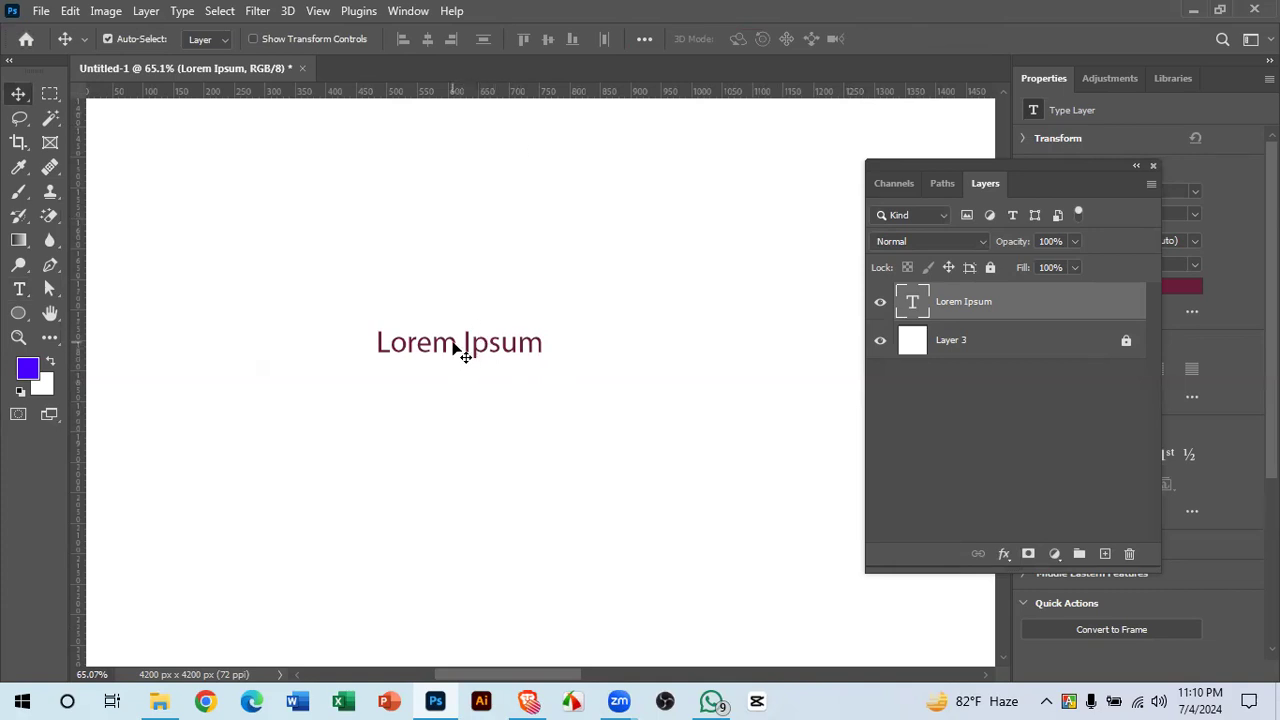
- Set the colour of the "Lorem Ipsum" text to ff0066 and commit the edit
double_click(397, 341)
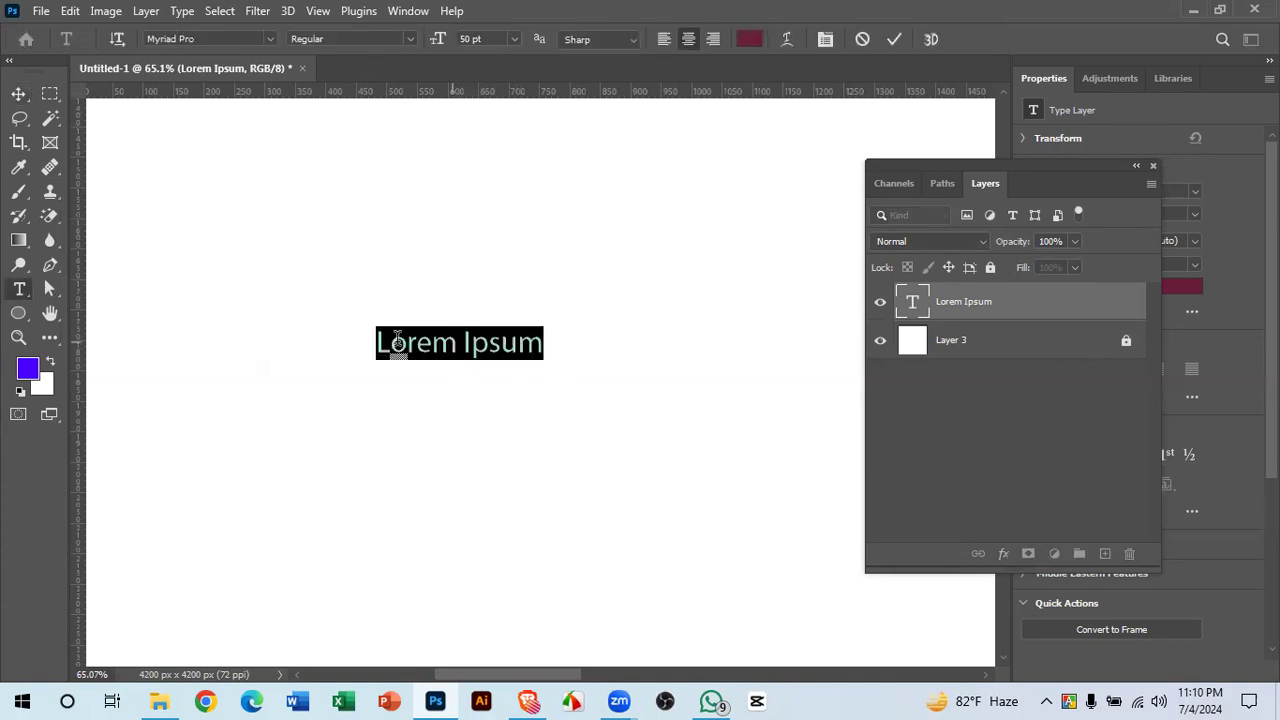
left_click(749, 40)
type("ff0066")
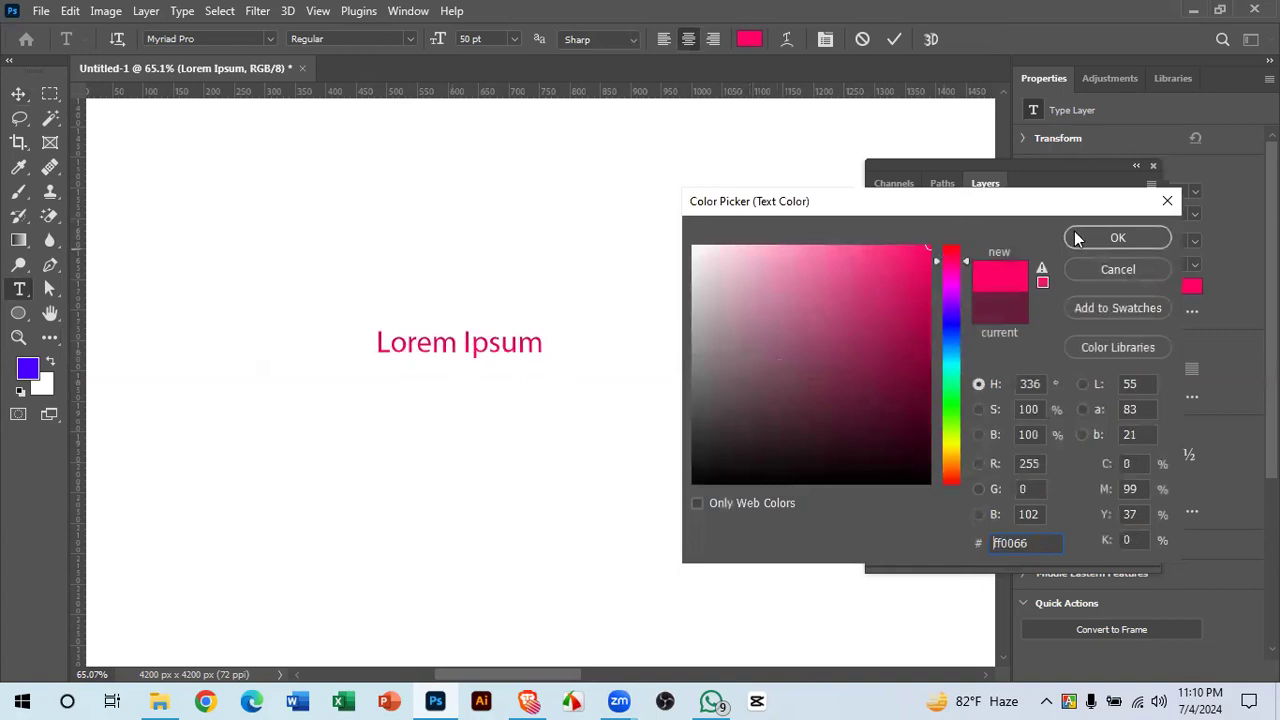
left_click(1075, 236)
left_click(912, 303)
double_click(912, 303)
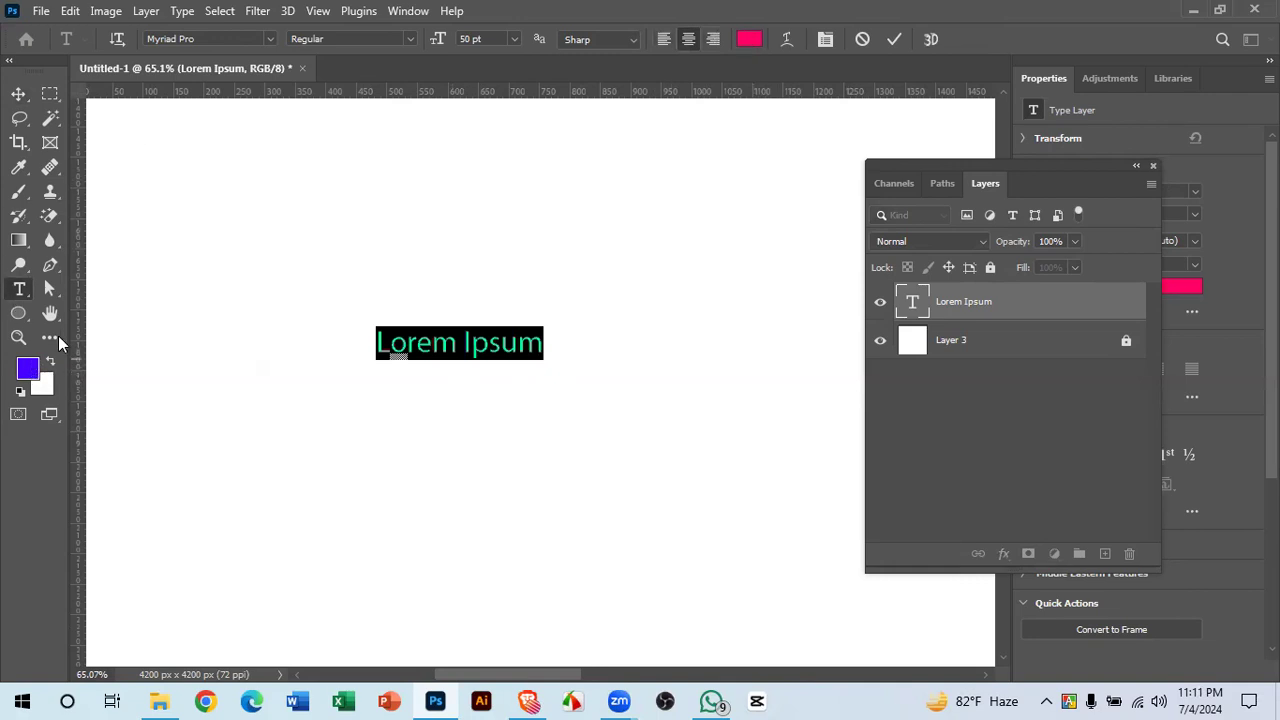
left_click(895, 40)
key("v")
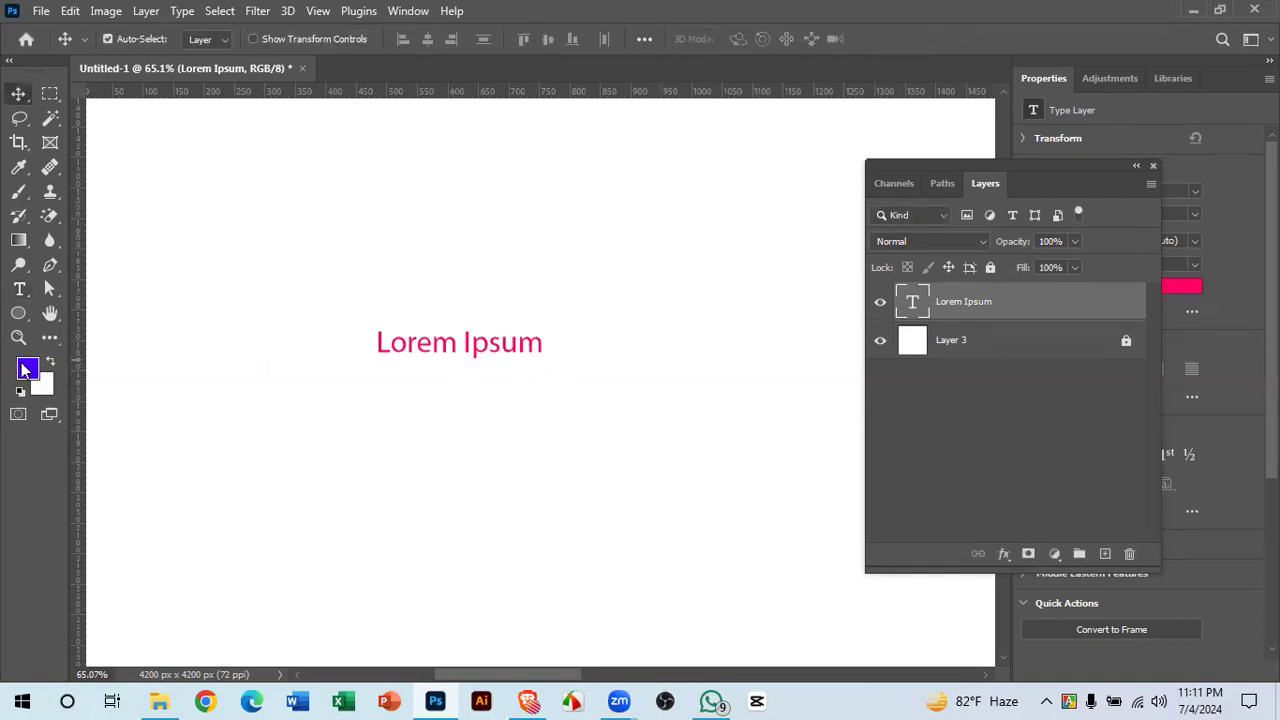
double_click(913, 304)
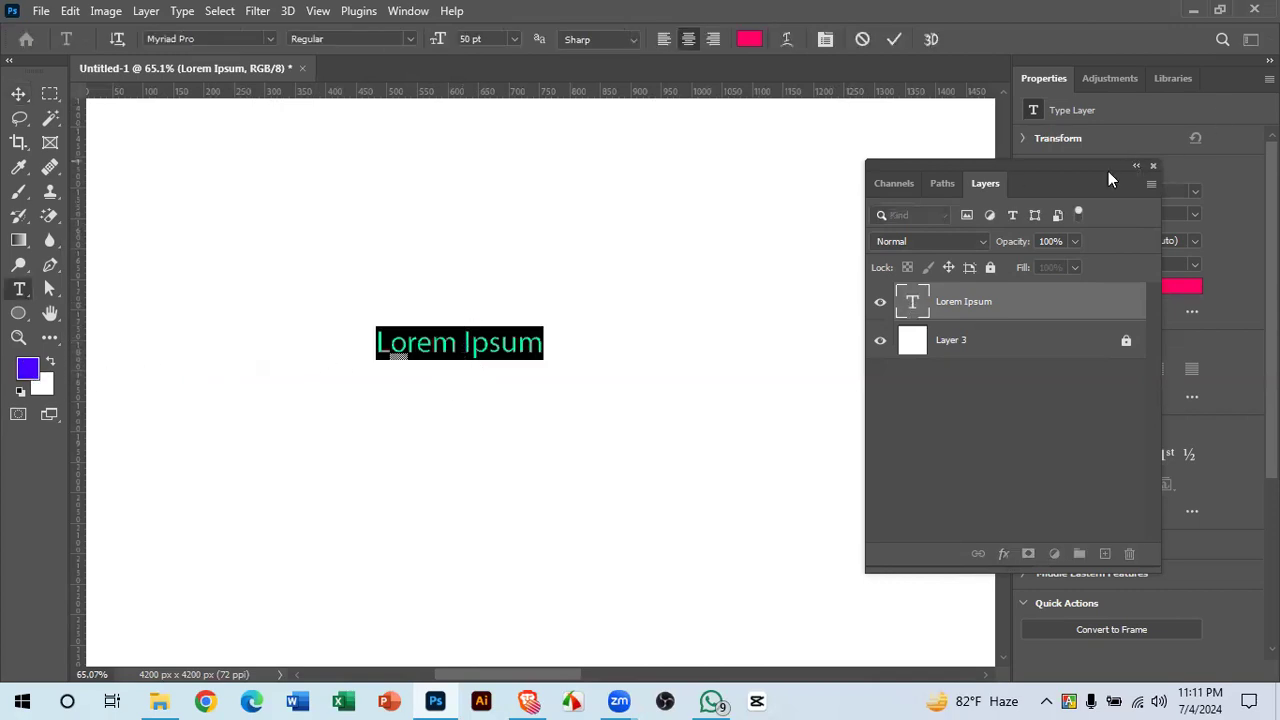
left_click(895, 40)
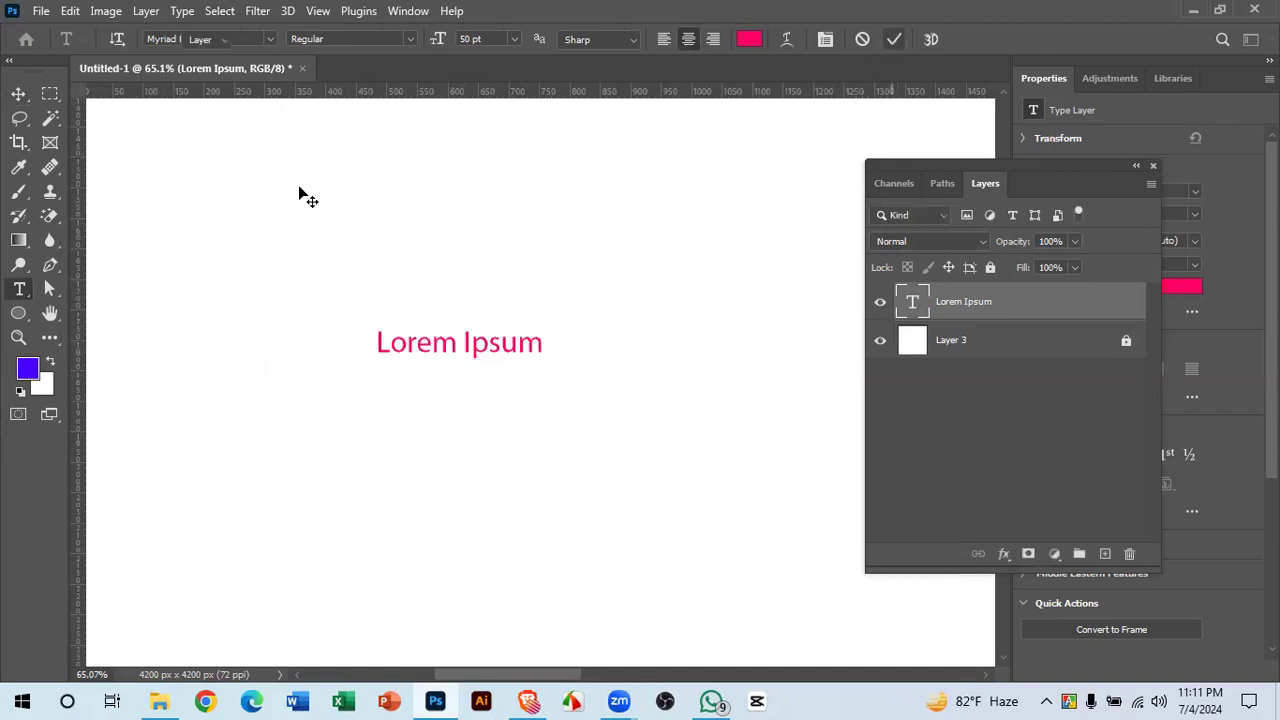
left_click(15, 94)
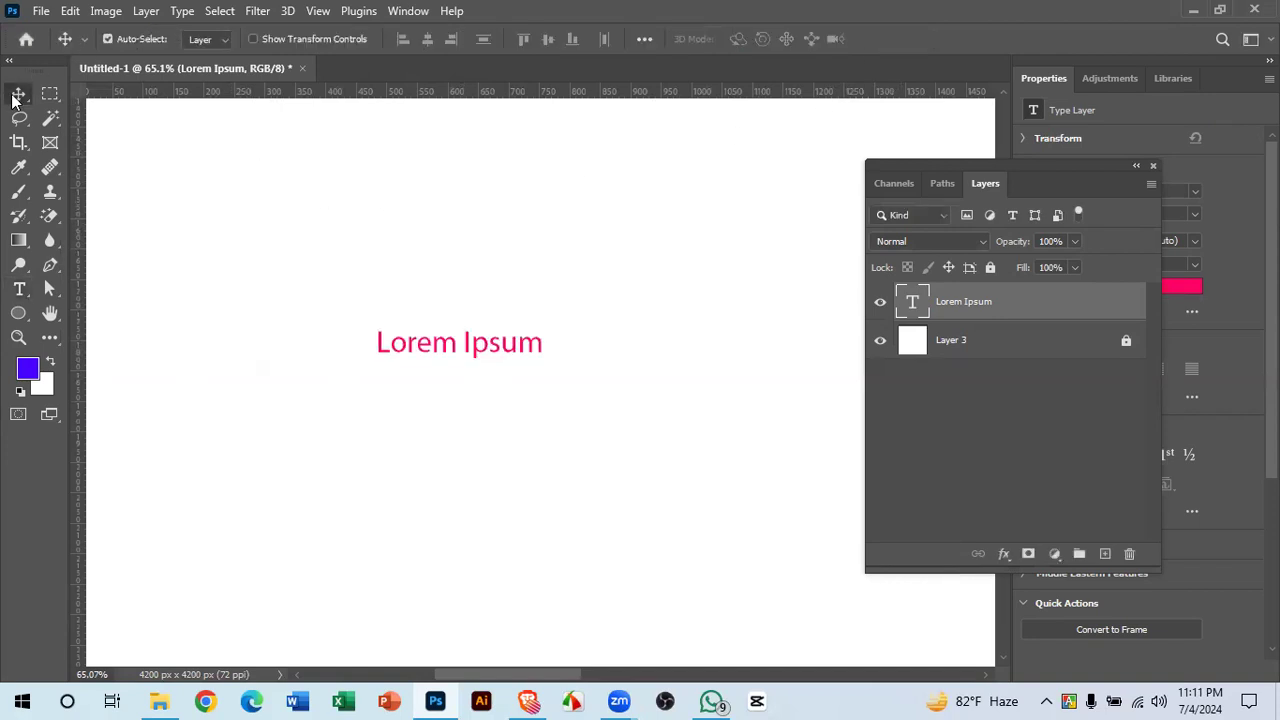
- Select the whole "Lorem Ipsum" text and set its font size to the preset 72 pt
double_click(464, 344)
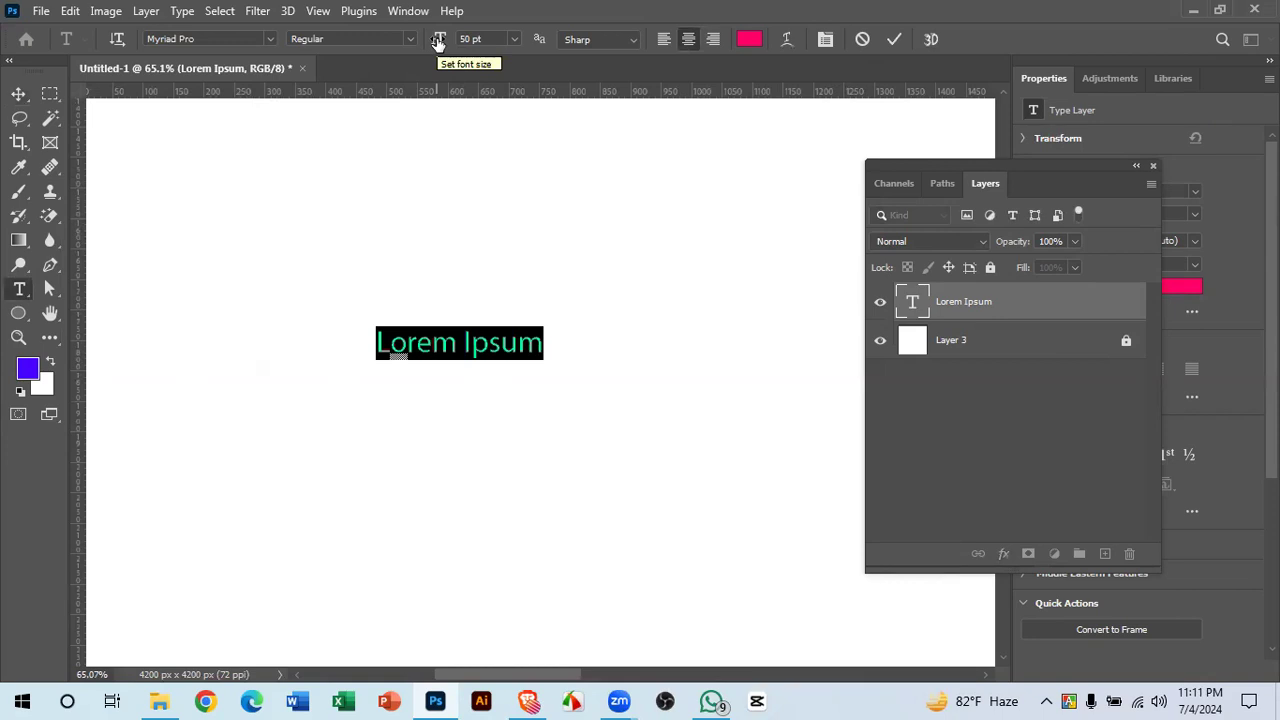
left_click(515, 38)
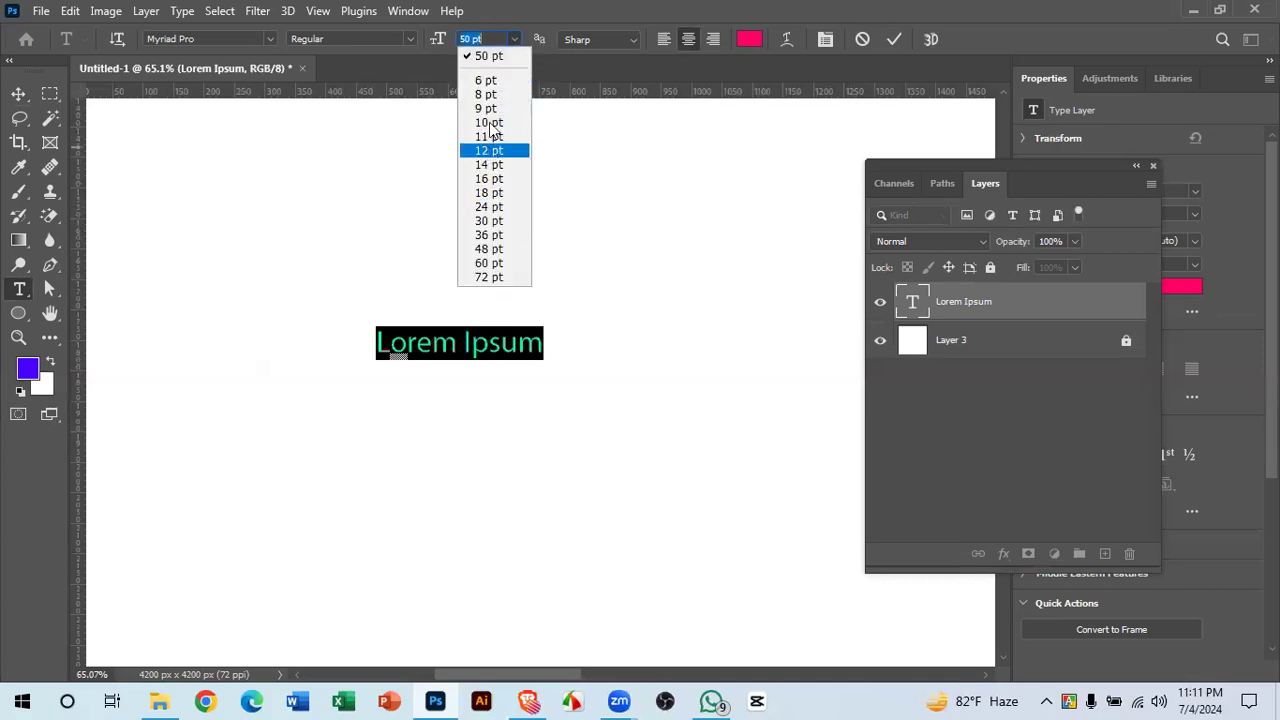
left_click(490, 57)
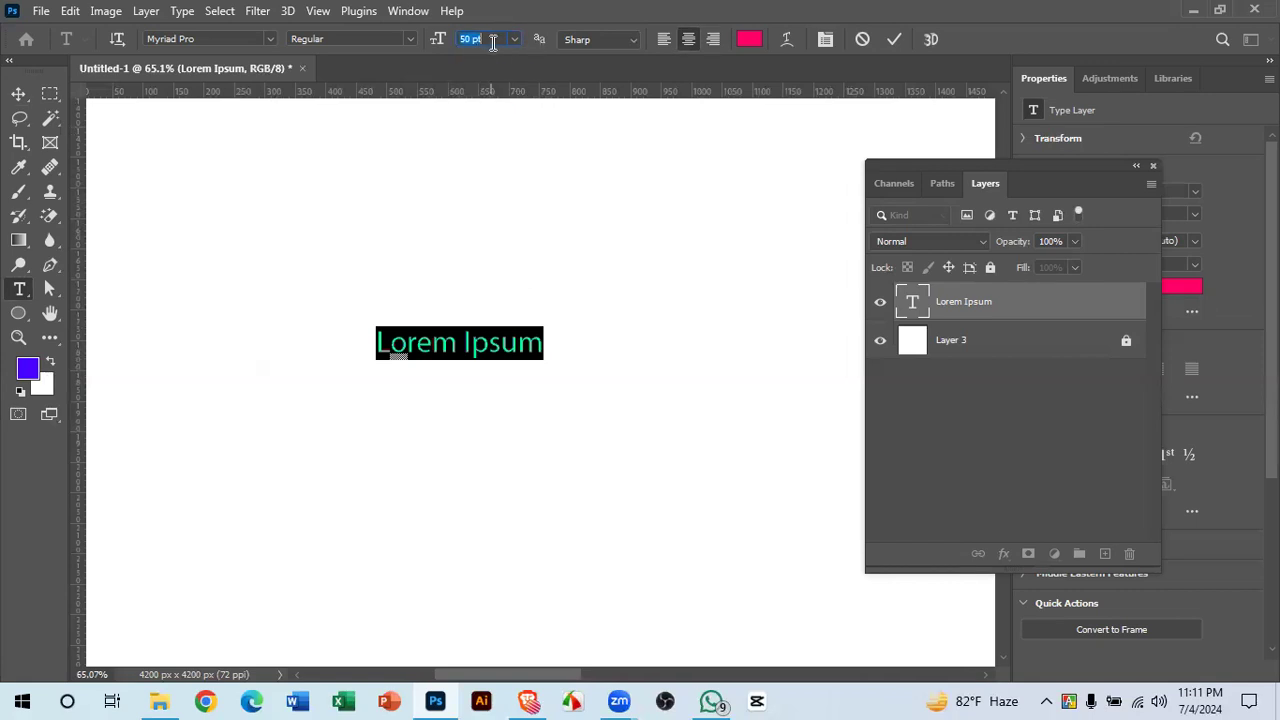
left_click(510, 41)
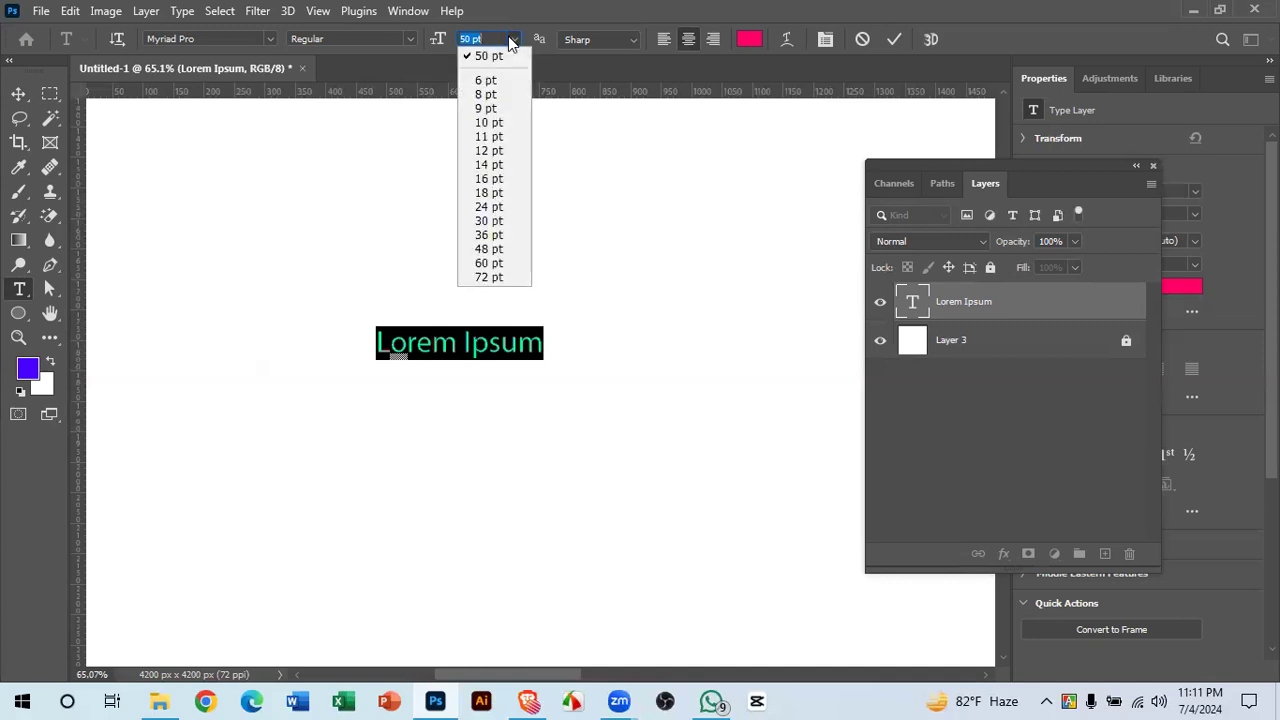
left_click(491, 277)
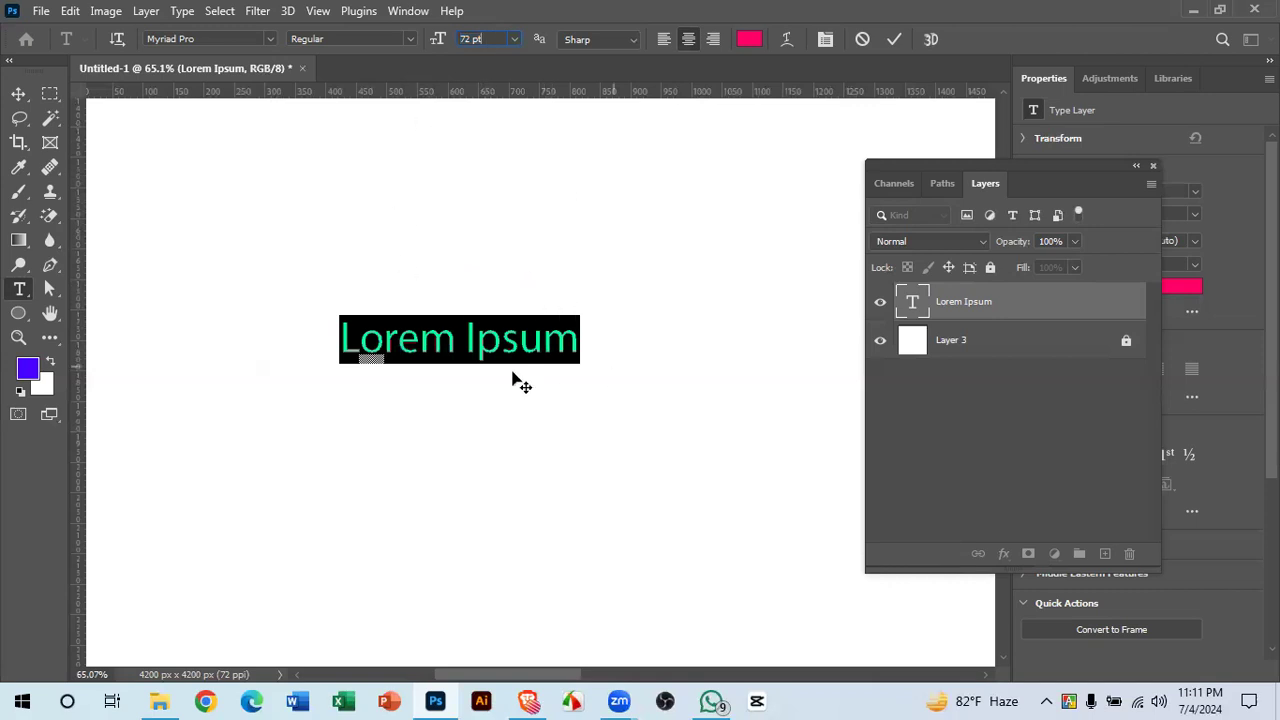
- Set the font size of the selected "Lorem Ipsum" text to a custom 100 pt
left_click(487, 38)
left_click(491, 38)
key("BackSpace")
type("100")
key("Return")
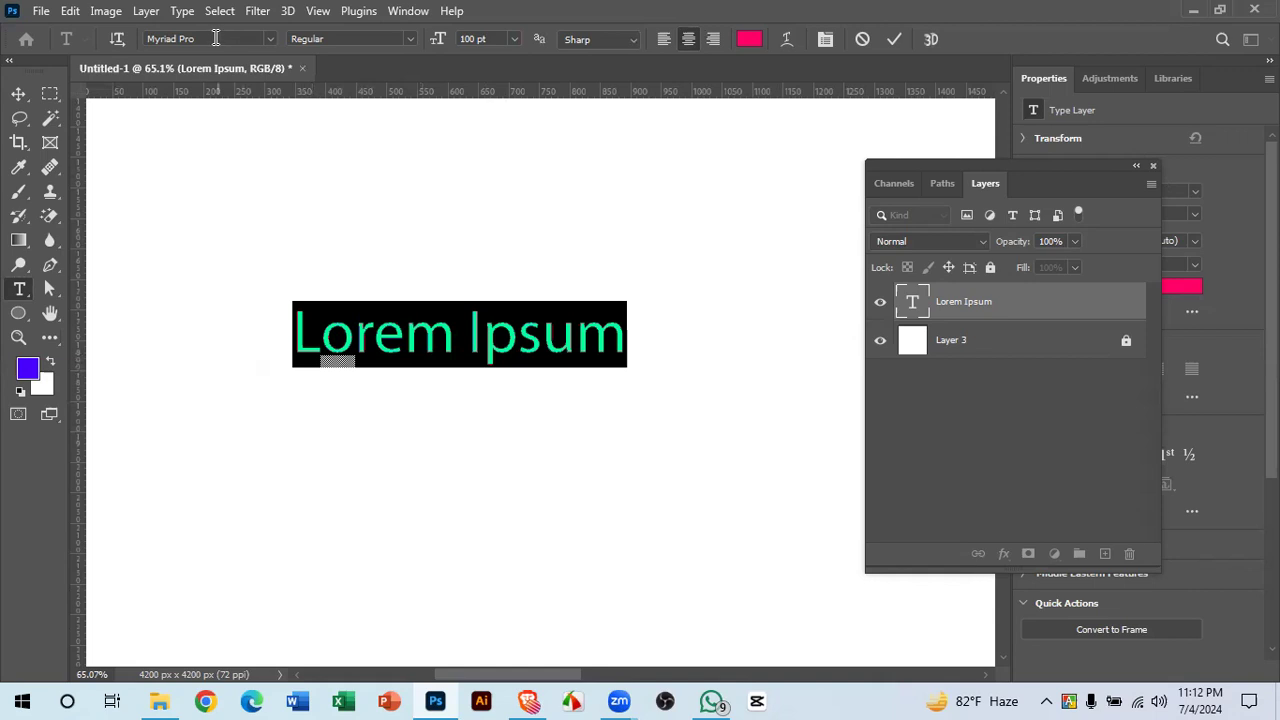
- Browse the available fonts and preview some, such as MV Boli, Milford Light and Modern No. 20, on the selected text
left_click(266, 39)
key("Up")
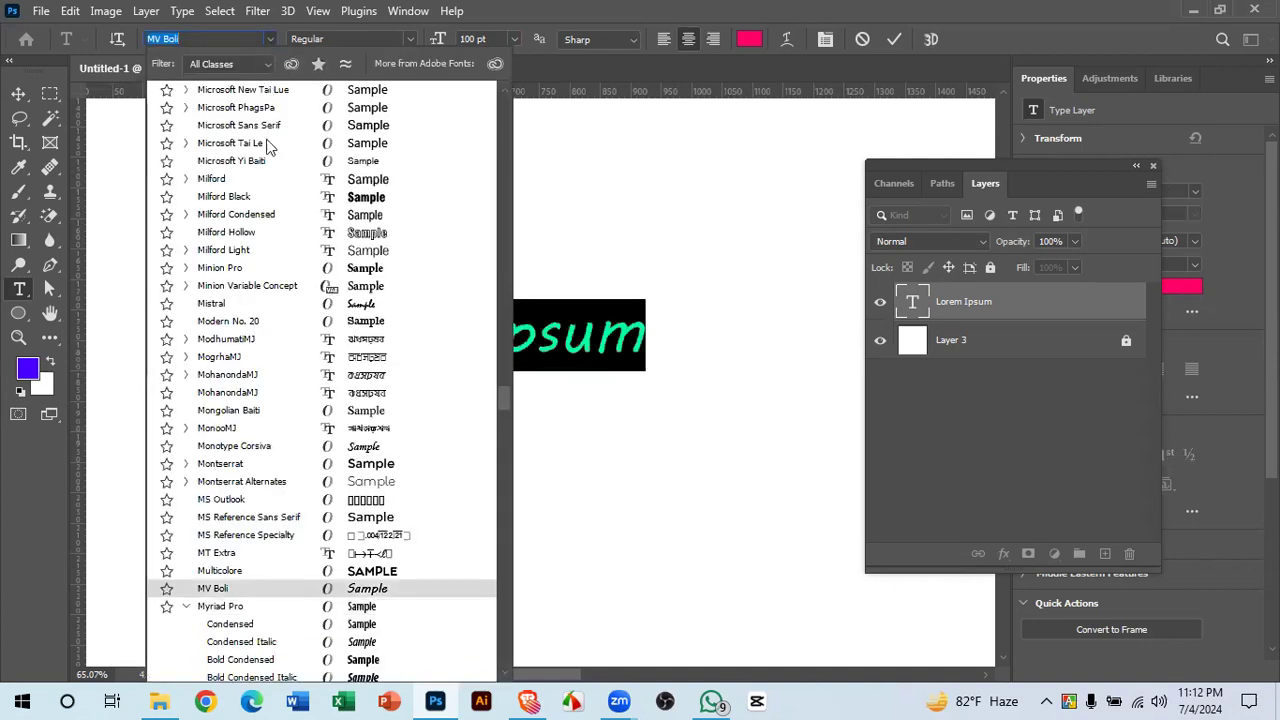
key("Up")
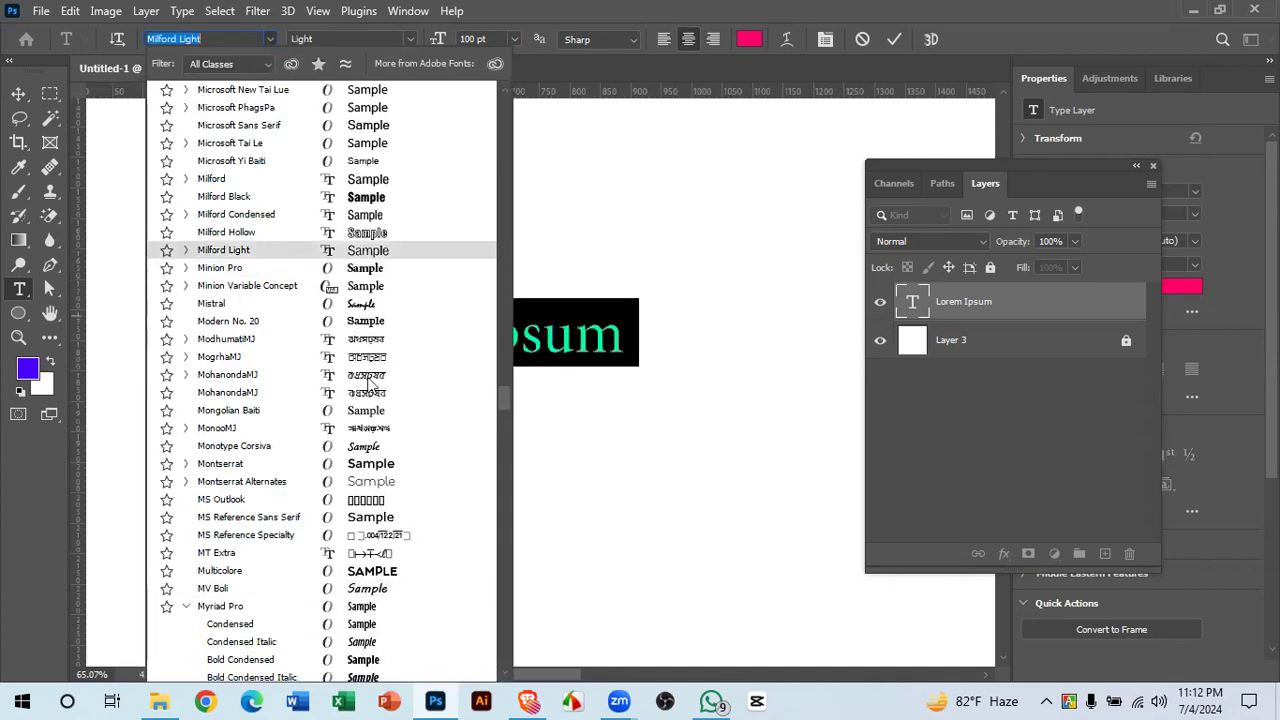
scroll(335, 460, "down", 1)
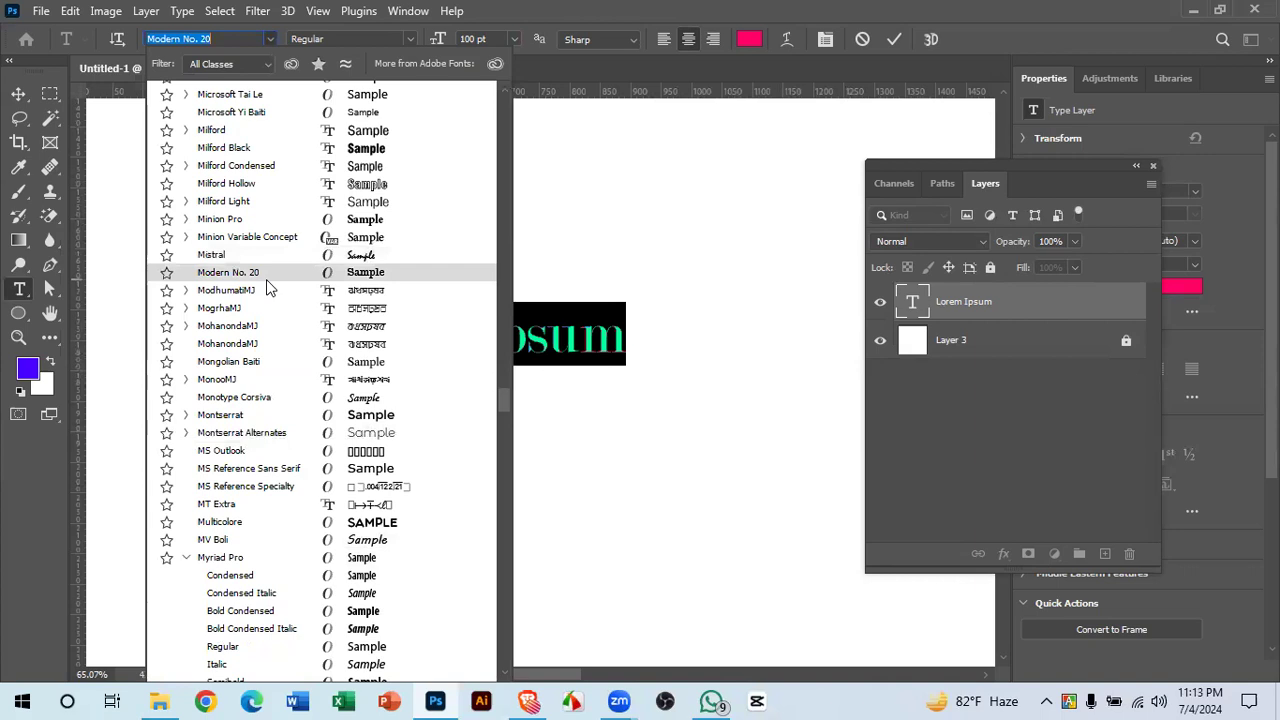
- Search for the Poppins font, apply Poppins SemiBold to the "Lorem Ipsum" text, and commit the edit
left_click(212, 38)
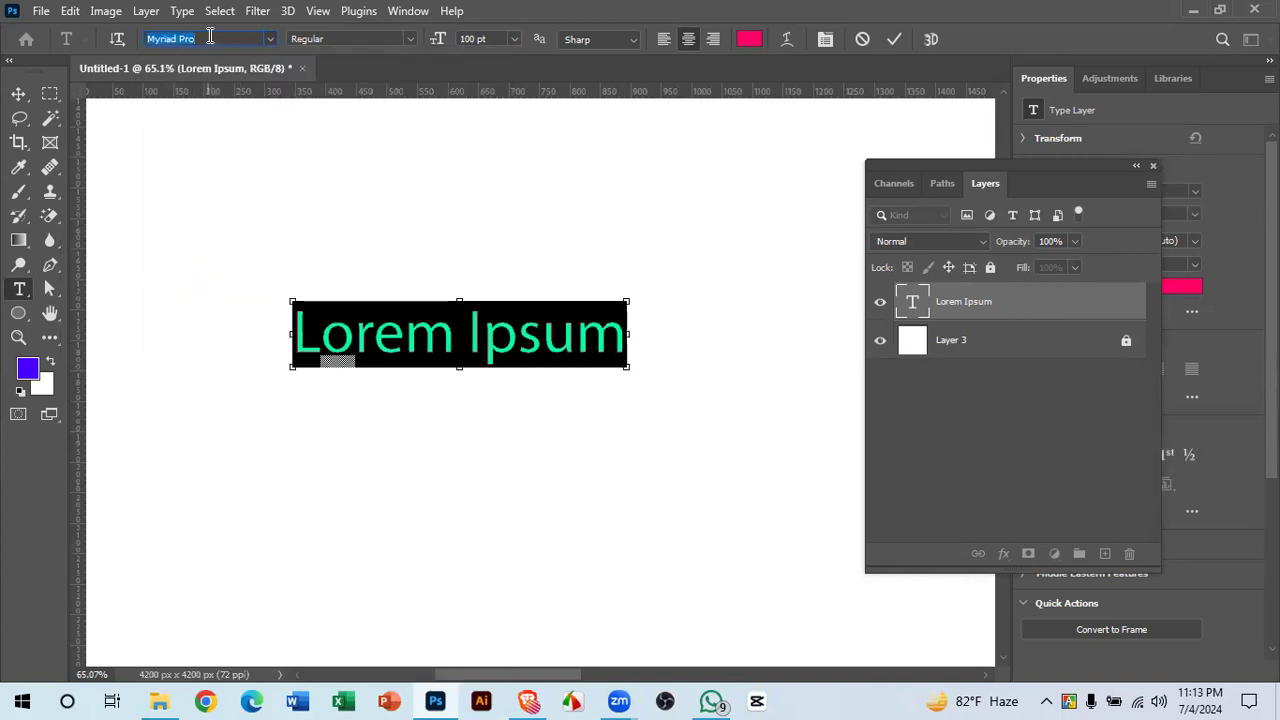
type("Po")
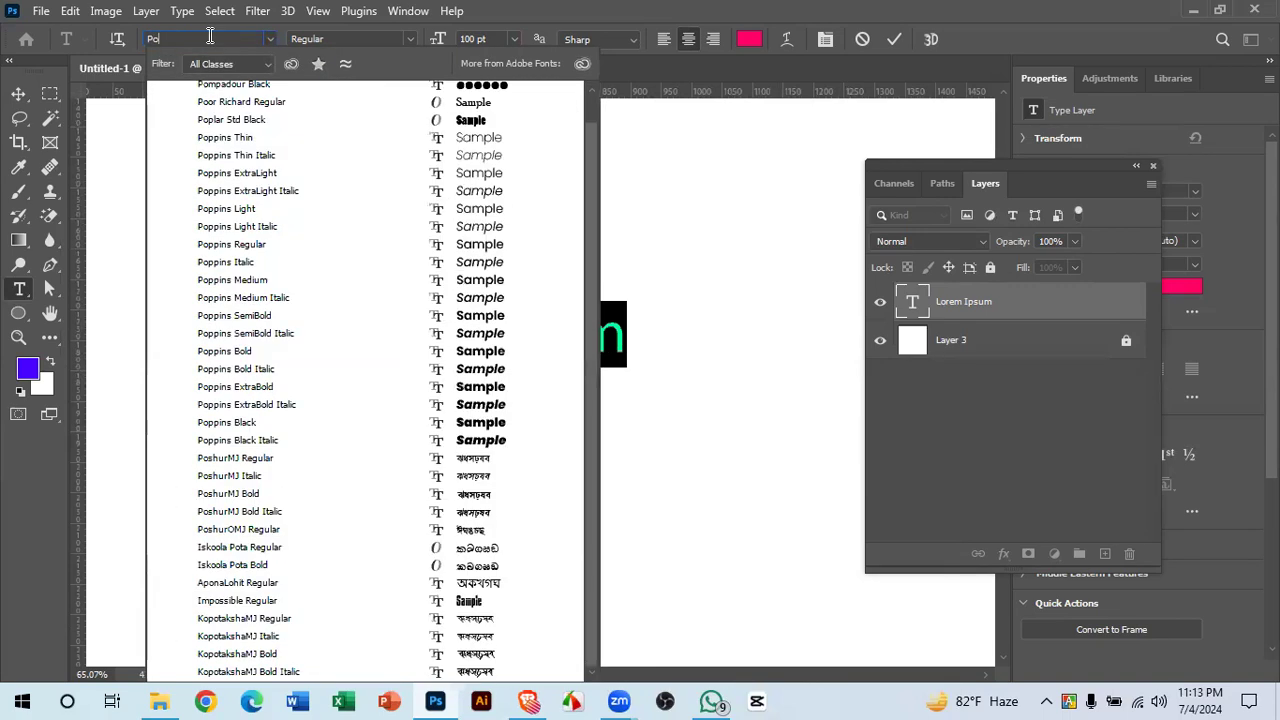
type("ppins")
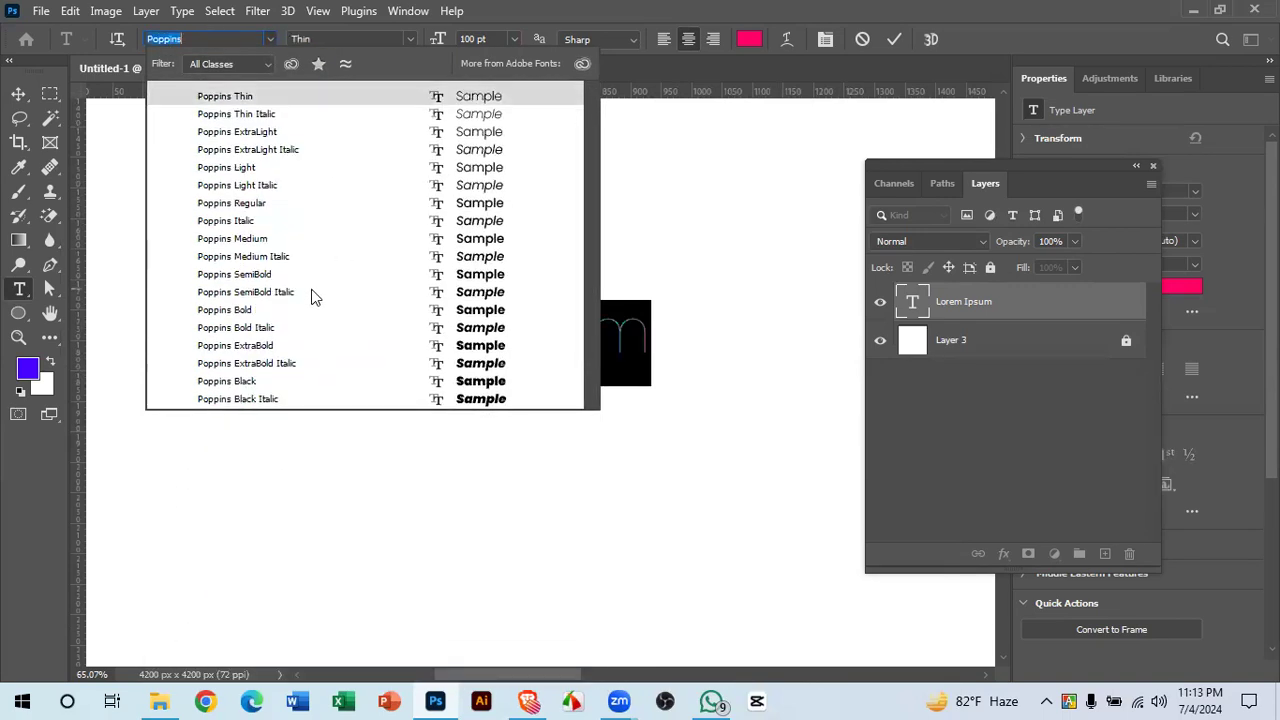
left_click(273, 275)
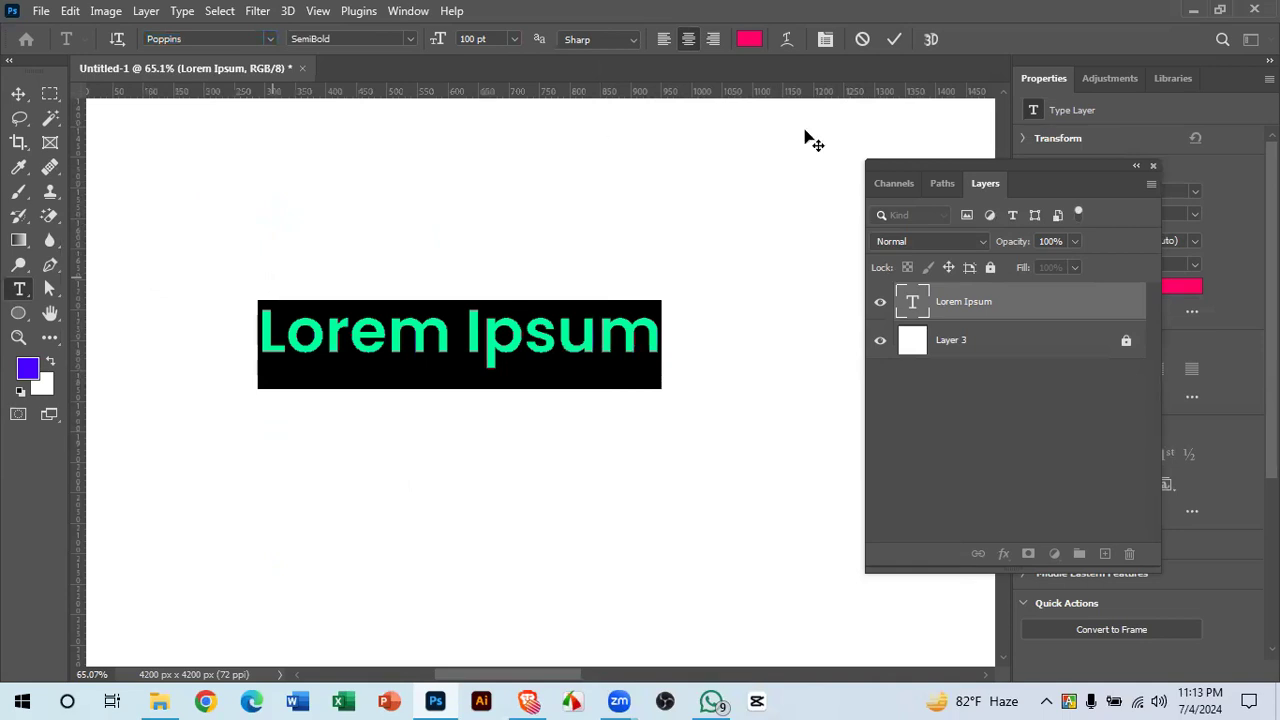
left_click(895, 39)
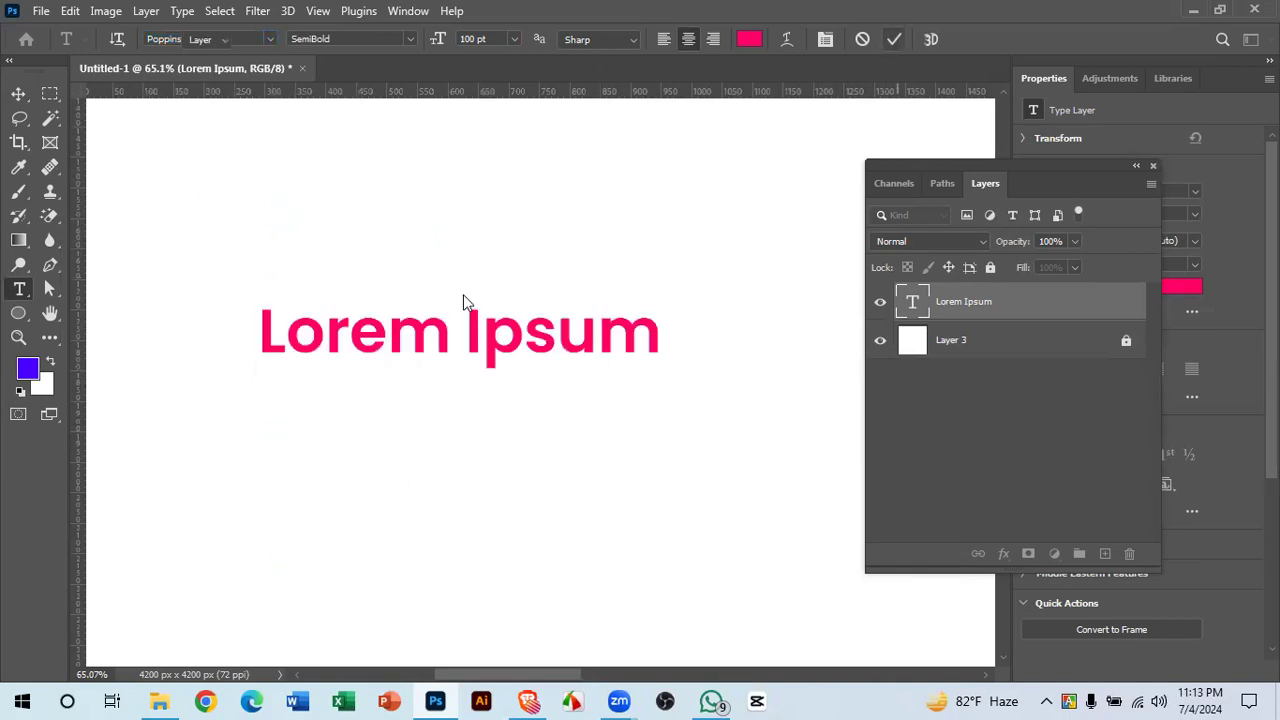
key("v")
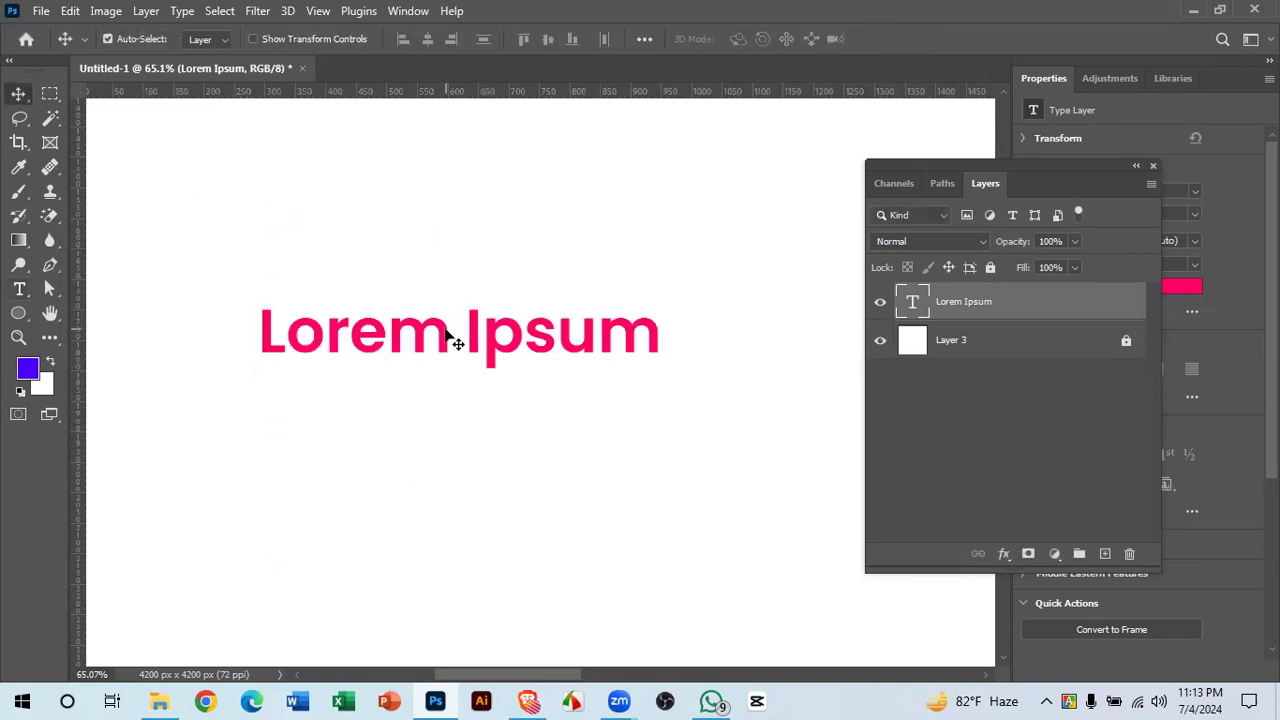
double_click(449, 337)
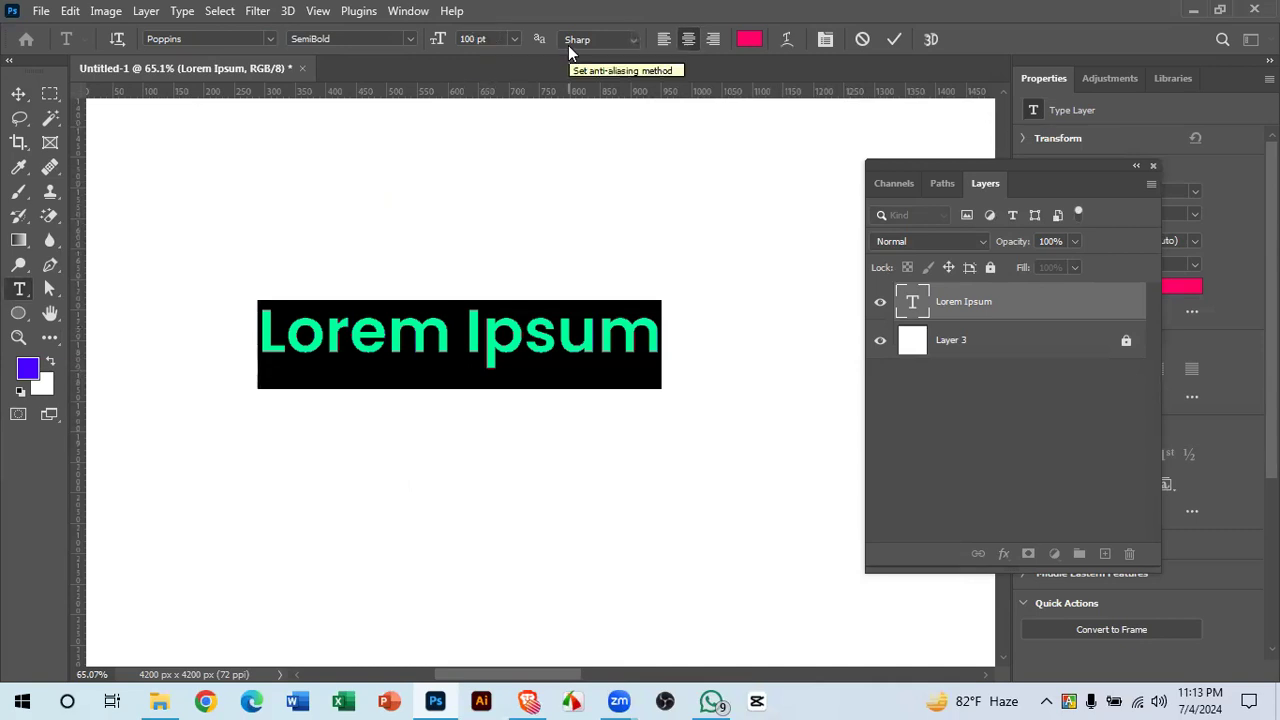
left_click(896, 39)
key("v")
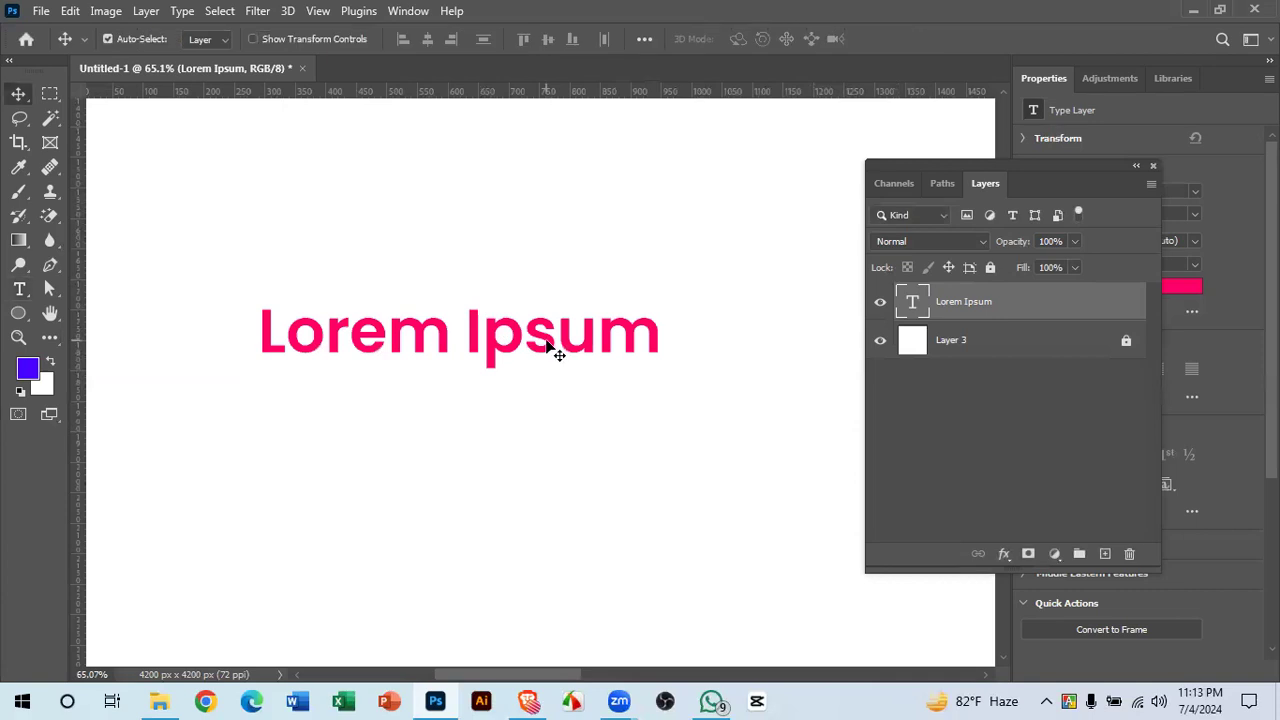
- Change the font style of the "Lorem Ipsum" text to Regular and commit the edit
double_click(546, 340)
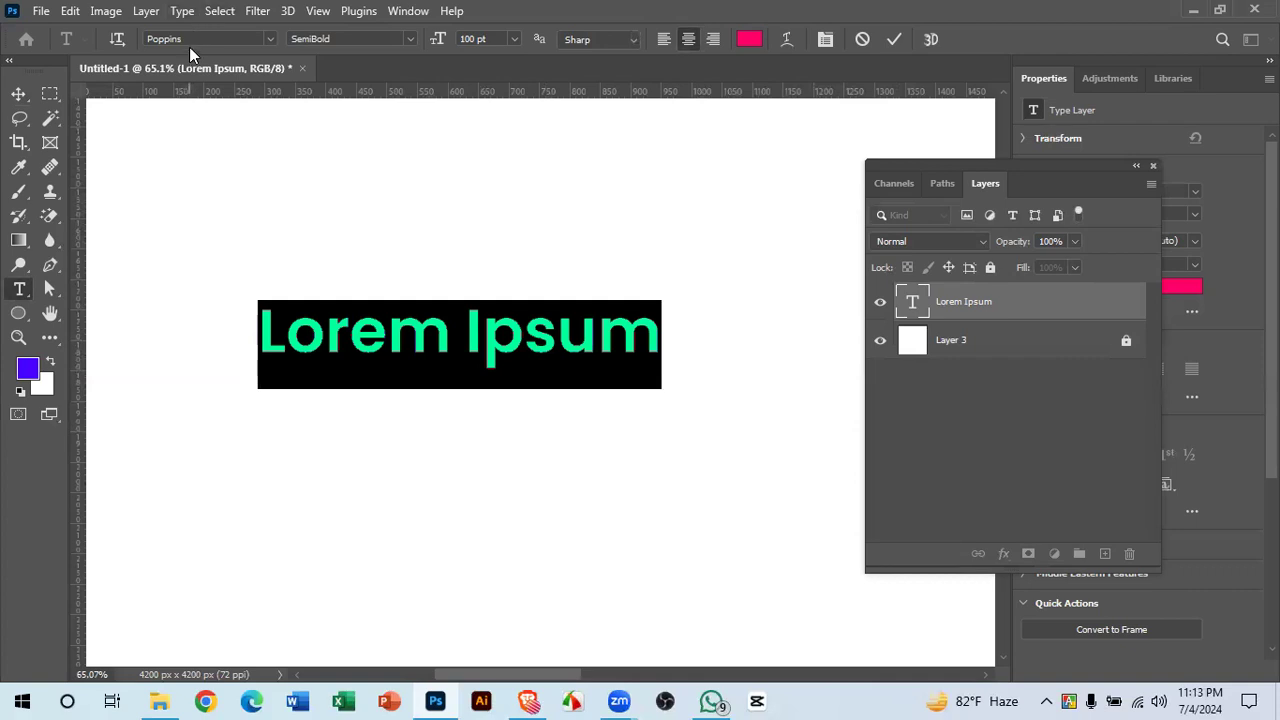
left_click(410, 41)
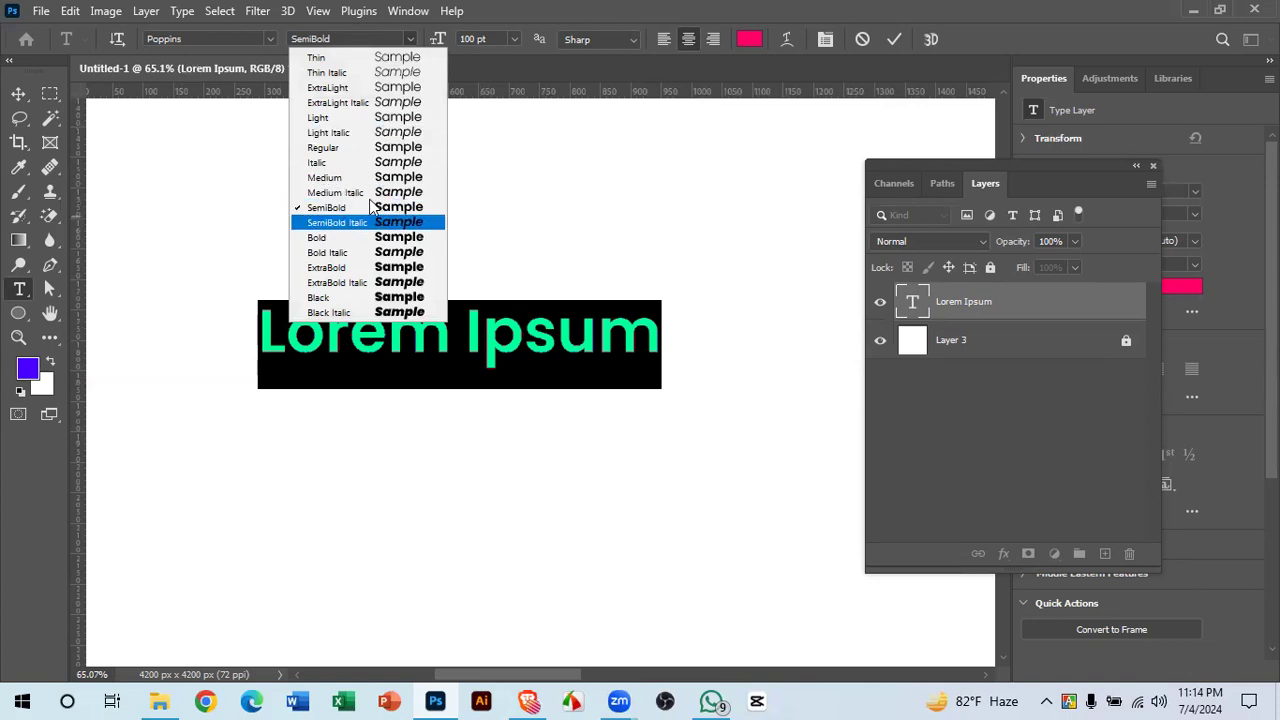
left_click(355, 148)
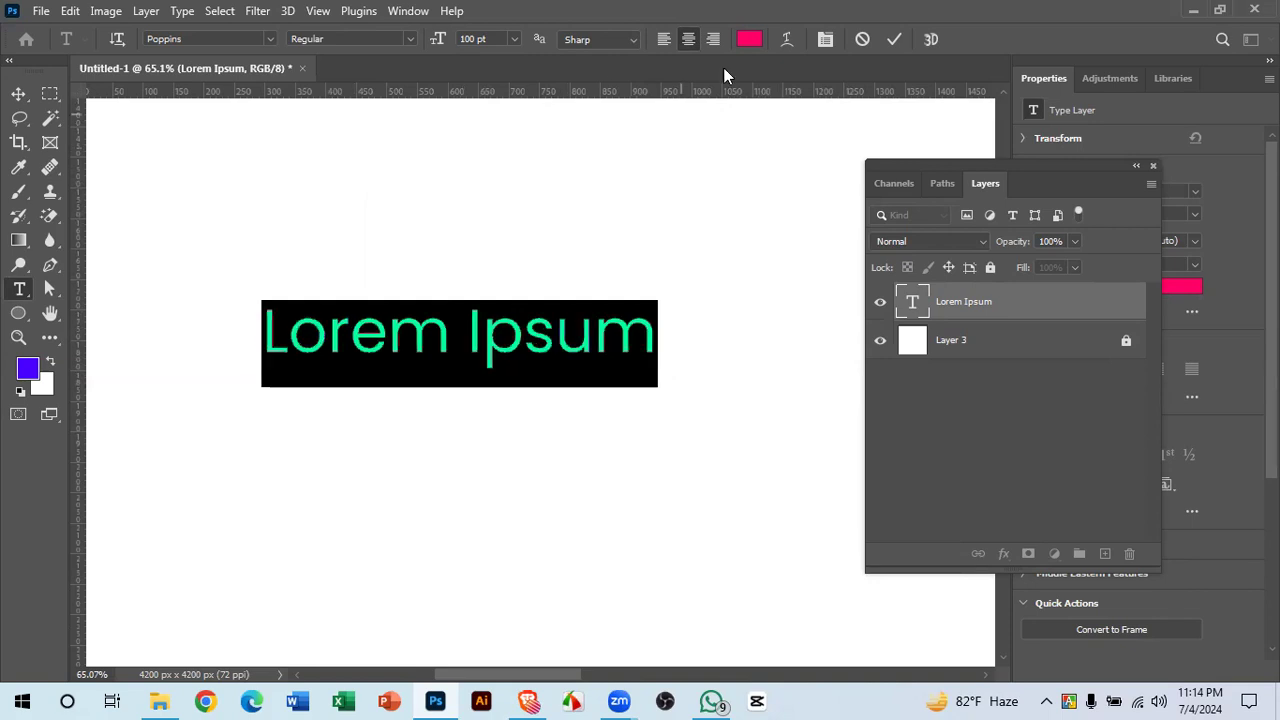
left_click(894, 39)
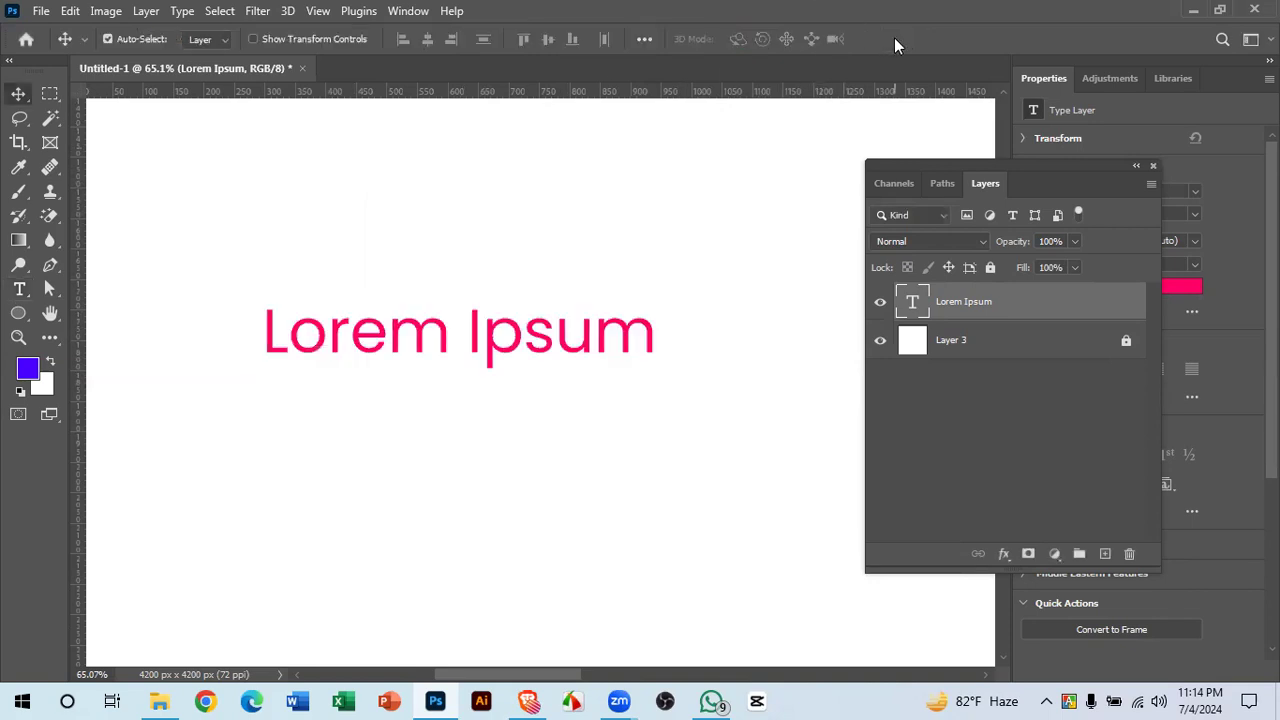
- Duplicate the "Lorem Ipsum" text directly below the original, set the copy's font style to Medium, and commit the edit
mouse_move(590, 331)
left_mouse_down()
mouse_move(586, 229)
mouse_move(575, 313)
left_mouse_up()
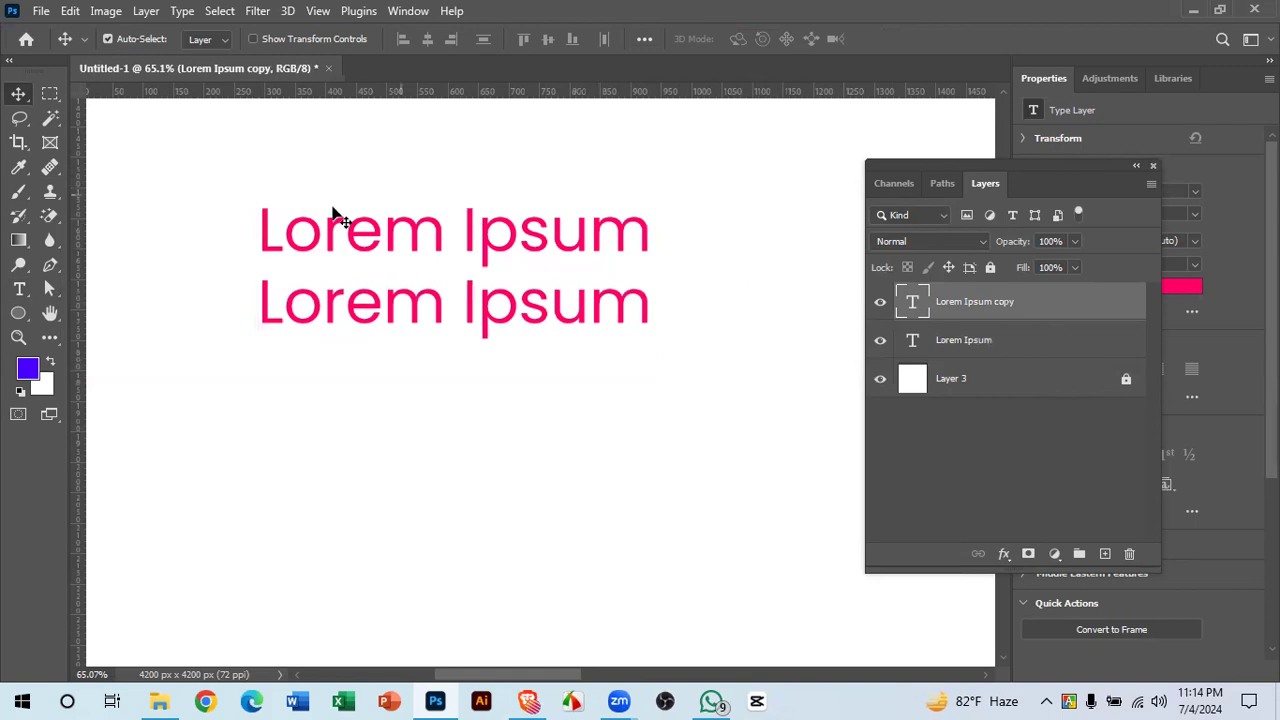
double_click(516, 294)
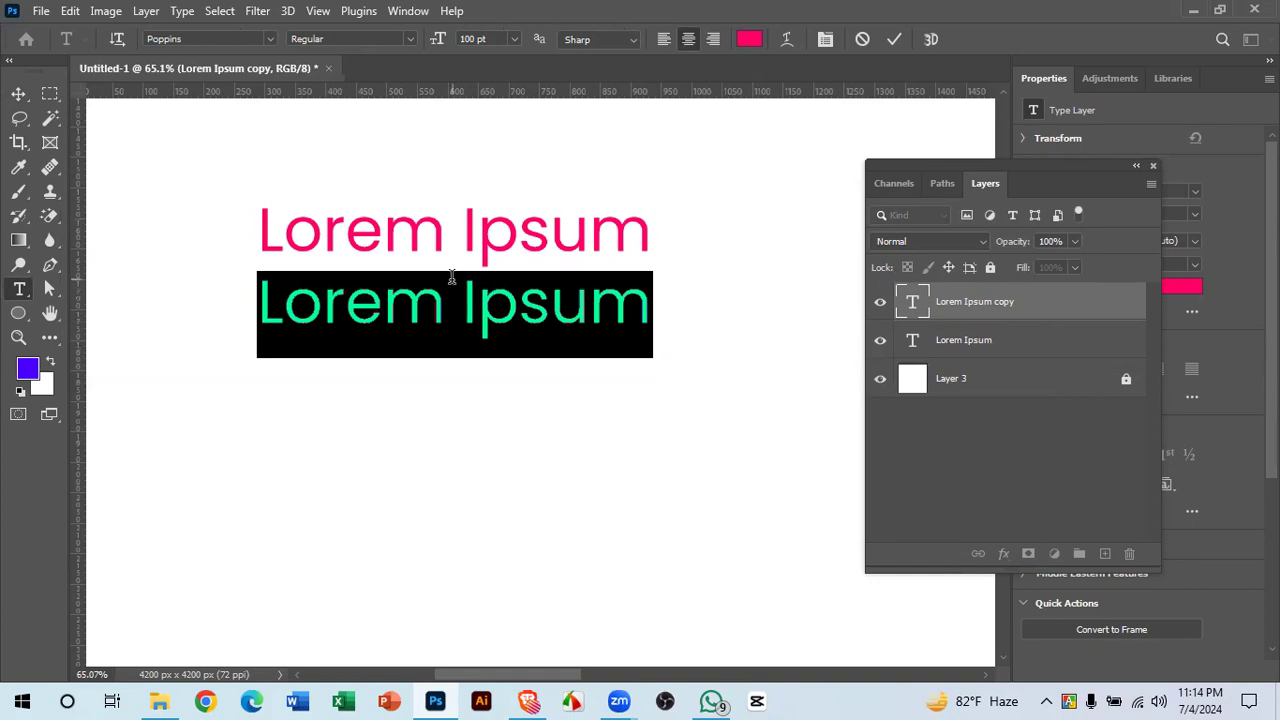
left_click(412, 38)
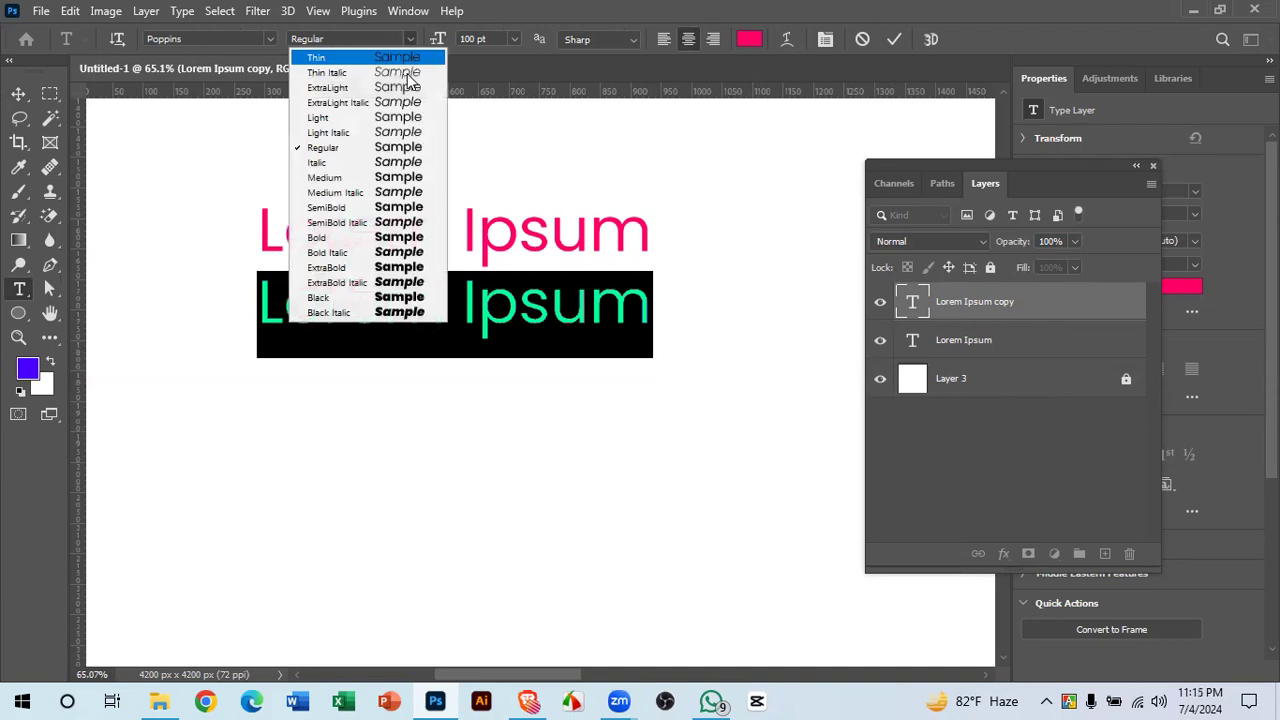
left_click(361, 179)
left_click(899, 38)
- Duplicate the Medium "Lorem Ipsum" line below itself, set the new copy's font style to SemiBold, and commit the edit
left_click_drag(531, 338, 538, 408)
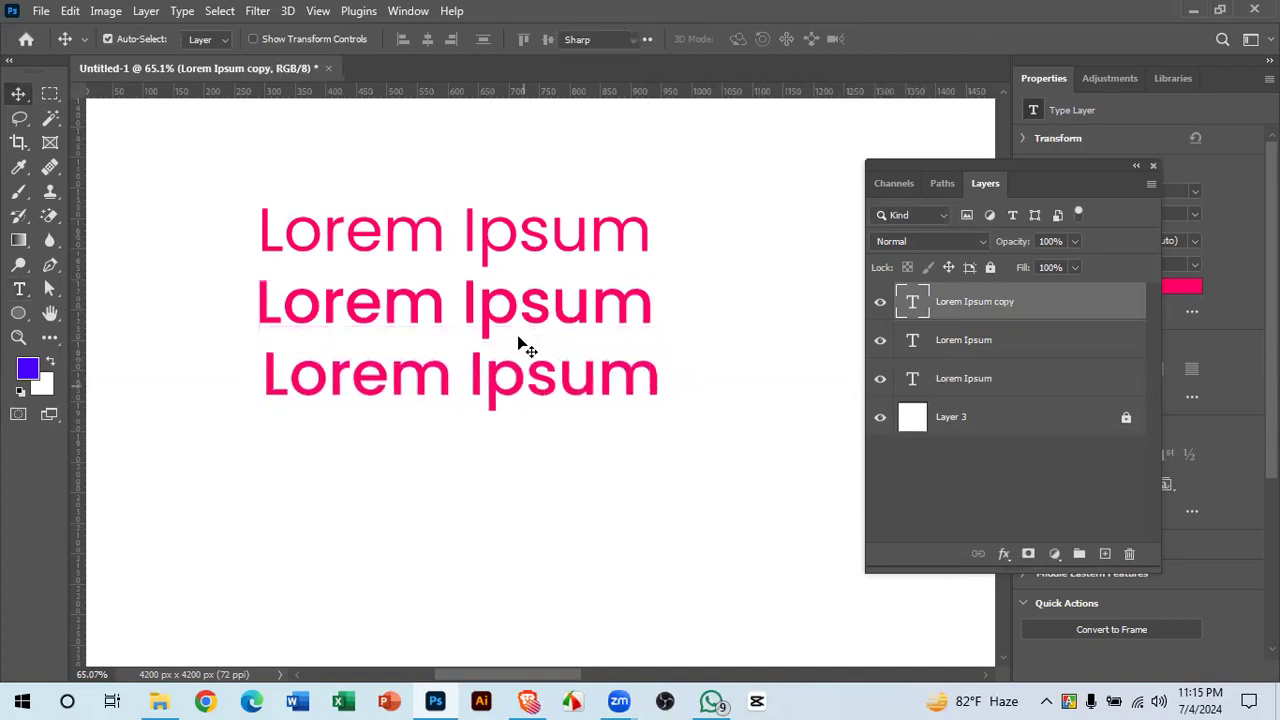
double_click(520, 345)
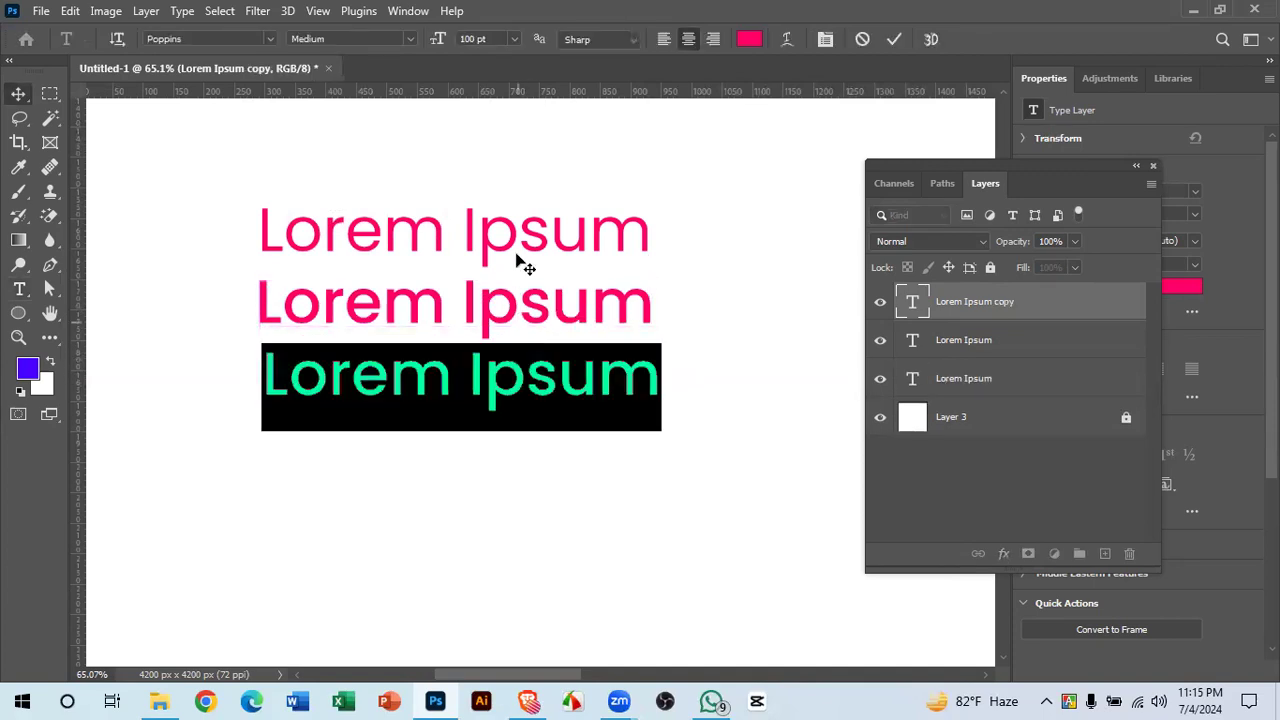
left_click(411, 38)
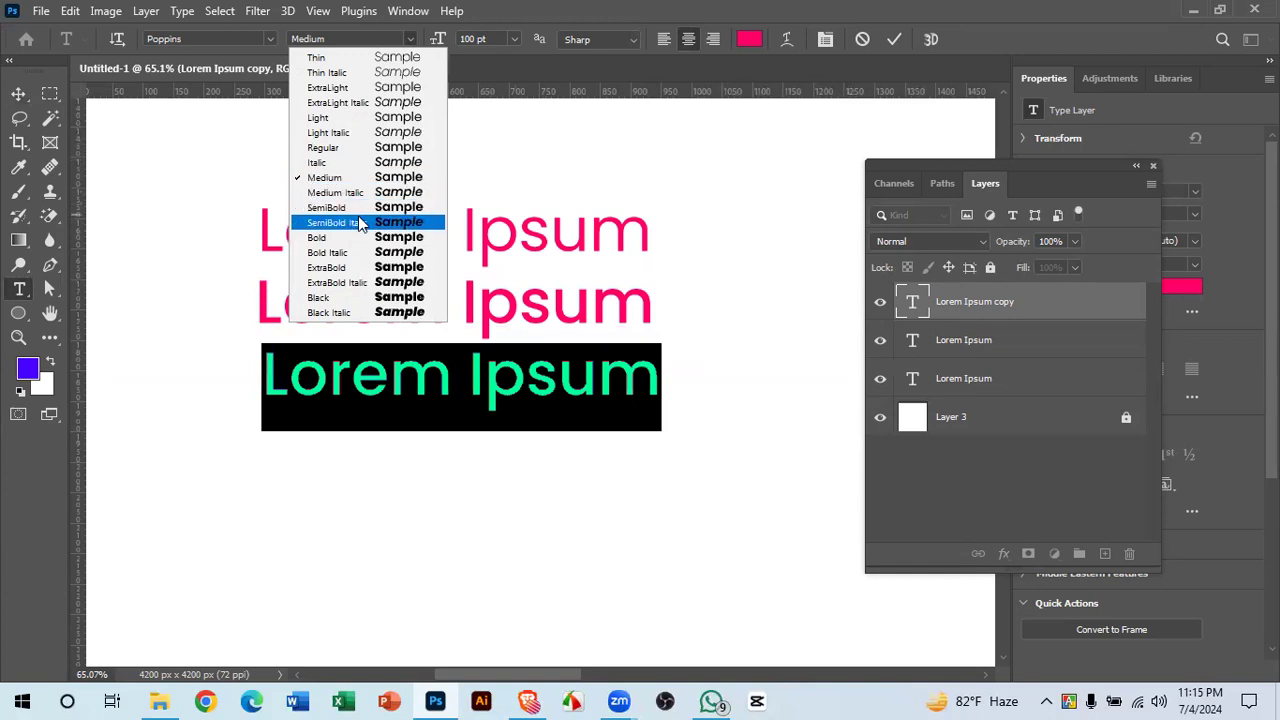
left_click(365, 208)
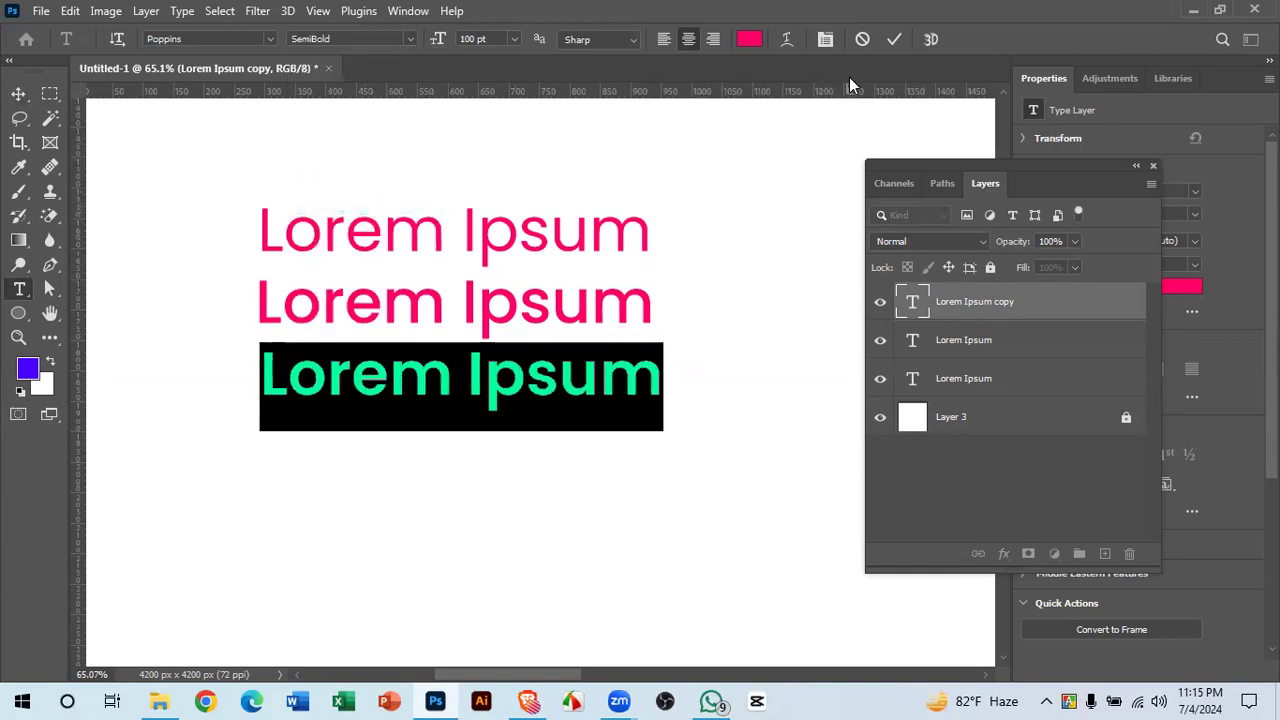
left_click(894, 38)
- Duplicate the SemiBold "Lorem Ipsum" line as a fourth line, set its font style to Bold, and commit the edit
key("v")
left_click_drag(608, 385, 617, 452)
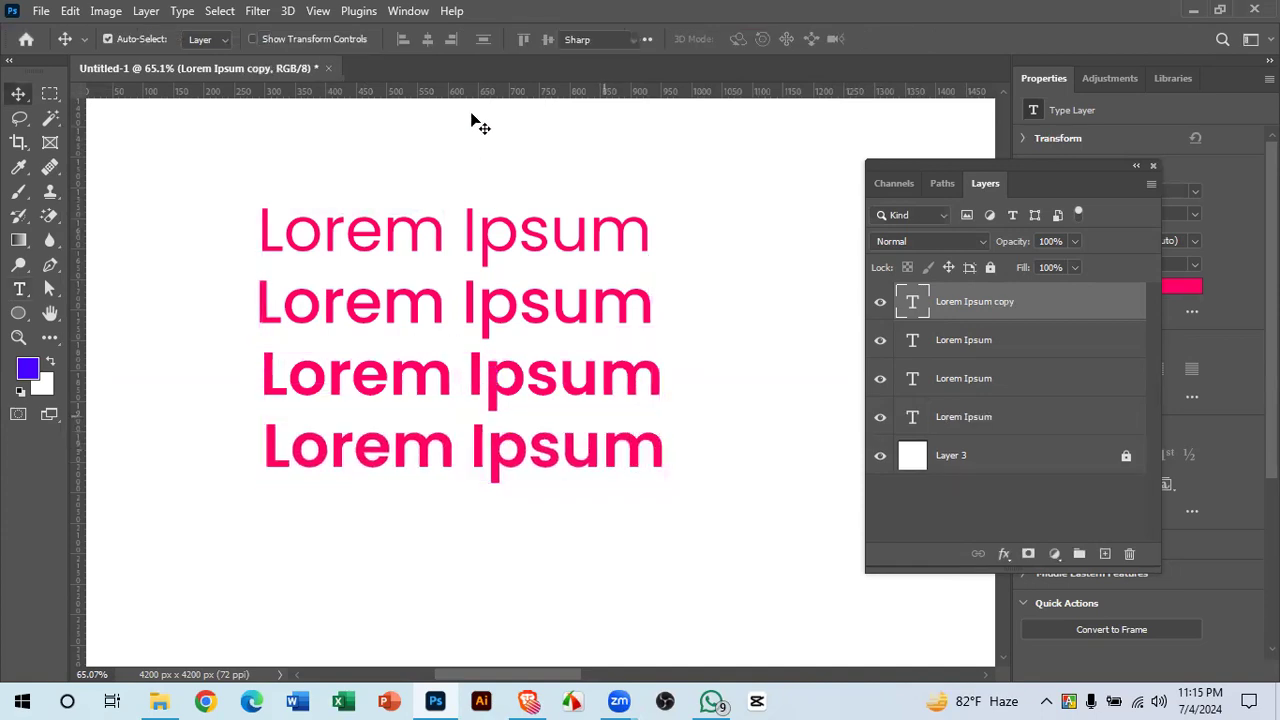
key("Return")
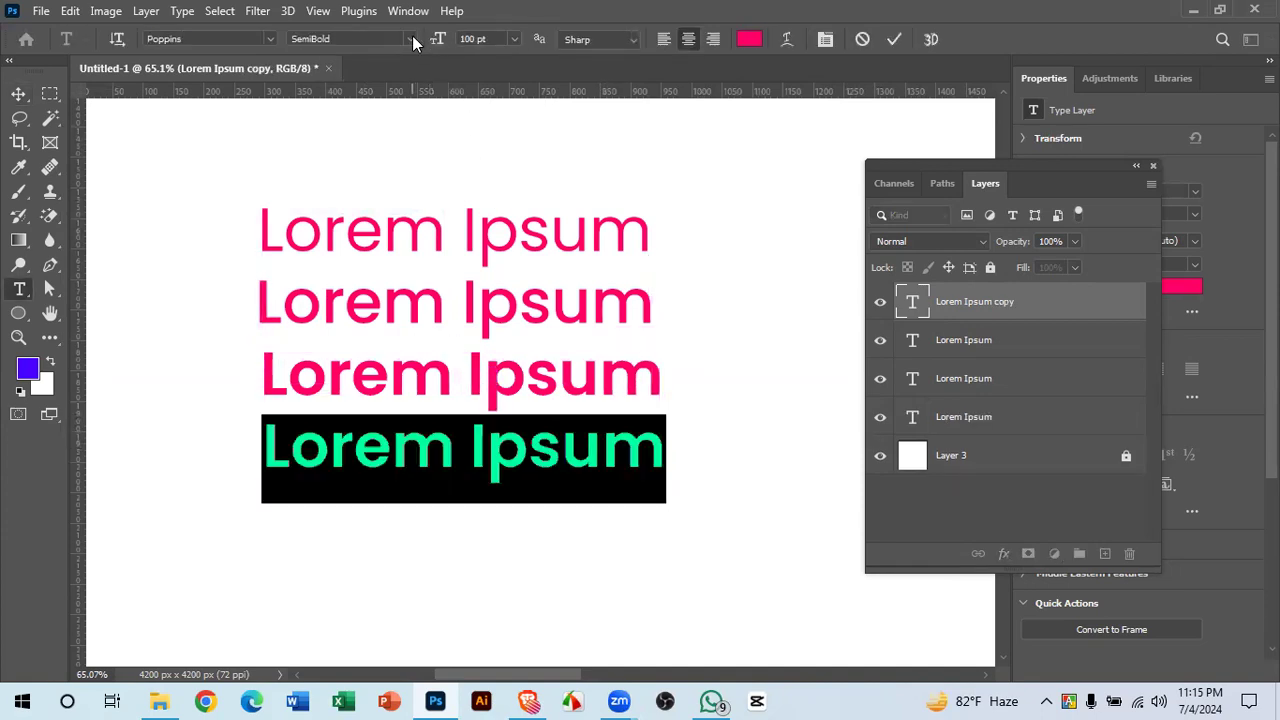
left_click(411, 38)
left_click(322, 237)
left_click(894, 38)
- Duplicate the Bold "Lorem Ipsum" line as a fifth line, set its font style to ExtraBold, and commit the edit
left_click_drag(780, 450, 805, 462)
left_click_drag(583, 466, 580, 530)
double_click(576, 531)
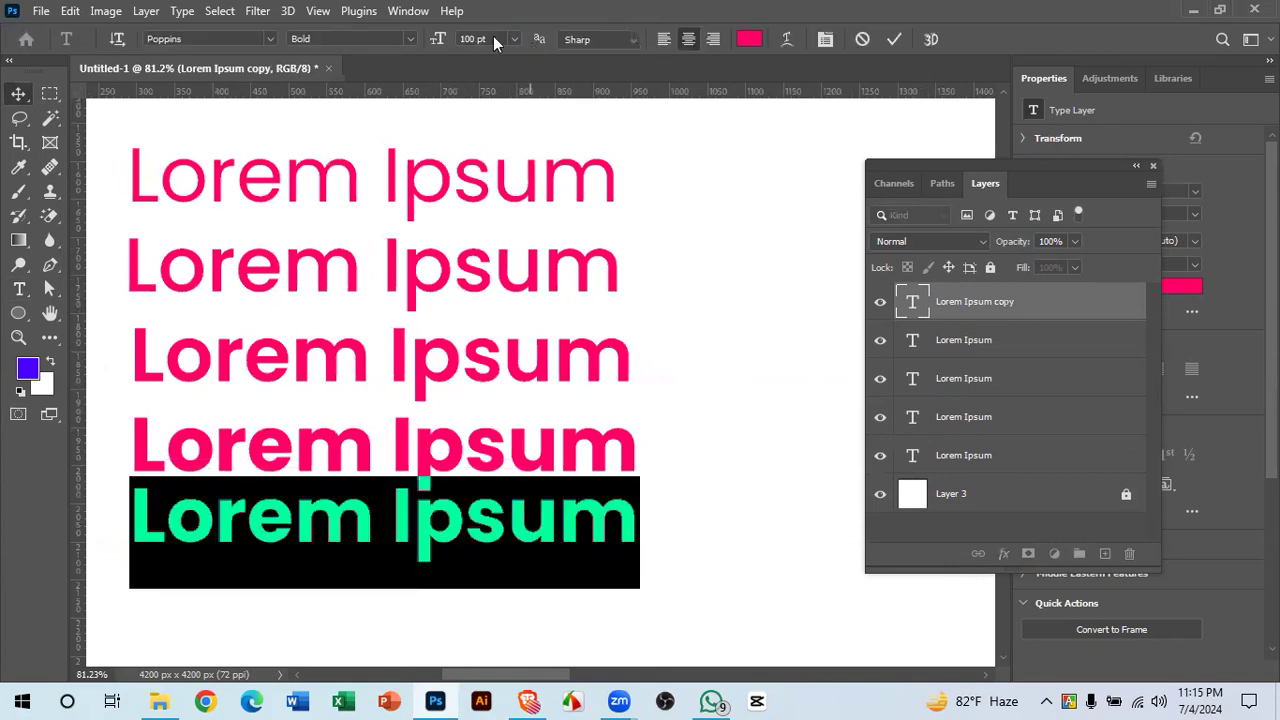
left_click(407, 41)
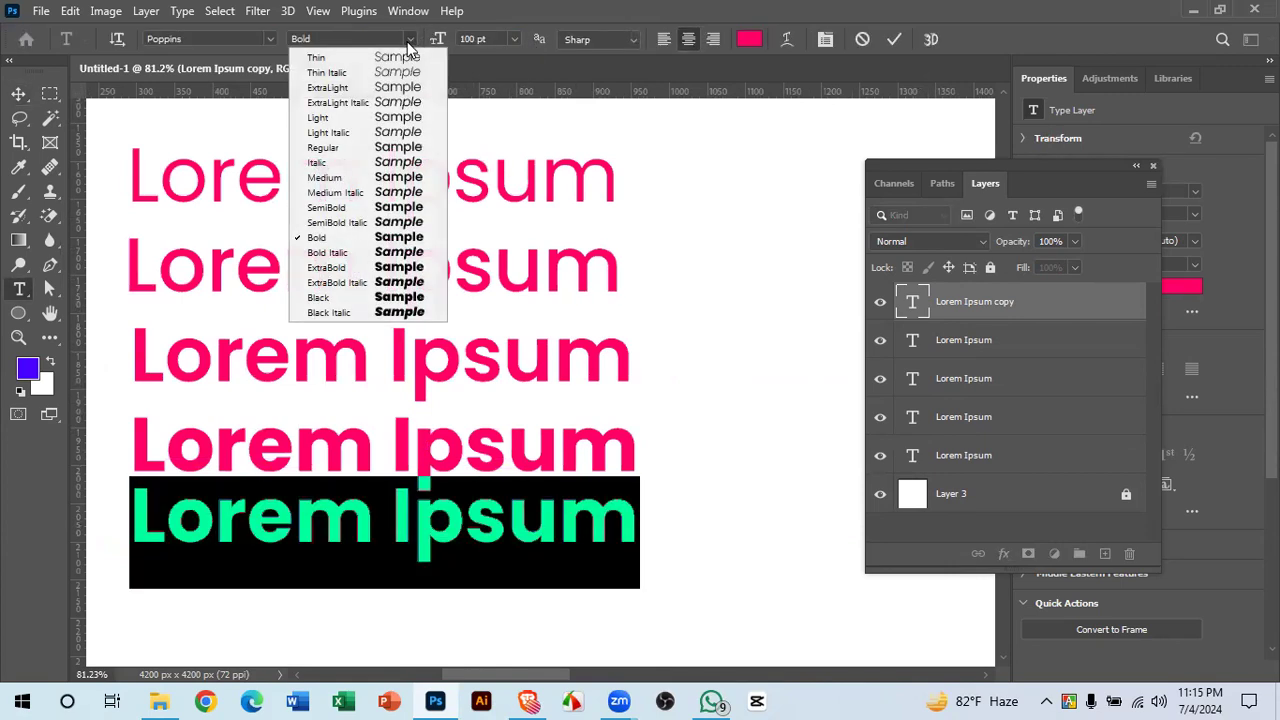
left_click(399, 268)
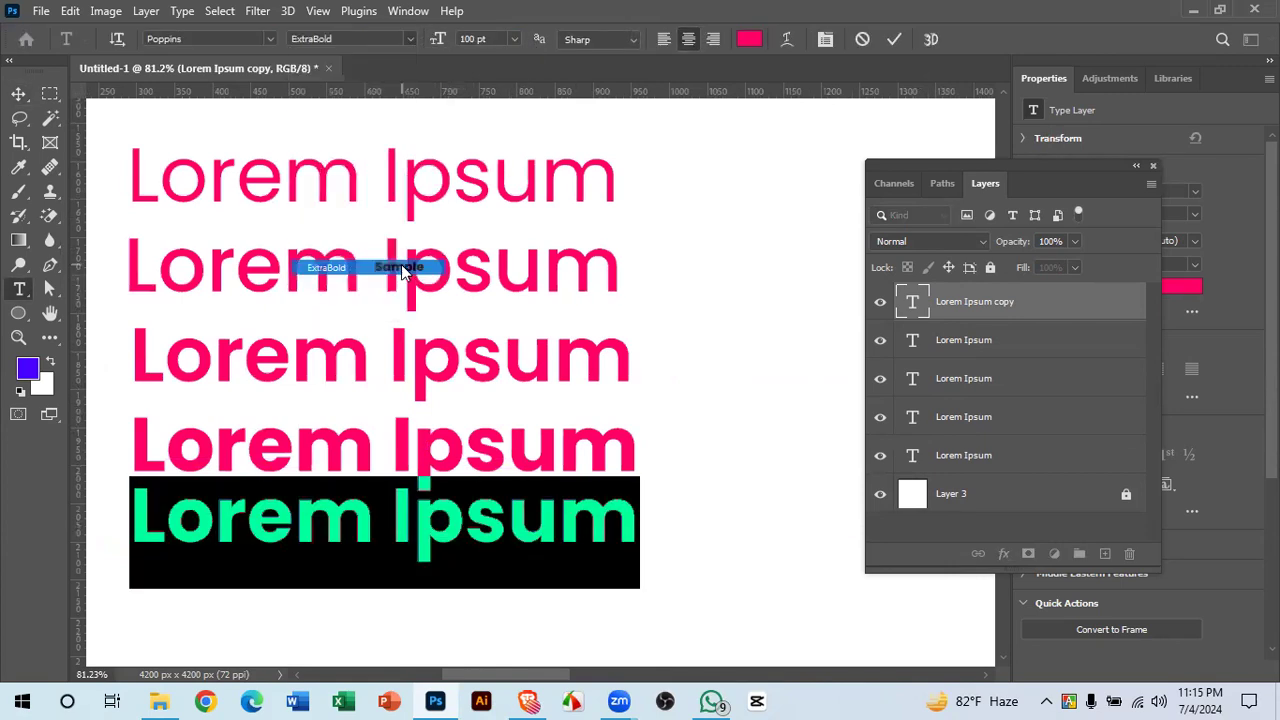
left_click(18, 94)
- Duplicate the ExtraBold "Lorem Ipsum" line as a sixth line, set its font style to Italic, and commit the edit
left_click_drag(591, 450, 551, 434)
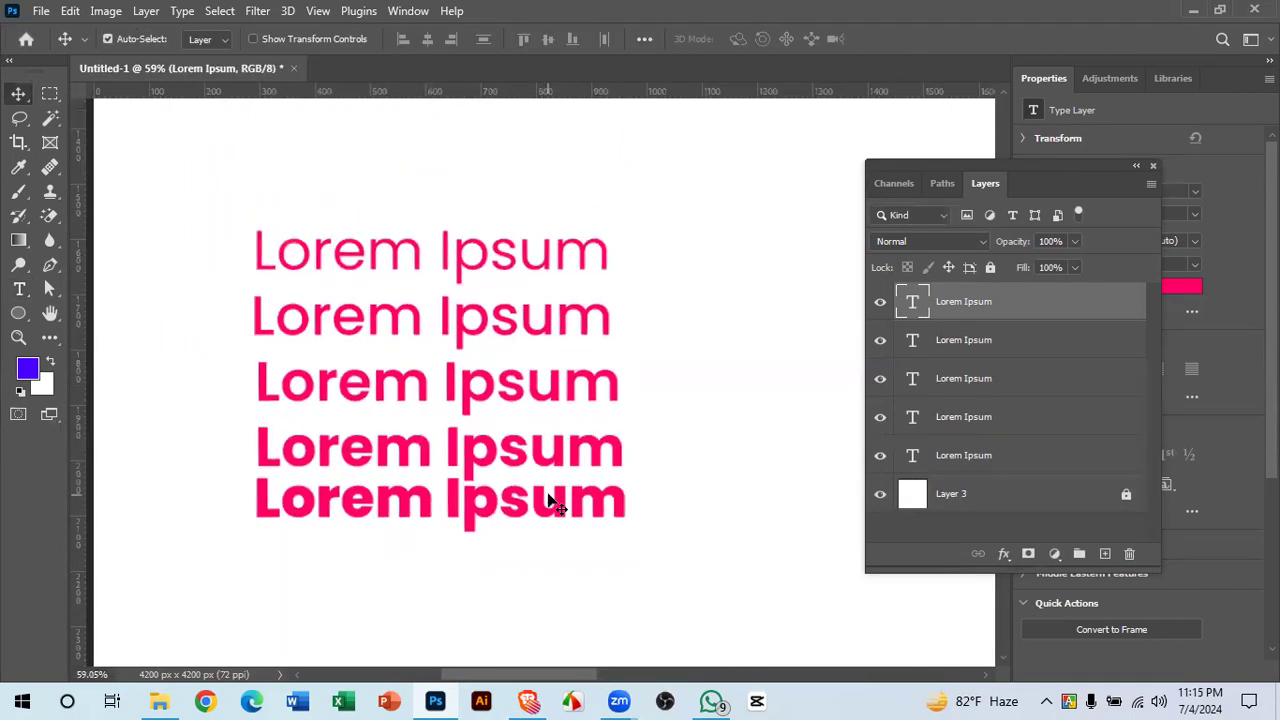
left_click_drag(537, 503, 527, 568)
double_click(523, 562)
left_click(409, 39)
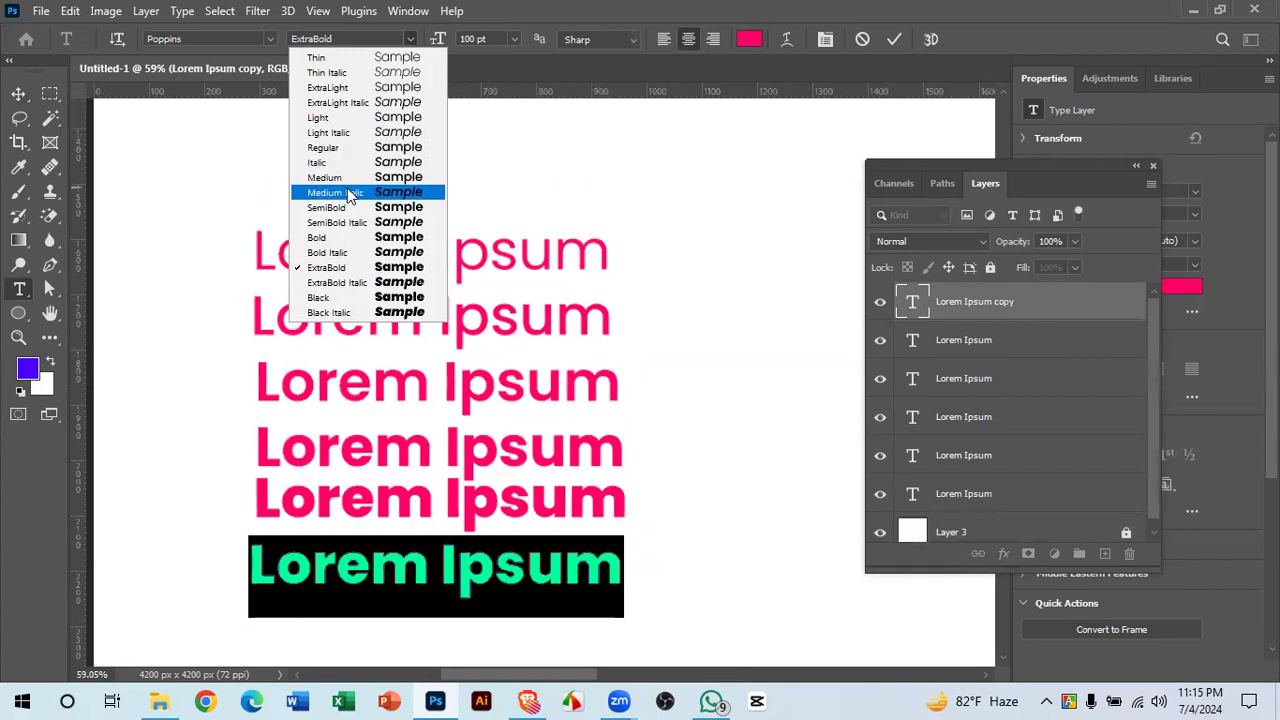
left_click(325, 162)
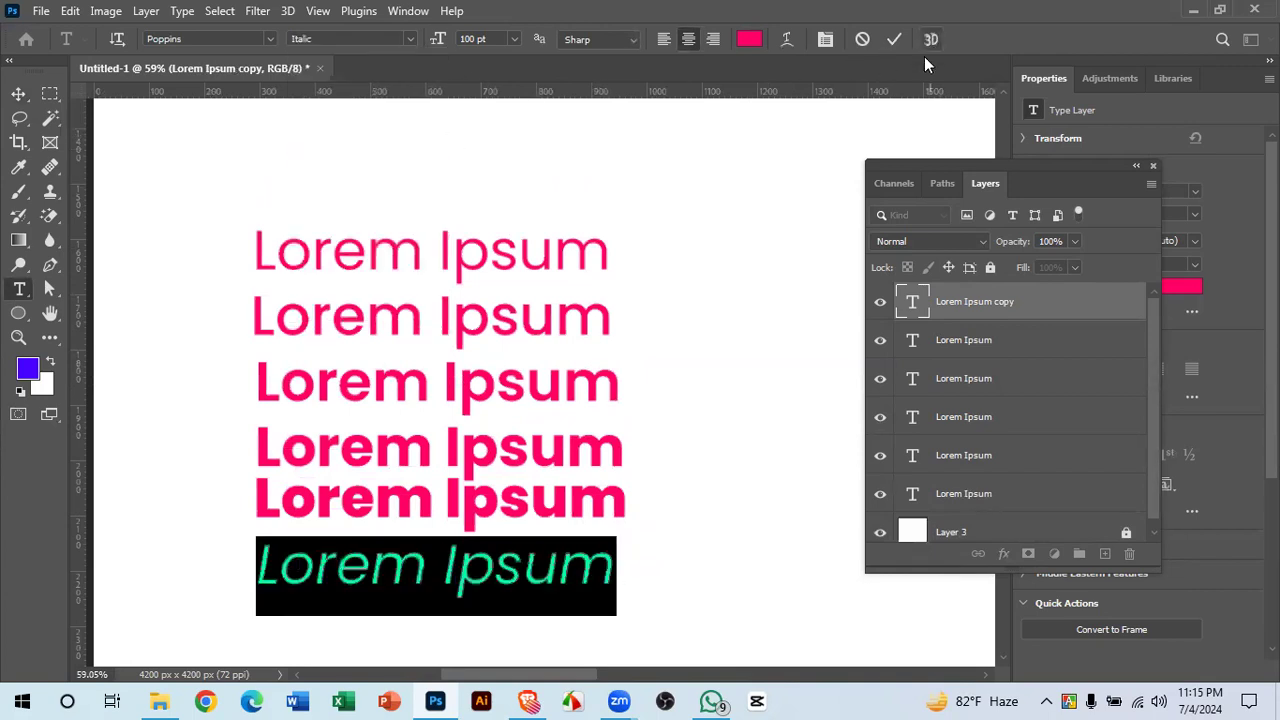
left_click(895, 39)
- Examine the font family and style settings of the first, second and fifth "Lorem Ipsum" lines
left_click_drag(643, 366, 634, 338)
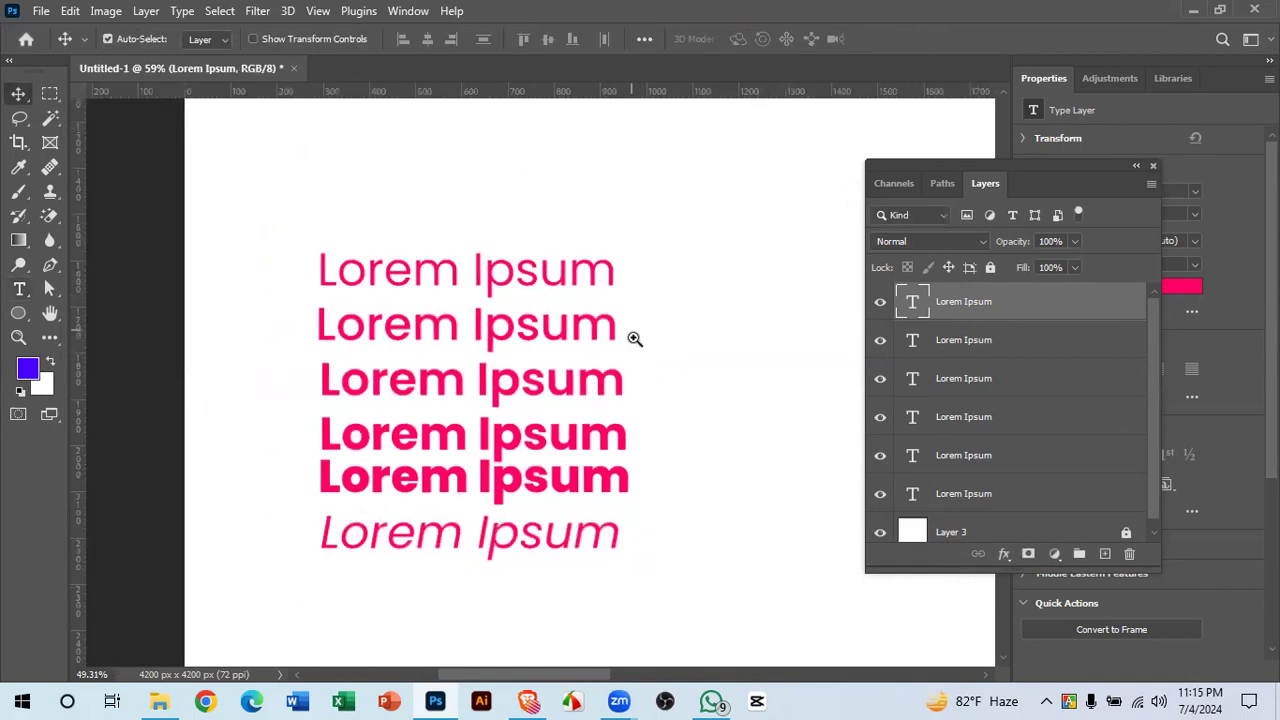
left_click(480, 205)
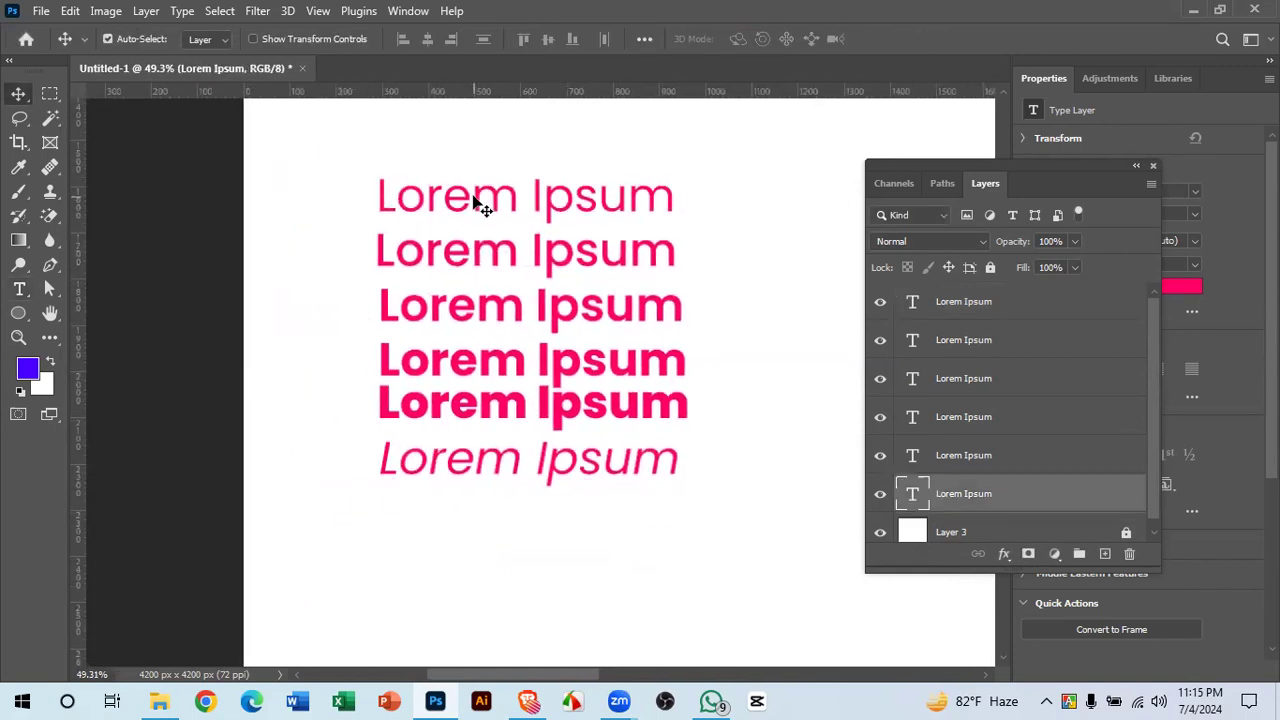
double_click(603, 200)
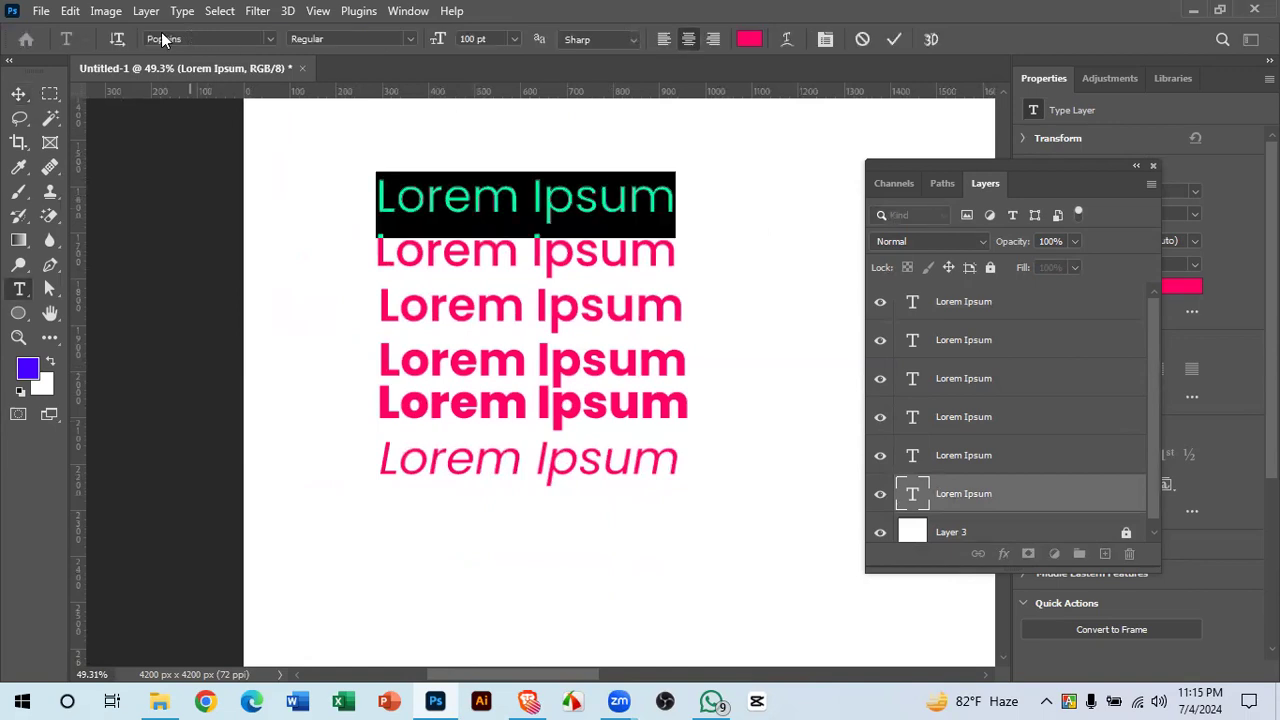
left_click(893, 39)
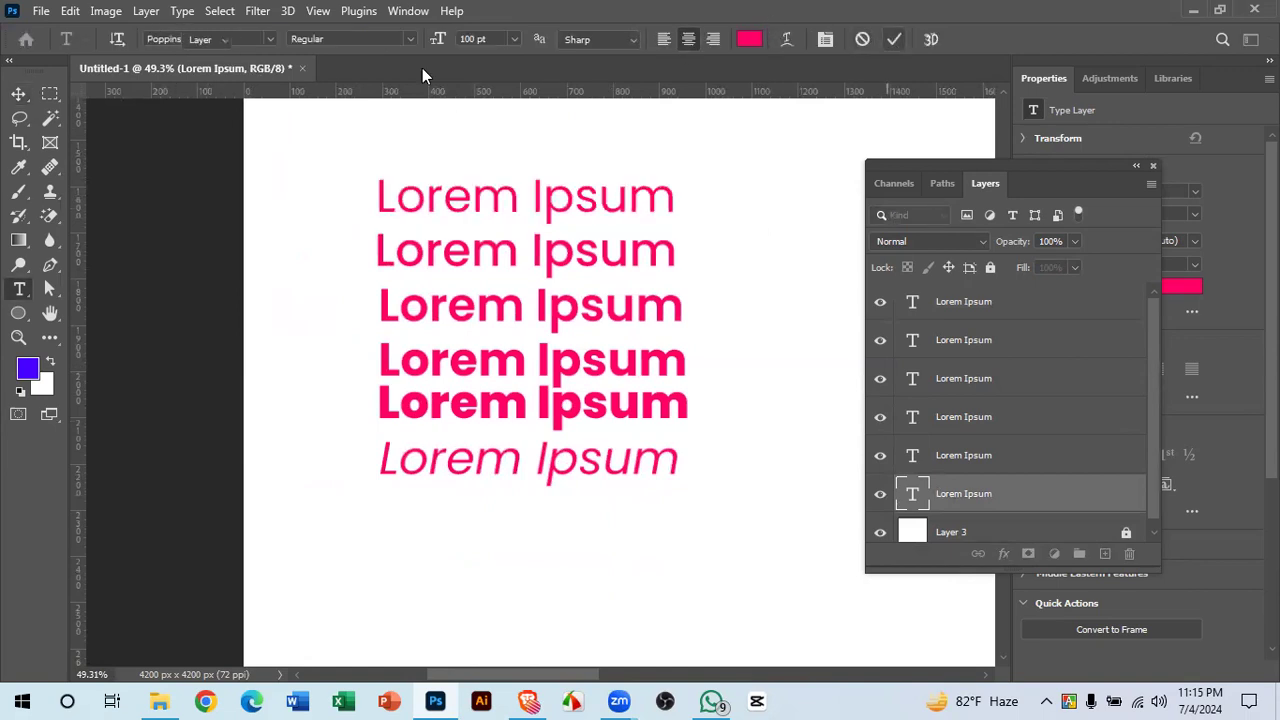
key("v")
left_click(437, 263)
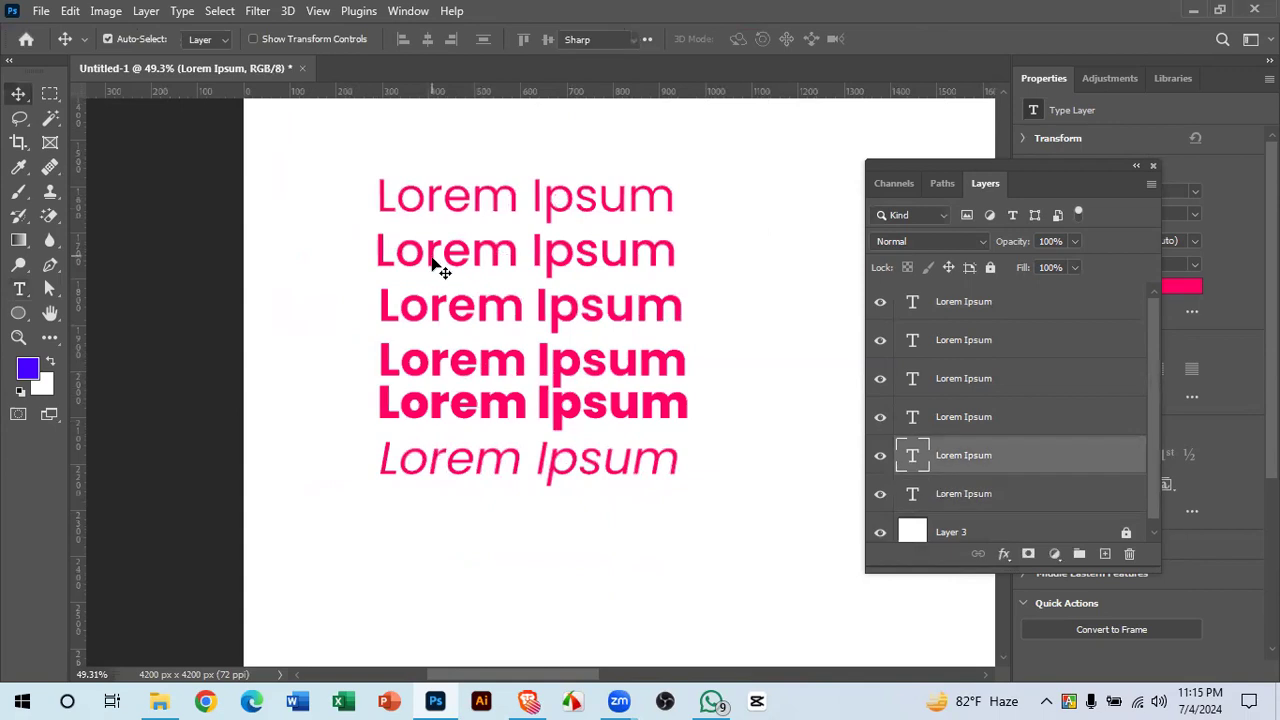
double_click(437, 263)
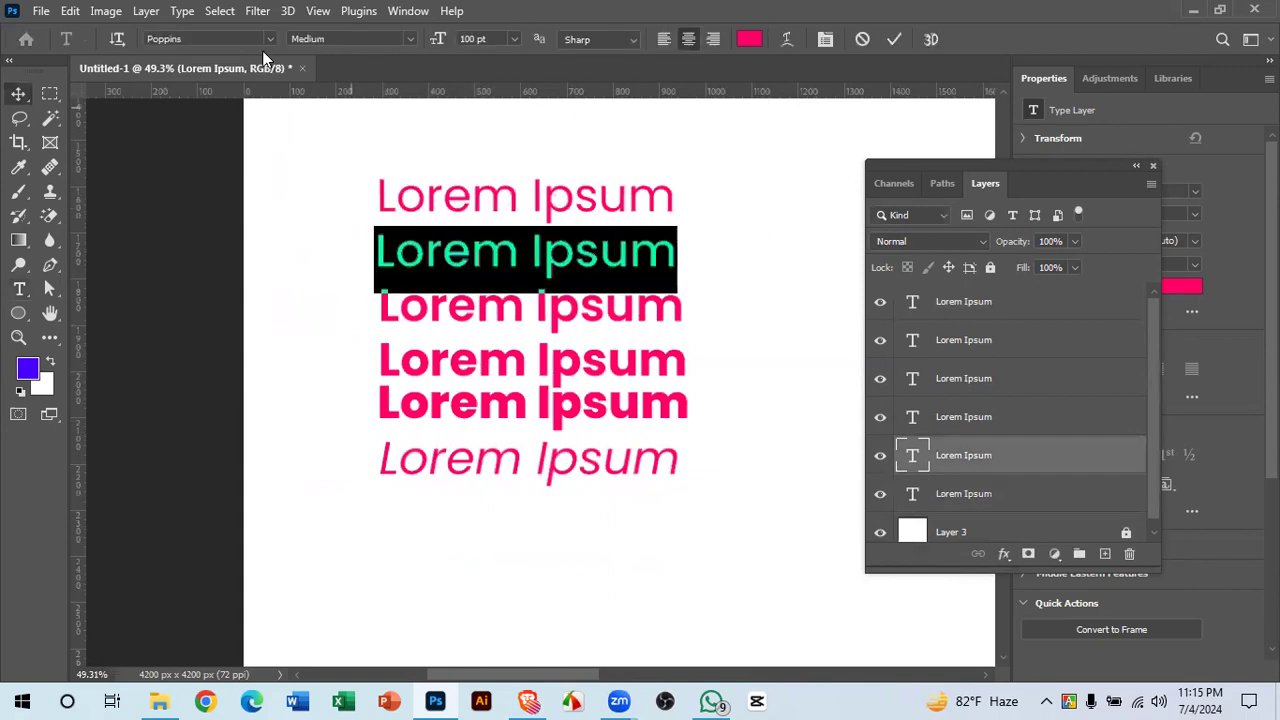
left_click(894, 39)
double_click(560, 415)
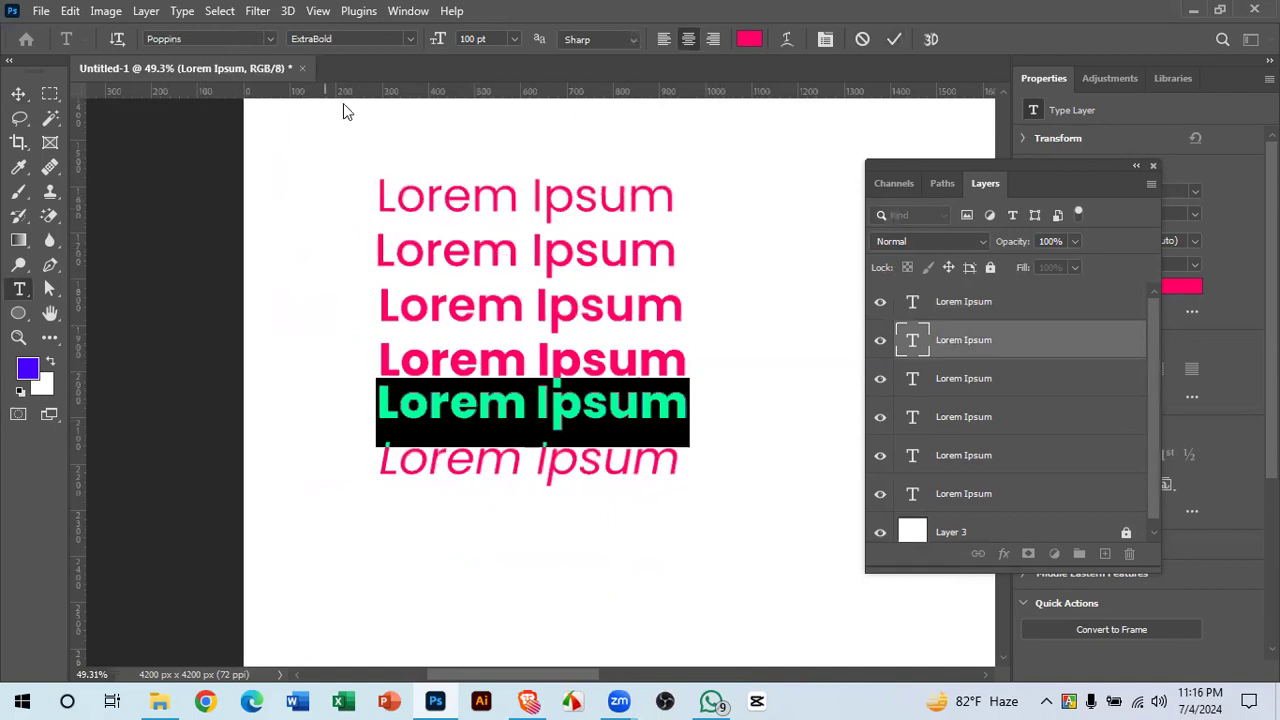
left_click(894, 39)
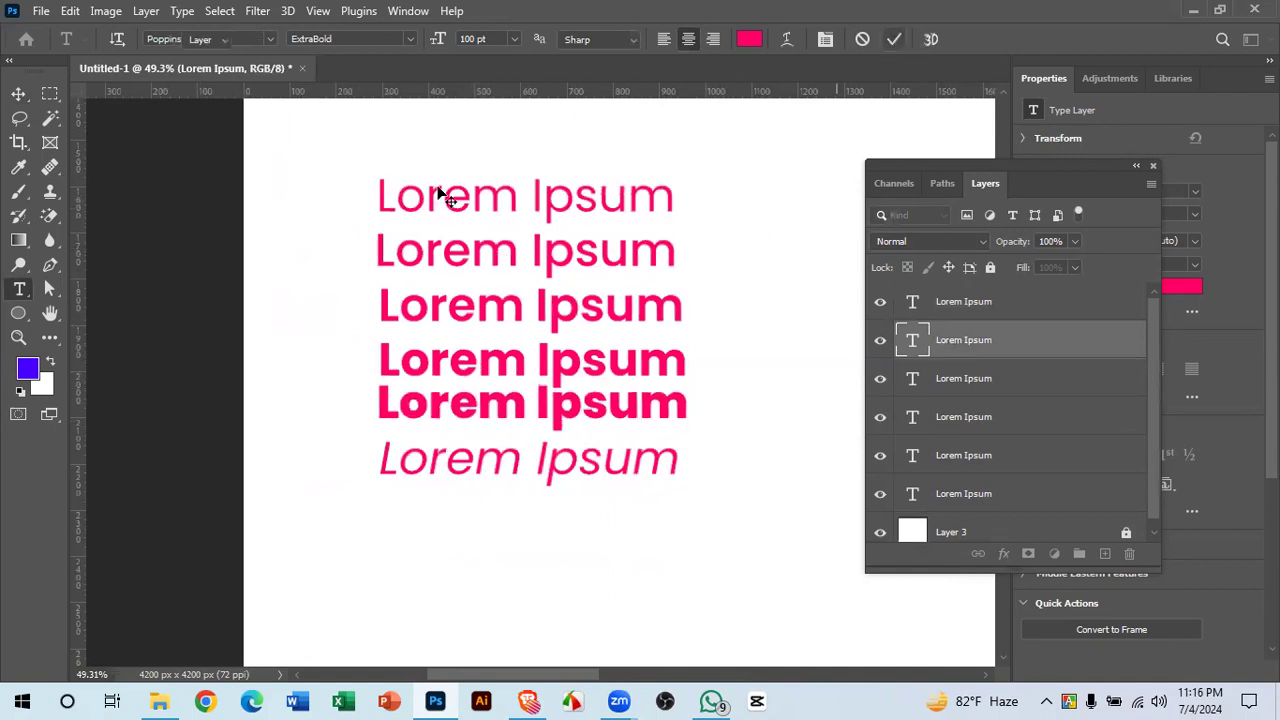
key("v")
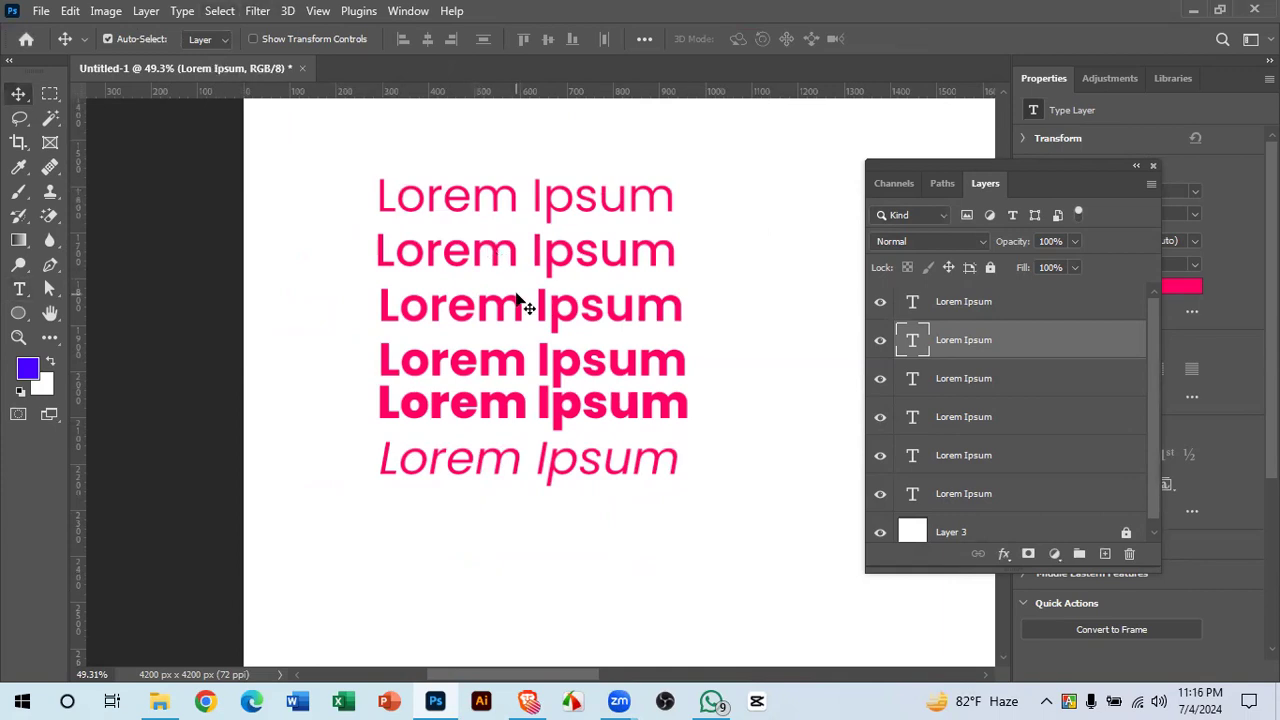
- Select each of the six "Lorem Ipsum" lines in turn, from first to last, to compare their font styles
left_click(546, 200)
left_click(541, 256)
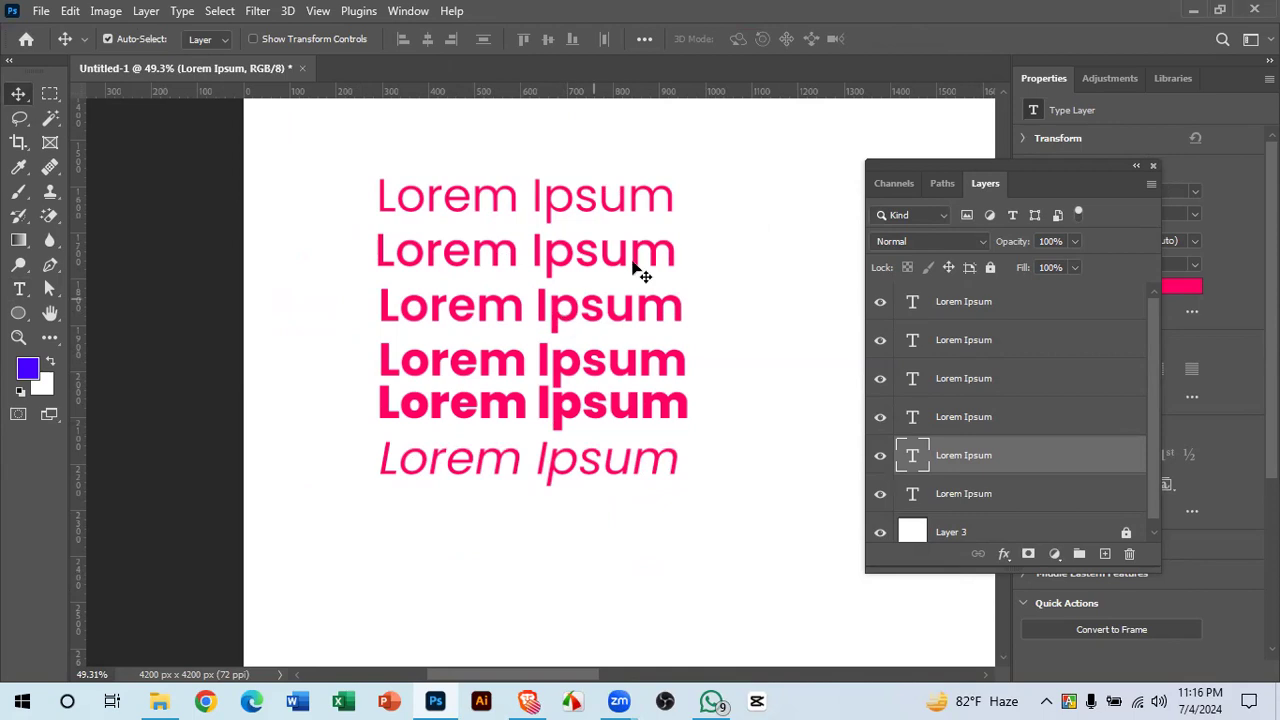
left_click(635, 308)
left_click(641, 356)
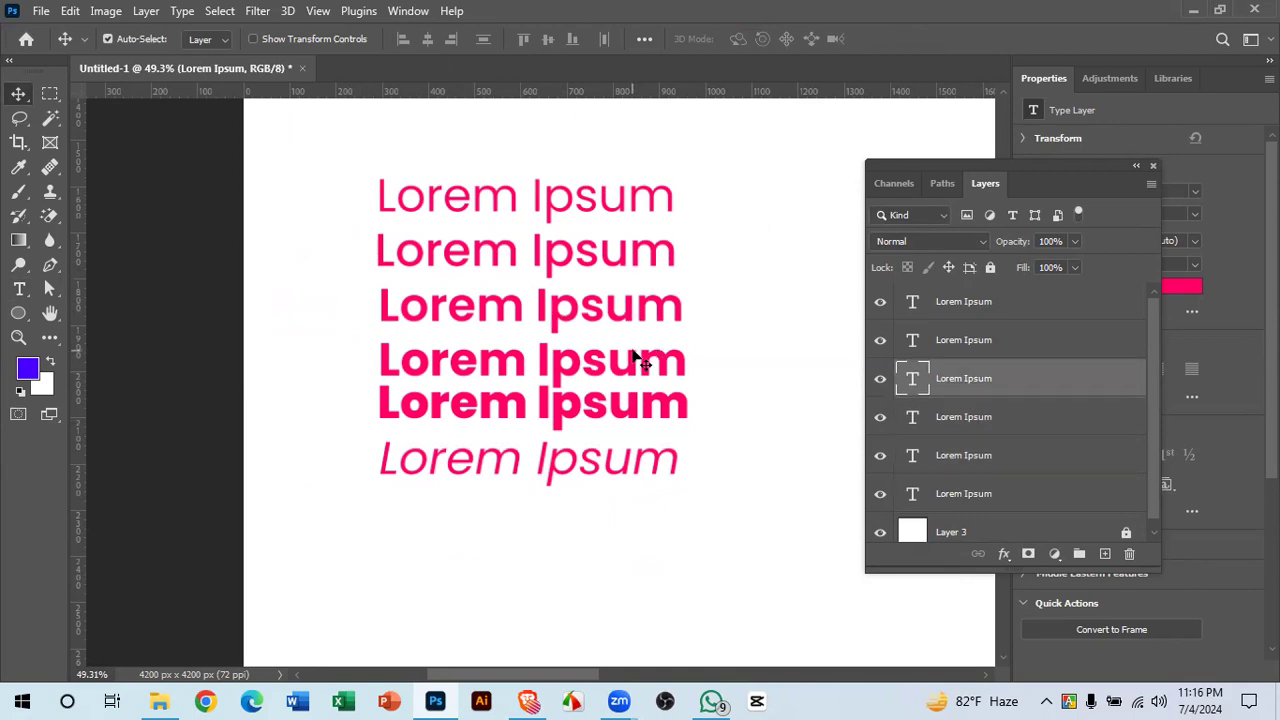
left_click(630, 396)
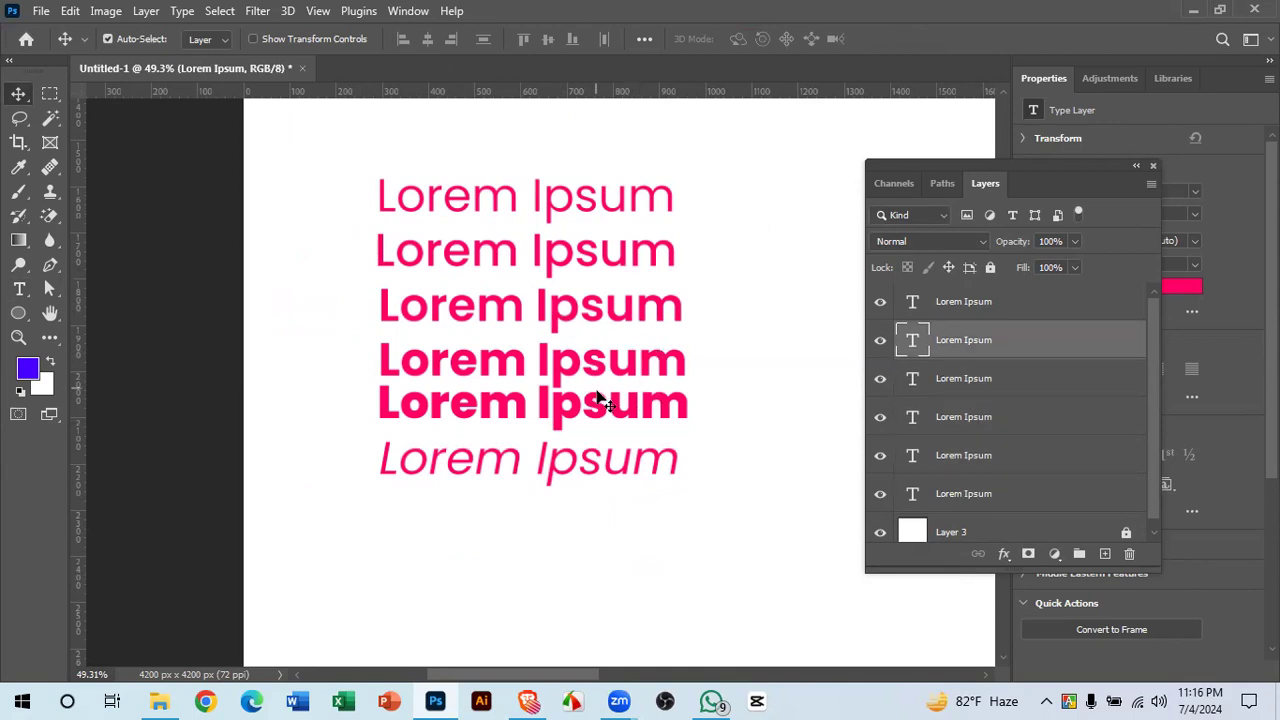
left_click(587, 457)
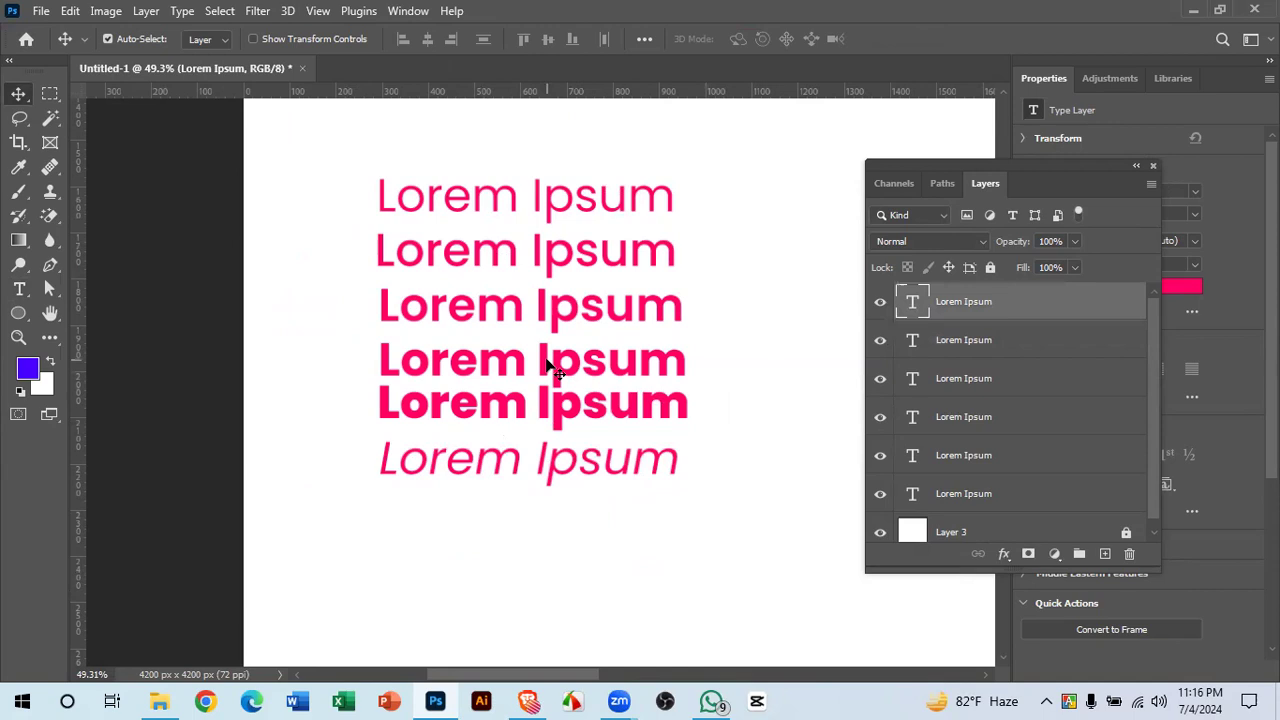
- Browse the available fonts for the second "Lorem Ipsum" line without applying a different one
left_click(499, 257)
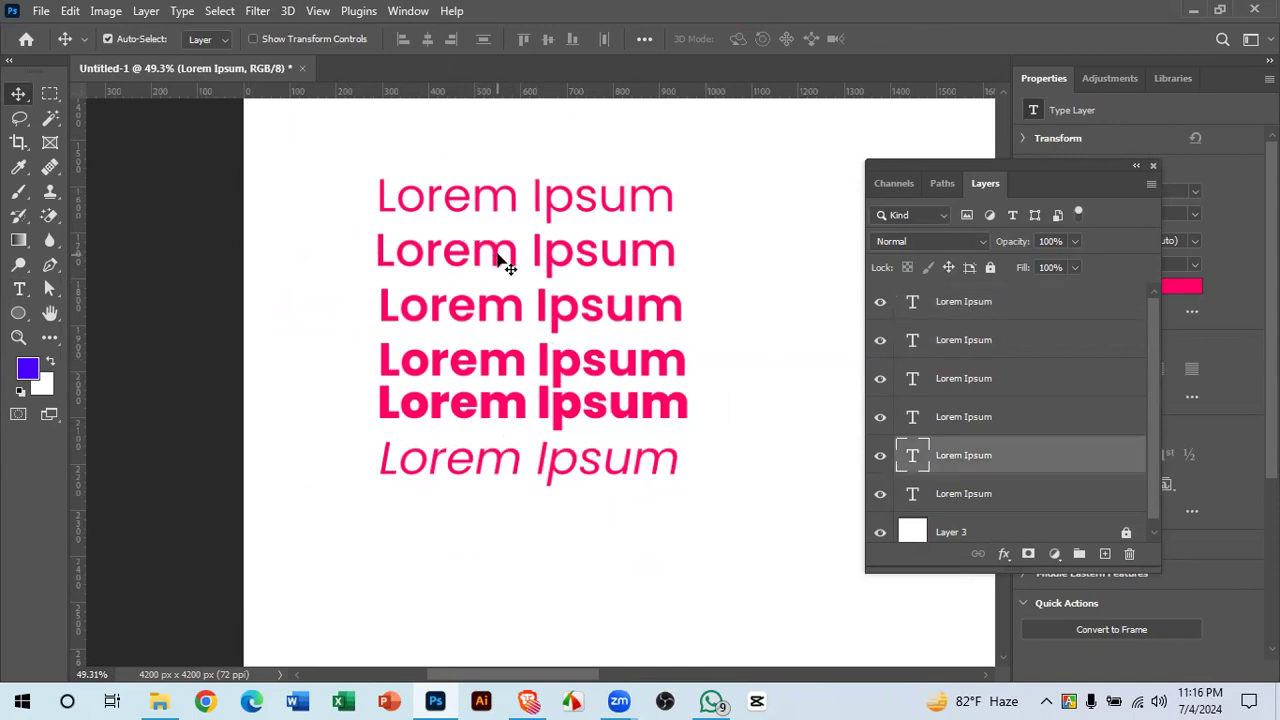
double_click(505, 260)
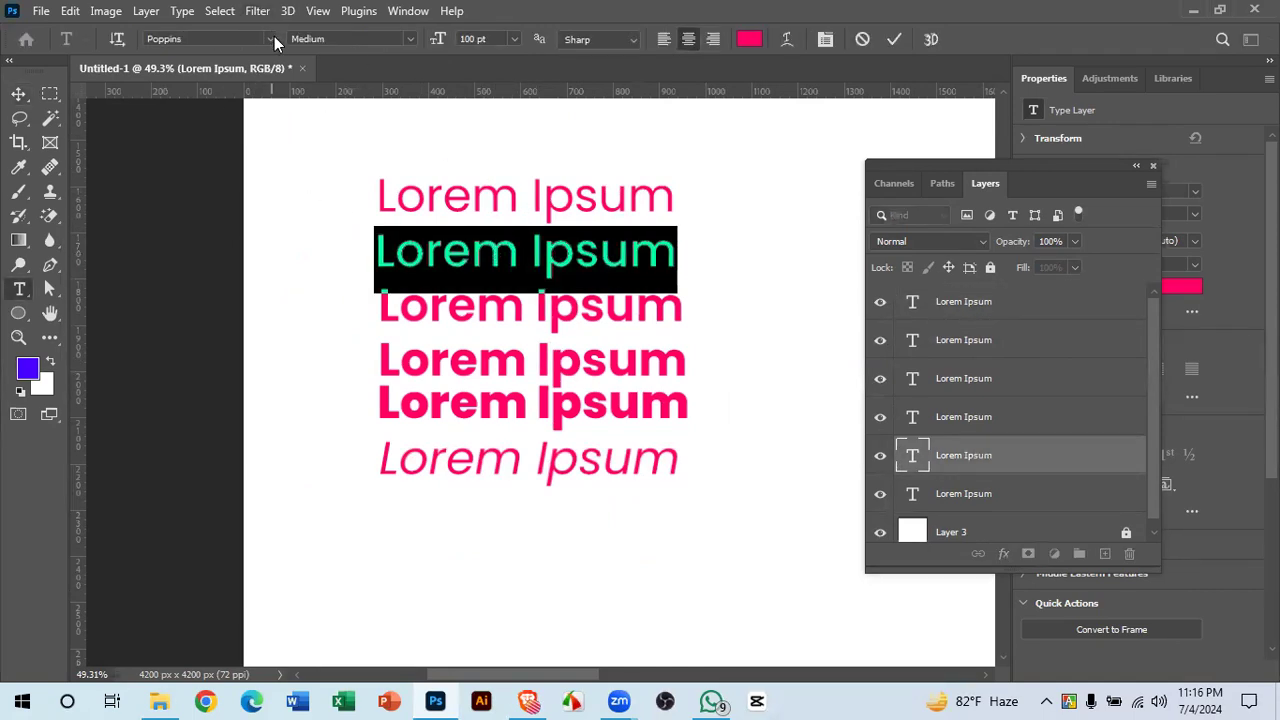
left_click(270, 40)
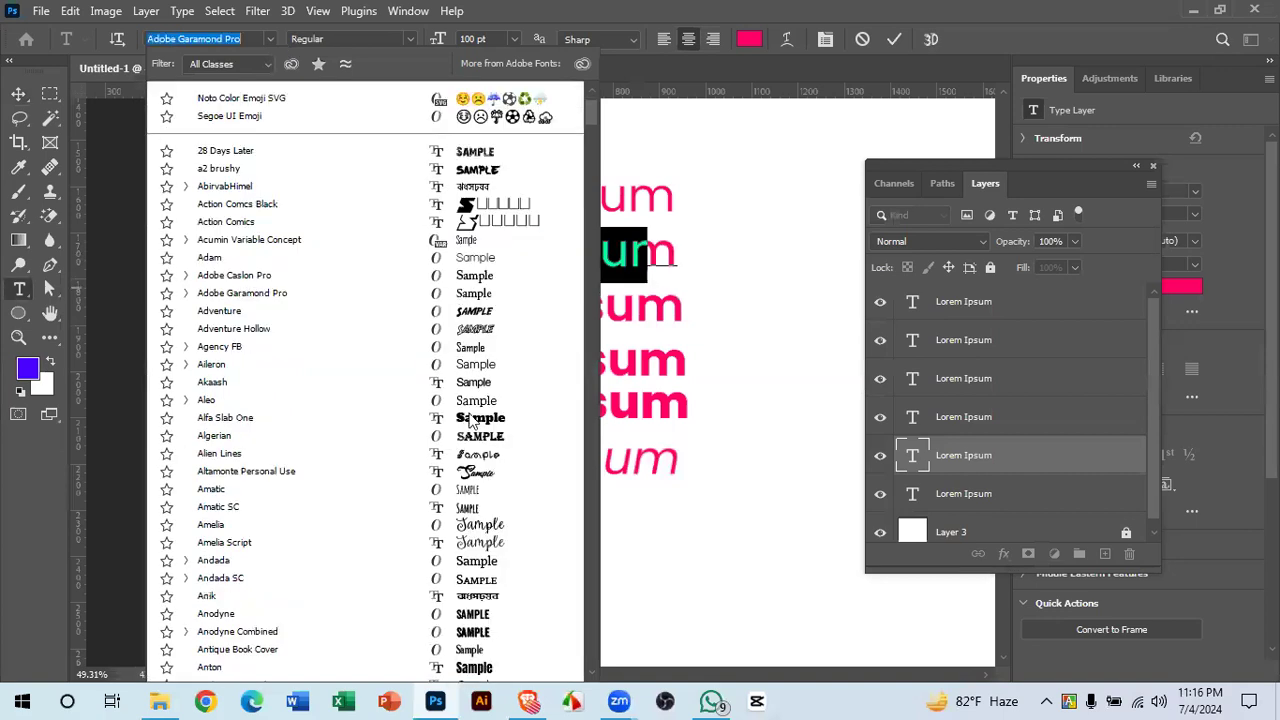
scroll(470, 425, "down", 10)
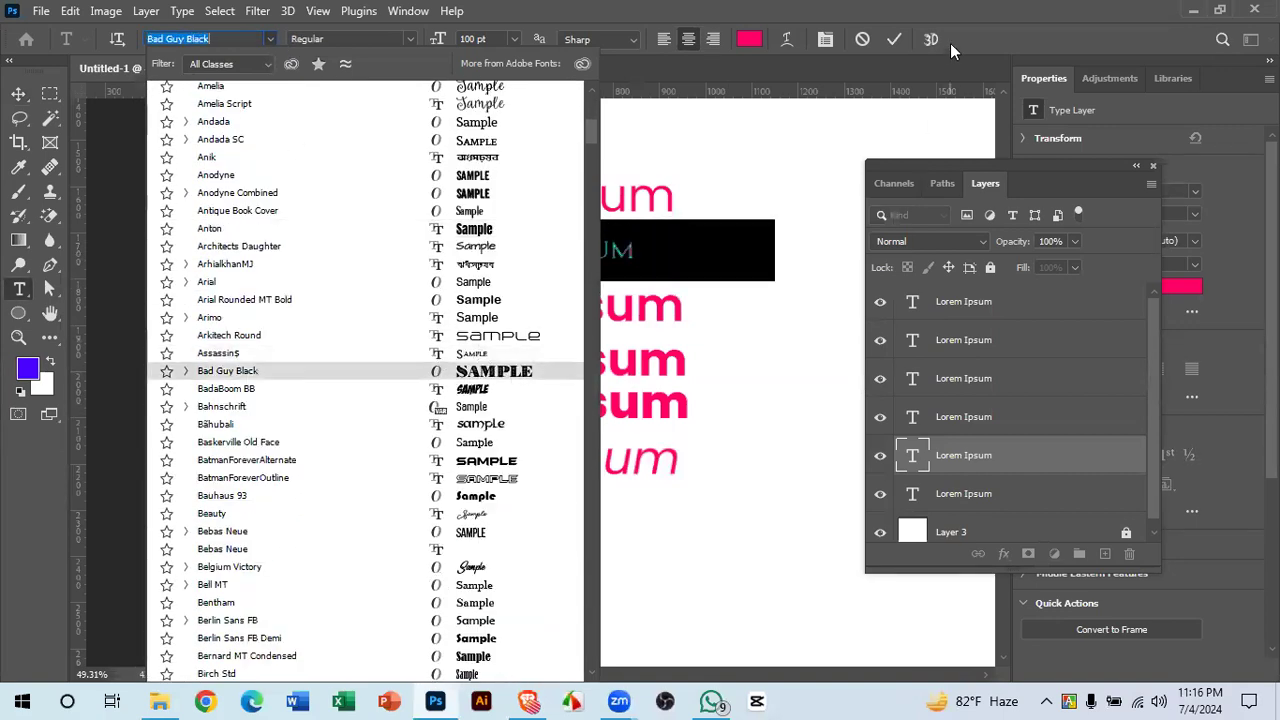
left_click(888, 39)
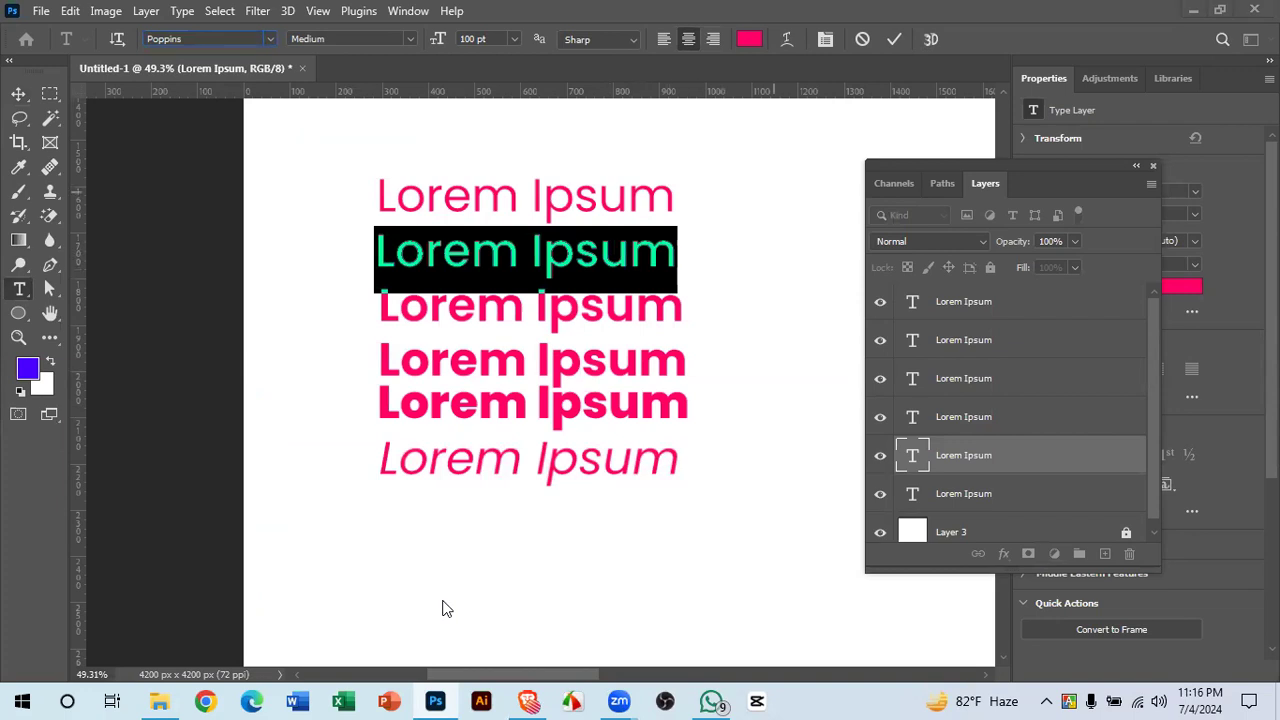
- Switch to the Brave browser and load the classwork page for CMBD-247 Graphic Design in a new tab
left_click(538, 696)
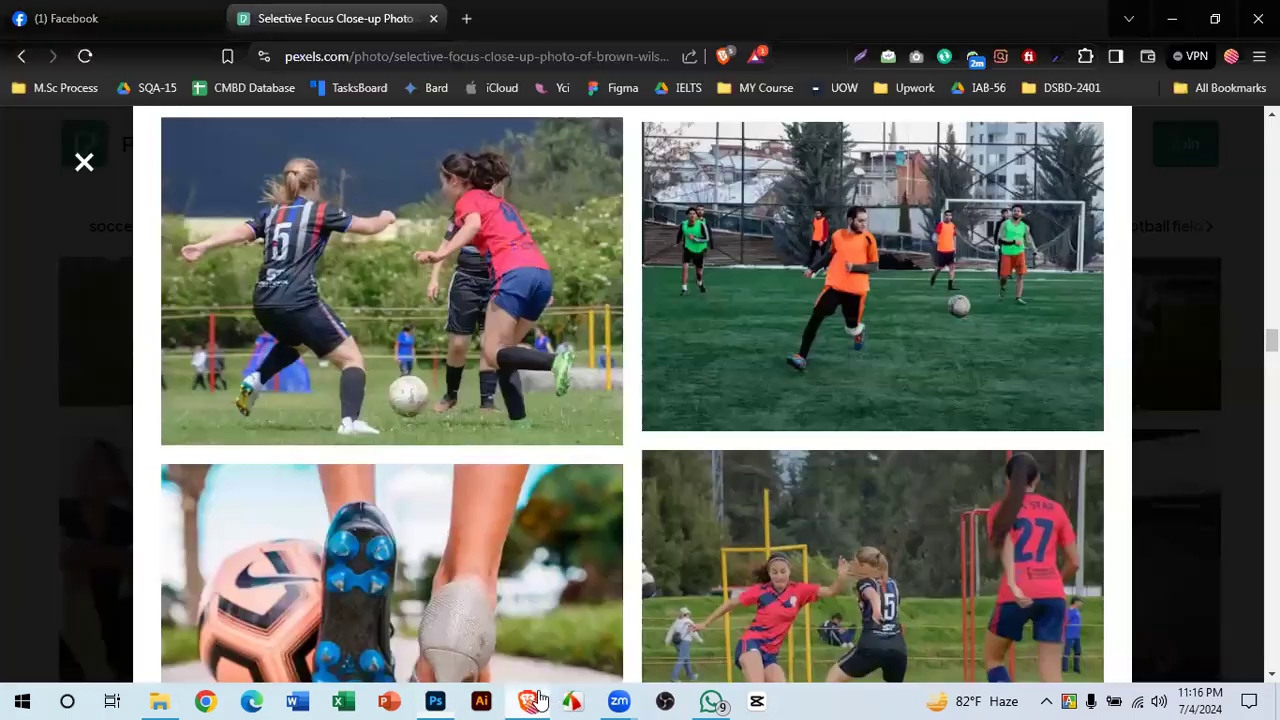
left_click(467, 19)
type("247")
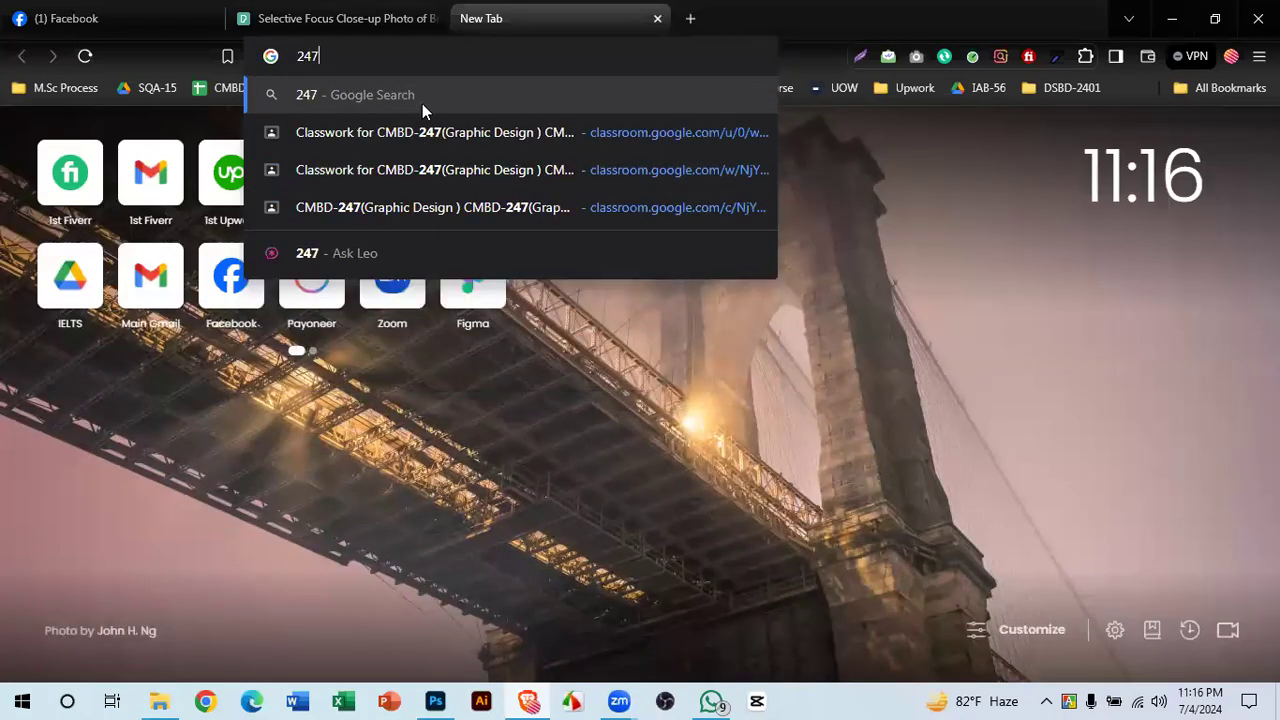
left_click(423, 135)
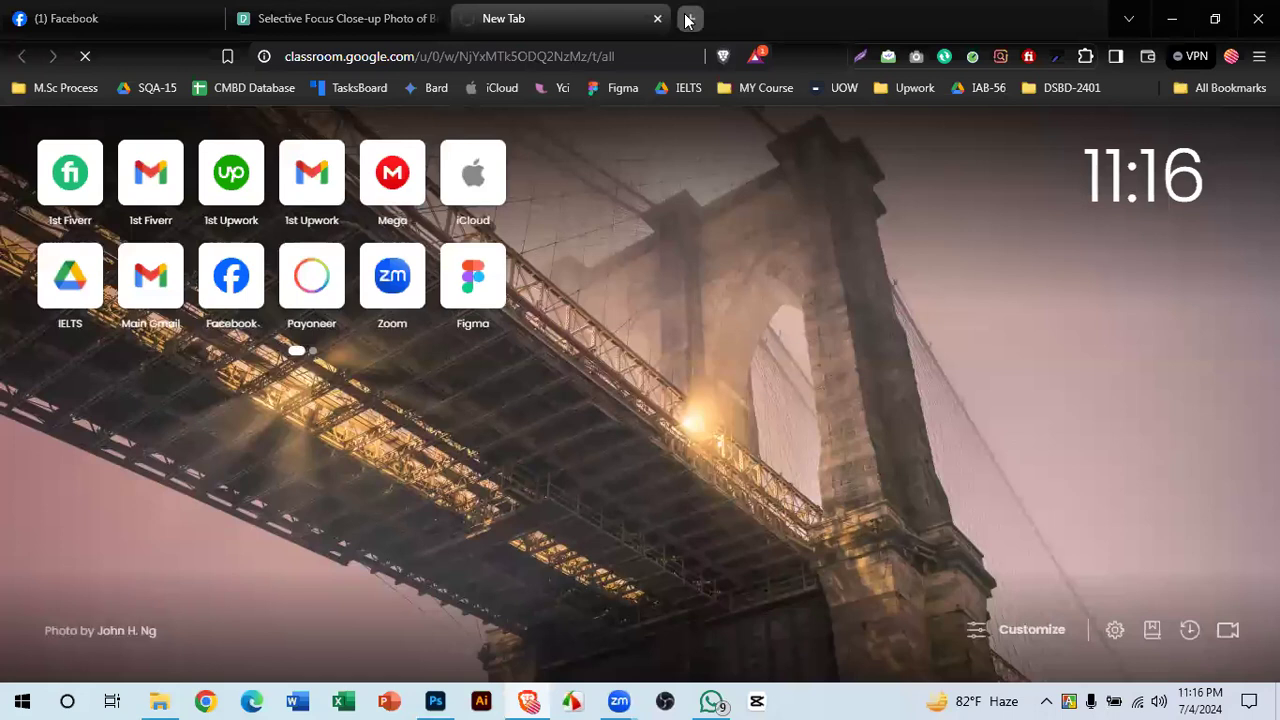
- Search the web for 268 in another new browser tab
left_click(688, 19)
type("268")
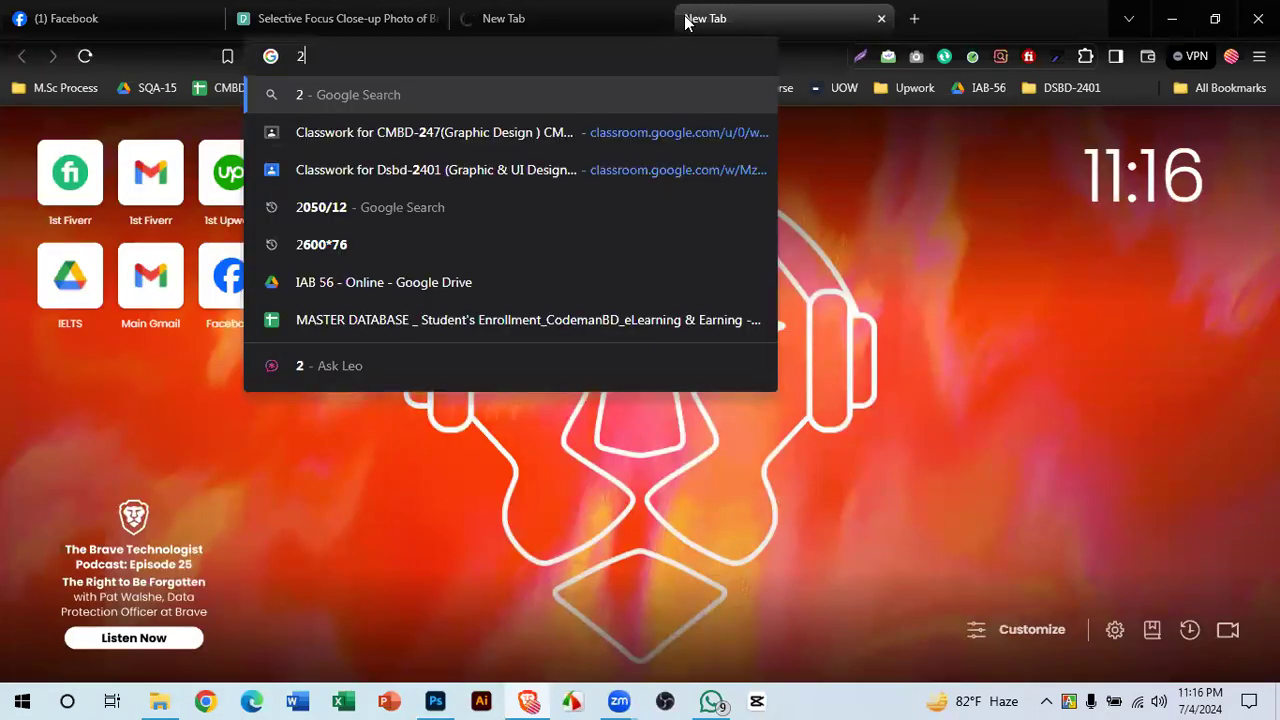
key("Return")
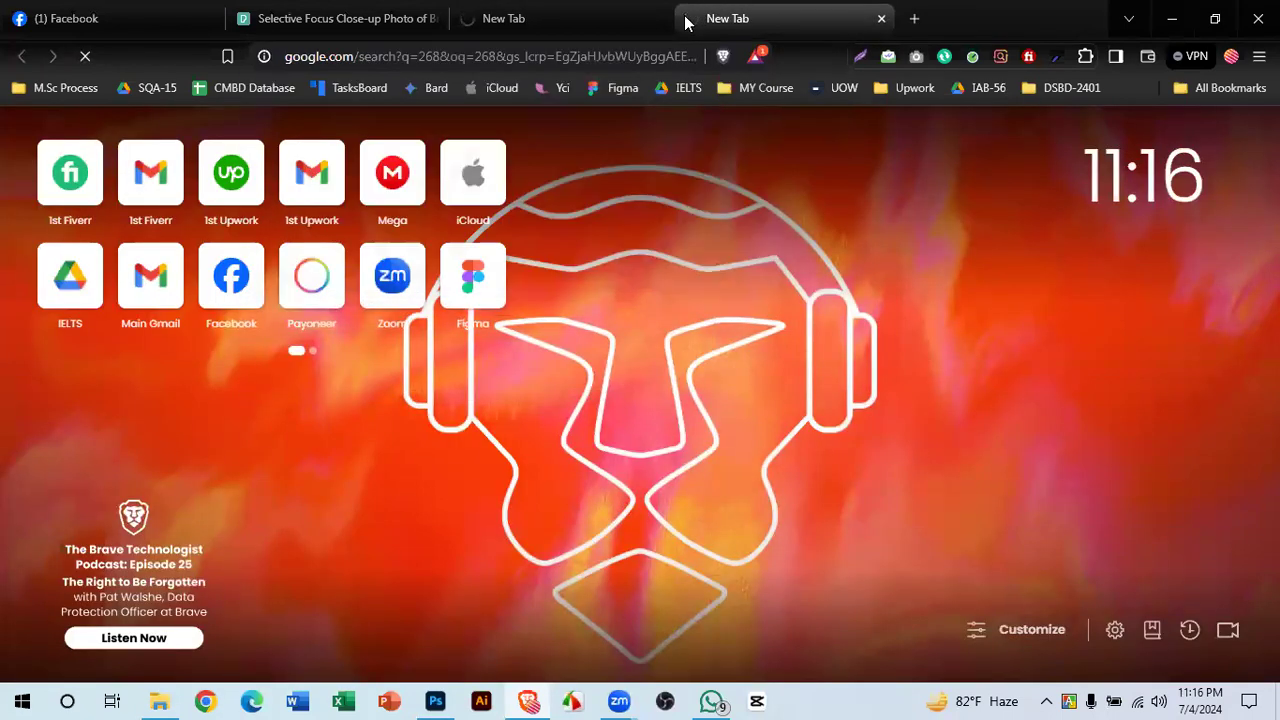
left_click(550, 14)
left_click(700, 14)
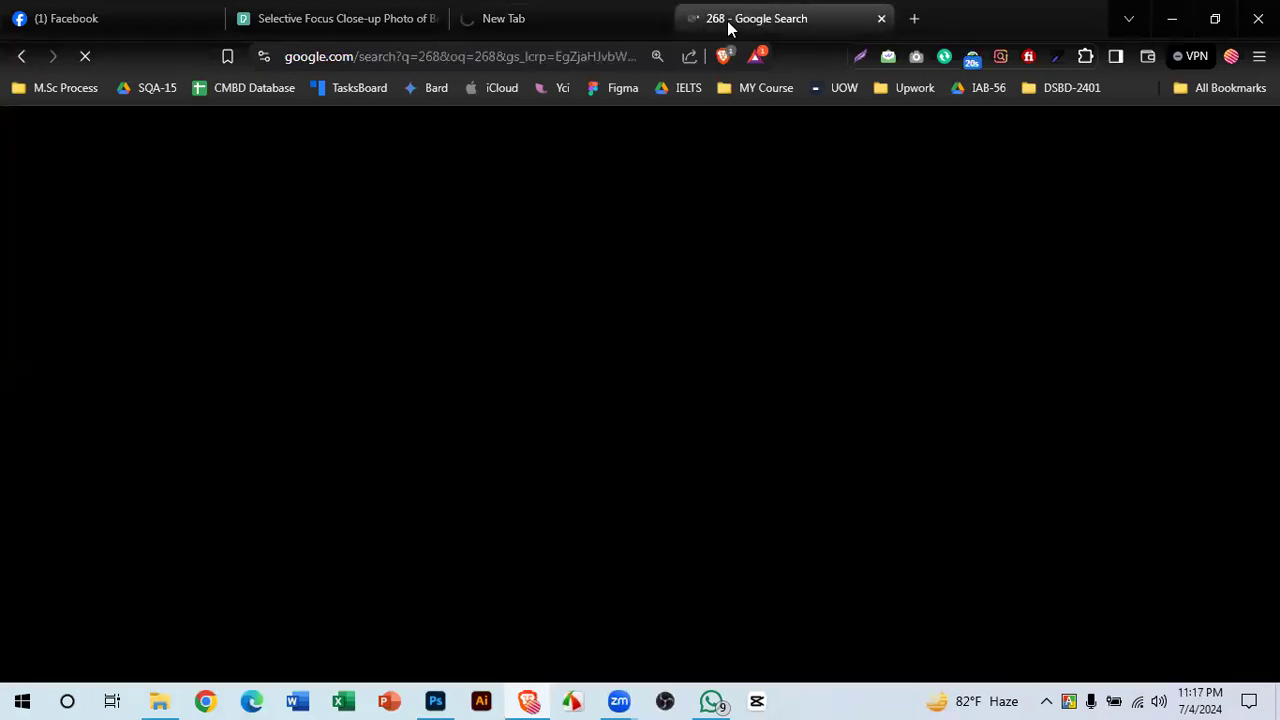
left_click(614, 24)
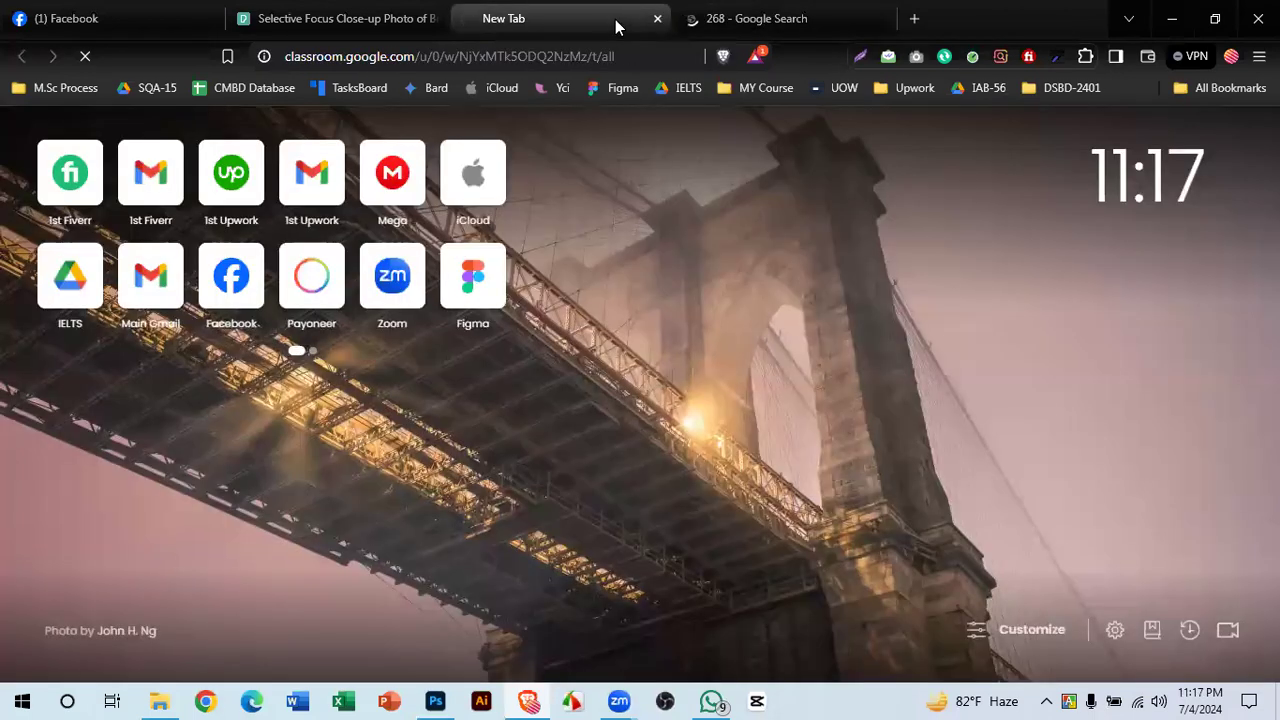
left_click(775, 12)
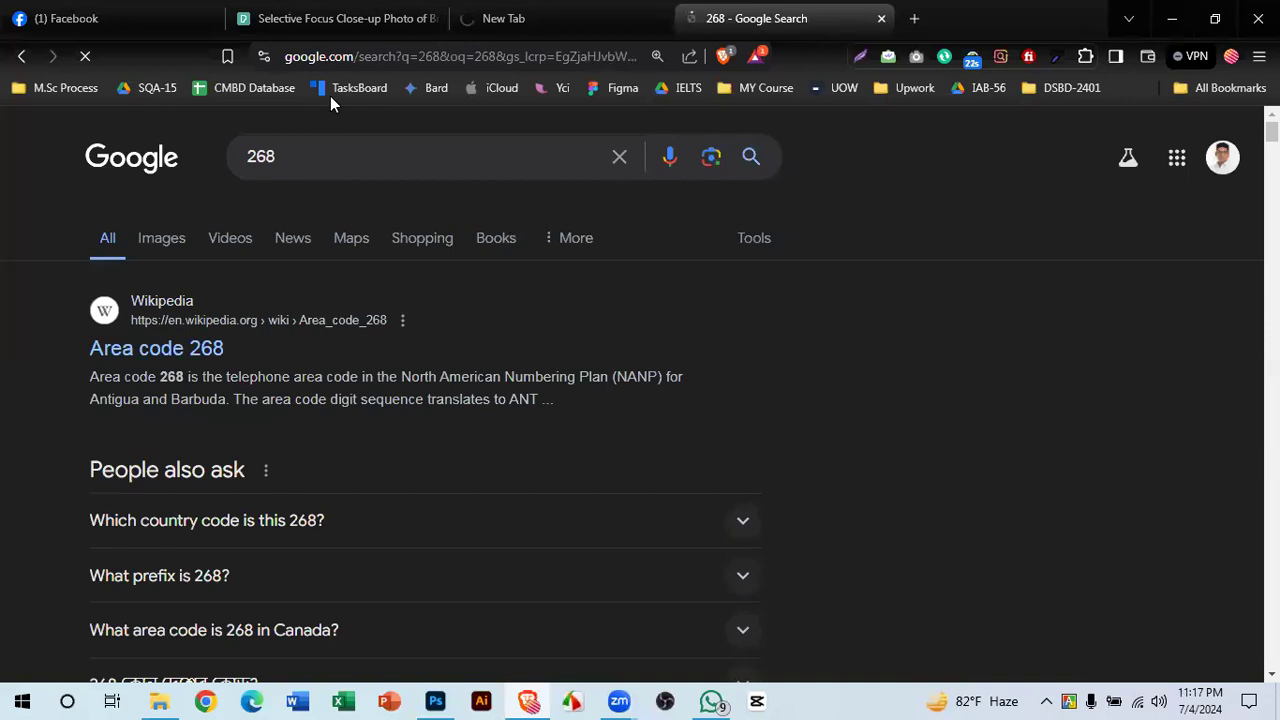
- Load the classwork page for CMBD-268 Graphic Design from the 268 search tab and check whether both classroom pages open
left_click(386, 62)
type("268")
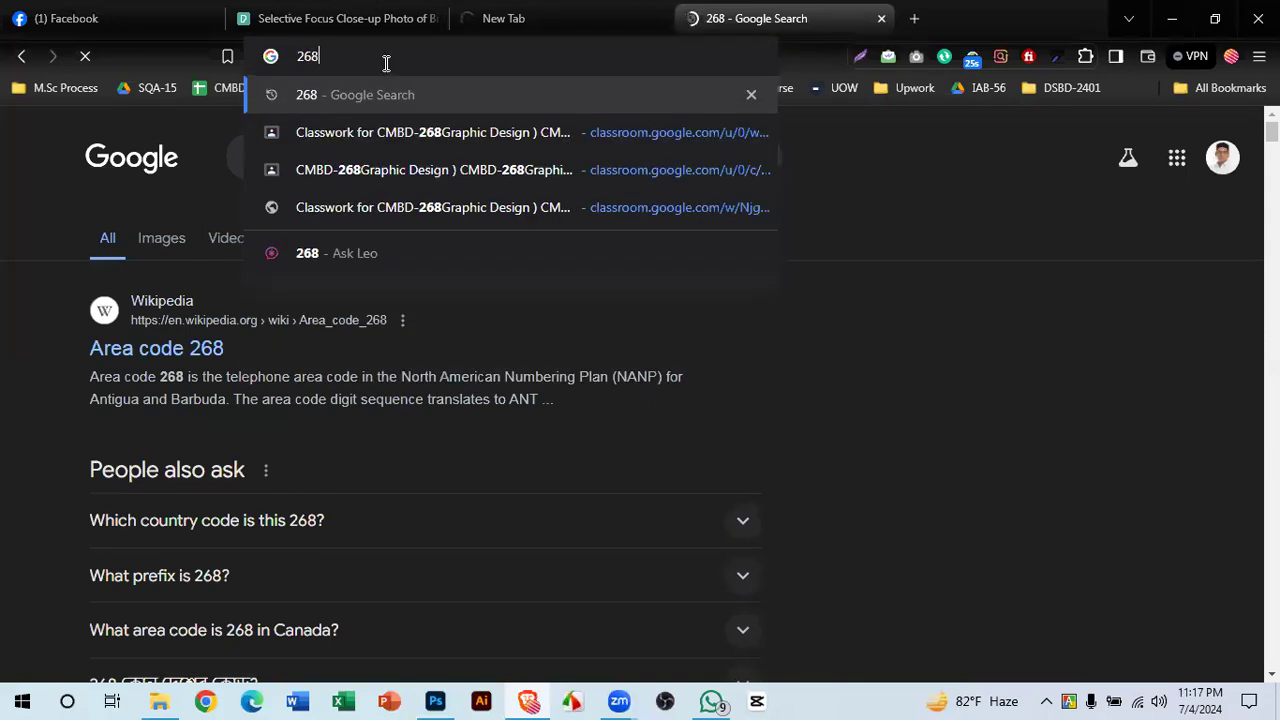
left_click(448, 118)
left_click(557, 12)
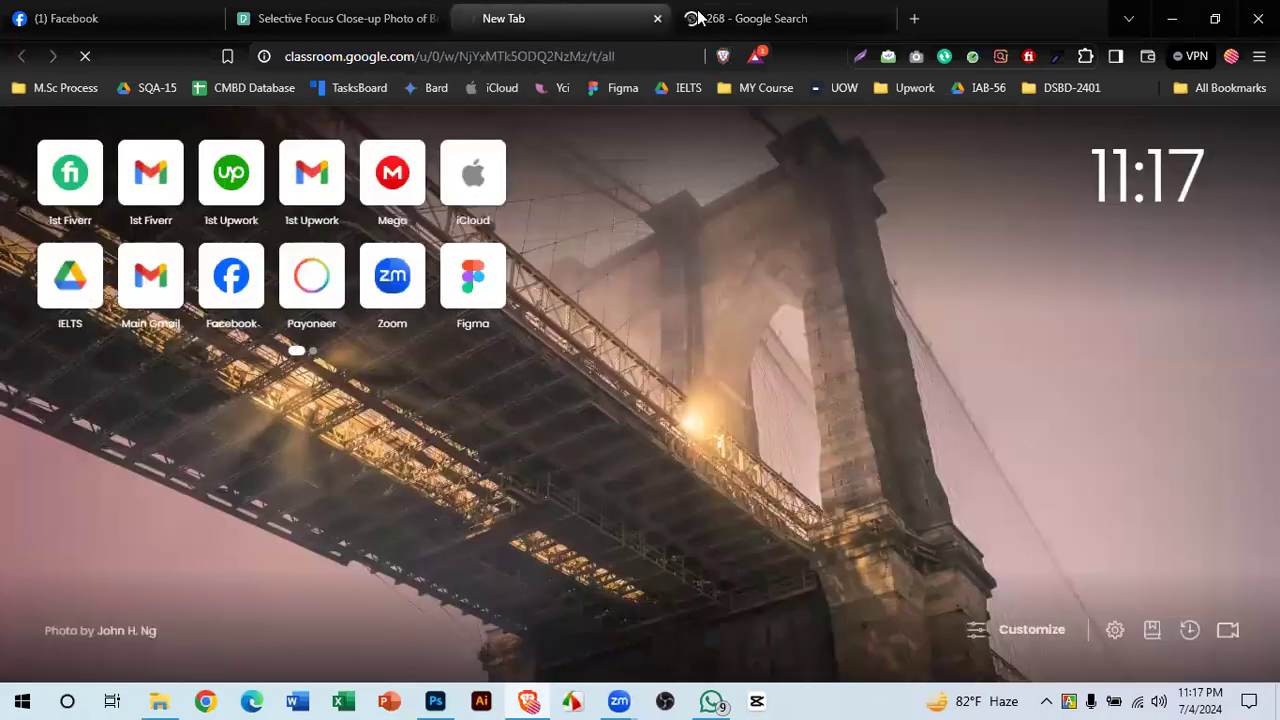
left_click(750, 14)
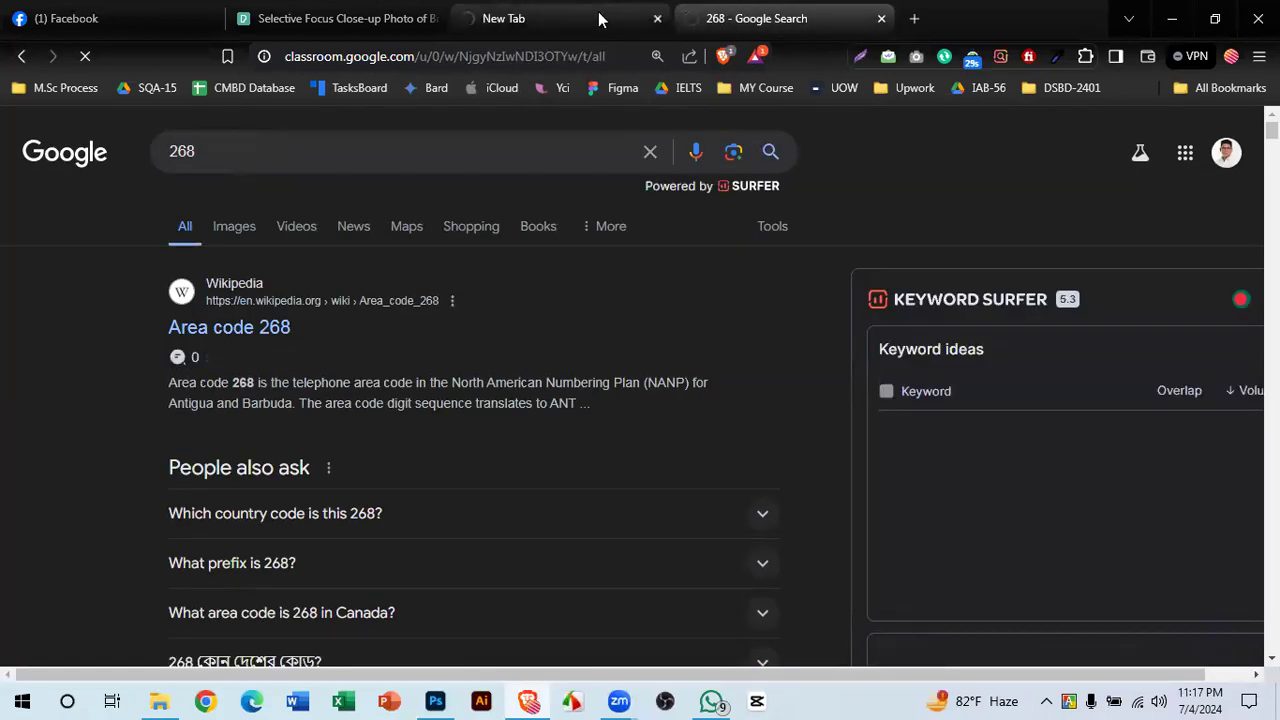
left_click(600, 18)
left_click(757, 14)
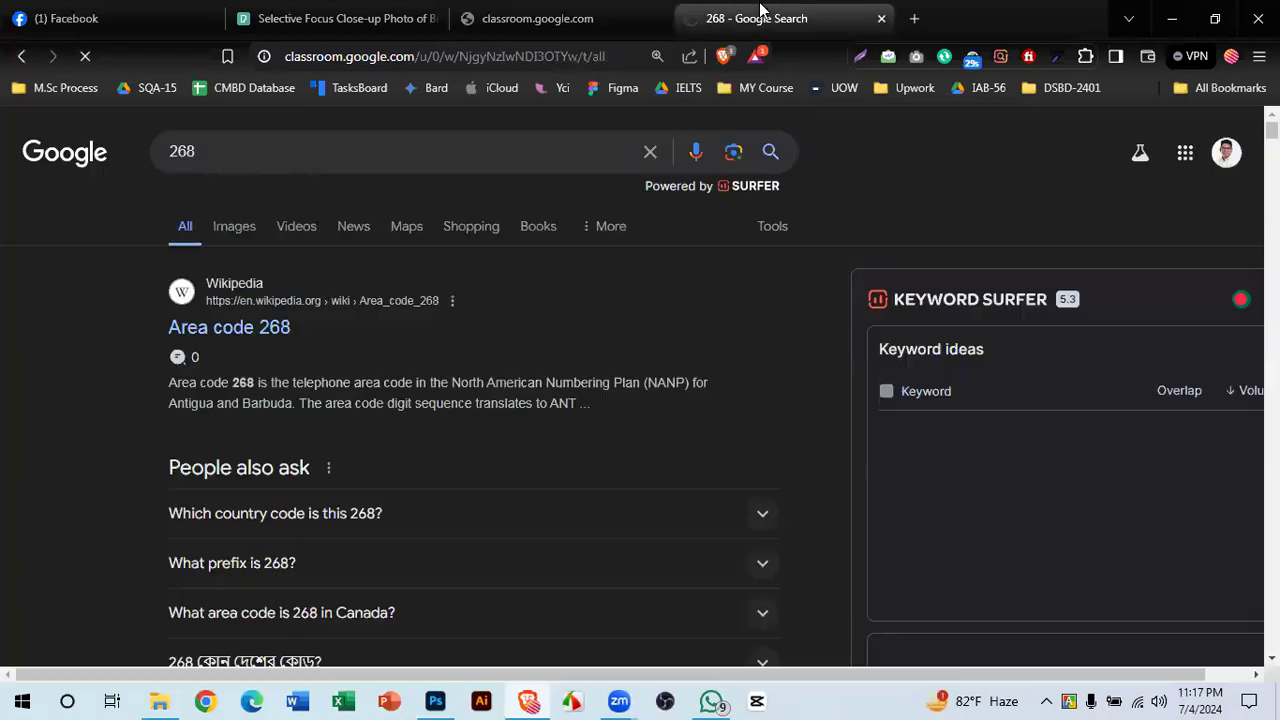
left_click(565, 18)
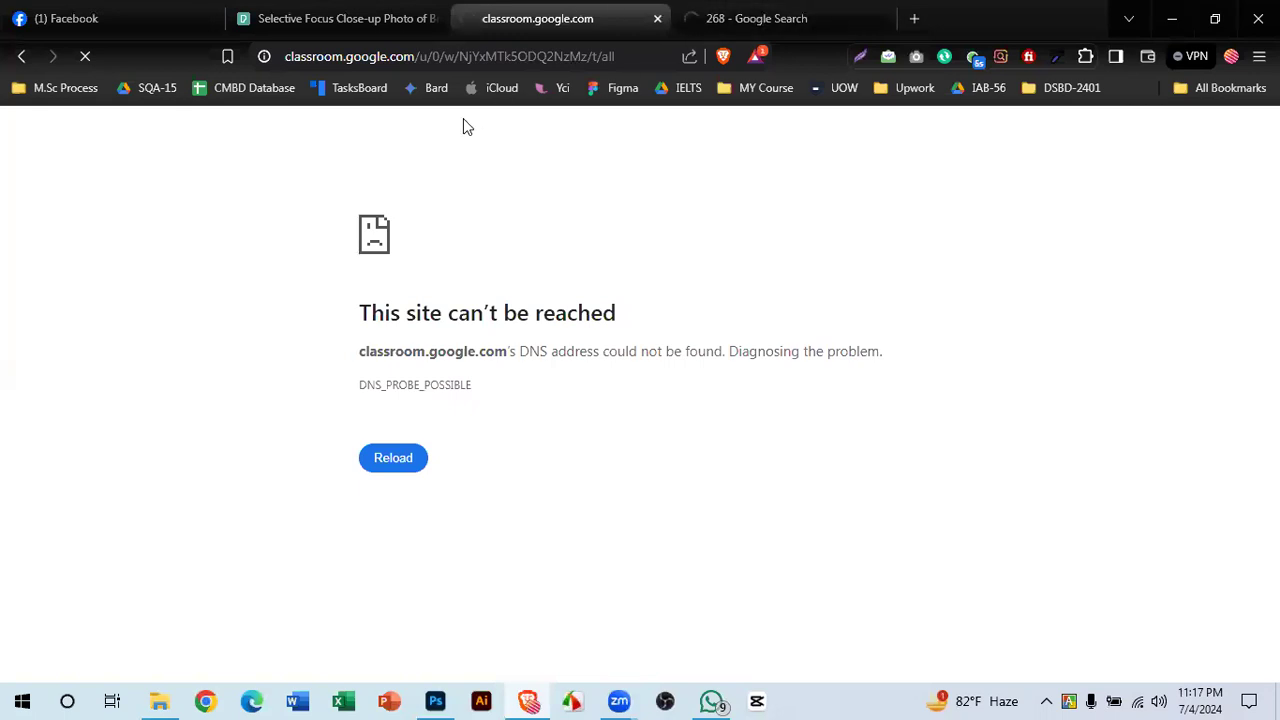
left_click(352, 8)
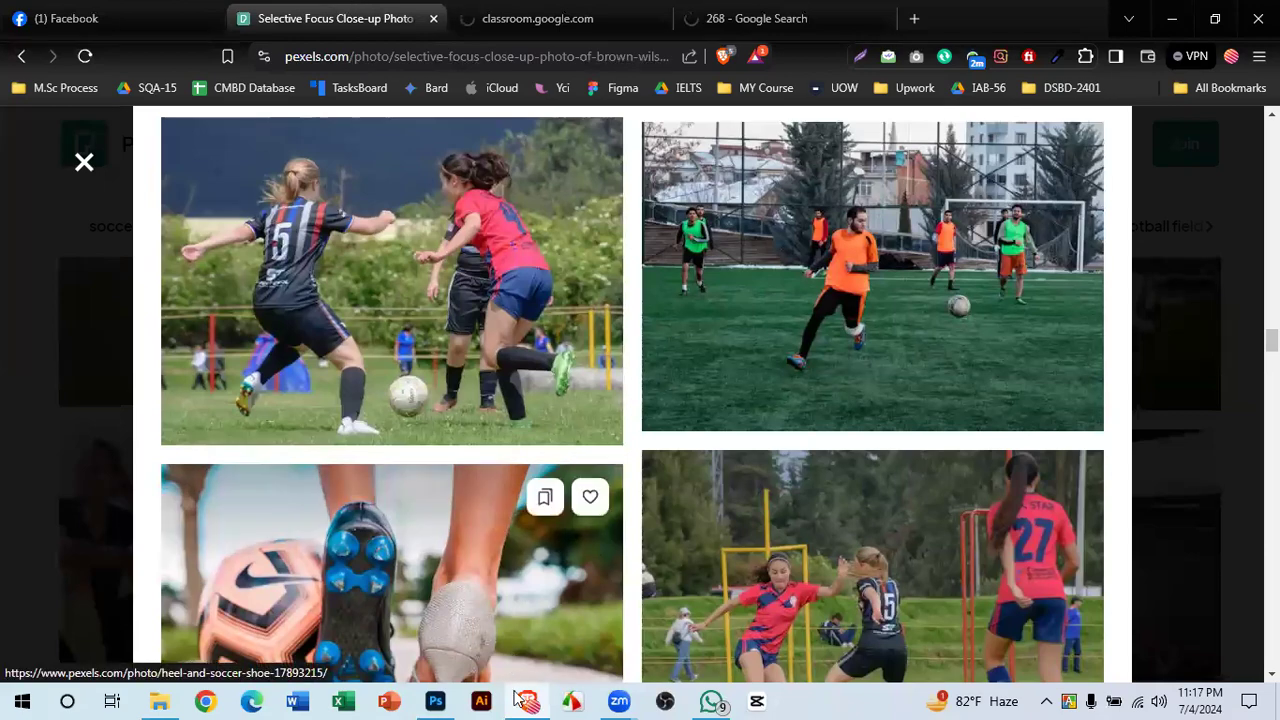
- Switch back to Photoshop, commit the text edit on the second "Lorem Ipsum" line, and activate the Move tool
left_click(435, 701)
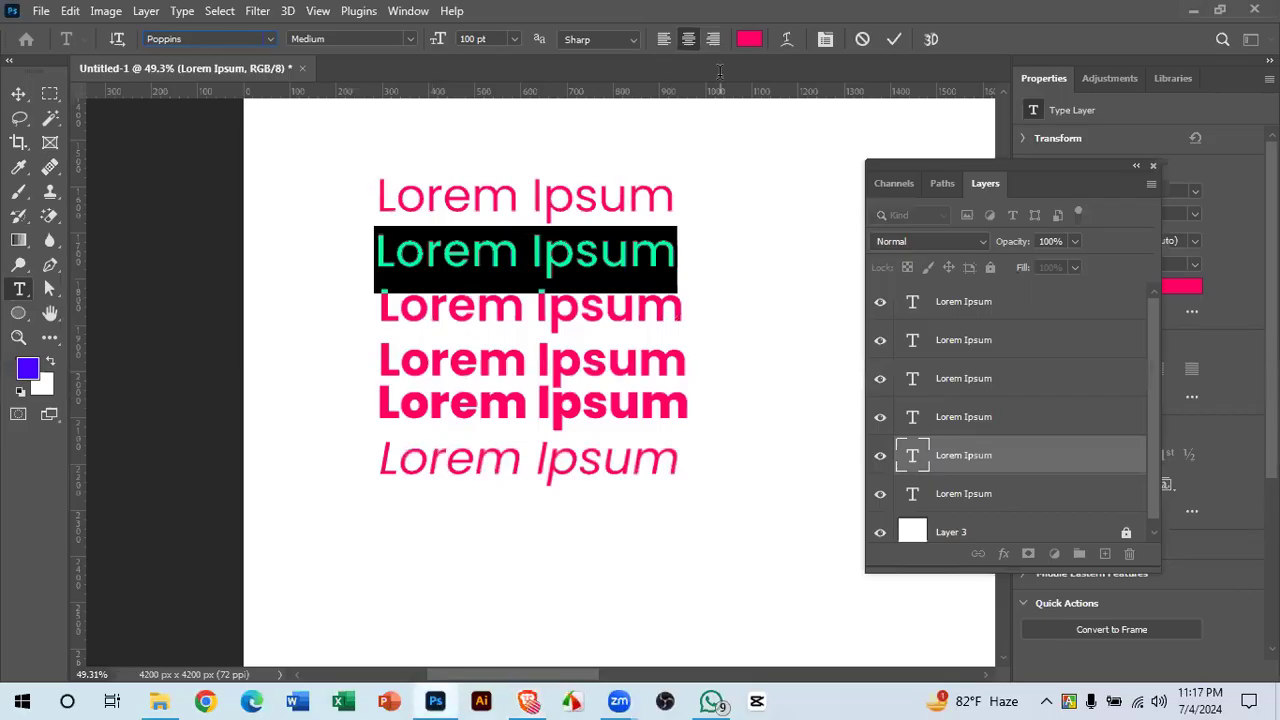
left_click(892, 38)
key("v")
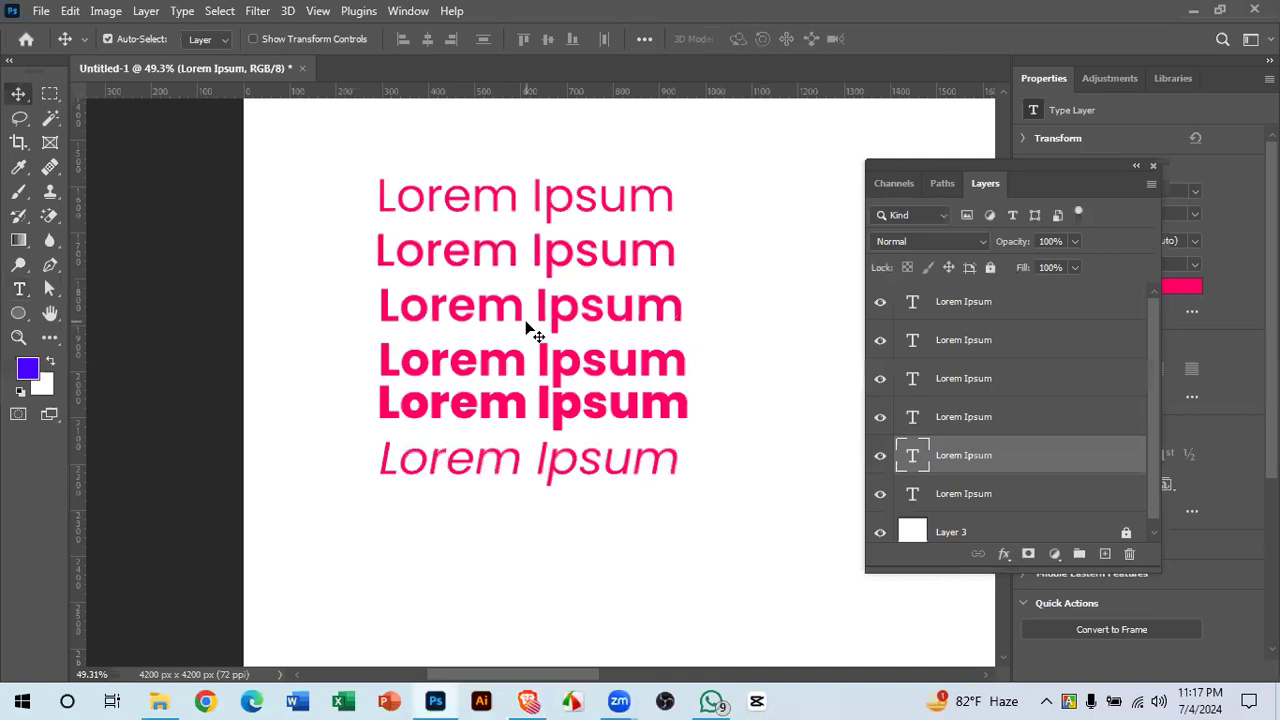
- Select the second "Lorem Ipsum" line's text, show the Paragraph settings, and close them again
key("ctrl+minus")
key("ctrl+minus")
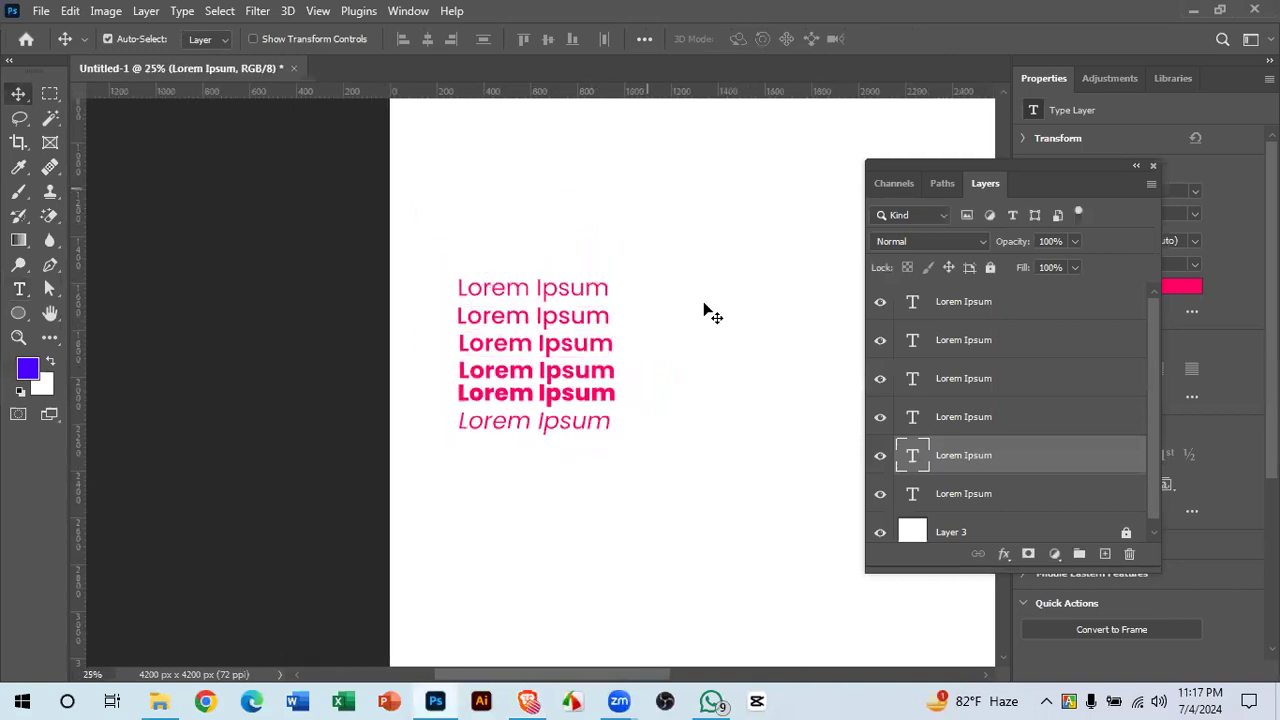
double_click(590, 318)
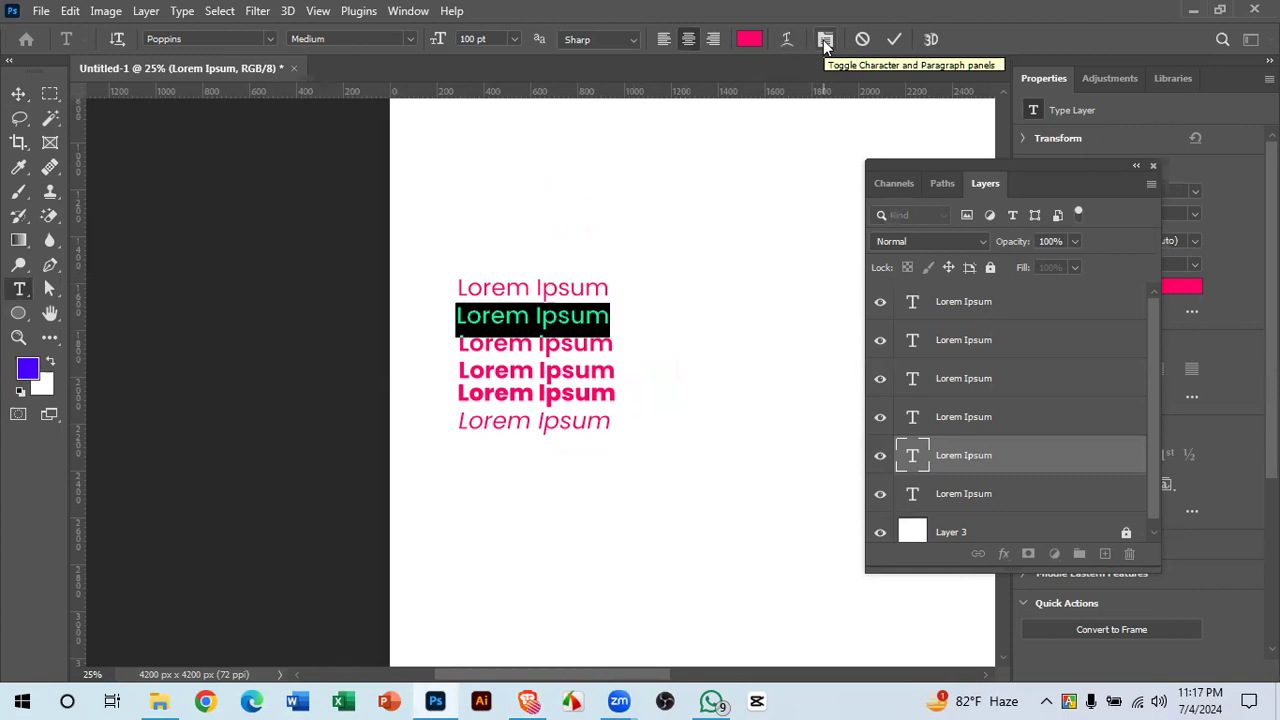
left_click(408, 11)
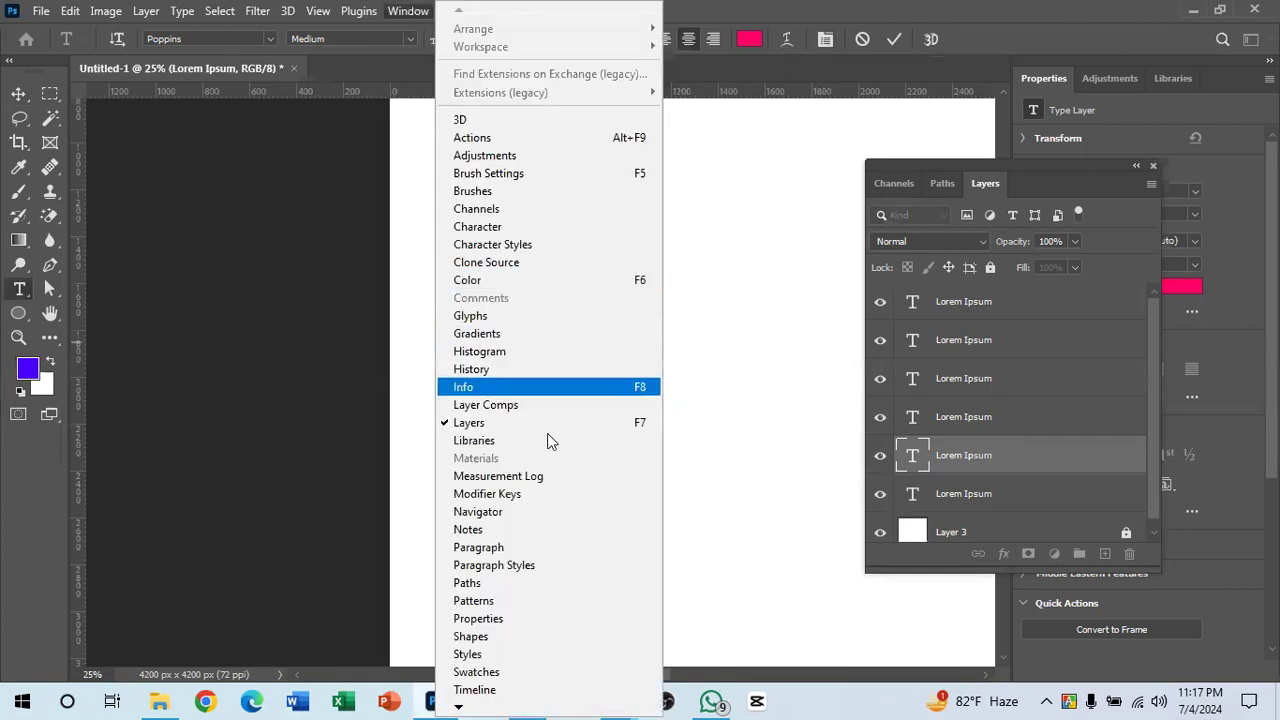
left_click(516, 549)
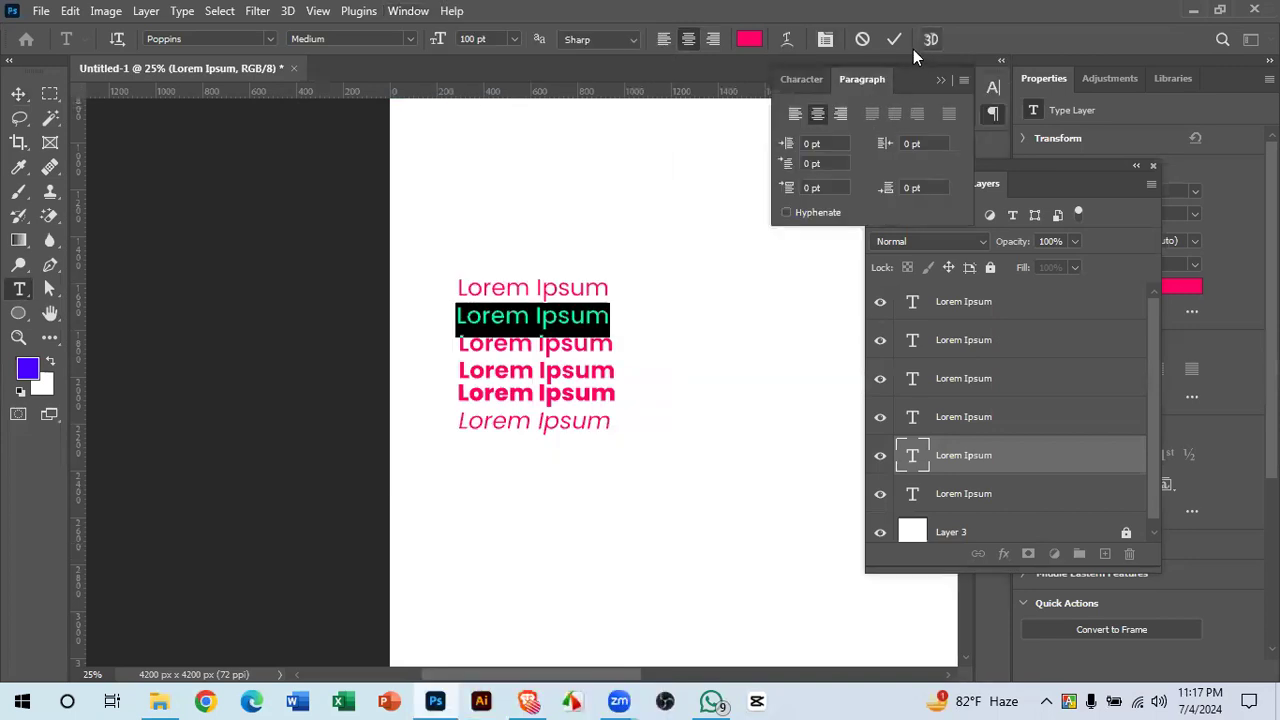
left_click(962, 80)
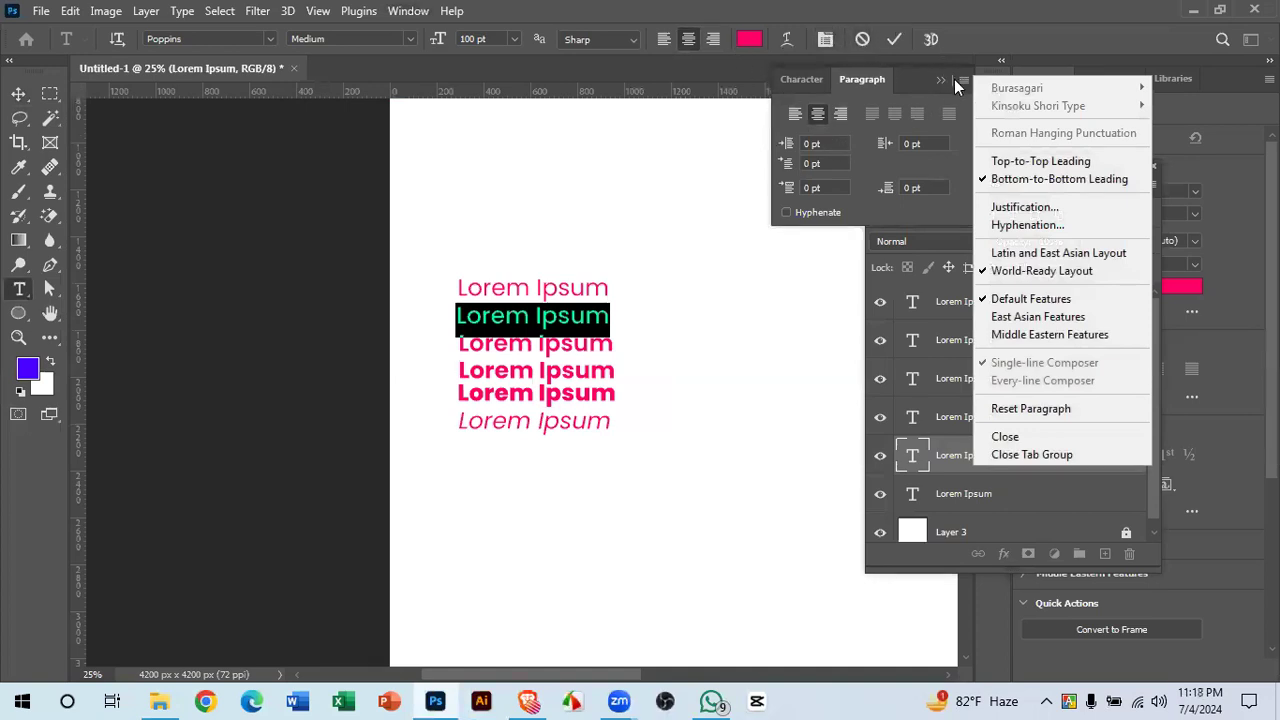
left_click(1005, 436)
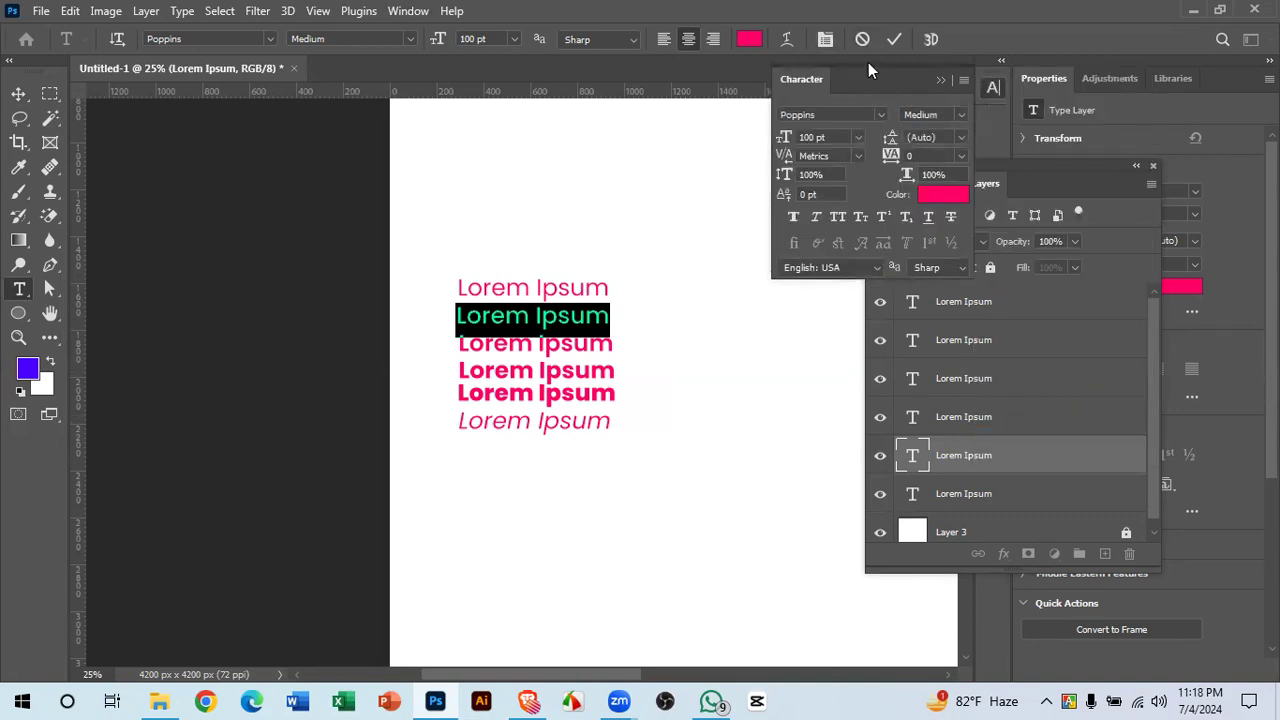
- Show the Character and Paragraph panels together, leave the Character settings displayed, and commit the text edit
left_click(828, 43)
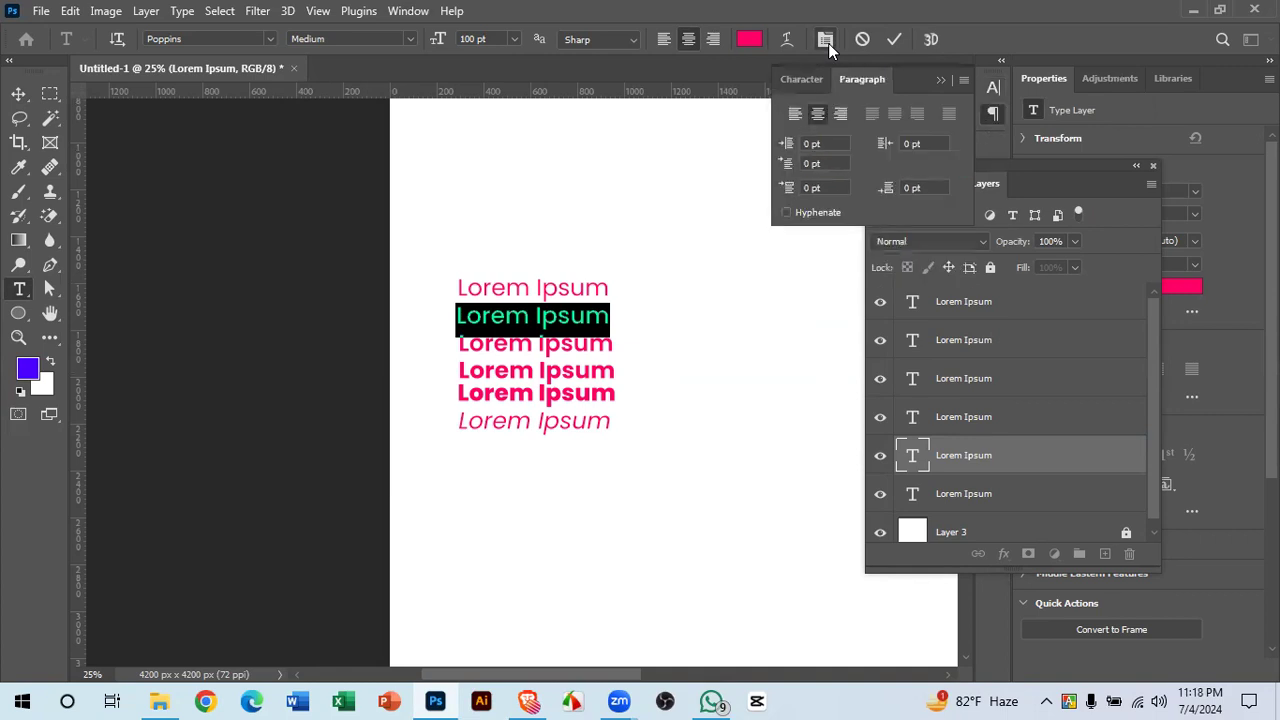
left_click(828, 43)
left_click(828, 43)
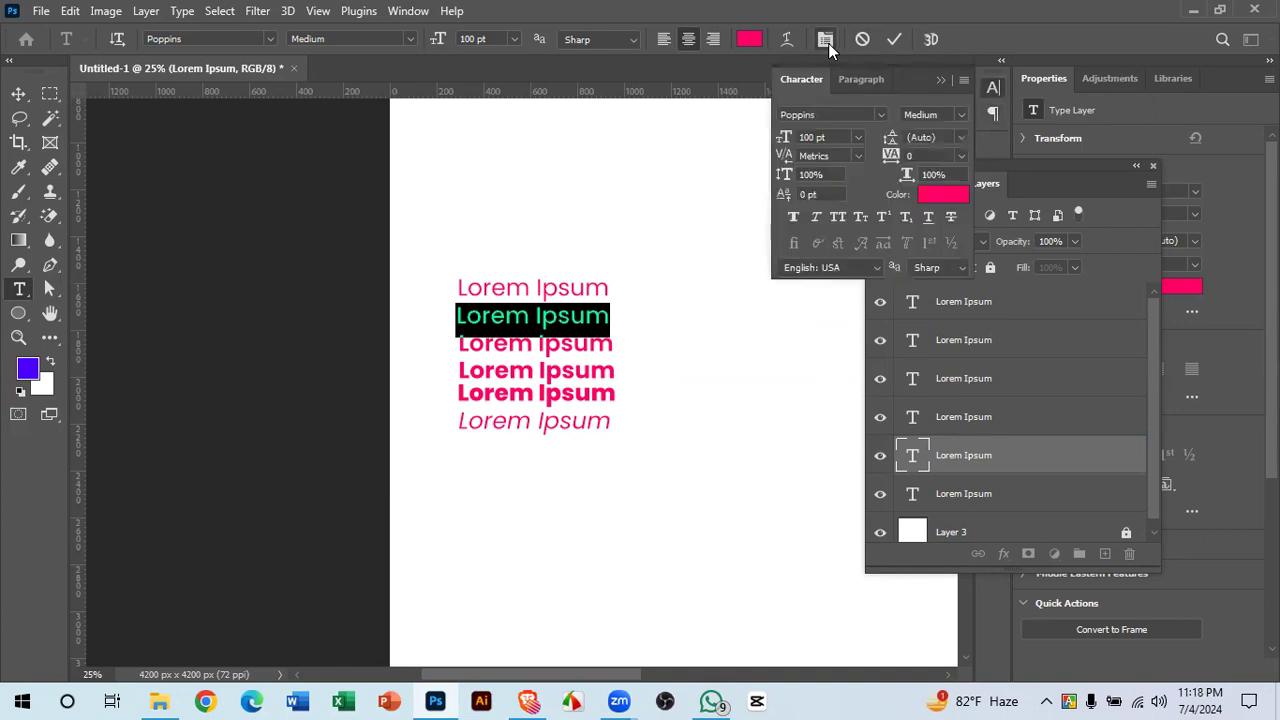
left_click(810, 75)
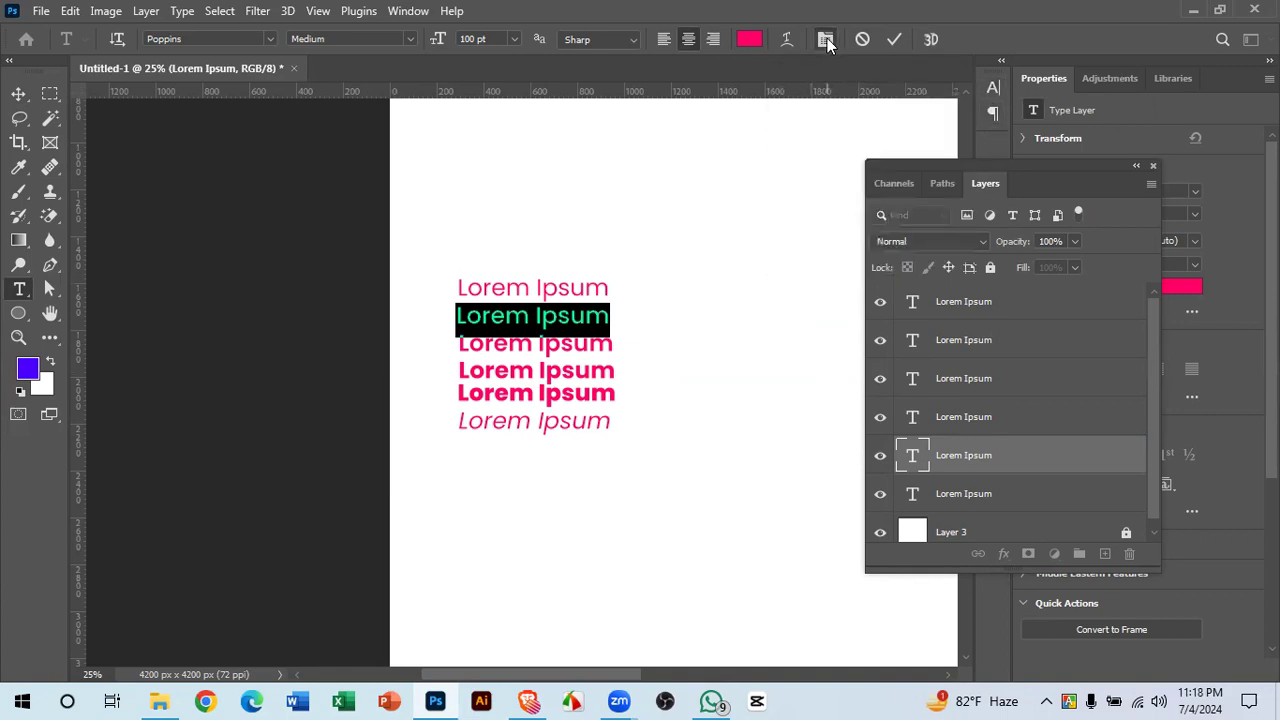
left_click(826, 39)
left_click(859, 79)
left_click(798, 80)
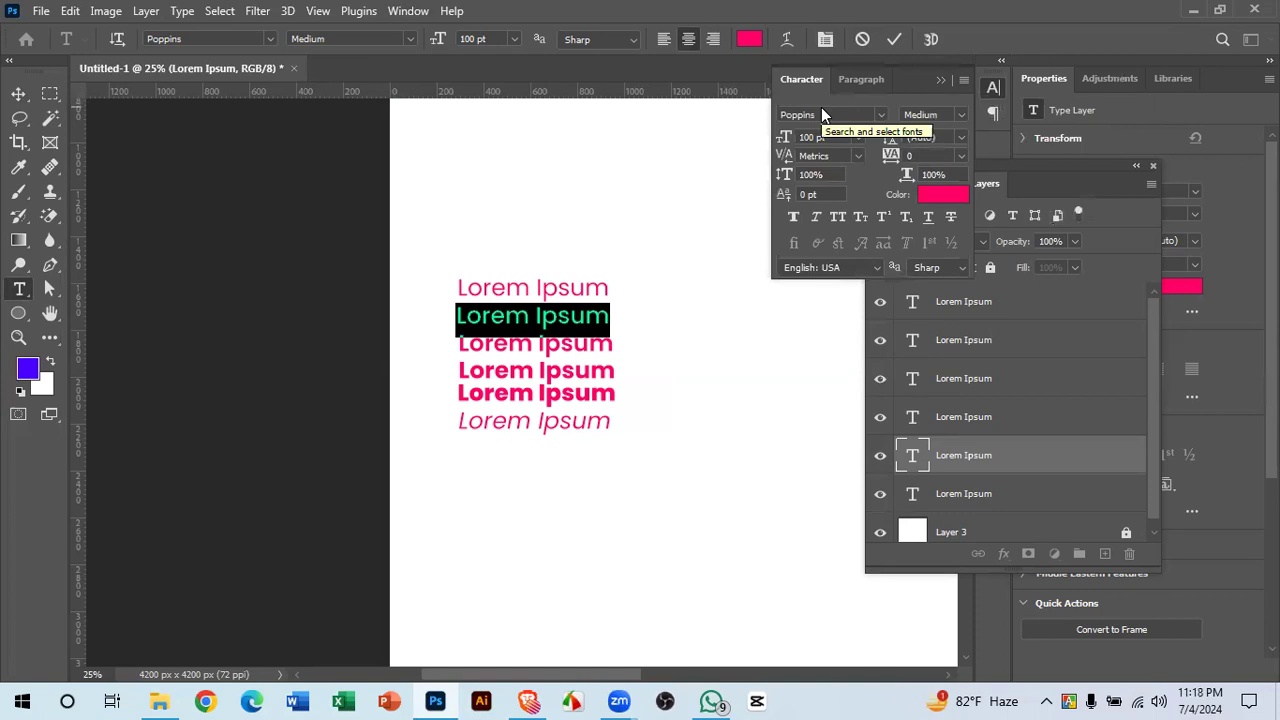
left_click(892, 42)
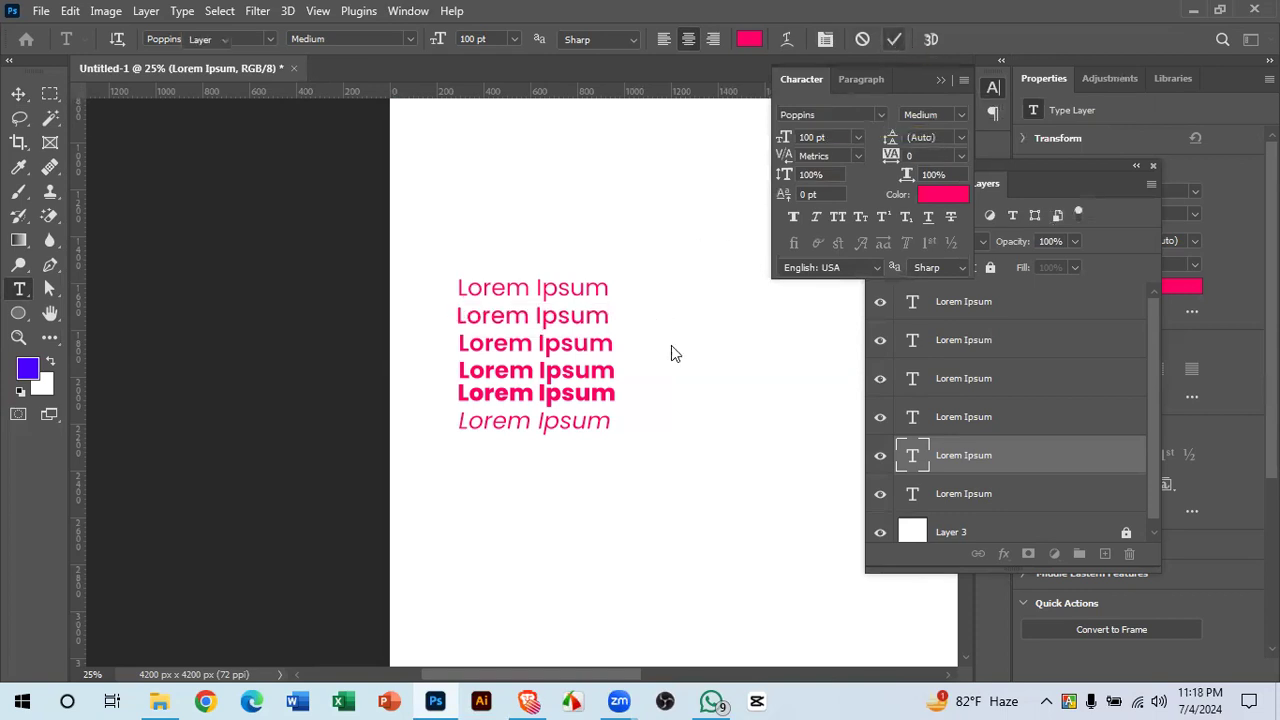
- Delete every "Lorem Ipsum" line except the ExtraBold one
key("v")
left_click_drag(643, 389, 551, 449)
key("Delete")
left_click_drag(505, 369, 554, 320)
left_click_drag(502, 338, 550, 301)
key("Delete")
key("Delete")
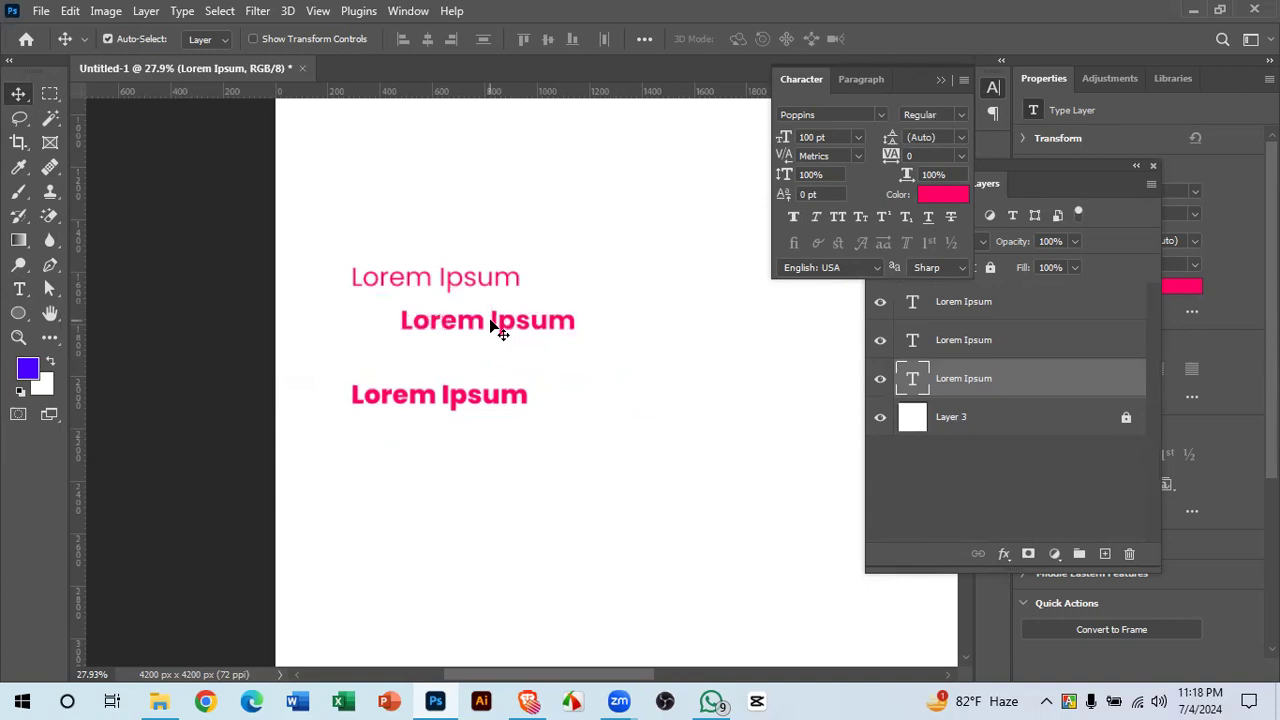
left_click(491, 323)
key("Delete")
key("Delete")
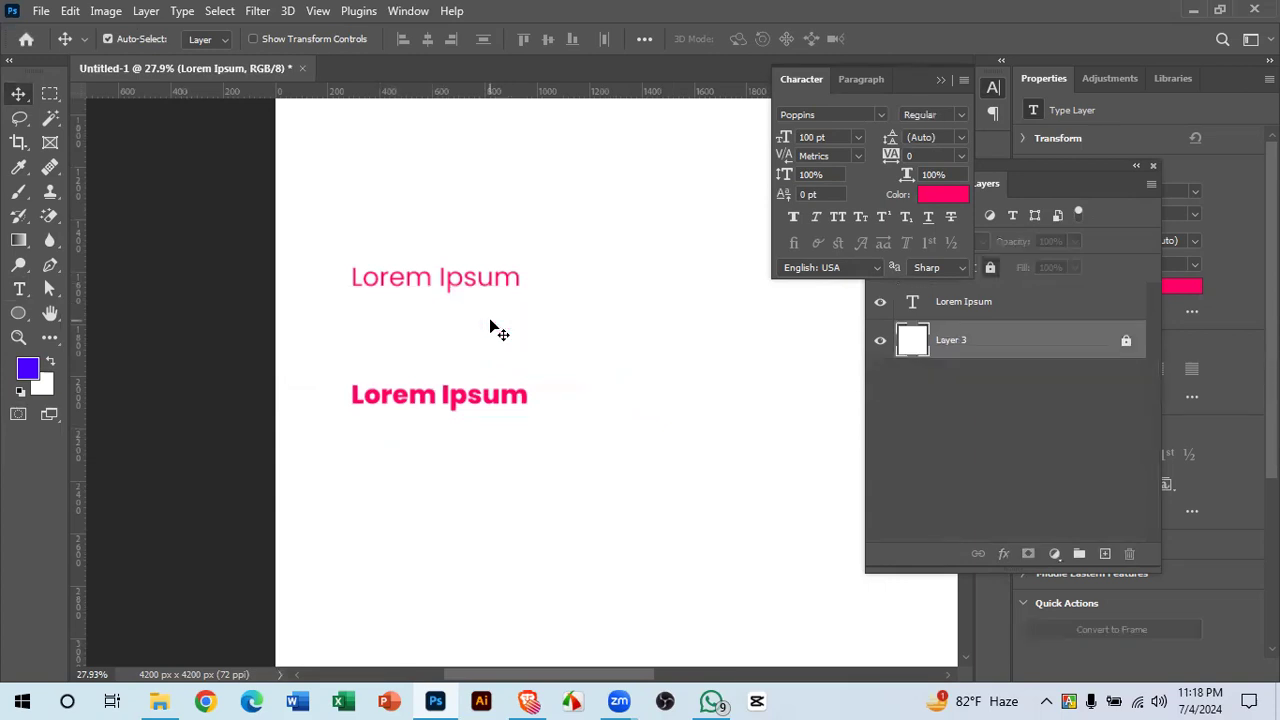
- Move the remaining ExtraBold "Lorem Ipsum" line slightly up and to the right on the canvas
left_click(510, 385)
left_click_drag(519, 397, 562, 352)
left_click_drag(520, 414, 386, 423)
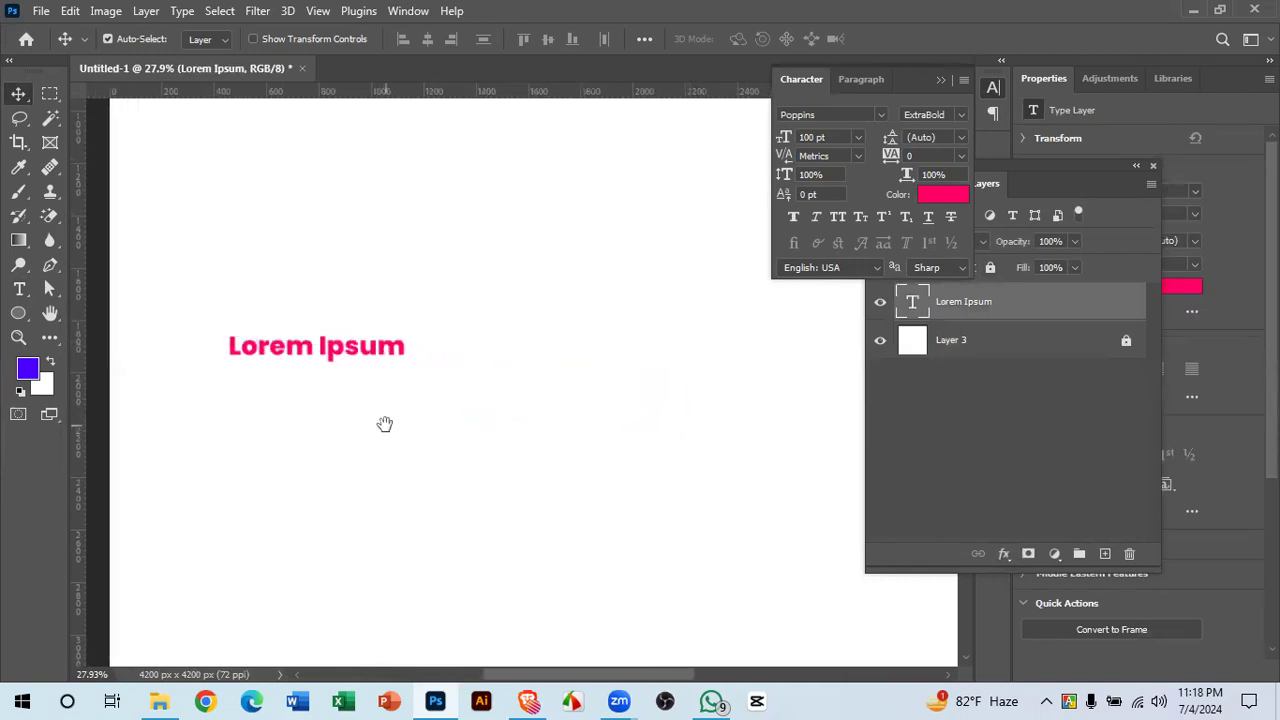
- Detach the Character and Paragraph panel group, and place it beside the Layers panel so the two do not overlap
left_click_drag(908, 82, 718, 188)
left_click_drag(1055, 174, 1137, 221)
left_click_drag(700, 175, 842, 200)
left_click_drag(303, 426, 383, 389)
left_click_drag(416, 343, 476, 329)
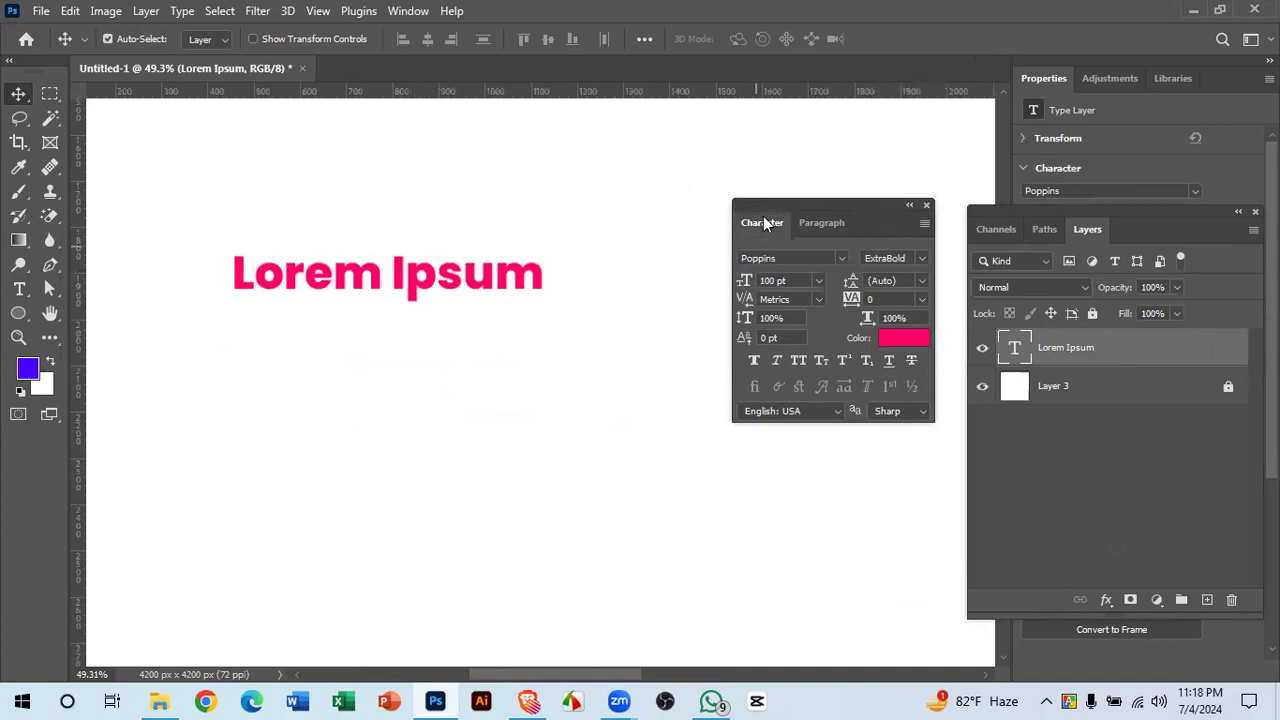
- Open the "Lorem Ipsum" text for editing and examine its letter spacing by highlighting it and placing the text cursor between letters
double_click(400, 286)
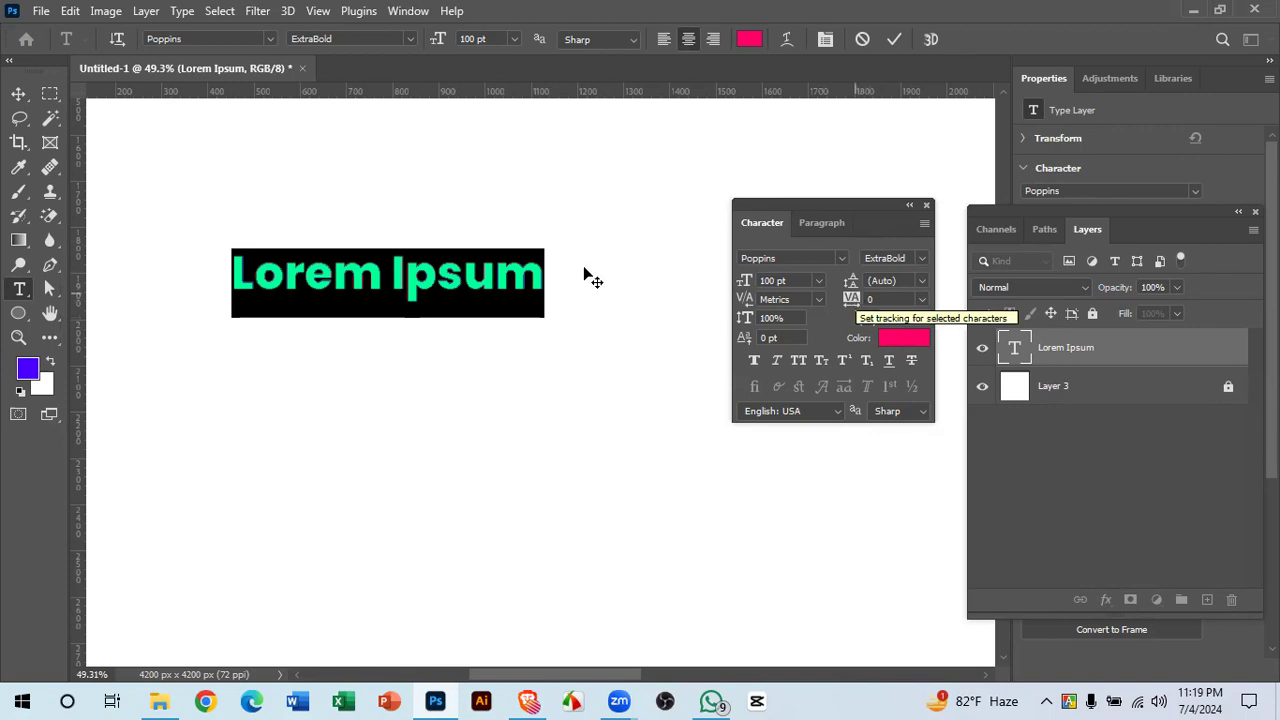
left_click(253, 279)
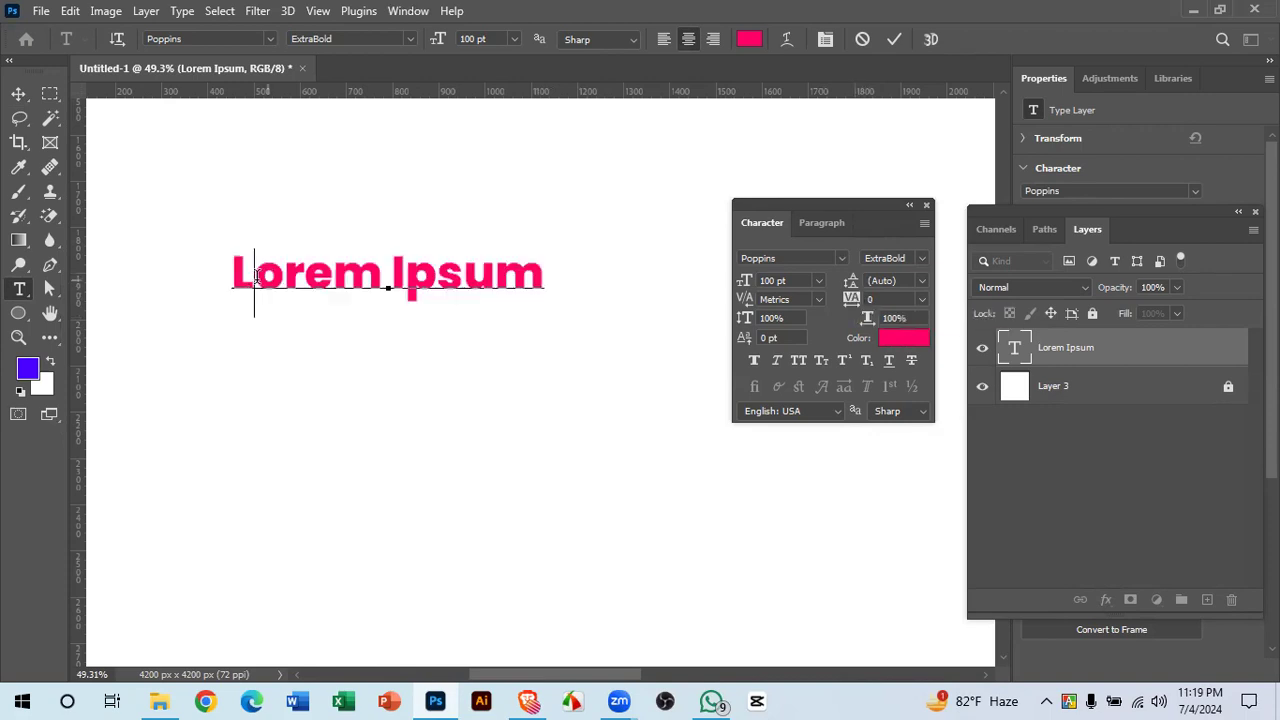
left_click_drag(238, 278, 248, 276)
left_click(256, 272)
left_click(306, 272)
left_click(233, 275)
left_click_drag(319, 284, 532, 284)
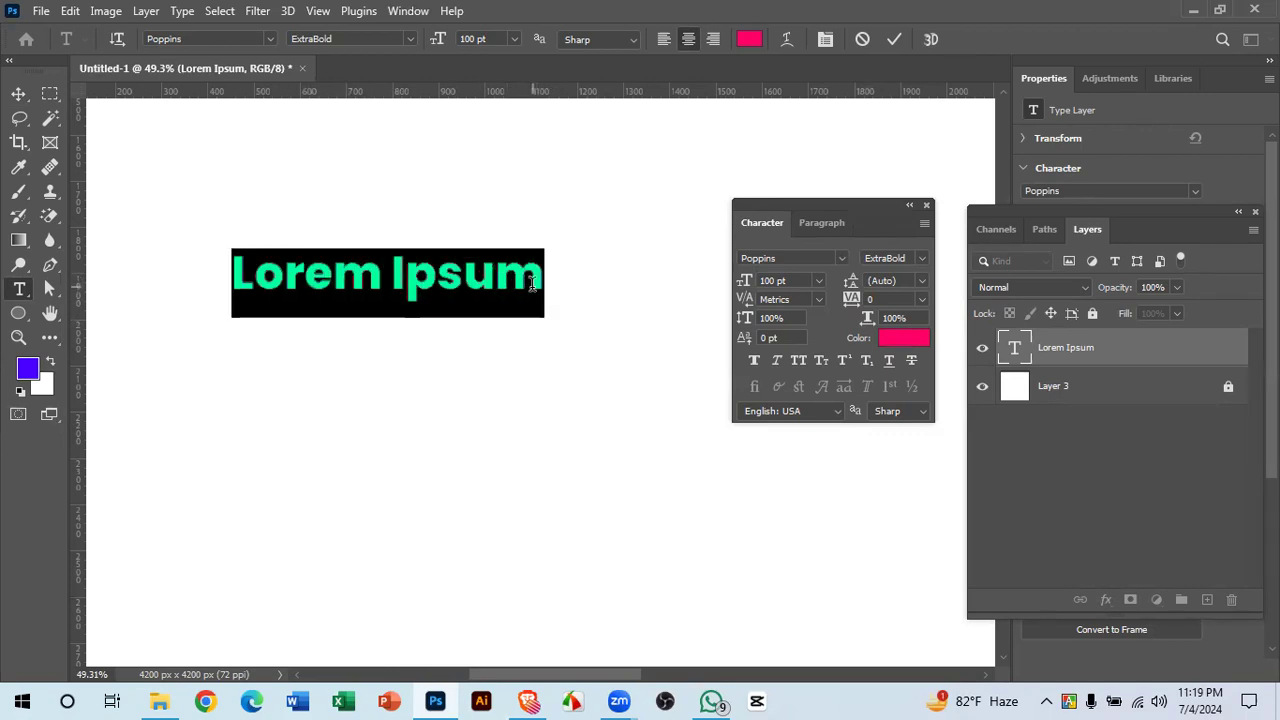
left_click(527, 279)
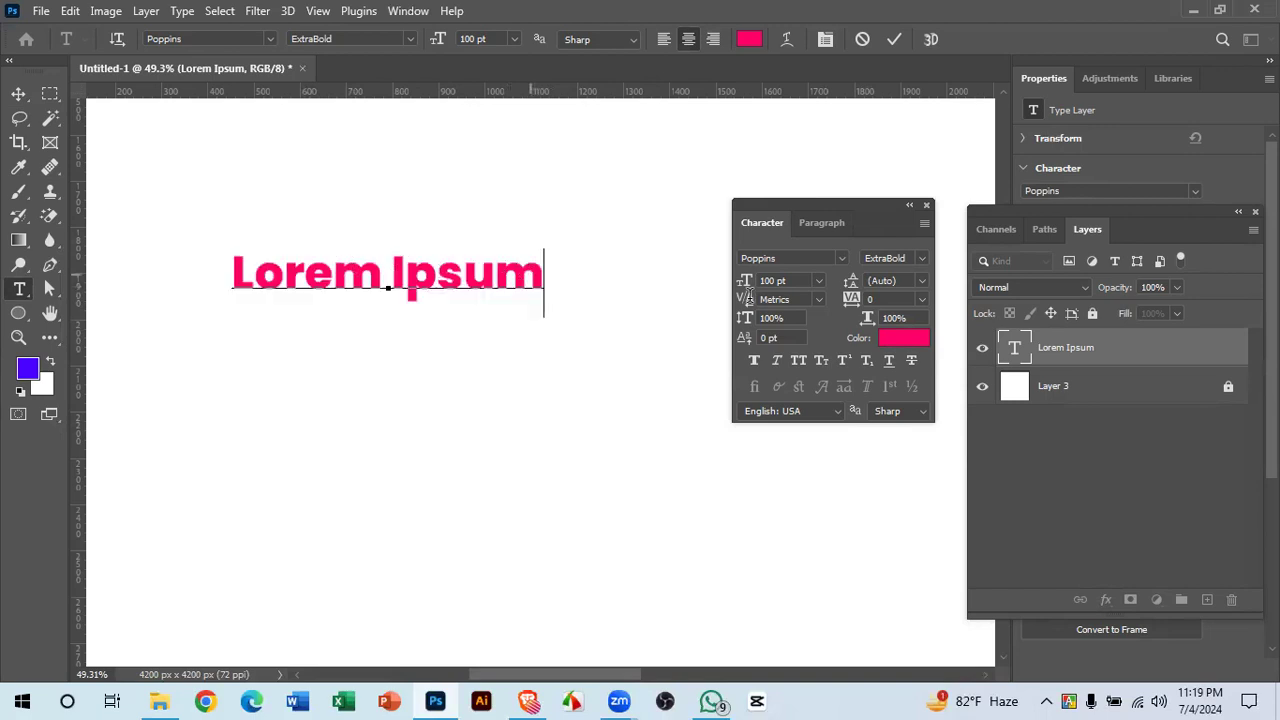
- Select the whole "Lorem Ipsum" text and set its tracking to 200
left_click_drag(544, 278, 234, 275)
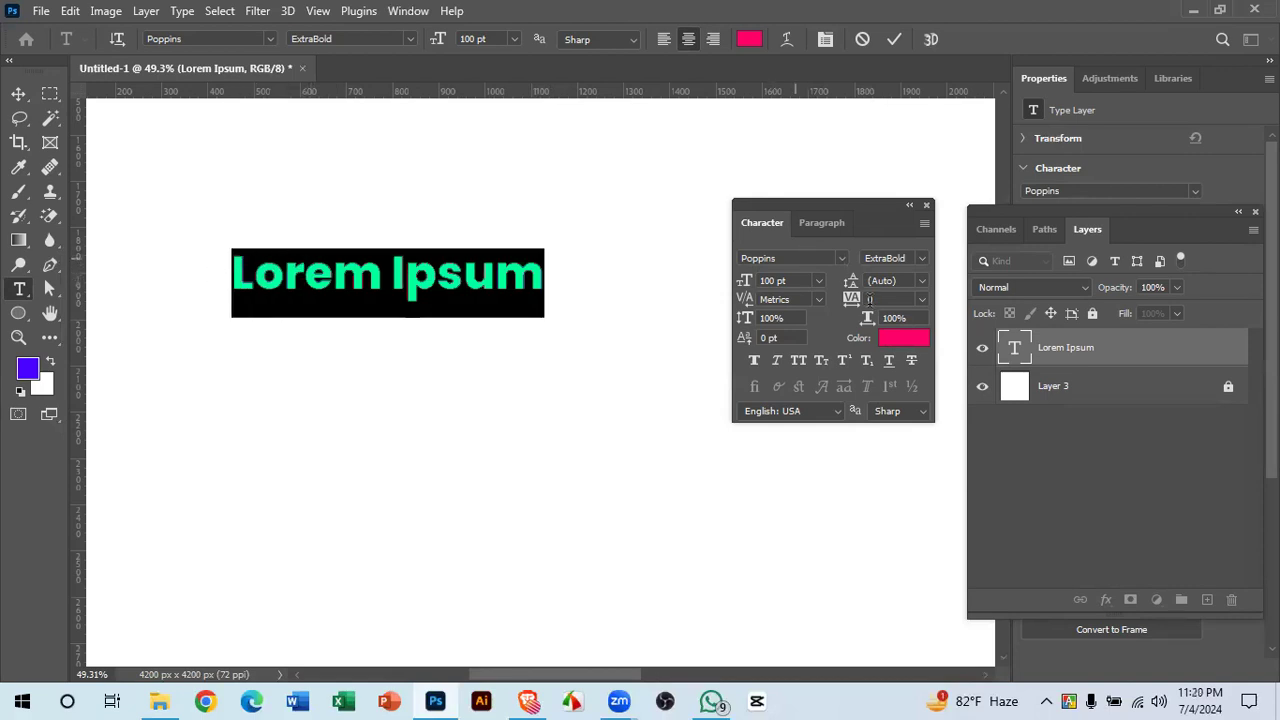
key("Right")
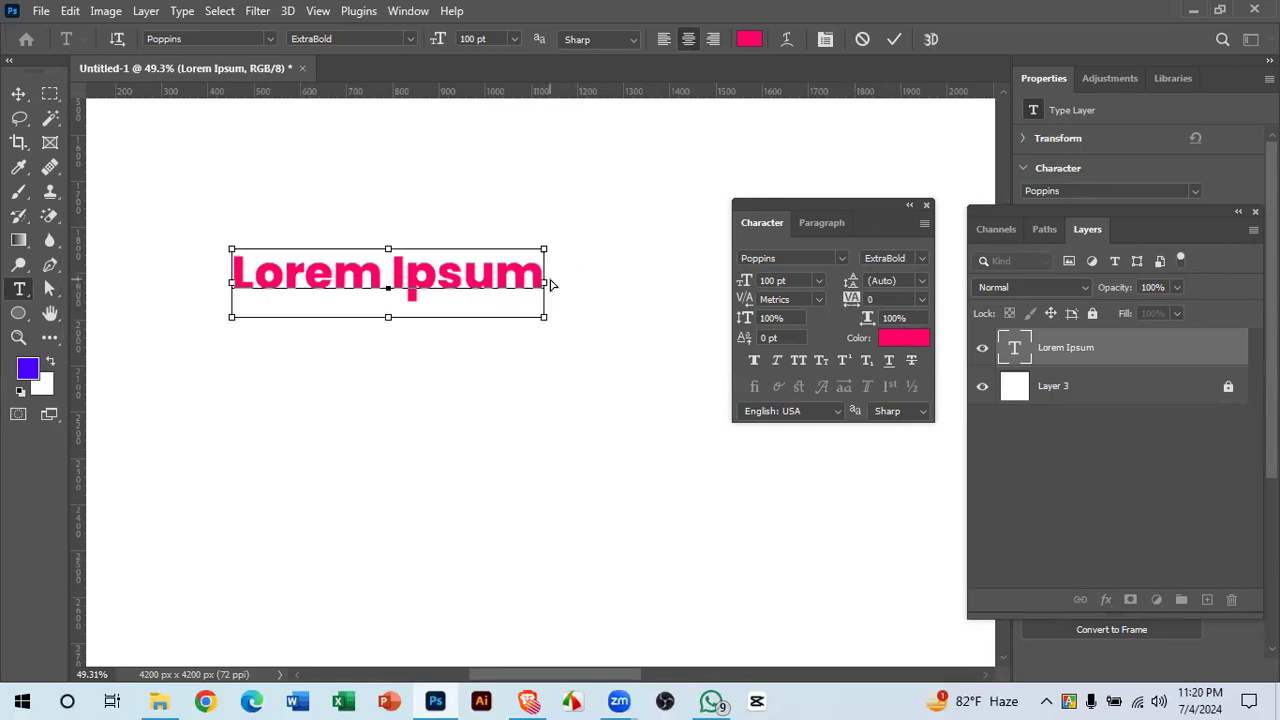
key("ctrl+a")
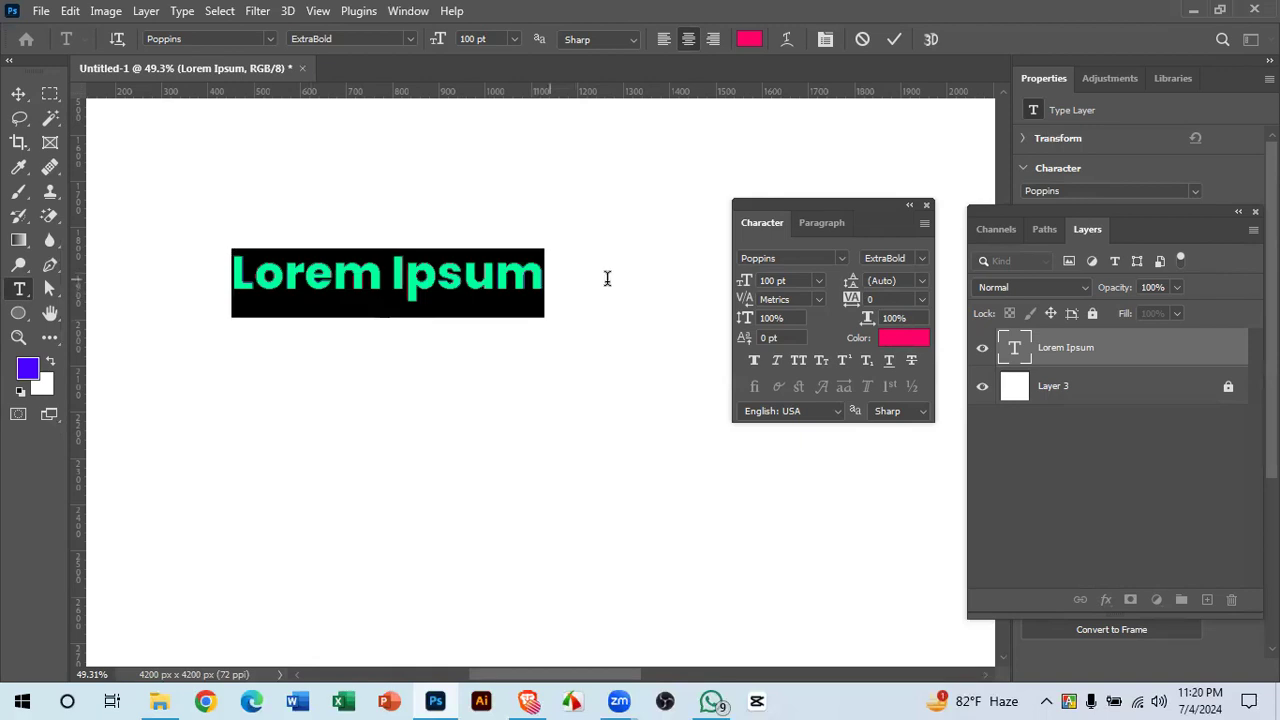
left_click(922, 299)
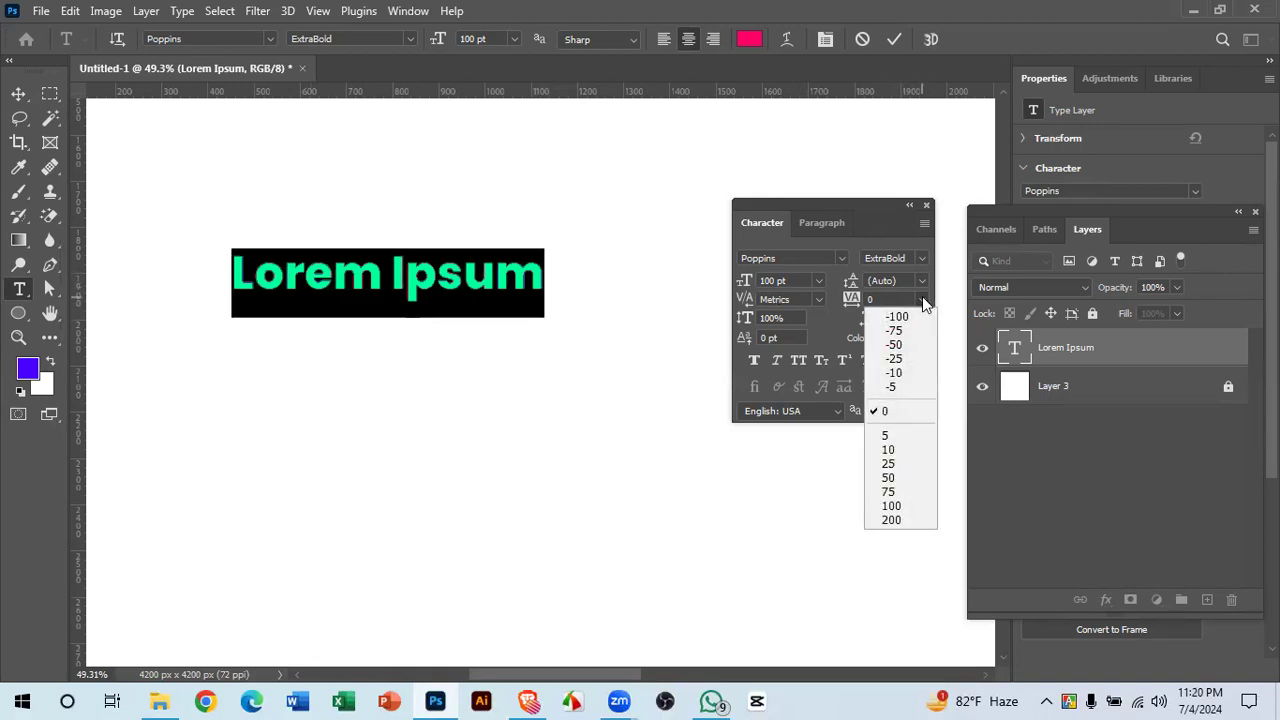
left_click(891, 519)
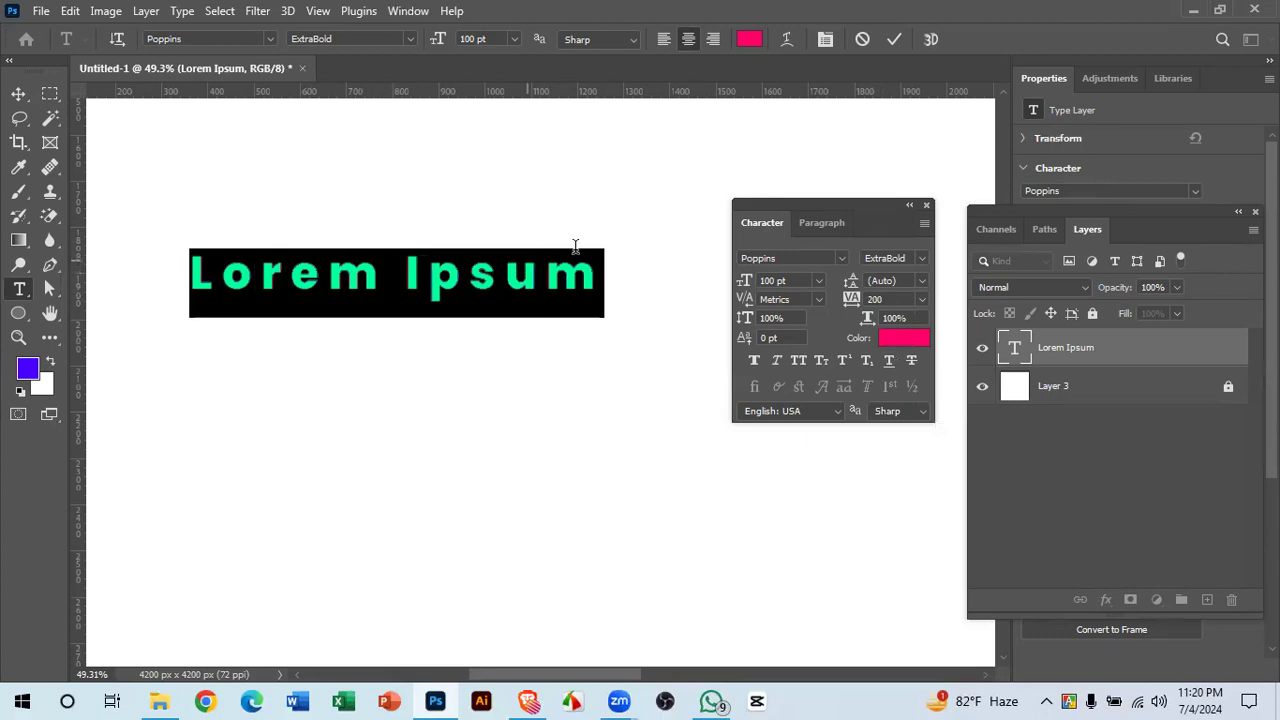
- Try tighter tracking values of -25 and -75 on the selected text, and reset the tracking to 0
left_click(922, 298)
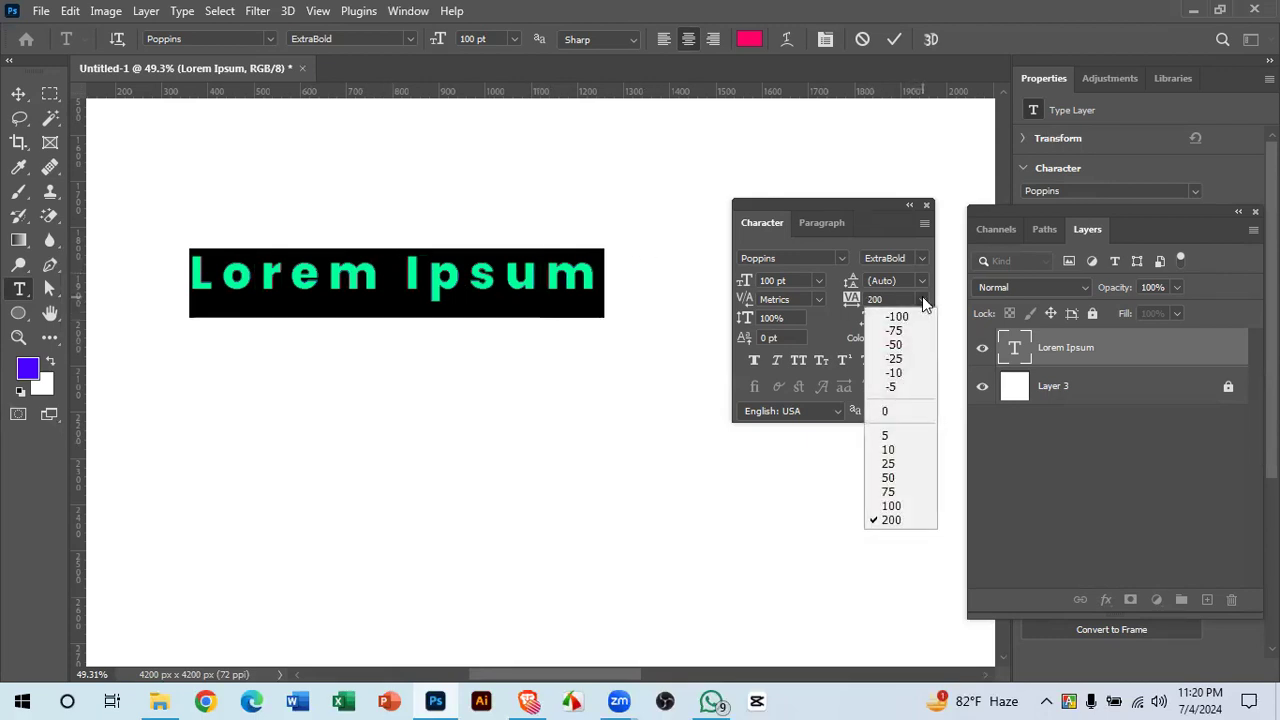
left_click(900, 359)
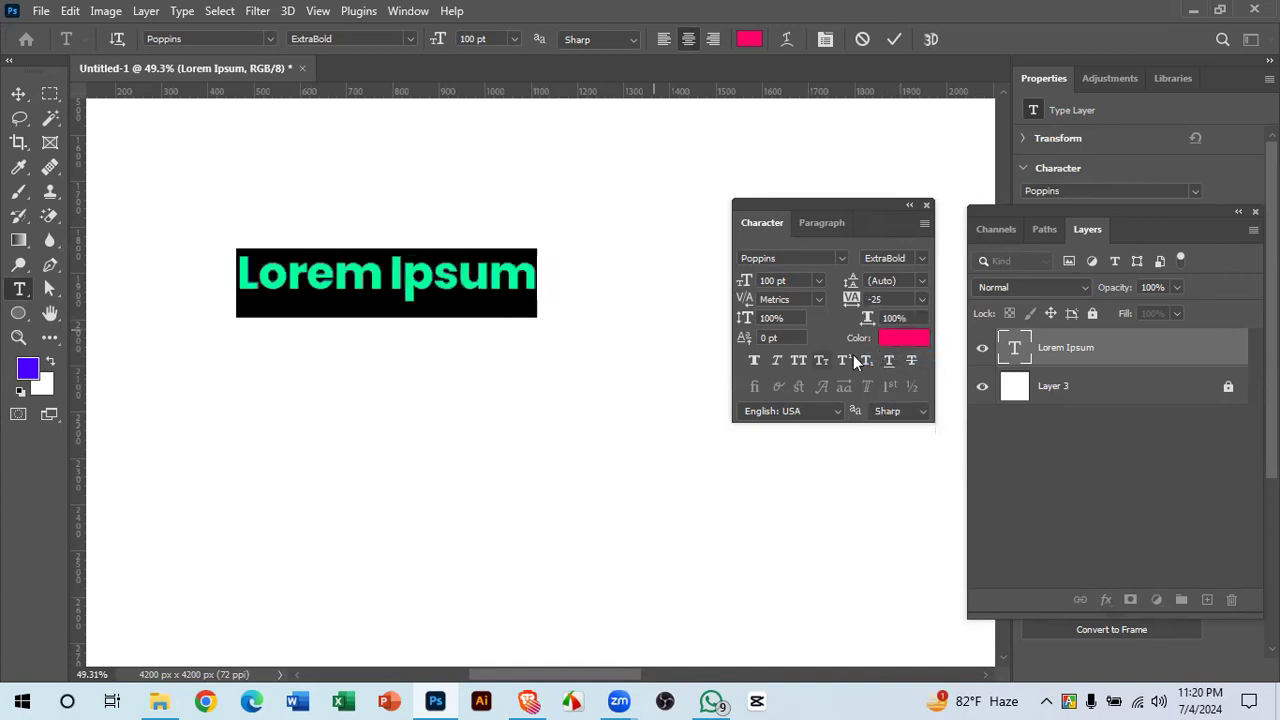
left_click(922, 298)
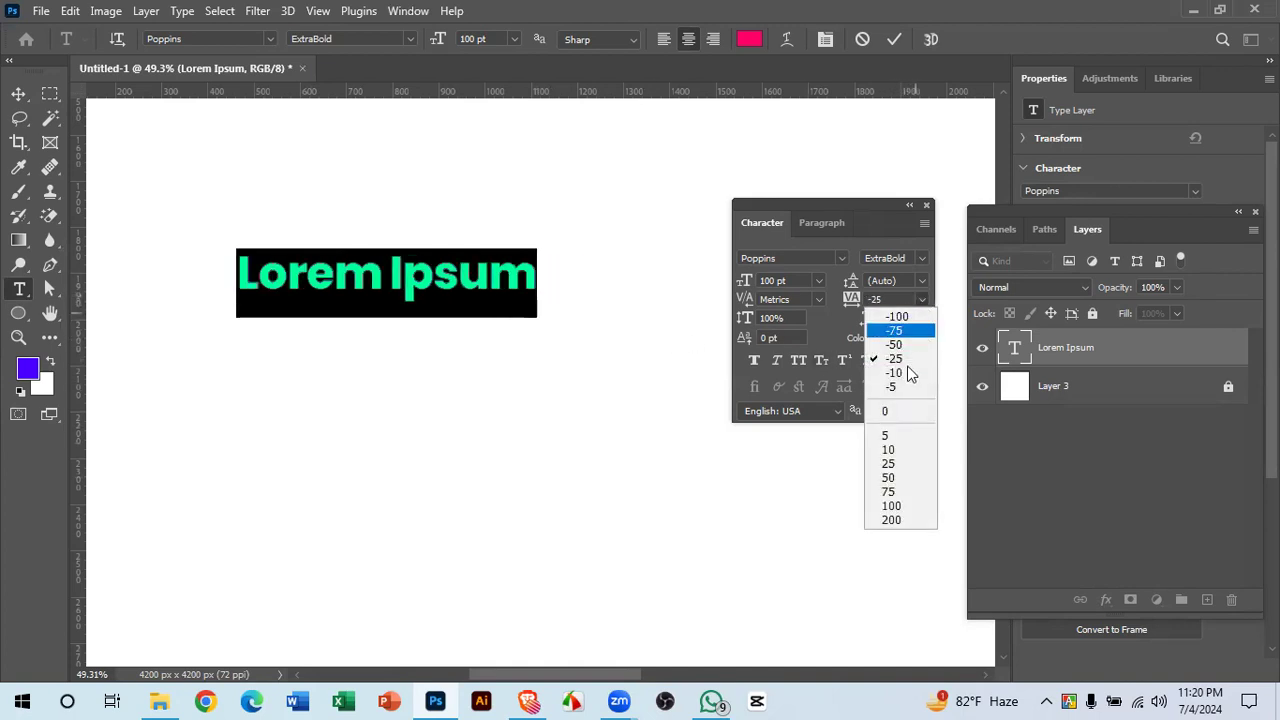
left_click(900, 330)
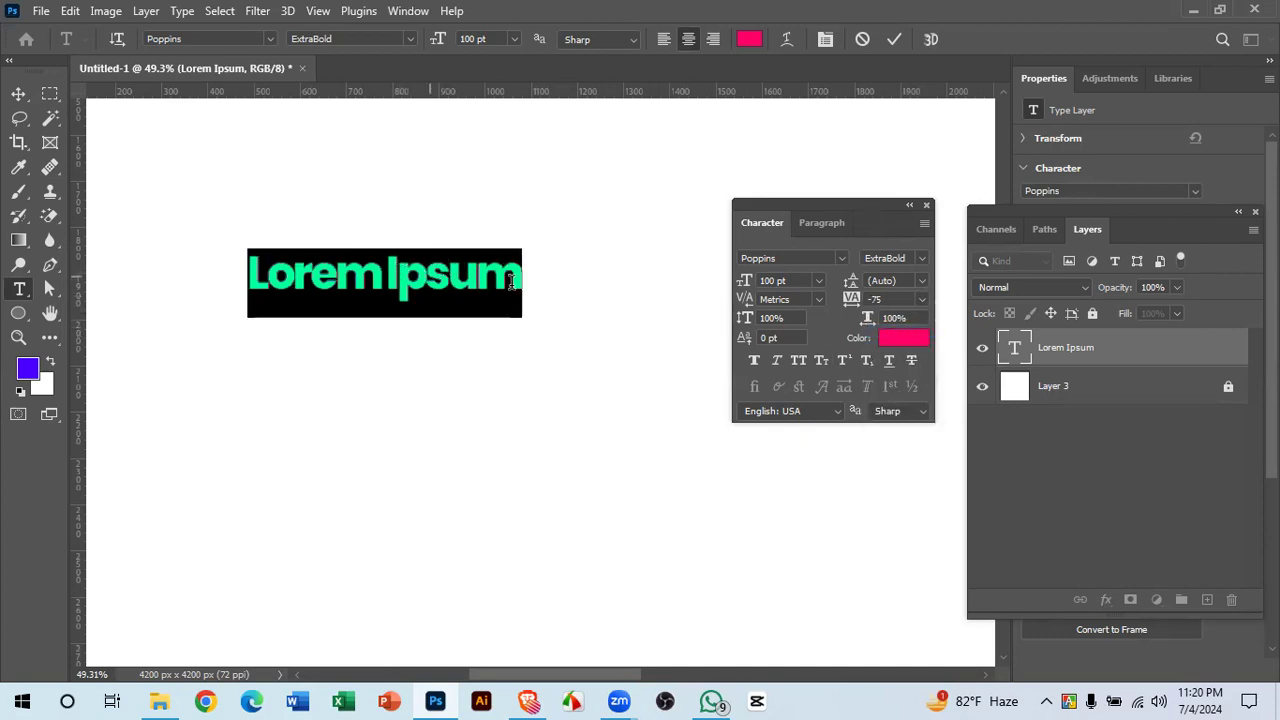
left_click(926, 298)
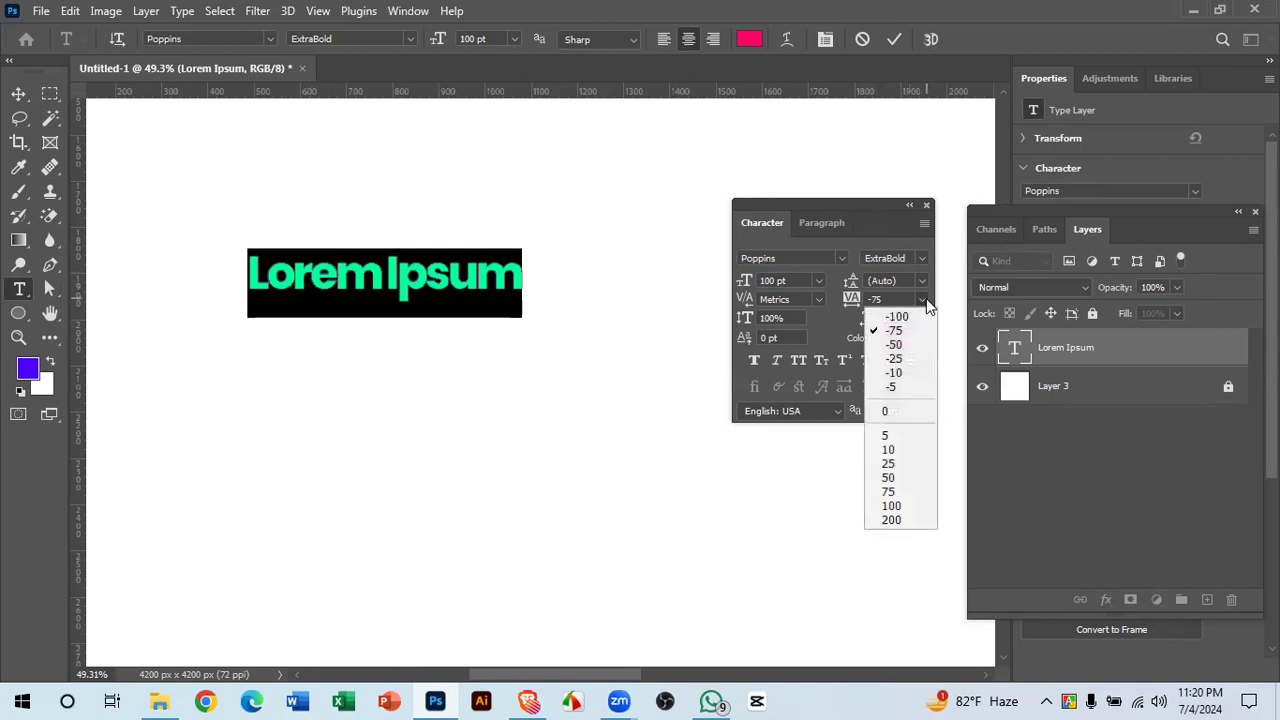
left_click(887, 410)
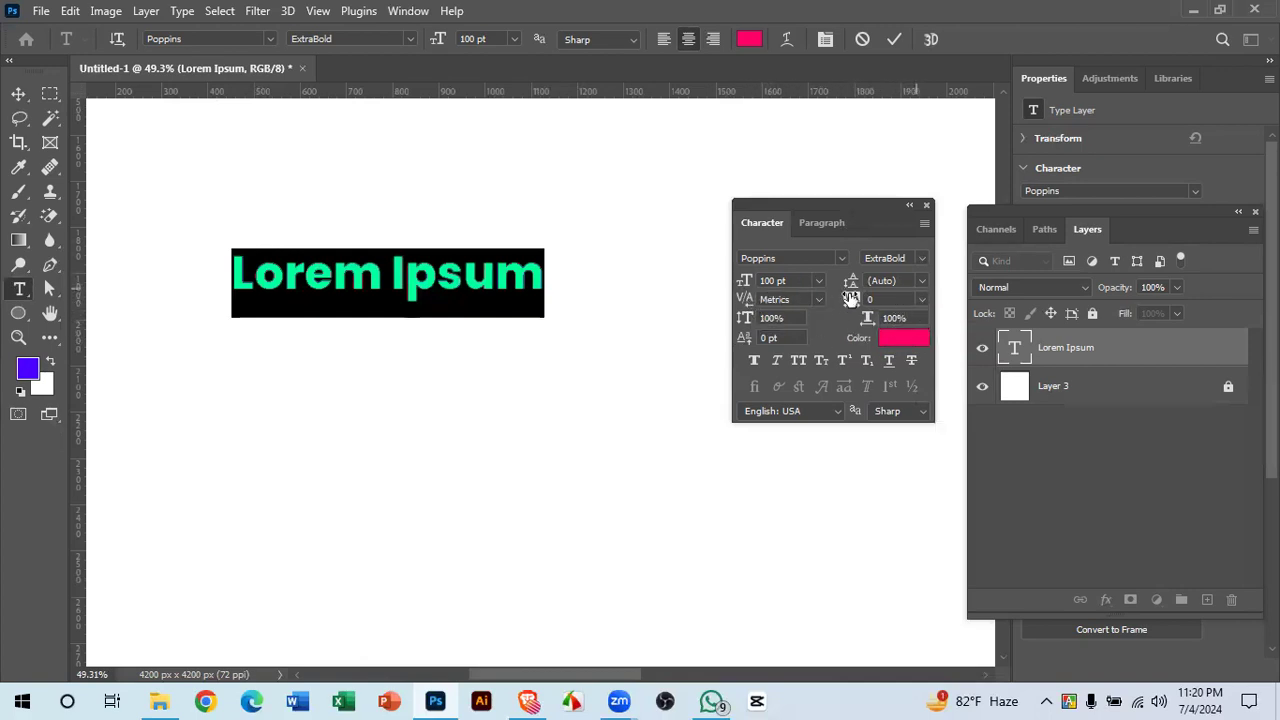
- Examine the text's color in the Color Picker, keep it as it is, and inspect the Faux Bold option
left_click(912, 345)
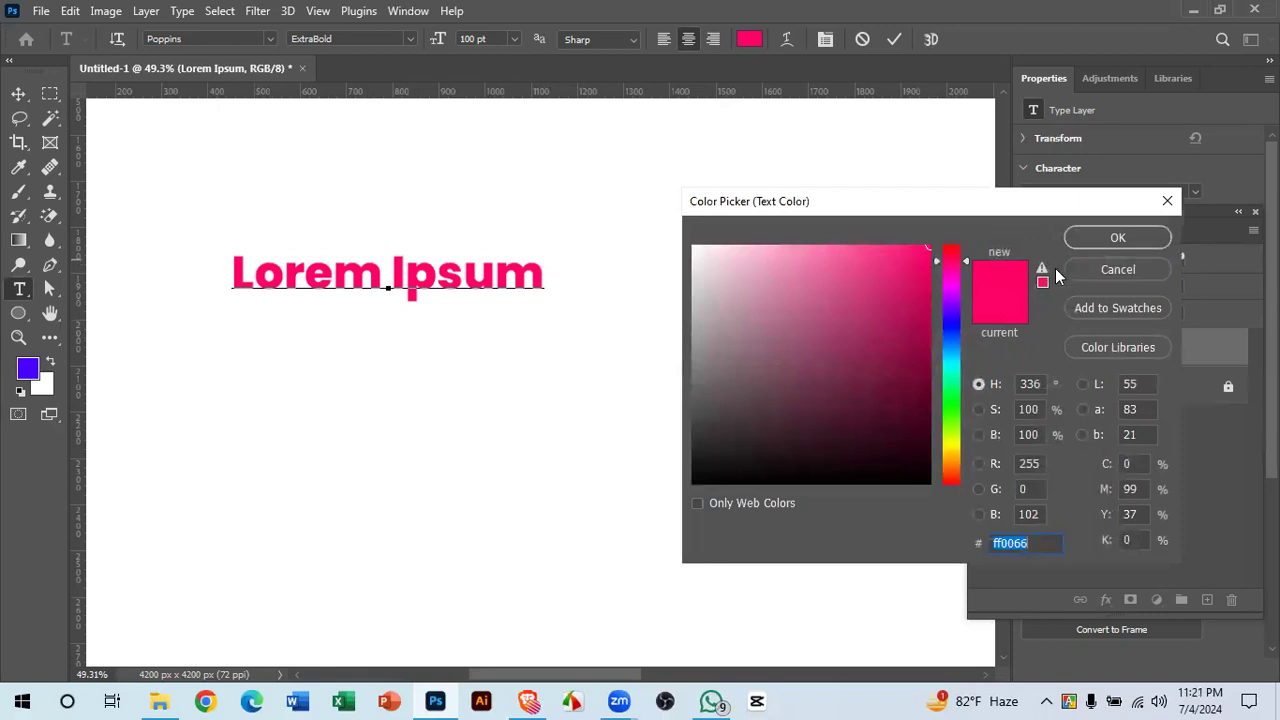
key("Return")
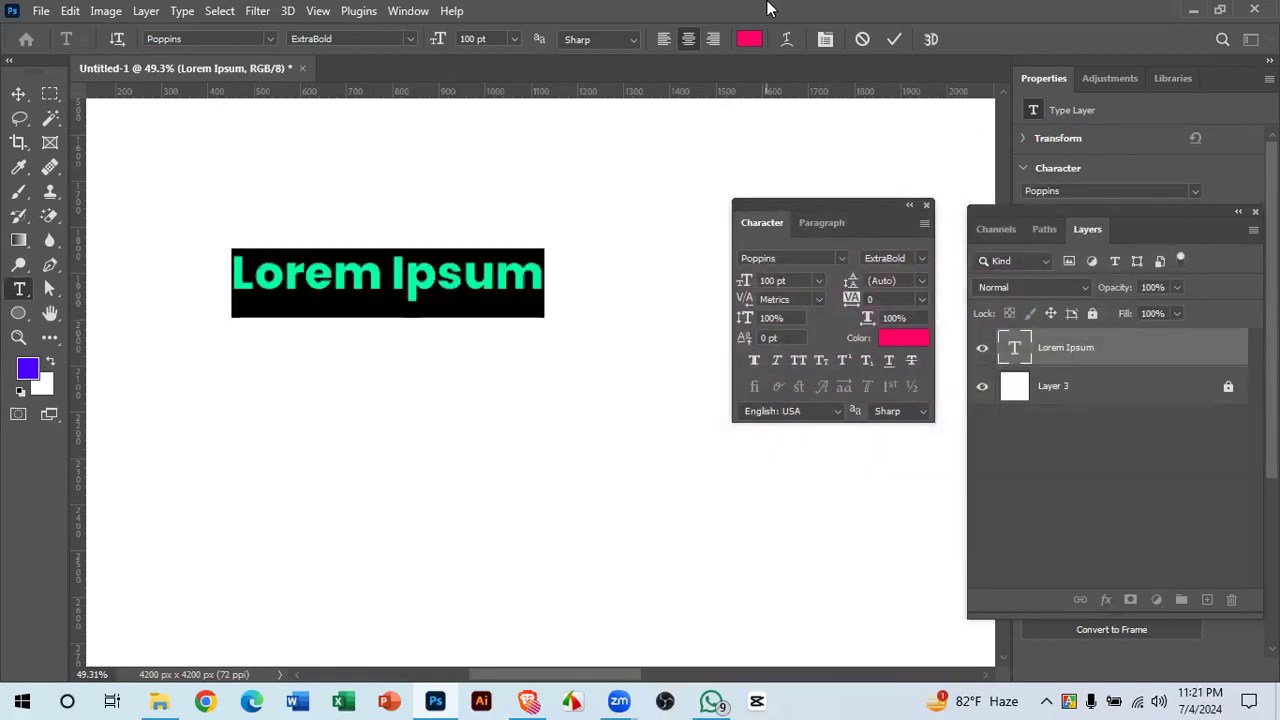
left_click(754, 362)
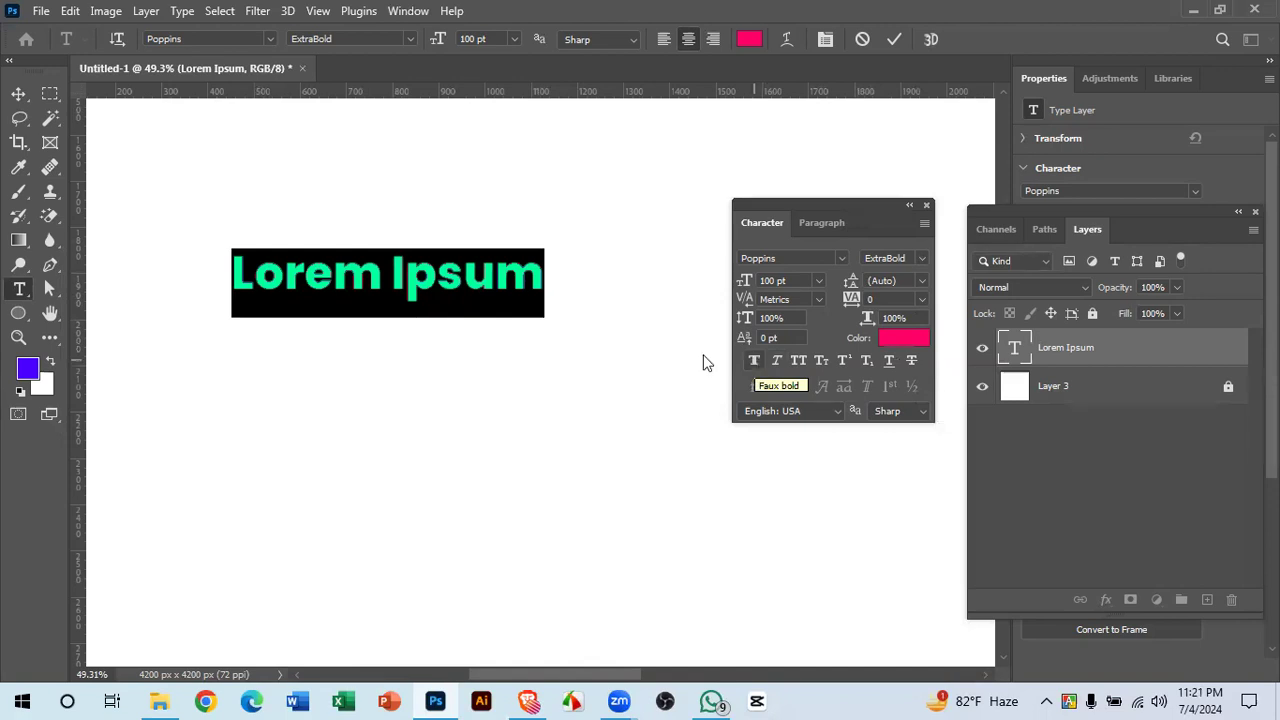
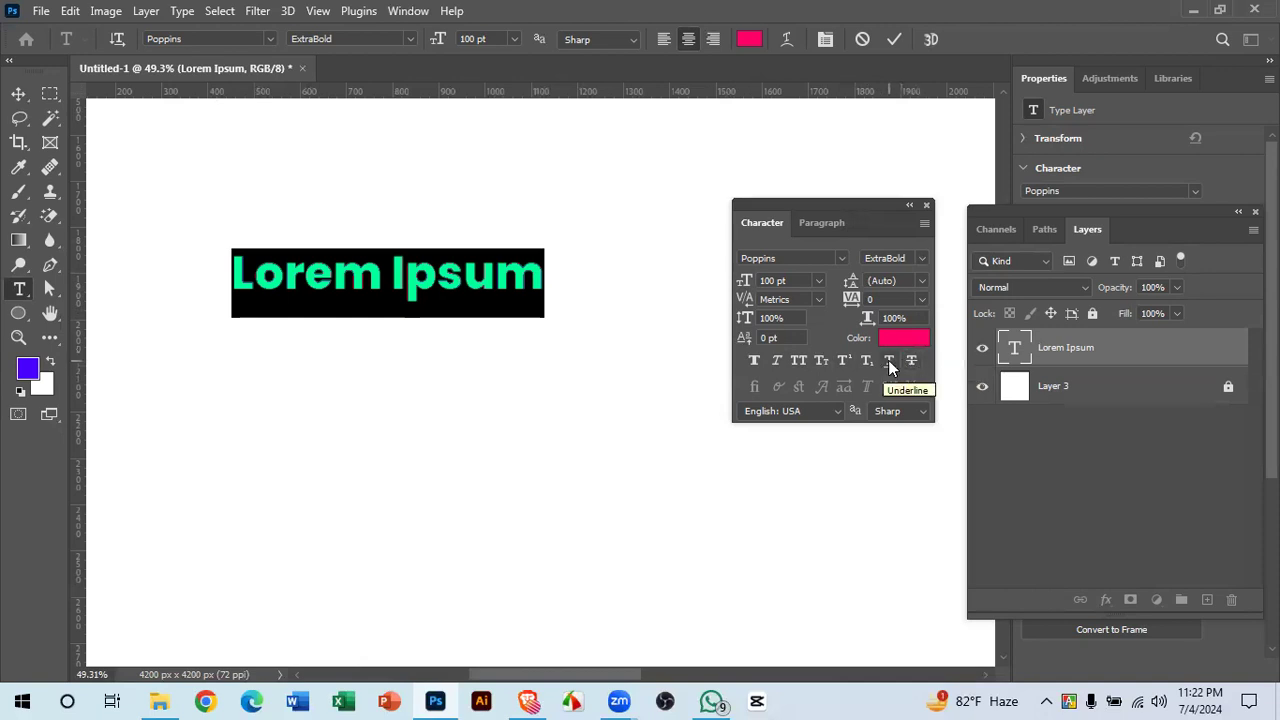
- Try the Underline and Strikethrough styles on "Lorem Ipsum", and remove the strikethrough again
left_click(890, 360)
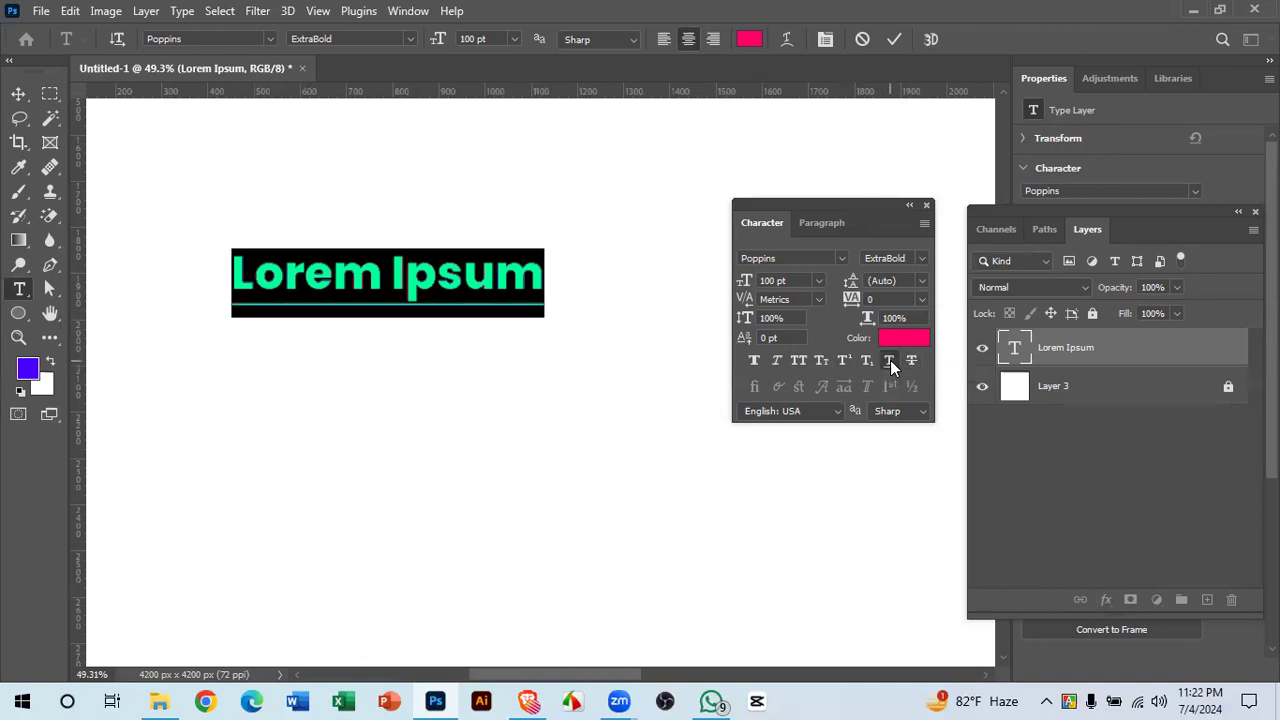
left_click(911, 361)
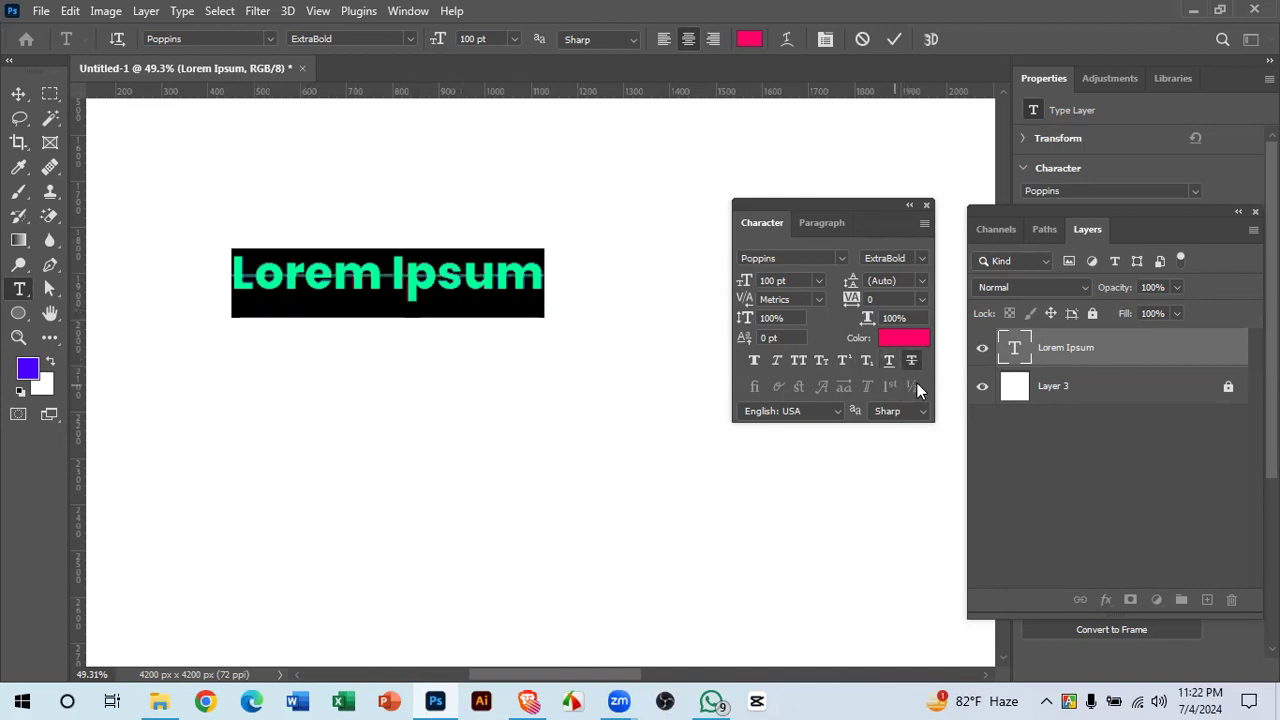
left_click(915, 362)
- Display the paragraph settings for the selected text
left_click(834, 227)
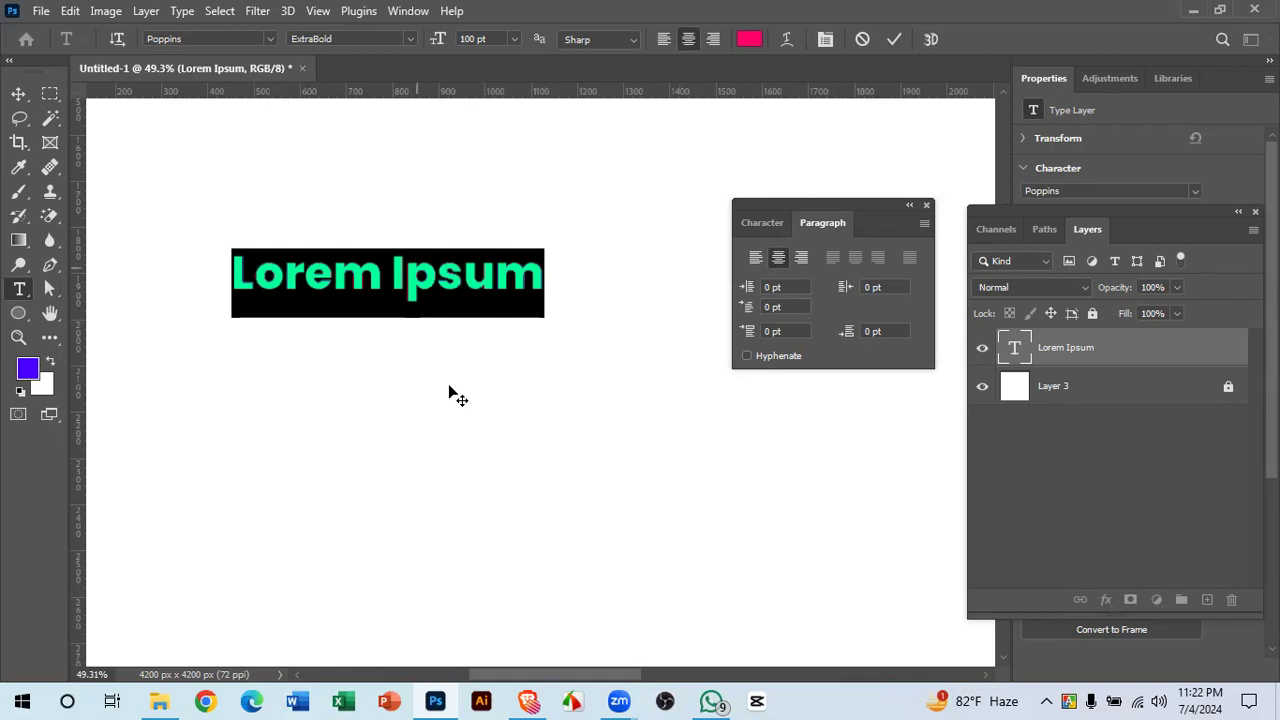
- Switch to the browser and load the Google Classroom classwork pages of CMBD-247 and CMBD-268
key("alt+Tab")
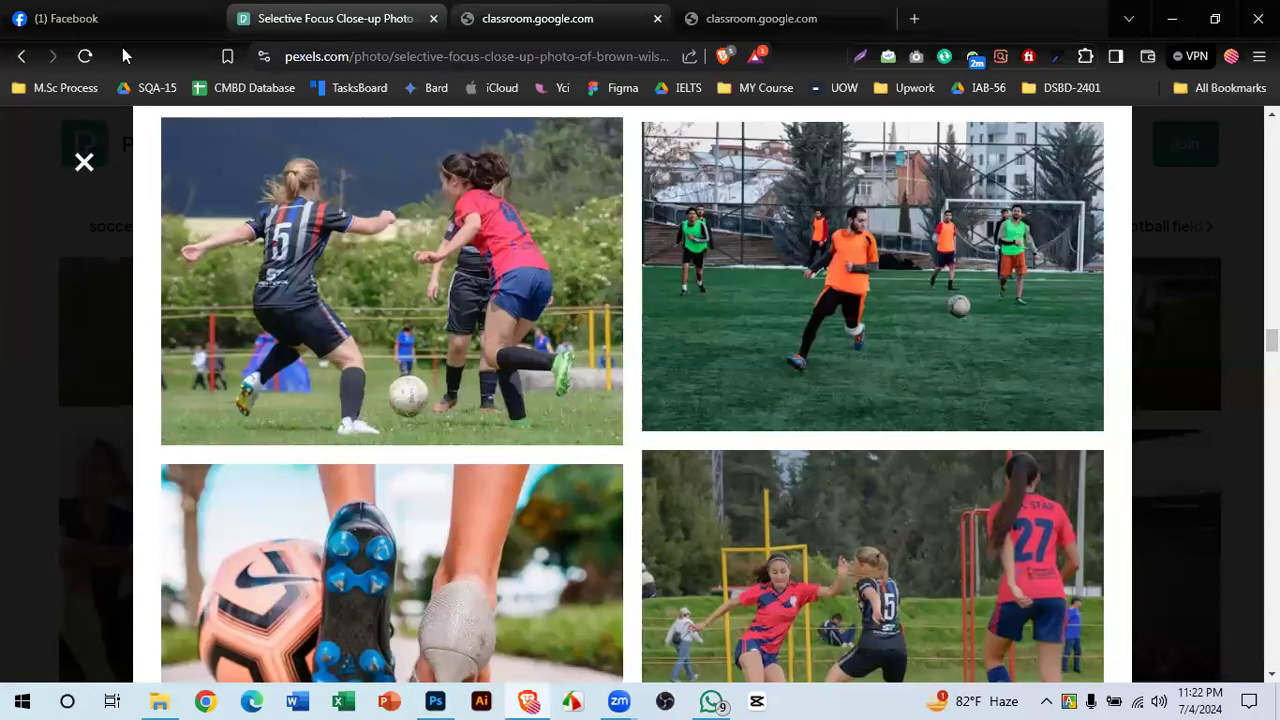
left_click(82, 58)
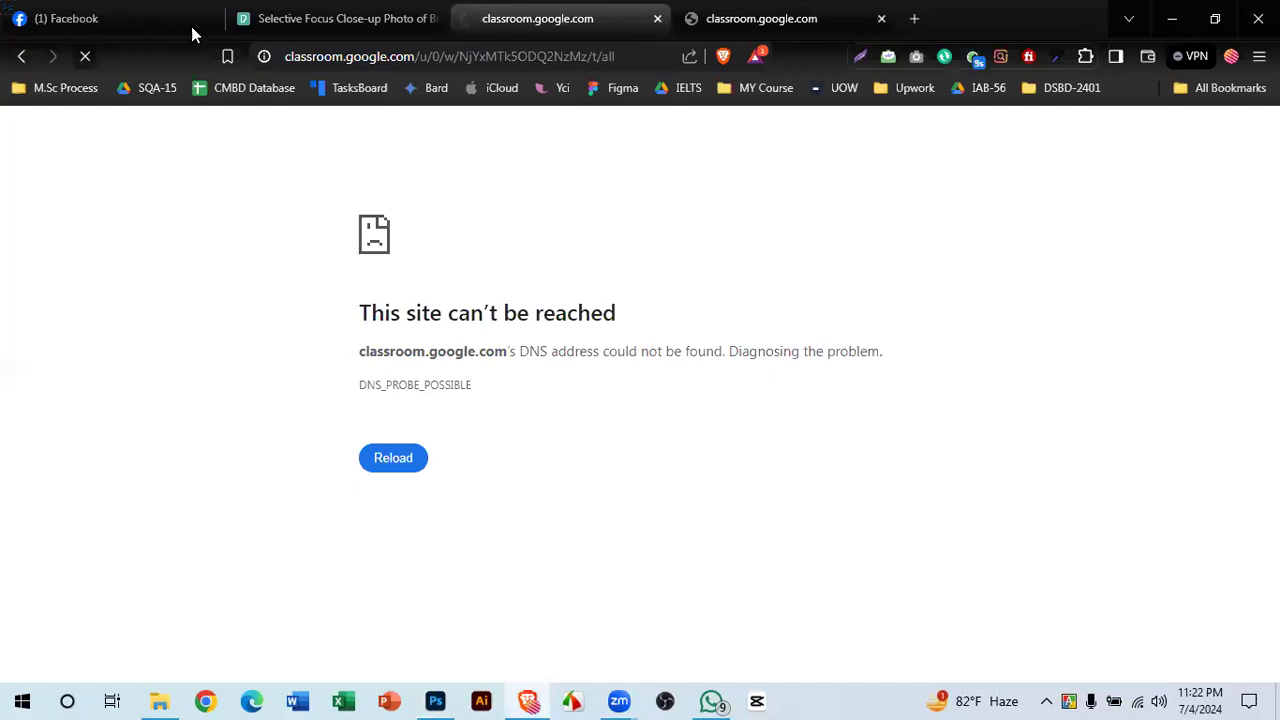
left_click(714, 14)
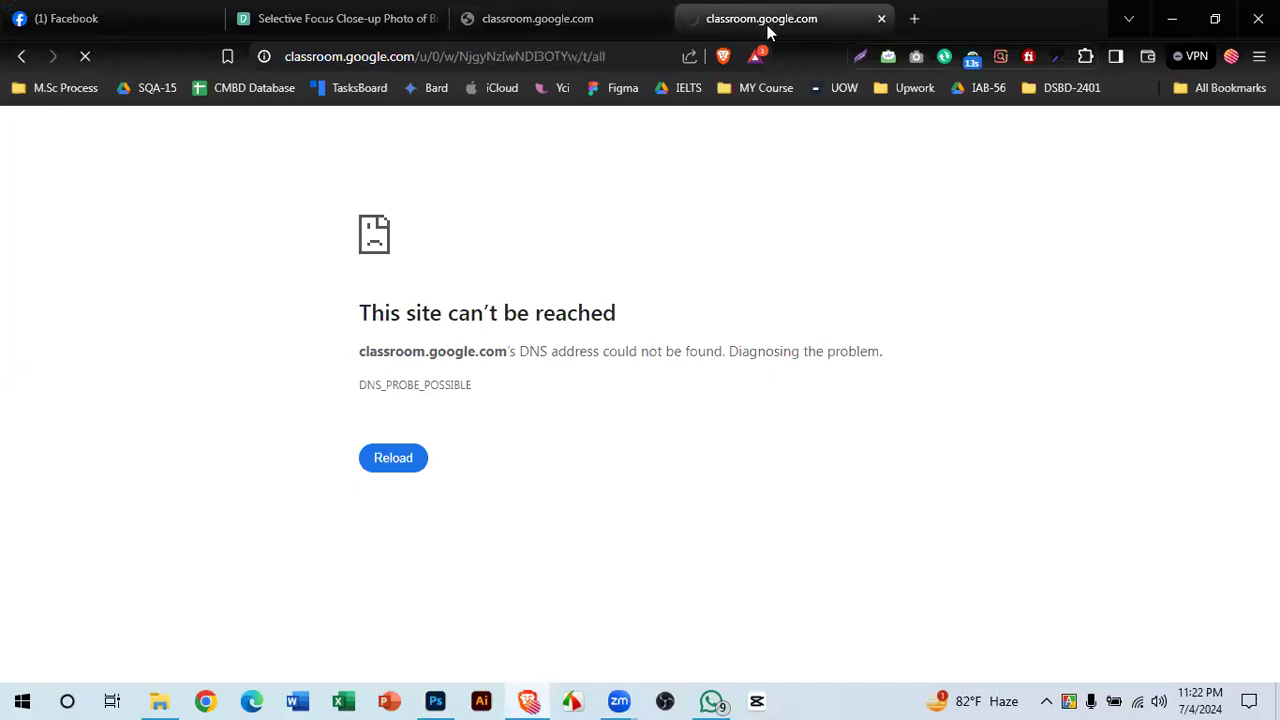
left_click(517, 14)
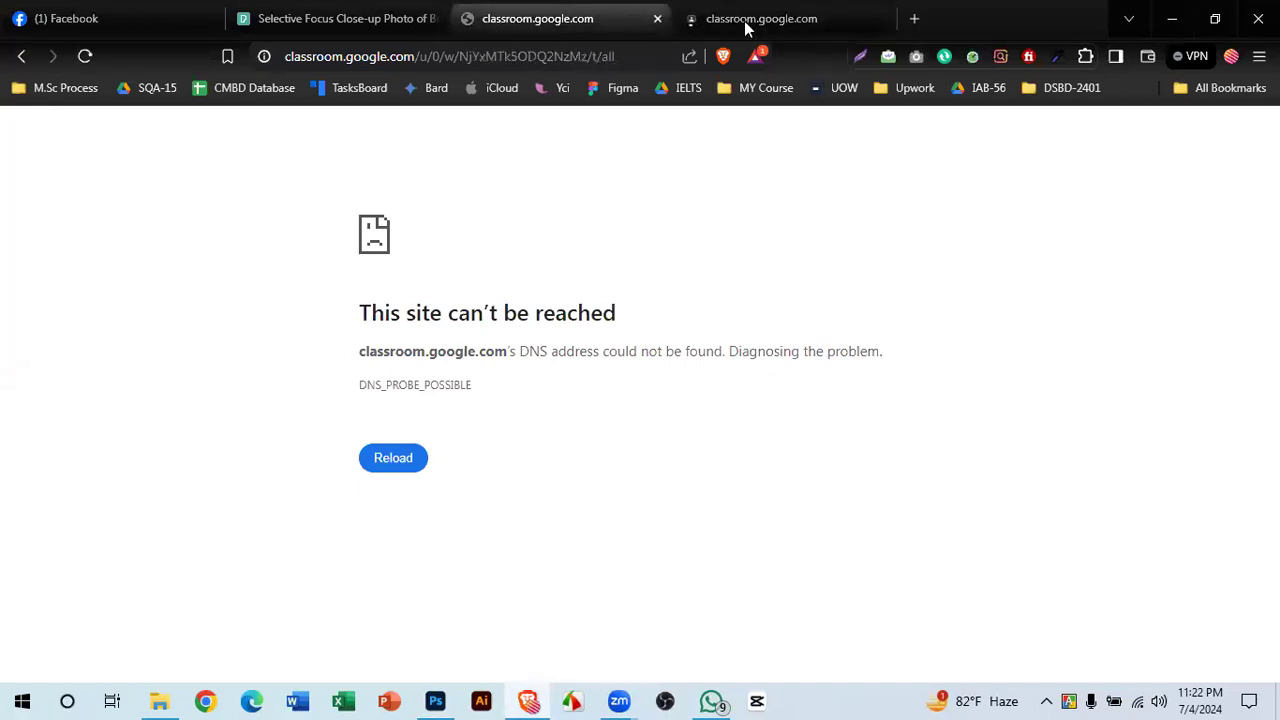
left_click(778, 28)
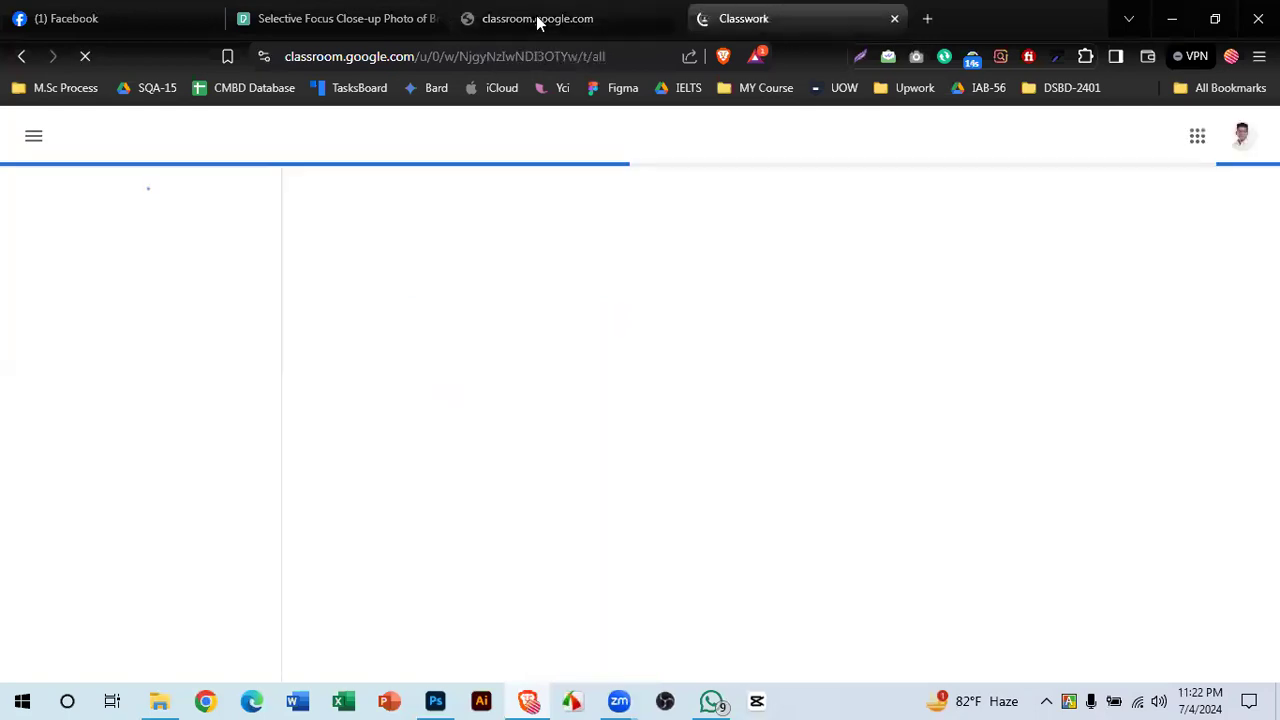
left_click(505, 30)
left_click(86, 56)
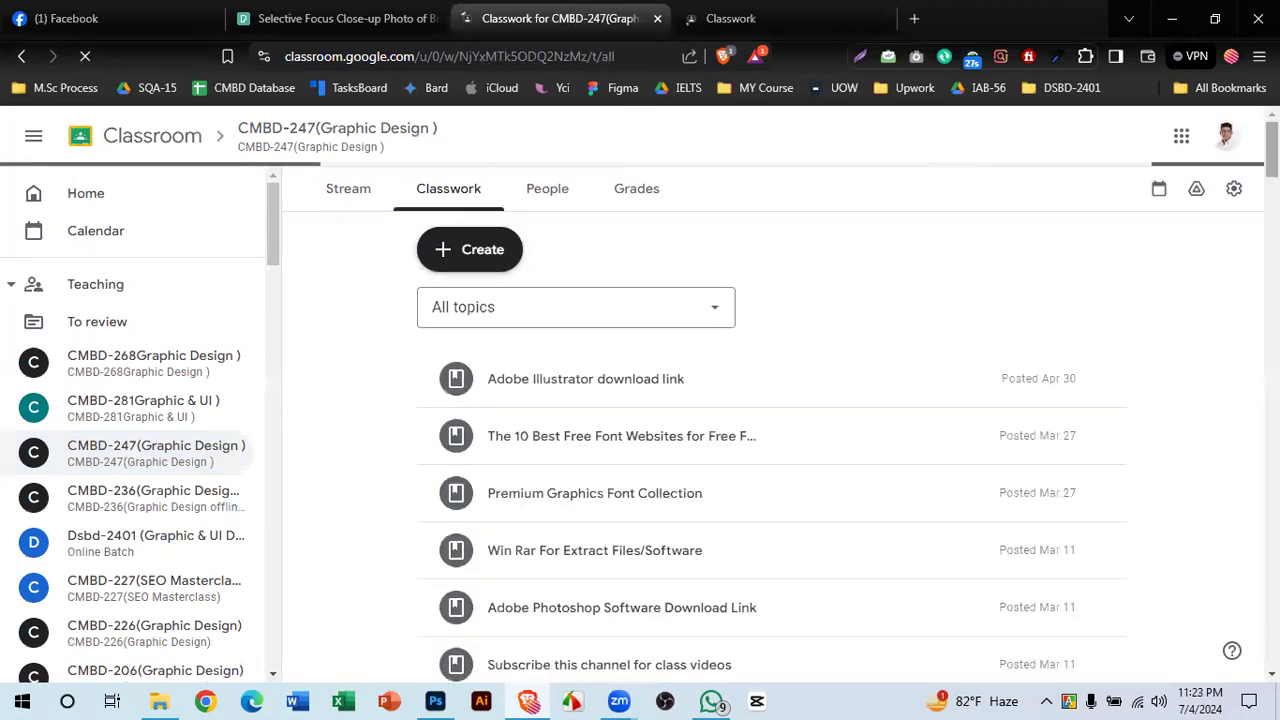
- Find the "Premium Graphics Font Collection" material in the CMBD-247 classwork and open its full view
scroll(772, 420, "down", 3)
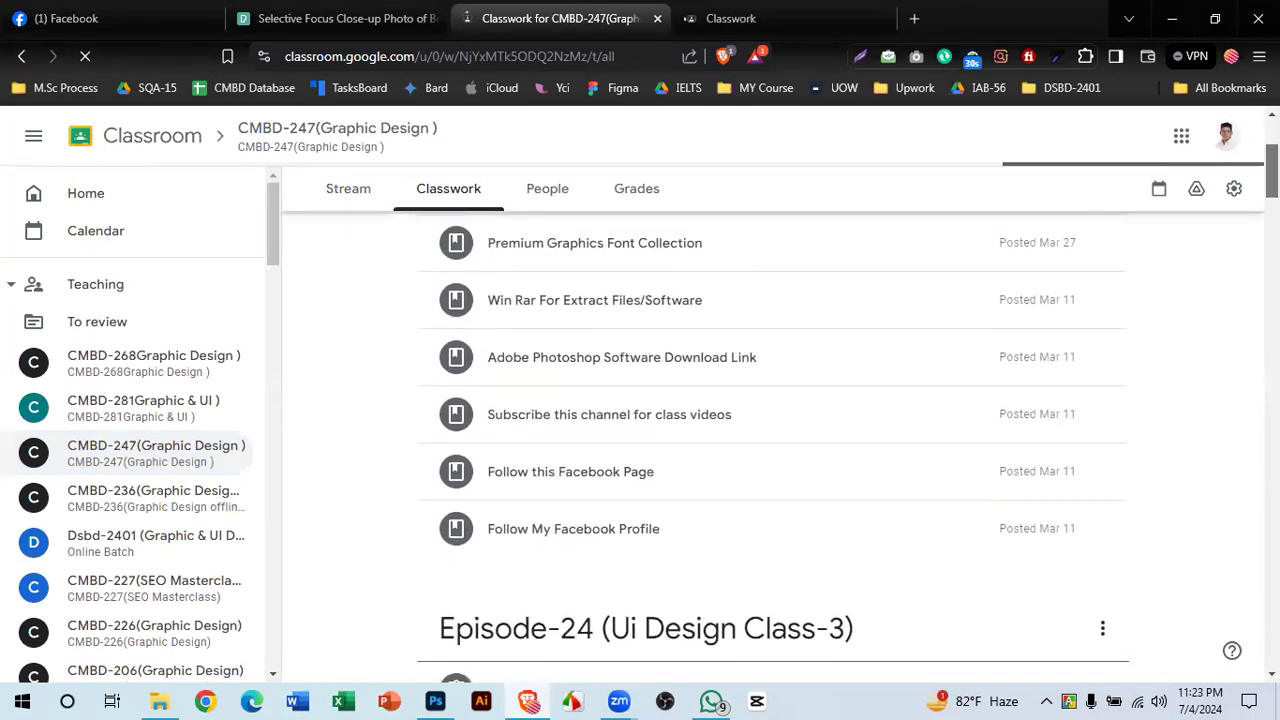
scroll(772, 445, "down", 1)
scroll(772, 445, "up", 1)
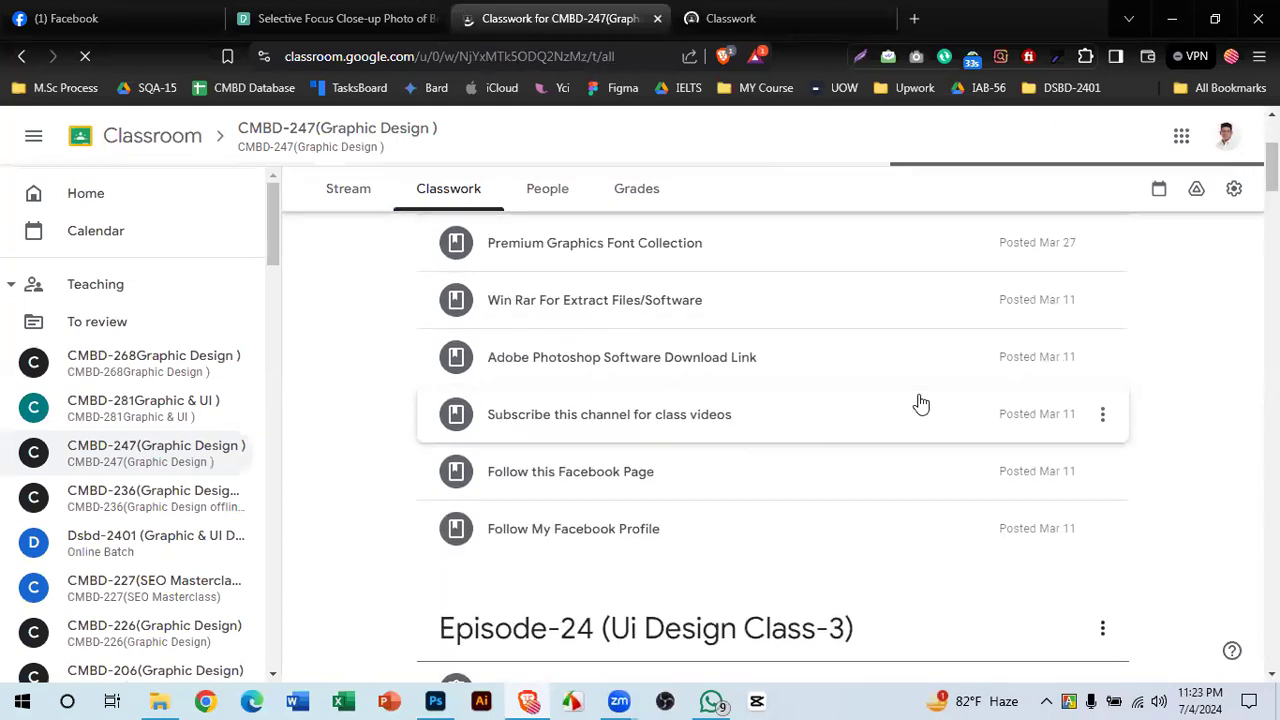
scroll(920, 403, "up", 1)
scroll(920, 403, "up", 1)
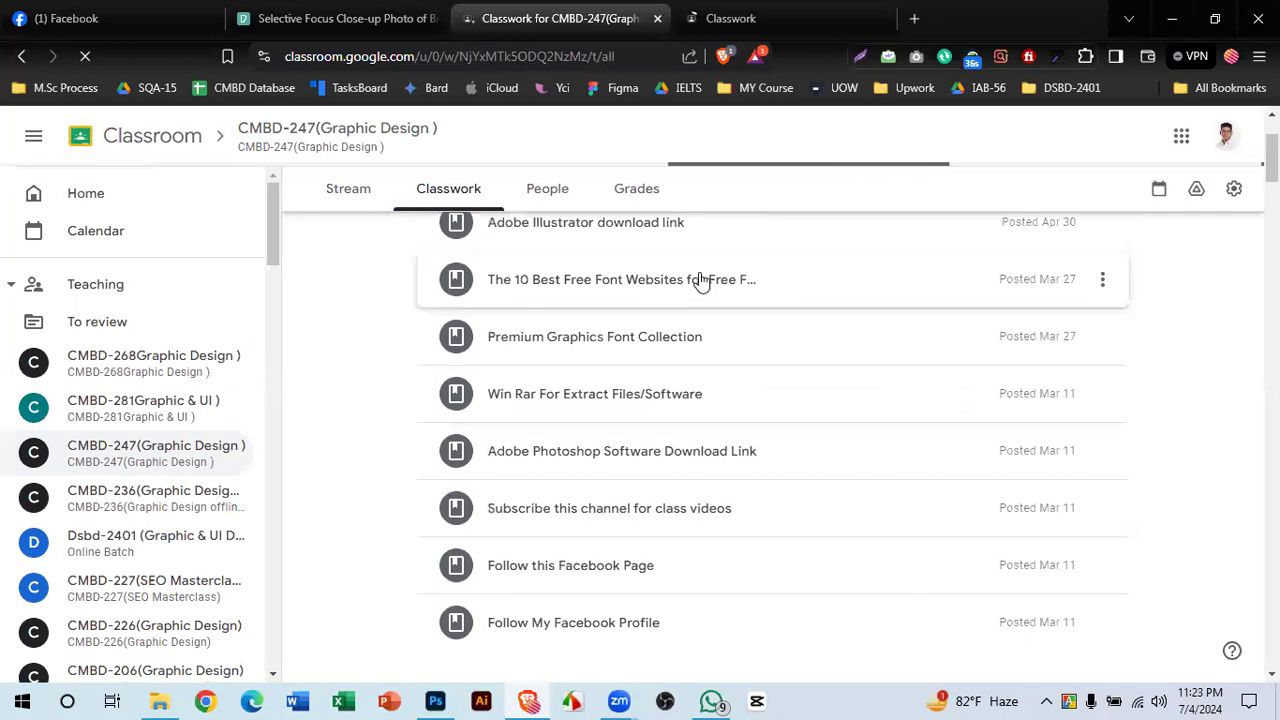
scroll(707, 285, "up", 1)
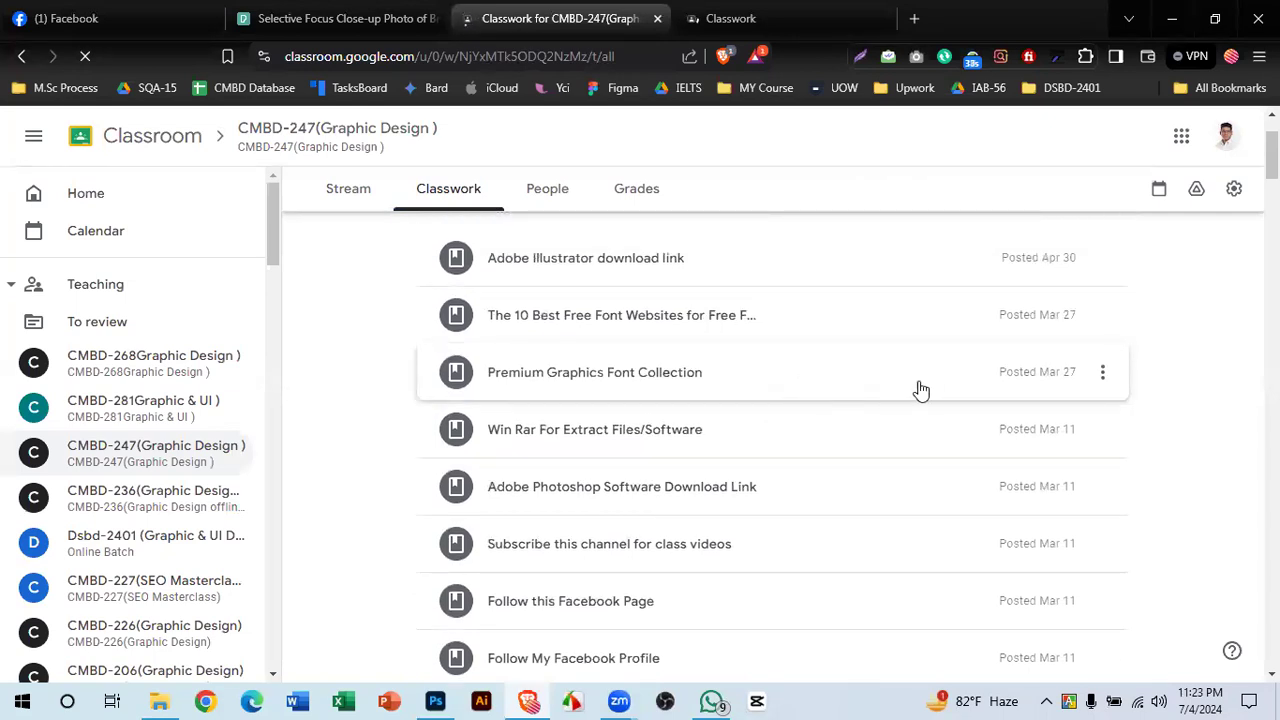
left_click(1011, 377)
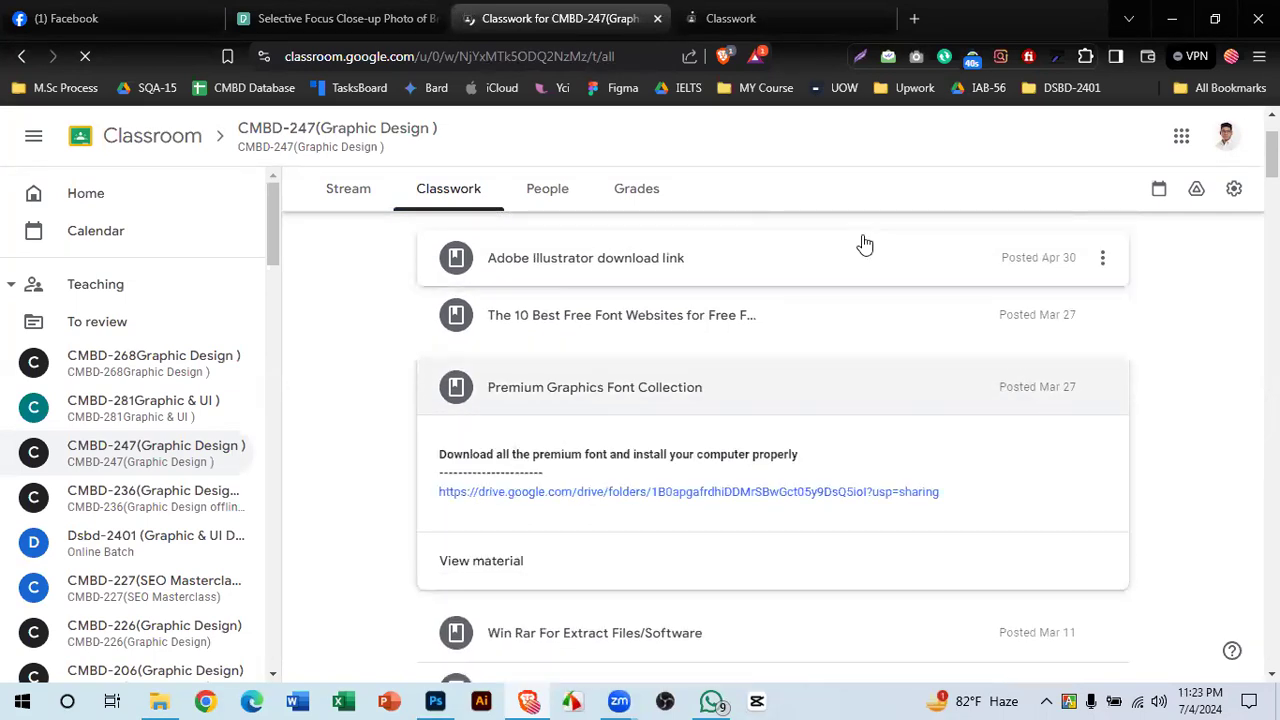
scroll(863, 243, "down", 1)
left_click(519, 472)
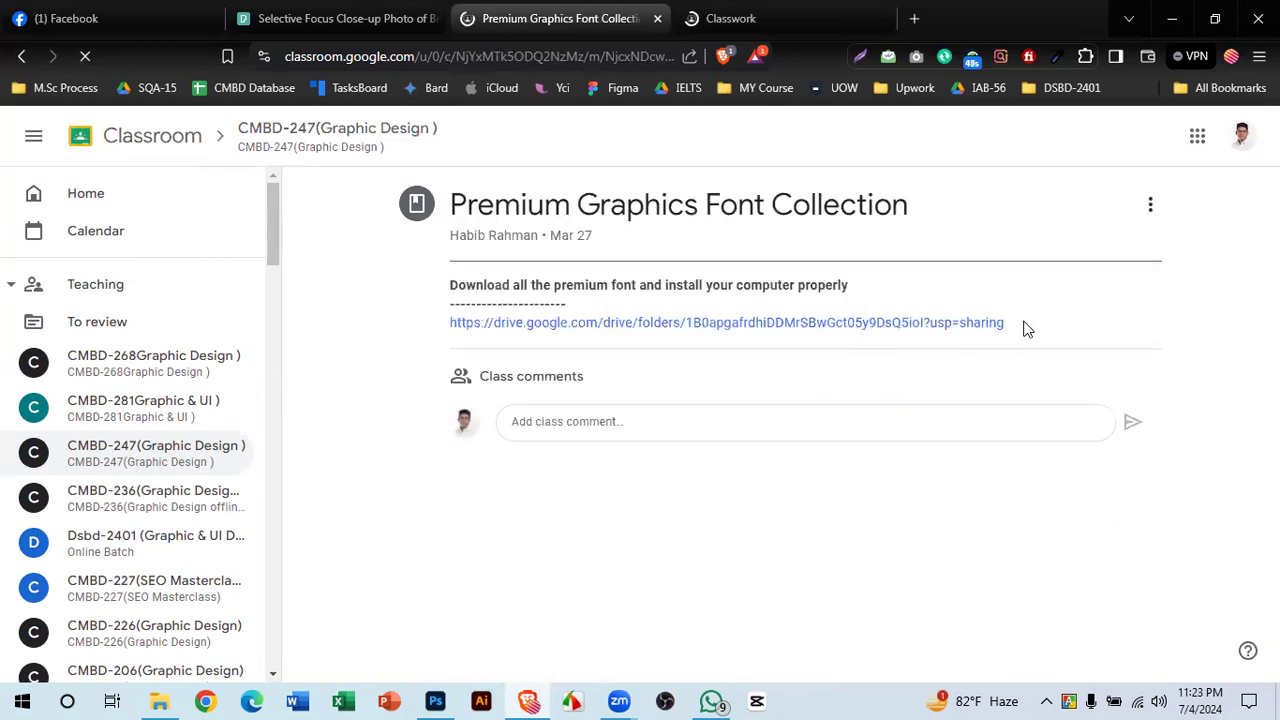
- Copy the font collection's description and Drive link into the description of a new material in the CMBD-268 class
left_click_drag(1026, 326, 447, 287)
key("ctrl+c")
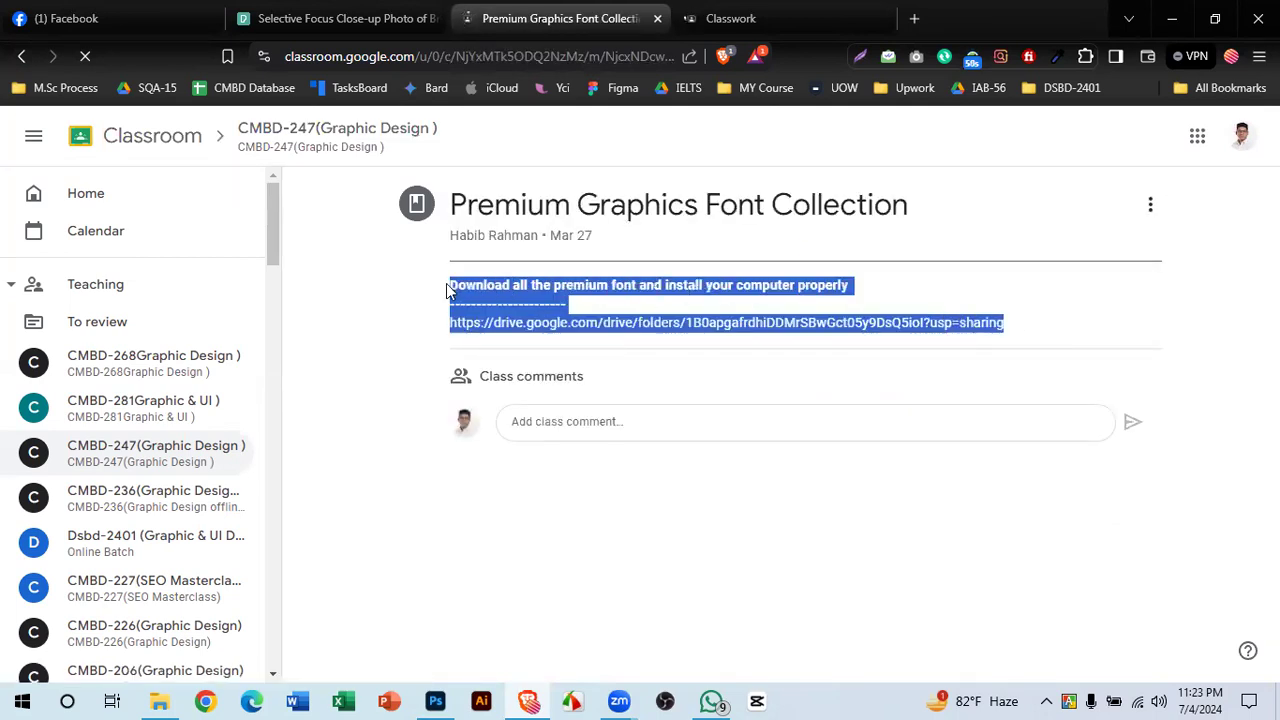
left_click(734, 14)
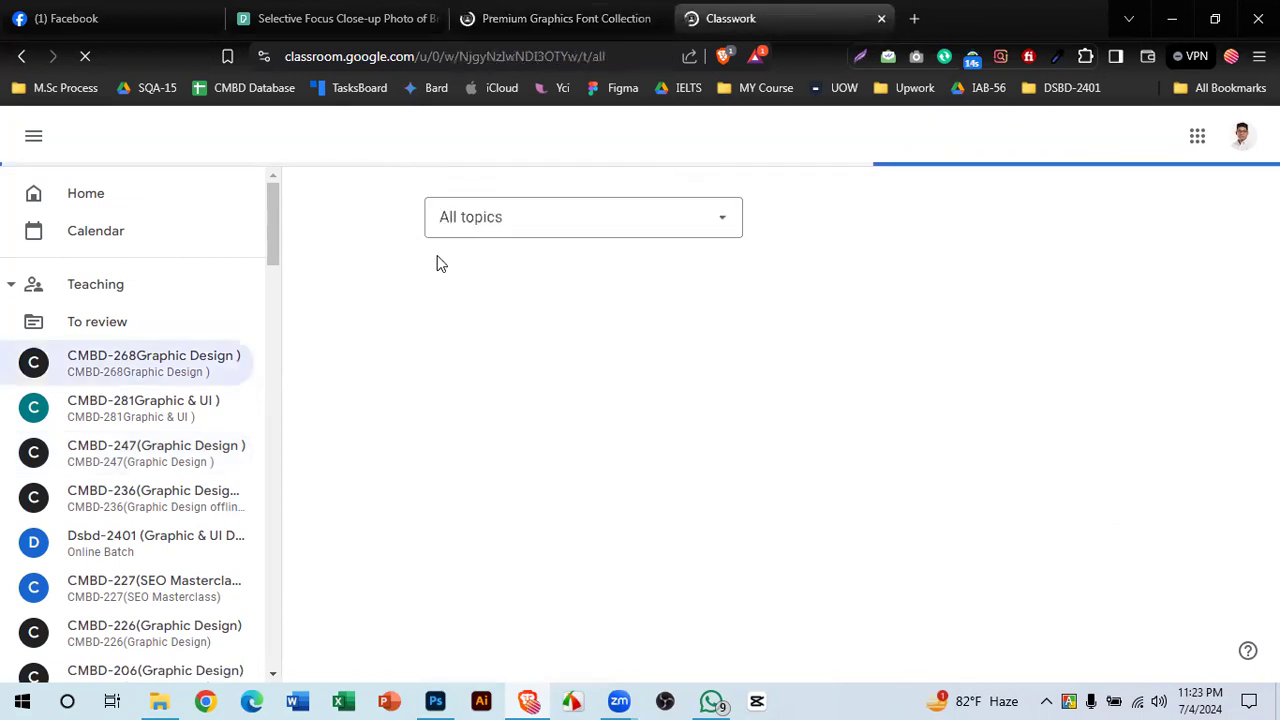
left_click(488, 250)
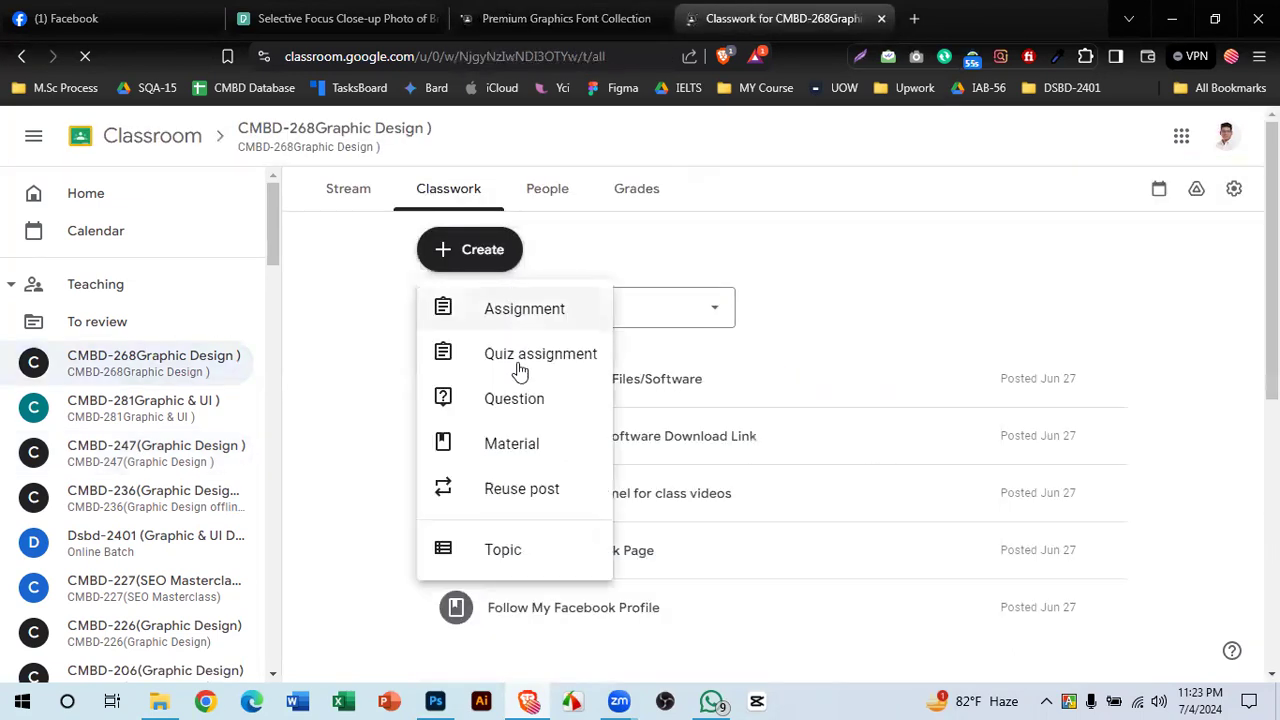
left_click(517, 447)
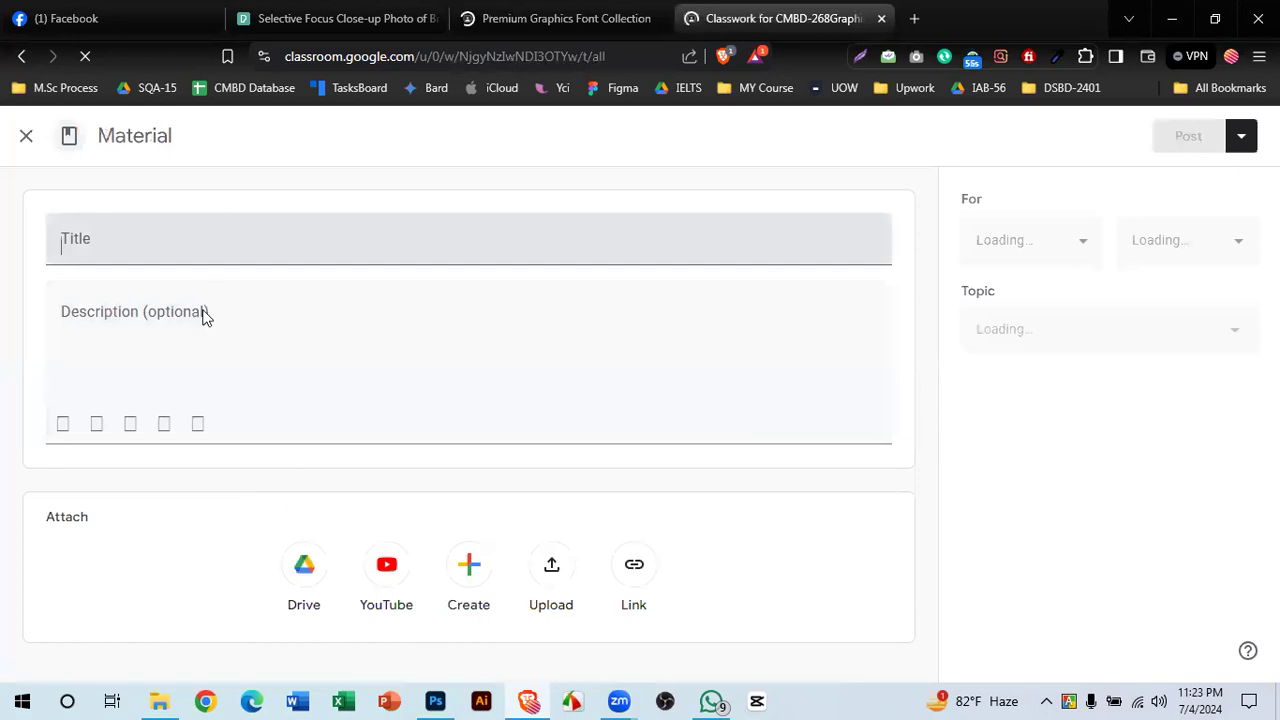
left_click(203, 316)
key("ctrl+v")
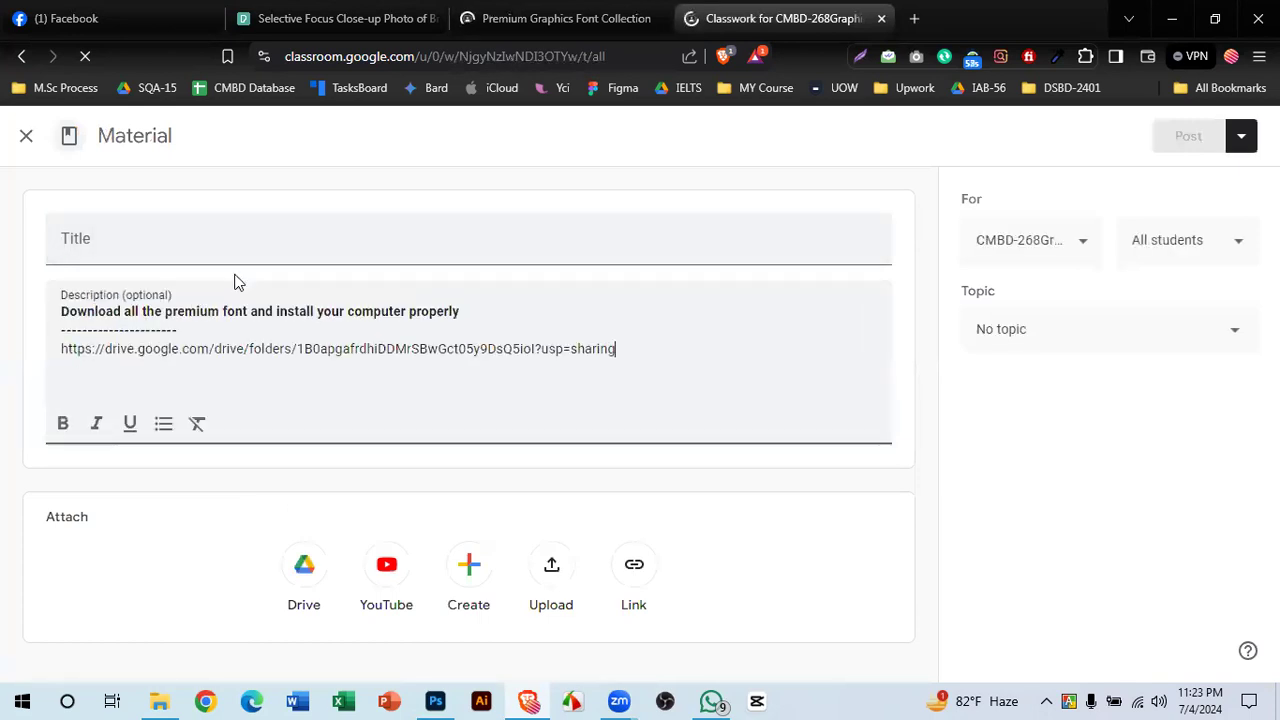
- Copy the title "Premium Graphics Font Collection" from the CMBD-247 material into the title of the new CMBD-268 material
left_click(548, 8)
left_click_drag(916, 220, 452, 200)
left_click(785, 18)
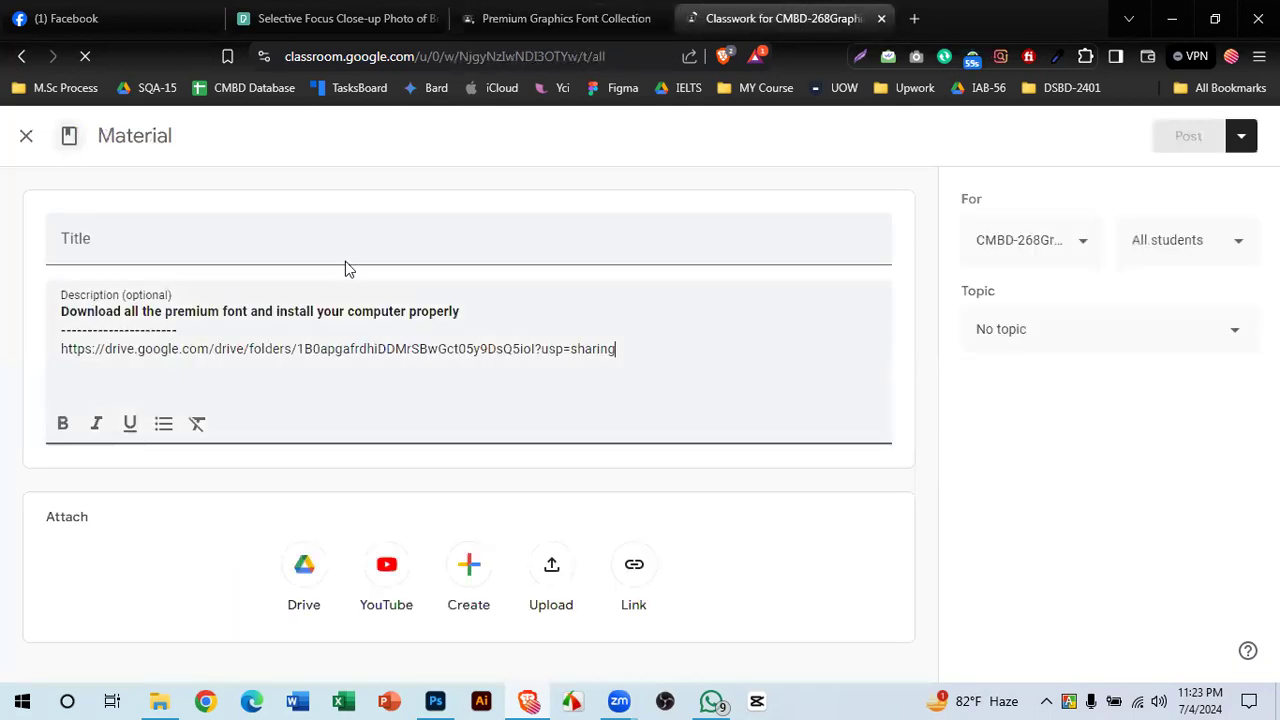
left_click(270, 238)
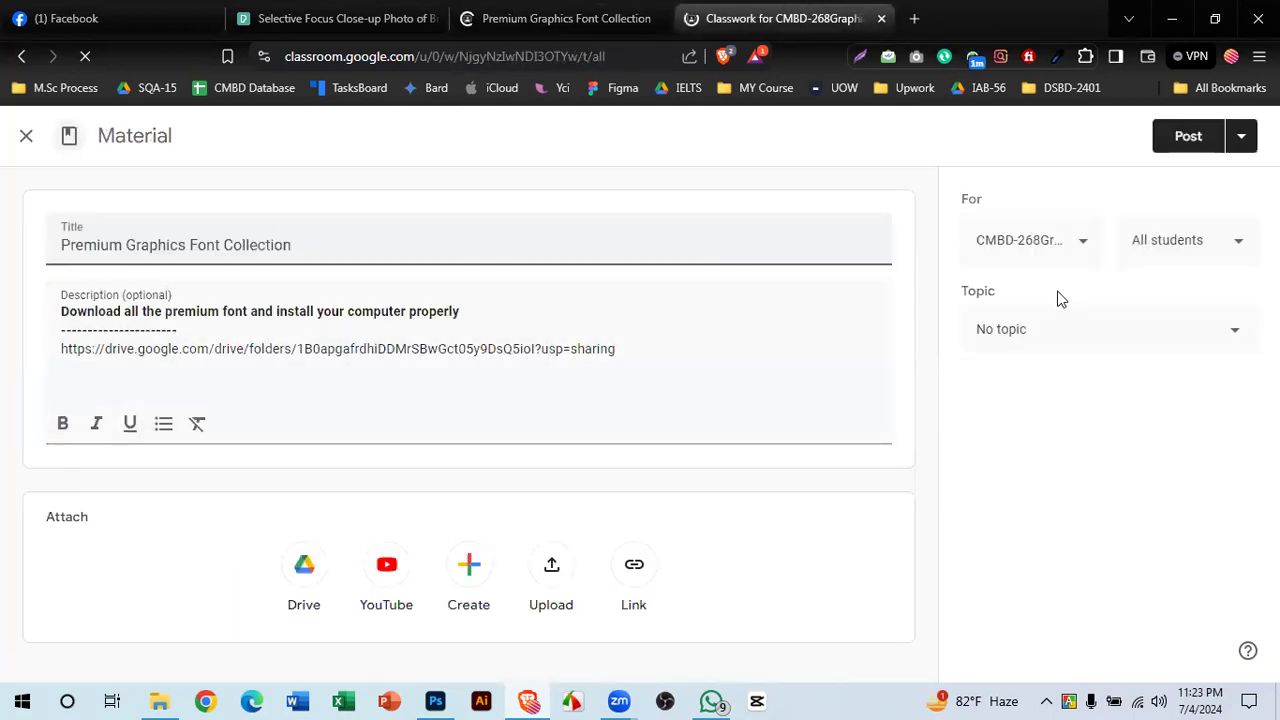
- Keep the material's topic as "No topic" and post it to the CMBD-268 class
left_click(1063, 332)
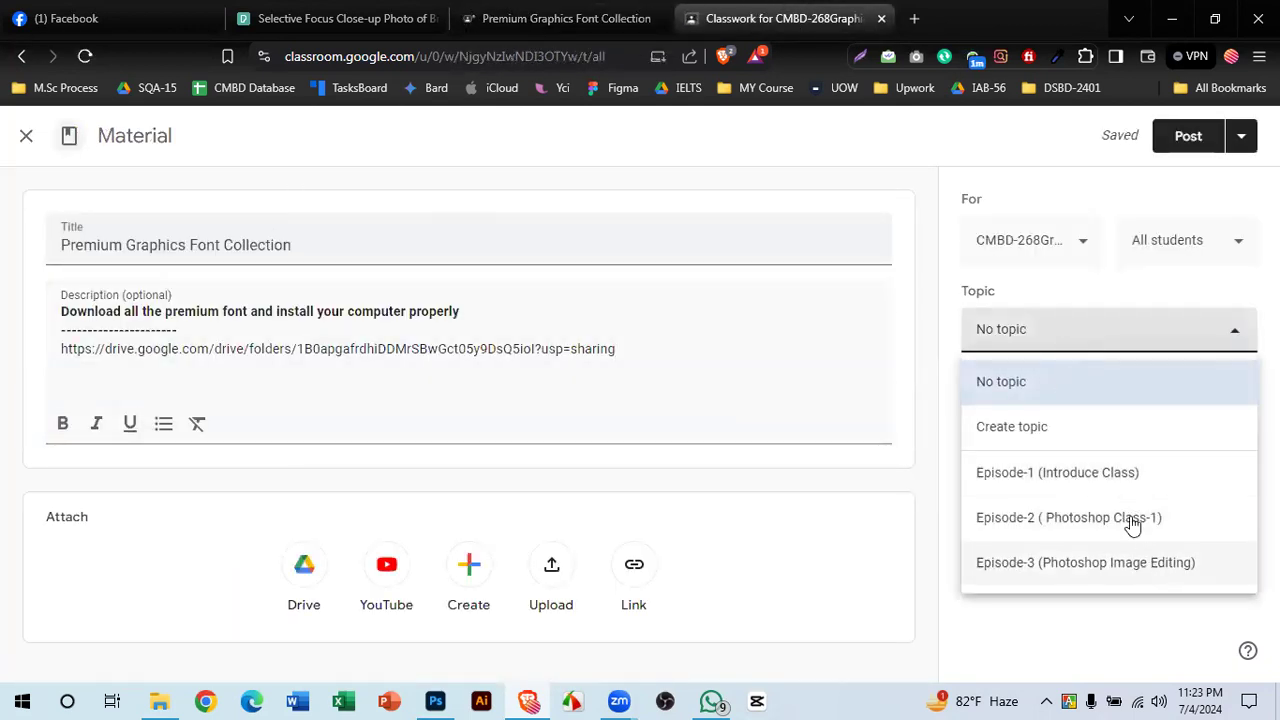
left_click(1016, 376)
left_click(1180, 138)
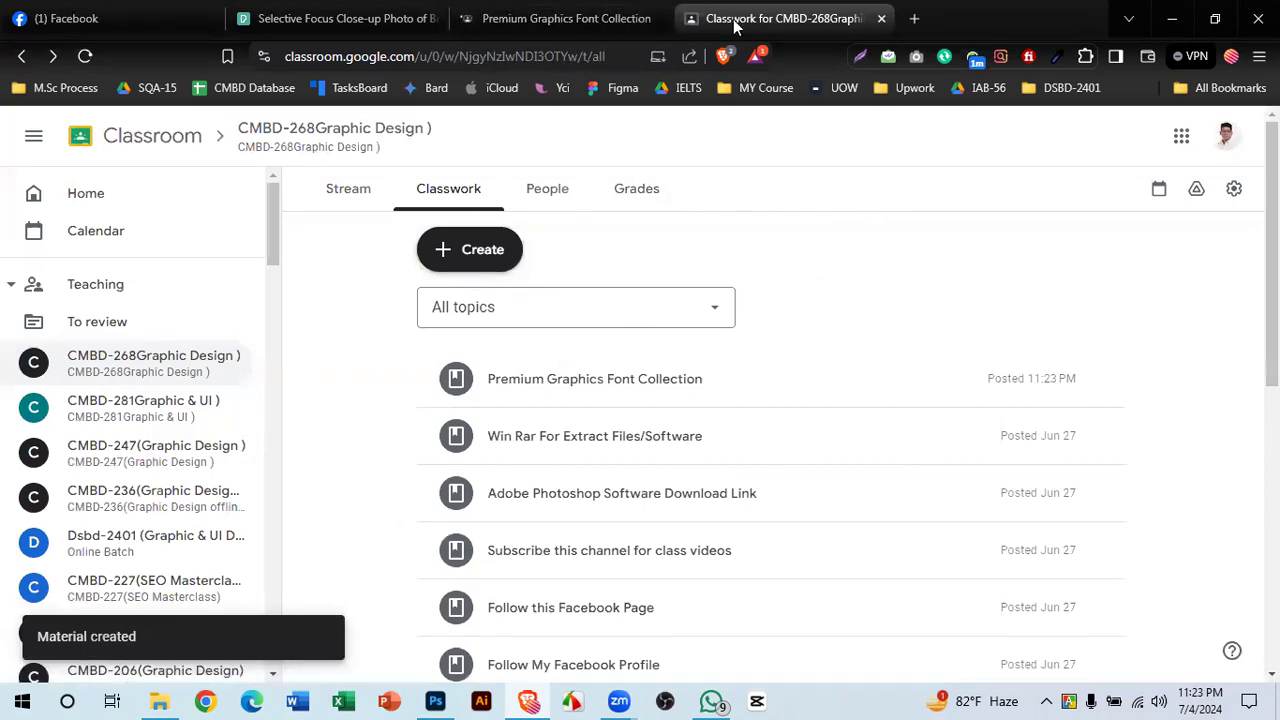
- Look over the CMBD-268 classwork list and switch back to the Untitled-1 document in Photoshop
scroll(831, 311, "down", 5)
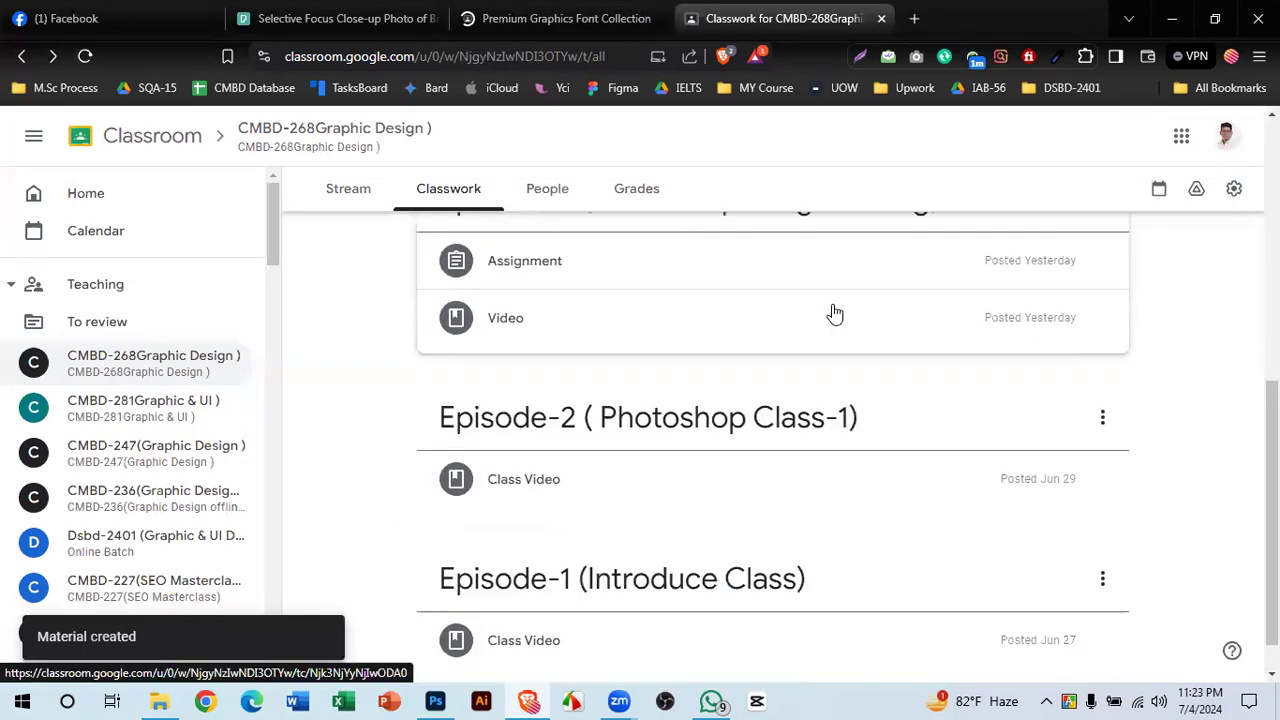
scroll(835, 313, "up", 1)
scroll(835, 313, "down", 1)
scroll(835, 313, "up", 1)
scroll(835, 313, "up", 5)
left_click(566, 18)
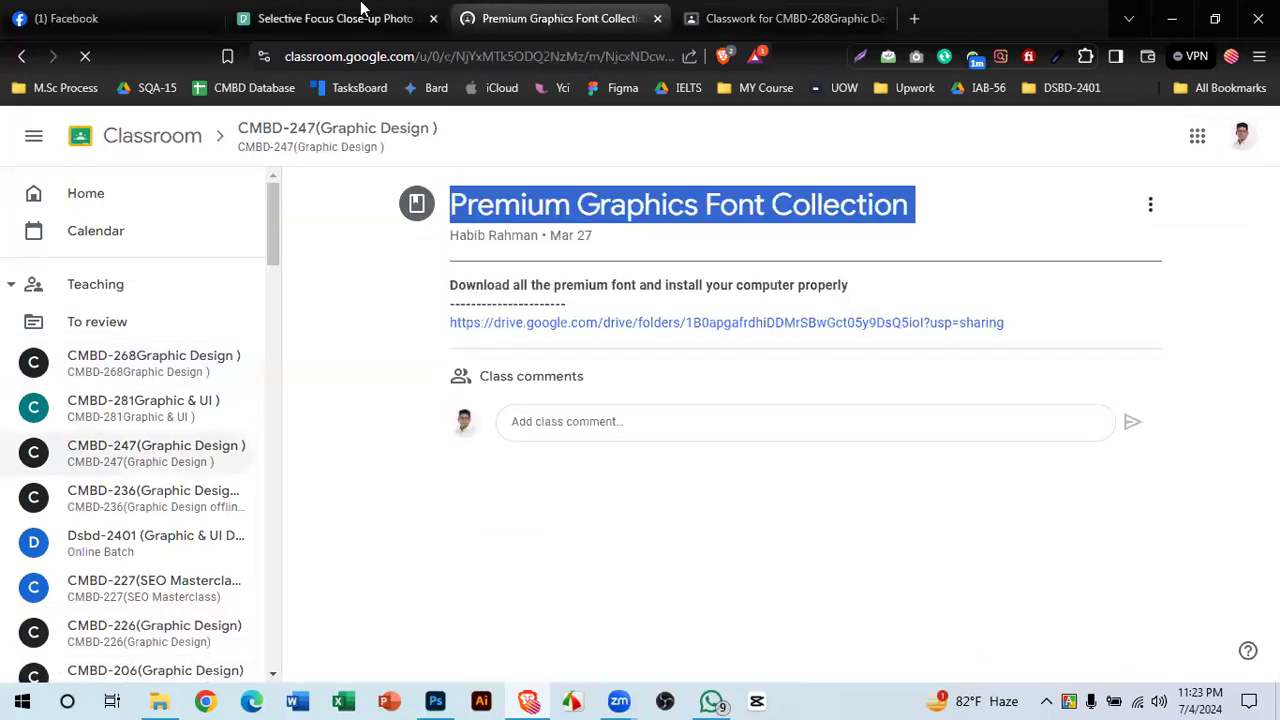
left_click(345, 18)
left_click(481, 700)
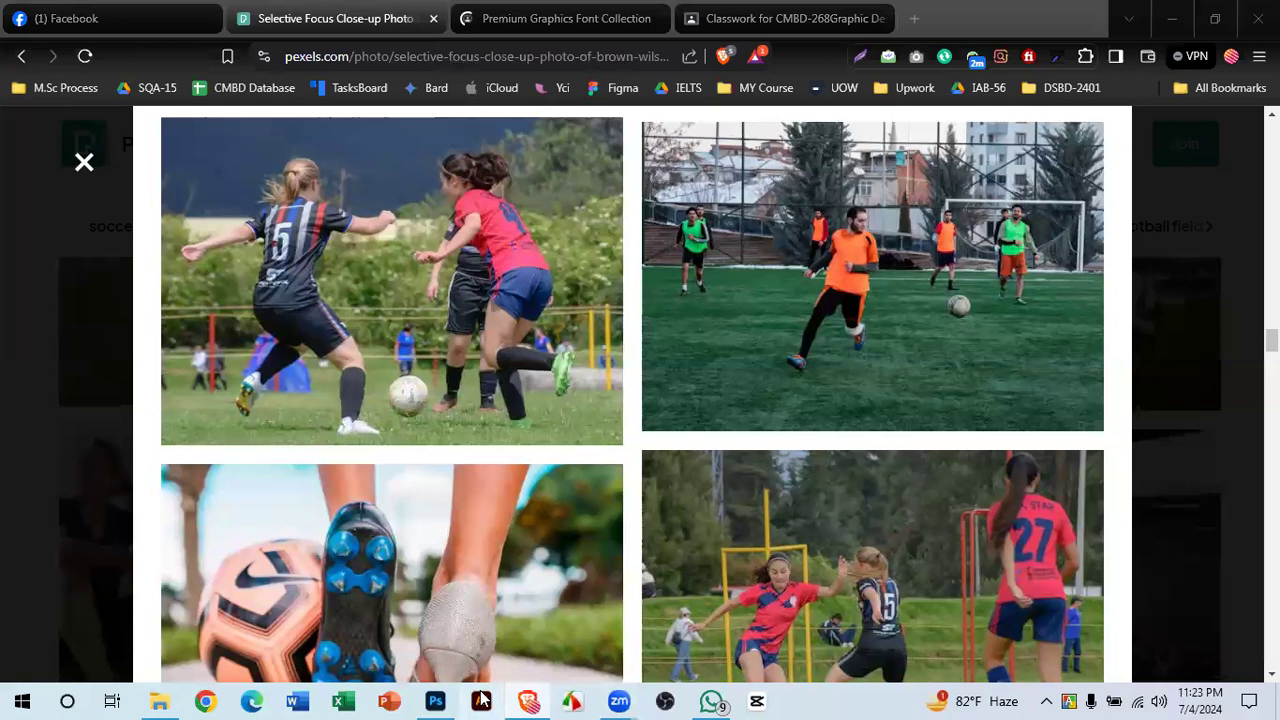
left_click(437, 701)
- Select the whole "Lorem Ipsum" text and display its paragraph settings
left_click(466, 283)
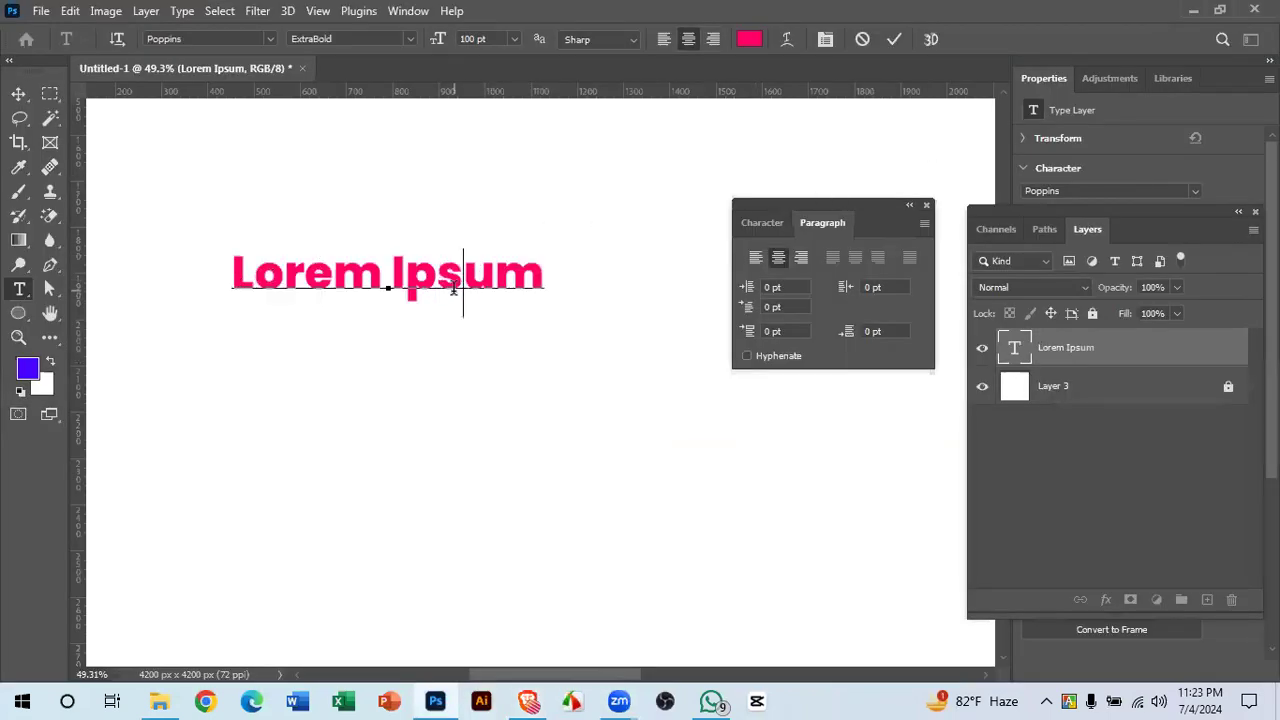
key("ctrl+a")
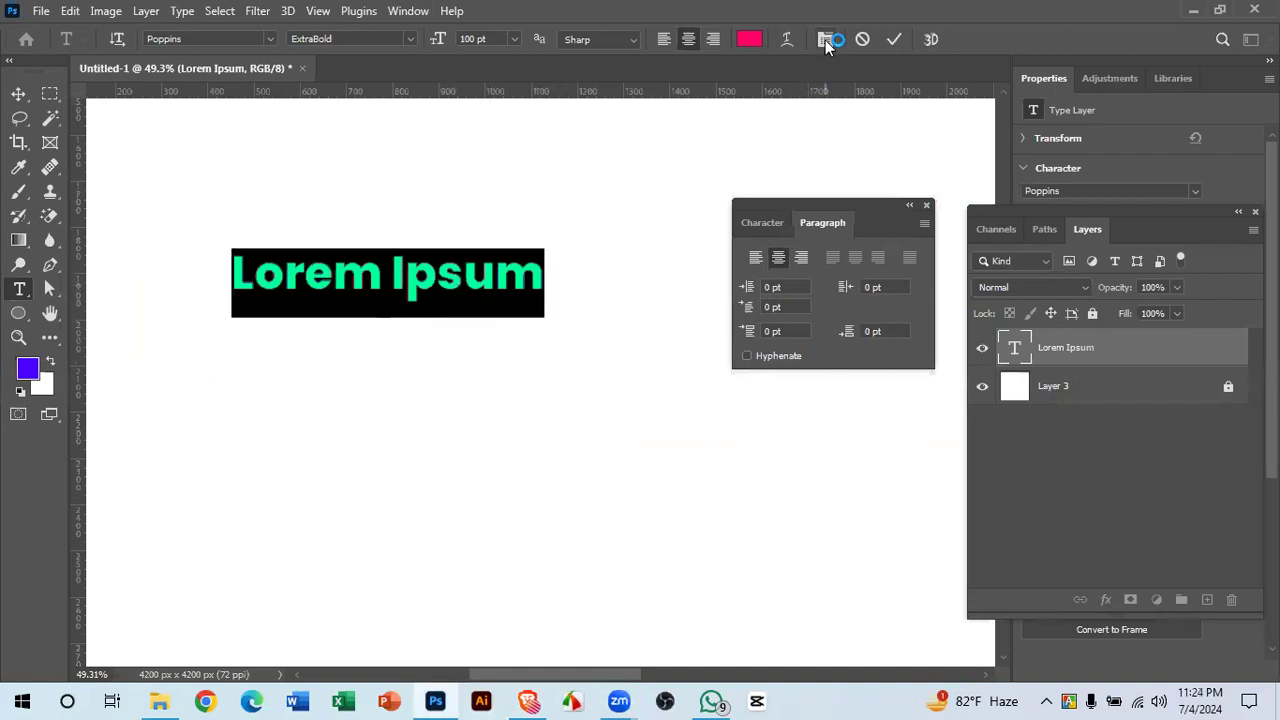
left_click(825, 40)
left_click(825, 40)
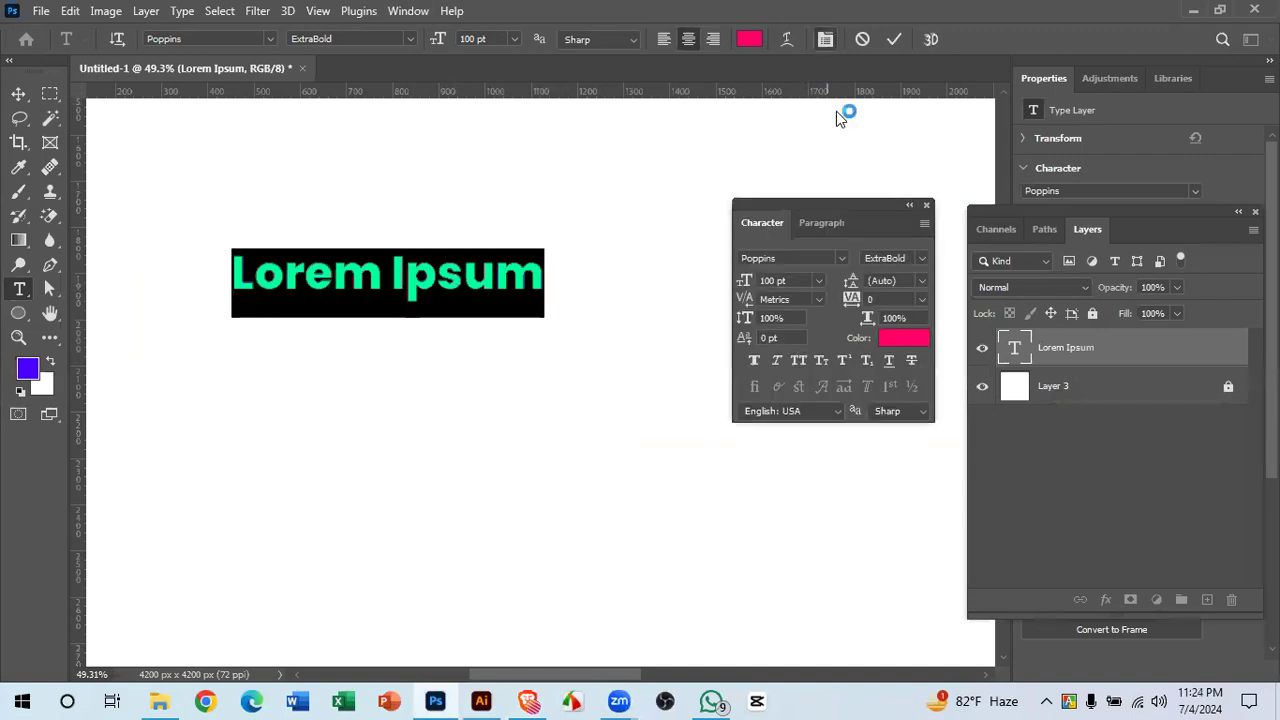
left_click(822, 223)
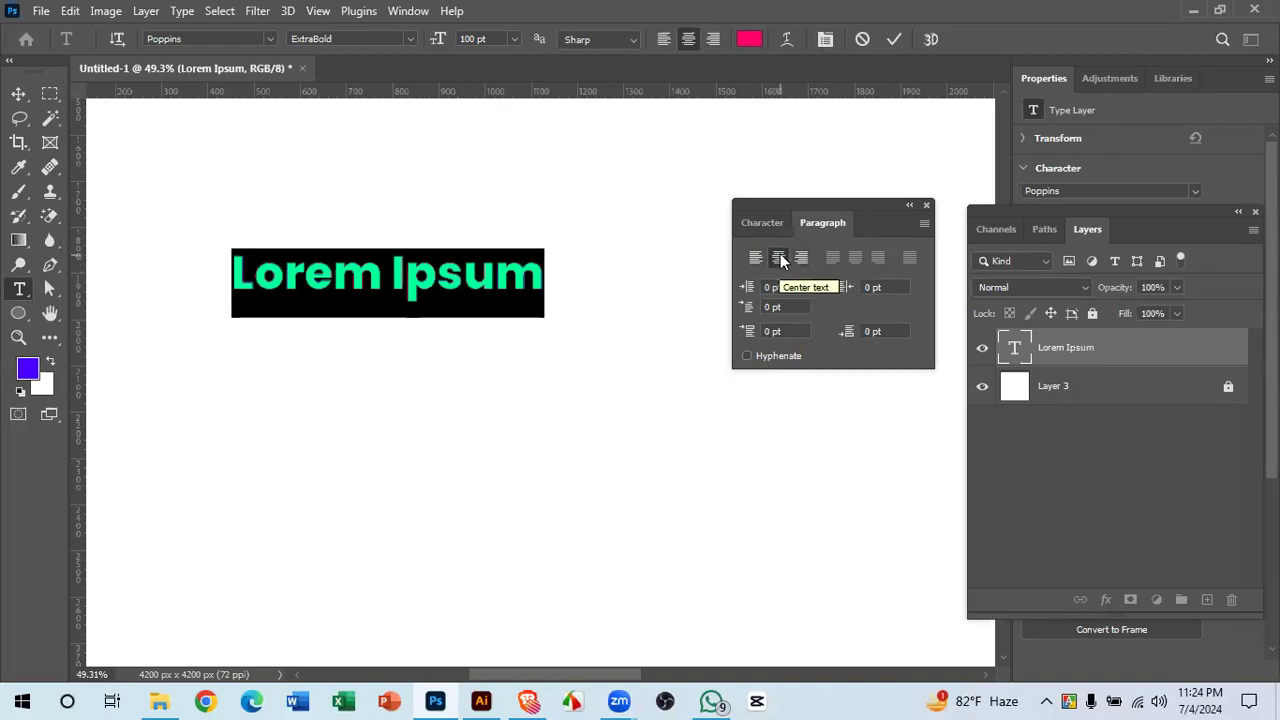
- Replace the centered "Lorem Ipsum" text with "268"
left_click(513, 264)
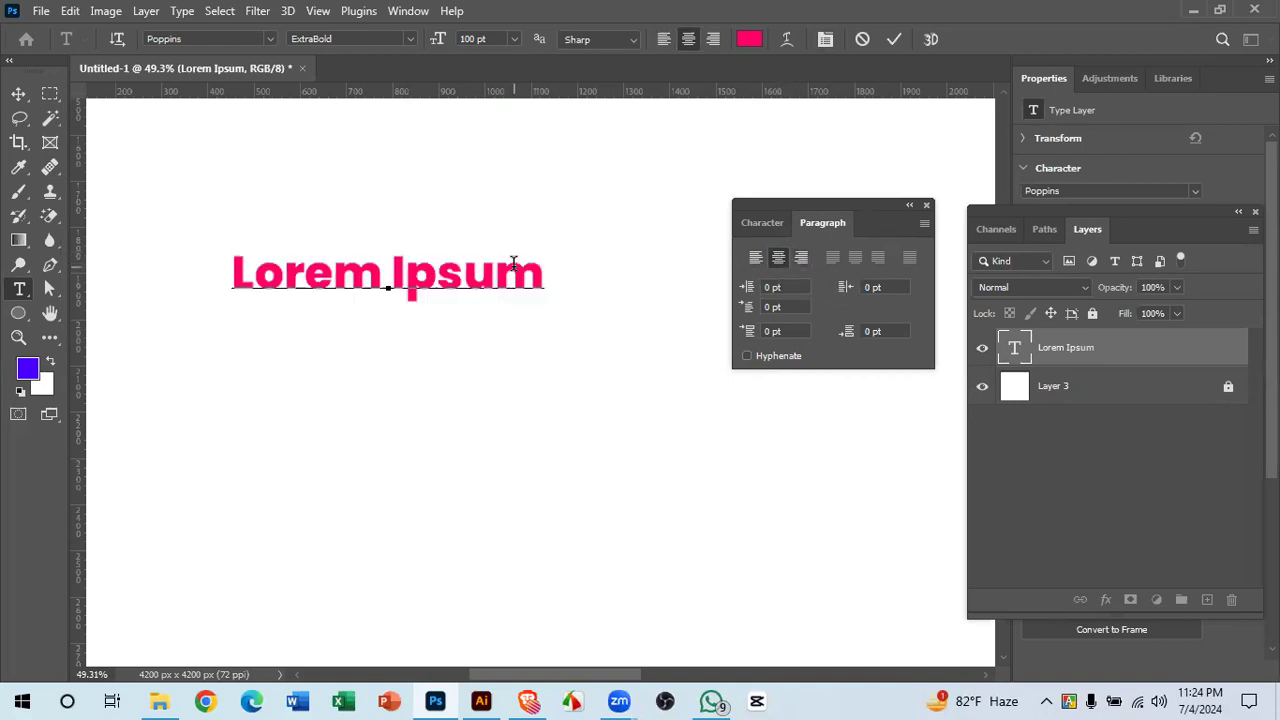
triple_click(513, 264)
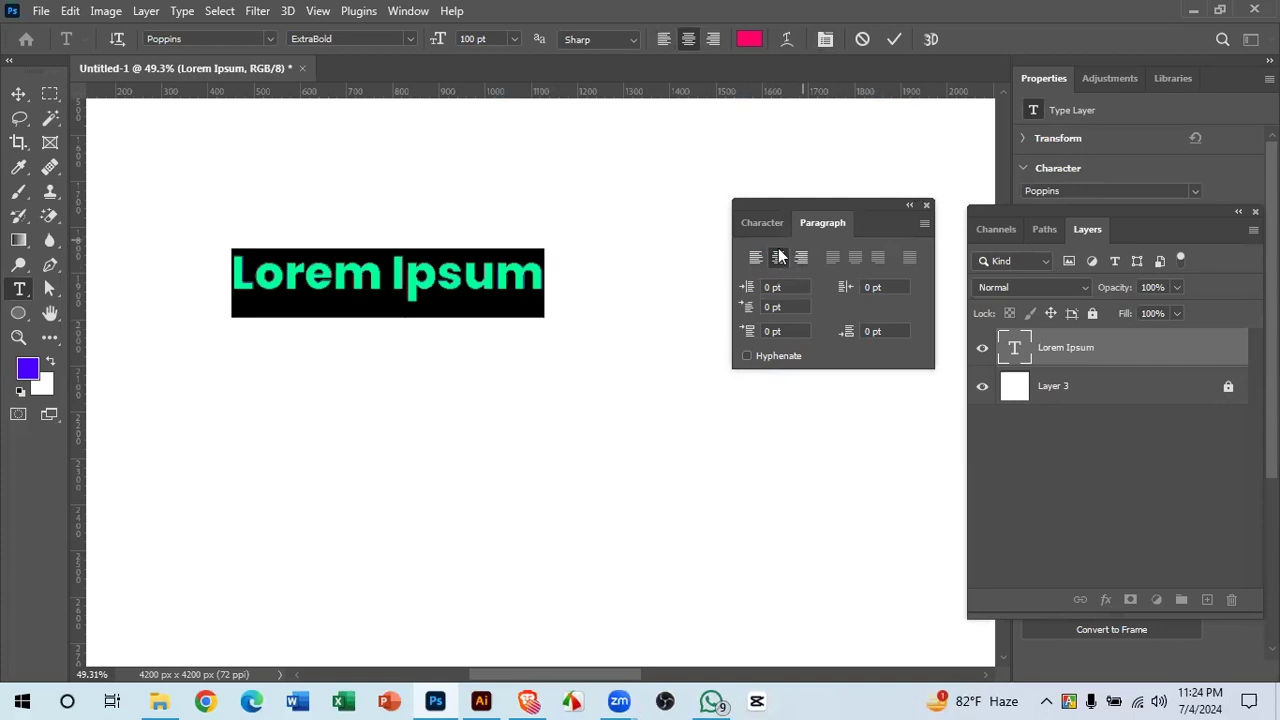
key("BackSpace")
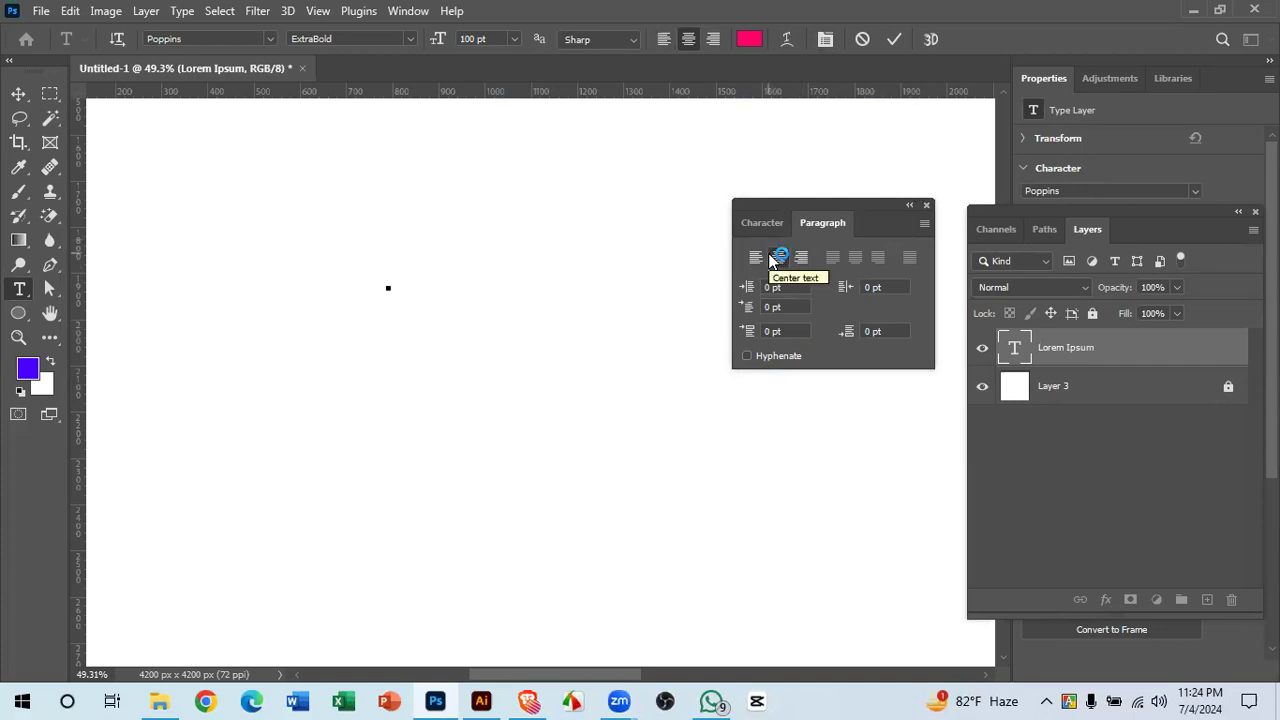
type("2")
key("BackSpace")
type("268")
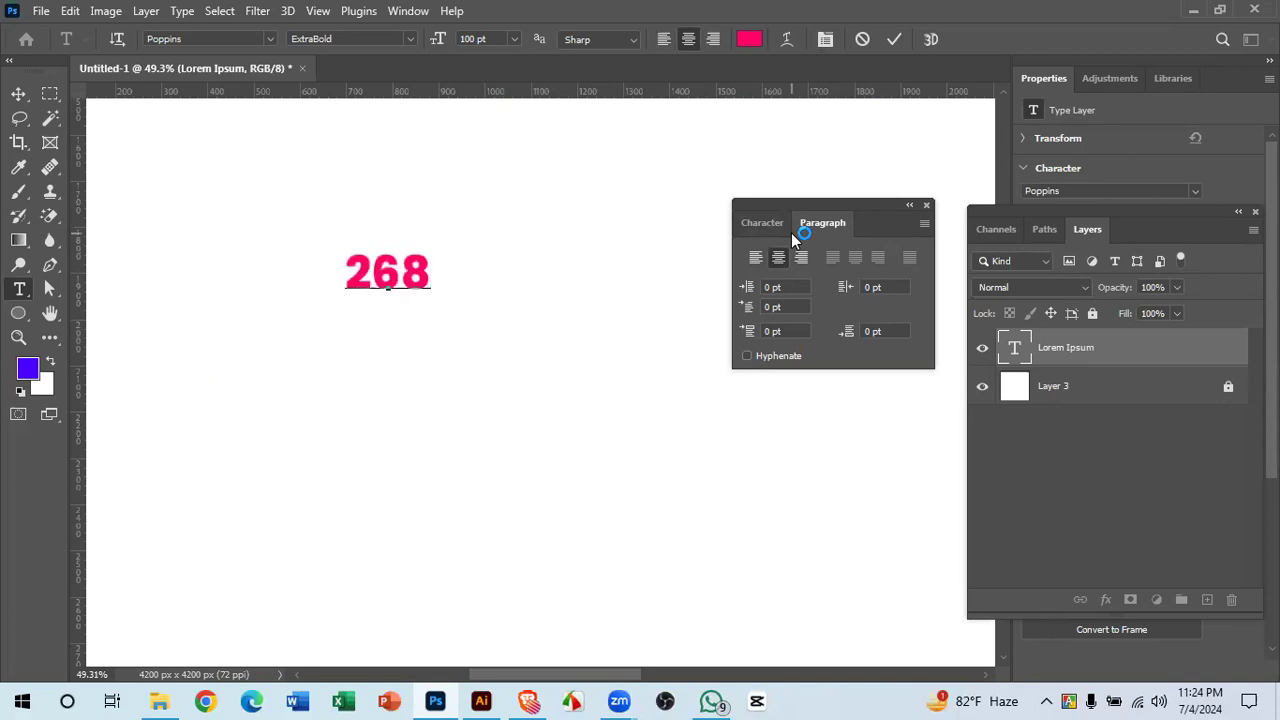
- Replace the centred text "268" with "Graphic Design" and commit the text layer
key("BackSpace")
key("BackSpace")
key("BackSpace")
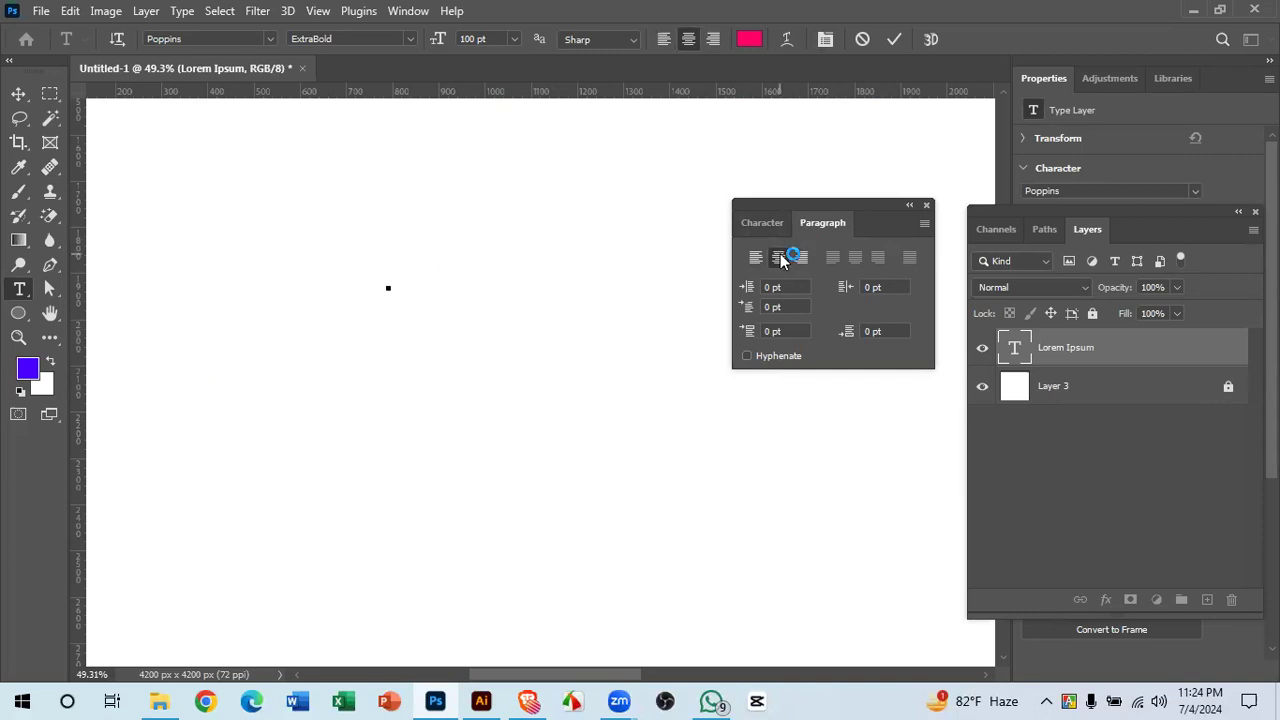
type("h")
type("f")
key("BackSpace")
key("BackSpace")
type("Graphi")
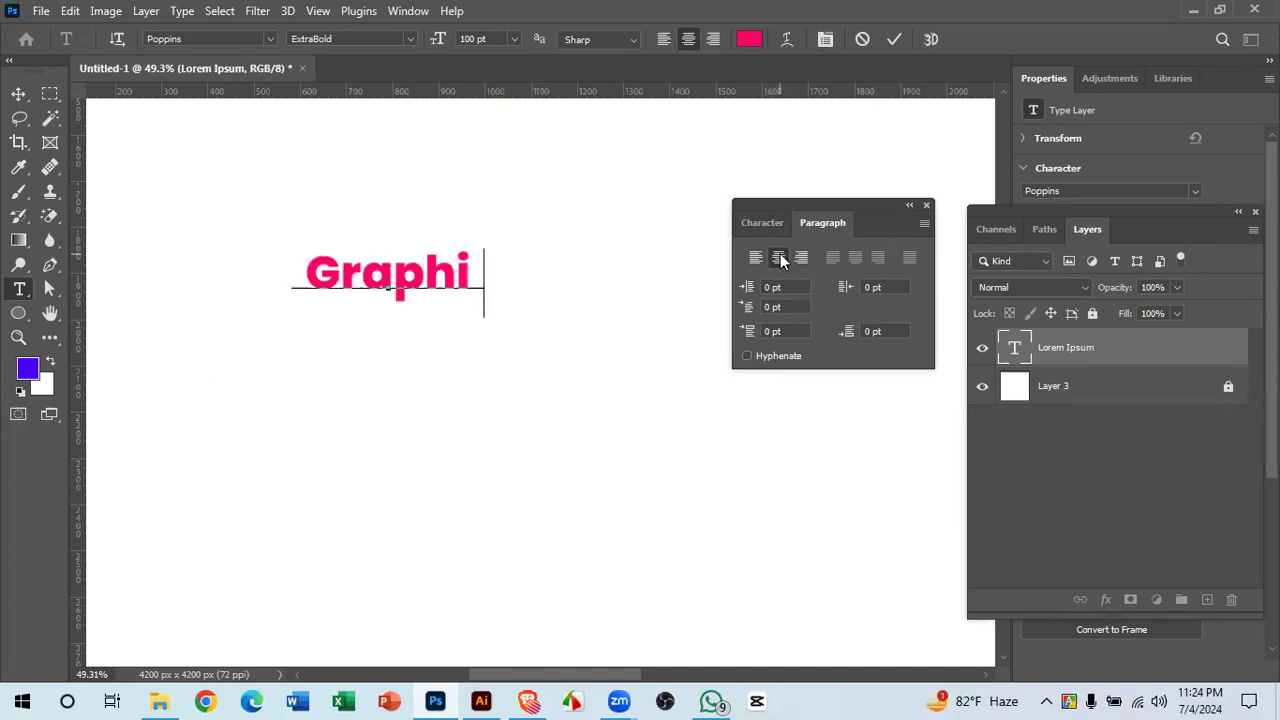
type("c Design")
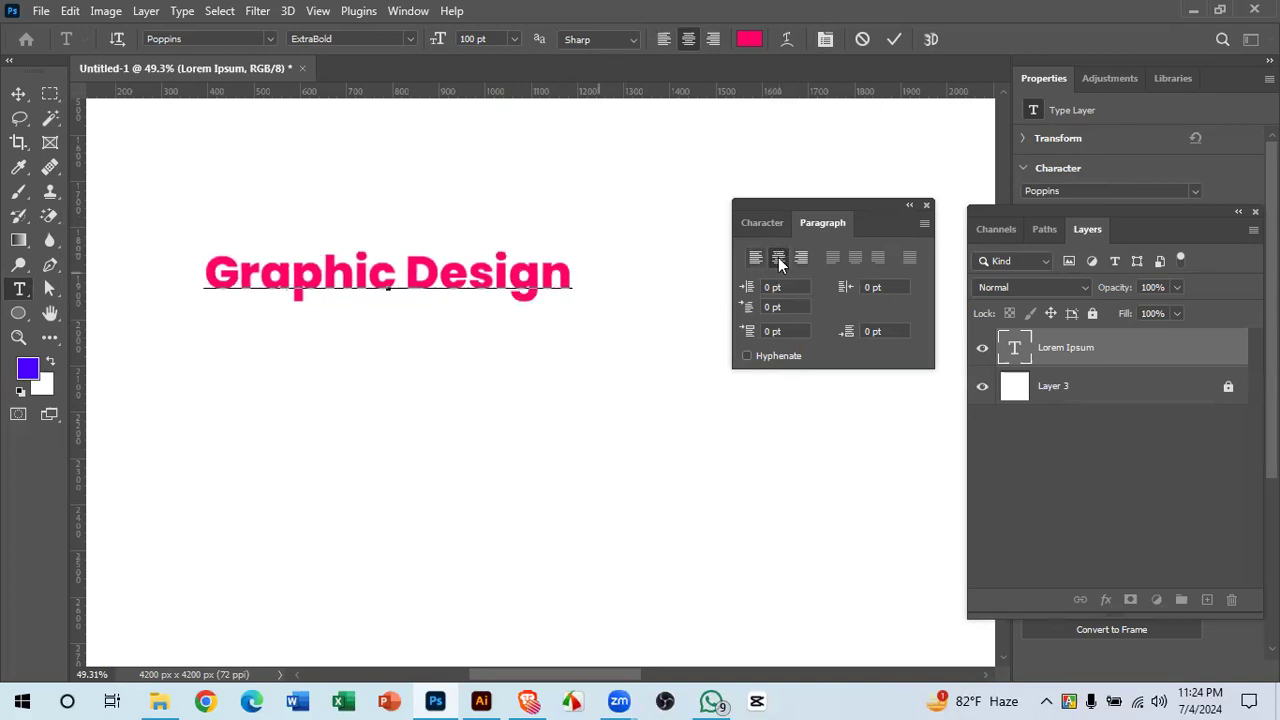
left_click(895, 40)
- Left-align the "Graphic Design" text and move it back toward the upper middle of the visible canvas
key("v")
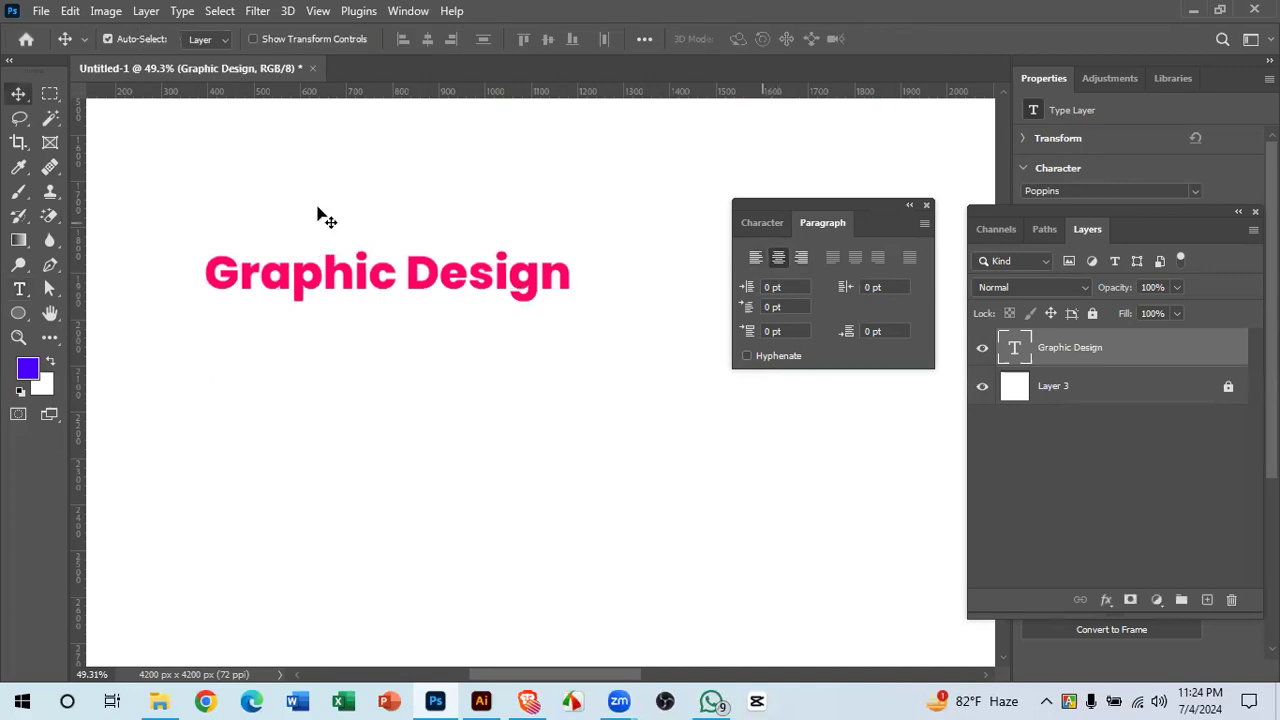
left_click(757, 258)
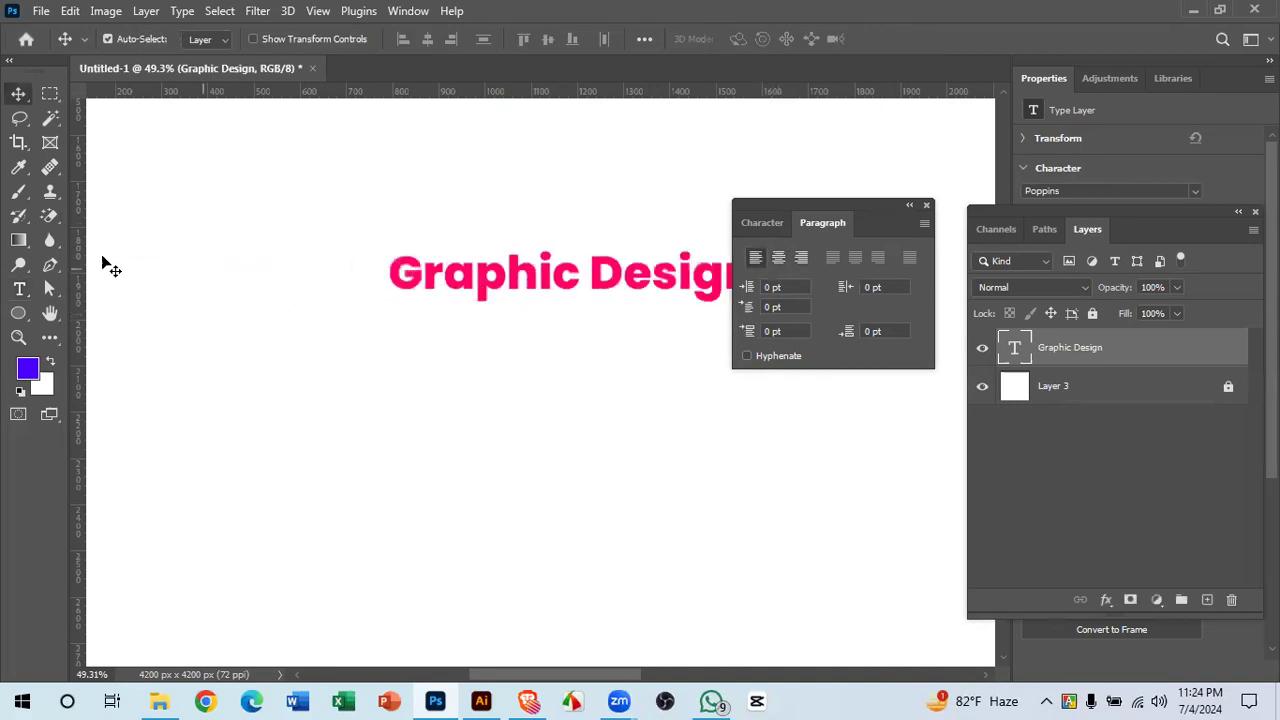
left_click_drag(458, 272, 292, 247)
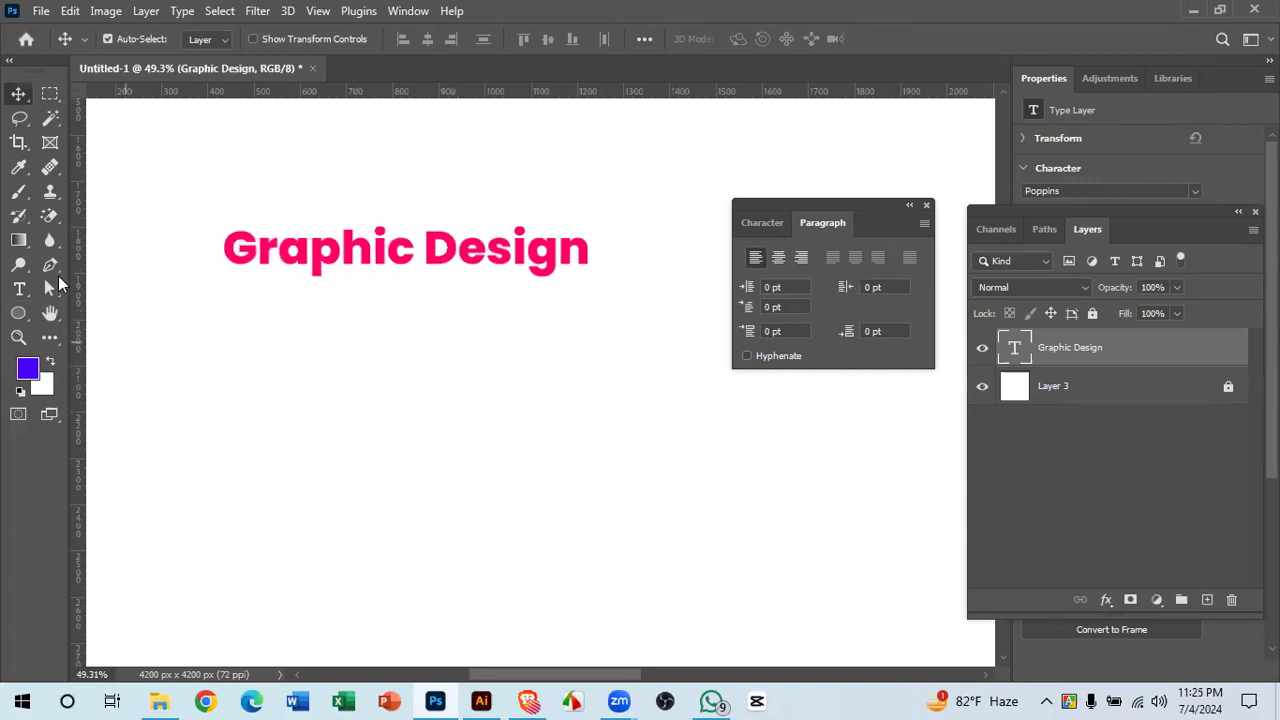
- Add a second left-aligned "Graphic Design" text layer and position it just below the first line
left_click(19, 289)
left_click(378, 350)
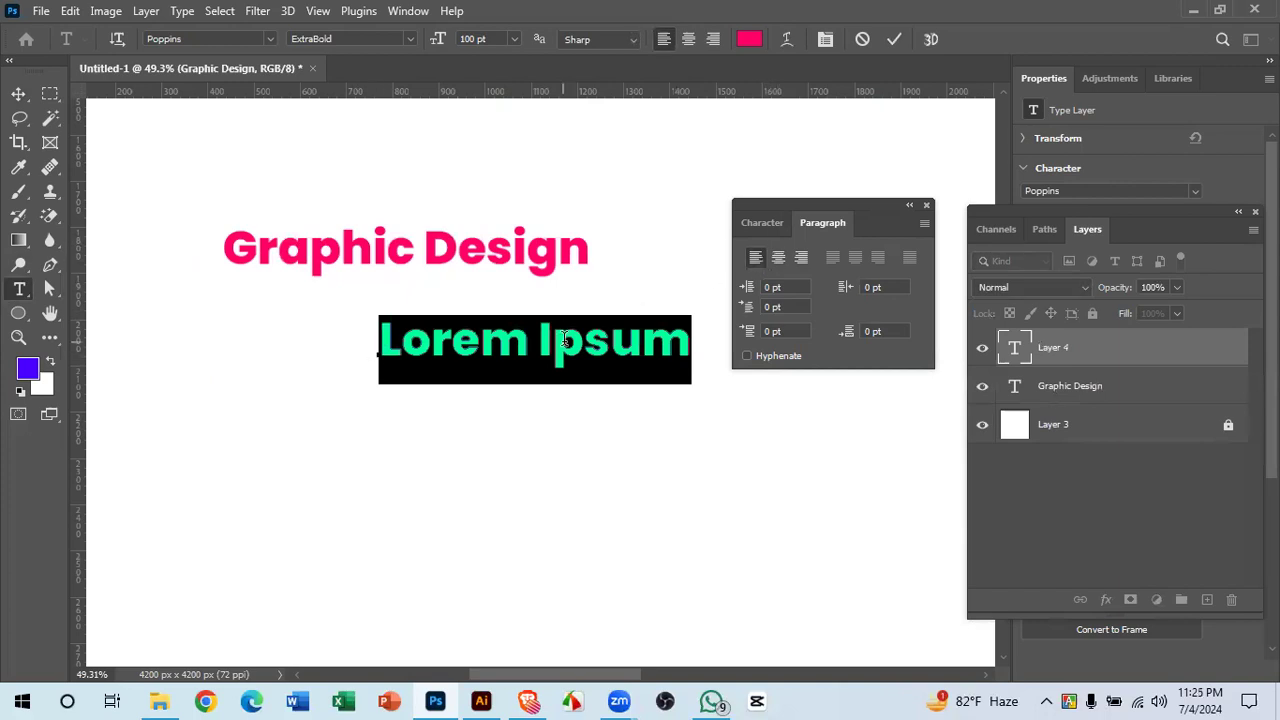
type("Gr")
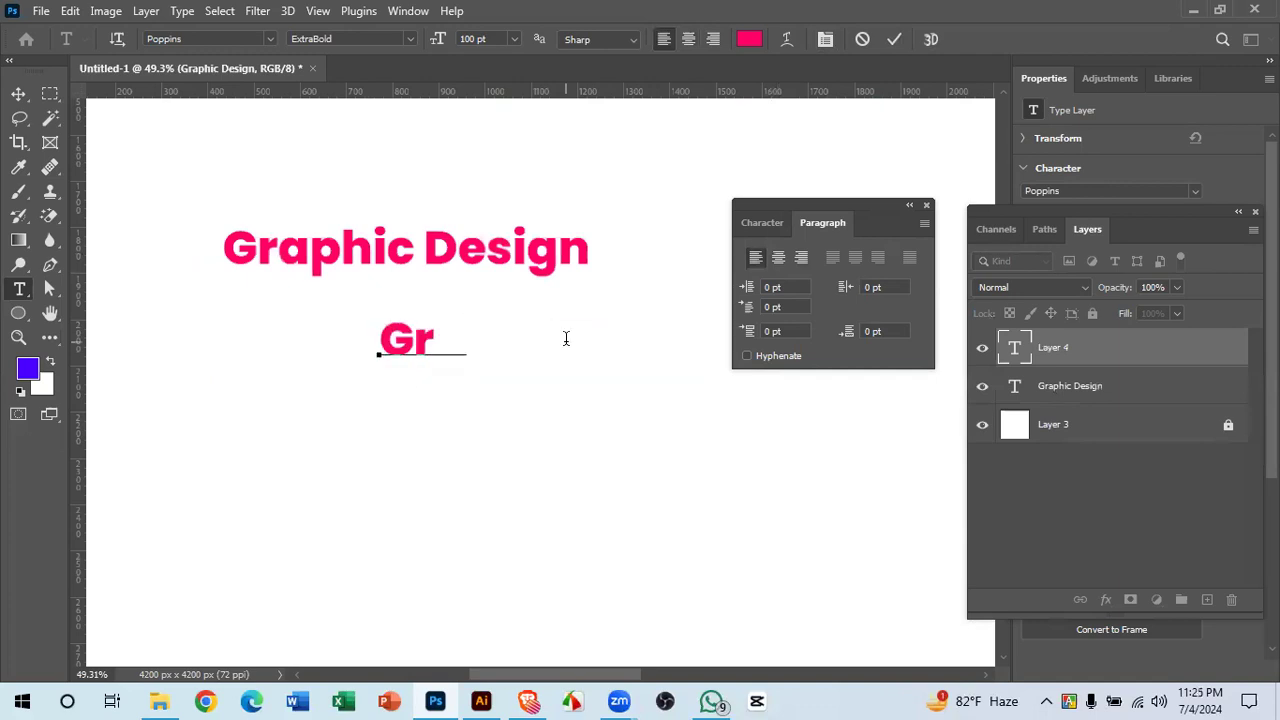
type("aphic")
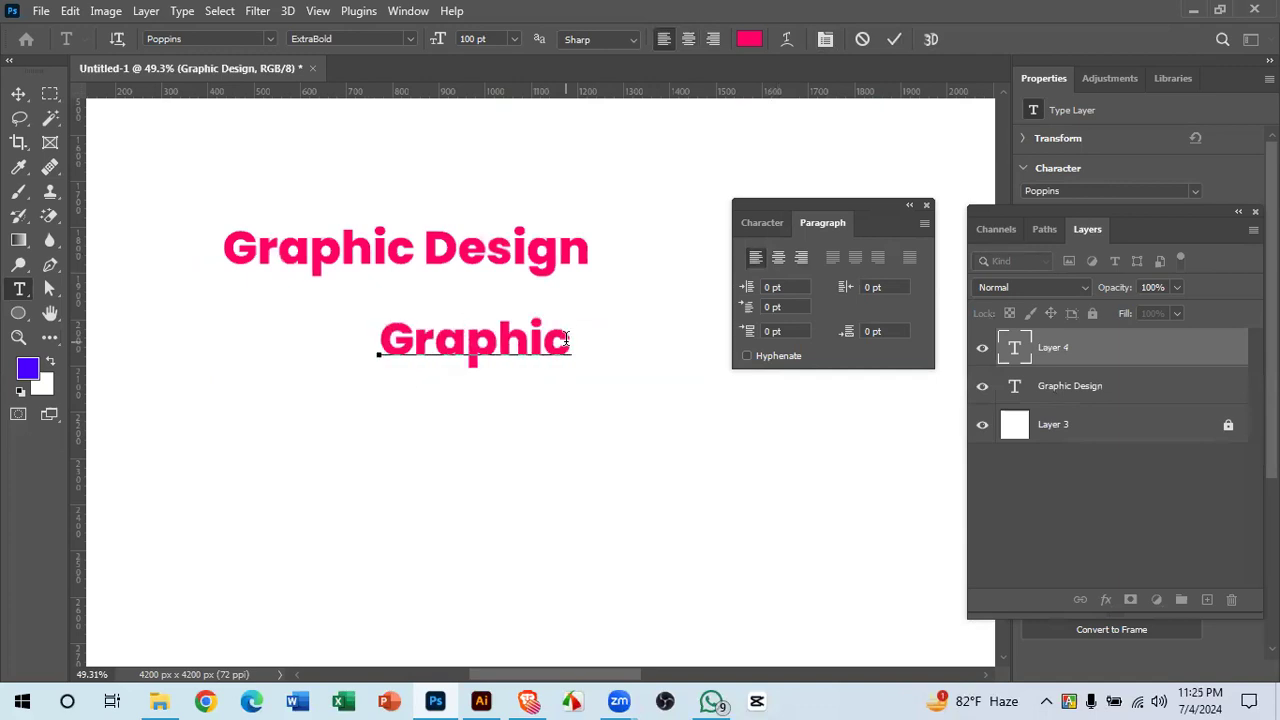
type(" Design")
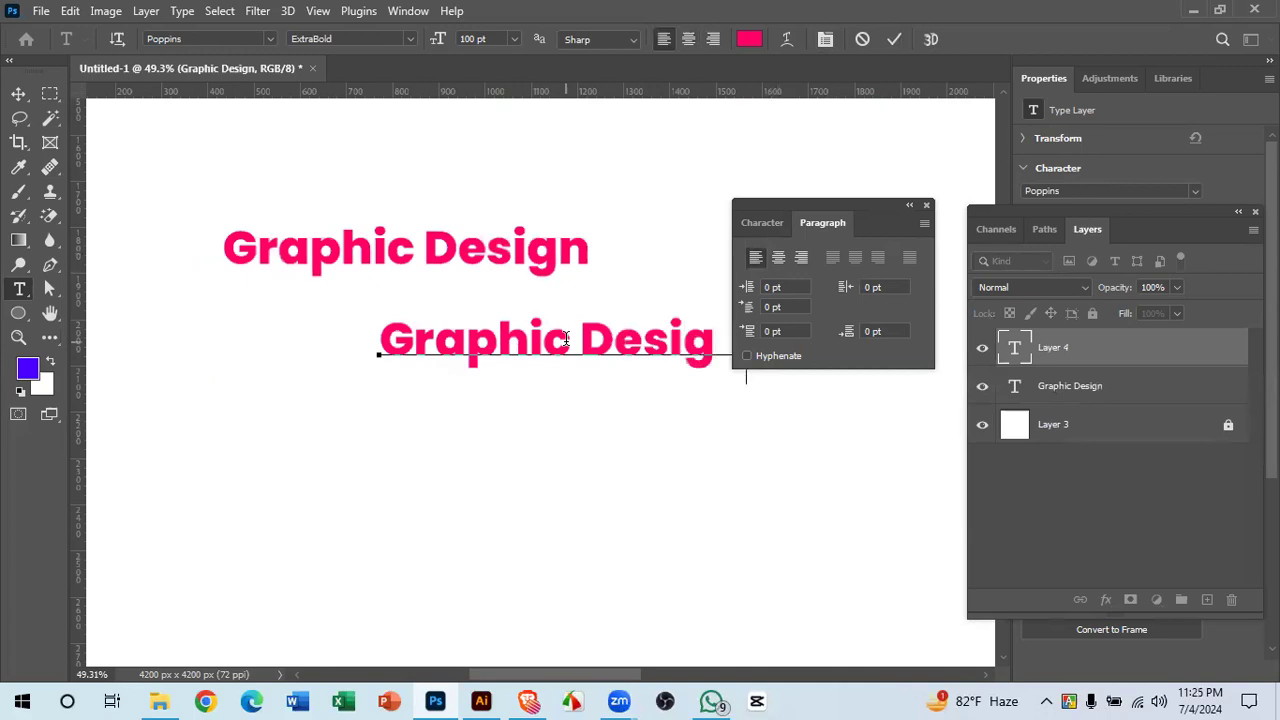
left_click(891, 39)
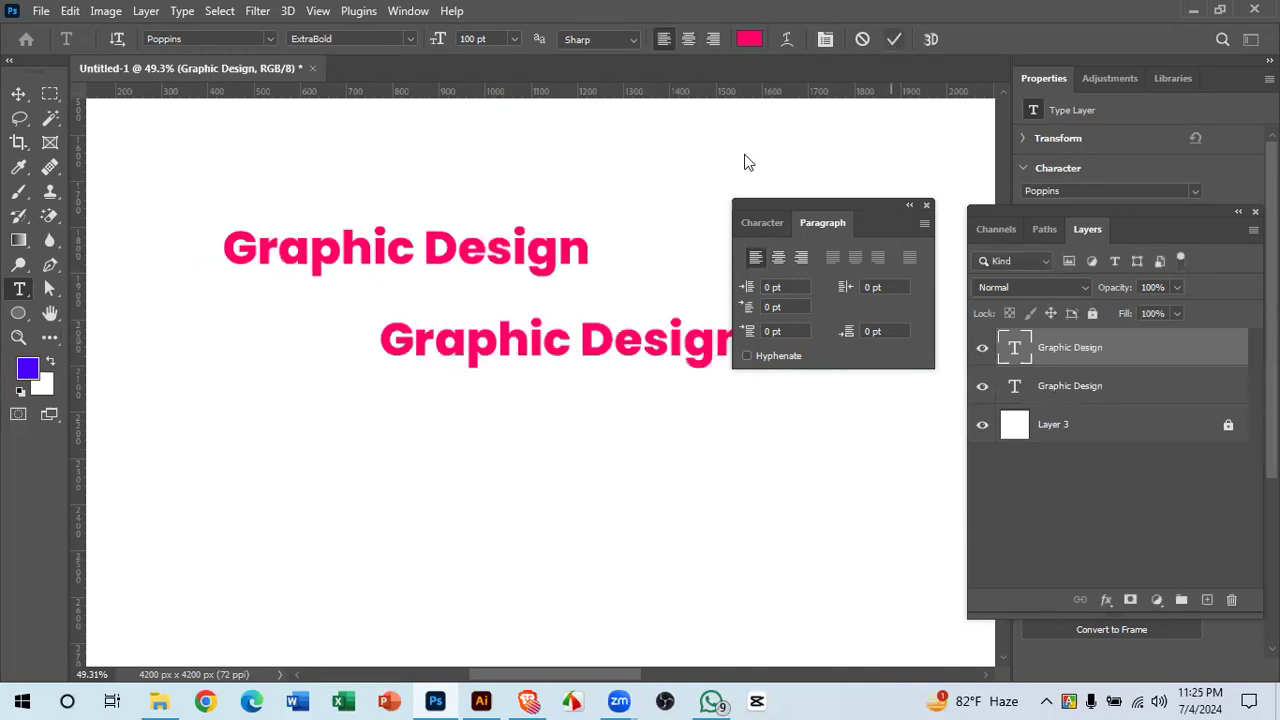
left_click(20, 93)
left_click_drag(586, 343, 447, 355)
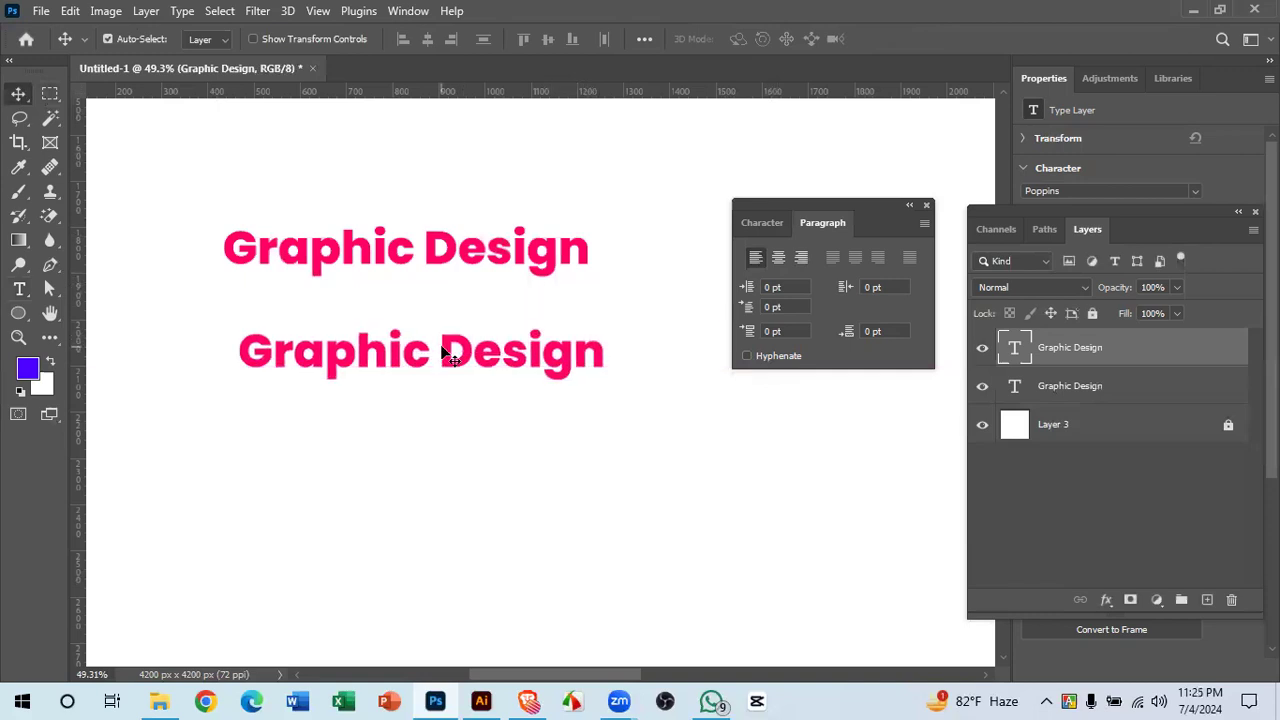
- Delete both "Graphic Design" text layers, keeping only the white background layer
key("Delete")
key("Delete")
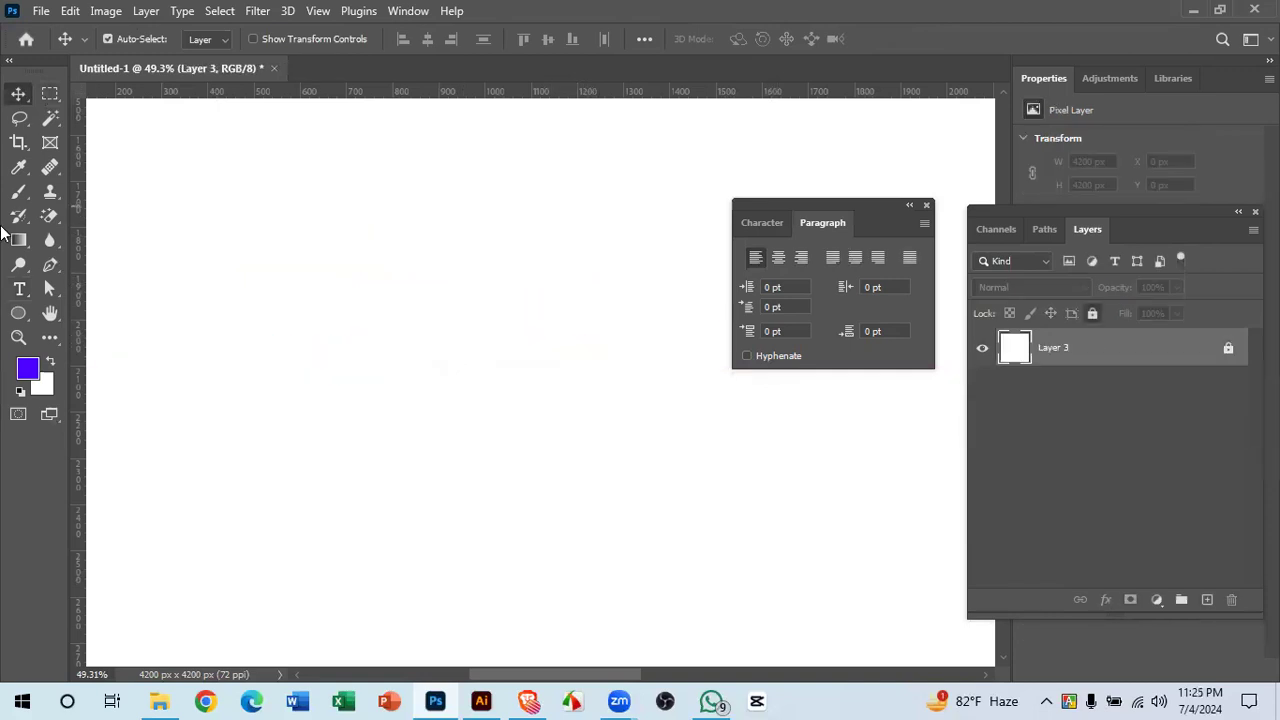
- Add a right-aligned point text reading "Graphic Design" on the blank canvas and commit it
left_click(19, 289)
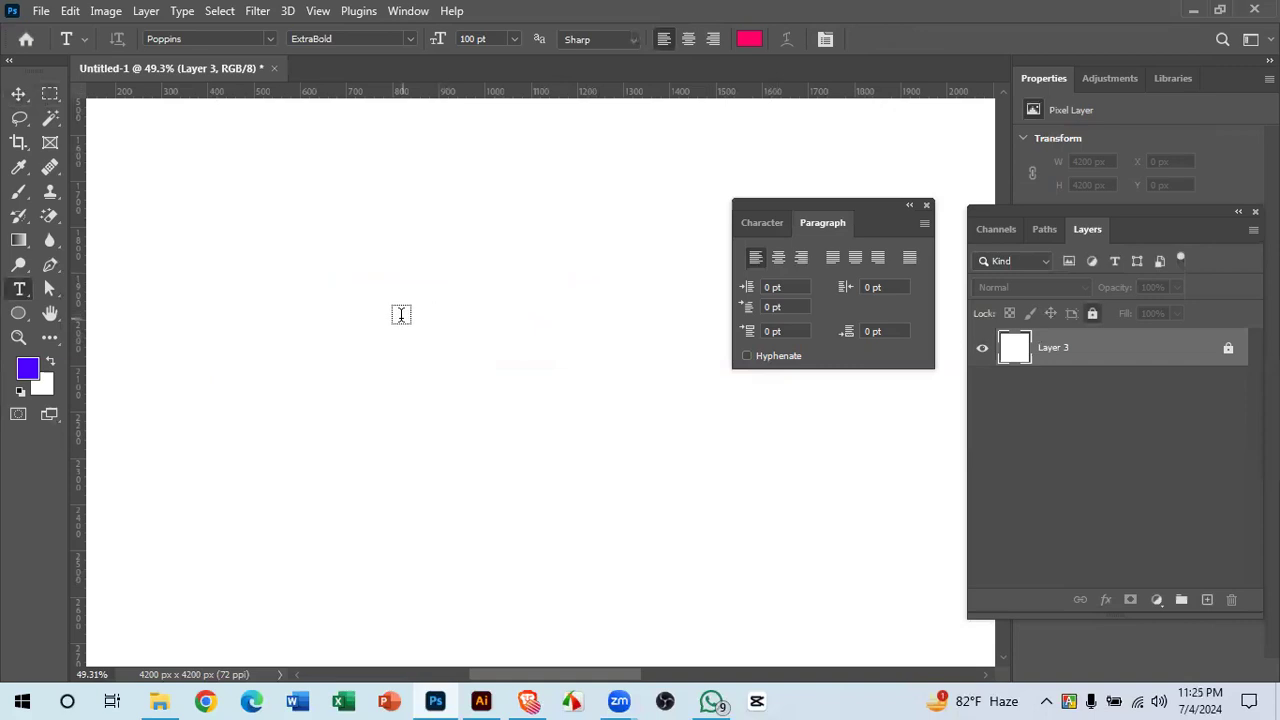
left_click(401, 315)
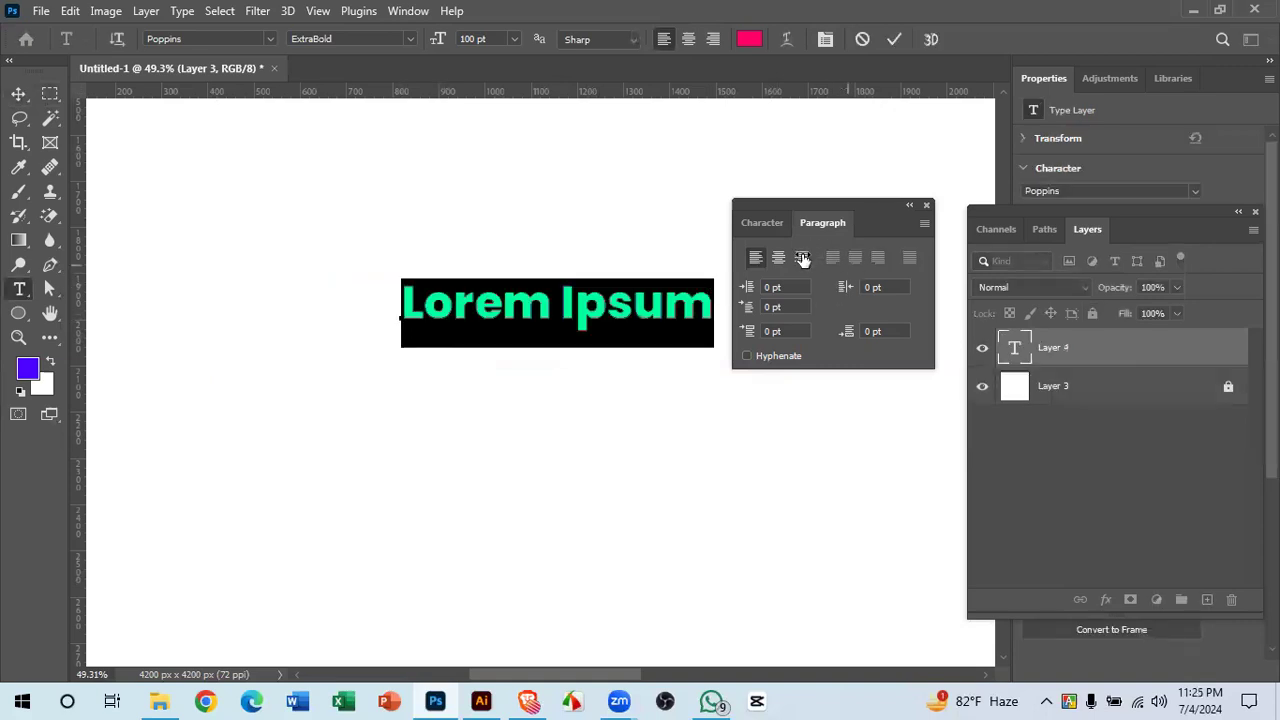
left_click(802, 259)
left_click(403, 312)
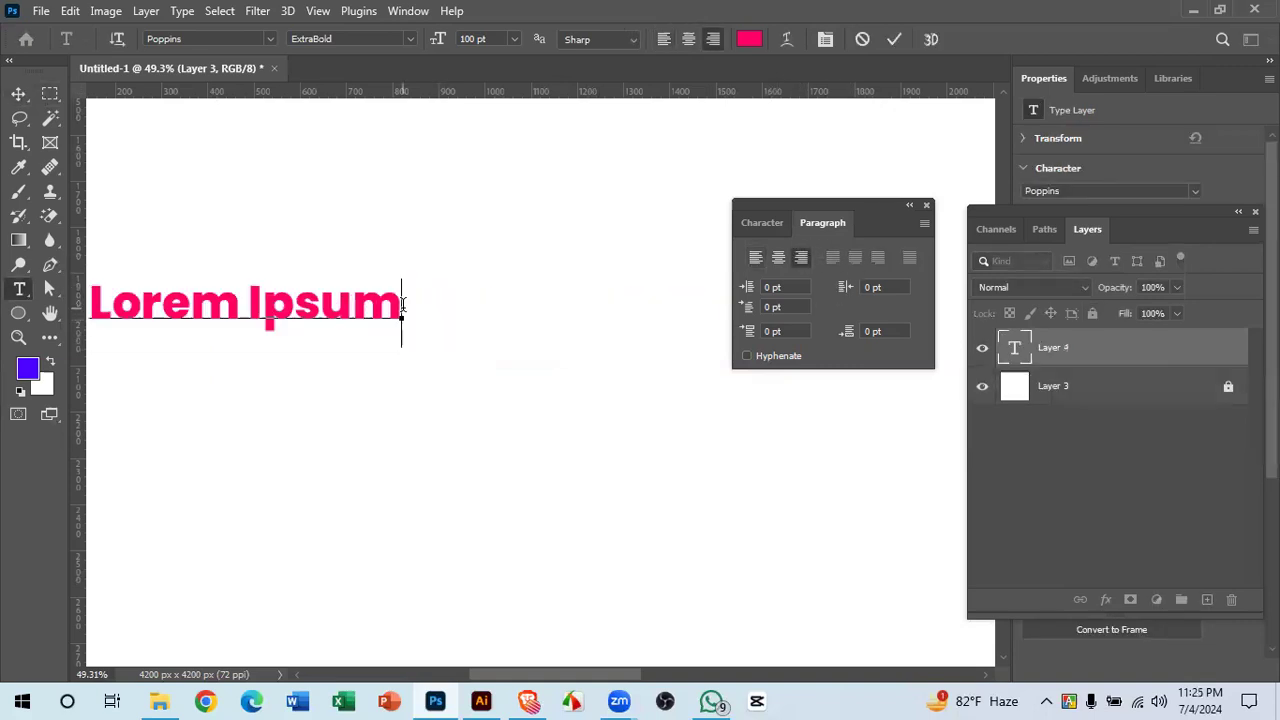
key("ctrl+a")
key("BackSpace")
type("Graphic")
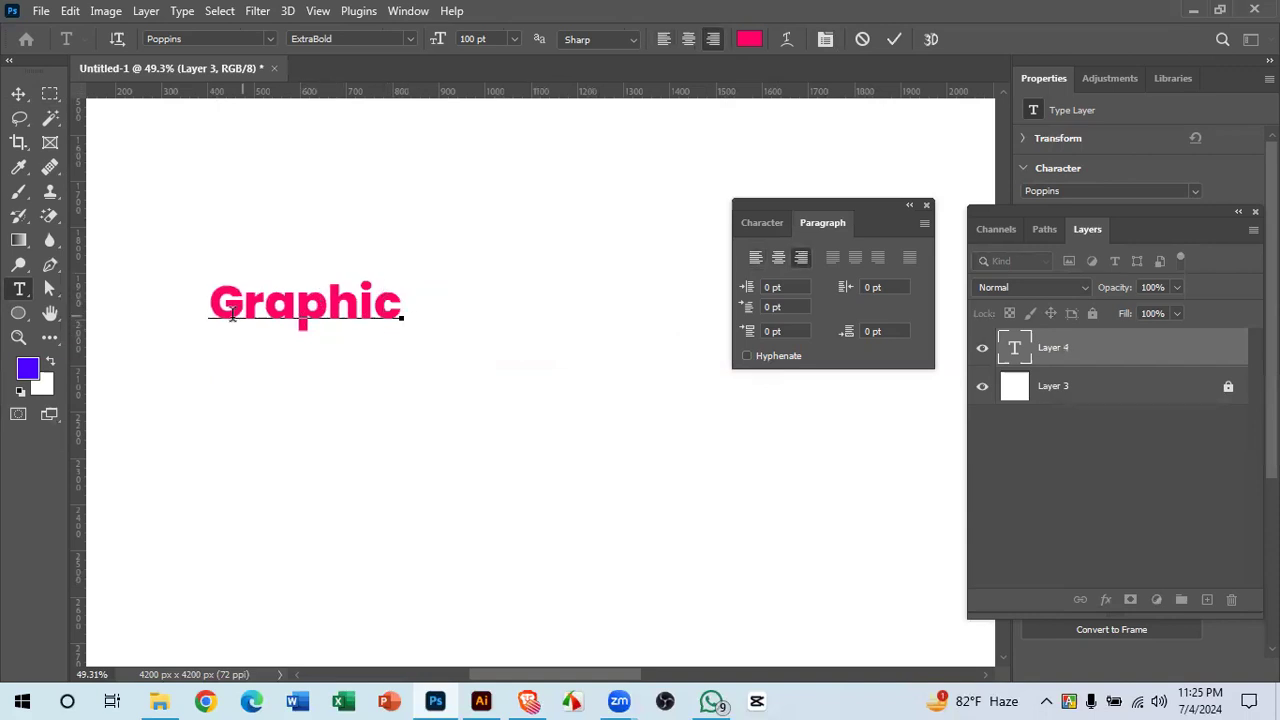
type("Design")
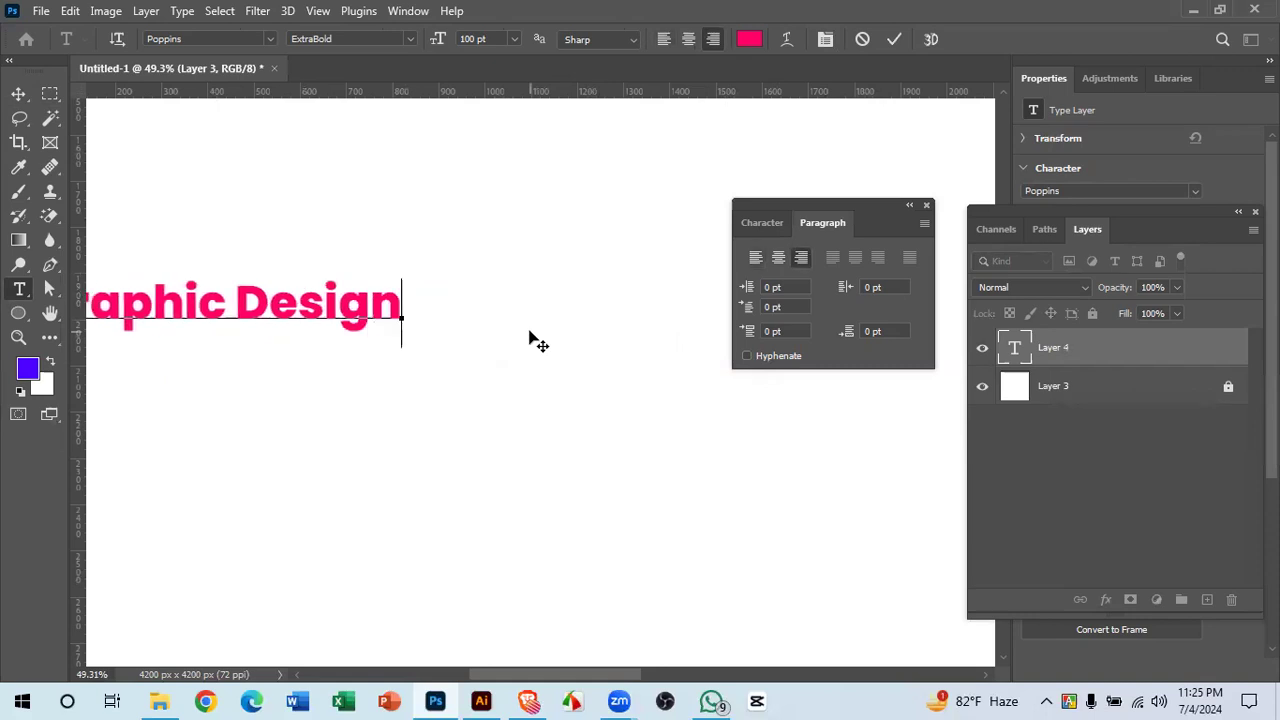
key("BackSpace")
left_click(890, 40)
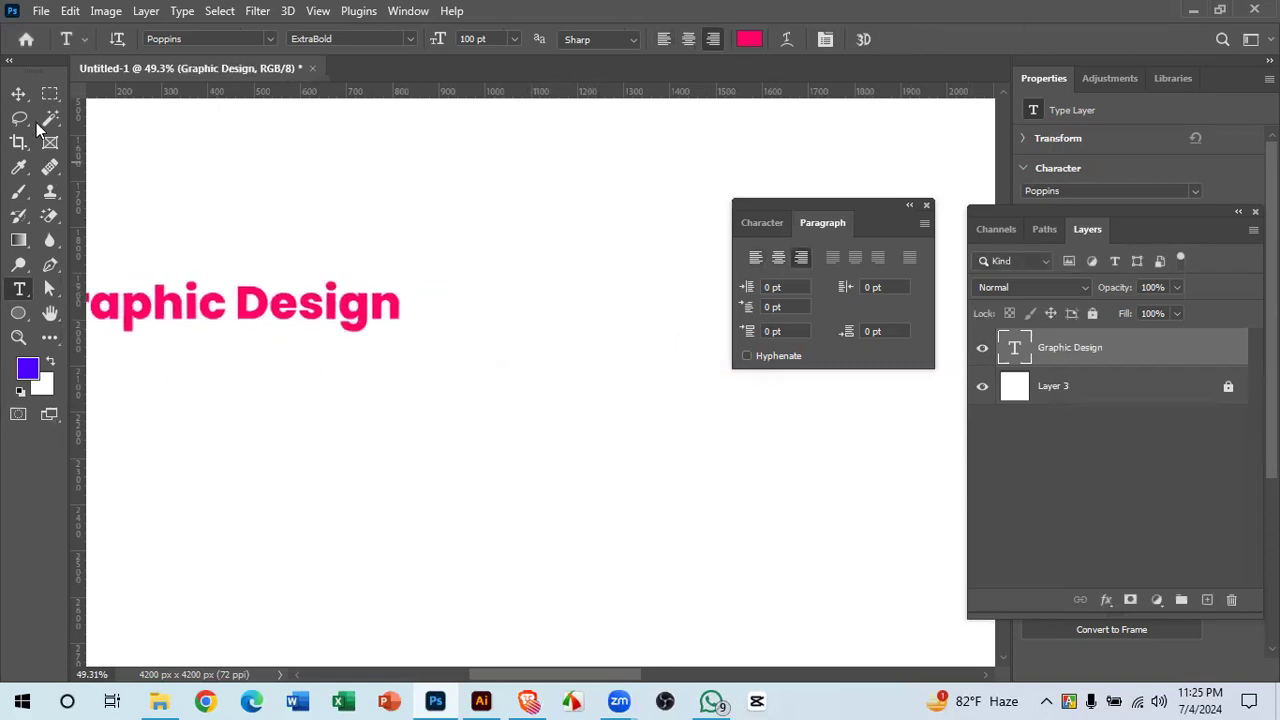
- Move the right-aligned "Graphic Design" text fully into view and delete its layer
left_click(18, 93)
left_click_drag(314, 320, 546, 317)
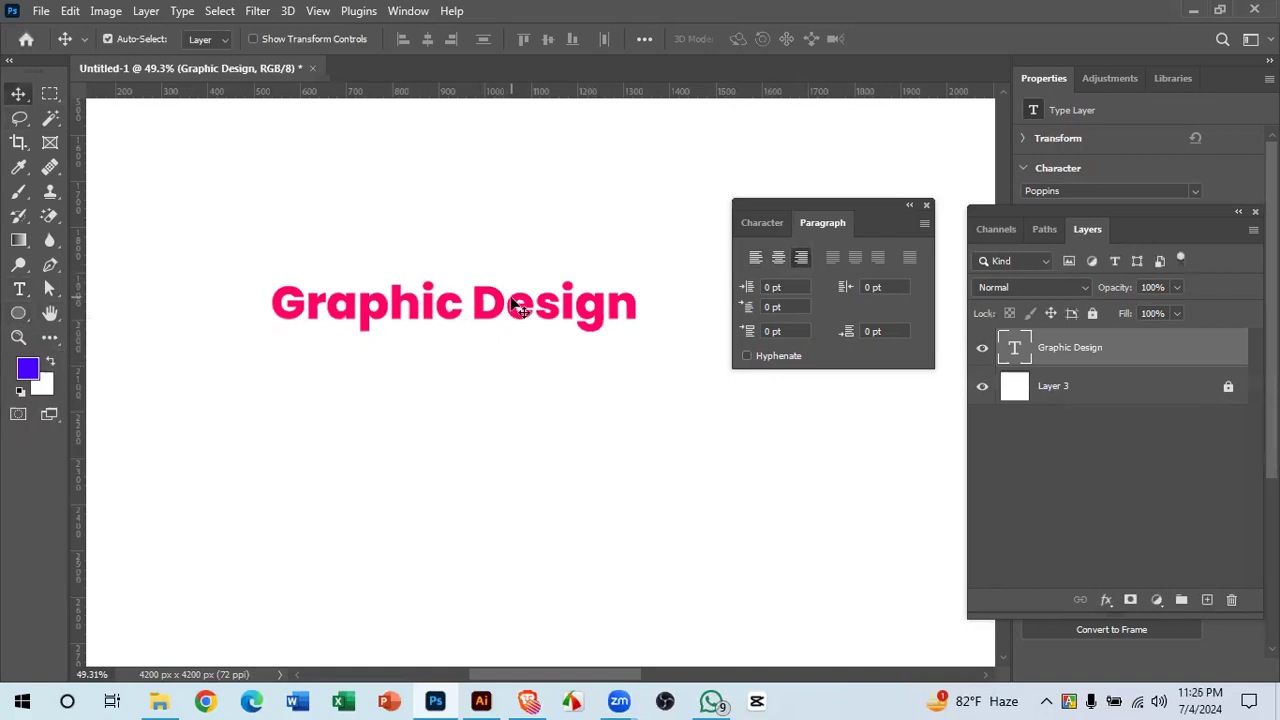
key("Delete")
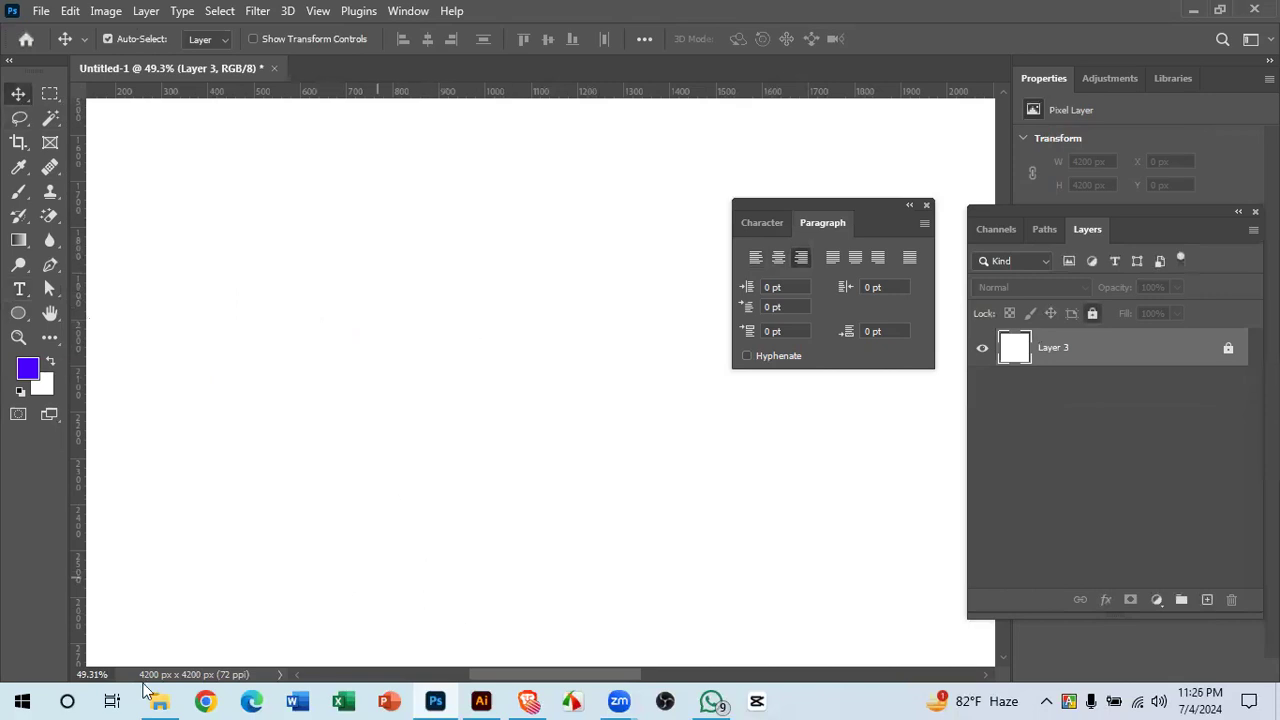
- Switch to the Brave browser and view the "Premium Graphics Font Collection" material in the CMBD-268 classwork
left_click(528, 701)
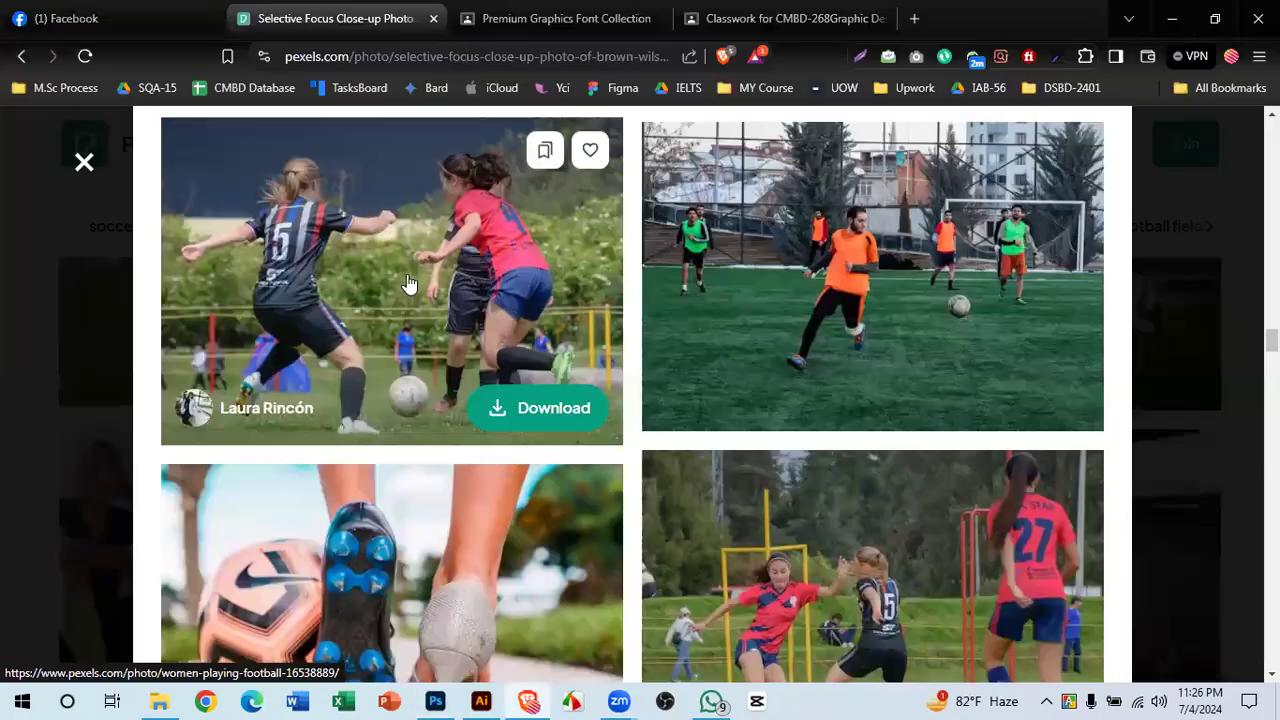
left_click(757, 12)
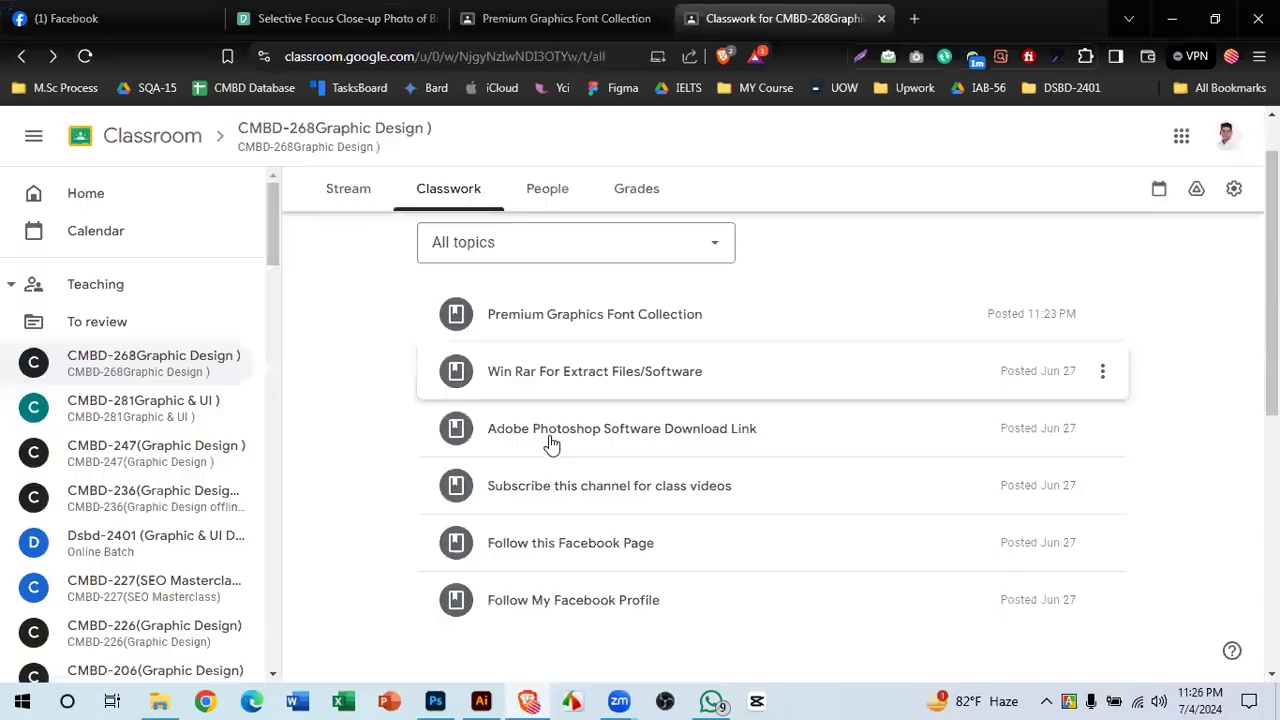
scroll(551, 443, "down", 5)
scroll(880, 258, "up", 3)
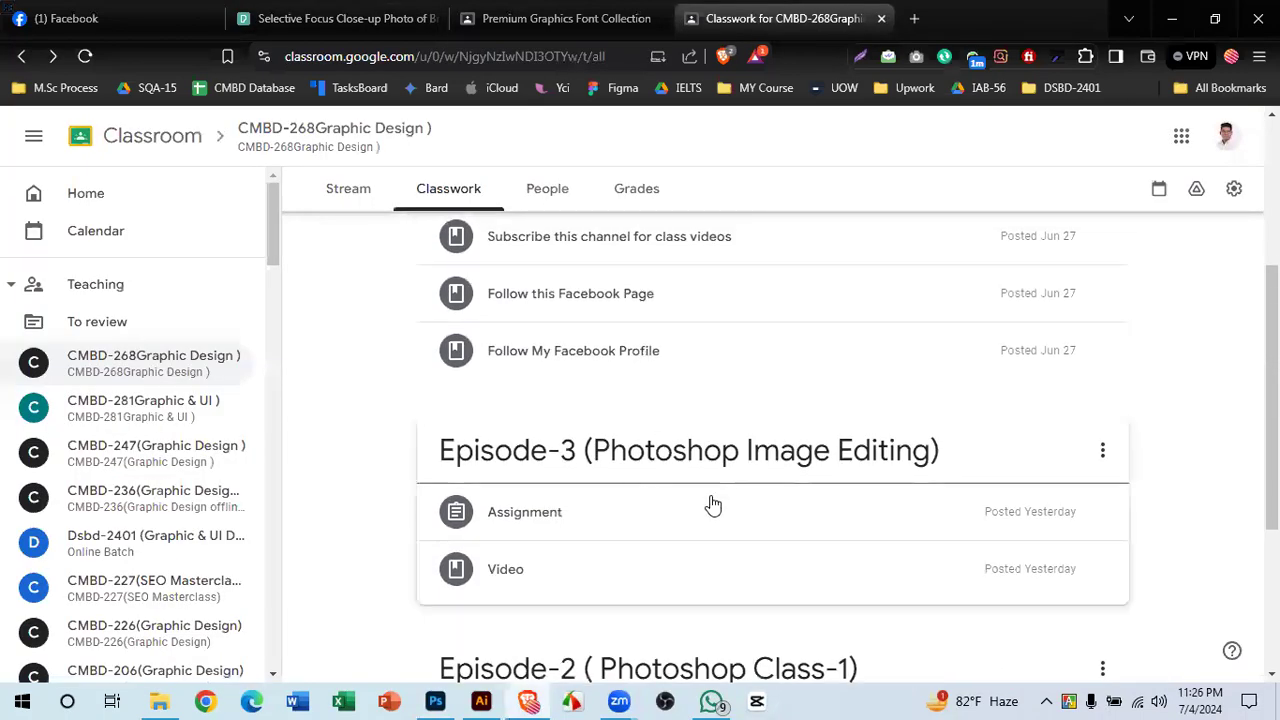
scroll(757, 197, "up", 3)
scroll(706, 480, "down", 1)
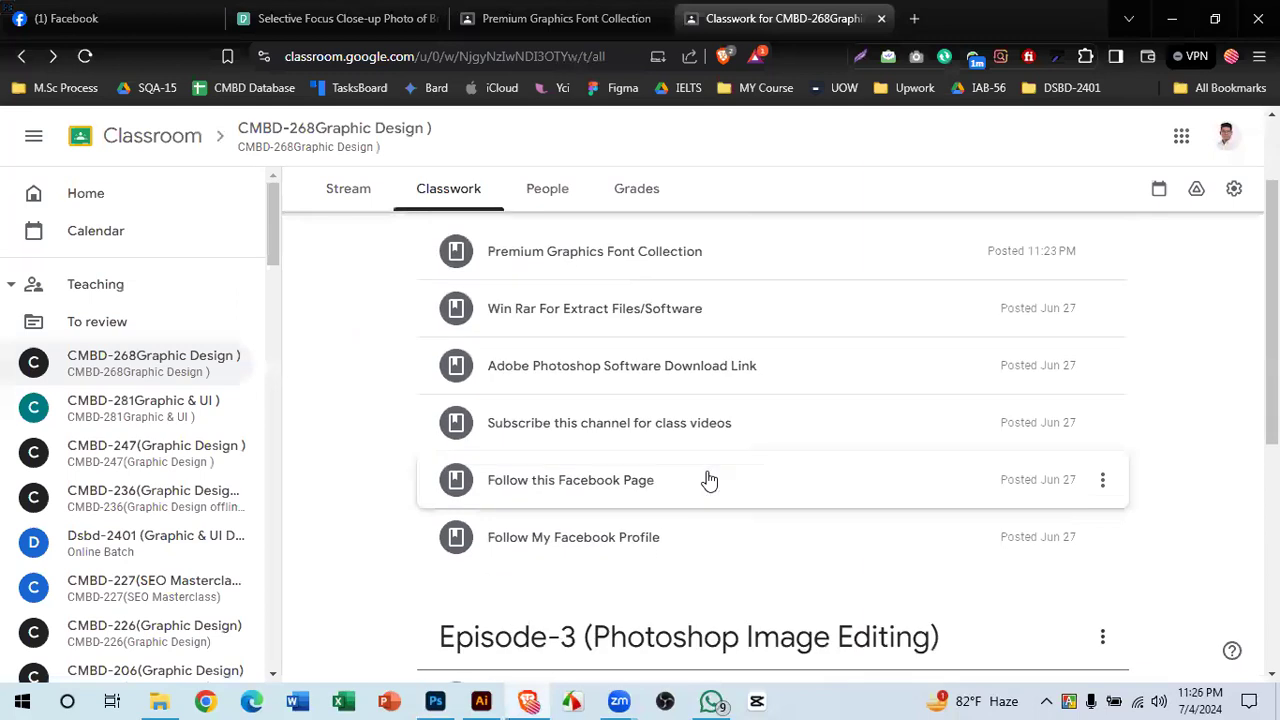
left_click(862, 240)
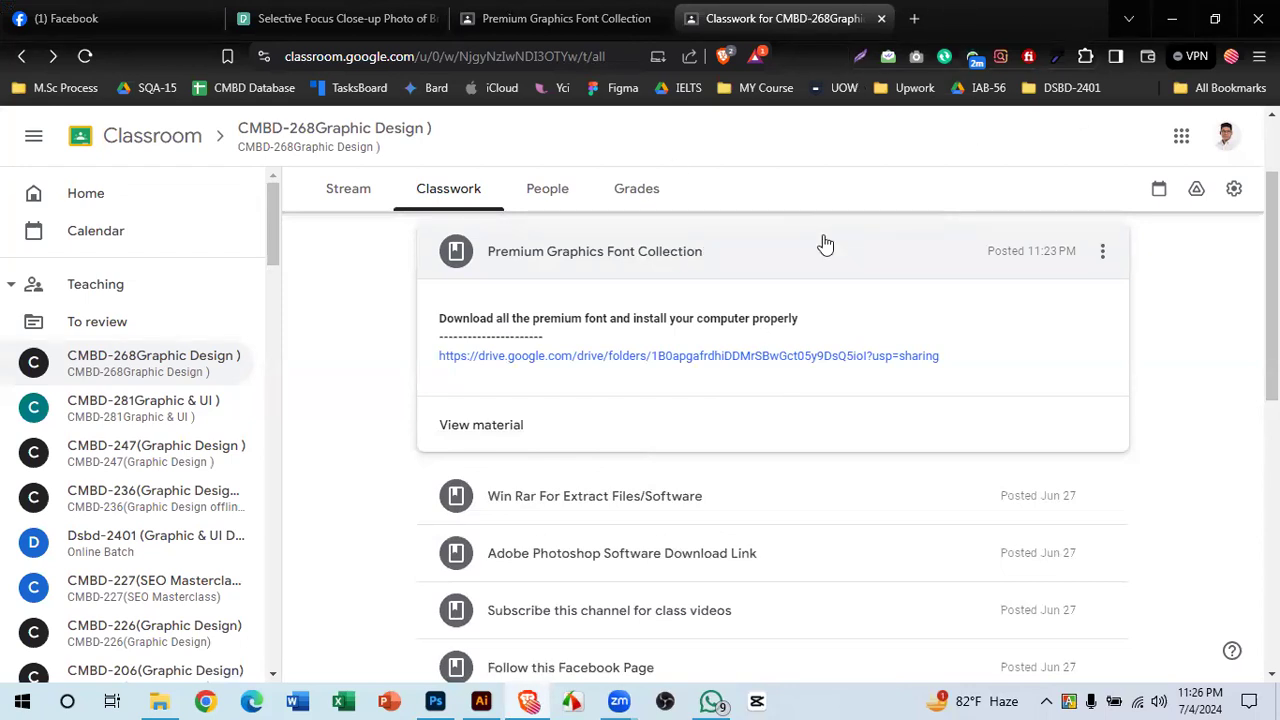
scroll(733, 317, "up", 1)
- Copy the title and link list of "The 10 Best Free Font Websites for Free Fonts Online" material from the CMBD-247 class
key("ctrl+shift+Tab")
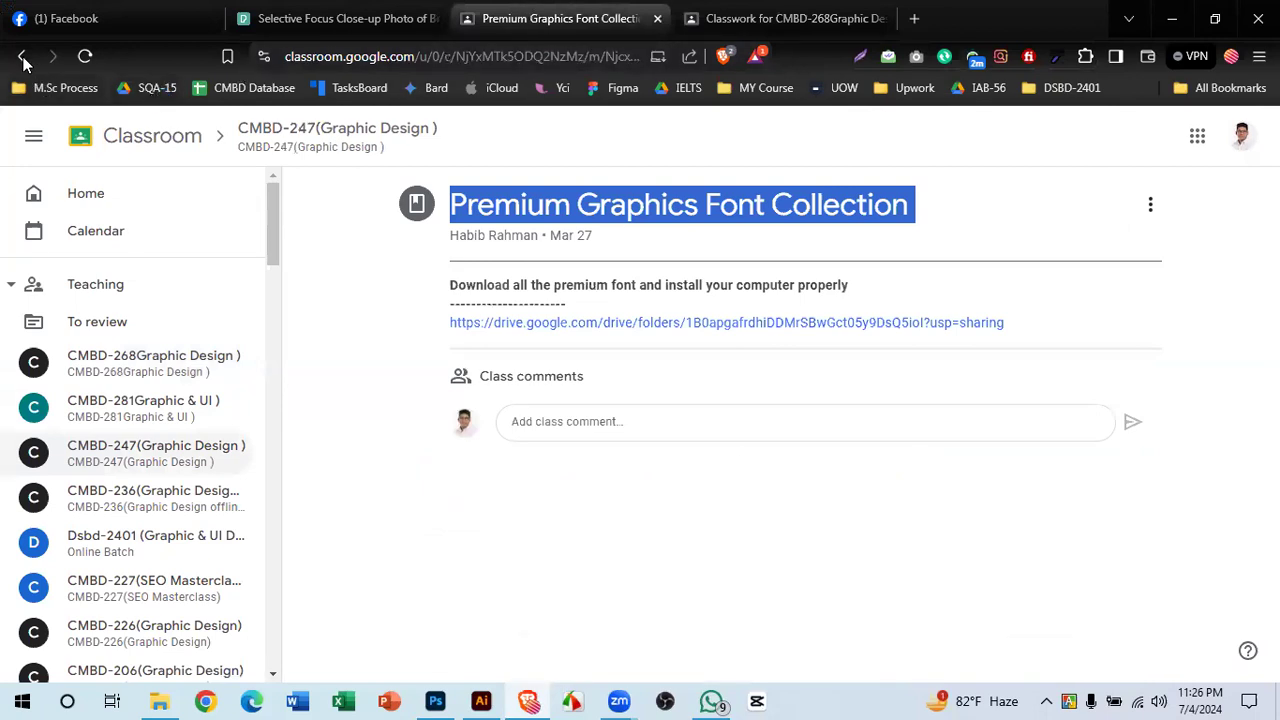
left_click(22, 57)
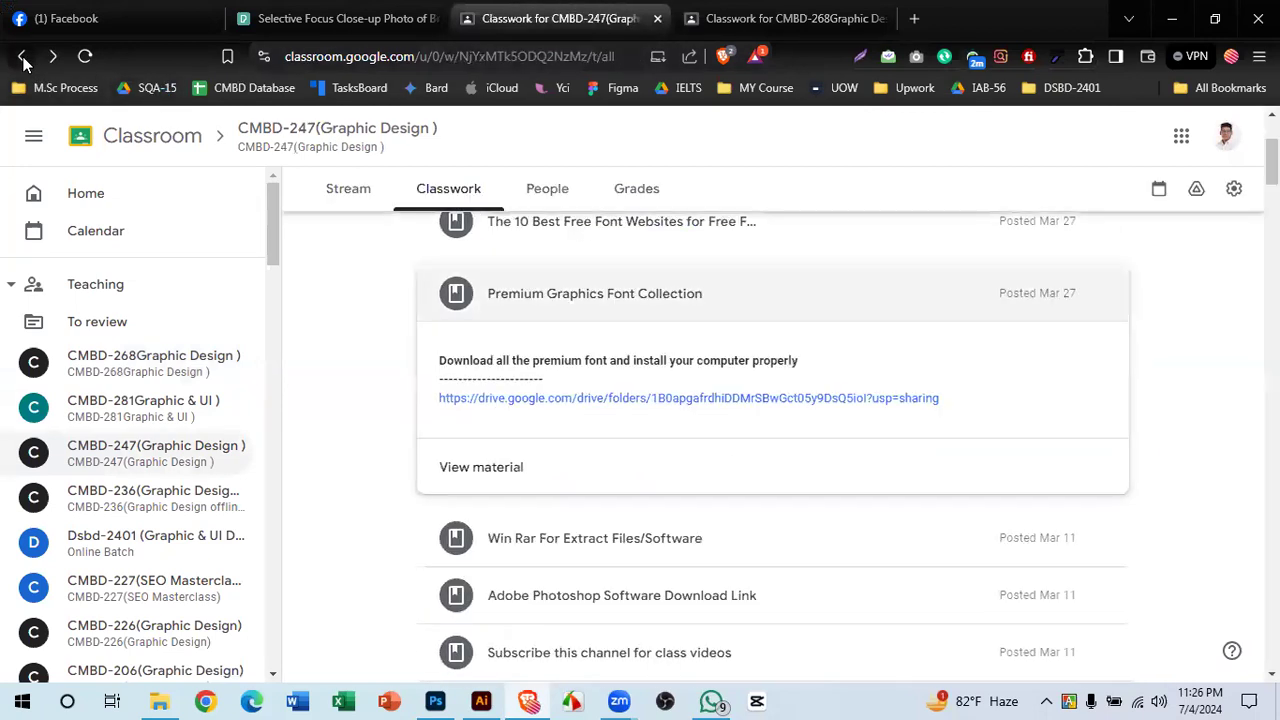
scroll(657, 389, "up", 2)
left_click(660, 407)
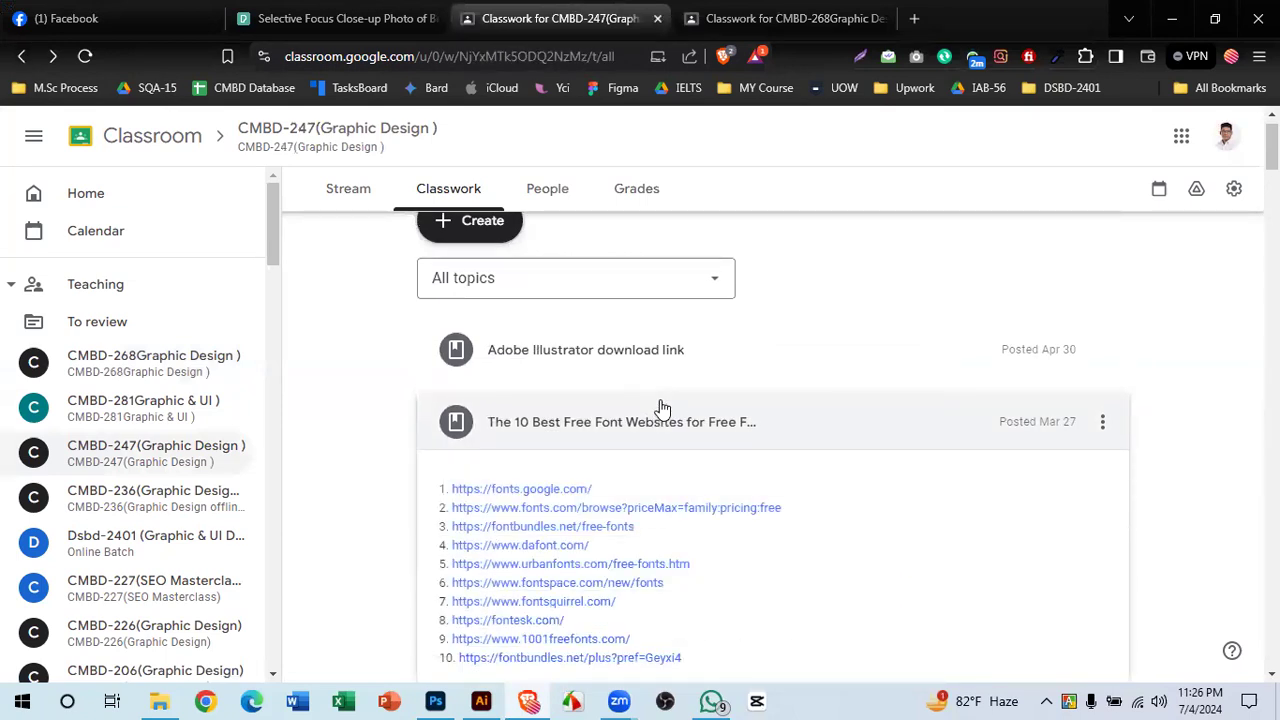
left_click(481, 562)
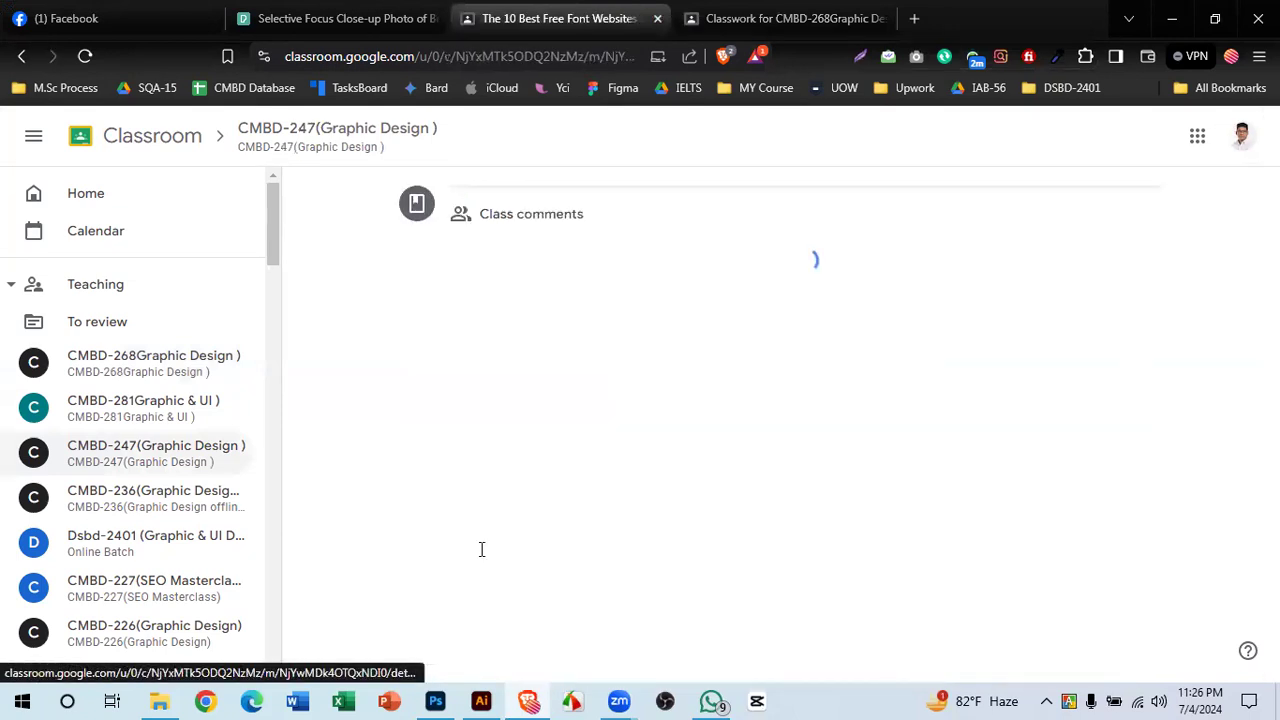
left_click_drag(722, 492, 450, 222)
key("ctrl+c")
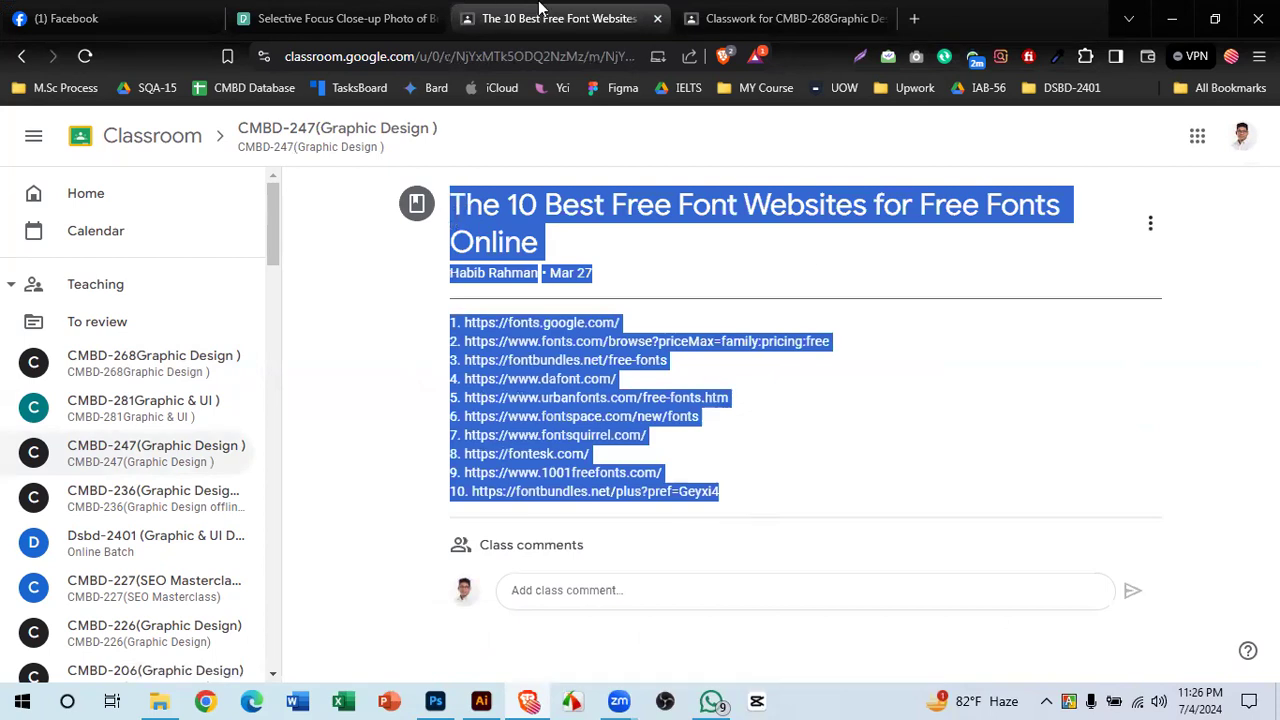
- Start a new material in the CMBD-268 class, paste the copied font website list as its description and remove the author and date line
left_click(742, 18)
left_click(430, 254)
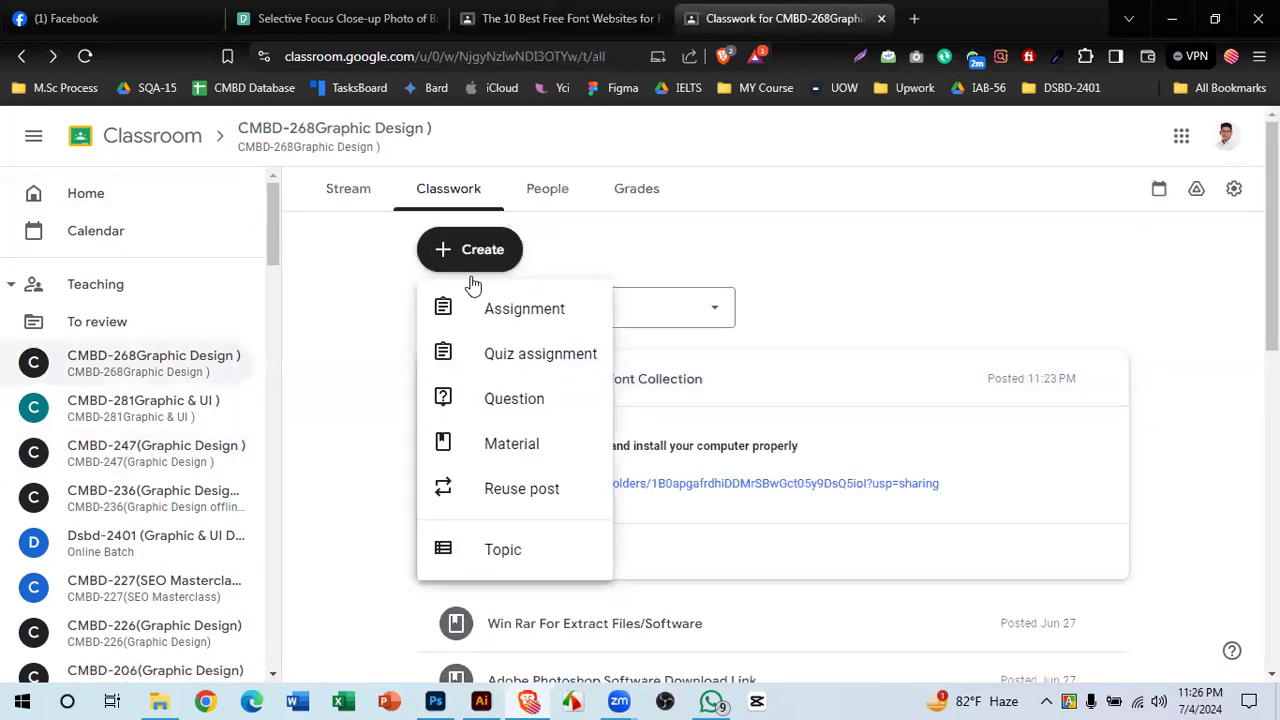
left_click(515, 447)
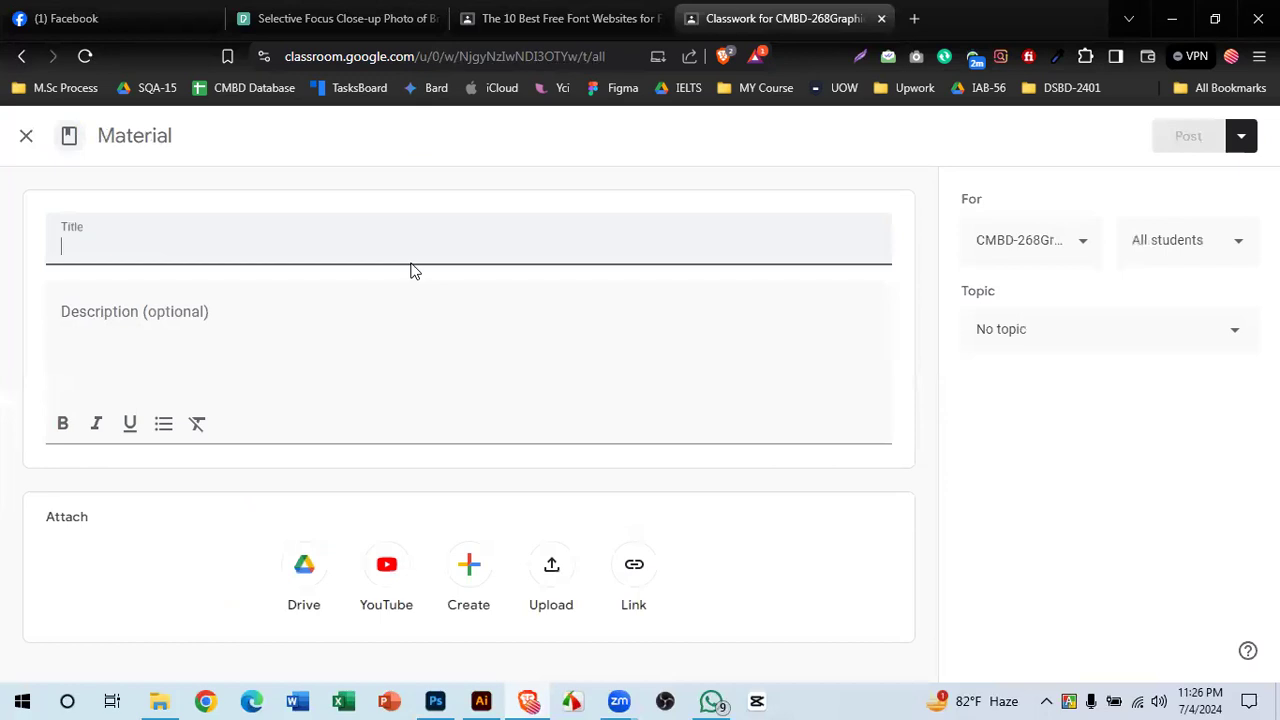
left_click(339, 361)
key("ctrl+v")
left_click_drag(126, 366, 28, 337)
key("BackSpace")
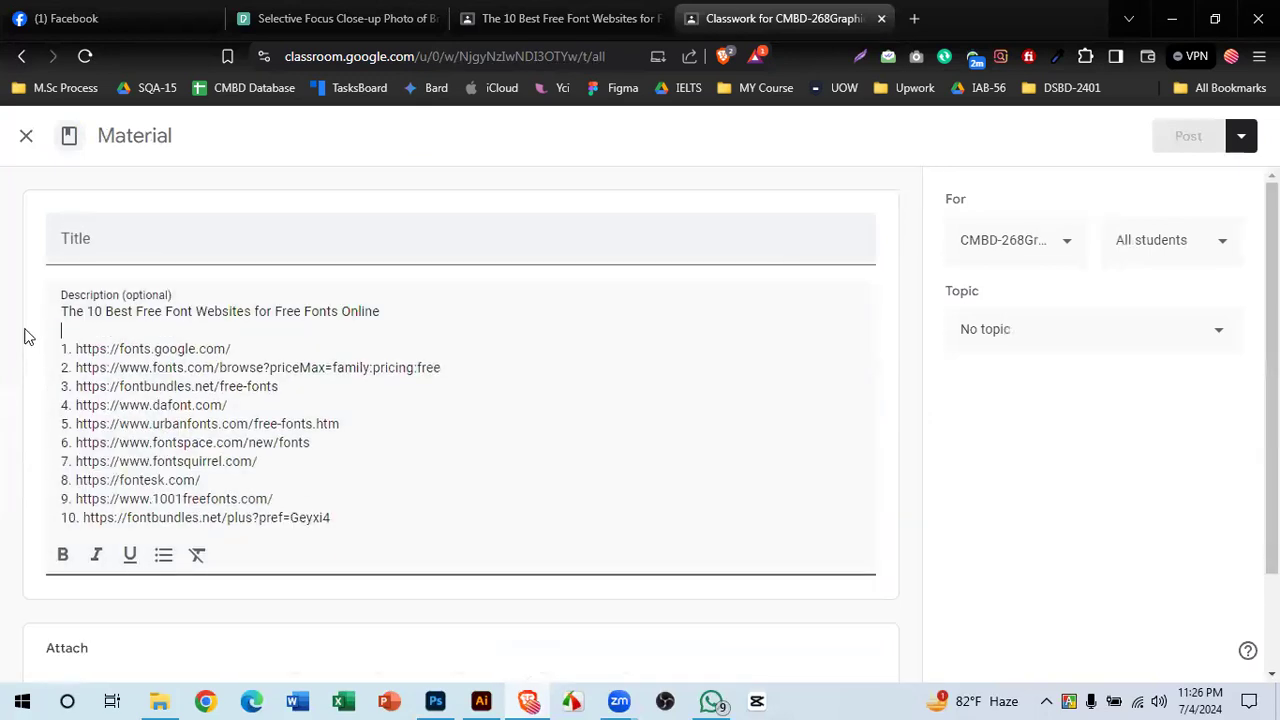
- Move the line "The 10 Best Free Font Websites for Free Fonts Online" from the description into the material's title
left_click_drag(381, 311, 3, 318)
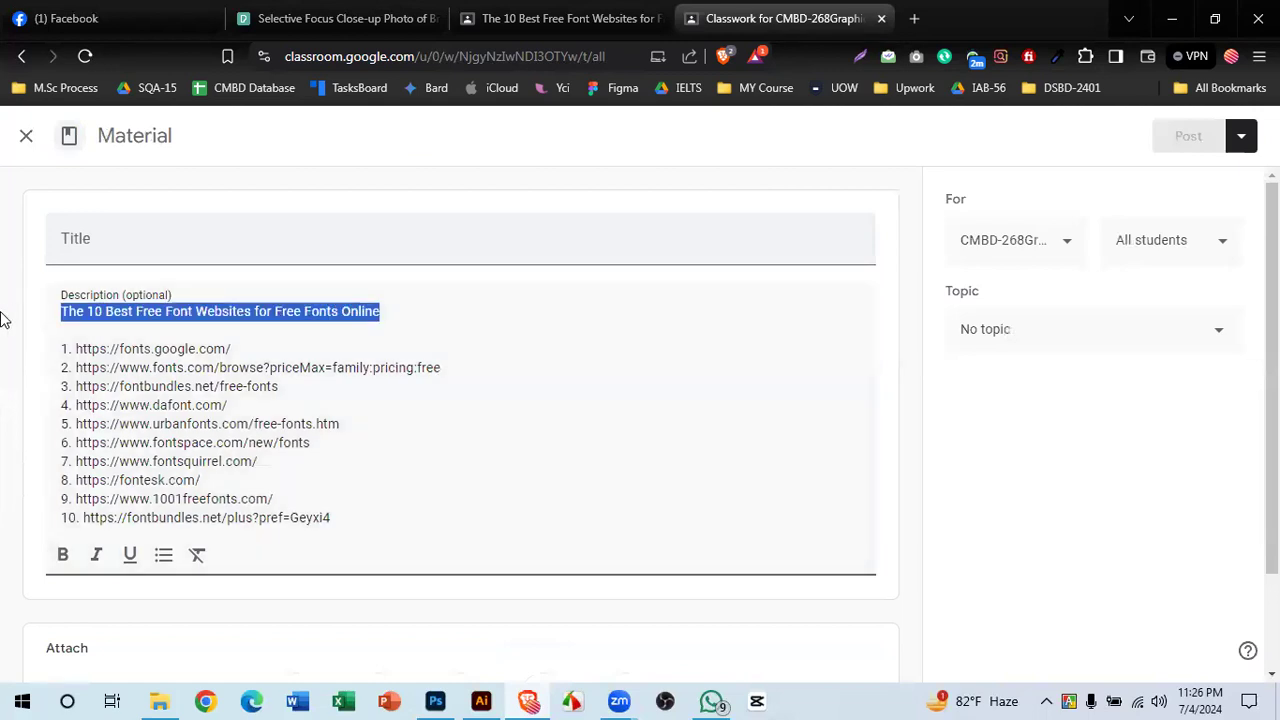
key("ctrl+x")
left_click(208, 247)
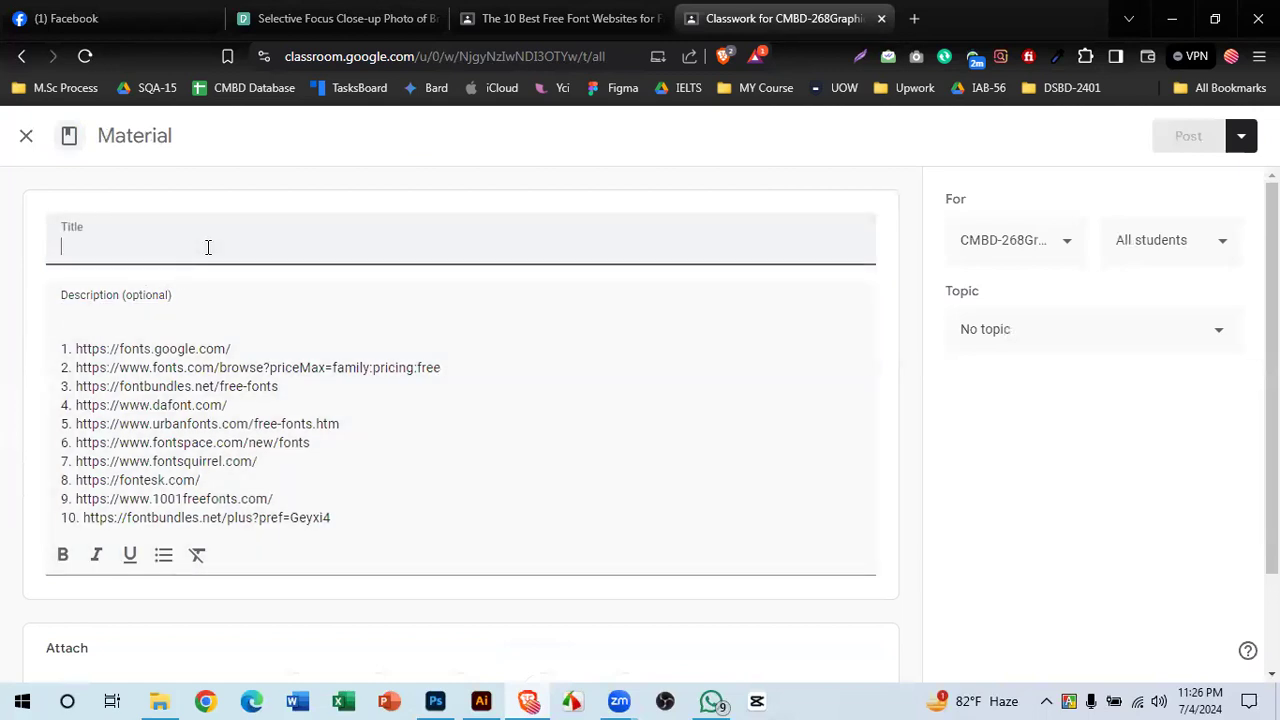
key("ctrl+v")
- Remove the blank lines above the link list in the description and post the material to the class
left_click(144, 315)
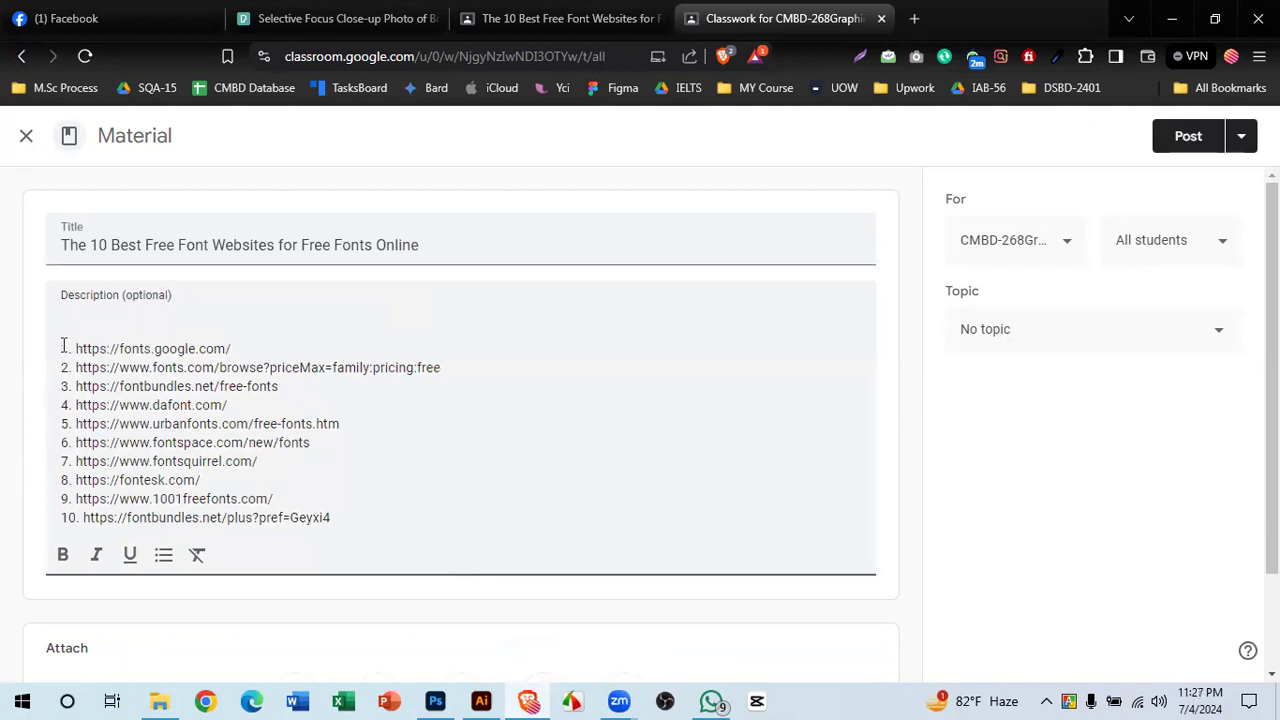
key("Delete")
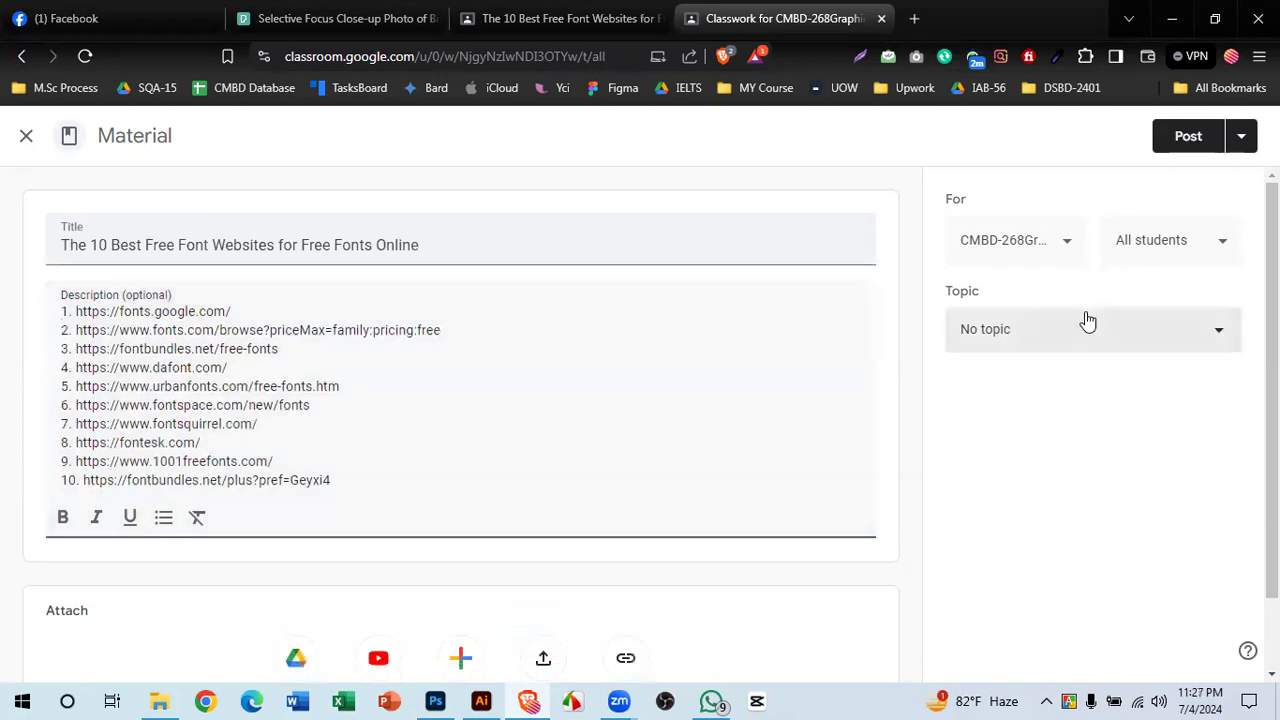
left_click(1195, 137)
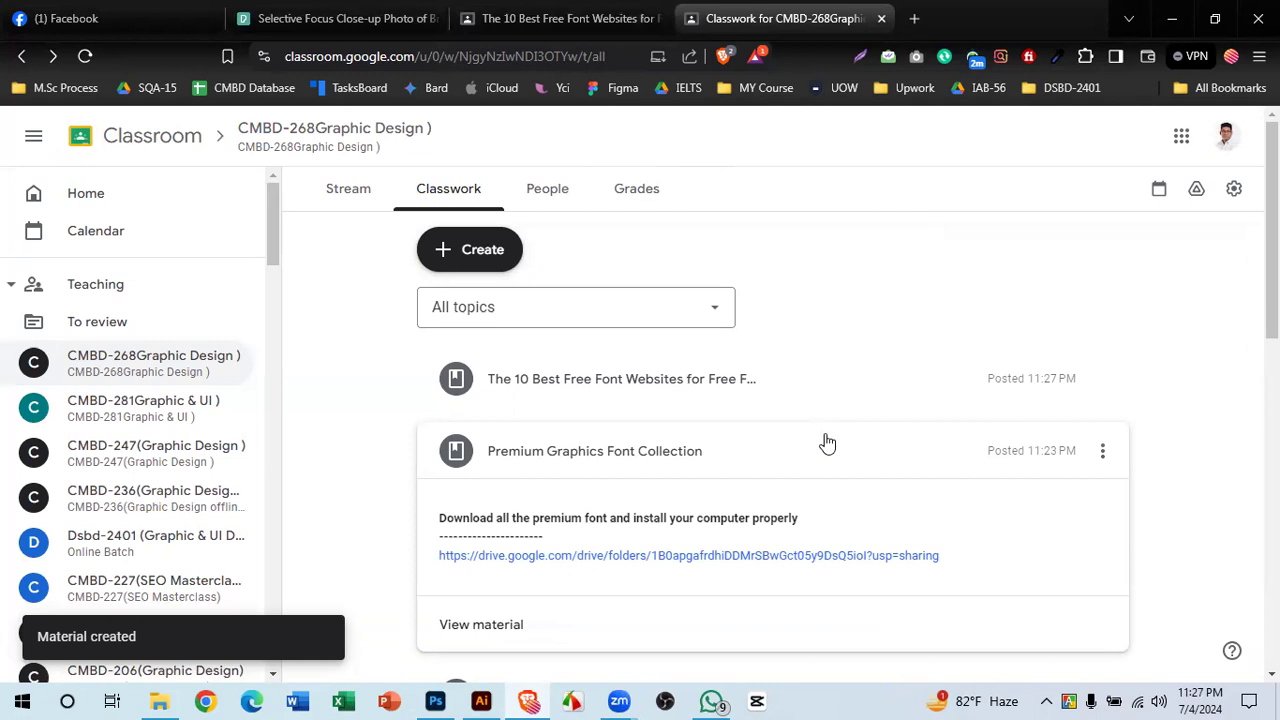
scroll(827, 443, "down", 2)
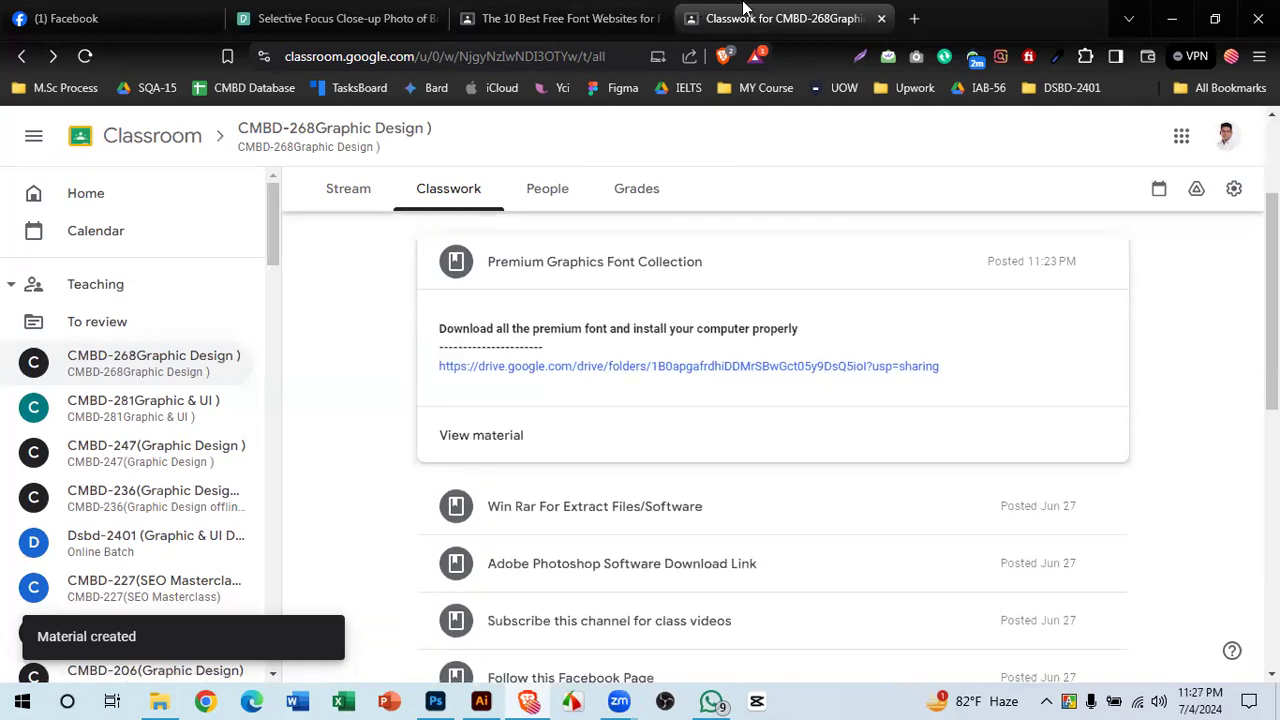
scroll(883, 300, "up", 2)
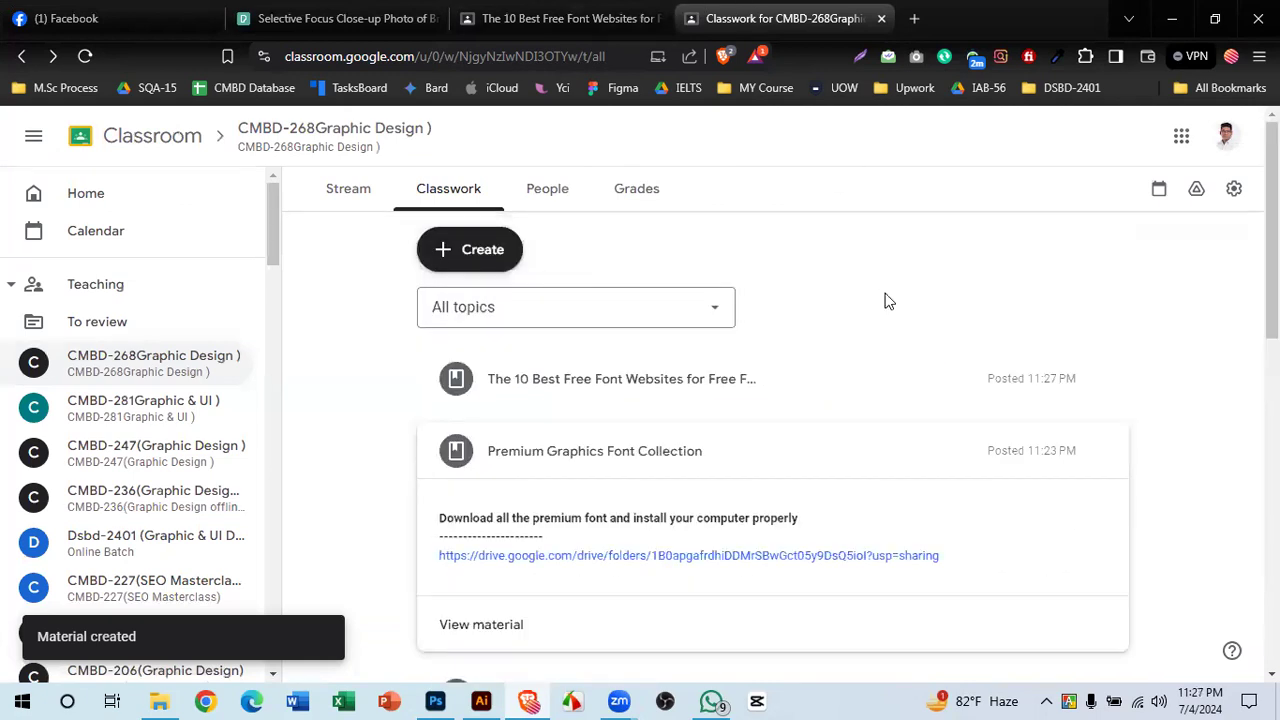
left_click(677, 379)
scroll(677, 377, "down", 2)
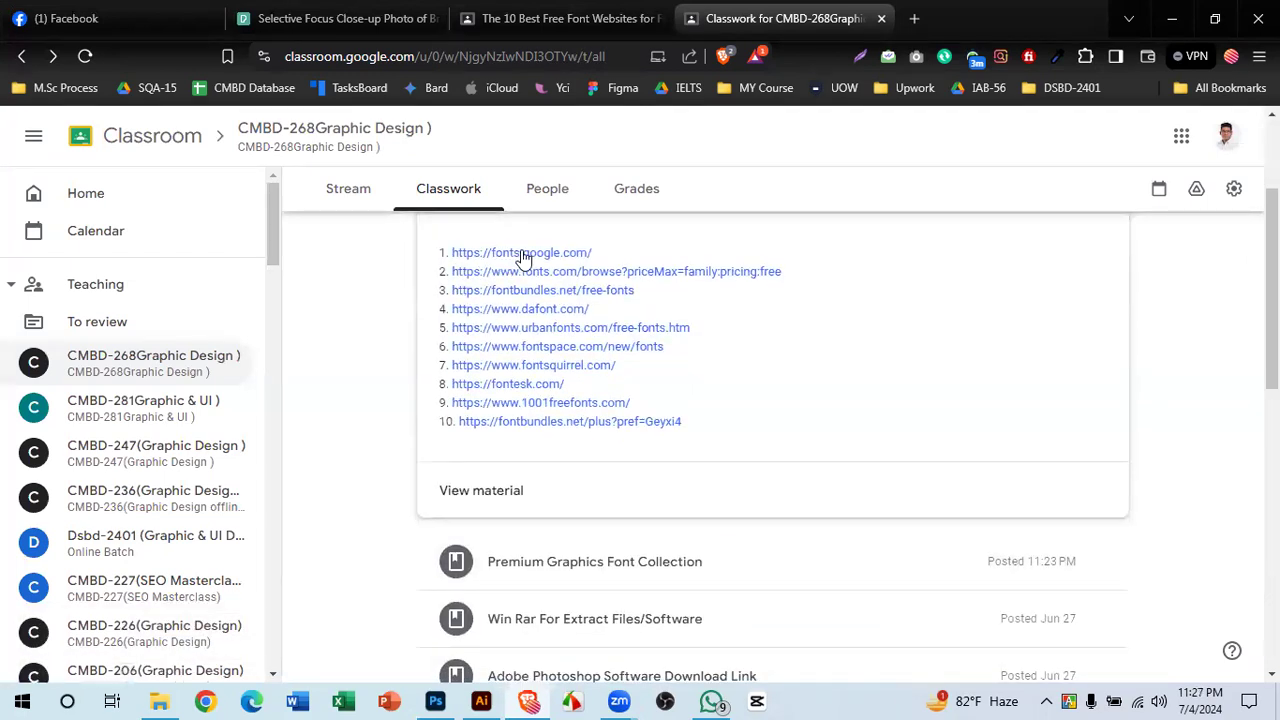
left_click(521, 254)
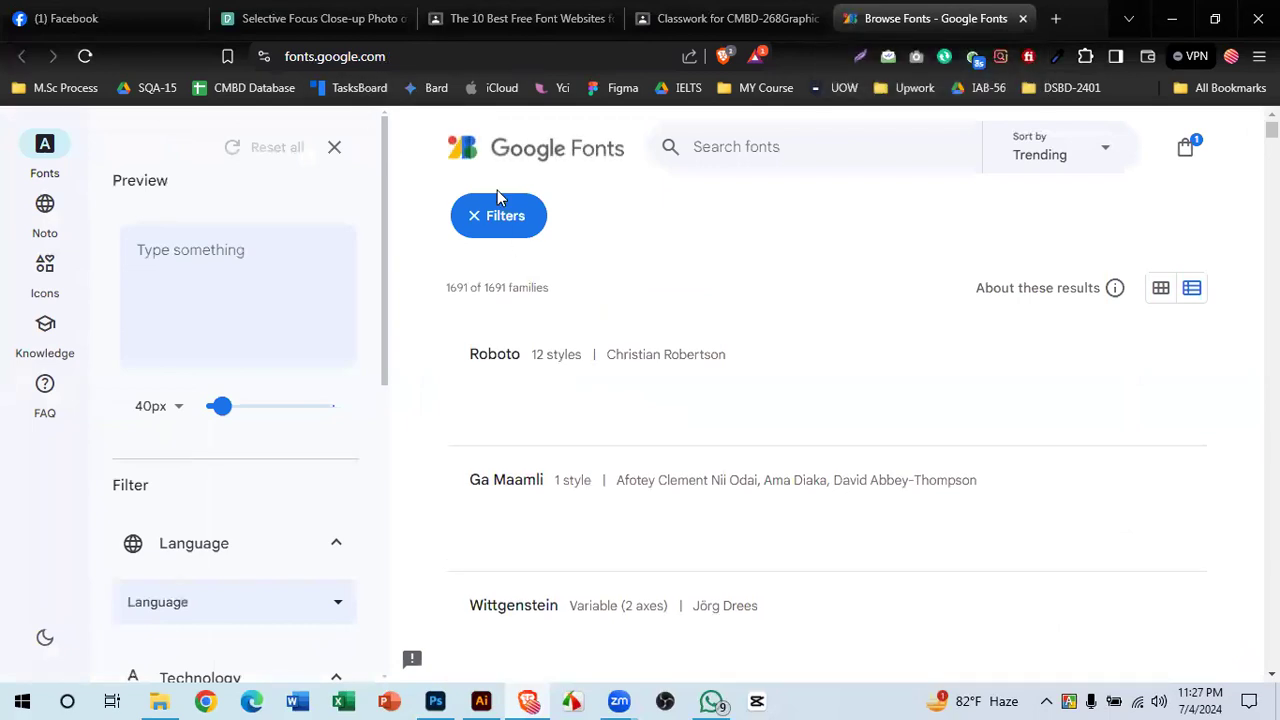
- Hide the Google Fonts filters and look through the trending font families and their previews
left_click(336, 150)
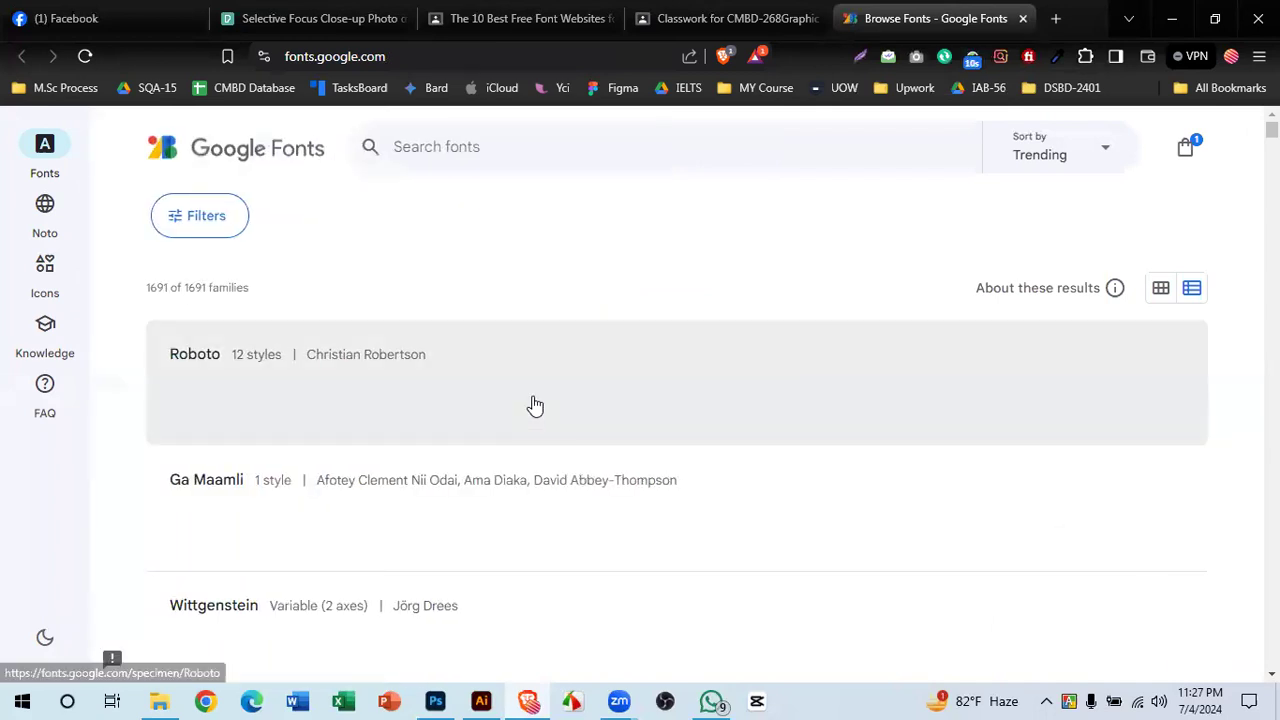
scroll(540, 390, "down", 1)
scroll(671, 243, "down", 2)
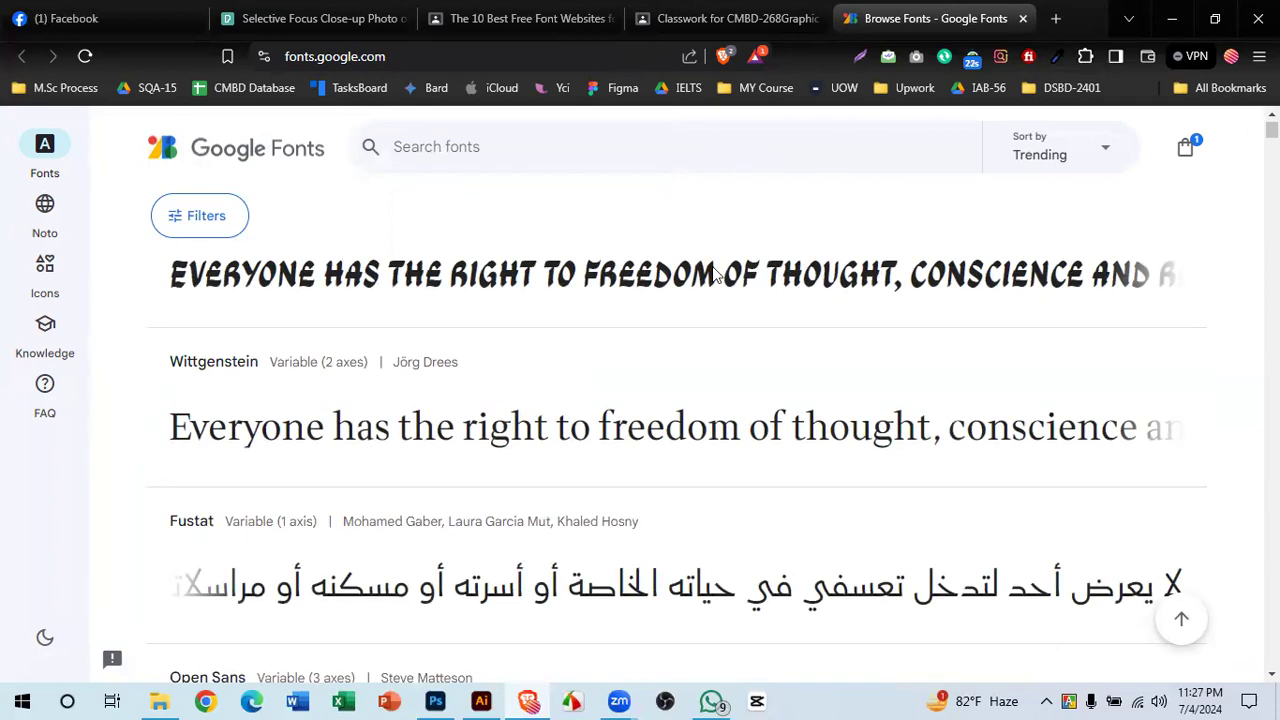
scroll(843, 337, "down", 4)
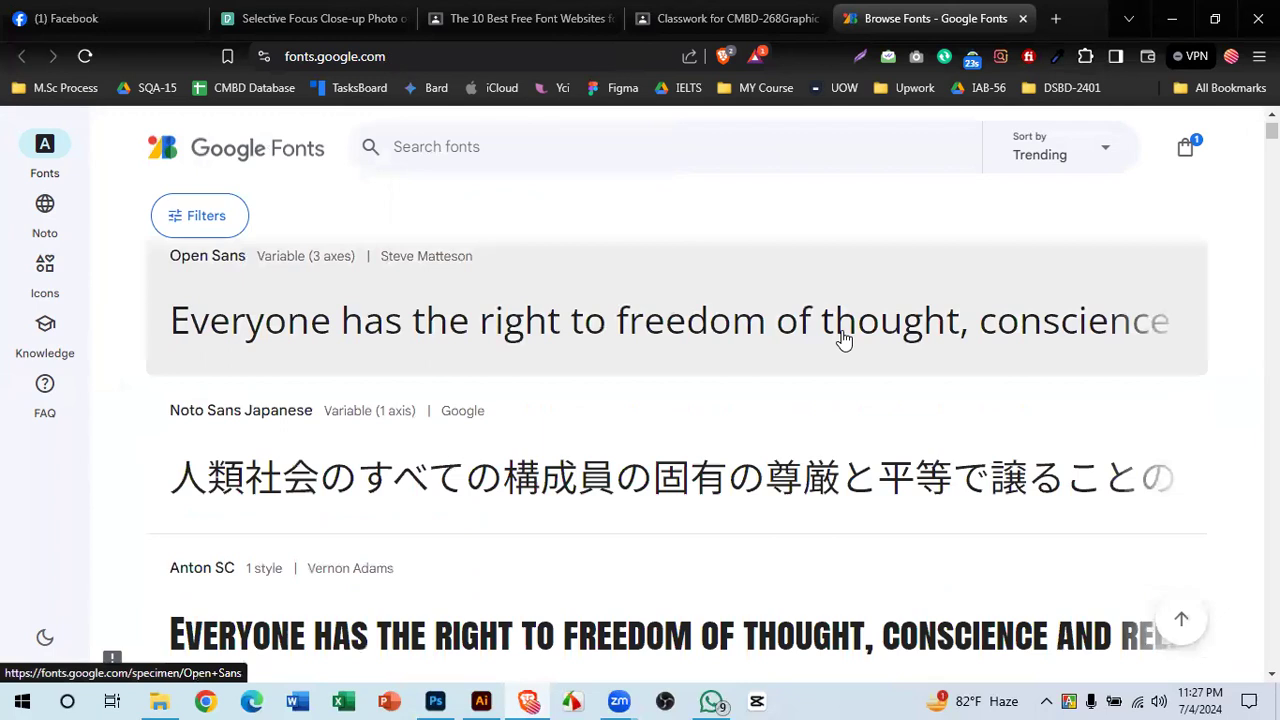
scroll(843, 337, "down", 1)
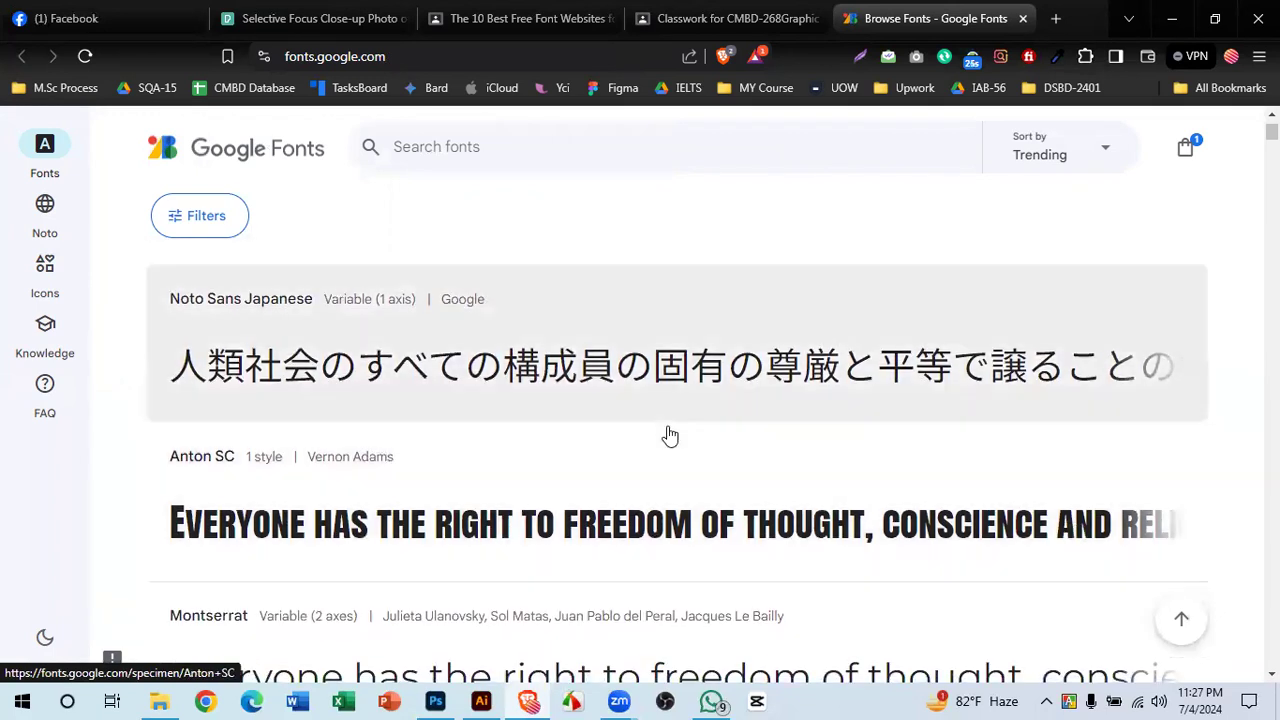
scroll(800, 500, "down", 2)
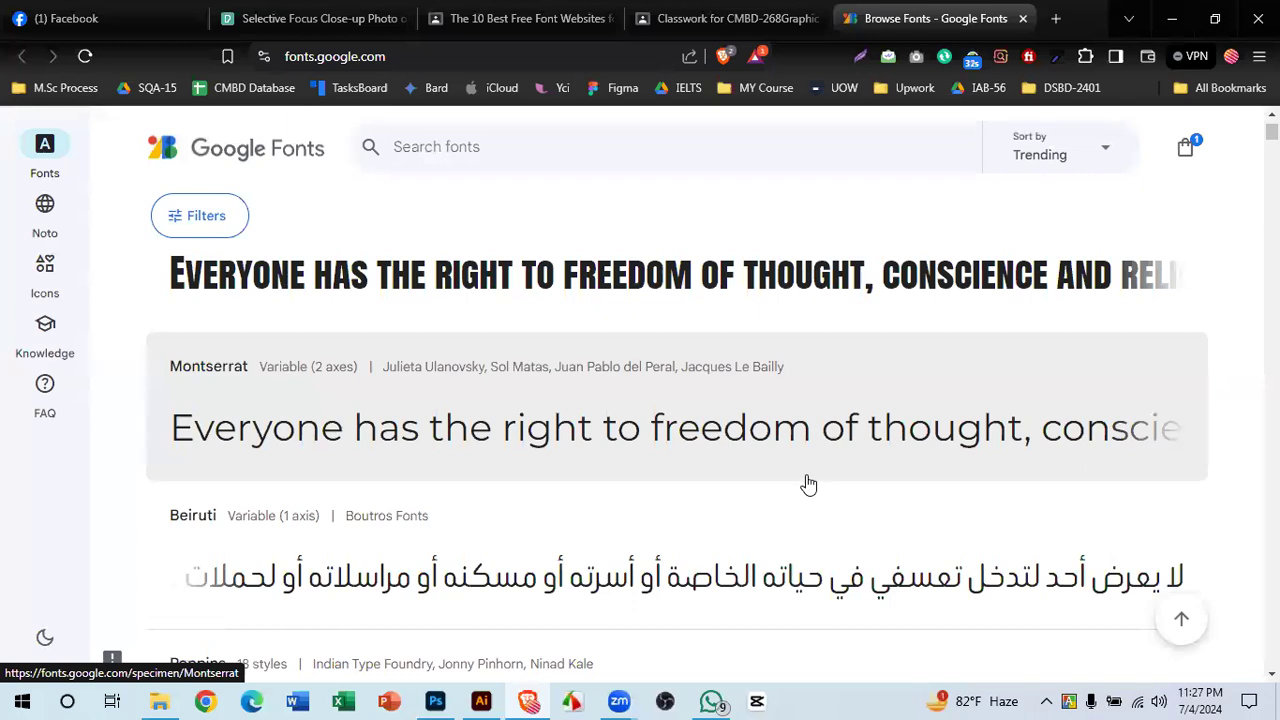
scroll(808, 484, "down", 2)
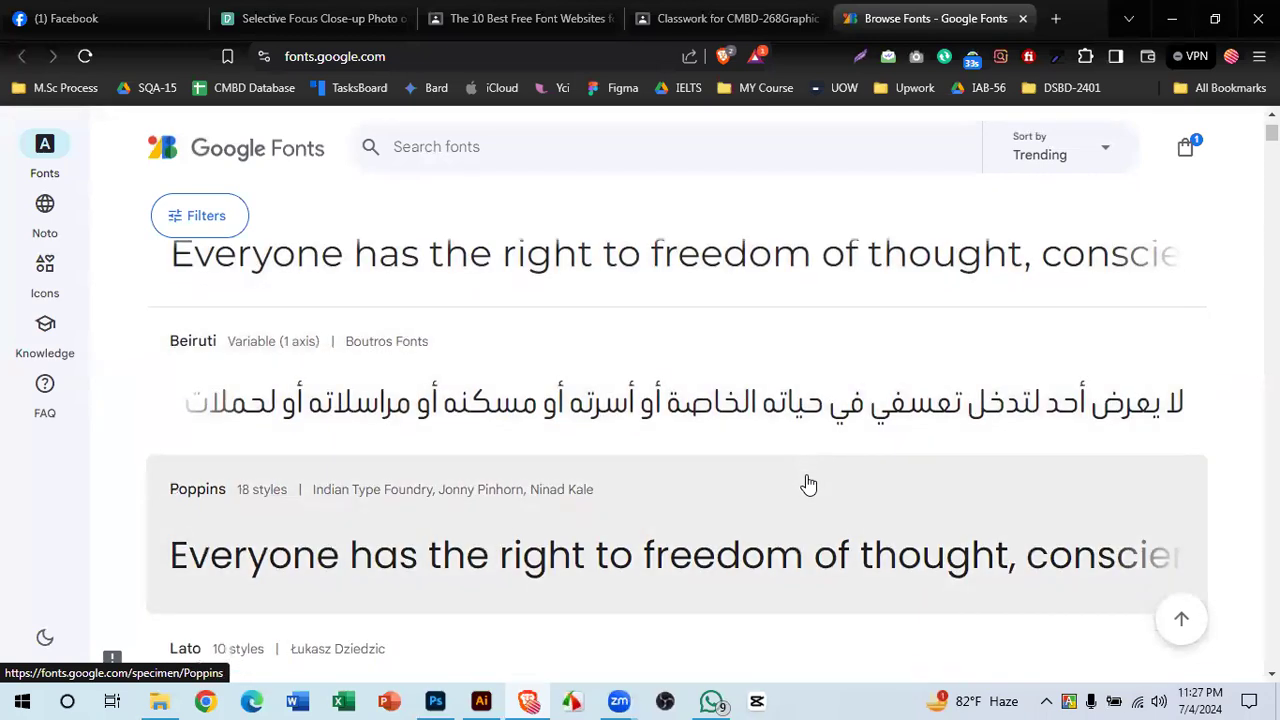
- Open Cormorant Garamond from the selected font families and remove it from the selection
left_click(1186, 150)
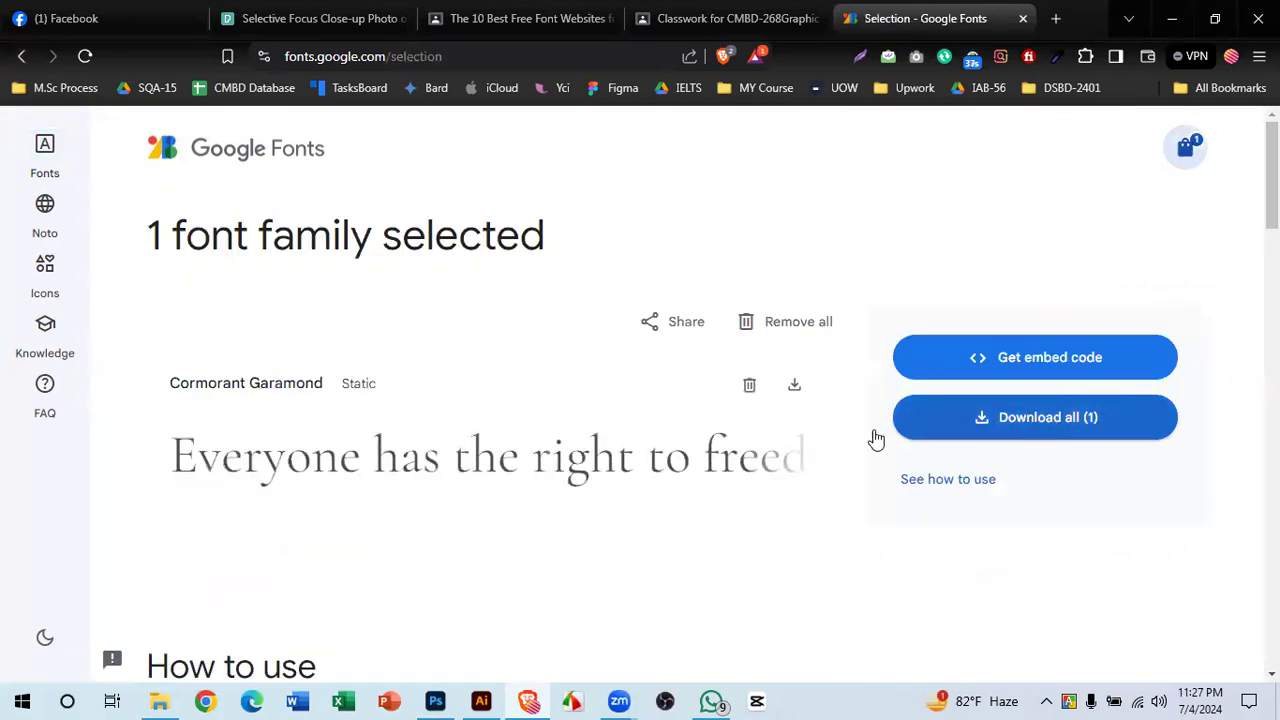
left_click(723, 391)
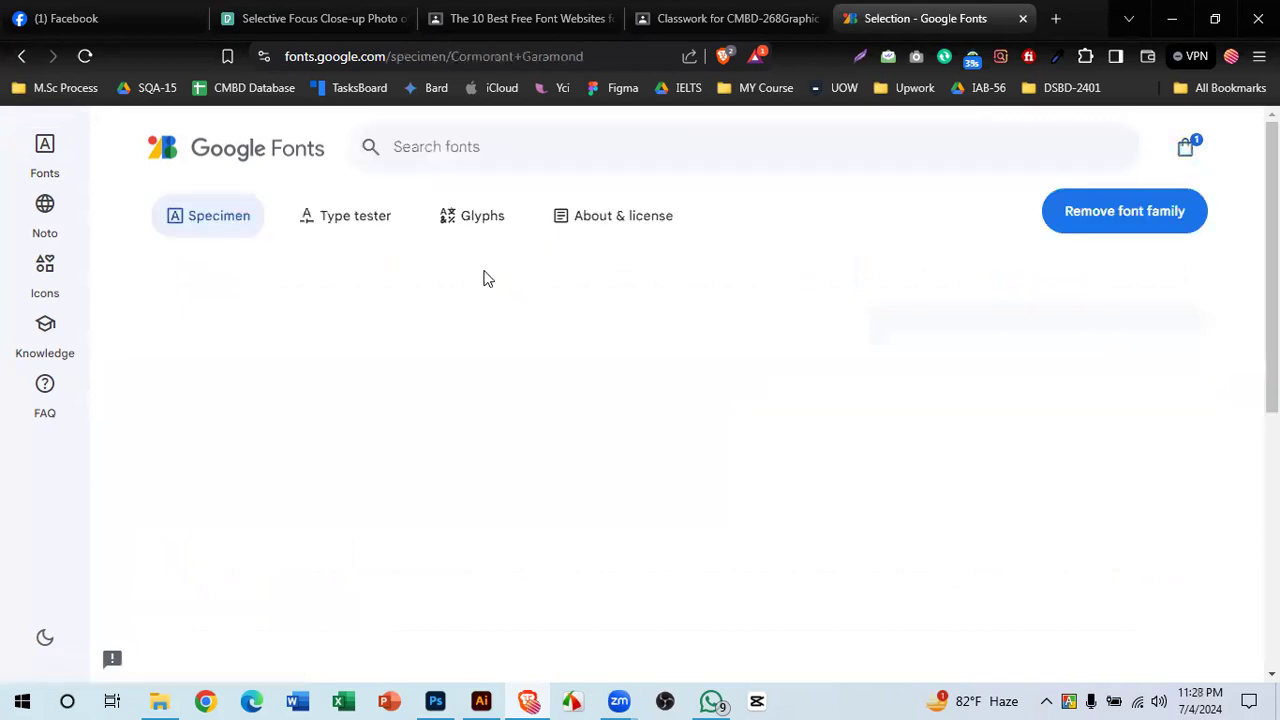
left_click(1085, 226)
scroll(860, 395, "down", 2)
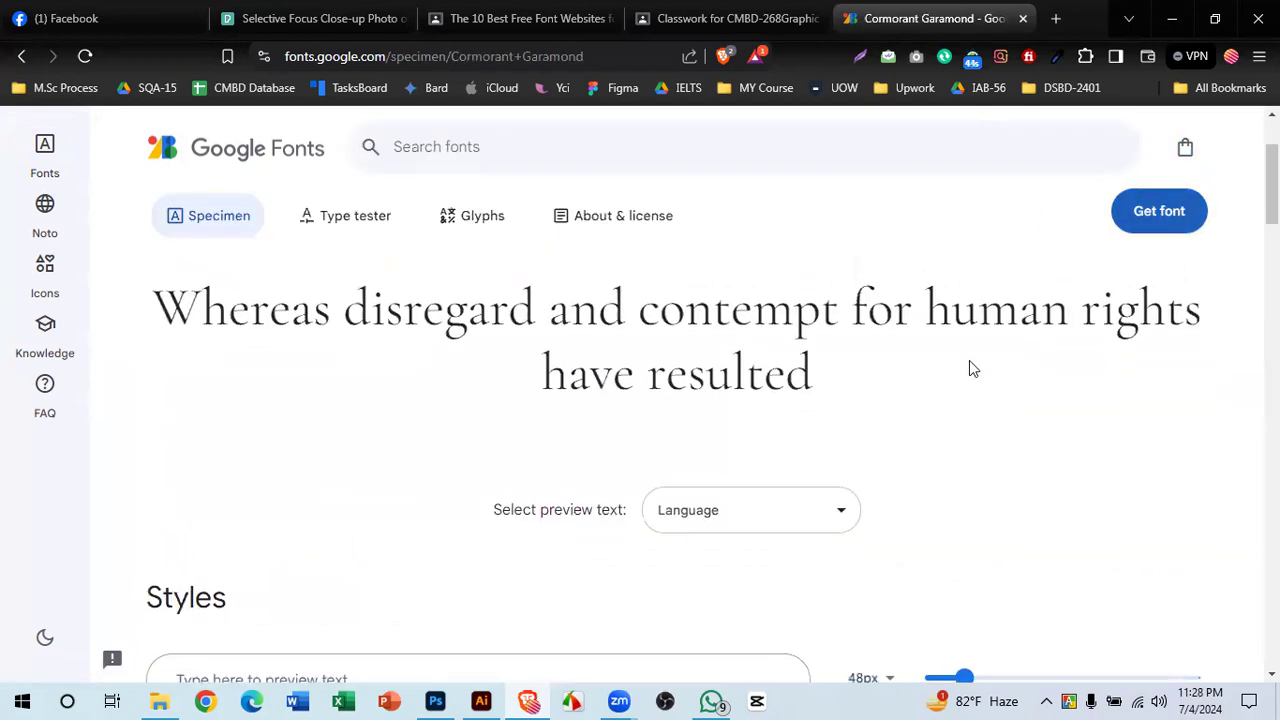
- Return to the list of font families and open the Anton SC font page
left_click(58, 148)
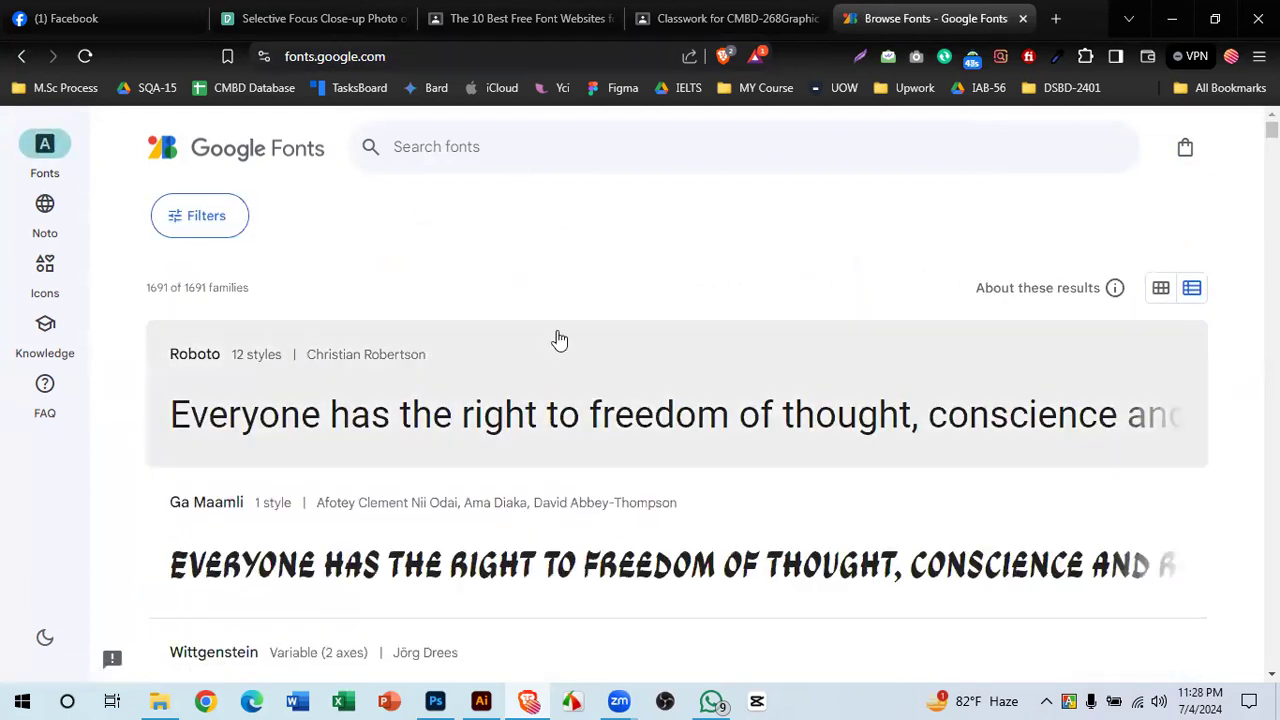
scroll(555, 340, "down", 9)
scroll(814, 394, "down", 2)
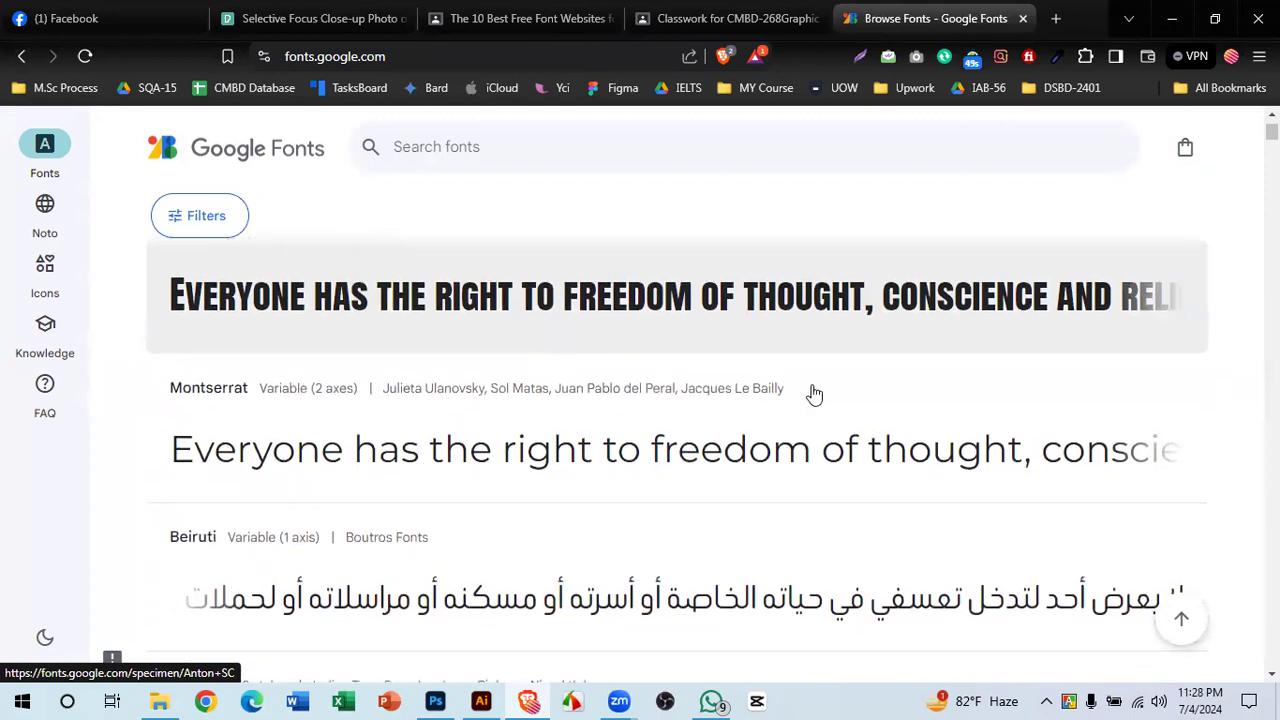
scroll(868, 474, "up", 2)
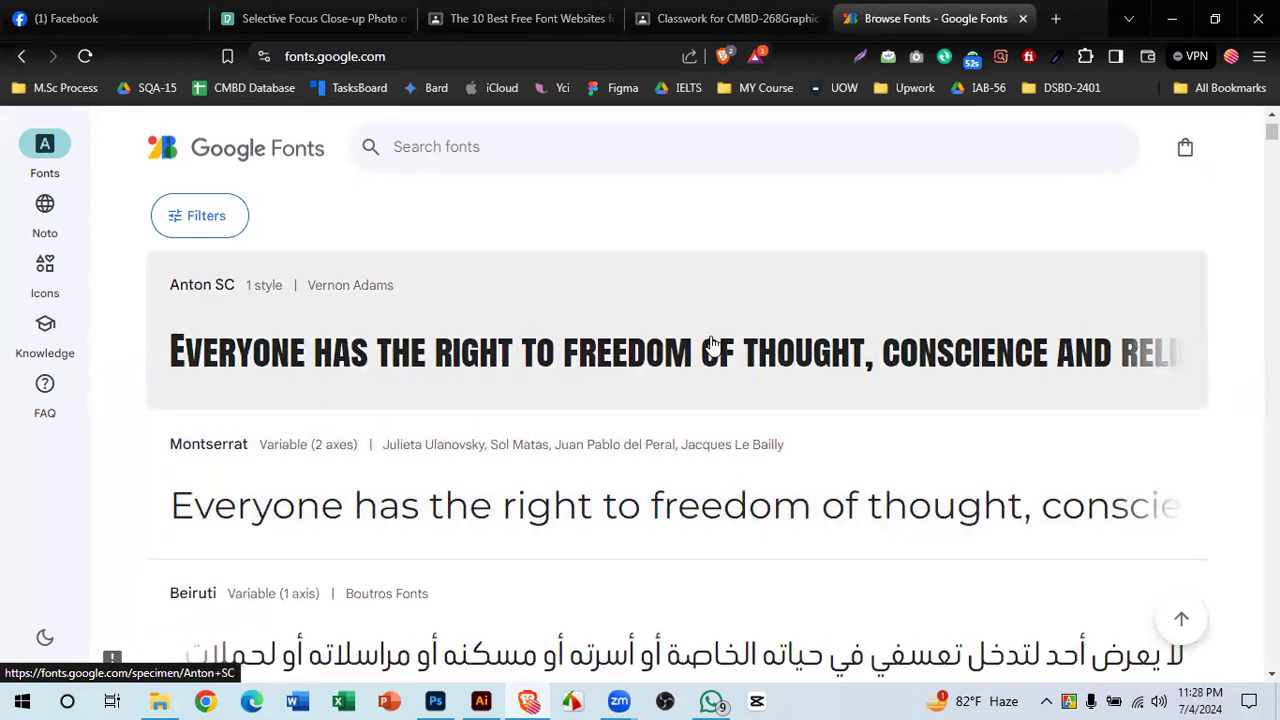
left_click(710, 343)
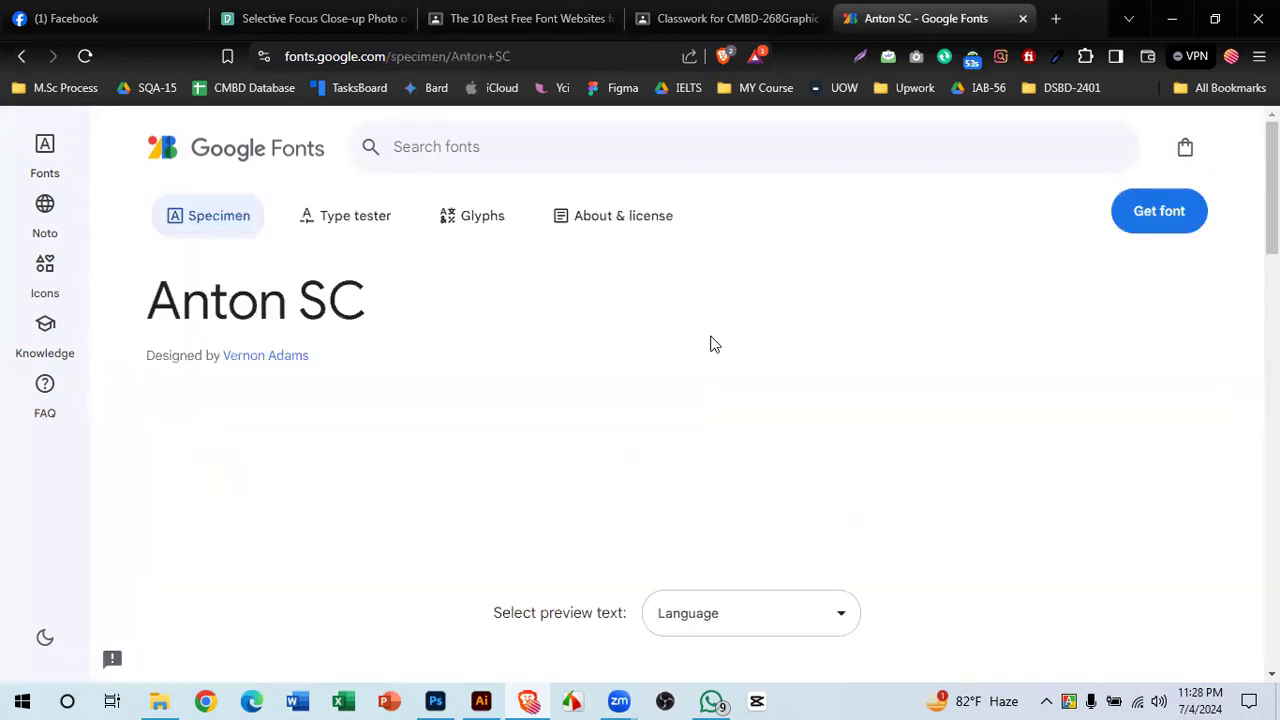
- Examine the Anton SC specimen page, including its preview text, styles, sample sizes and the section on choosing type
scroll(608, 470, "down", 1)
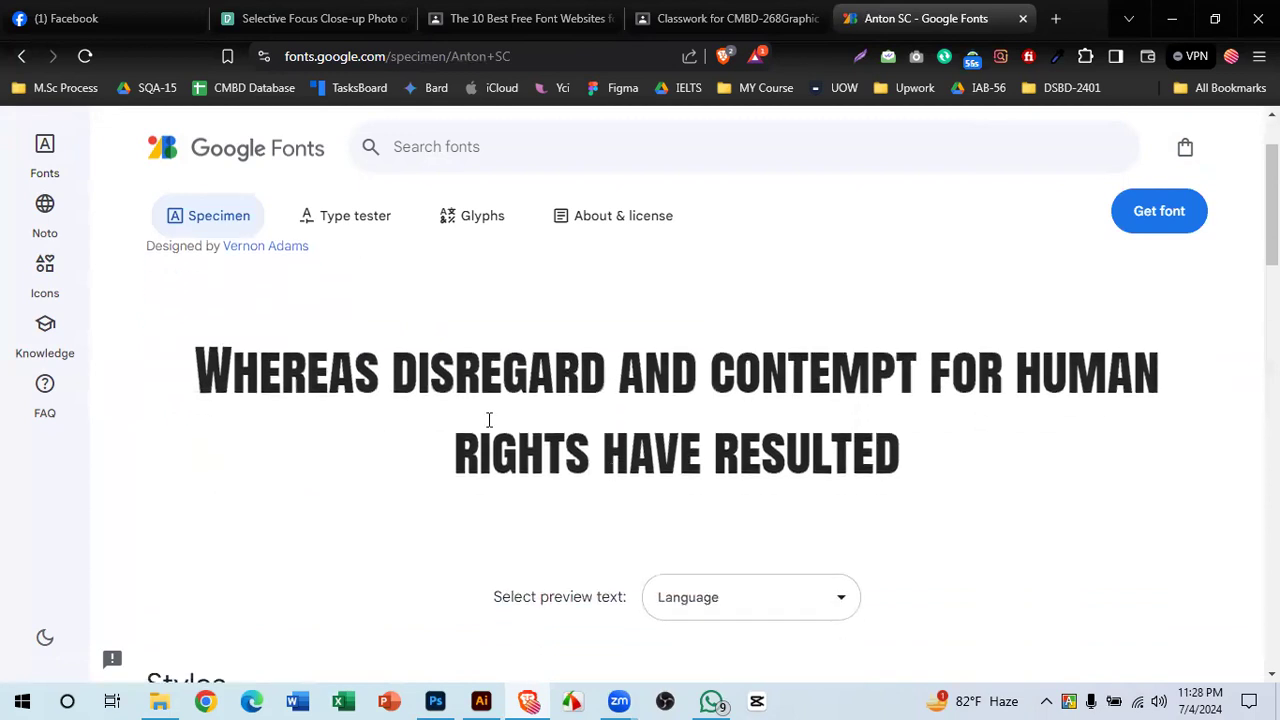
scroll(488, 420, "up", 1)
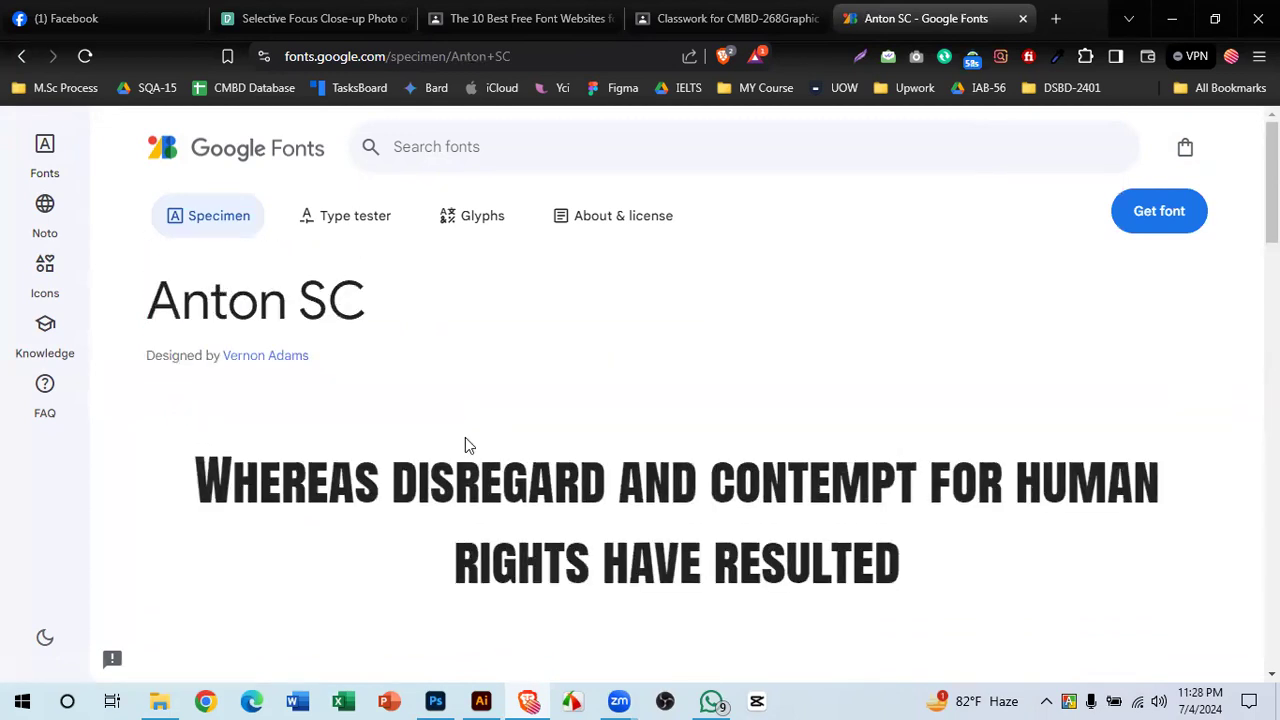
scroll(465, 437, "down", 5)
scroll(465, 437, "up", 2)
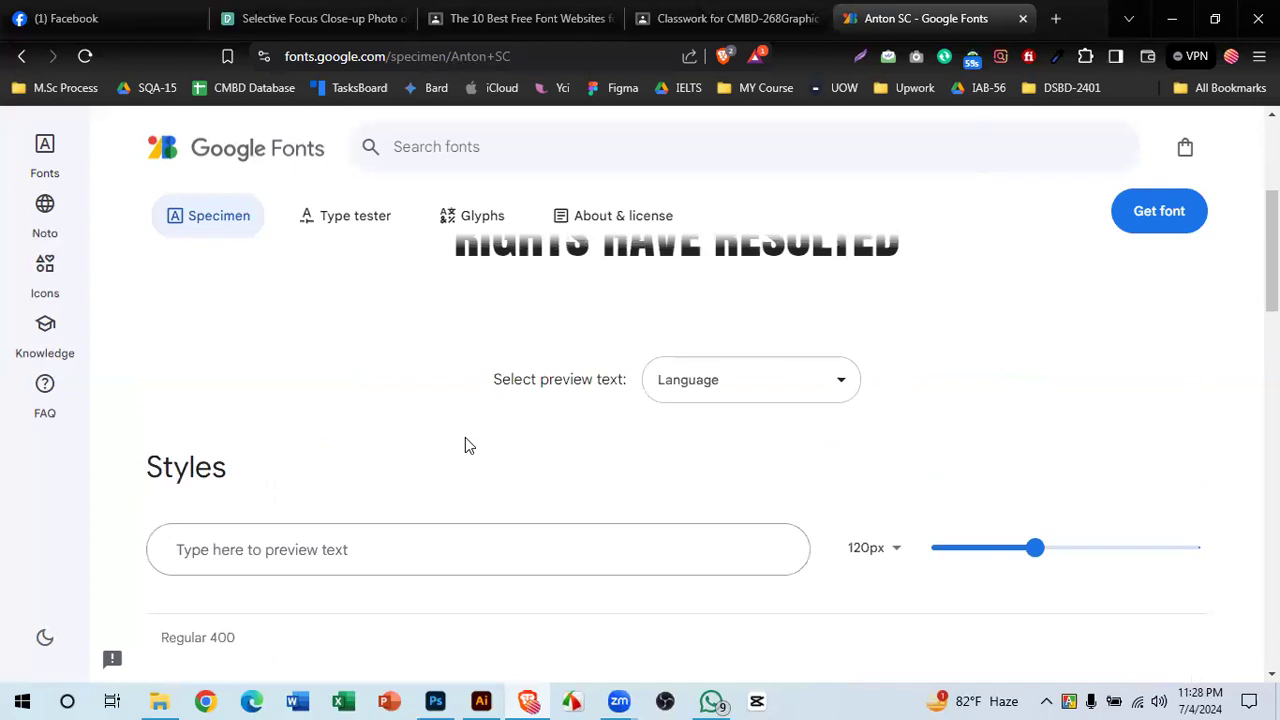
scroll(465, 437, "down", 4)
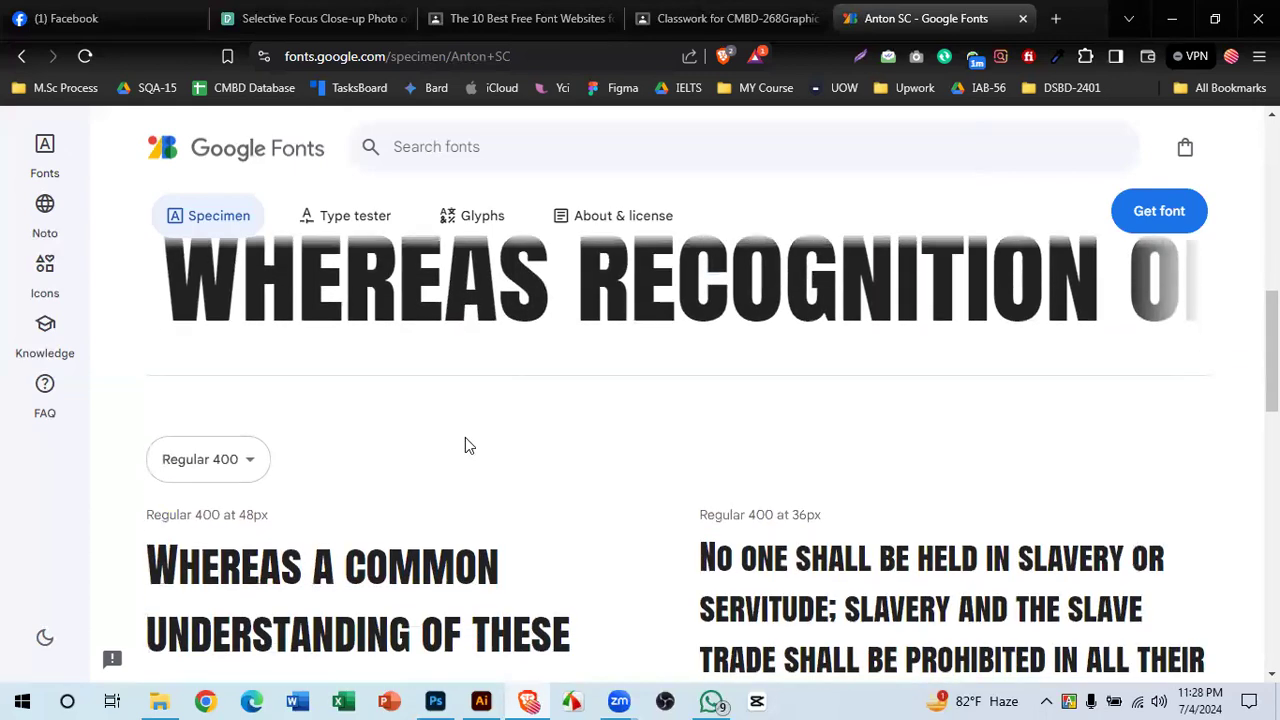
scroll(465, 437, "up", 2)
scroll(480, 409, "down", 6)
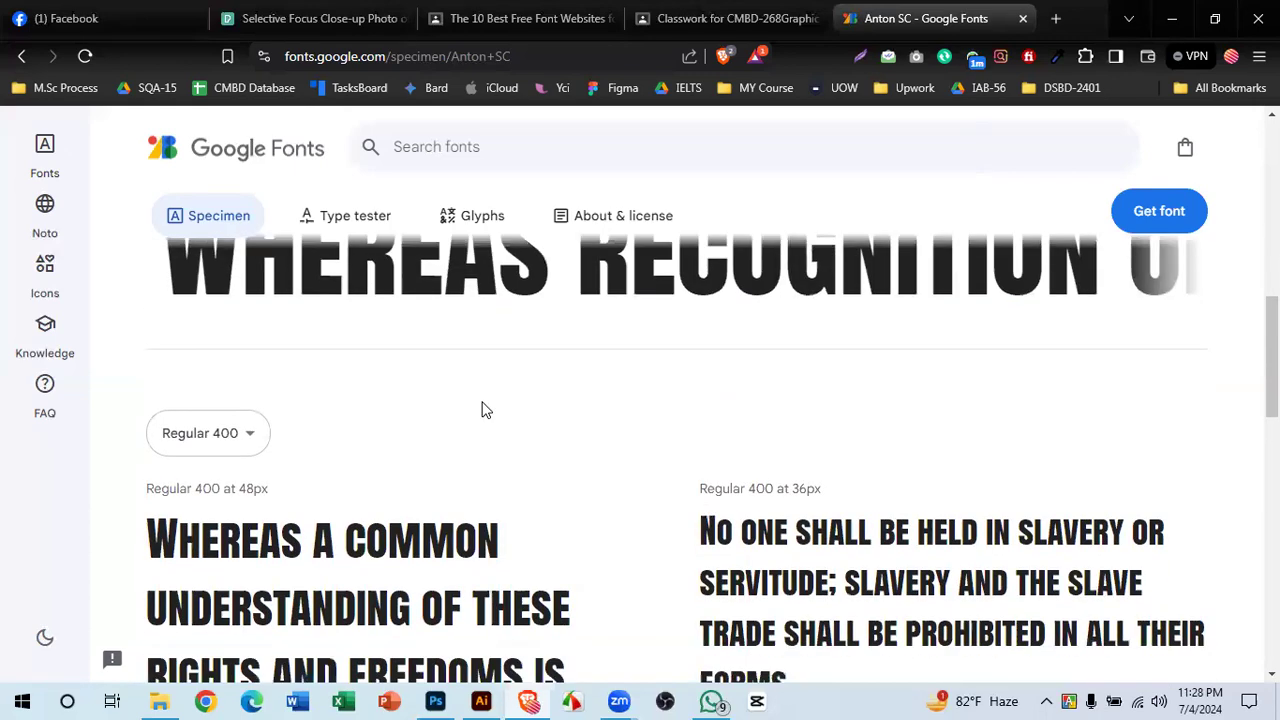
scroll(483, 401, "up", 1)
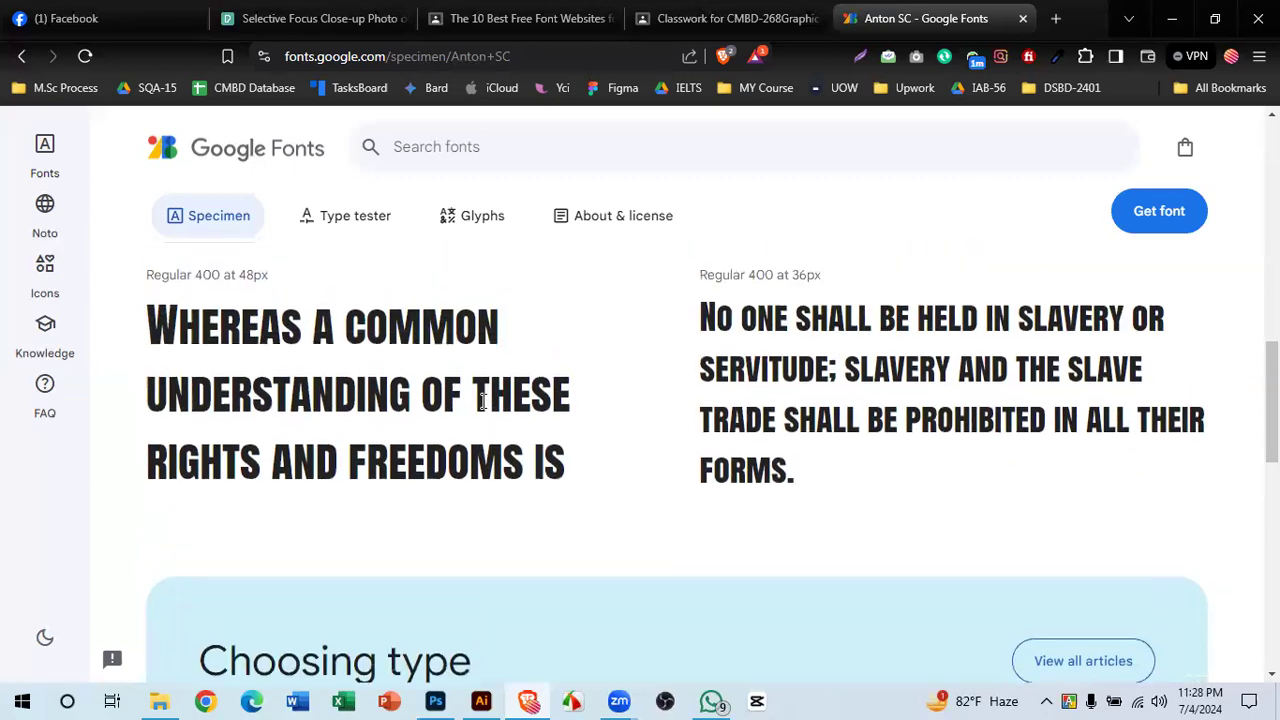
scroll(483, 405, "down", 5)
scroll(483, 409, "down", 3)
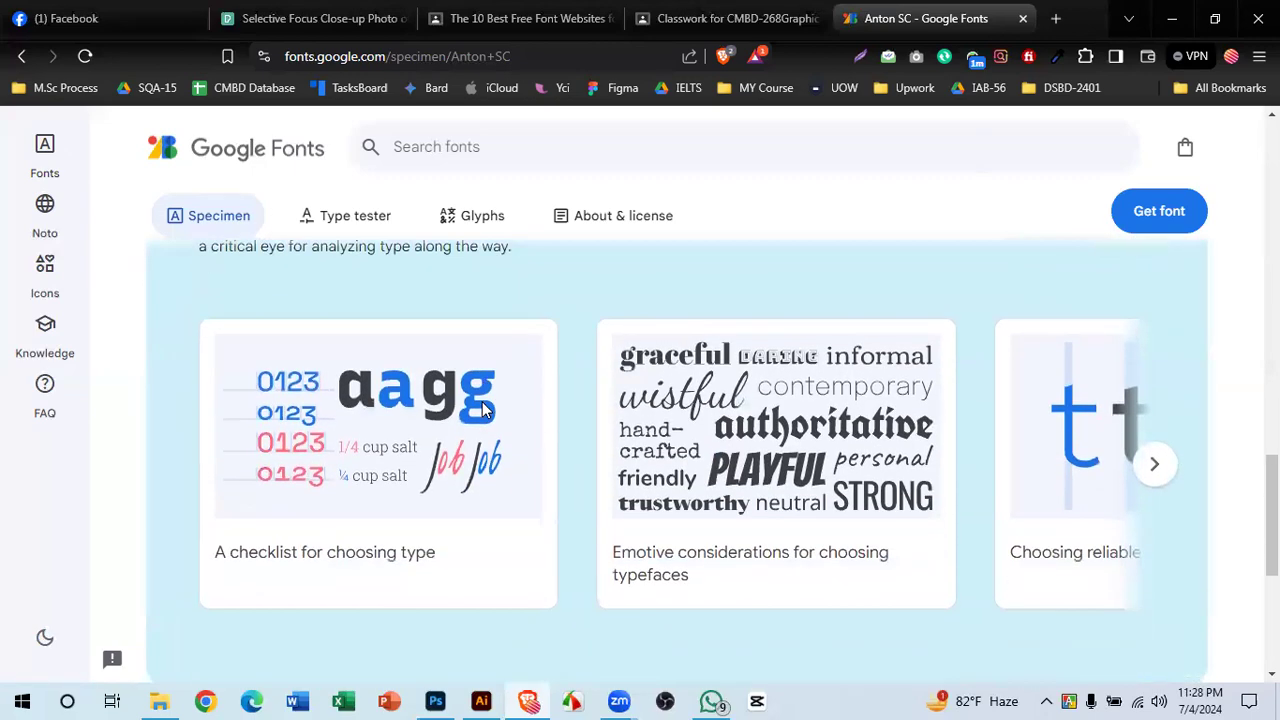
scroll(480, 409, "up", 12)
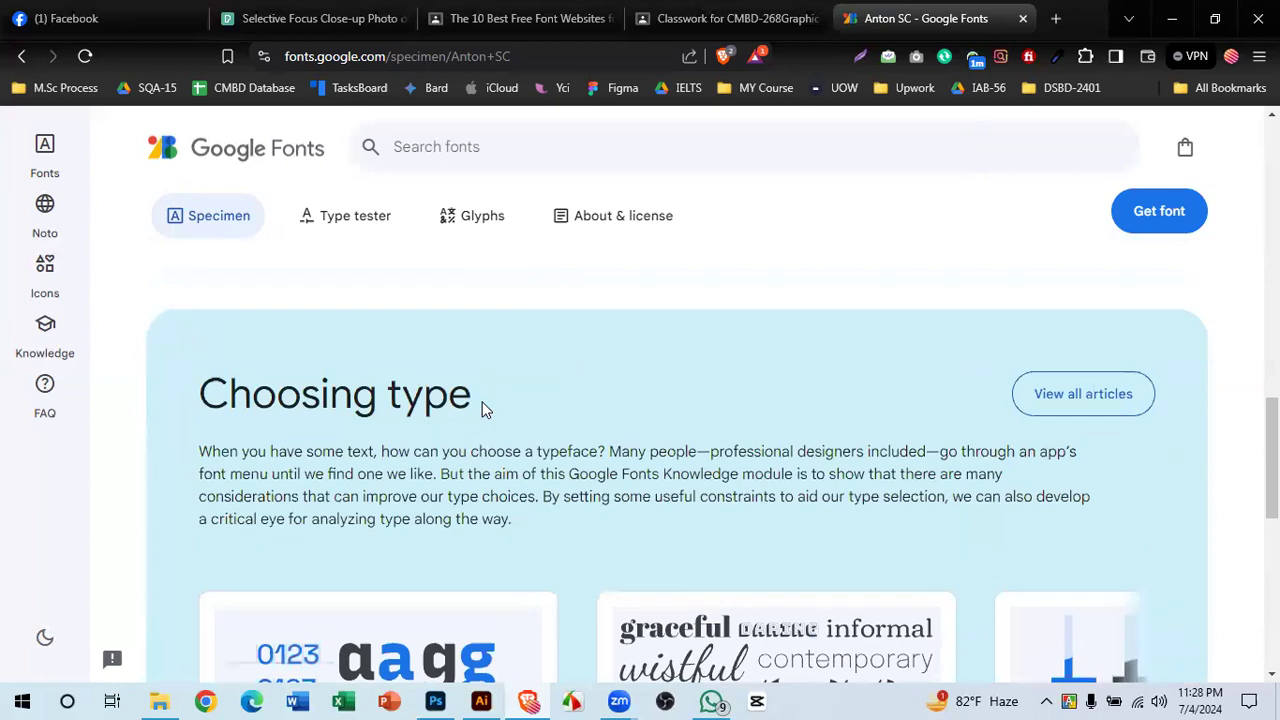
- Add Anton SC to the selected fonts, download it and save the Anton_SC ZIP archive to the Desktop
left_click(1172, 230)
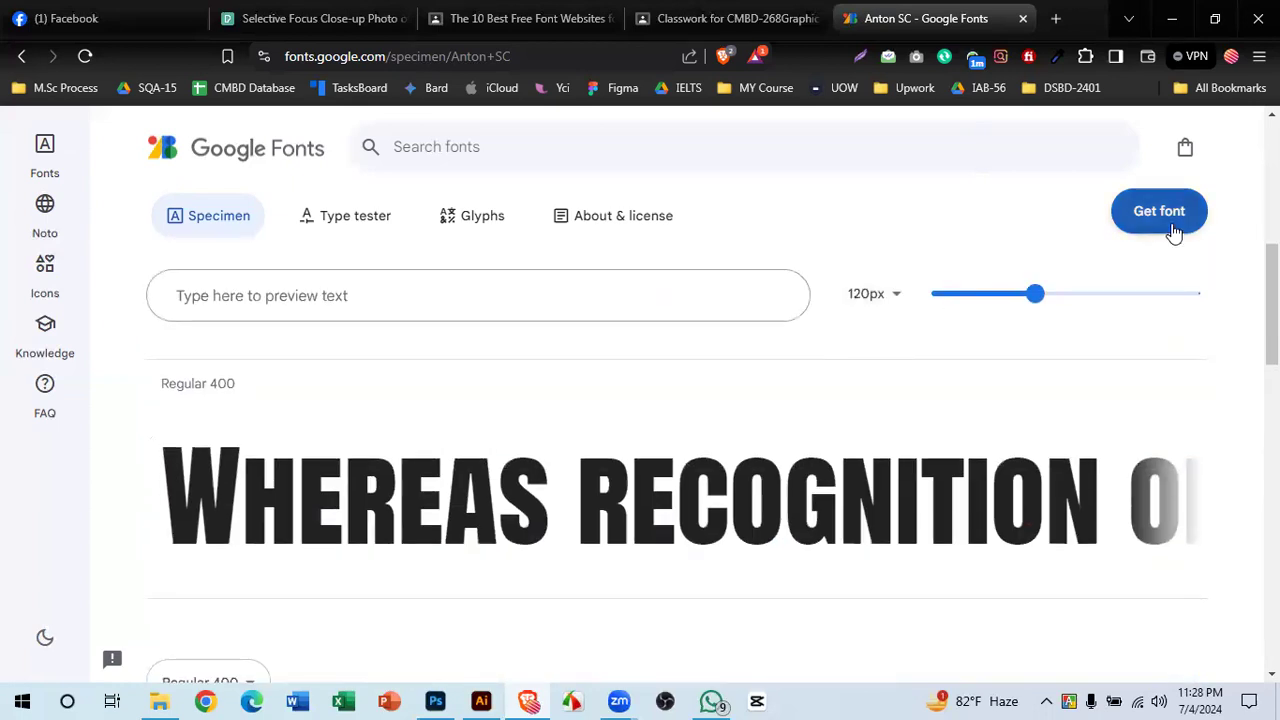
left_click(1005, 428)
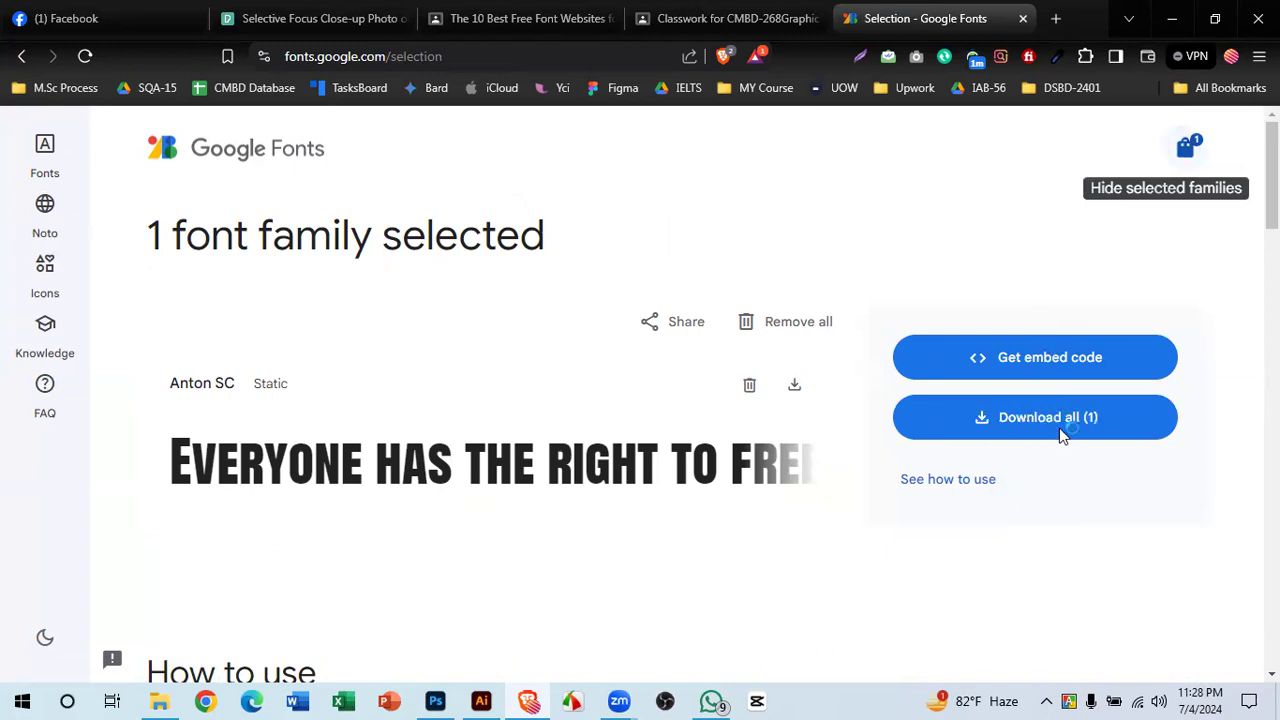
left_click(137, 173)
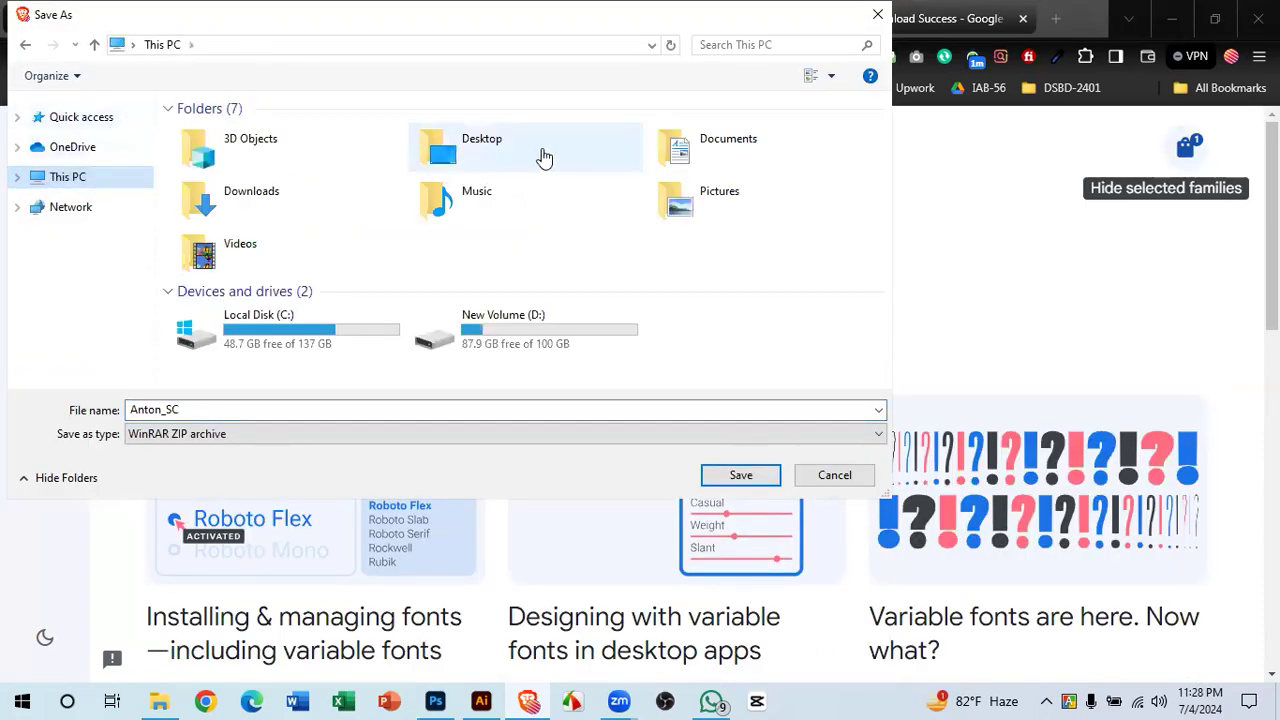
double_click(549, 158)
left_click(743, 478)
- Minimize the browser, switch to File Explorer, open the Desktop folder and select the Anton_SC archive
left_click(1168, 19)
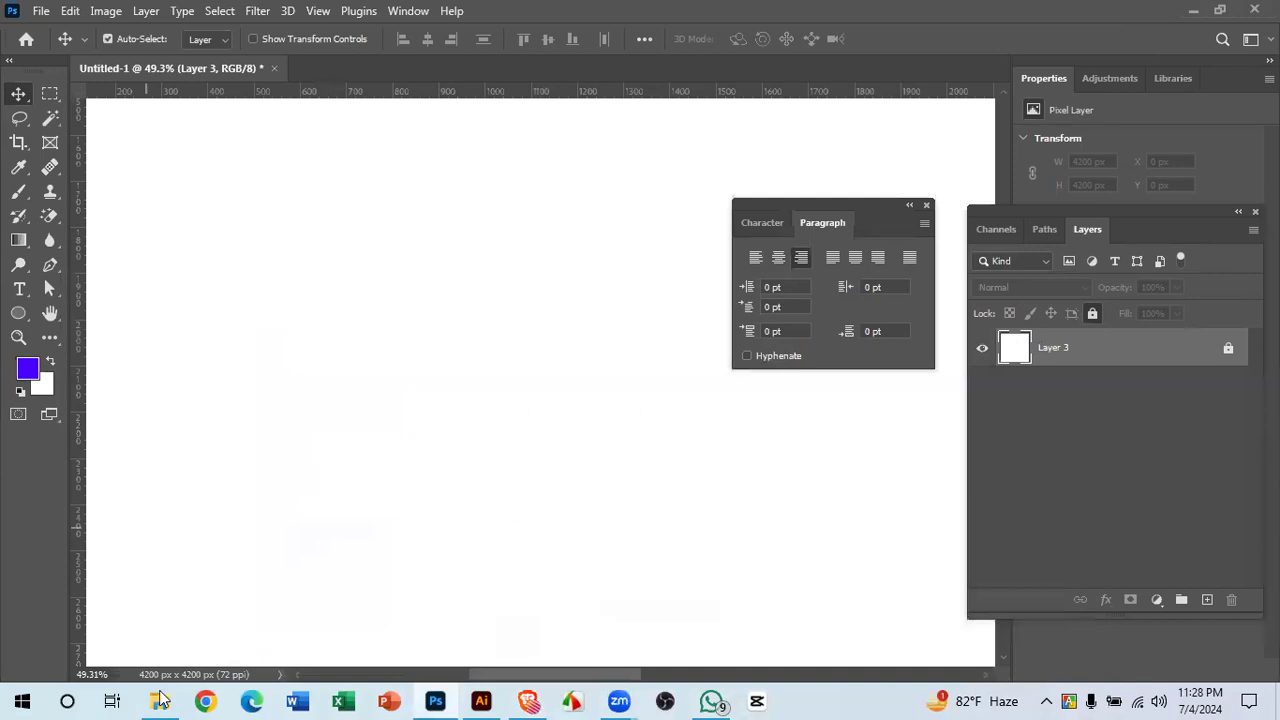
left_click(160, 698)
left_click(60, 249)
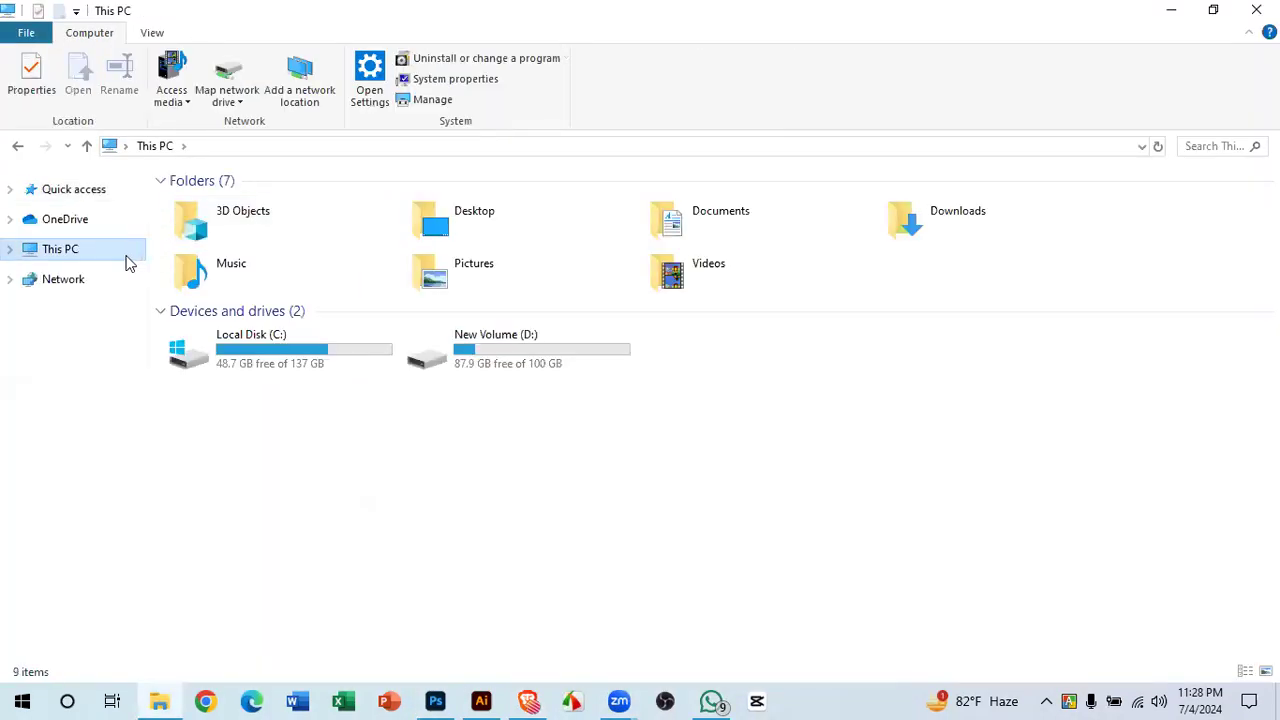
double_click(502, 213)
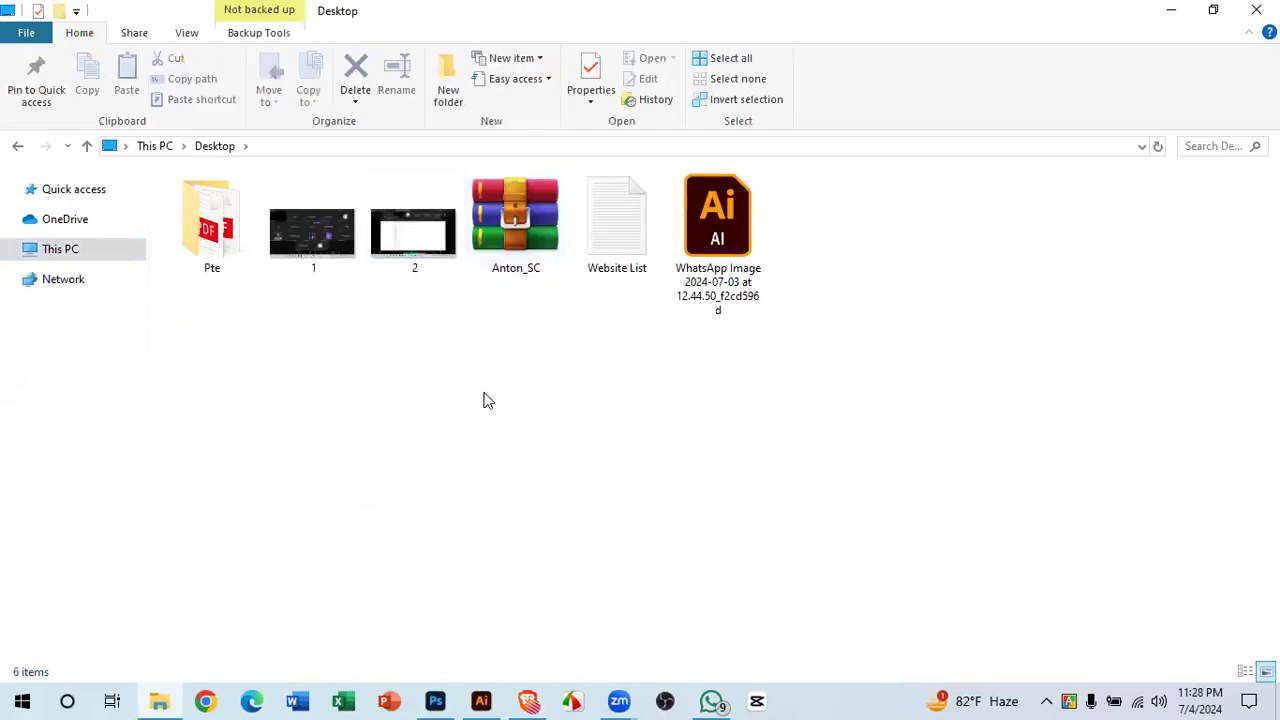
left_click(517, 217)
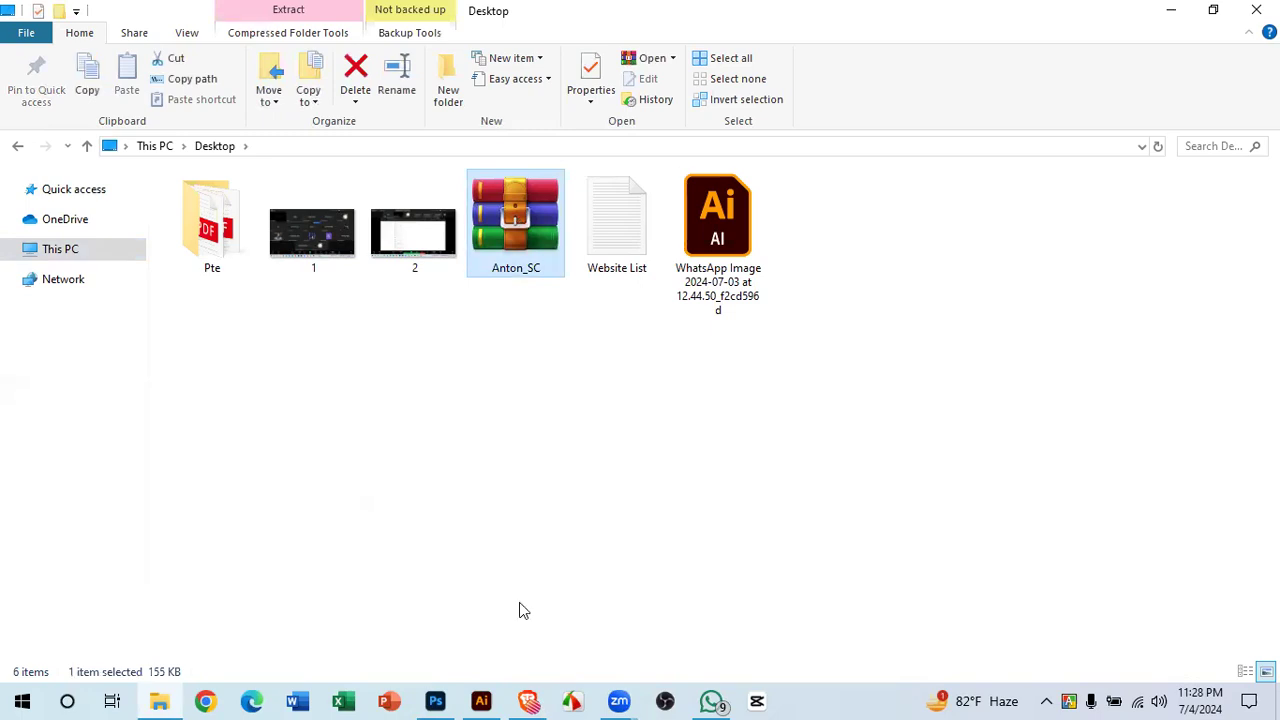
- Switch to the browser and look through the CMBD-268 classwork list for the Win Rar extraction software material
key("alt+Tab")
left_click(709, 8)
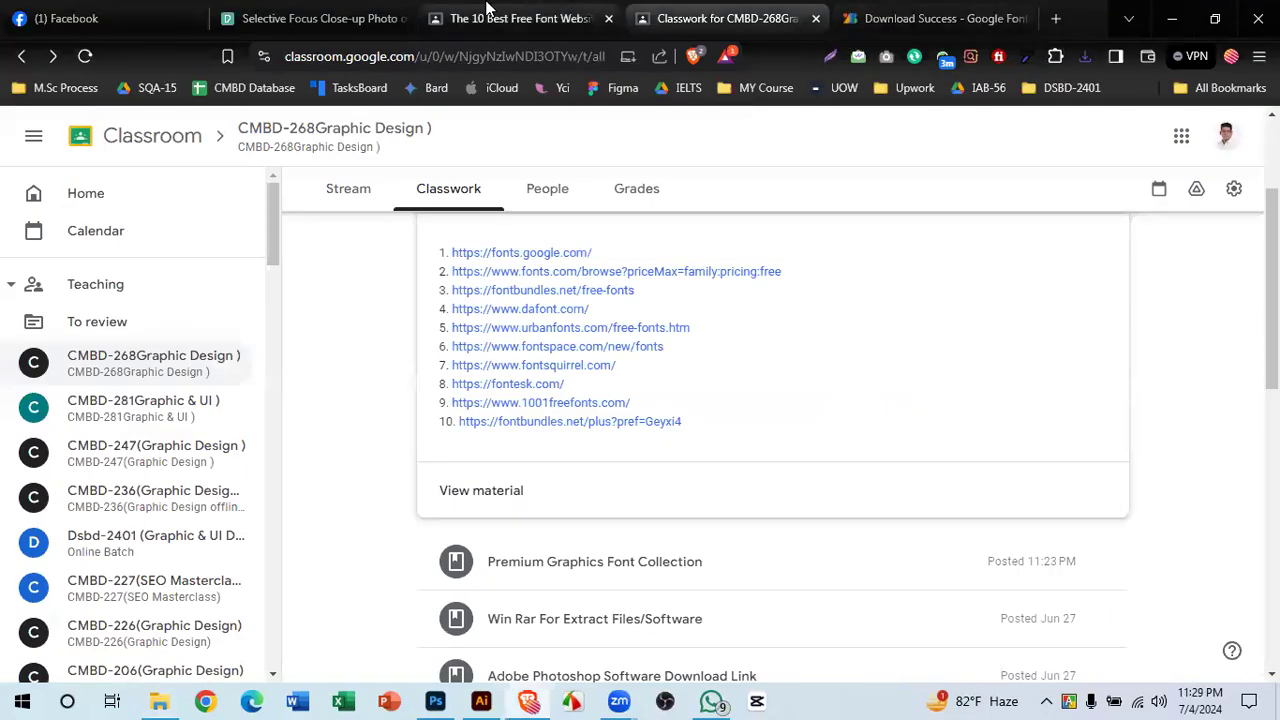
left_click(490, 12)
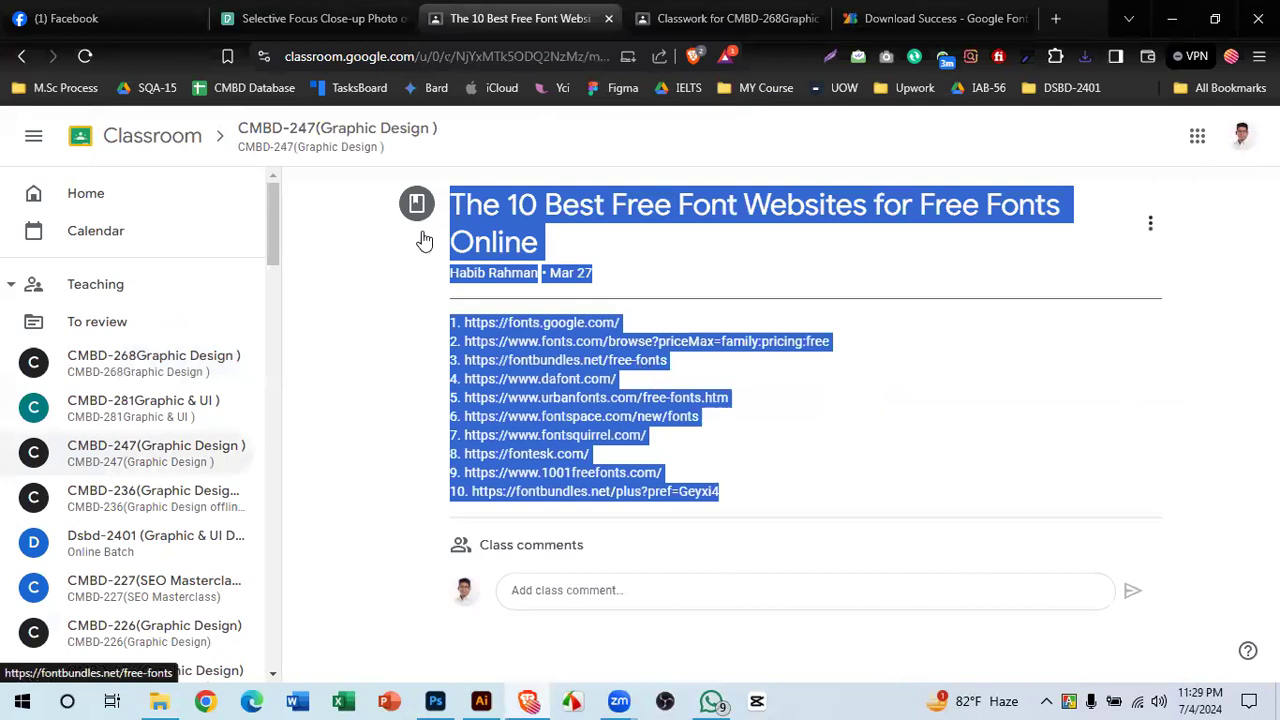
left_click(728, 18)
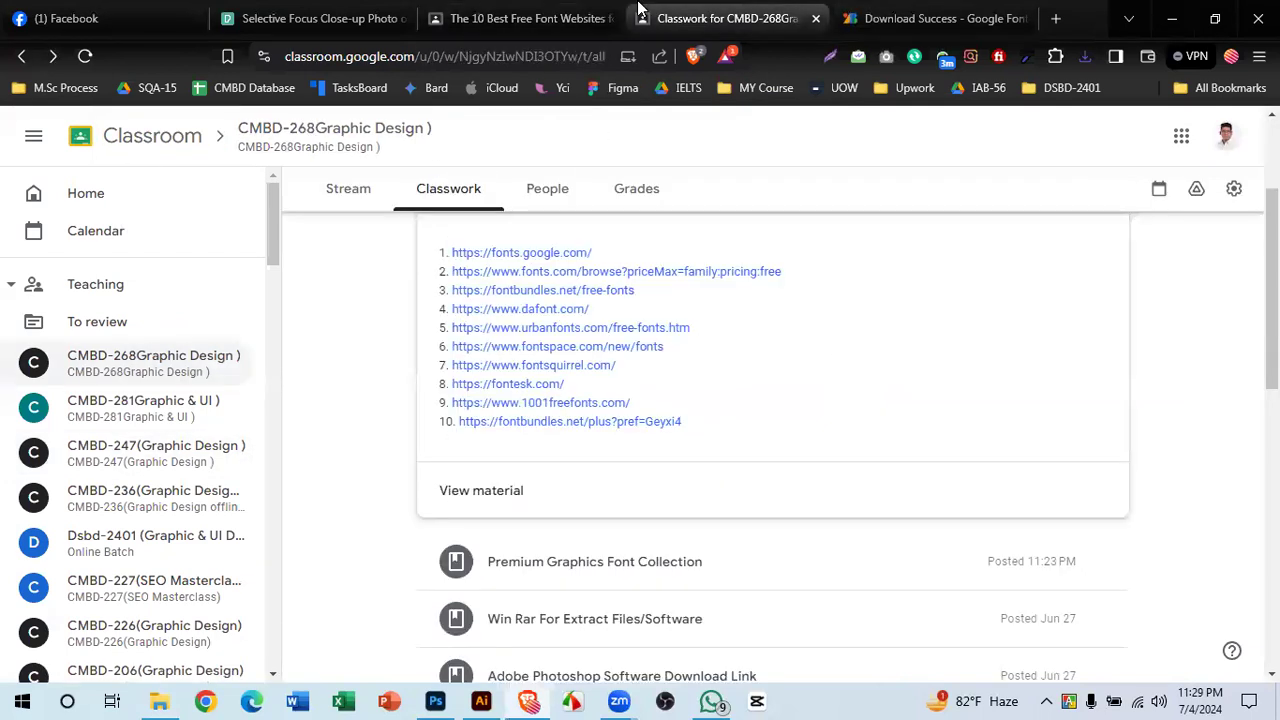
scroll(740, 330, "down", 1)
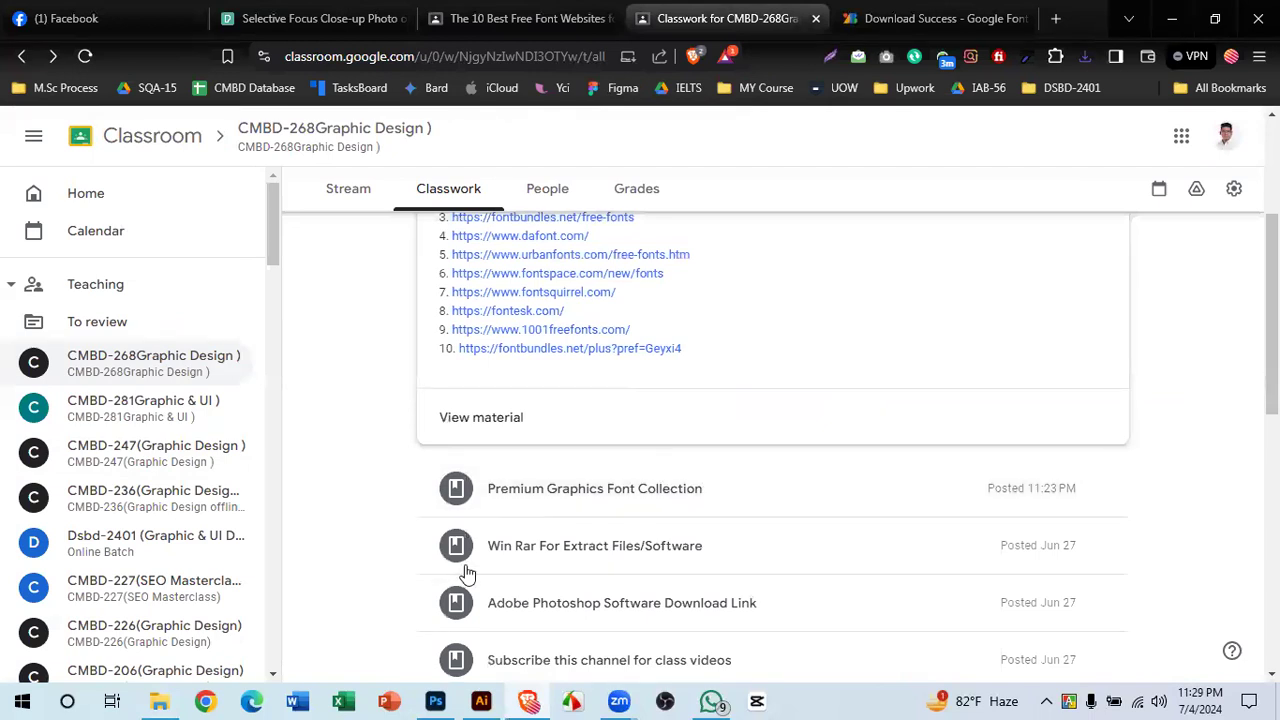
- Switch to File Explorer and extract the Anton_SC archive into an Anton_SC folder on the Desktop
left_click(157, 700)
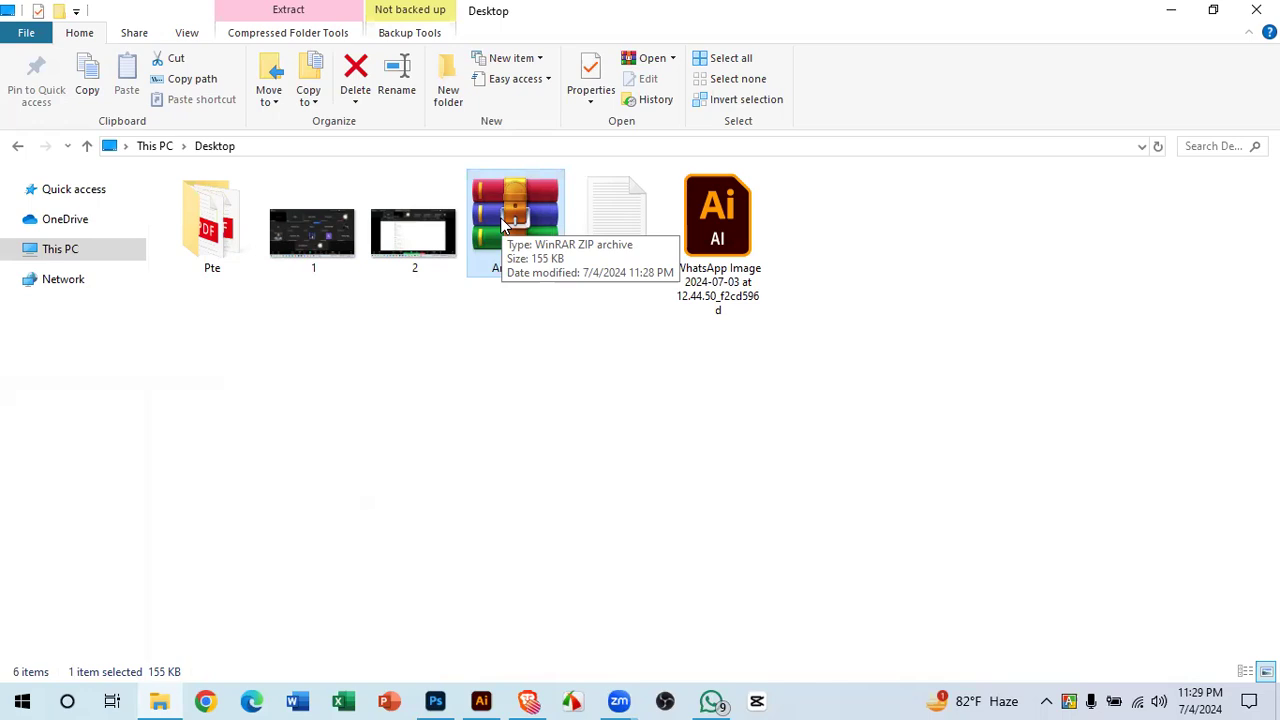
right_click(502, 221)
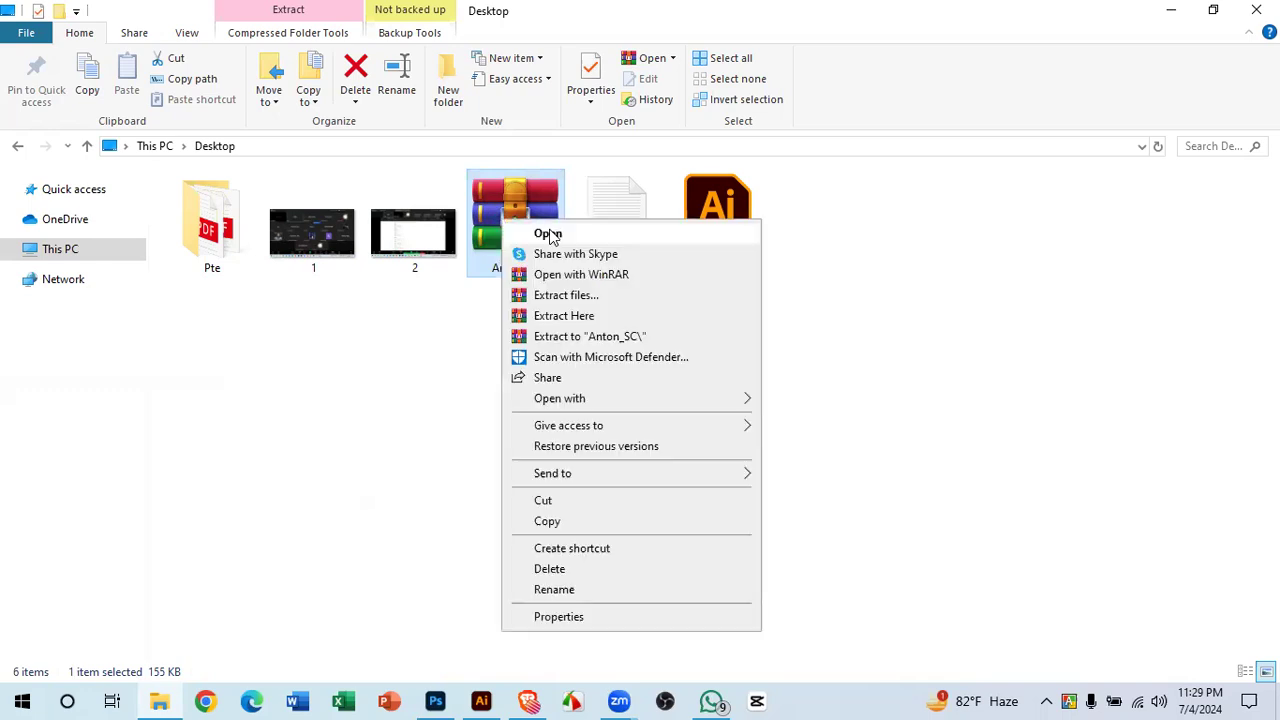
left_click(565, 295)
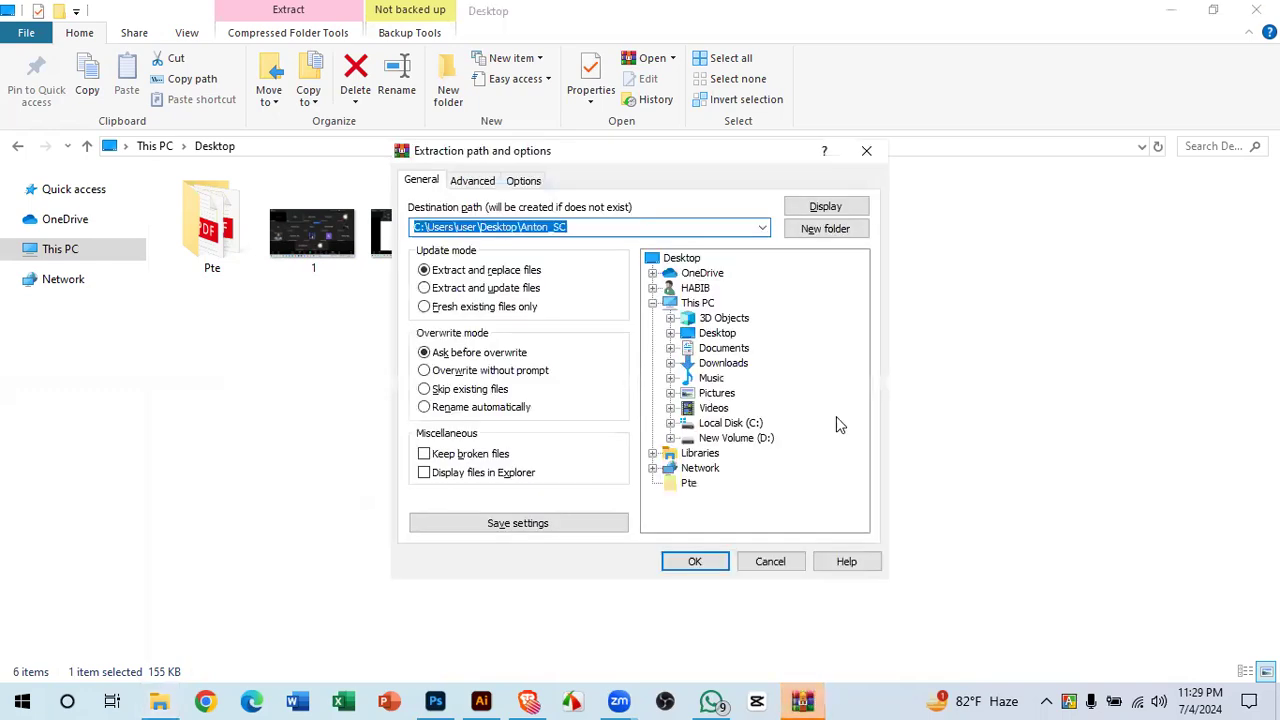
left_click(696, 562)
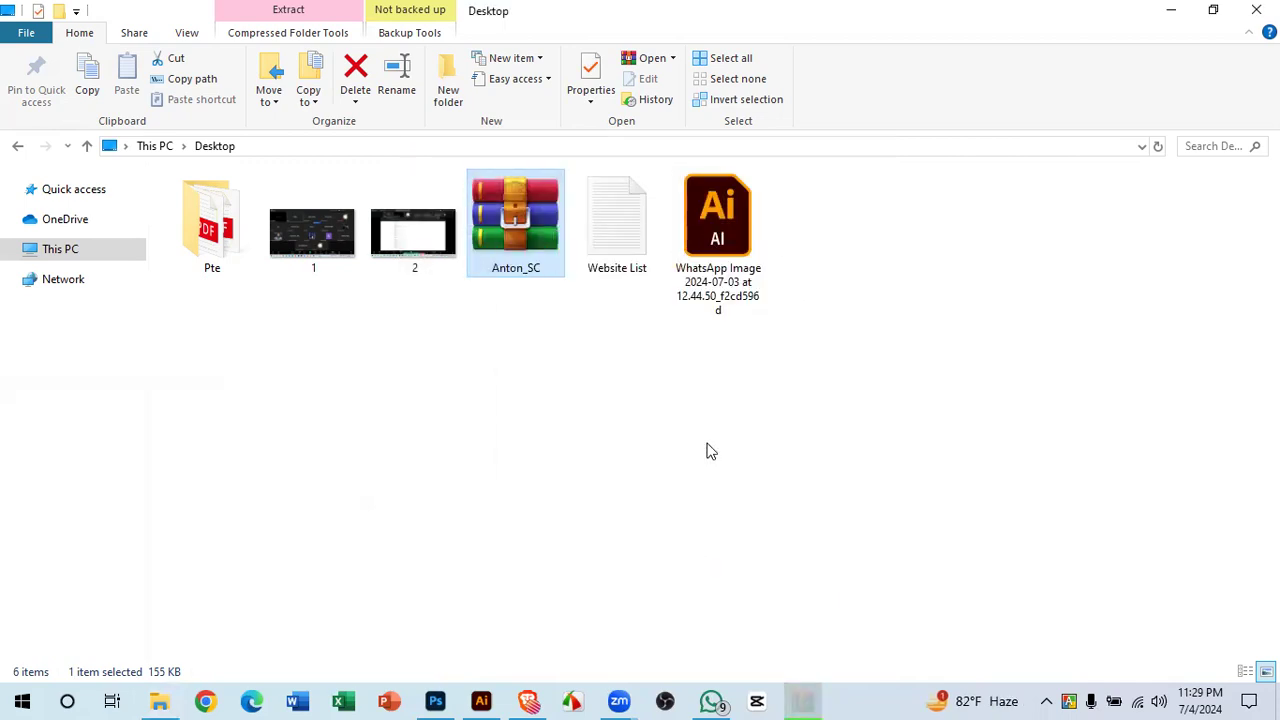
- Open the extracted Anton_SC folder and delete the OFL text document
double_click(846, 240)
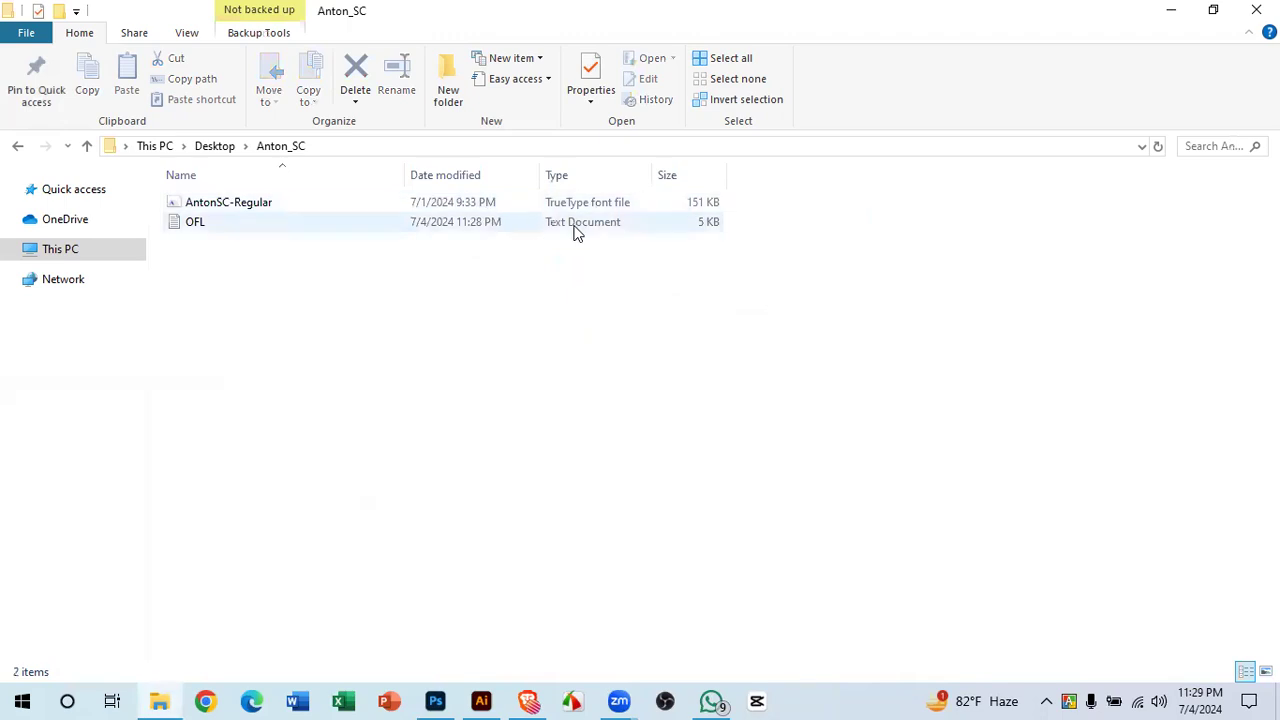
left_click(575, 230)
key("Delete")
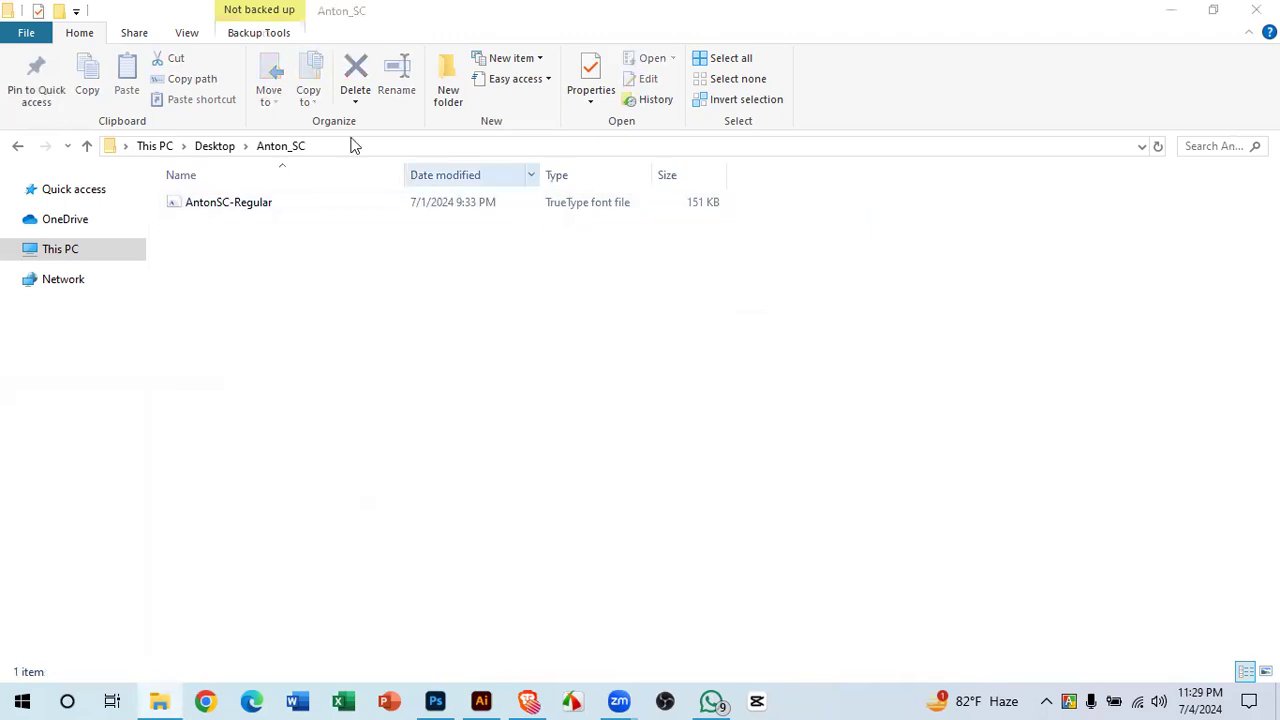
left_click_drag(489, 421, 444, 215)
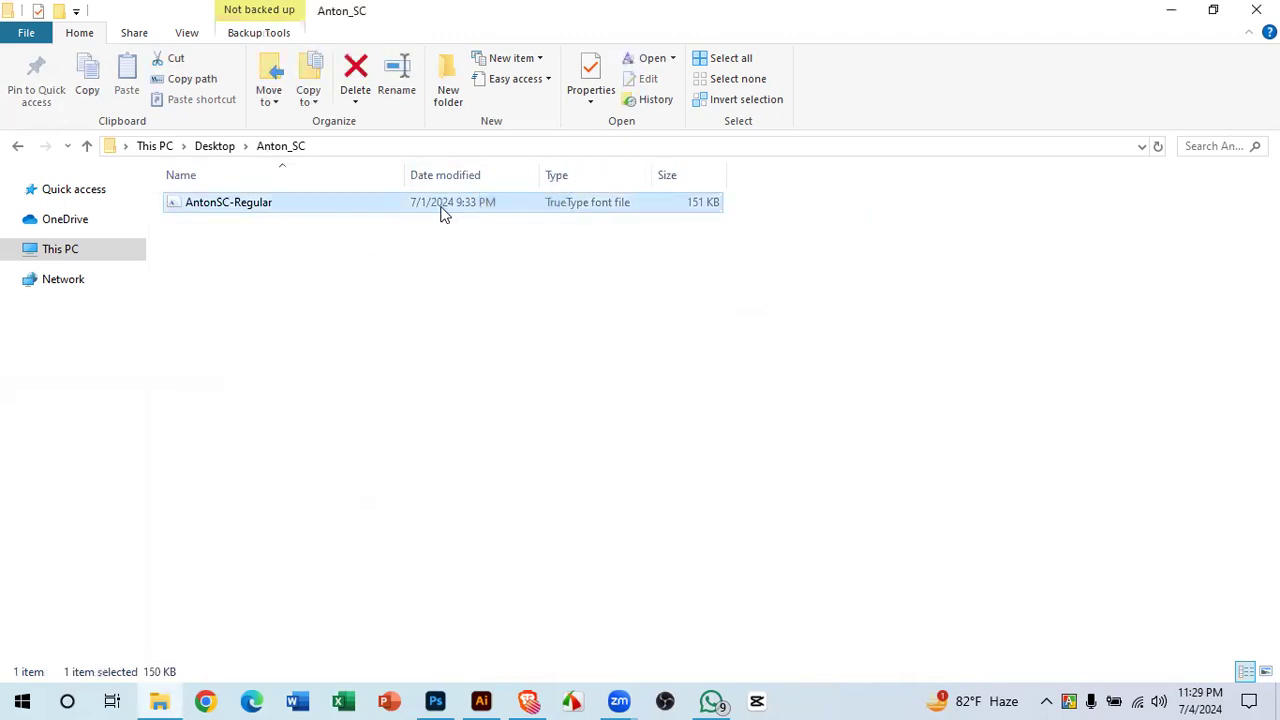
left_click_drag(380, 458, 424, 342)
left_click_drag(761, 446, 339, 177)
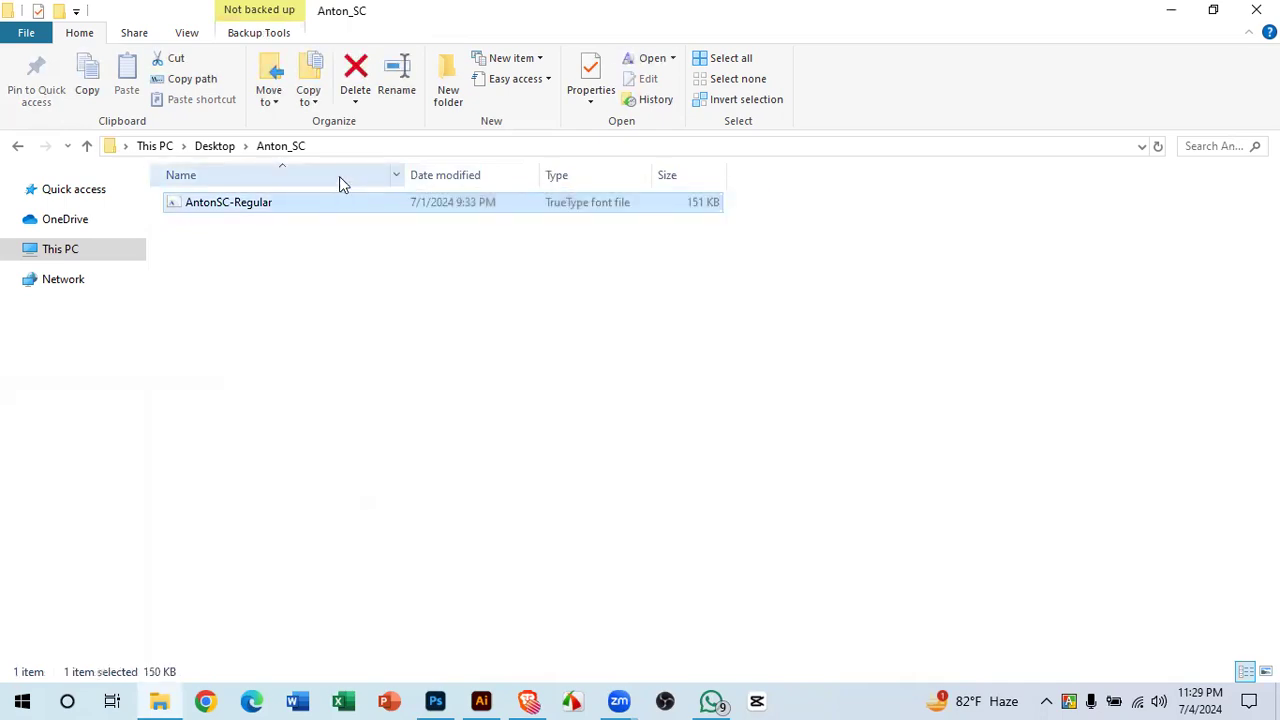
right_click(414, 212)
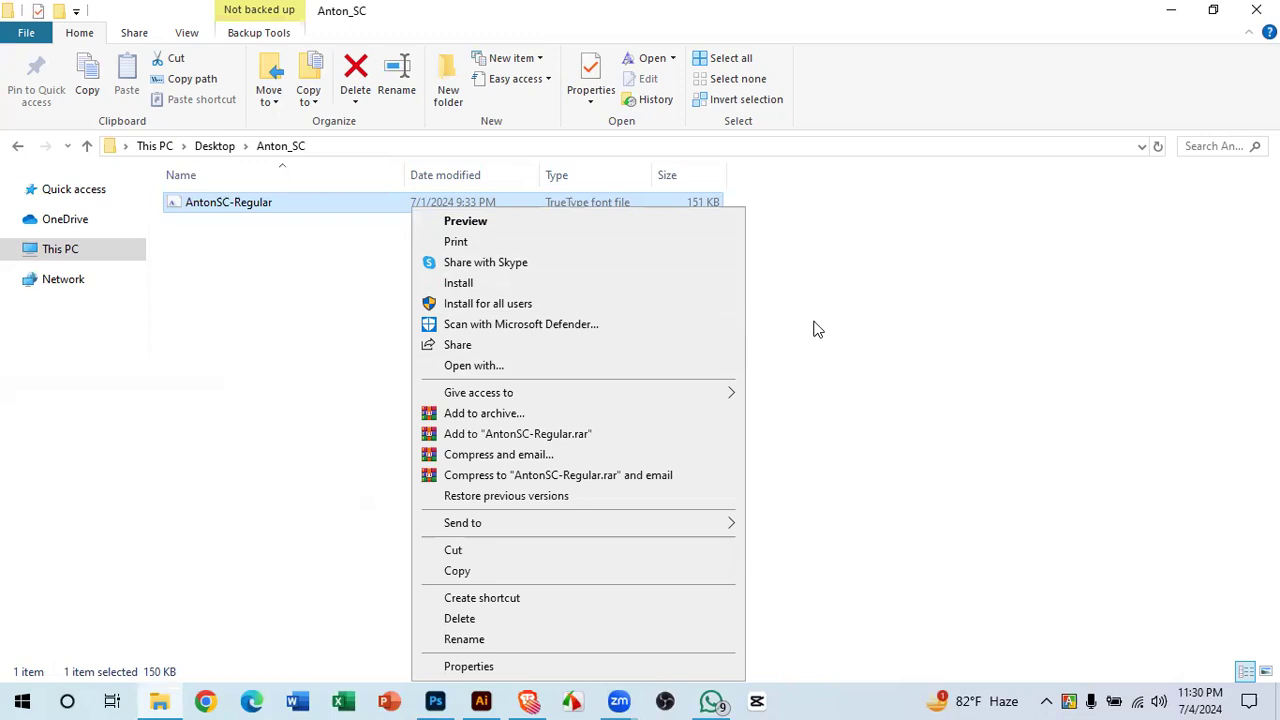
left_click(474, 283)
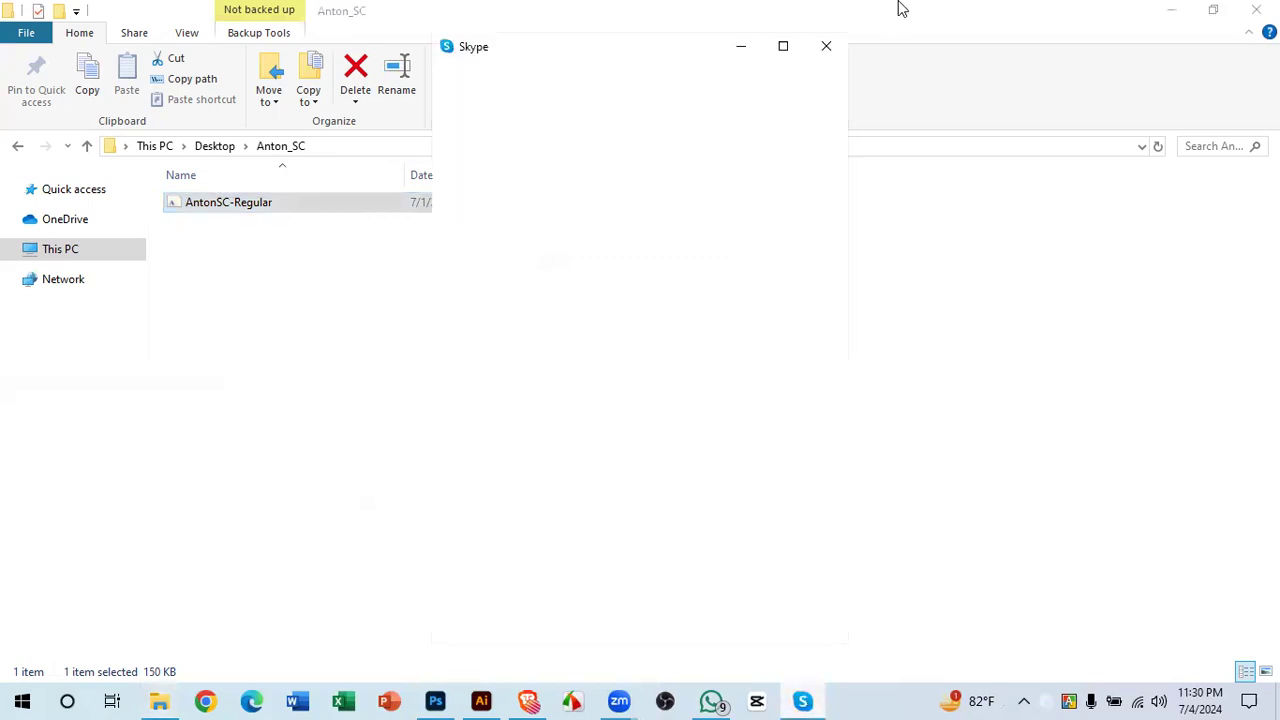
left_click(834, 46)
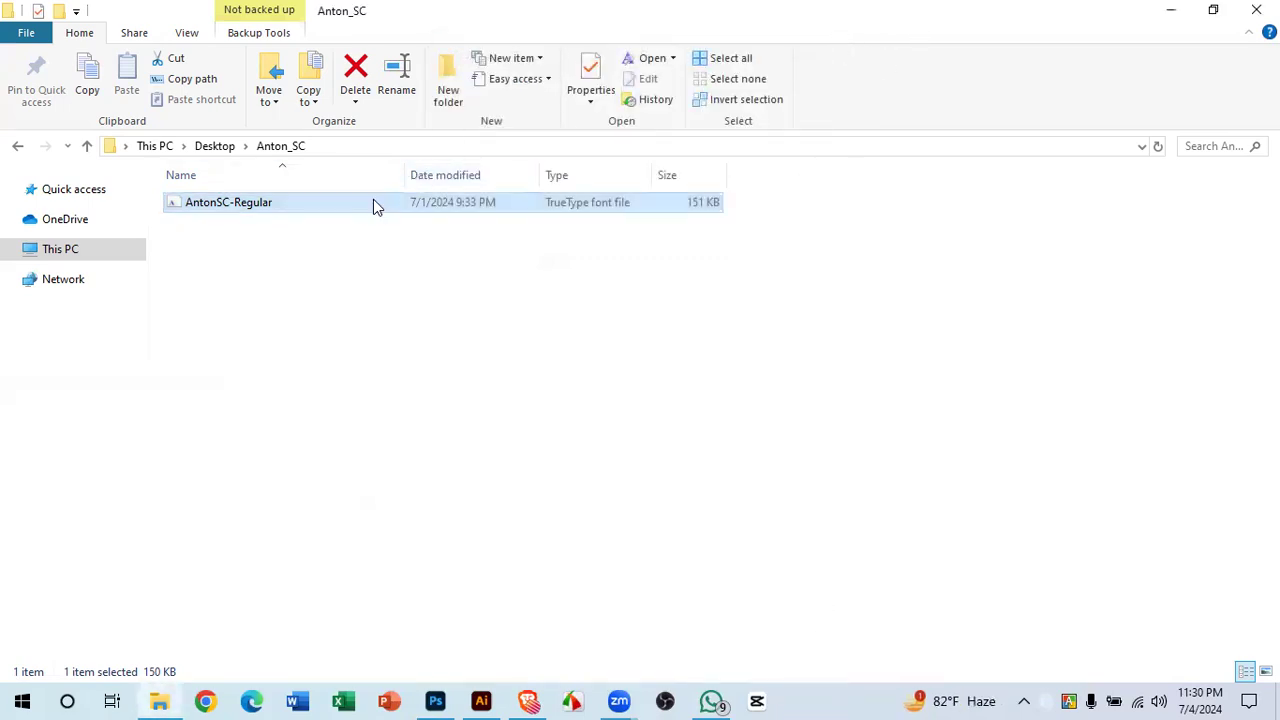
right_click(373, 199)
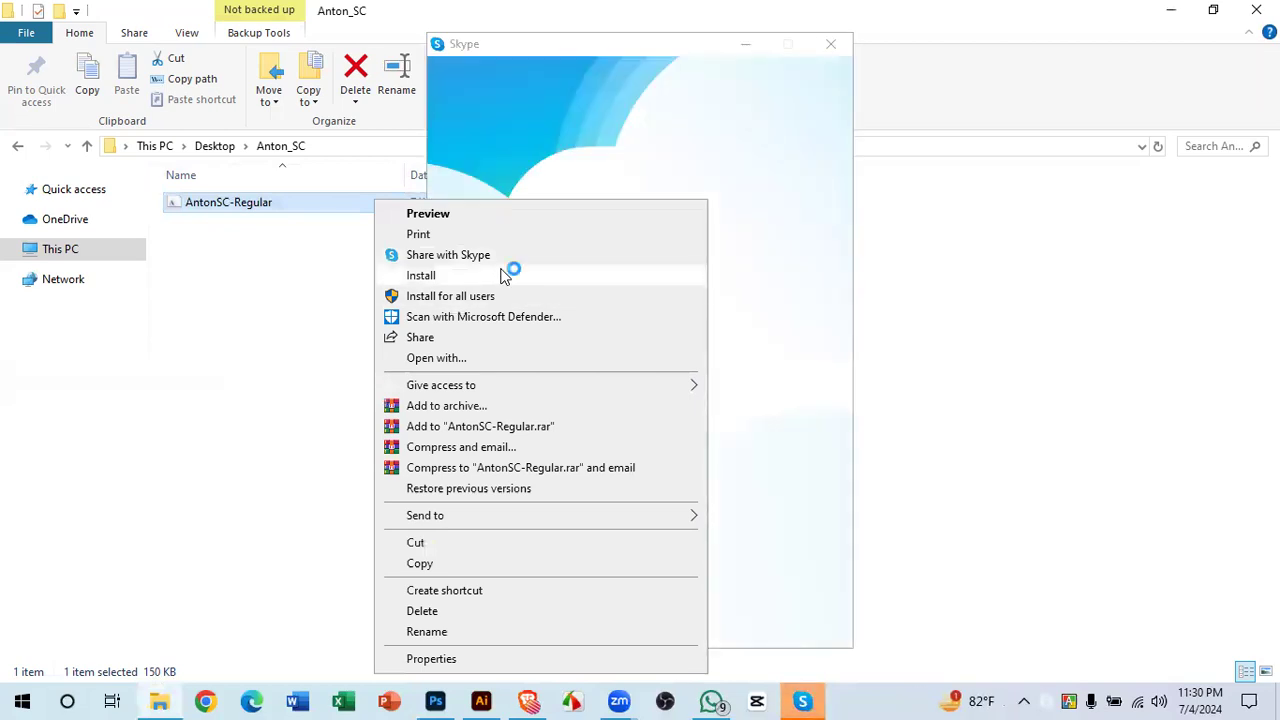
left_click(830, 44)
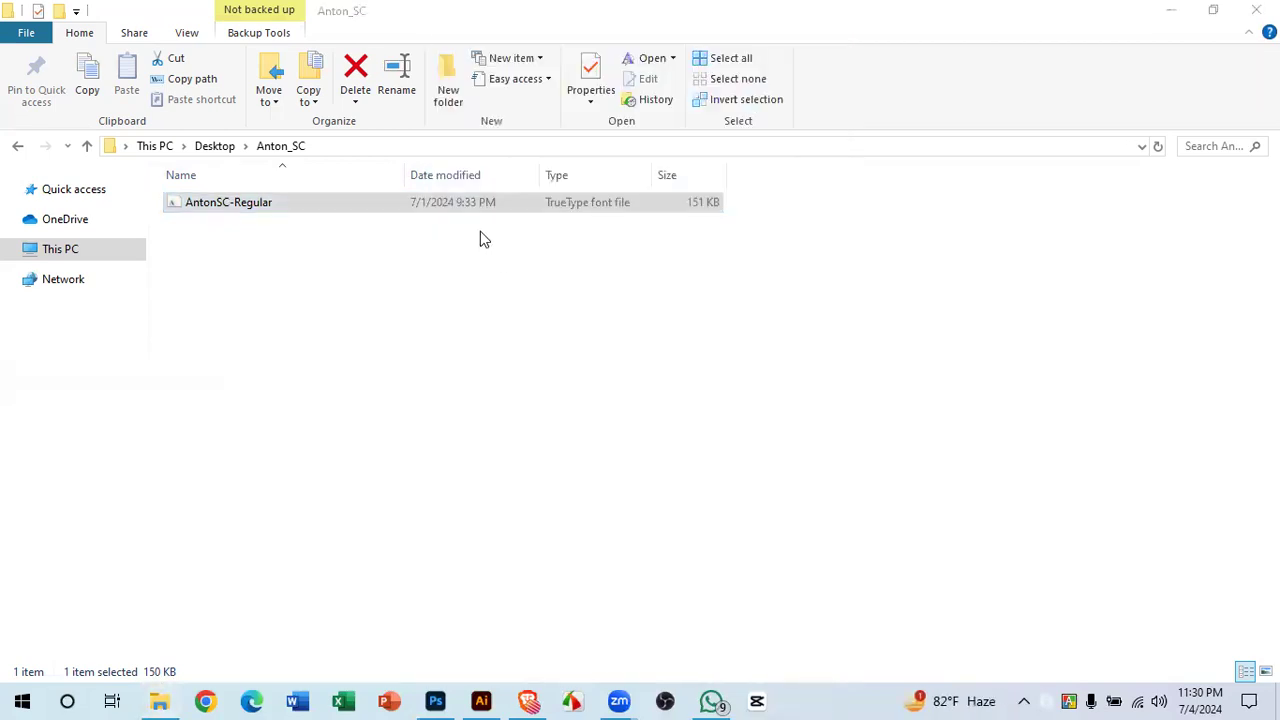
- Install the AntonSC-Regular TrueType font from the Anton_SC folder
right_click(452, 198)
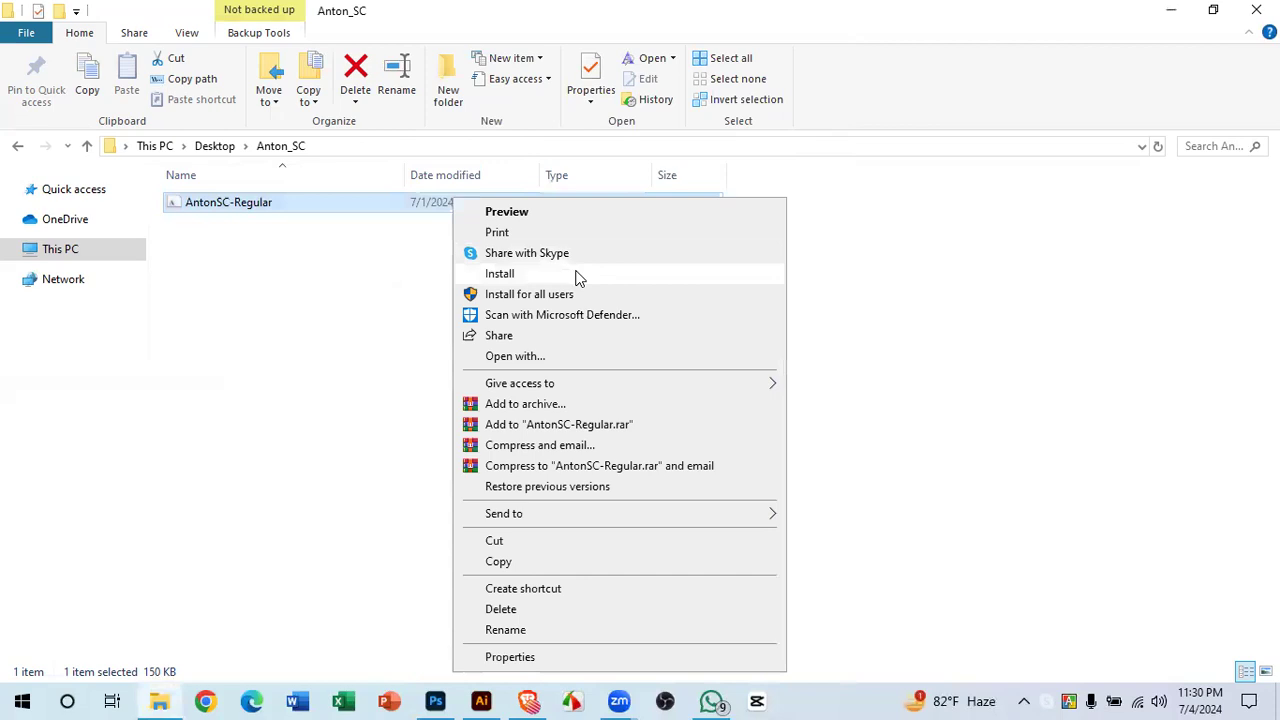
left_click(577, 275)
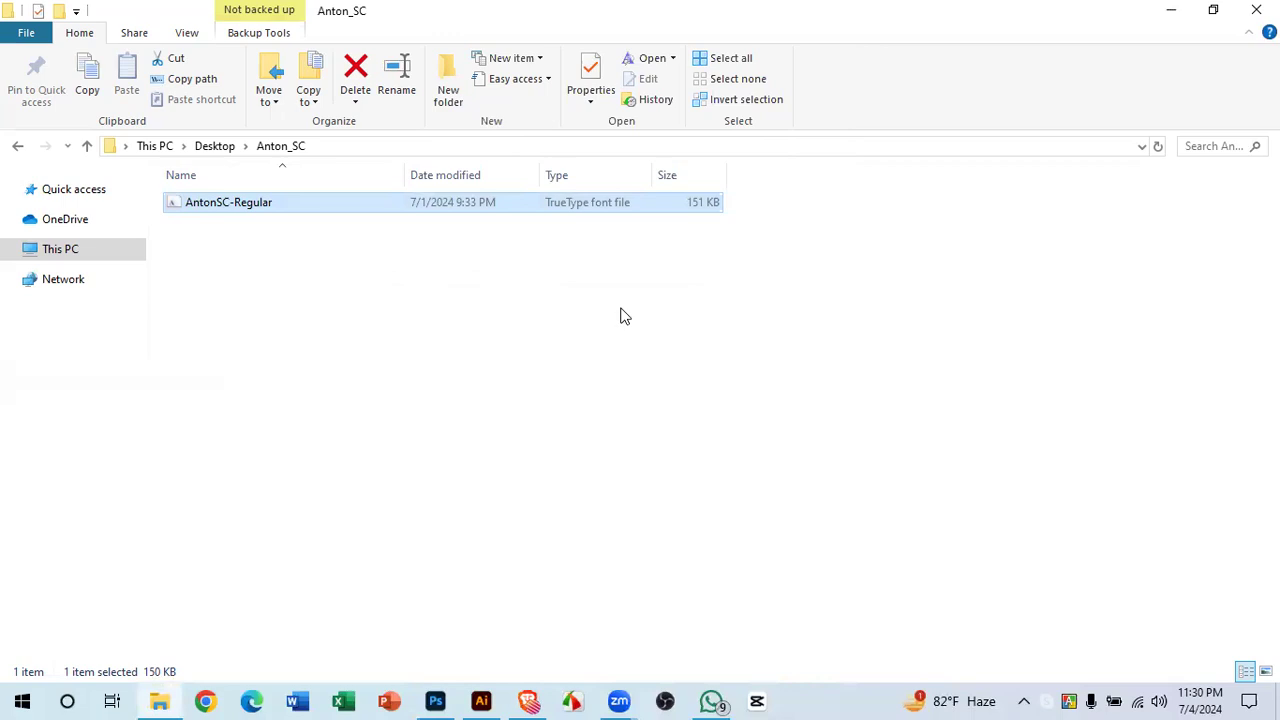
- Go back from the Google Fonts download page in the browser to the selected families and view the Anton SC preview
scroll(317, 266, "down", 2)
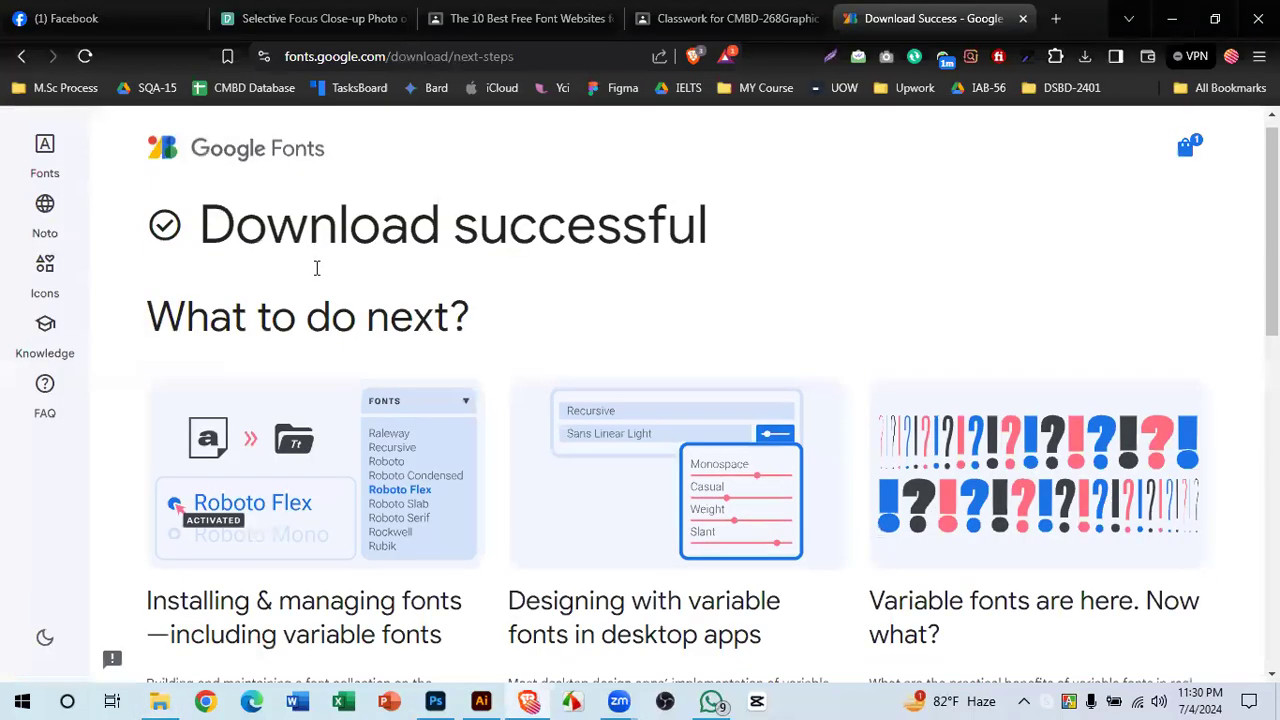
scroll(95, 206, "up", 2)
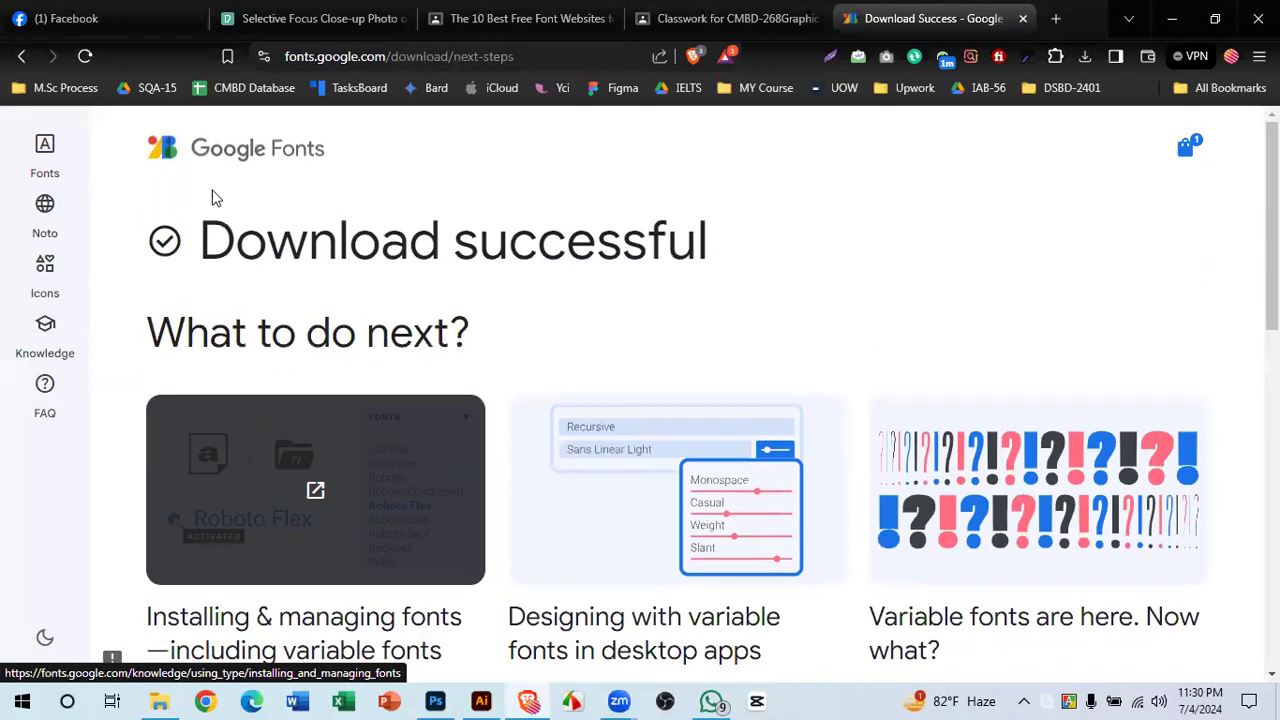
left_click(18, 58)
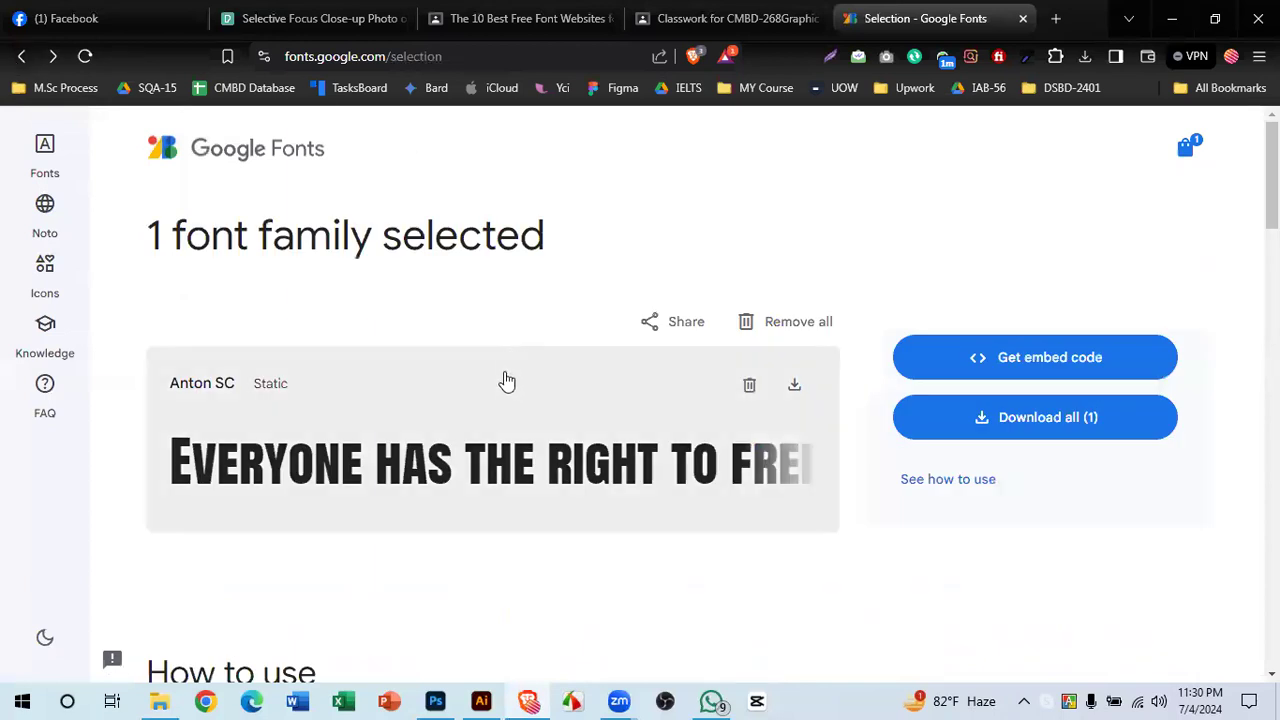
scroll(503, 378, "down", 1)
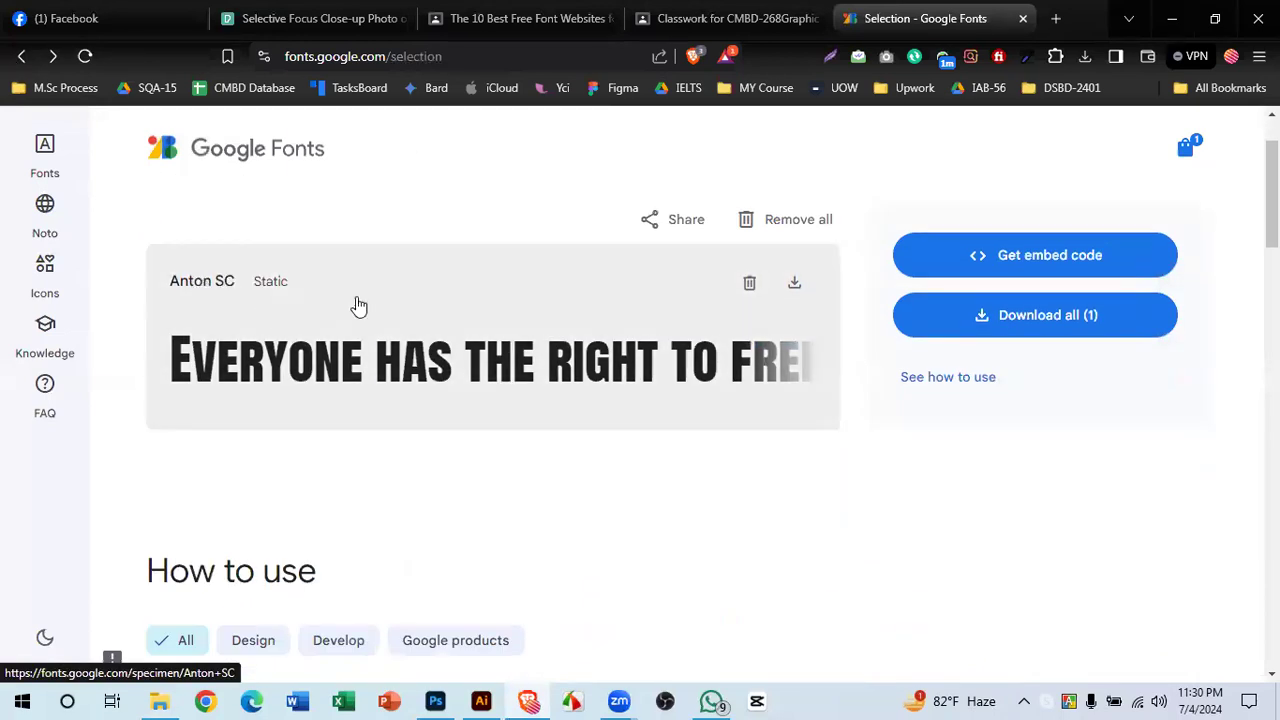
- Switch to Photoshop, add a Lorem Ipsum text layer and place a duplicate of it directly below
left_click(435, 701)
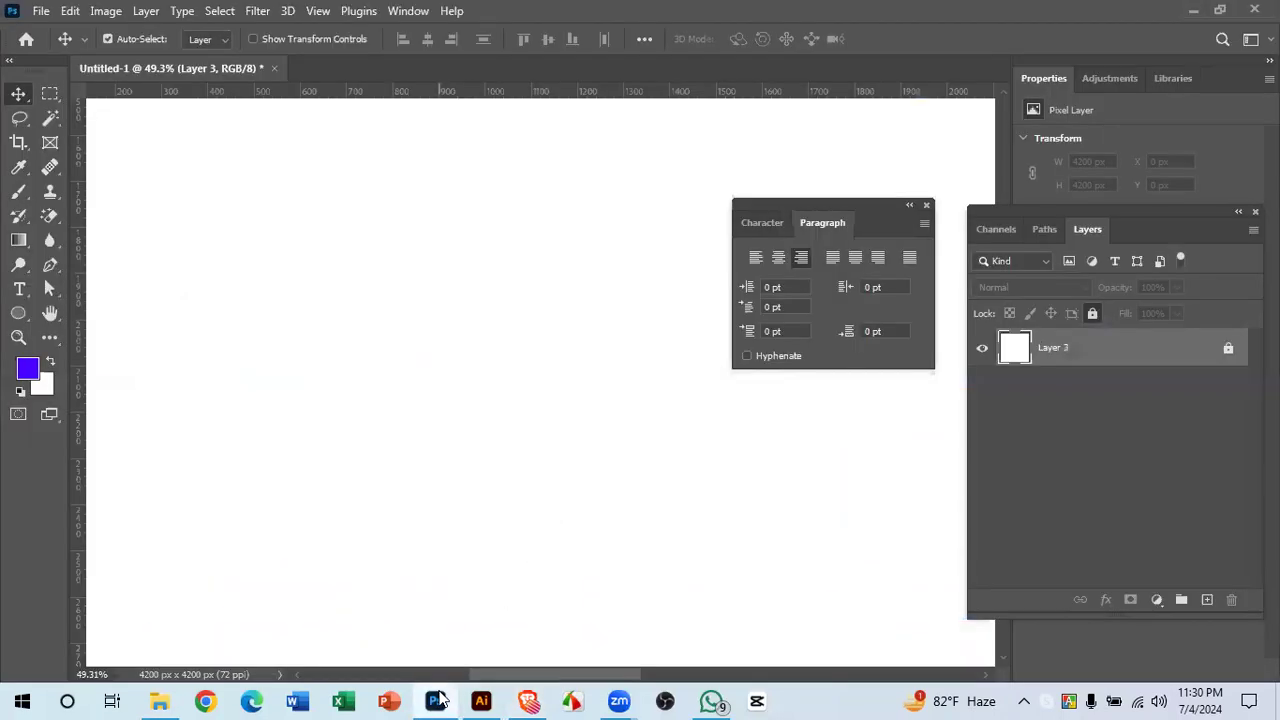
left_click(19, 289)
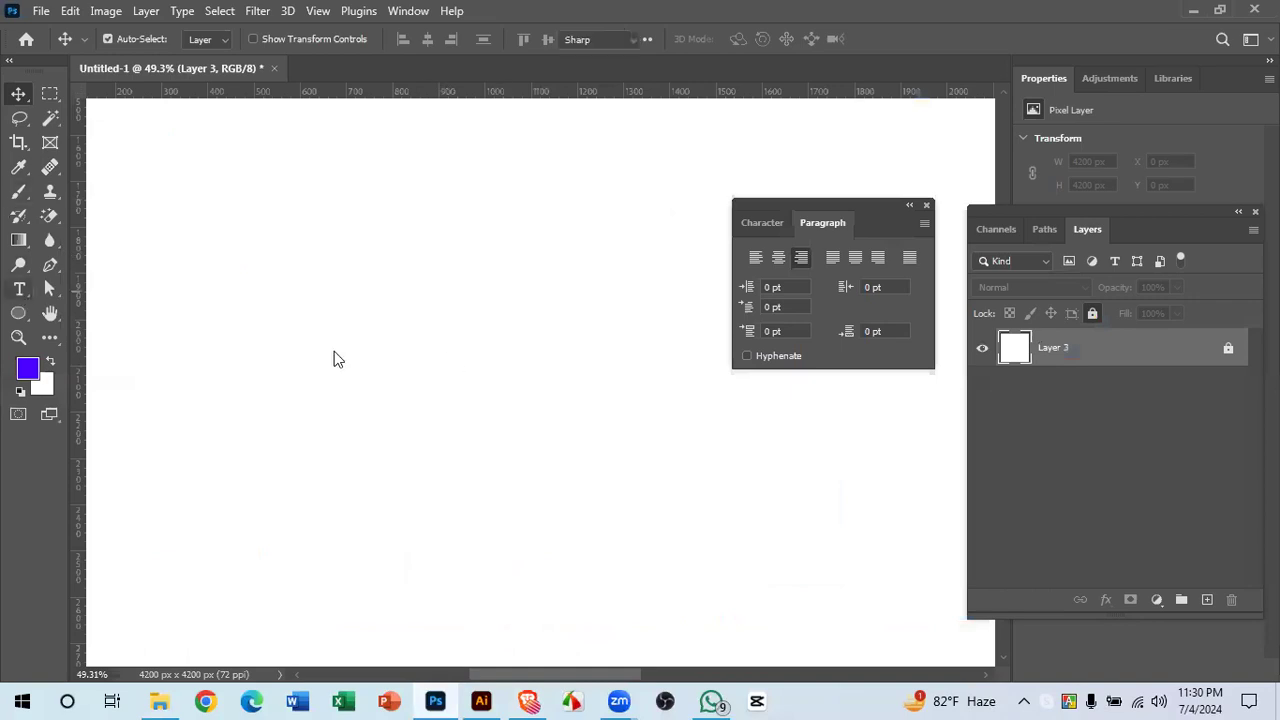
left_click(339, 347)
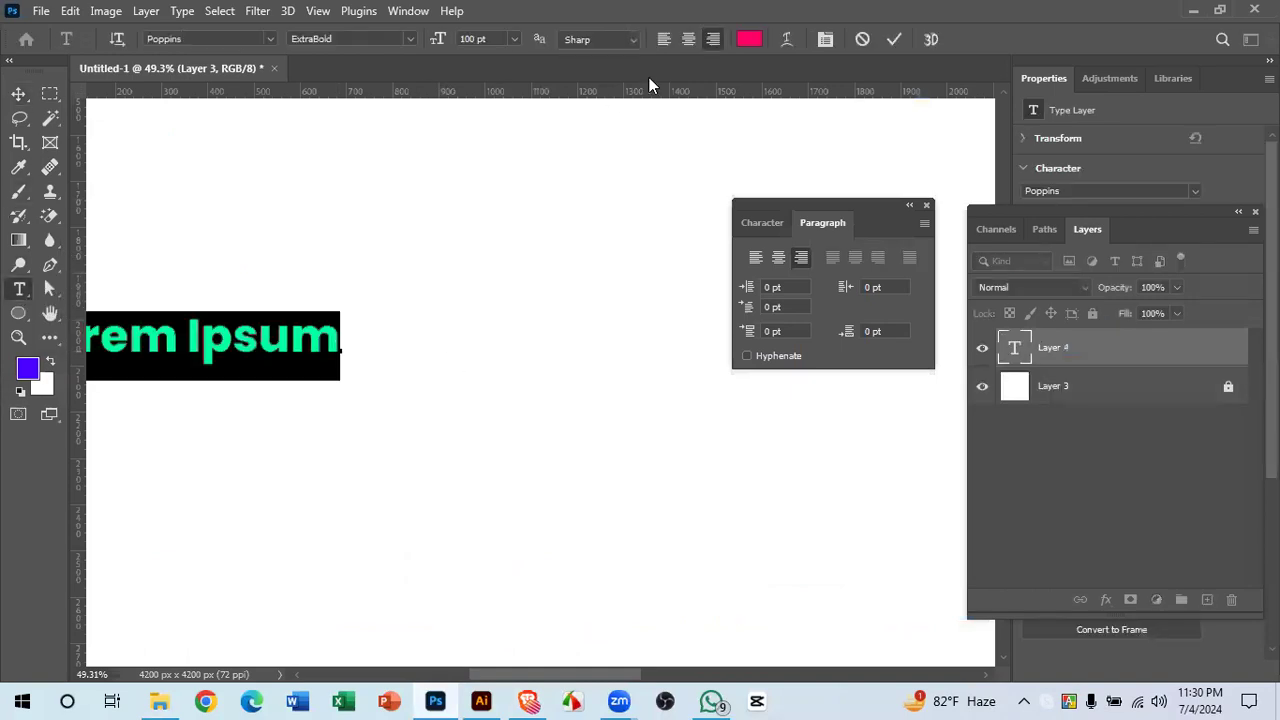
left_click(893, 37)
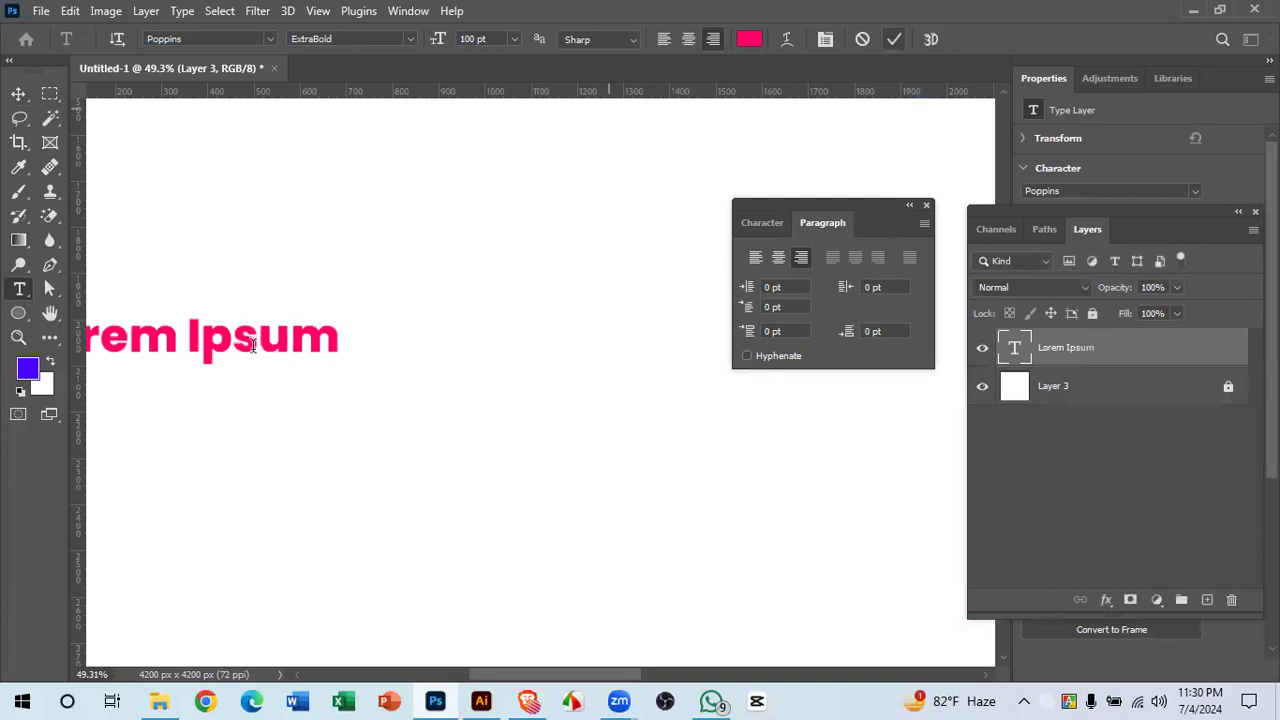
left_click(20, 92)
left_click_drag(276, 352, 510, 392)
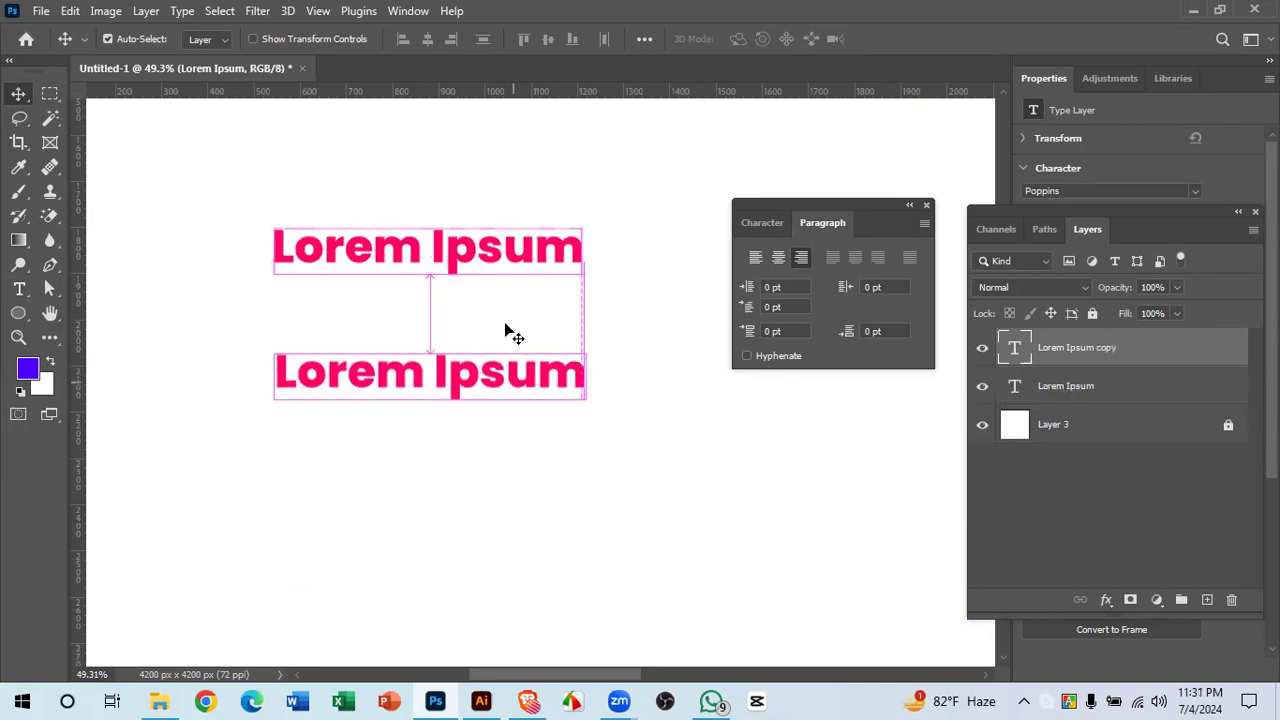
left_click(444, 254)
double_click(444, 254)
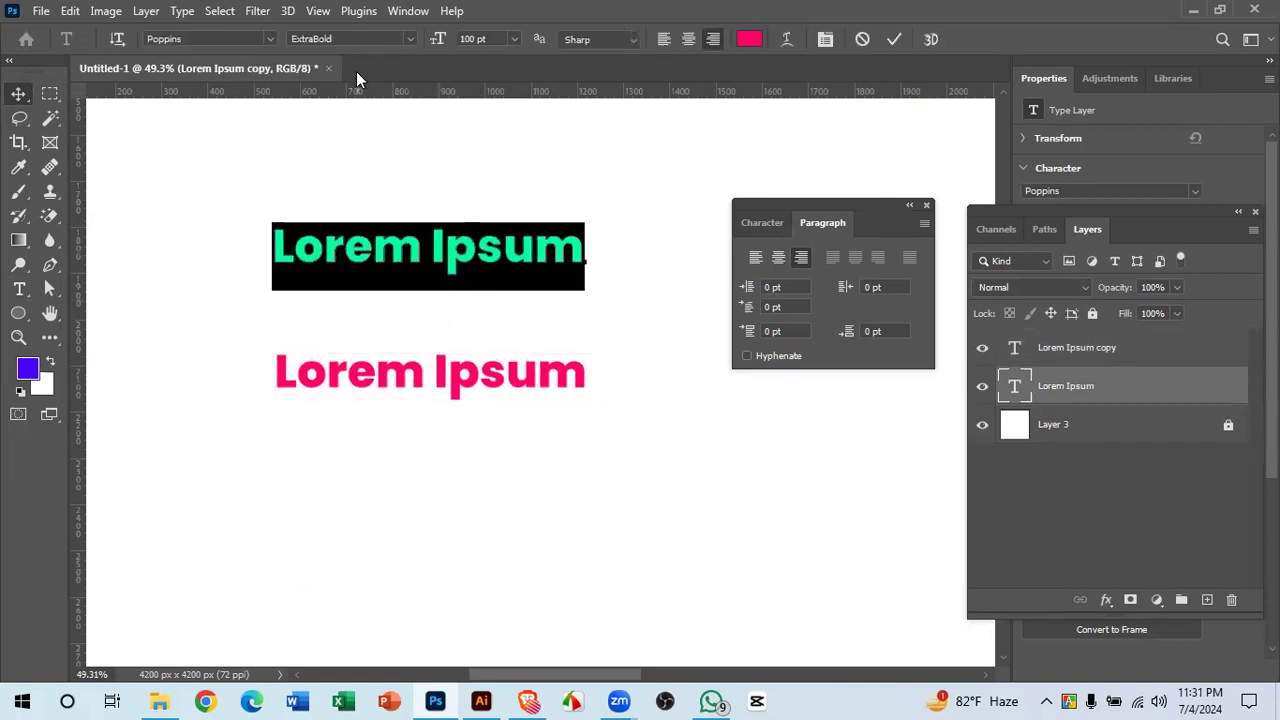
left_click(888, 39)
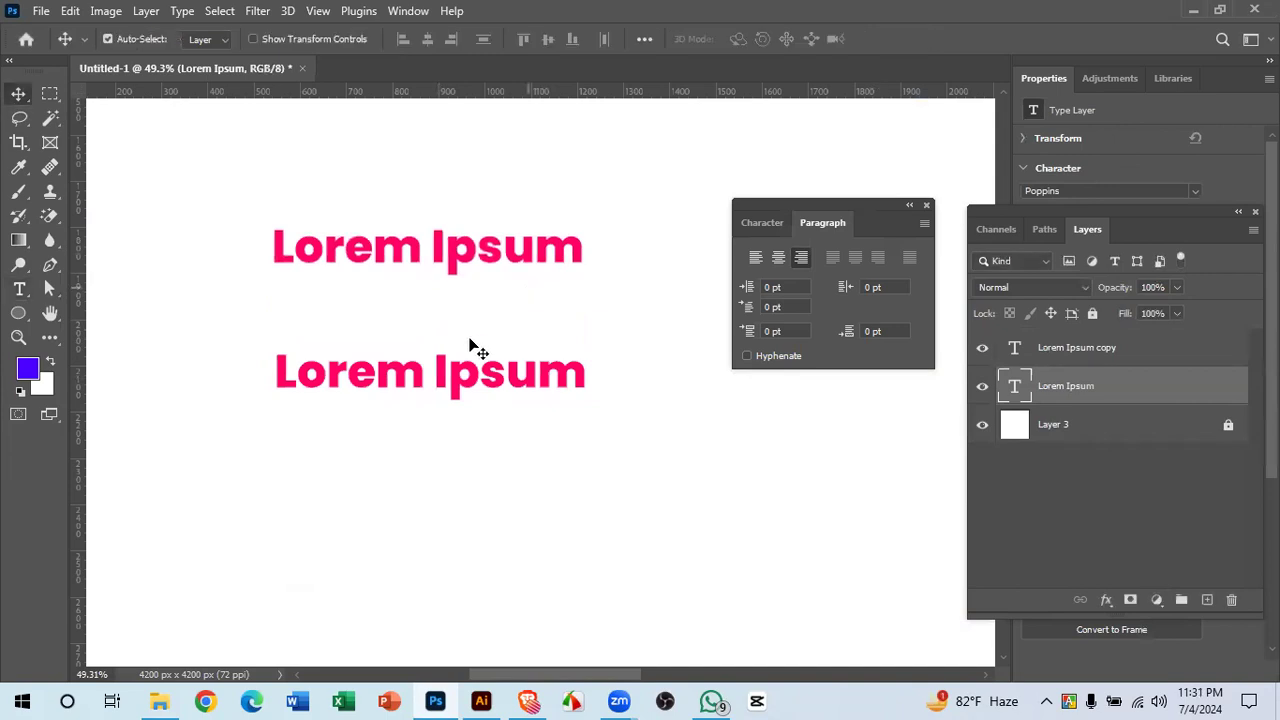
- Select the duplicated Lorem Ipsum text and preview fonts from the font list on it
left_click(460, 371)
double_click(462, 371)
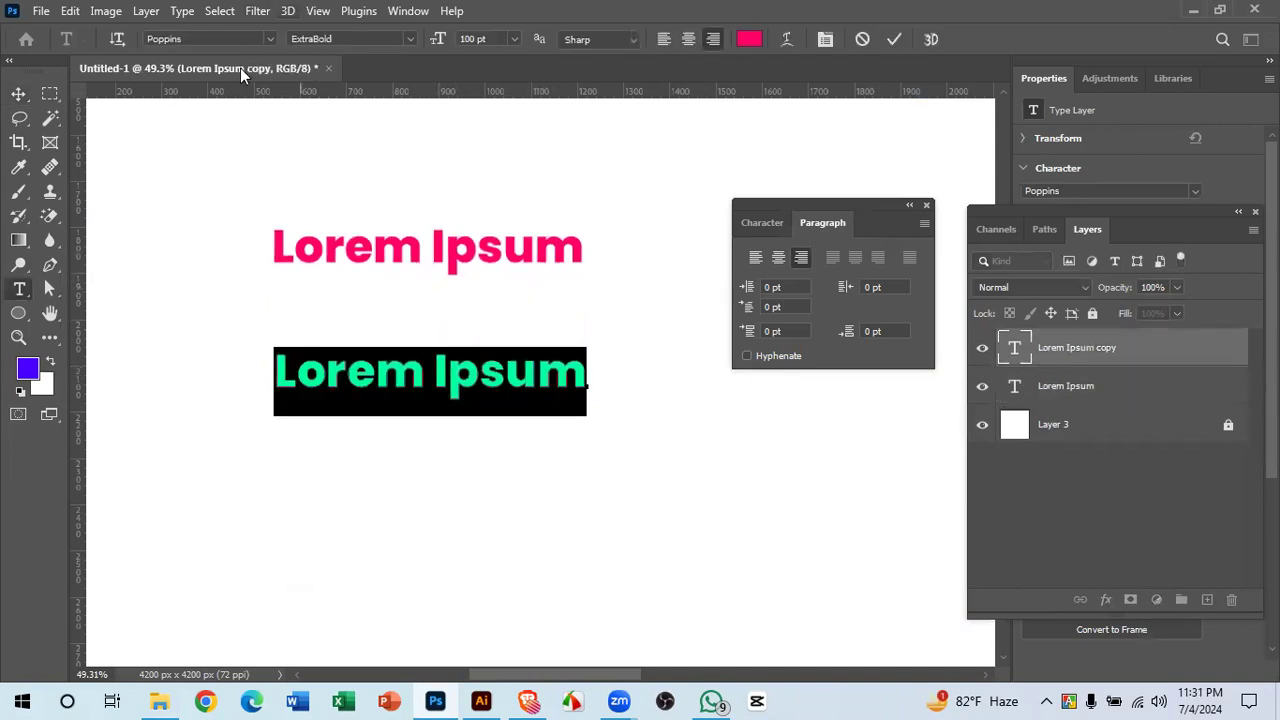
left_click(269, 38)
scroll(388, 251, "down", 10)
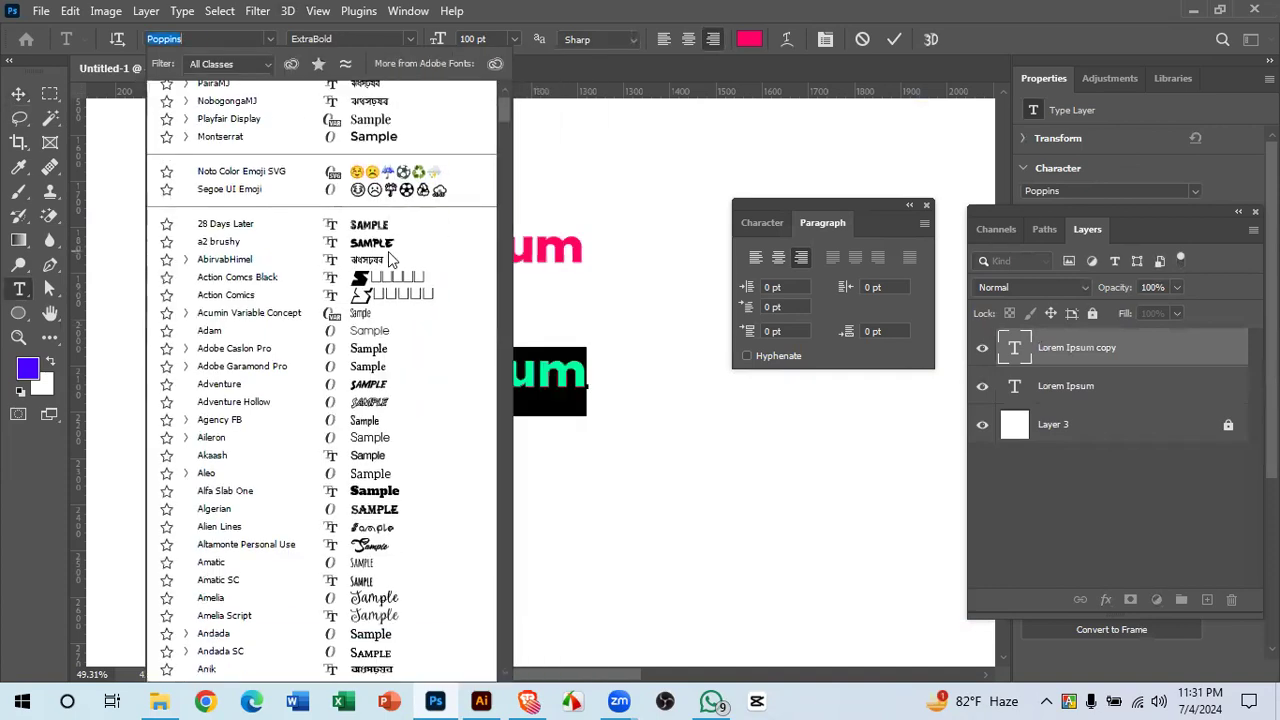
scroll(390, 255, "up", 10)
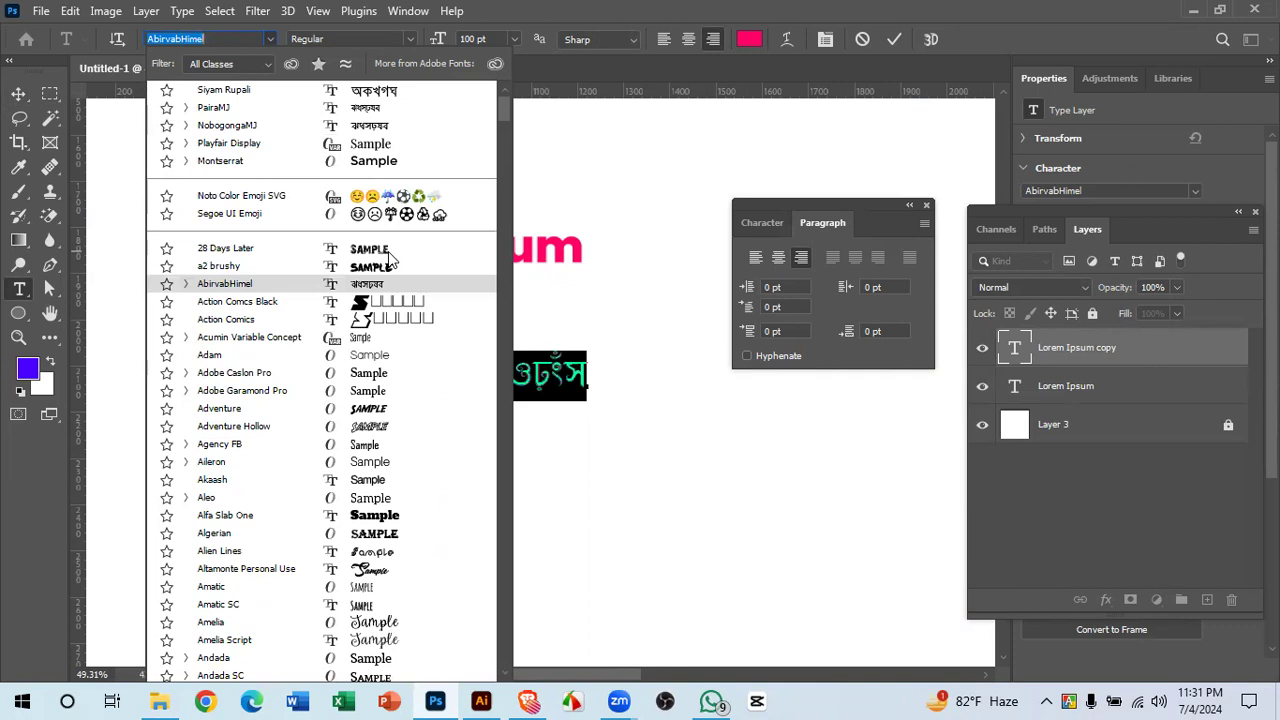
left_click(574, 387)
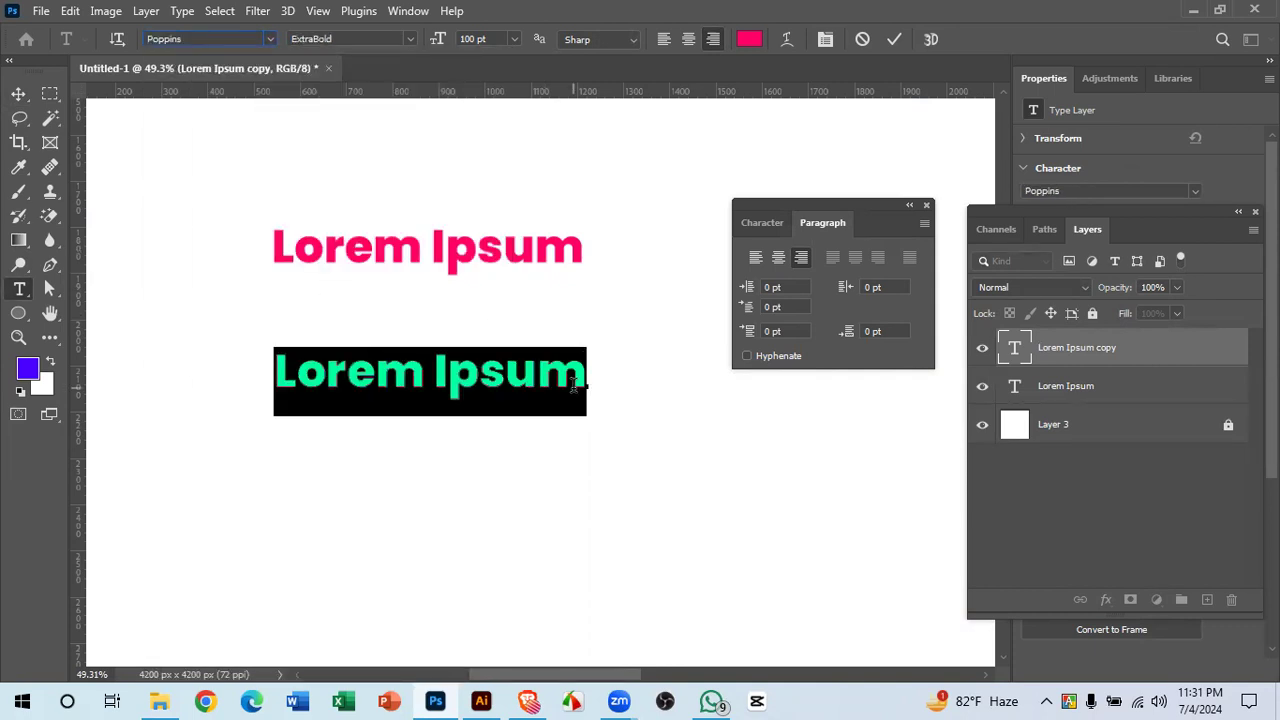
left_click(269, 39)
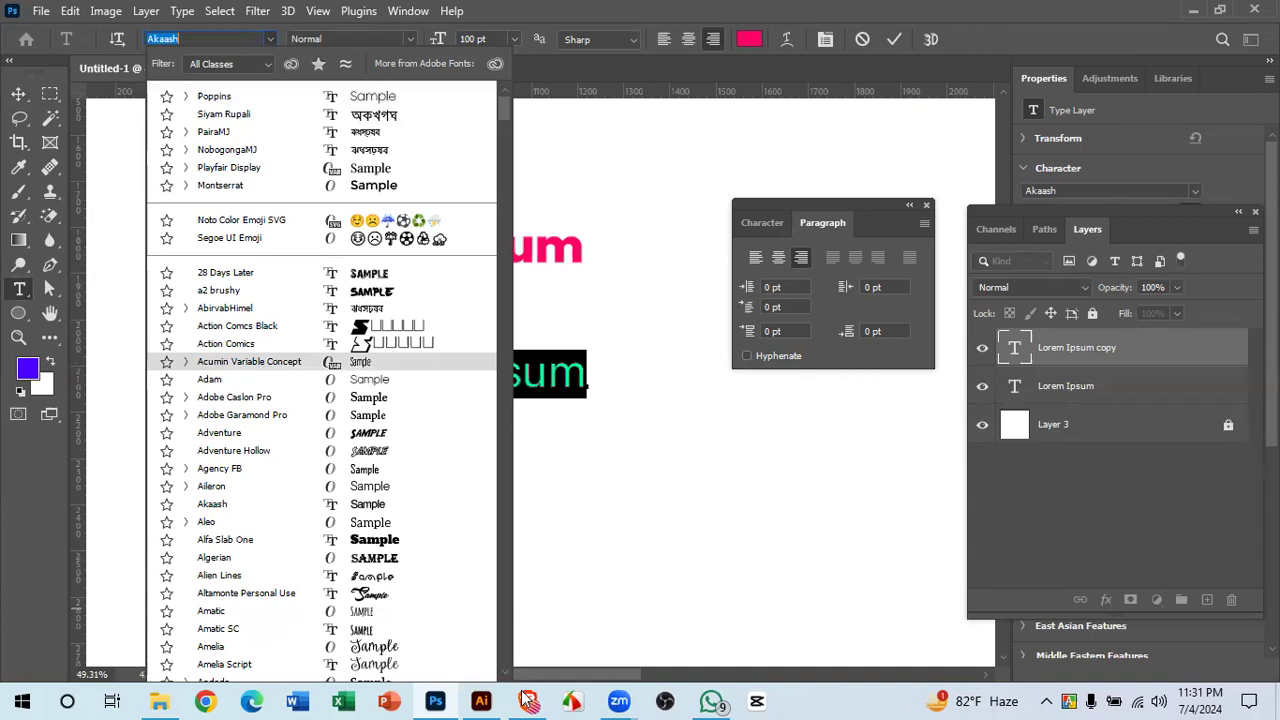
key("alt+Tab")
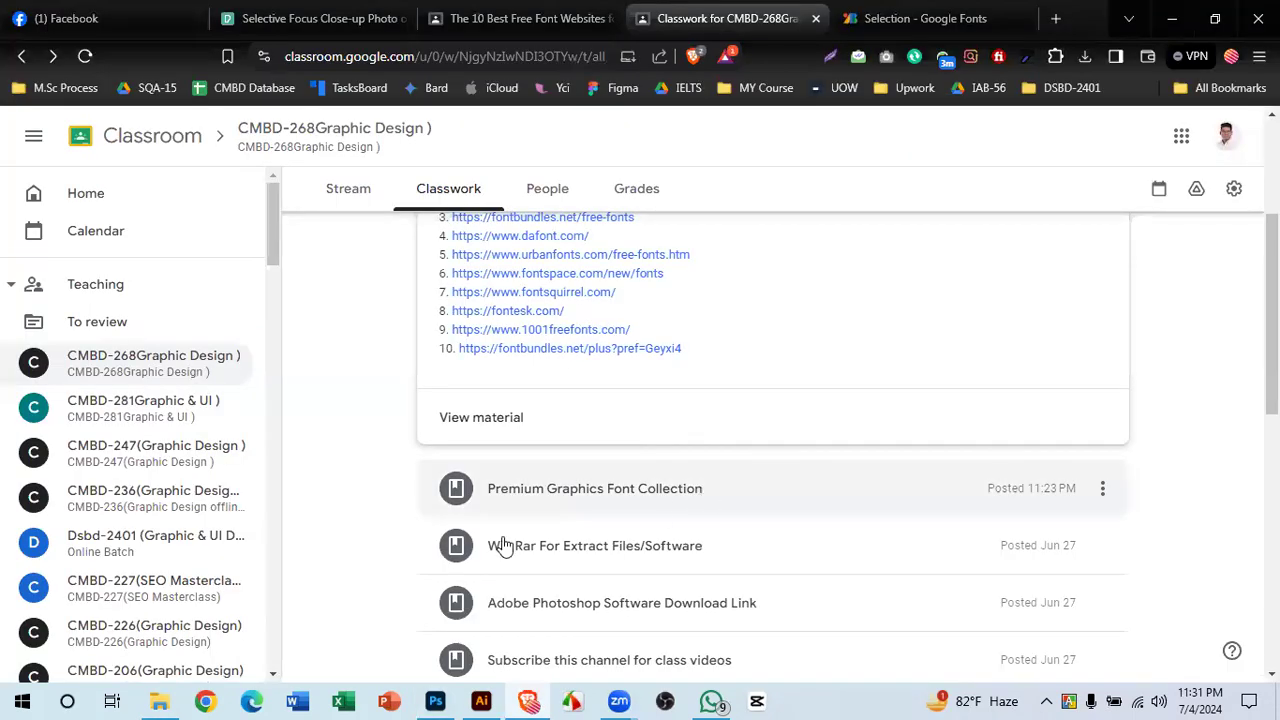
left_click(435, 700)
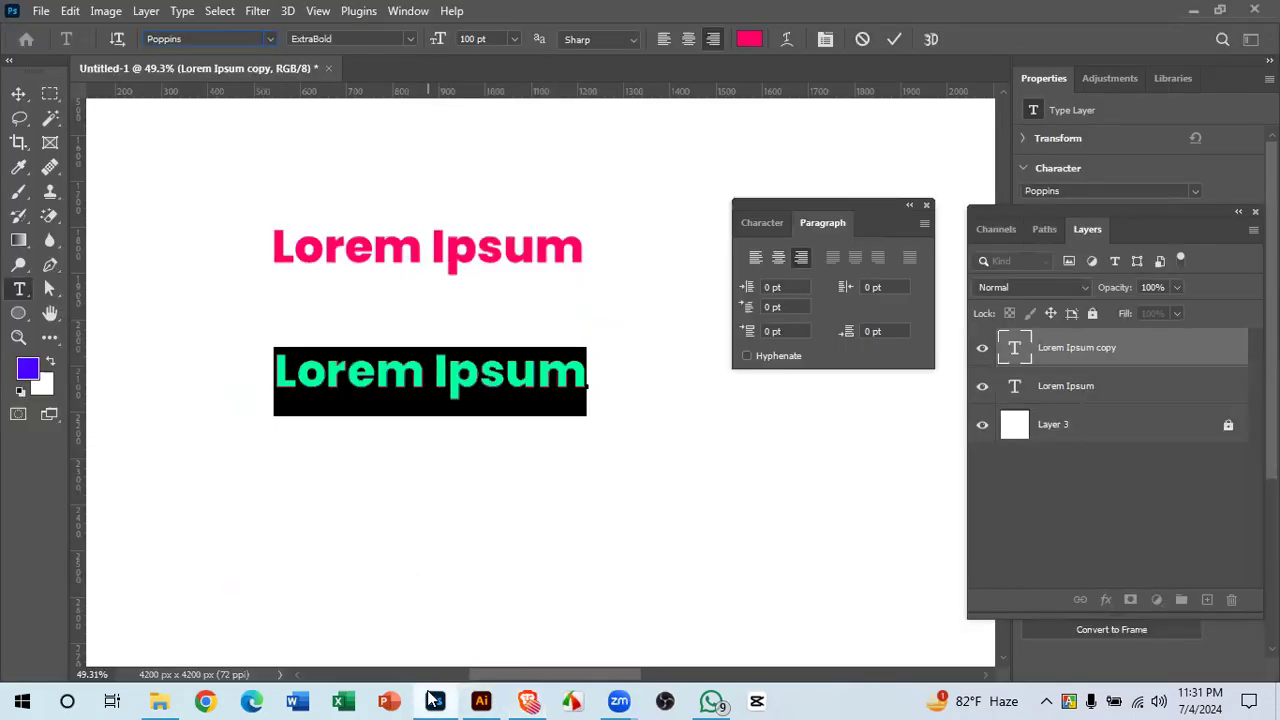
- Set the lower Lorem Ipsum text to Anton SC Regular, commit it and move it closer beneath the upper text
left_click(373, 365)
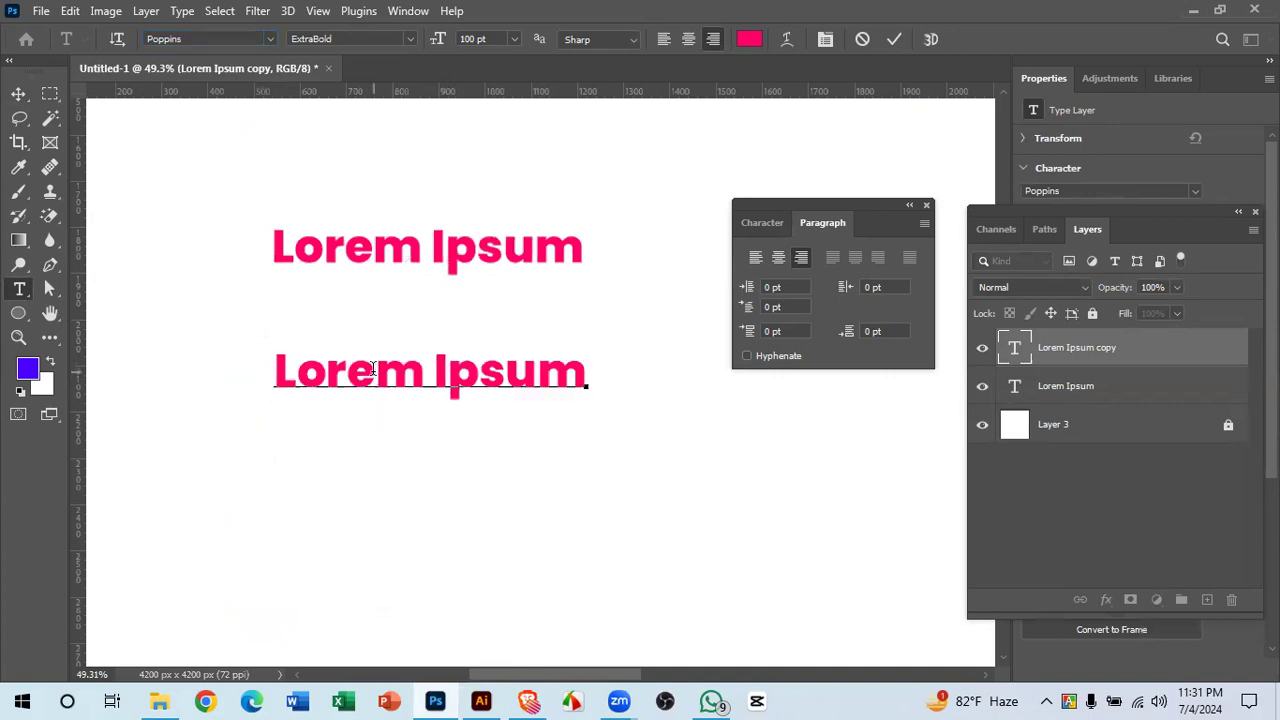
key("ctrl+a")
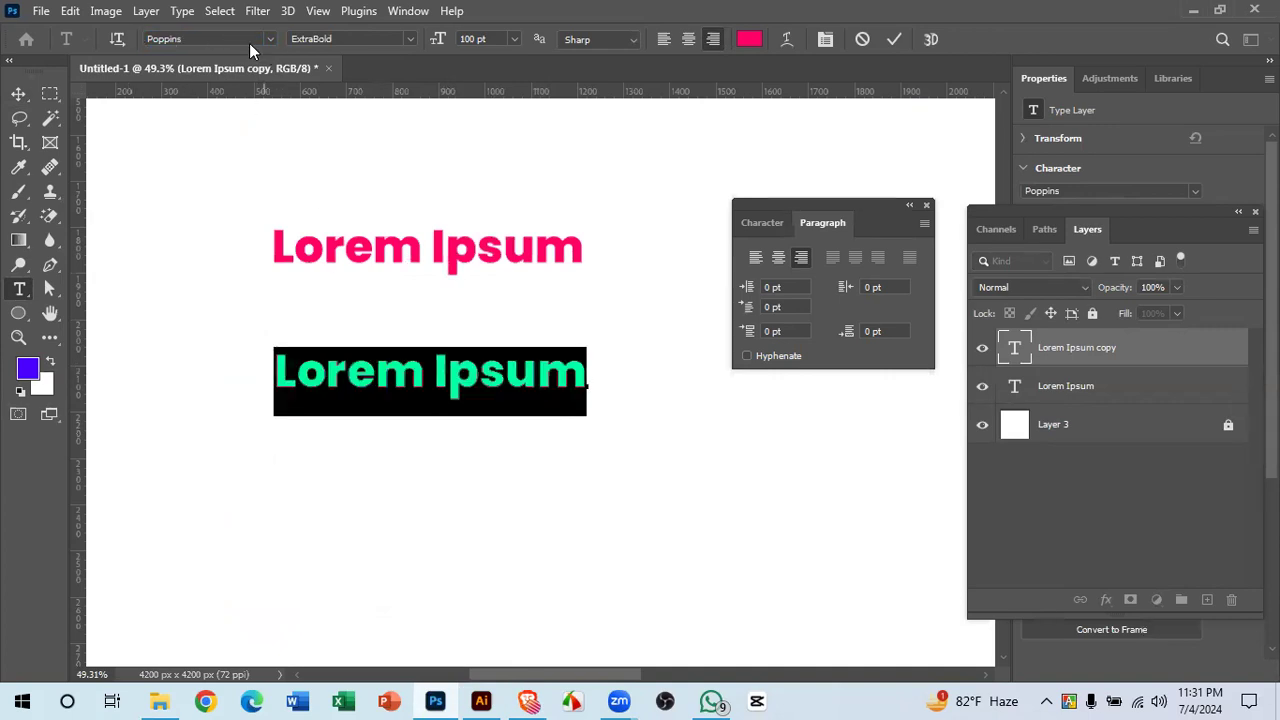
left_click(213, 38)
type("a")
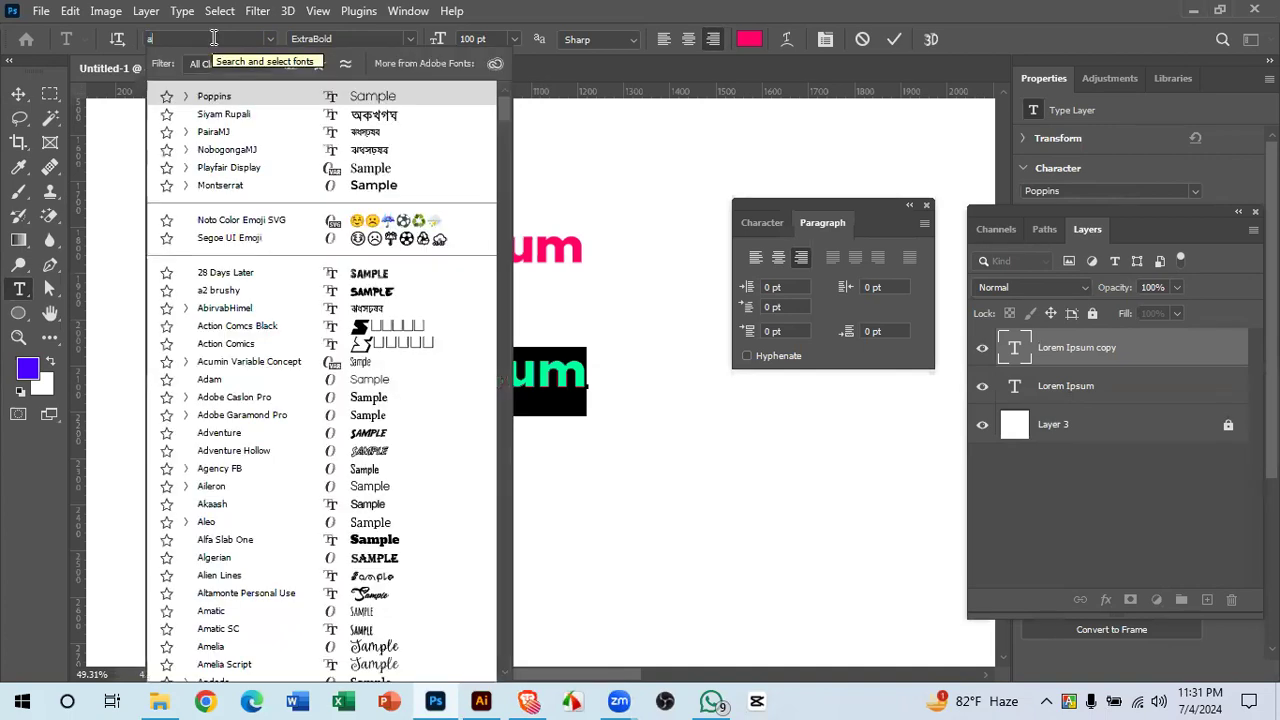
type("nton SC")
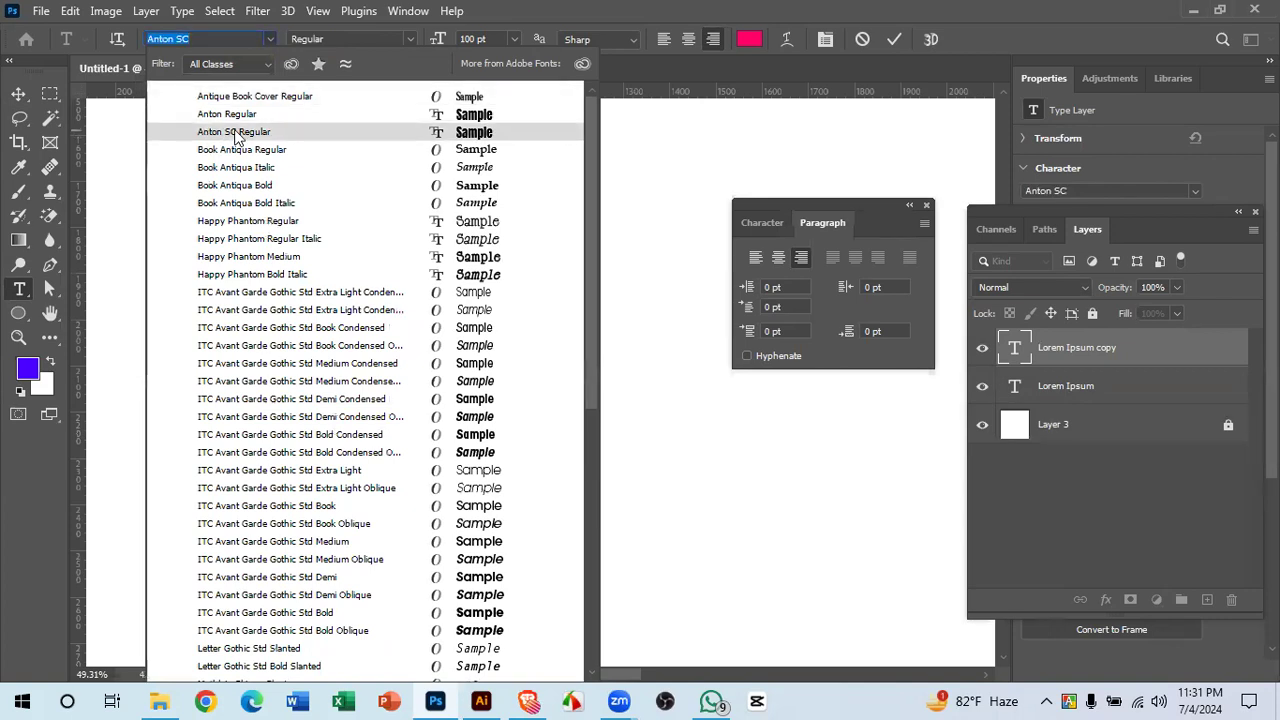
left_click(235, 132)
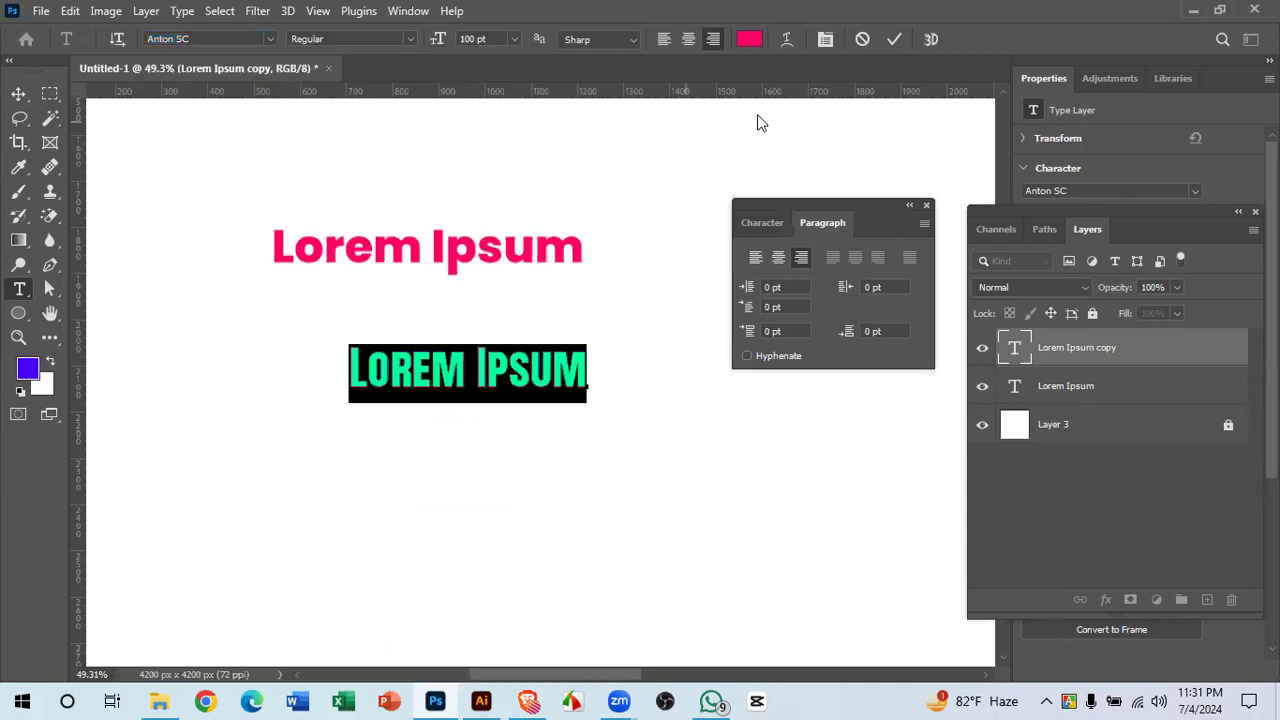
left_click(896, 38)
key("v")
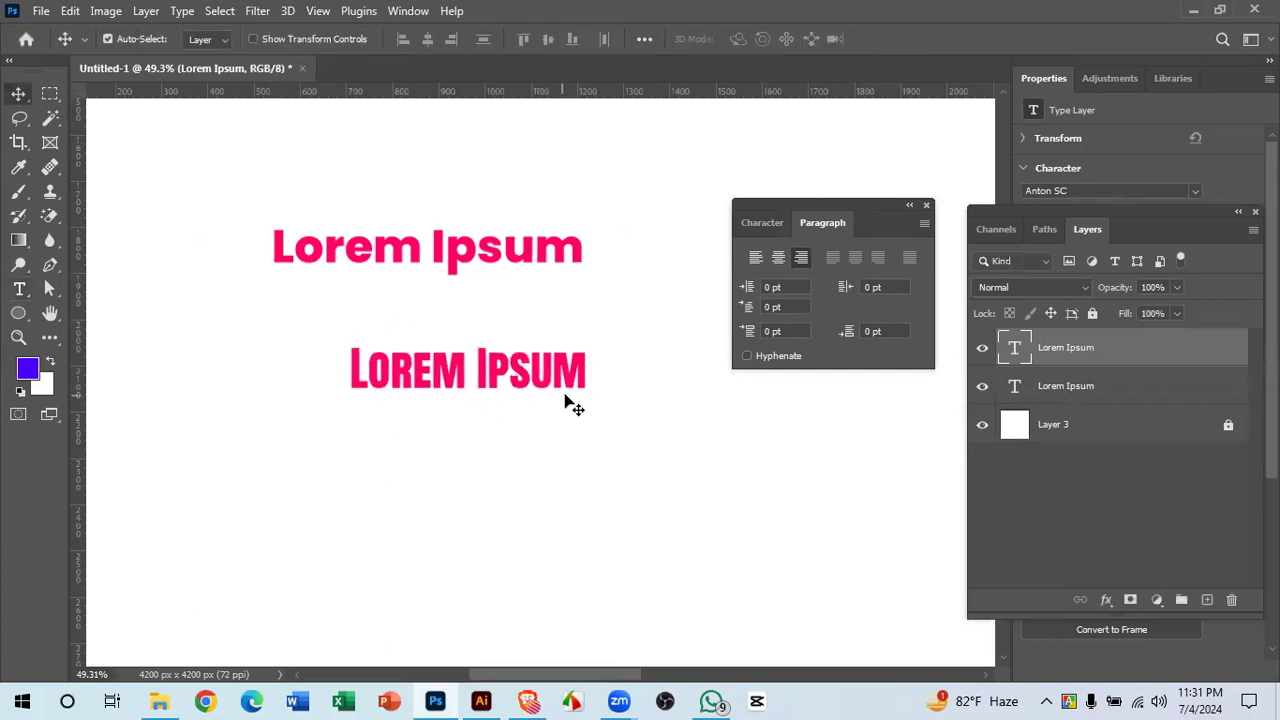
left_click_drag(577, 389, 563, 348)
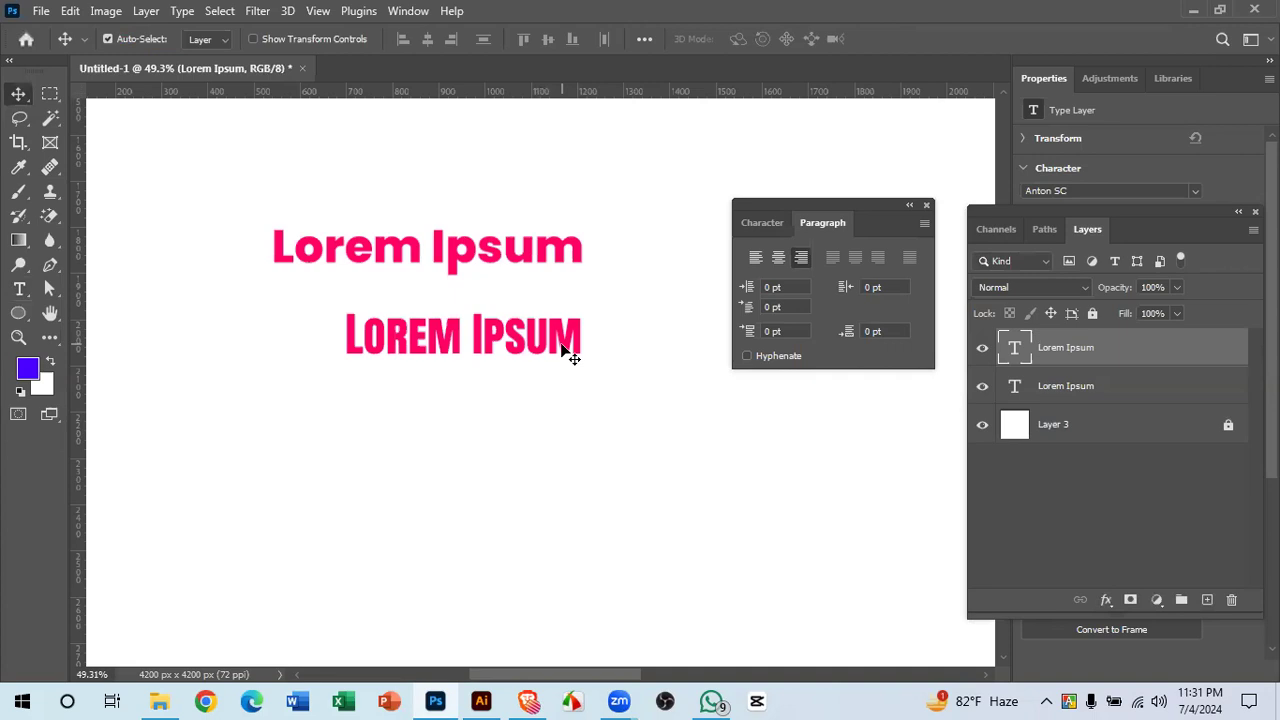
- Try other fonts such as Adobe Caslon Pro on the lower Anton SC text and discard the change
double_click(565, 350)
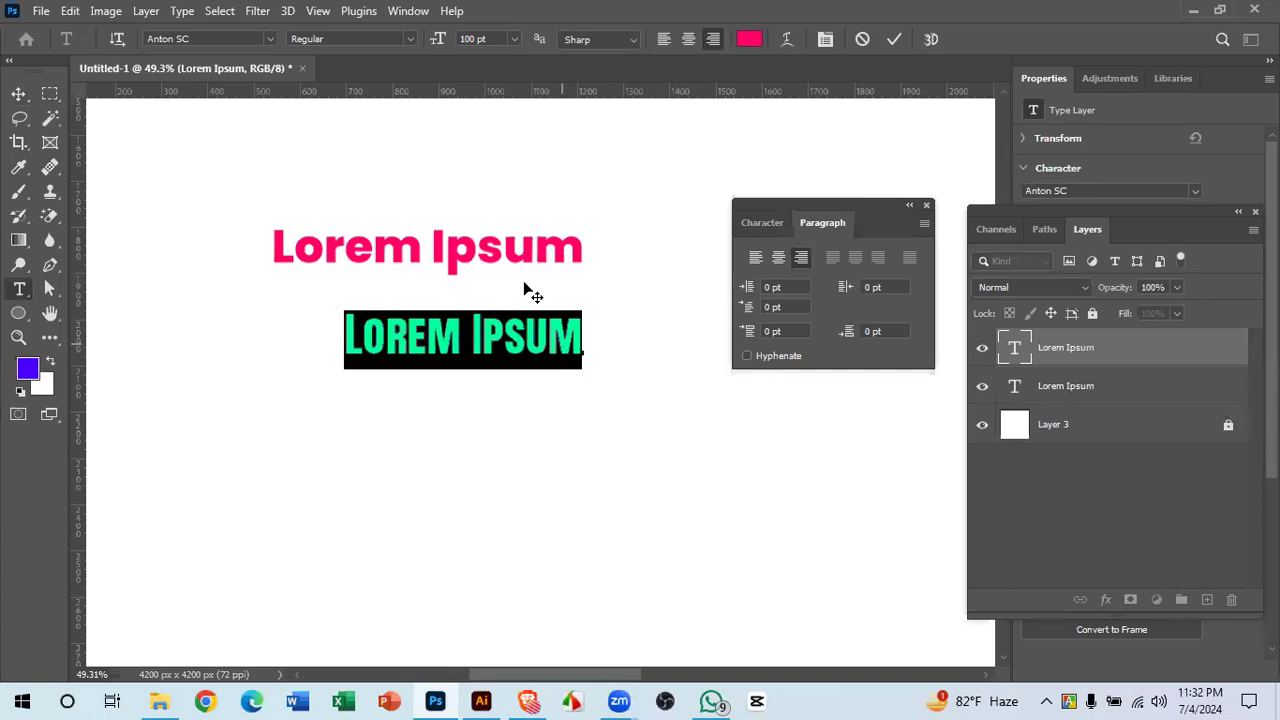
left_click(267, 39)
scroll(272, 243, "down", 1)
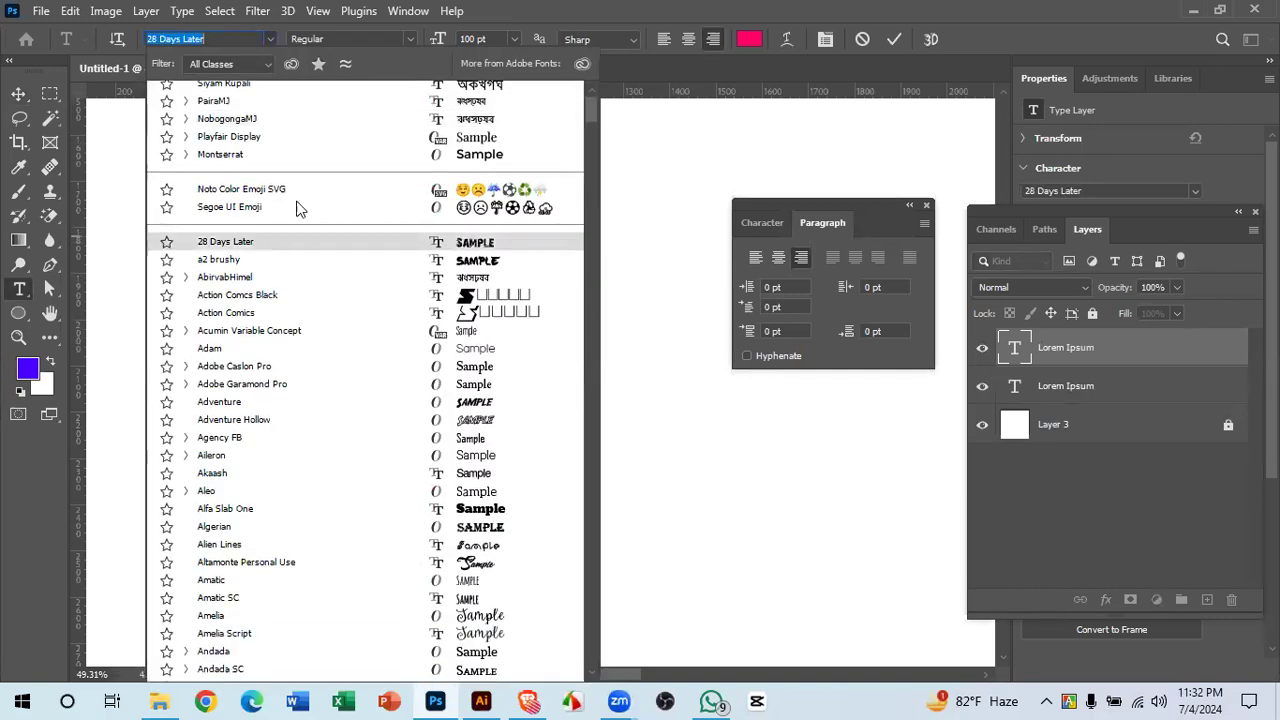
left_click(454, 367)
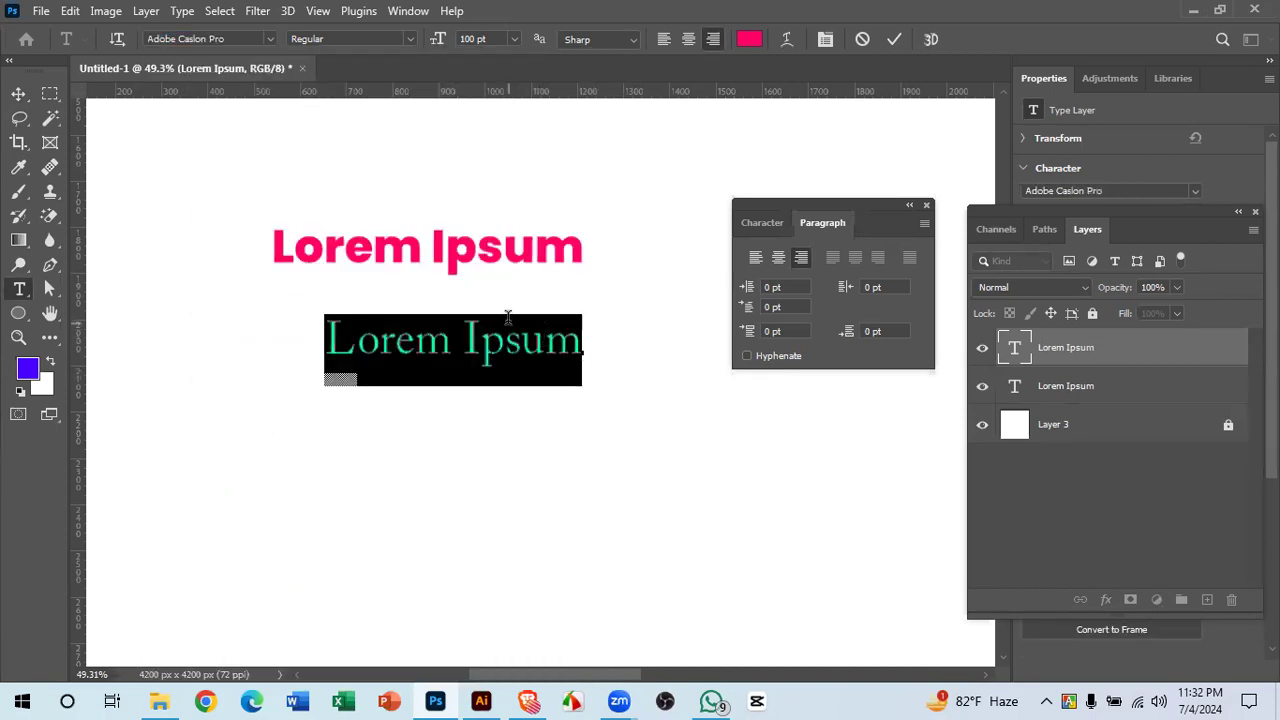
left_click(861, 39)
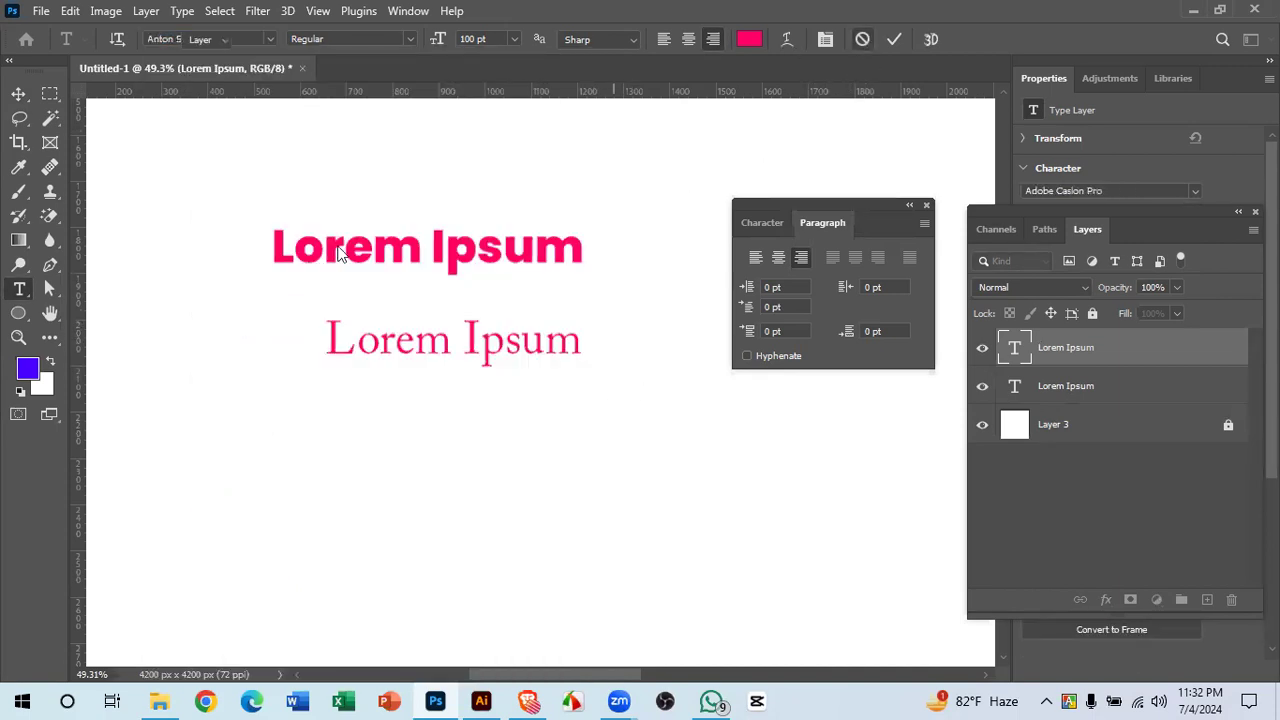
key("v")
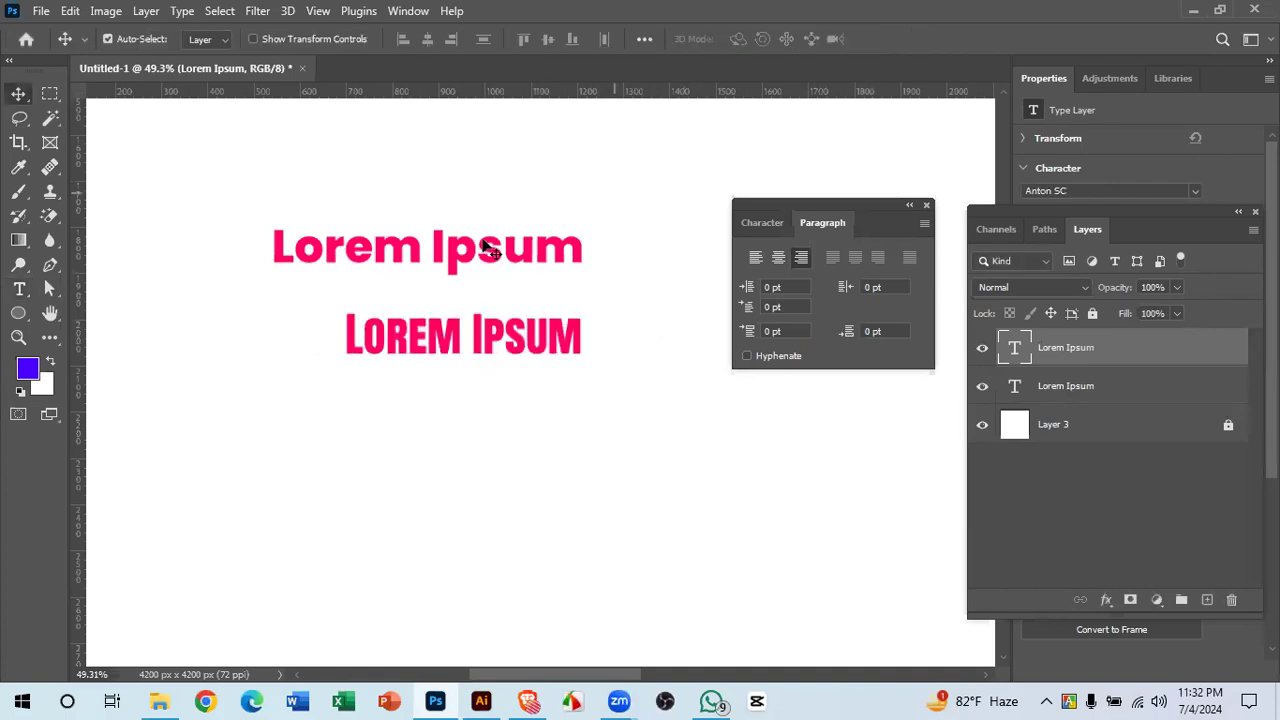
key("ctrl+v")
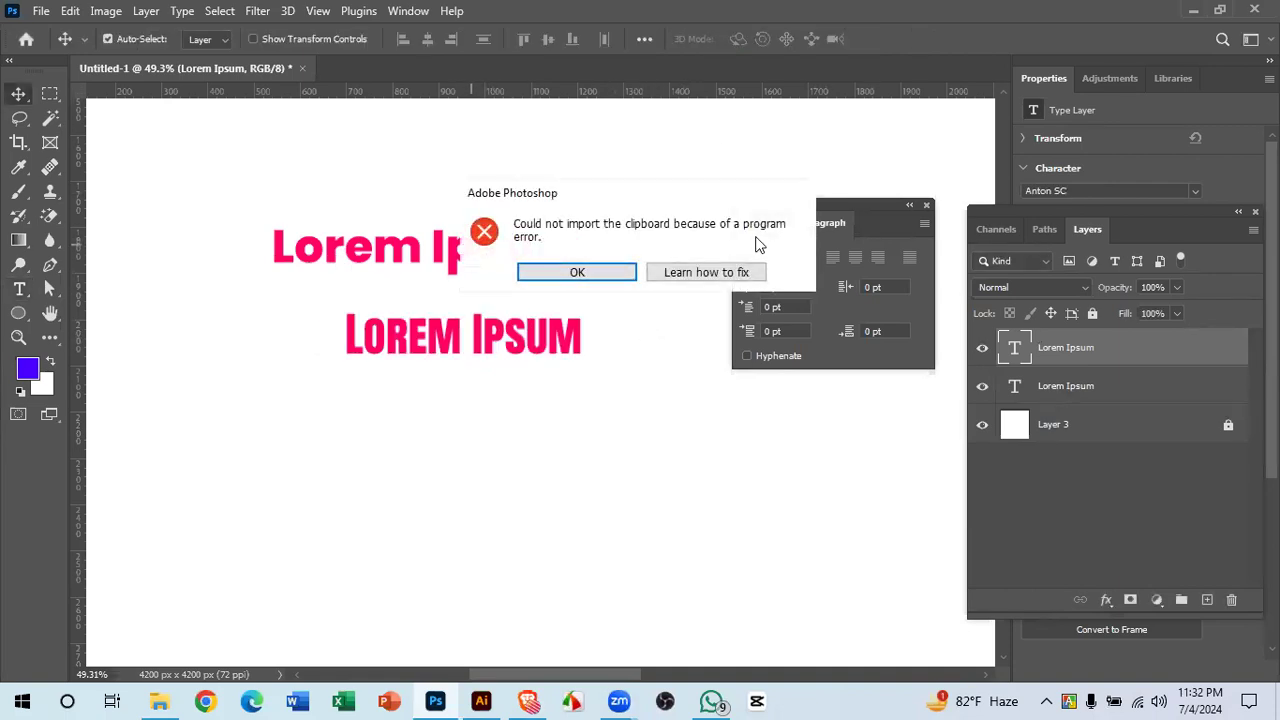
left_click(578, 272)
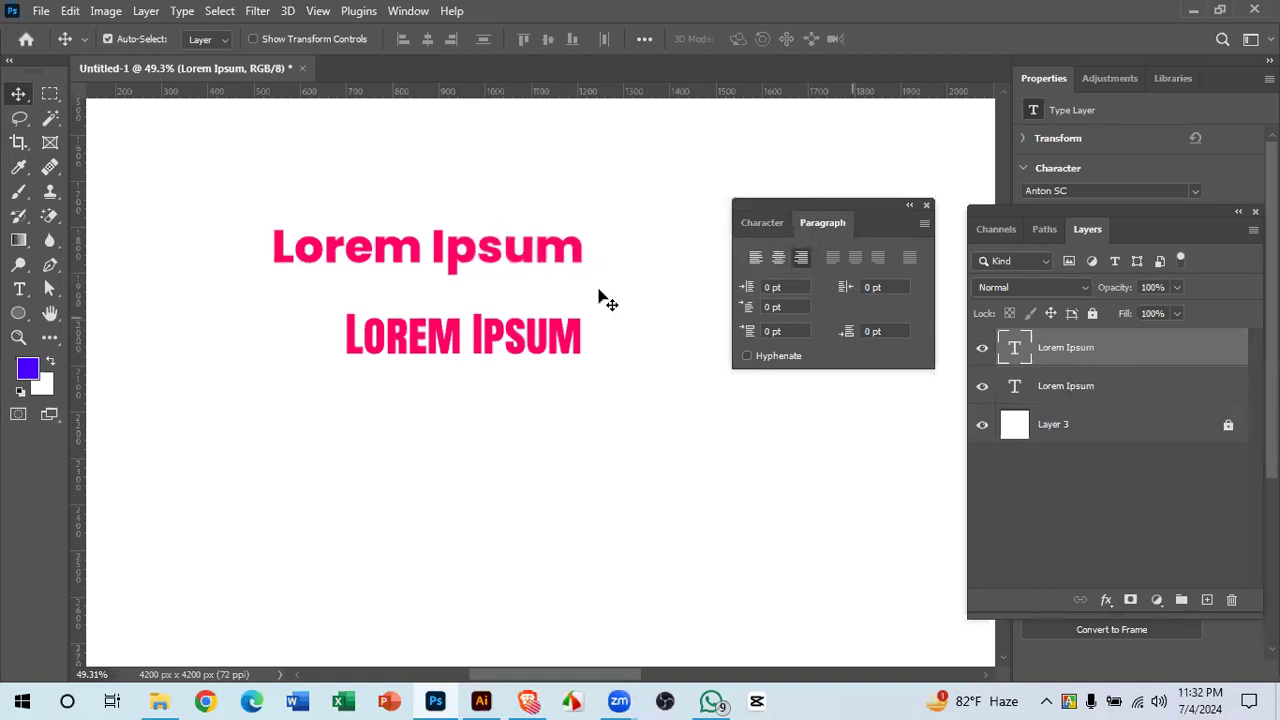
- Delete the upper Lorem Ipsum text layer set in Poppins
left_click(500, 266)
key("Delete")
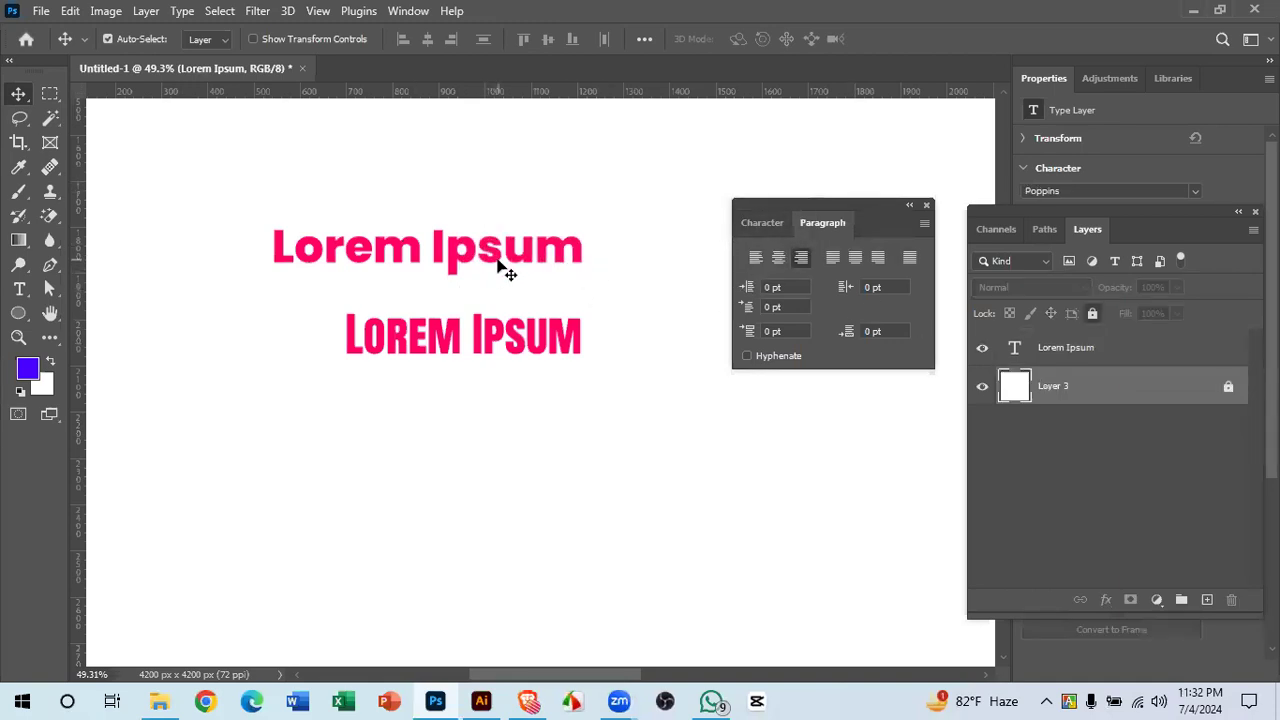
- Try a horizontal Arc warp with +50% bend on the Anton SC text, then undo it
double_click(507, 340)
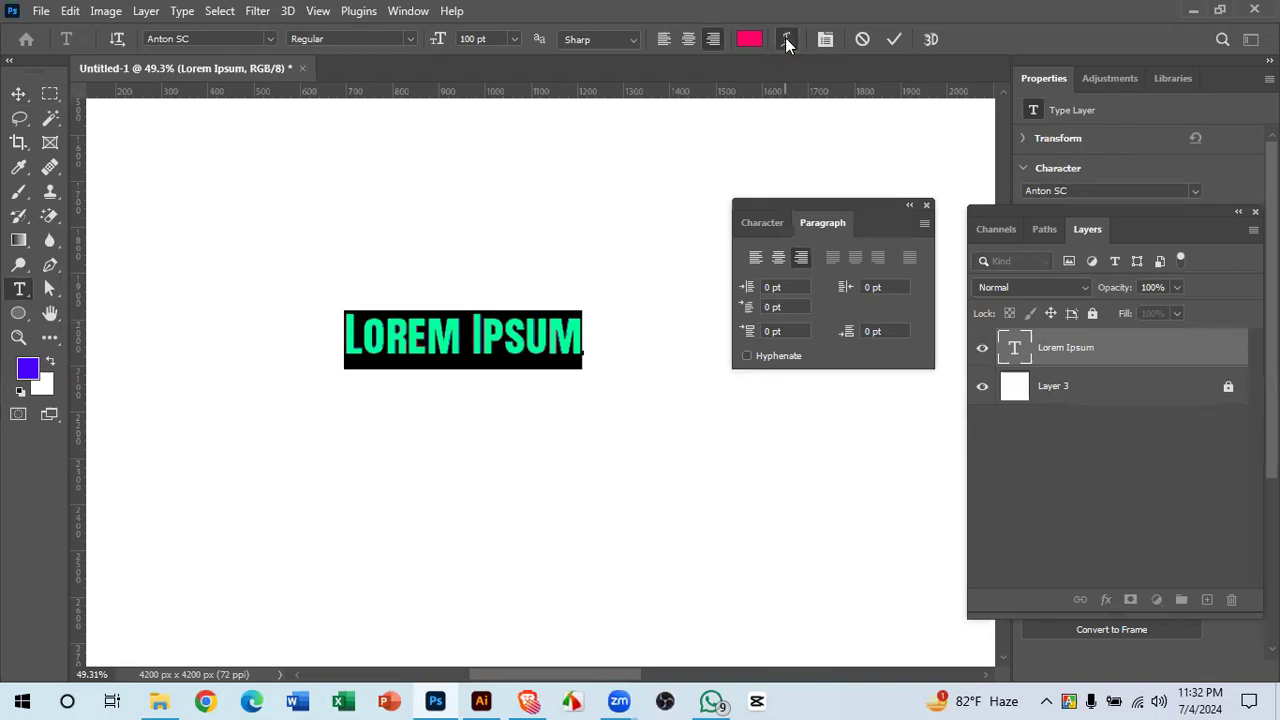
left_click(785, 38)
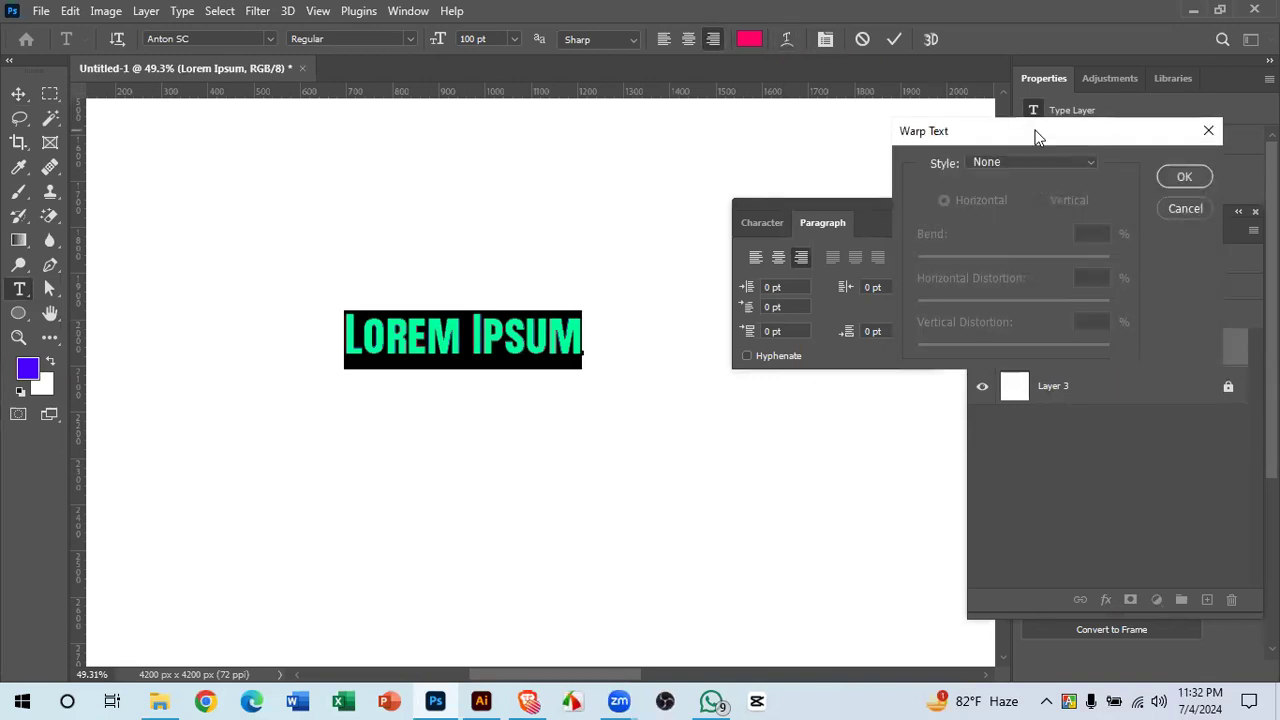
left_click_drag(1036, 131, 384, 332)
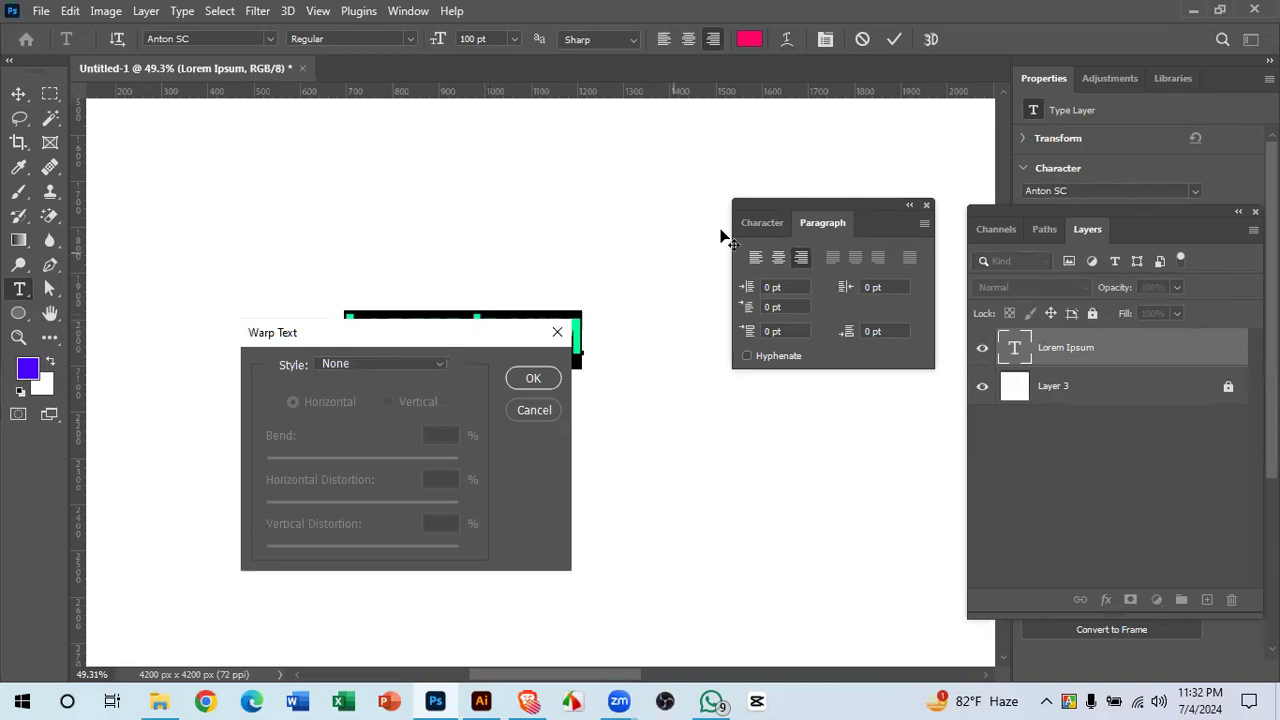
left_click(926, 205)
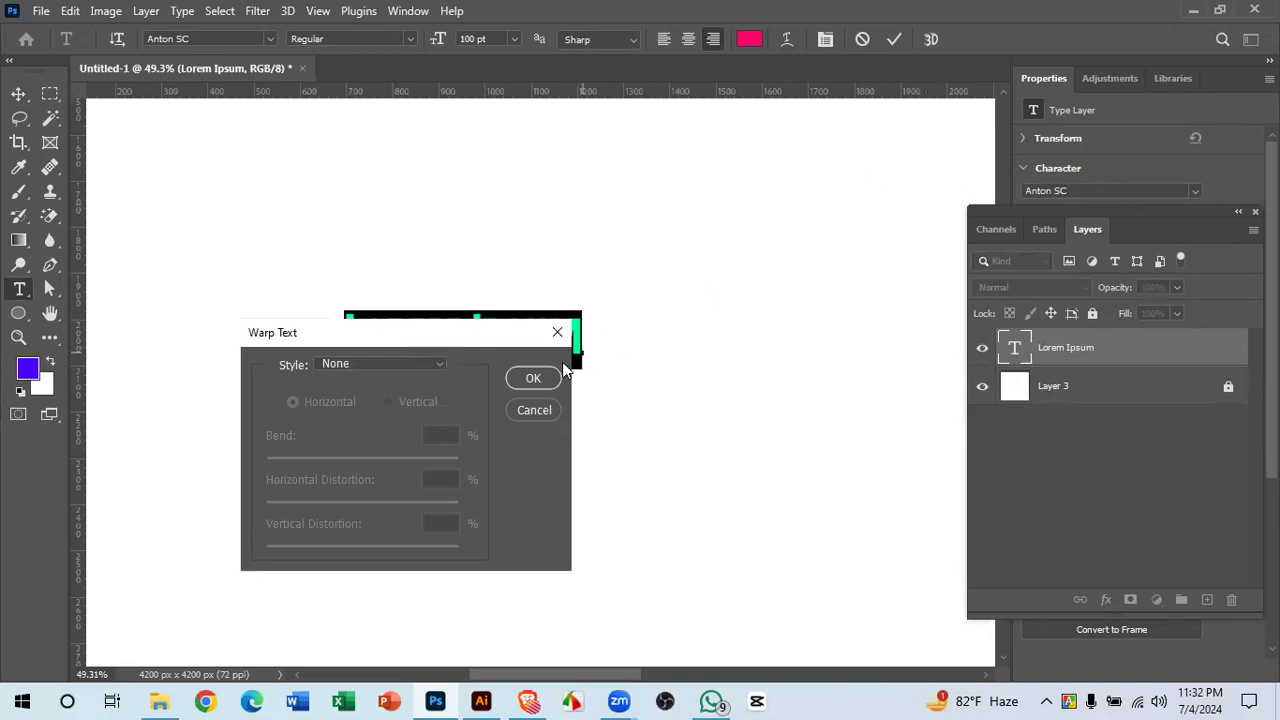
left_click_drag(501, 322, 1003, 149)
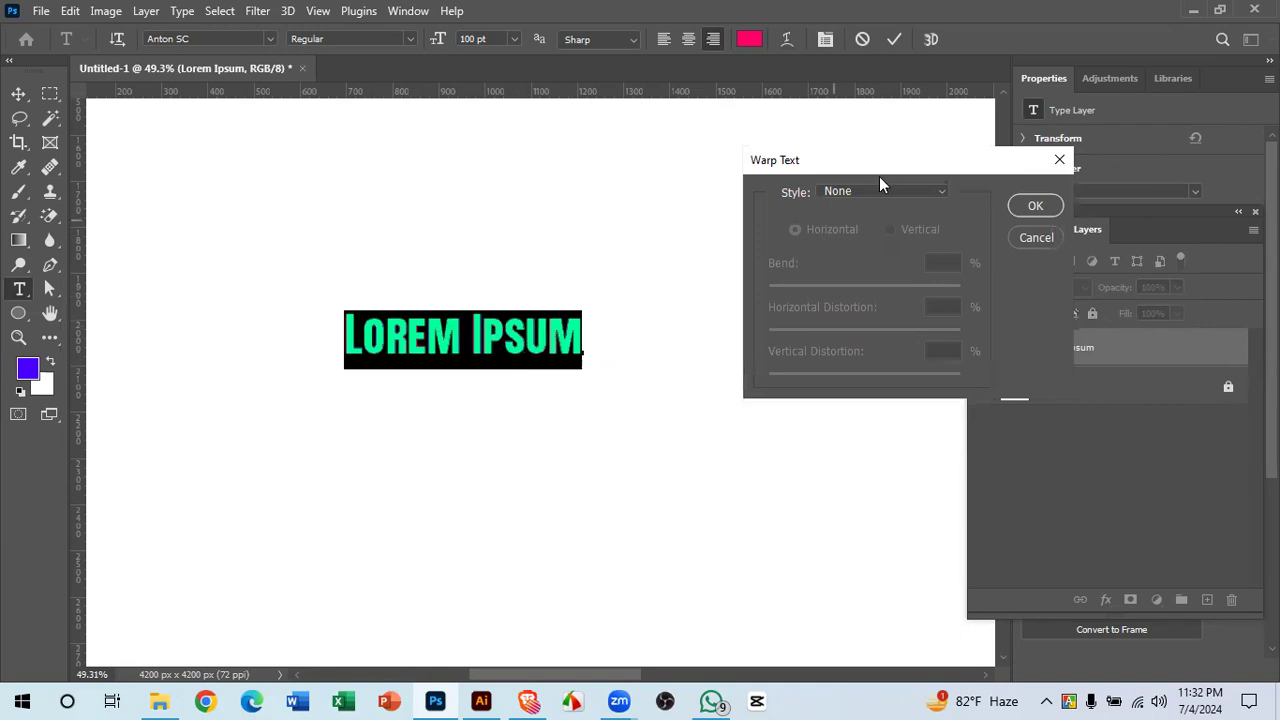
left_click(920, 188)
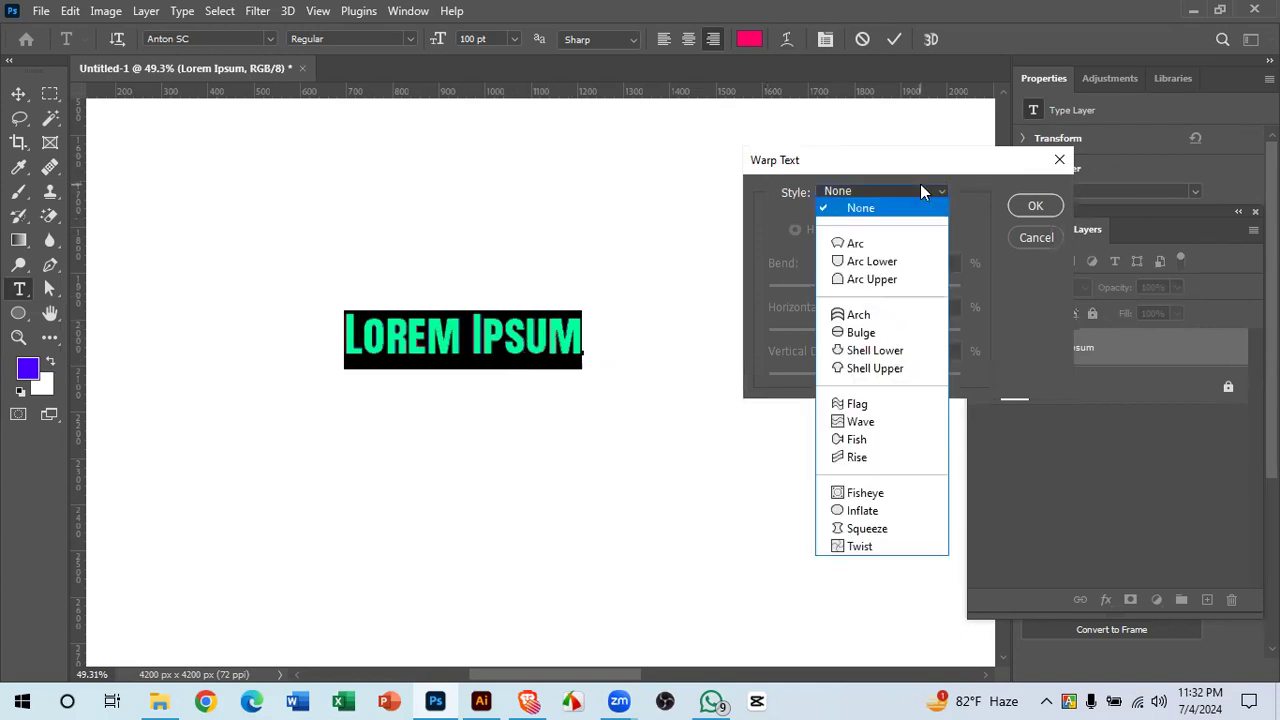
left_click(862, 249)
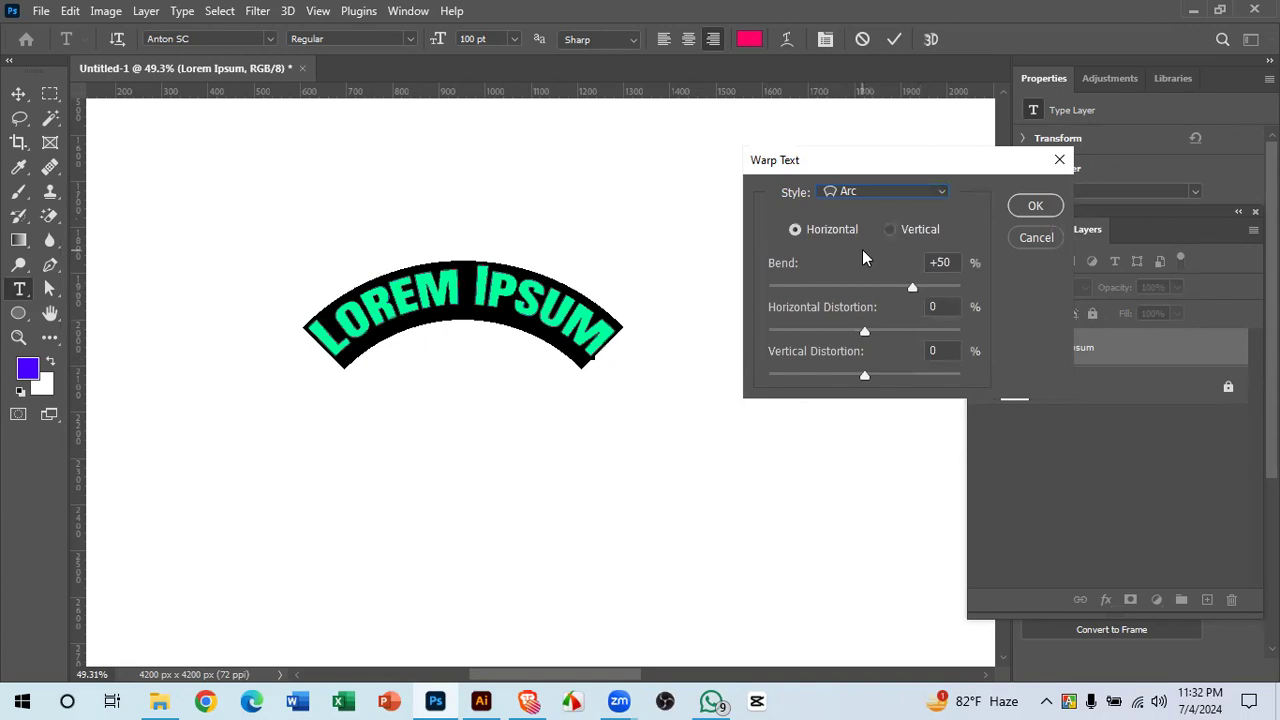
left_click(1030, 206)
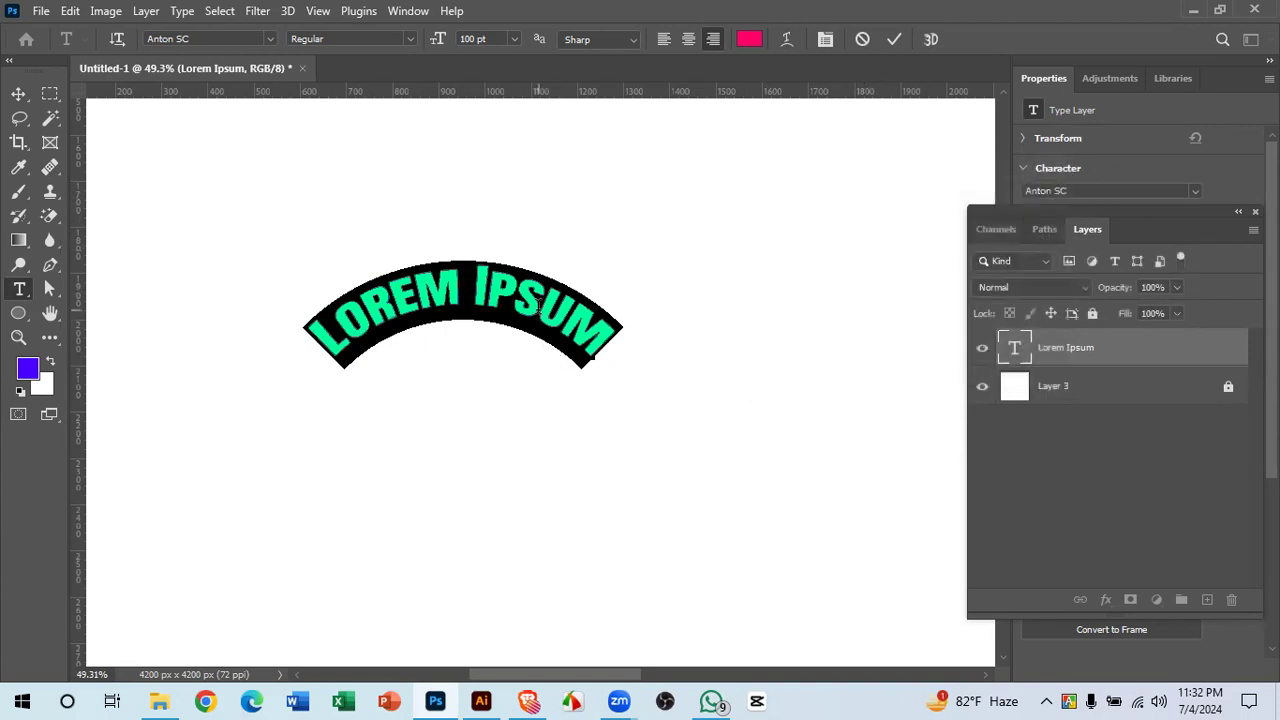
left_click(540, 306)
left_click(895, 40)
key("v")
key("ctrl+z")
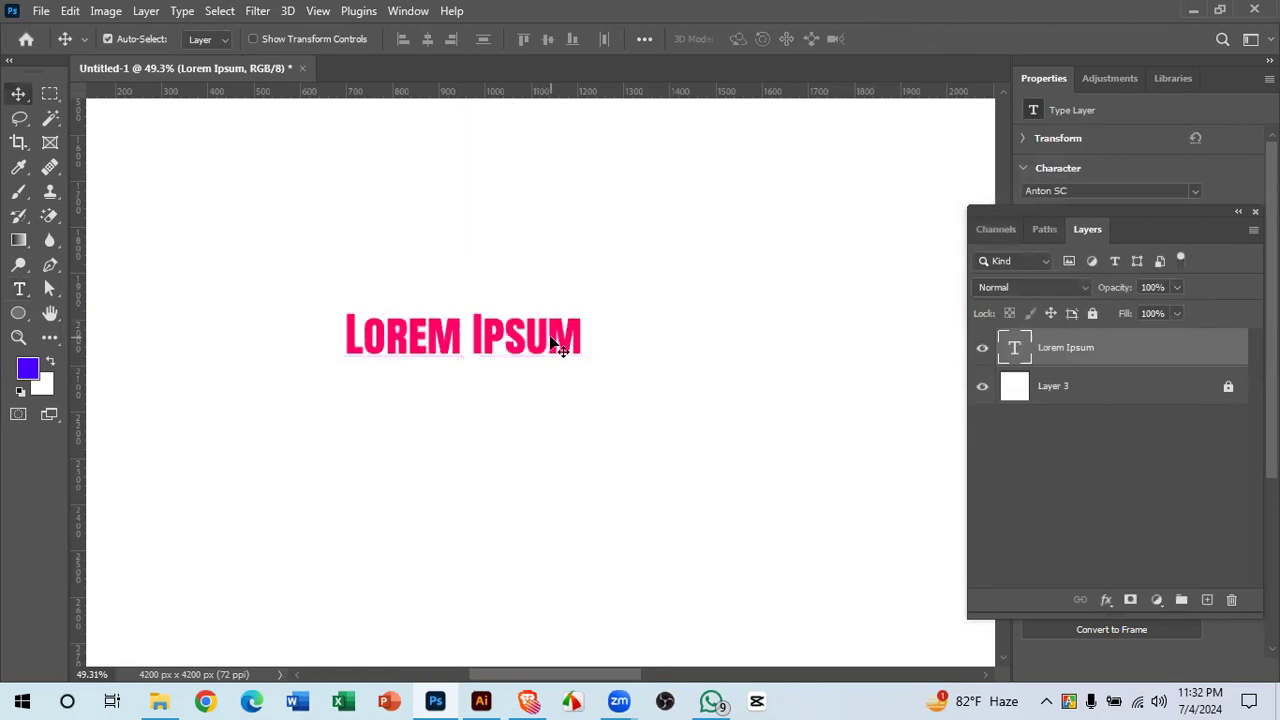
key("t")
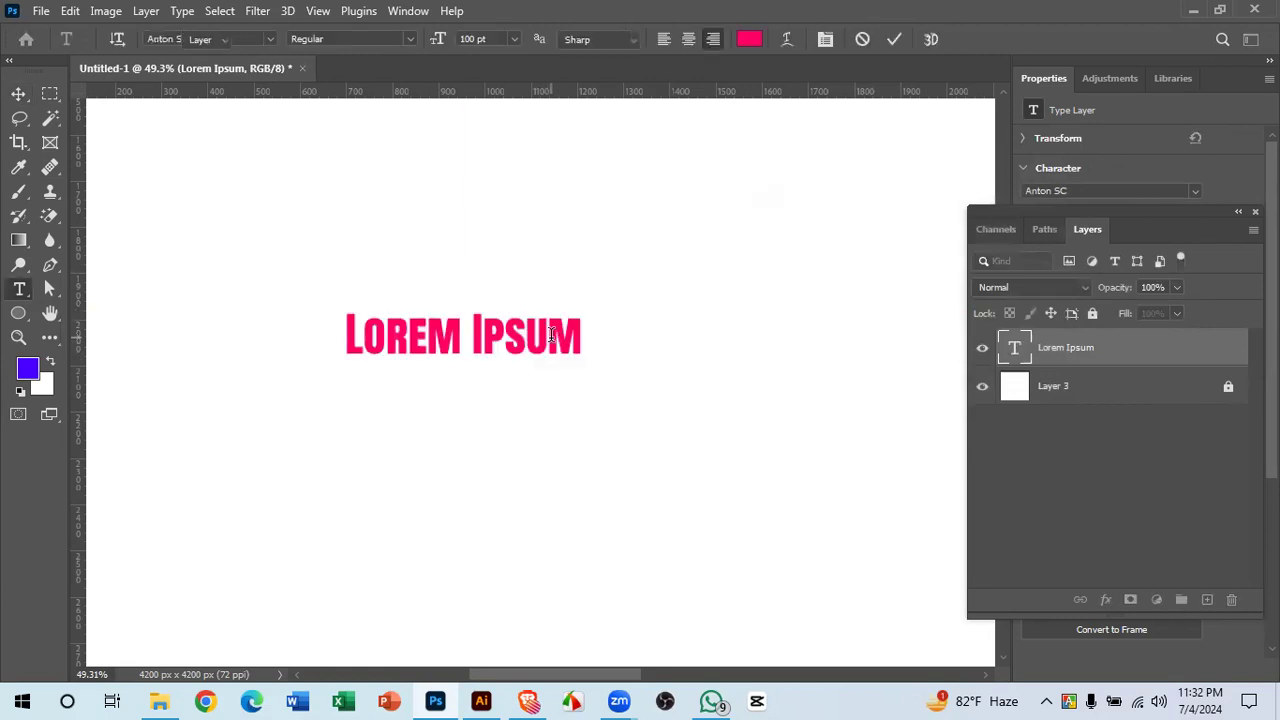
key("ctrl+v")
left_click(591, 275)
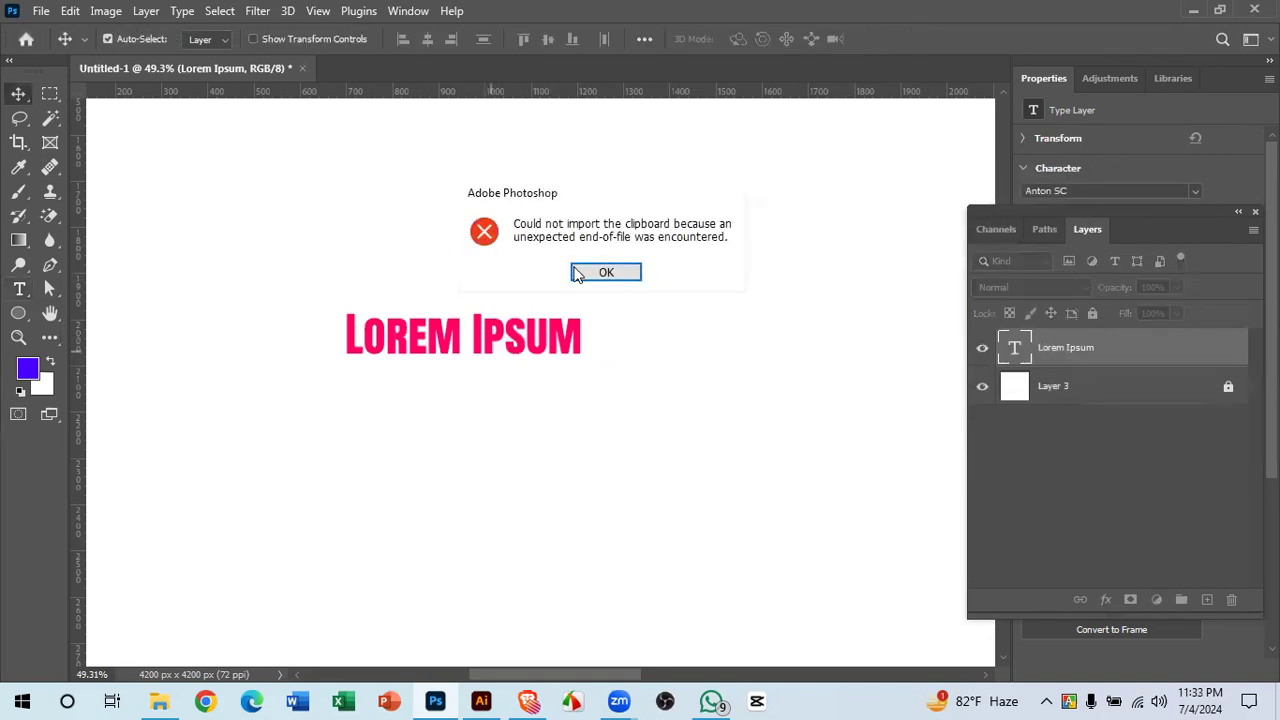
left_click(594, 274)
- Select the whole Lorem Ipsum text for editing and show its character formatting settings
double_click(418, 336)
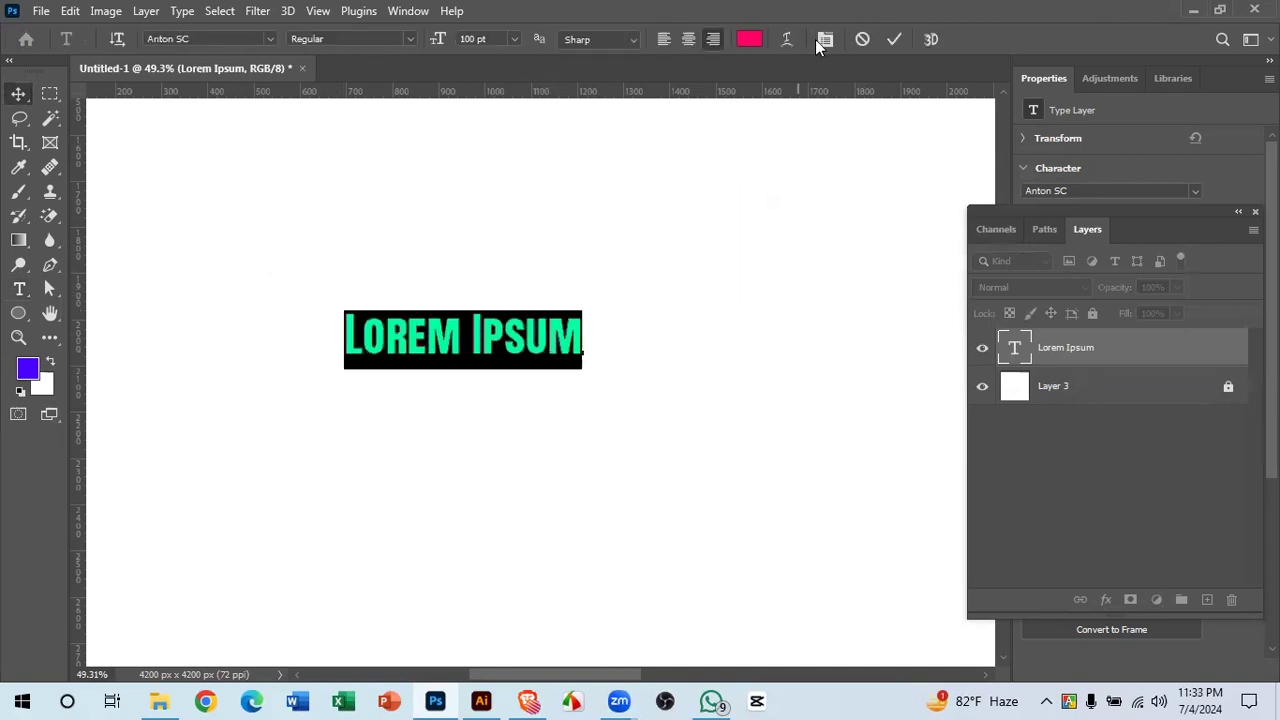
left_click(824, 40)
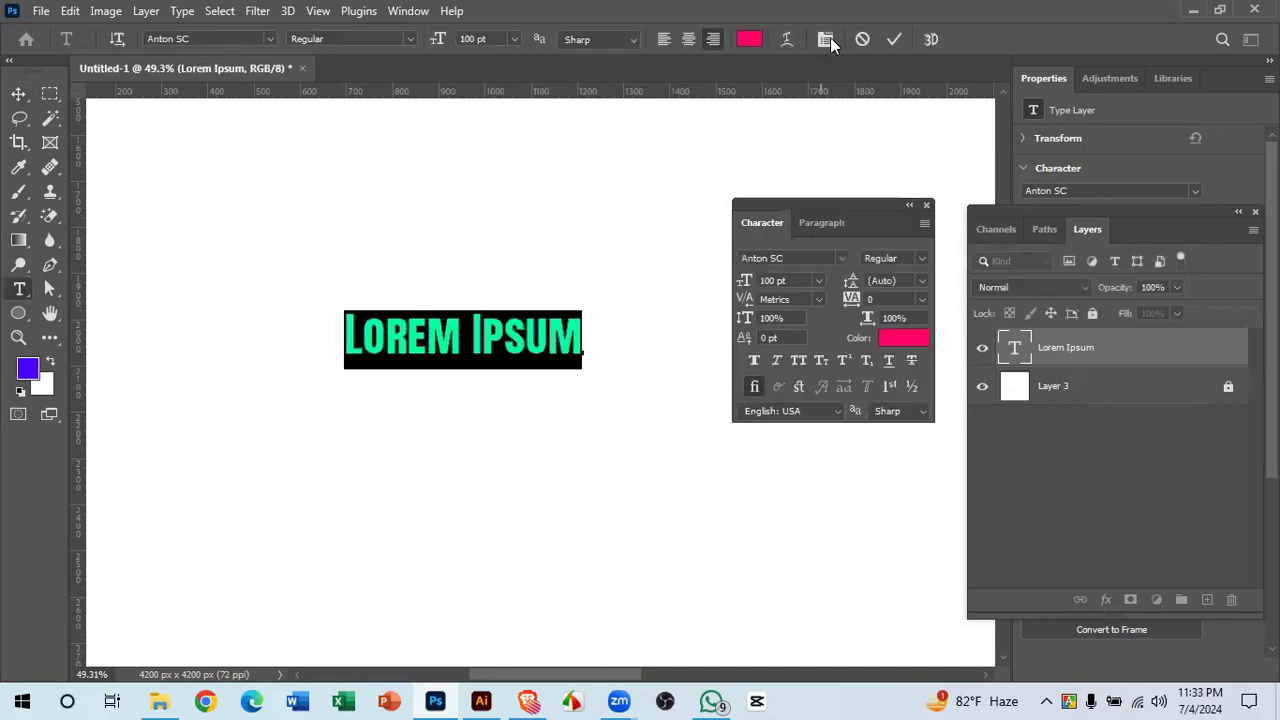
- Try a Flag warp with +50% bend on the Lorem Ipsum text, comparing its horizontal and vertical orientations
left_click(785, 40)
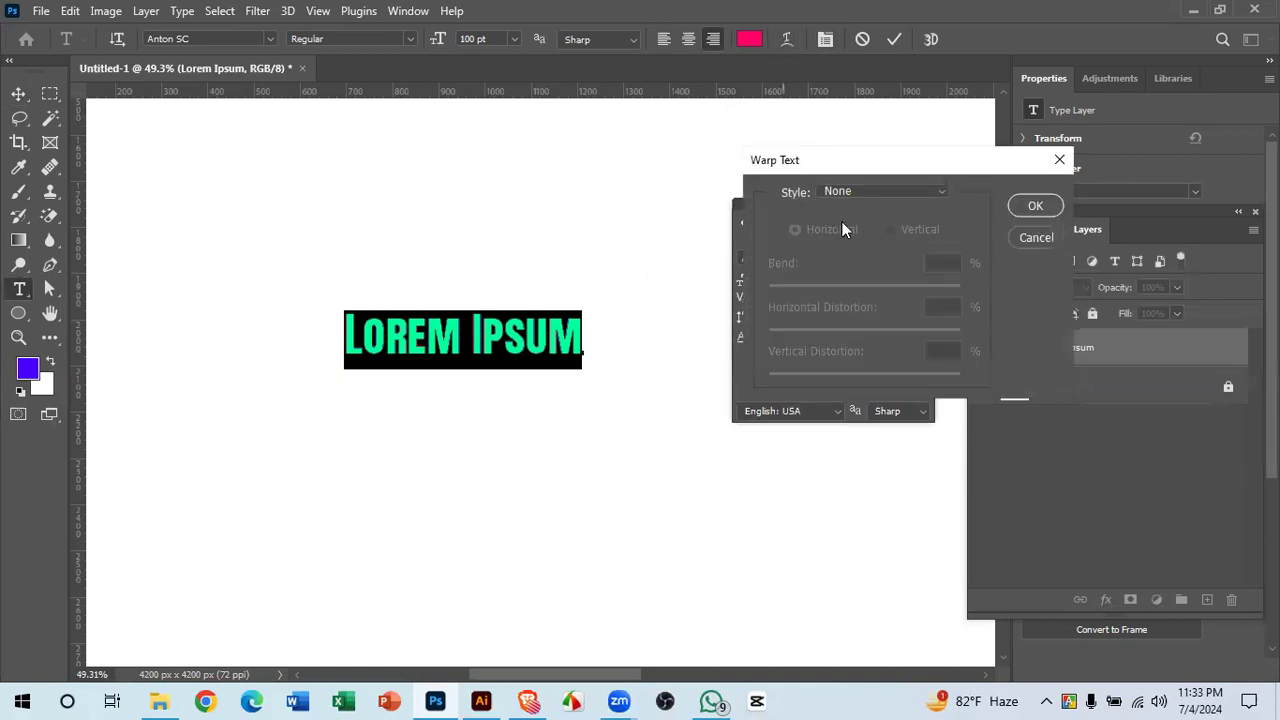
left_click(897, 188)
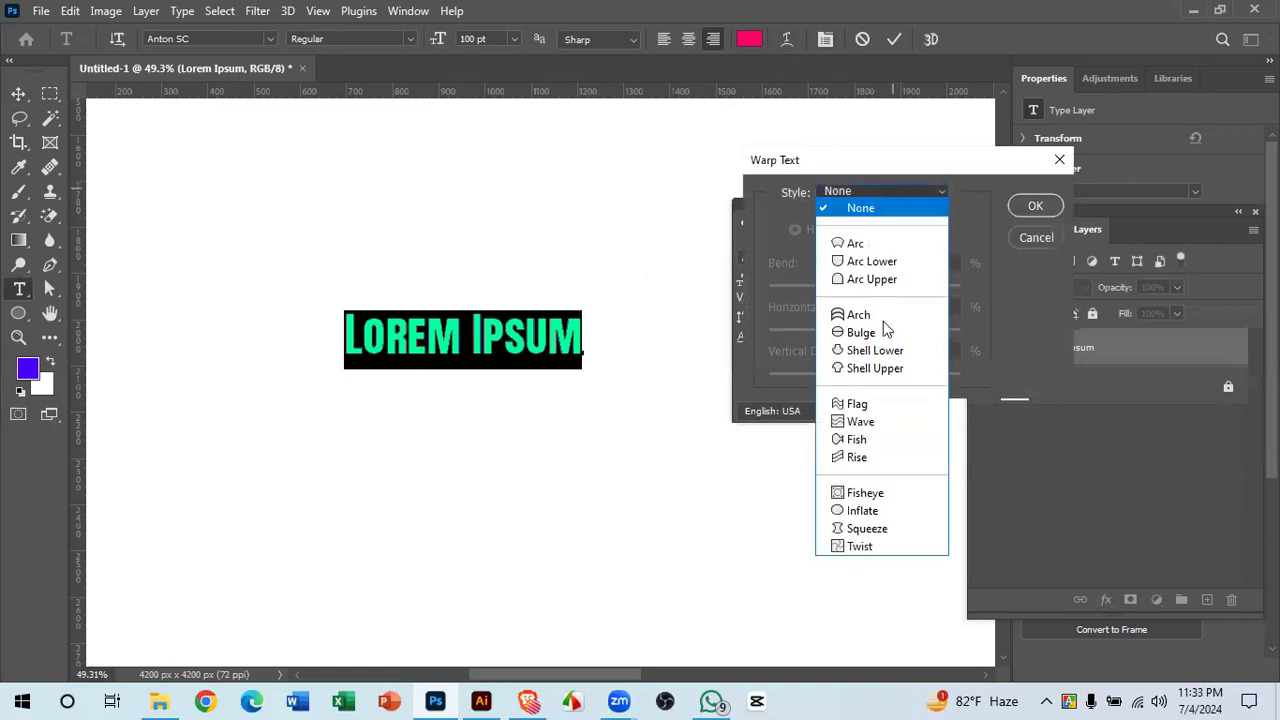
left_click(882, 404)
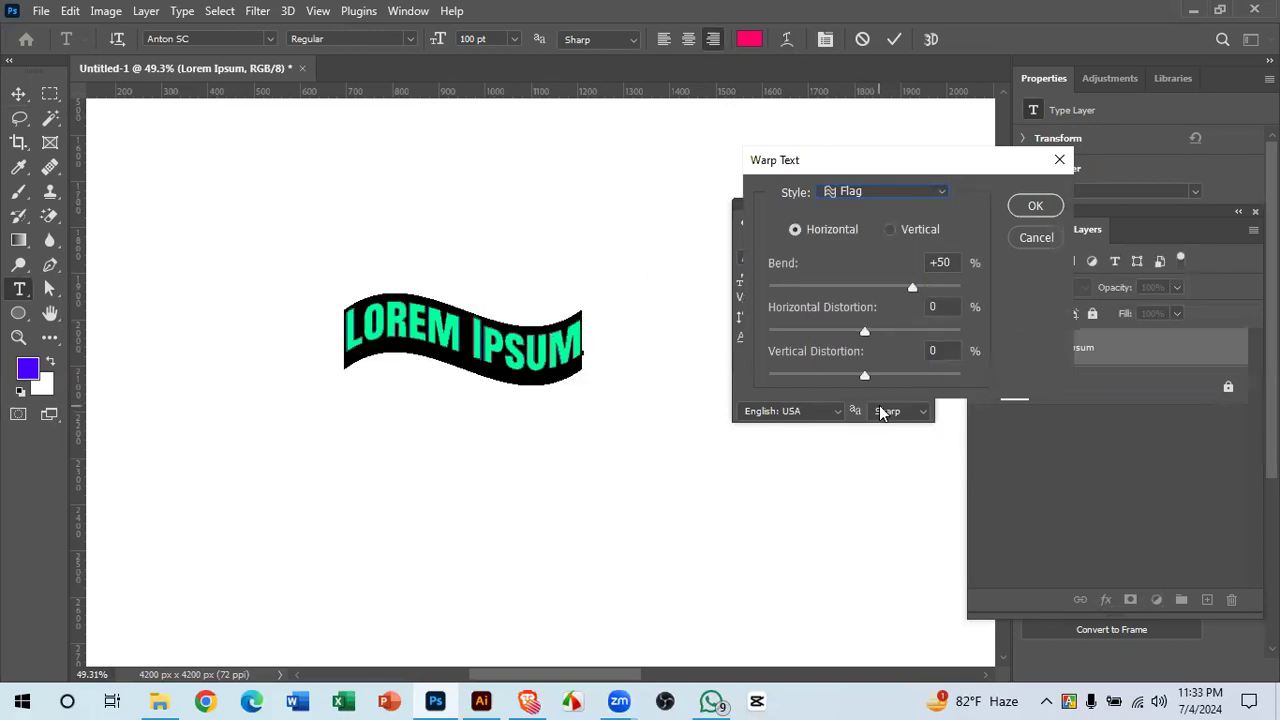
left_click(890, 230)
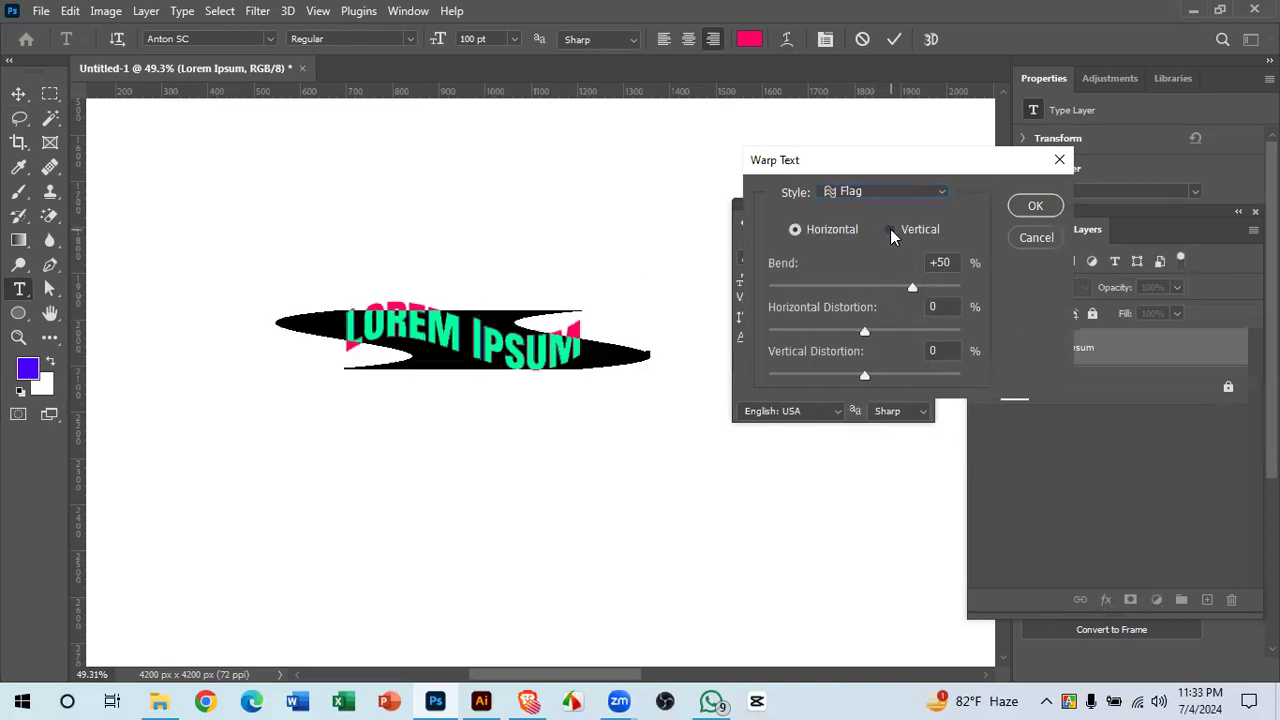
left_click(798, 230)
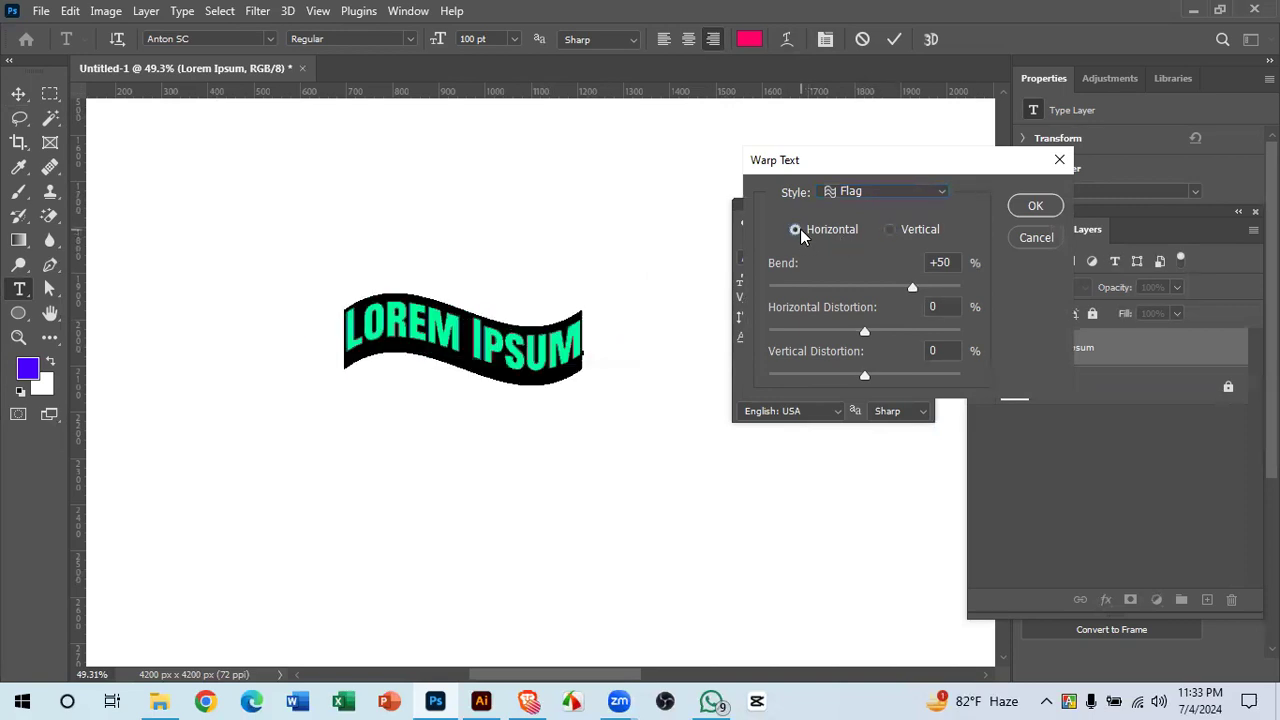
left_click(911, 228)
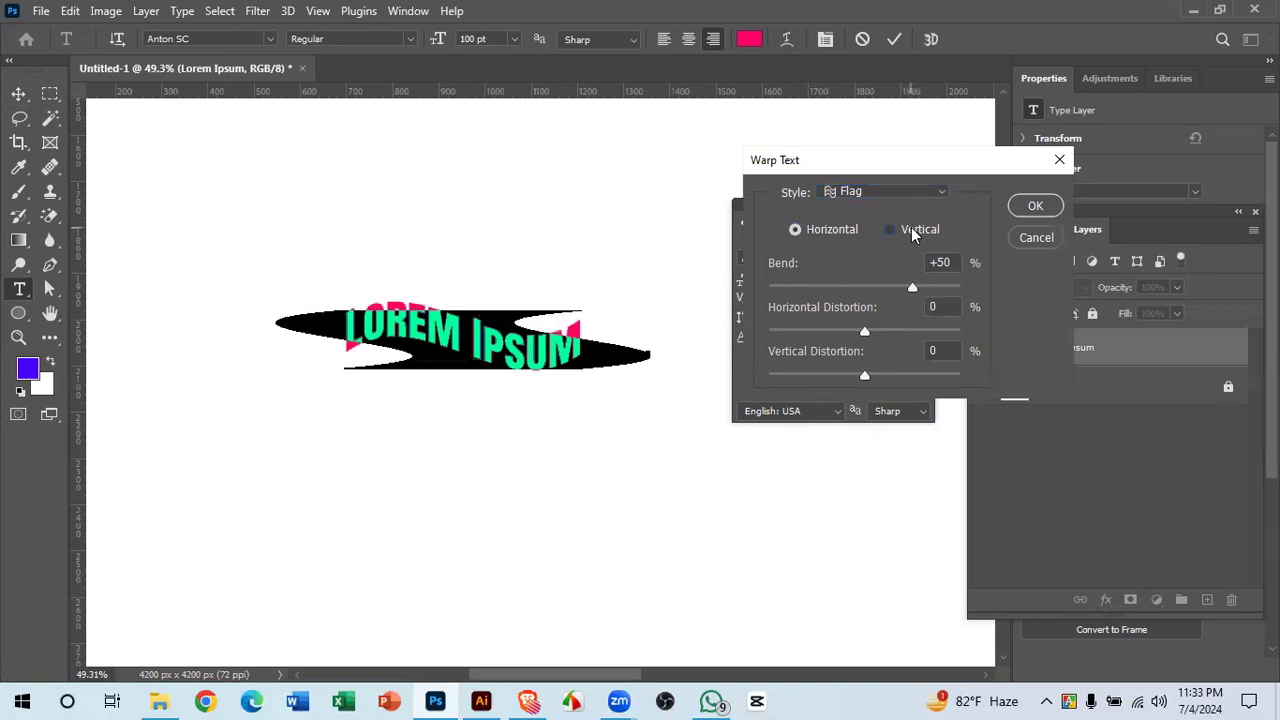
left_click(806, 236)
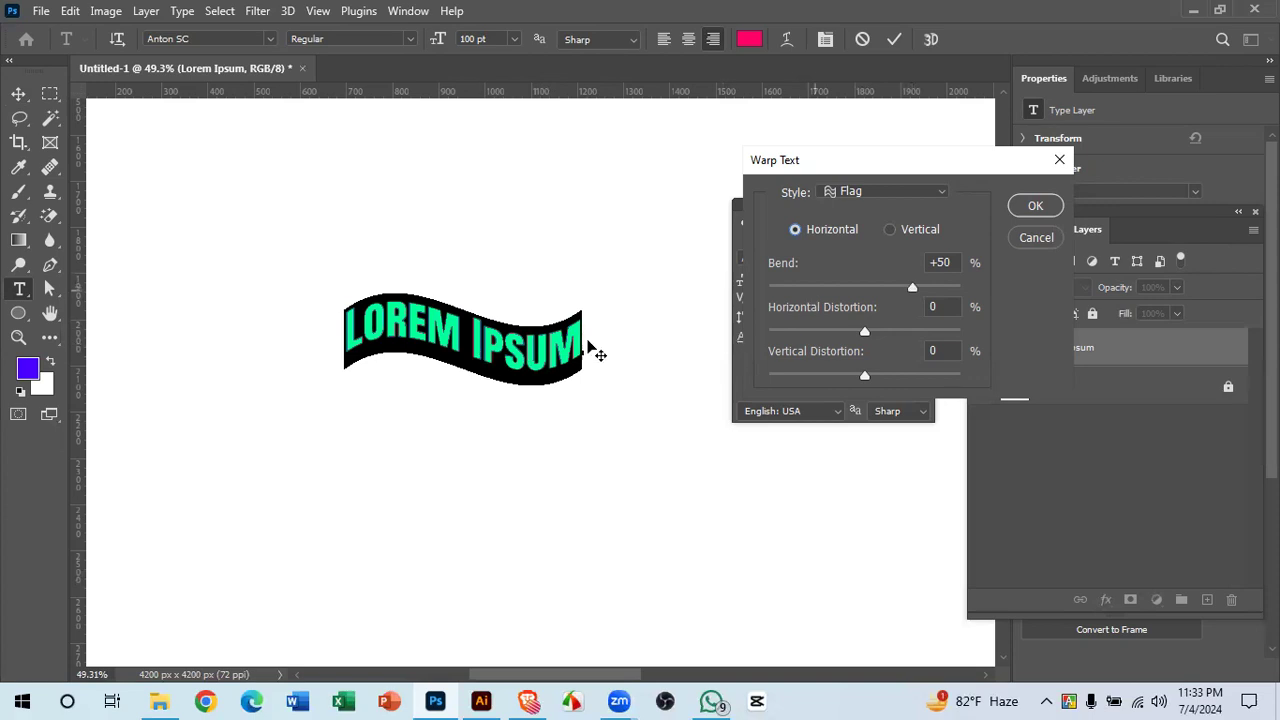
- Try the horizontal Flag warp with +44% bend, +29% horizontal and -42% vertical distortion, and discard the warp
mouse_move(913, 285)
left_mouse_down()
mouse_move(868, 287)
mouse_move(924, 291)
mouse_move(855, 283)
mouse_move(916, 286)
mouse_move(863, 286)
mouse_move(905, 287)
left_mouse_up()
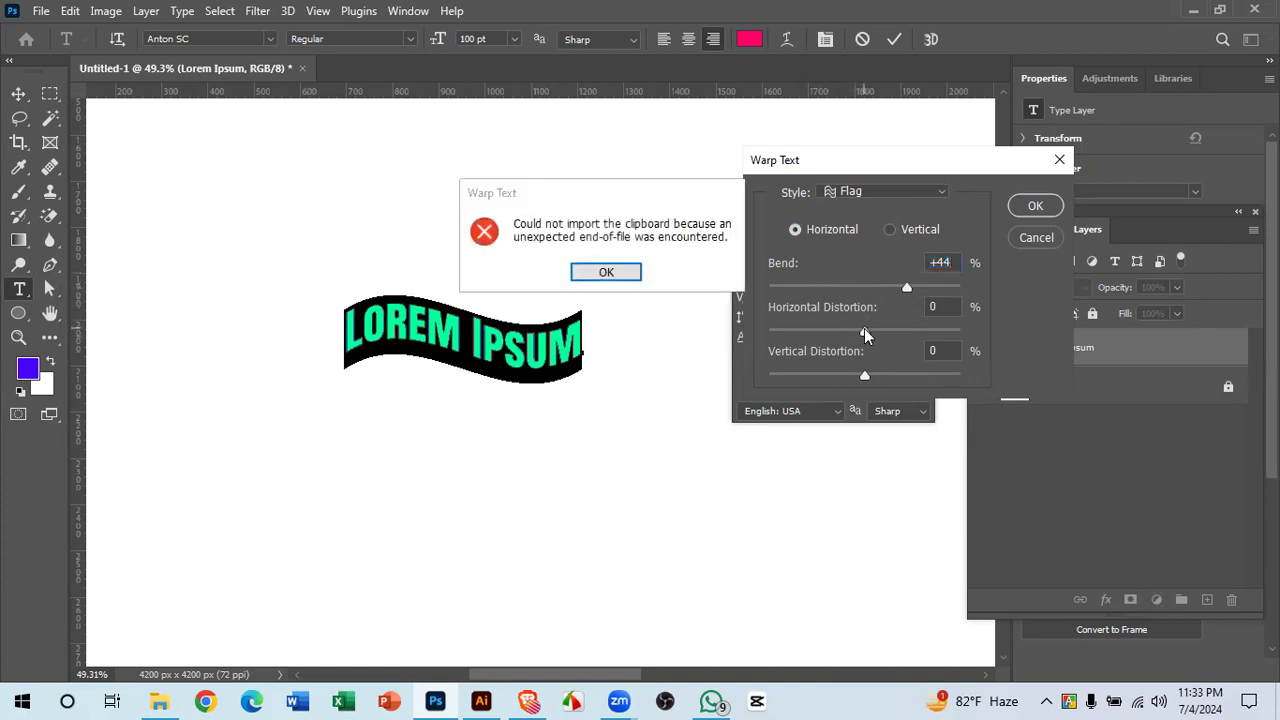
left_click(606, 272)
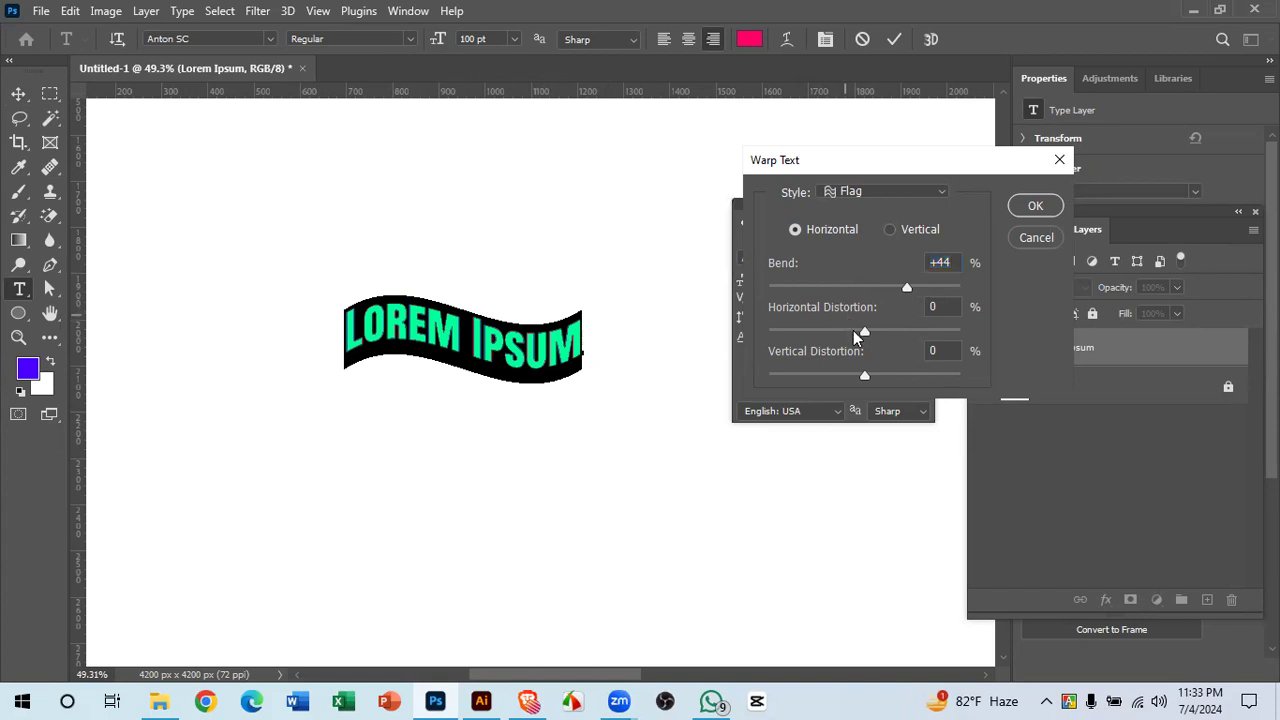
left_click_drag(866, 333, 892, 329)
left_click_drag(866, 384, 823, 378)
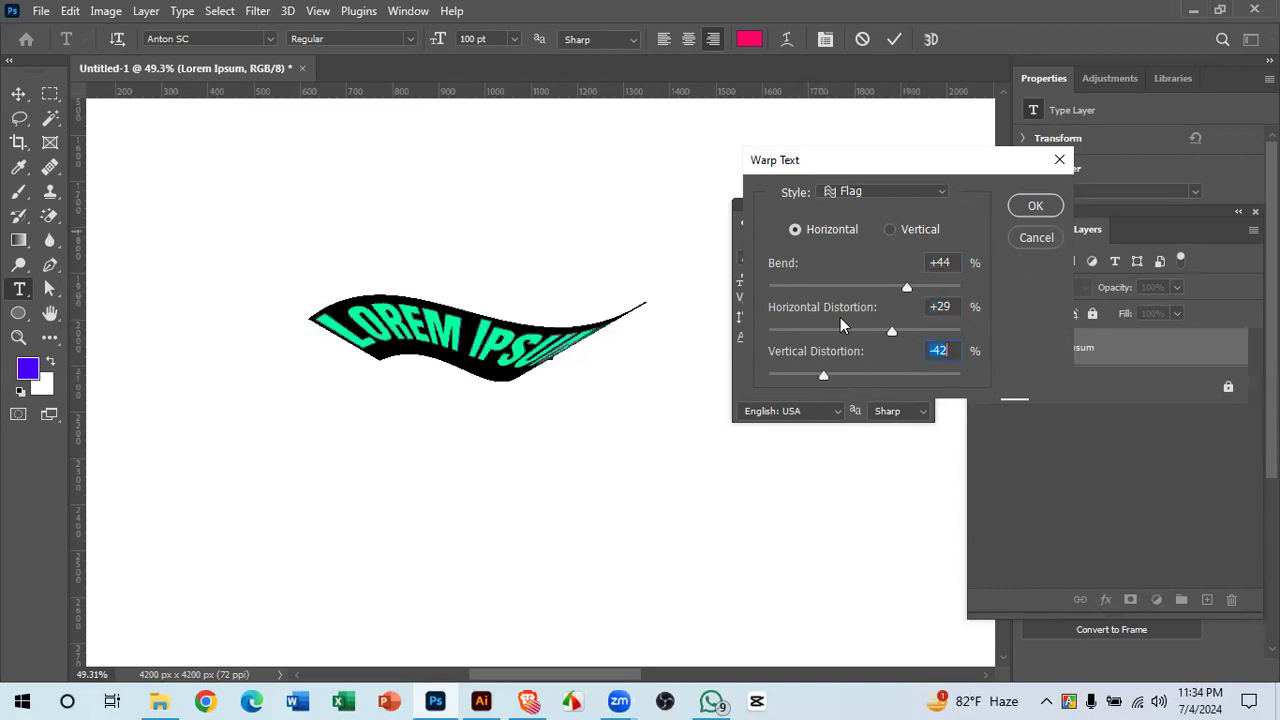
left_click(1030, 238)
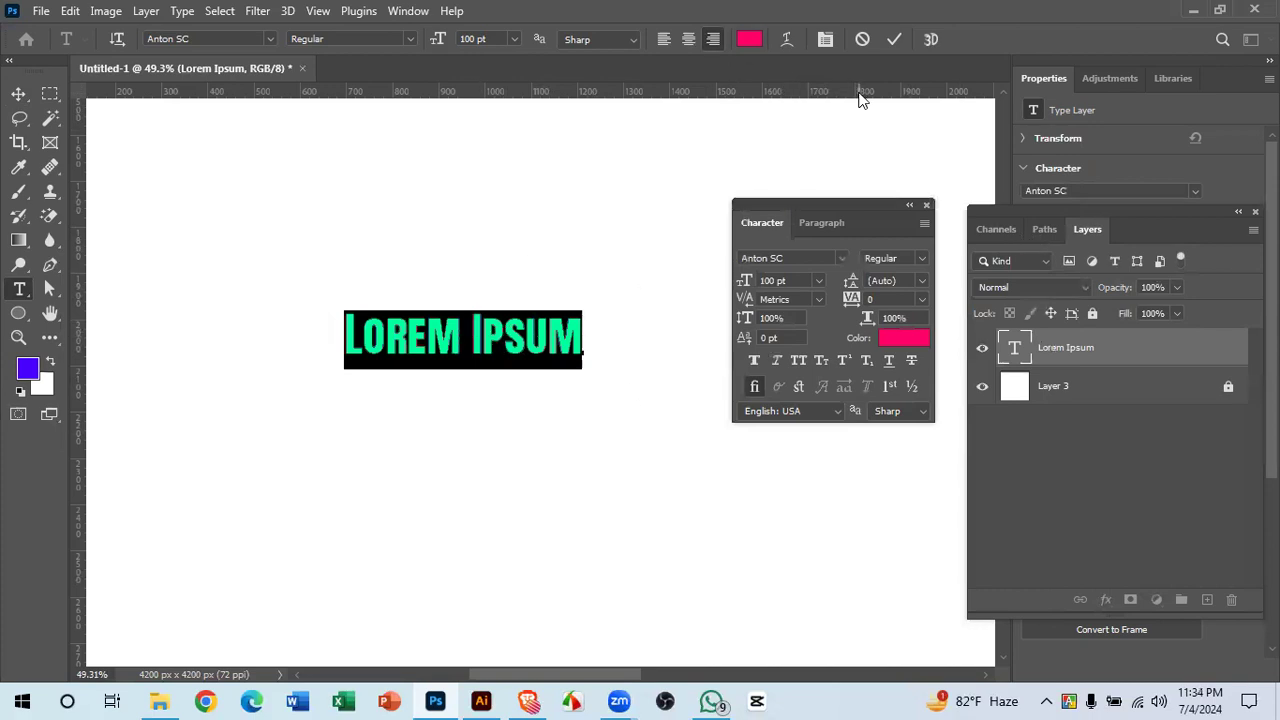
- Finish editing the Lorem Ipsum text and delete its layer
left_click(894, 39)
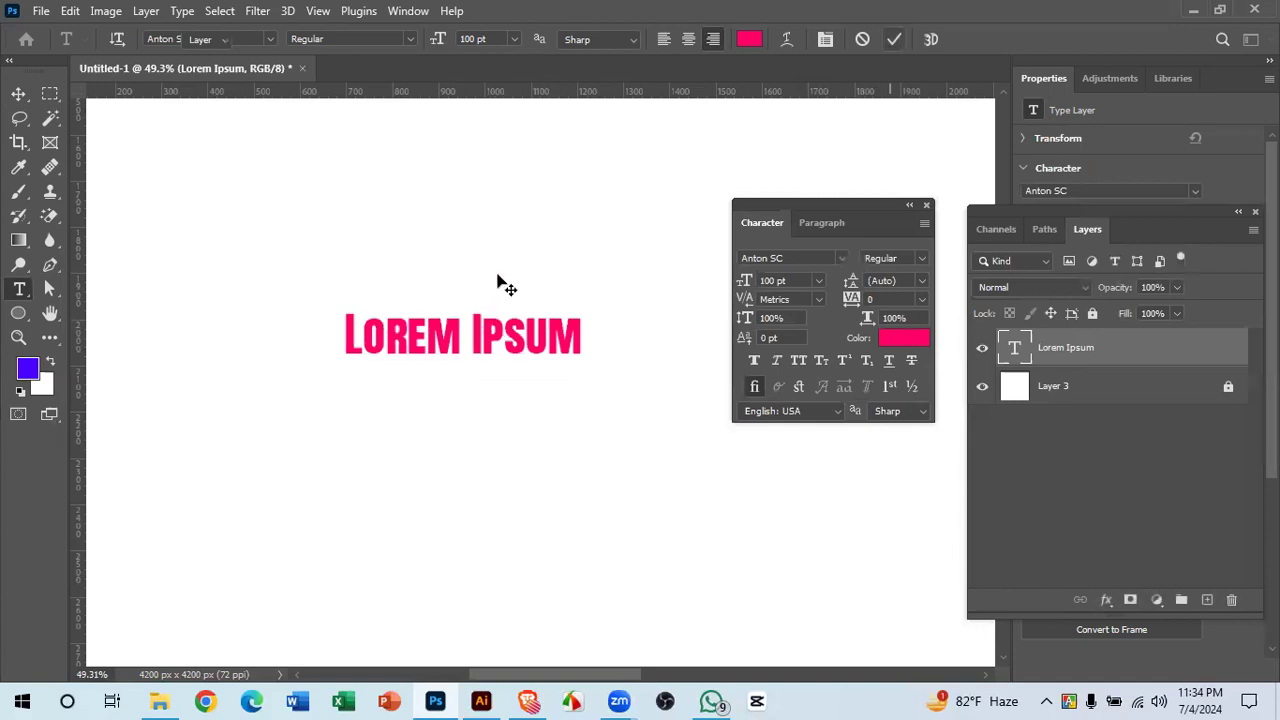
key("v")
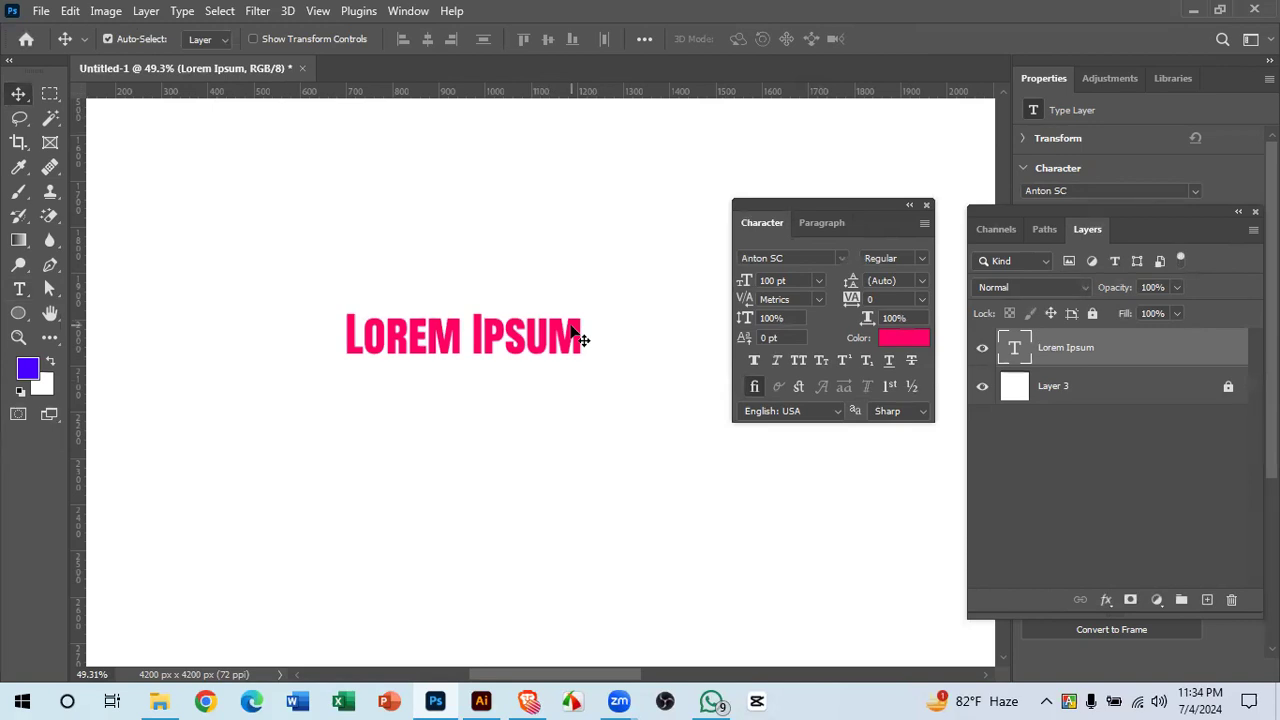
key("Delete")
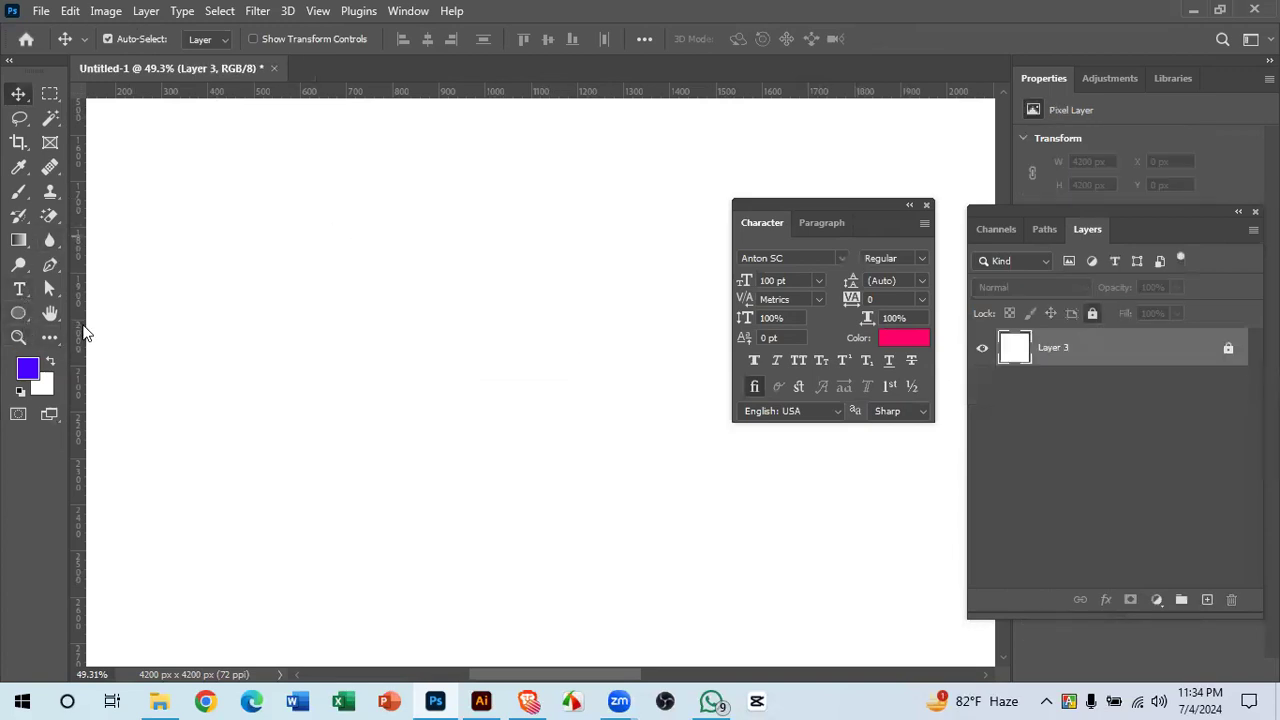
- Activate the Rectangle tool for drawing shapes on the canvas
left_click(24, 317)
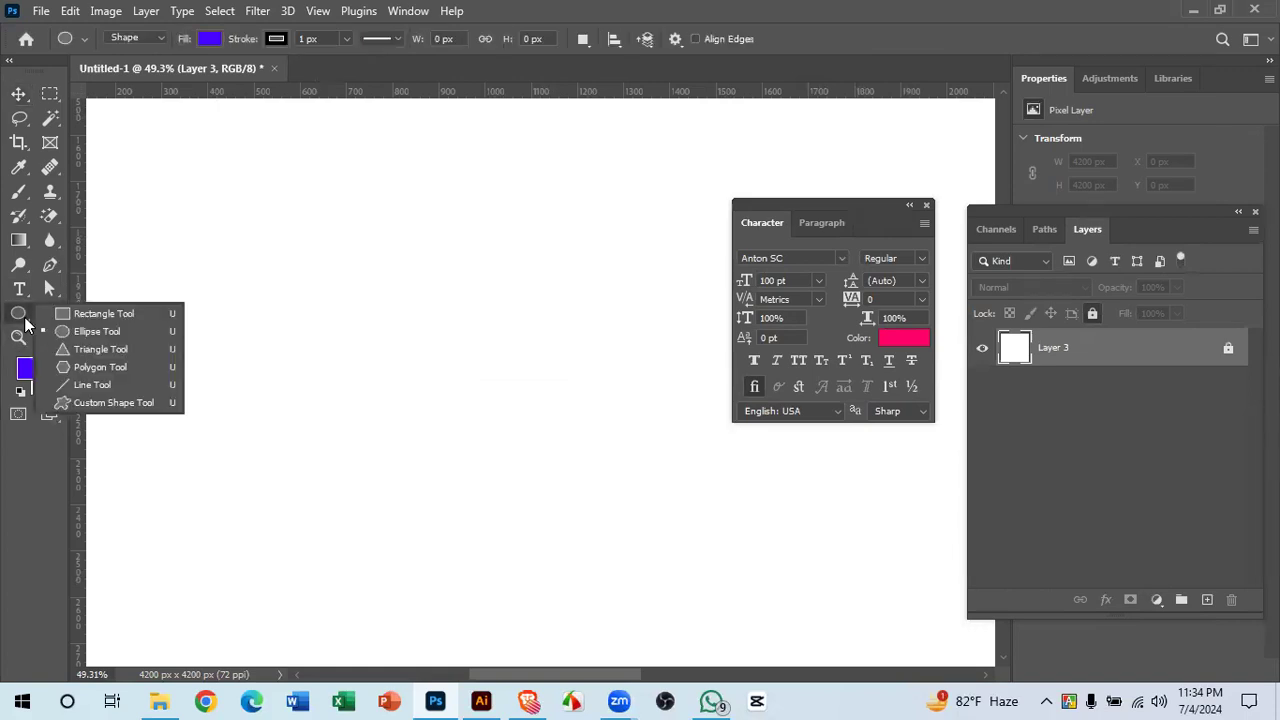
left_click(83, 318)
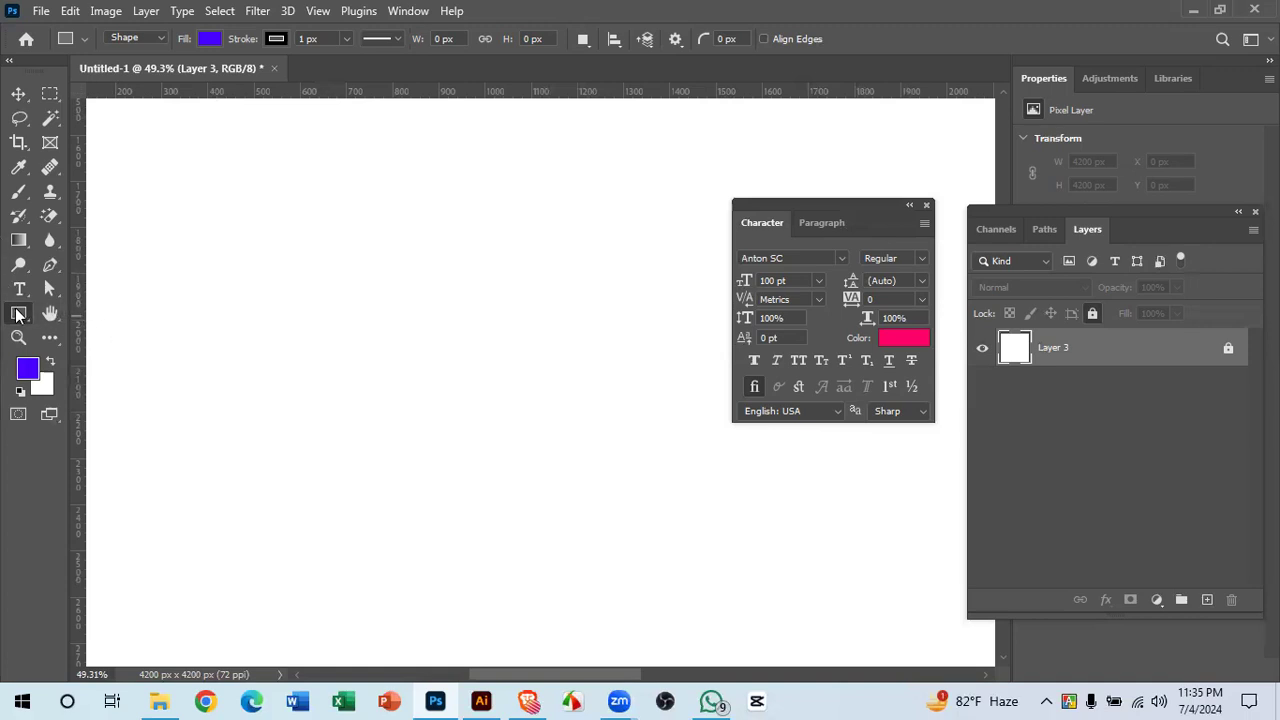
right_click(18, 314)
left_click(99, 316)
left_click_drag(446, 441, 220, 340)
left_click_drag(467, 469, 308, 479)
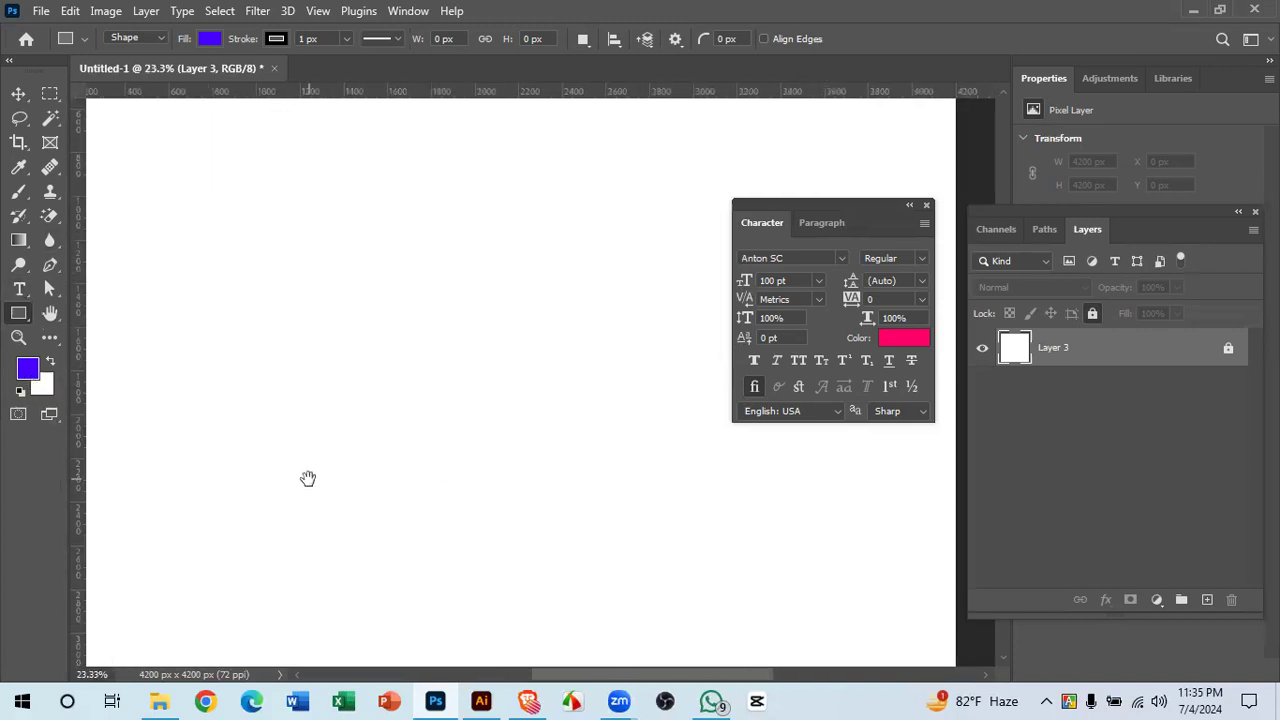
- Close the floating character settings and show the Color picker over the lower part of the layer list
left_click(926, 205)
left_click_drag(697, 429, 680, 369)
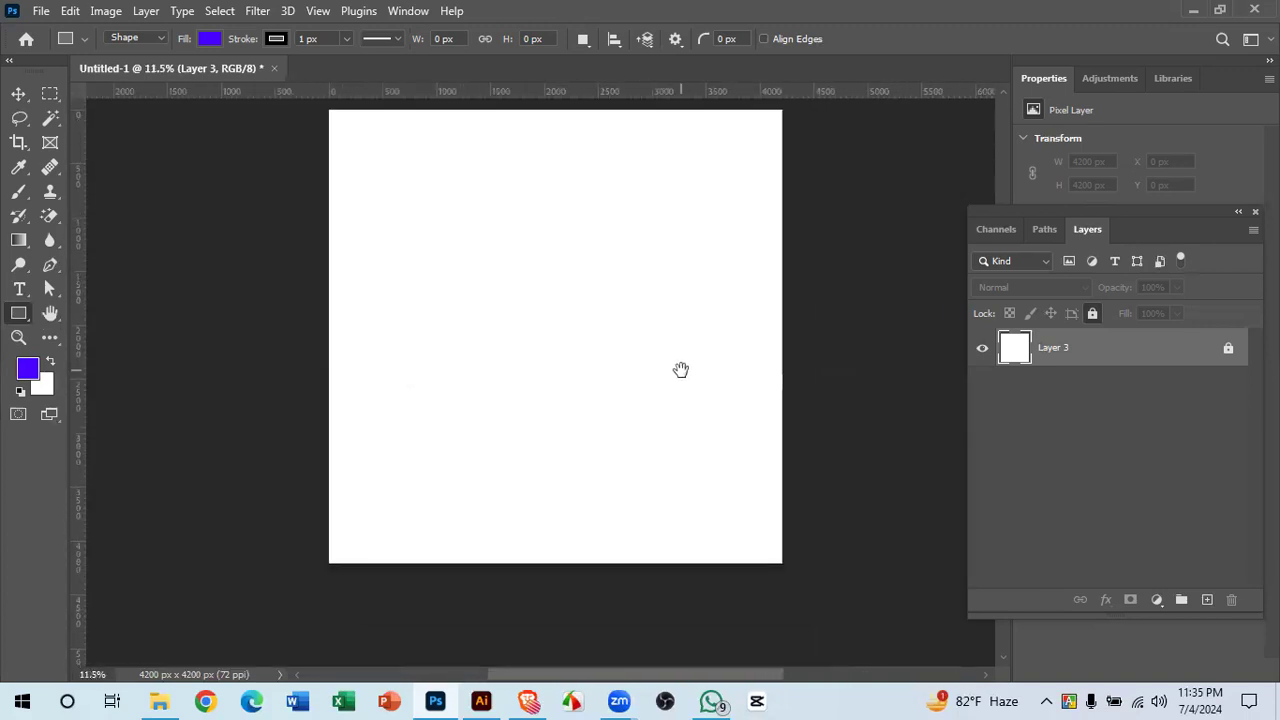
left_click(409, 11)
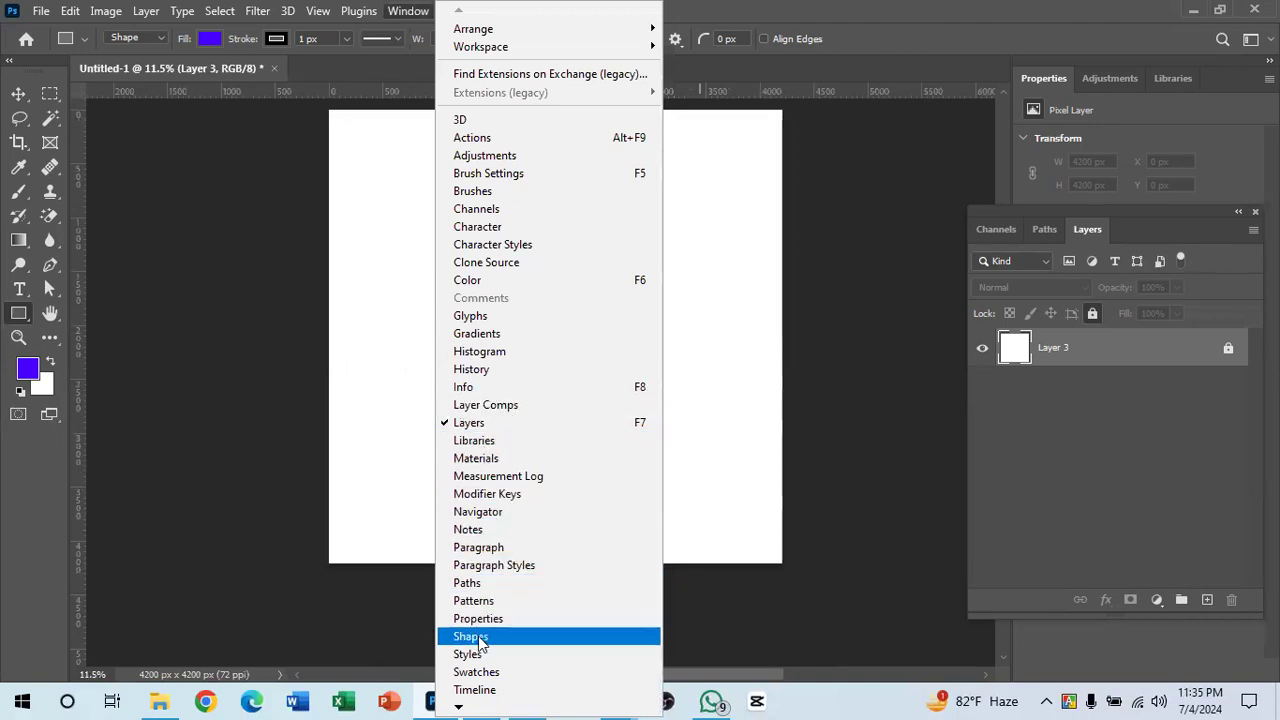
left_click(491, 280)
left_click_drag(629, 156, 1007, 414)
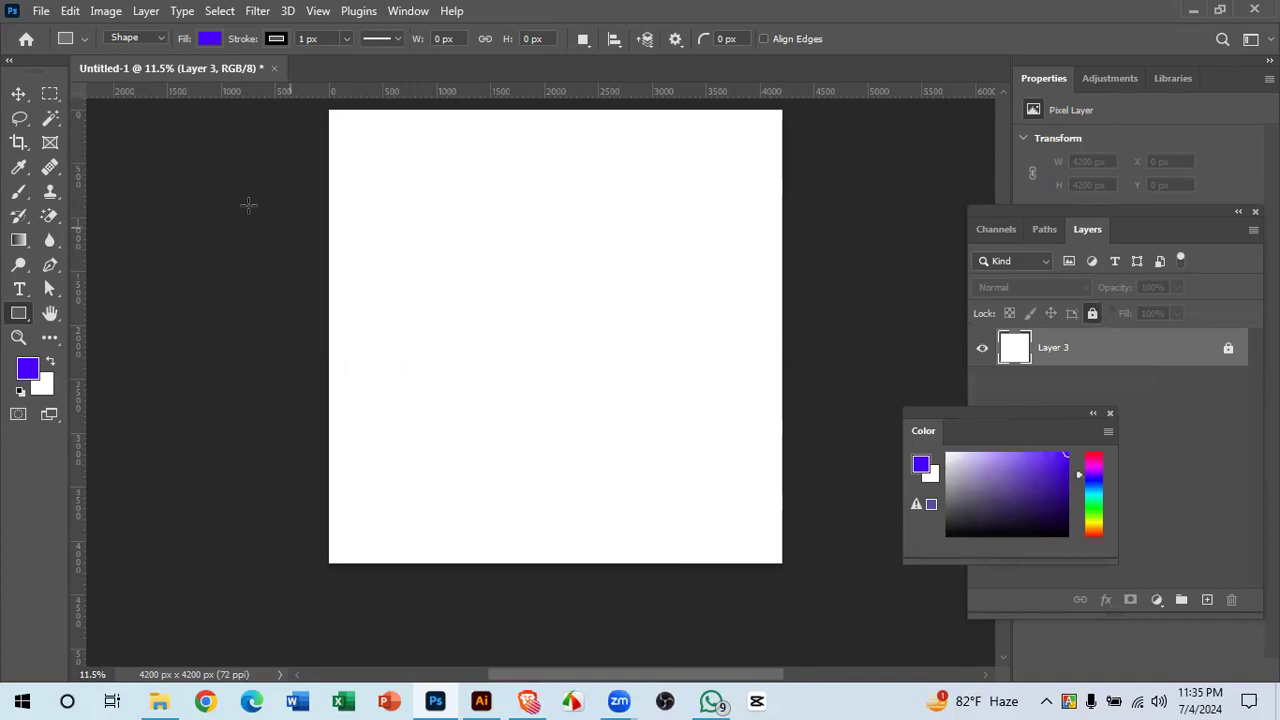
- Draw a square of about 1214 px, a wide rectangle about 1616 by 852 px and a tall one about 584 by 1719 px
left_click_drag(463, 256, 555, 320)
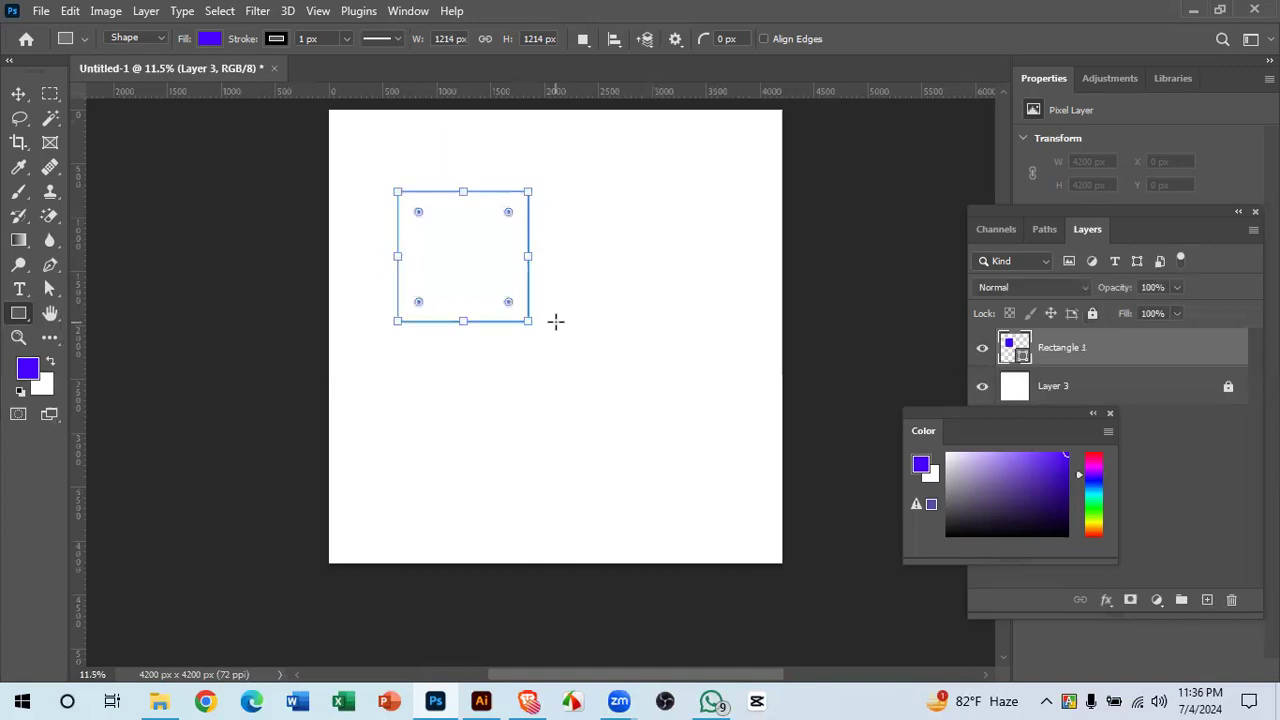
left_click_drag(554, 224, 728, 316)
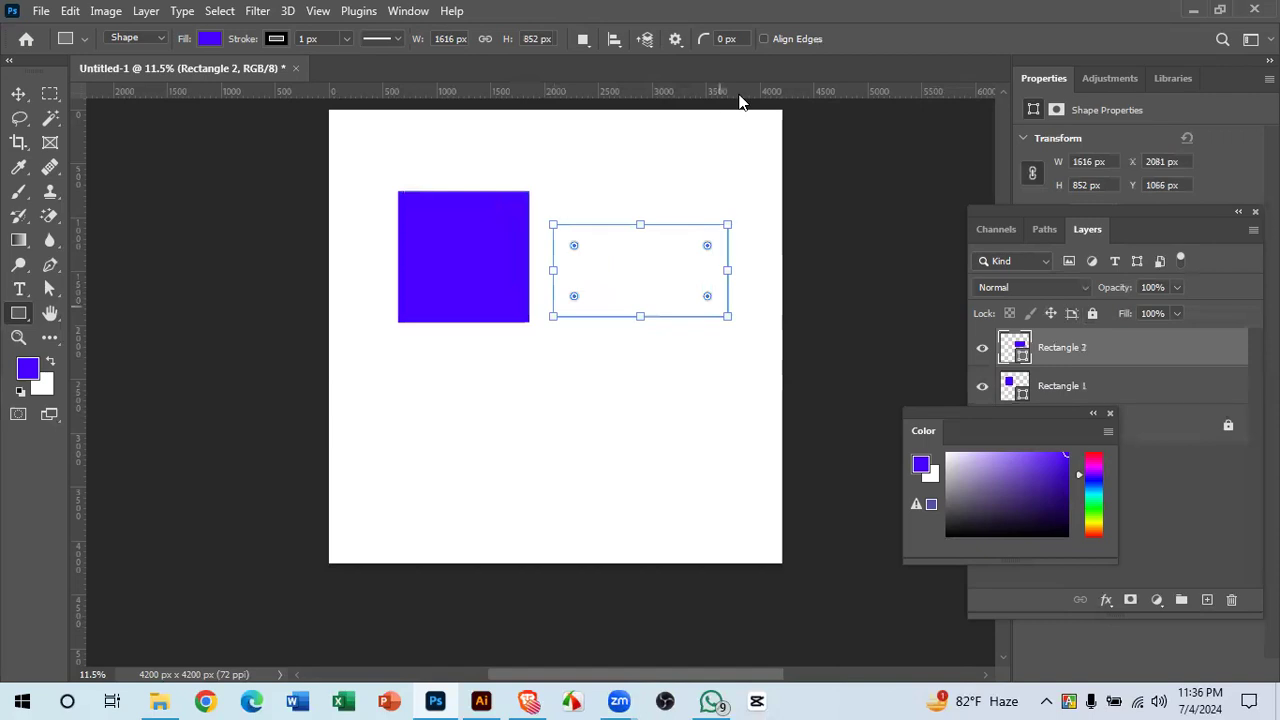
left_click_drag(473, 263, 573, 543)
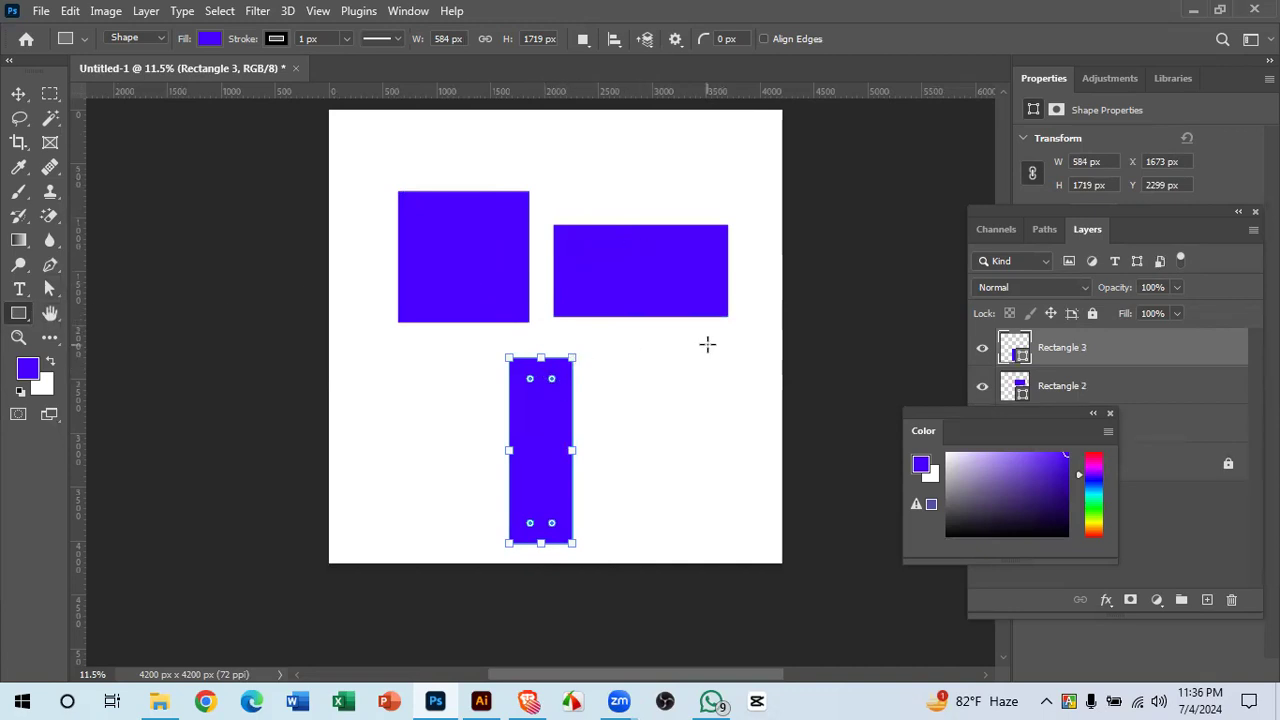
- Move the square and the wide rectangle slightly lower on the canvas with the Move tool
left_click(20, 97)
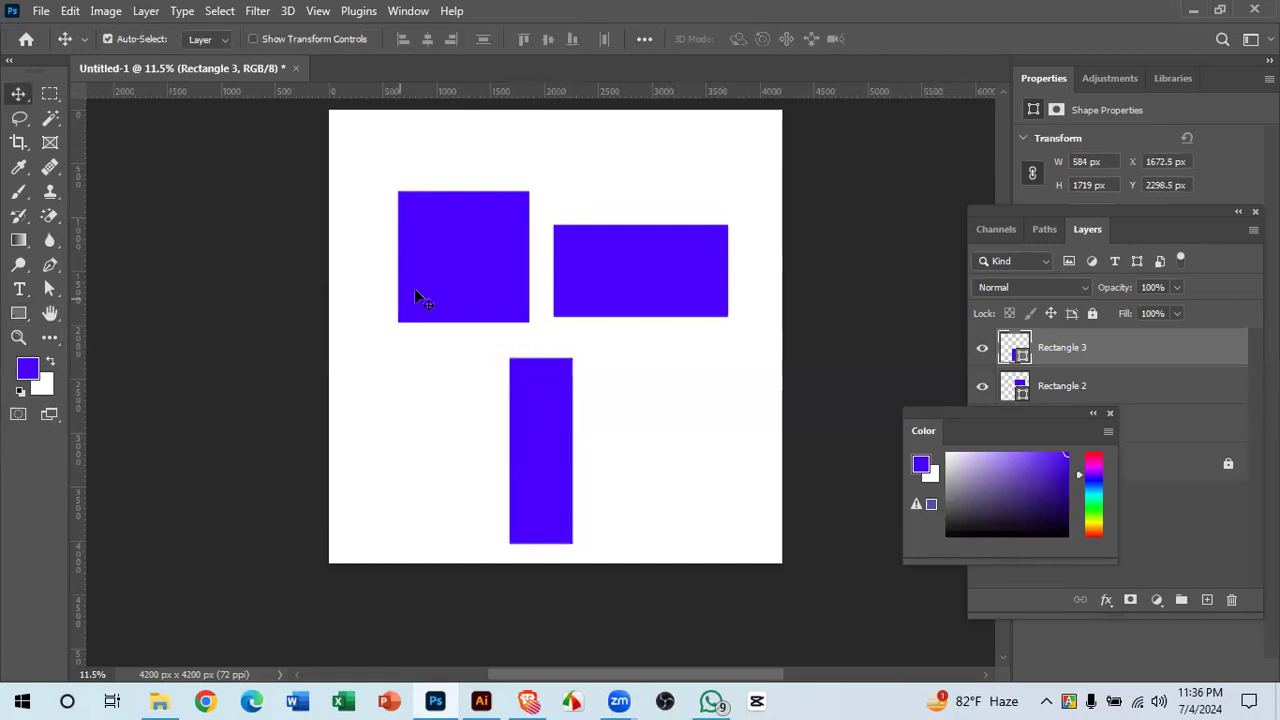
left_click_drag(414, 294, 437, 323)
left_click_drag(616, 257, 596, 316)
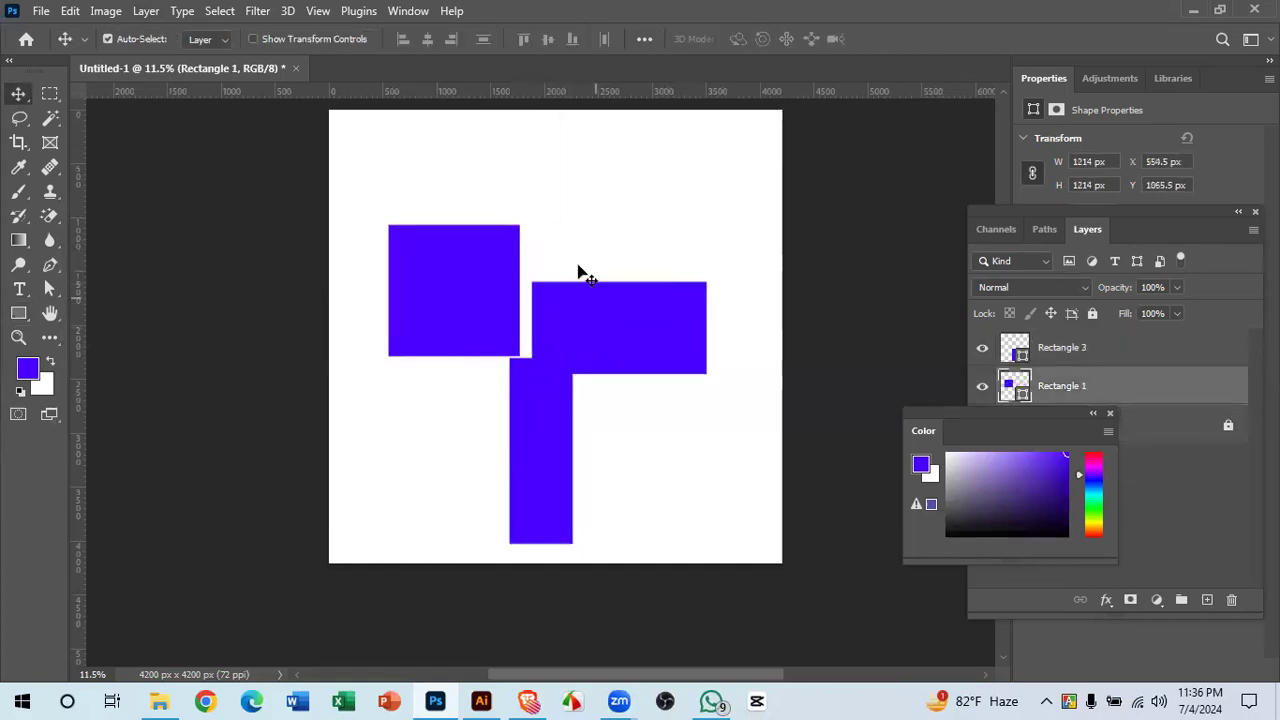
- Delete all three rectangle shapes from the canvas
key("Delete")
left_click(543, 366)
key("Delete")
key("Delete")
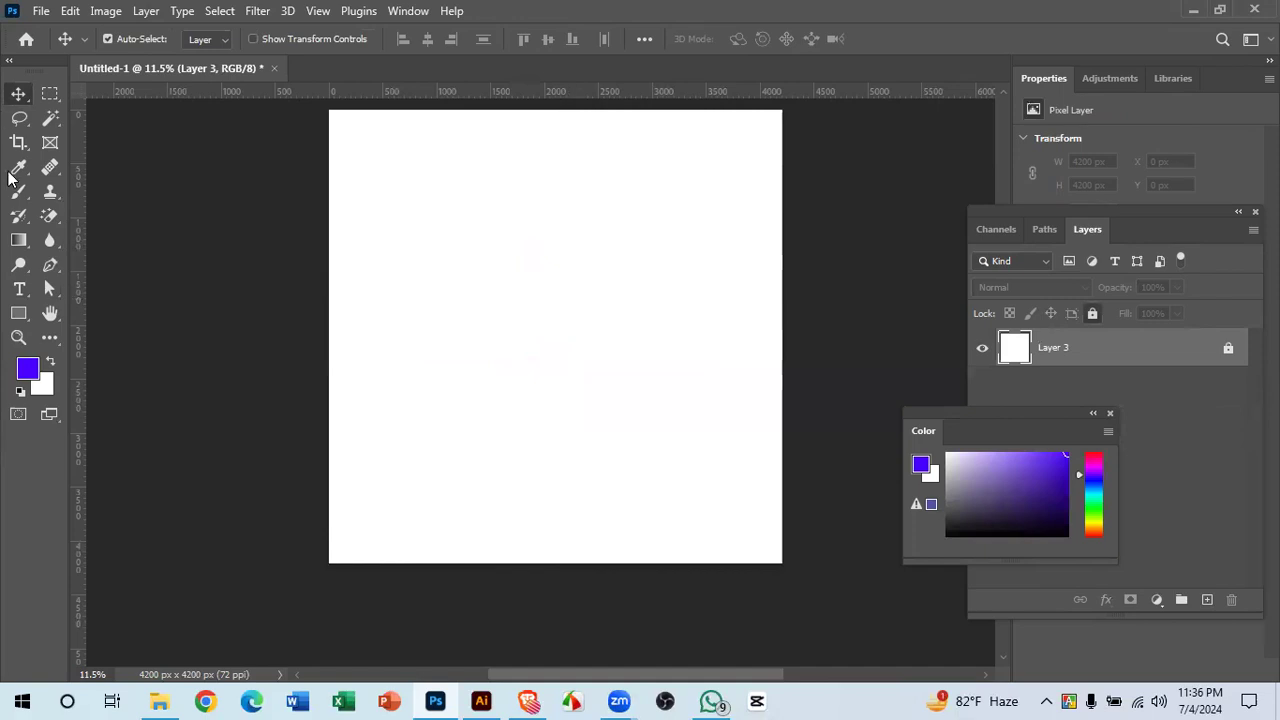
- Draw a wide ellipse about 2258 by 566 px, a tall one about 775 by 2579 px and a circle about 798 px across
left_click(18, 313)
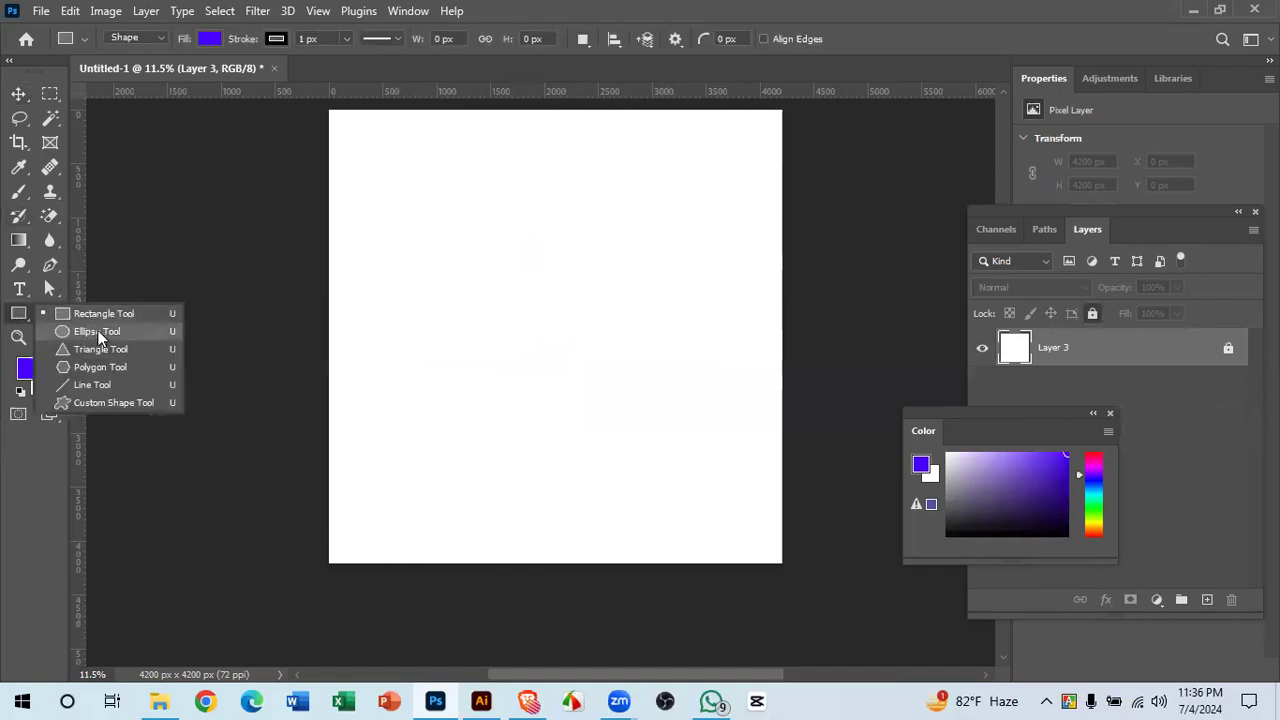
left_click(92, 331)
left_click_drag(489, 287, 735, 347)
left_click_drag(373, 200, 458, 479)
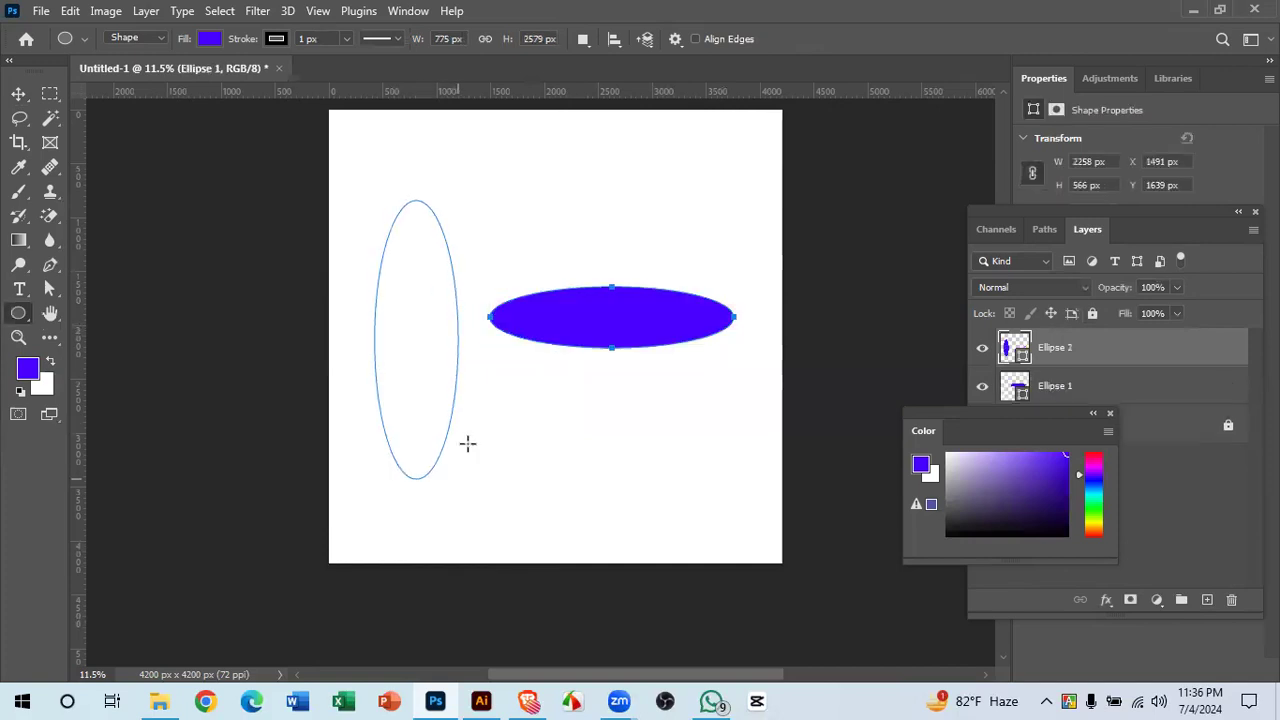
left_click_drag(568, 182, 708, 271)
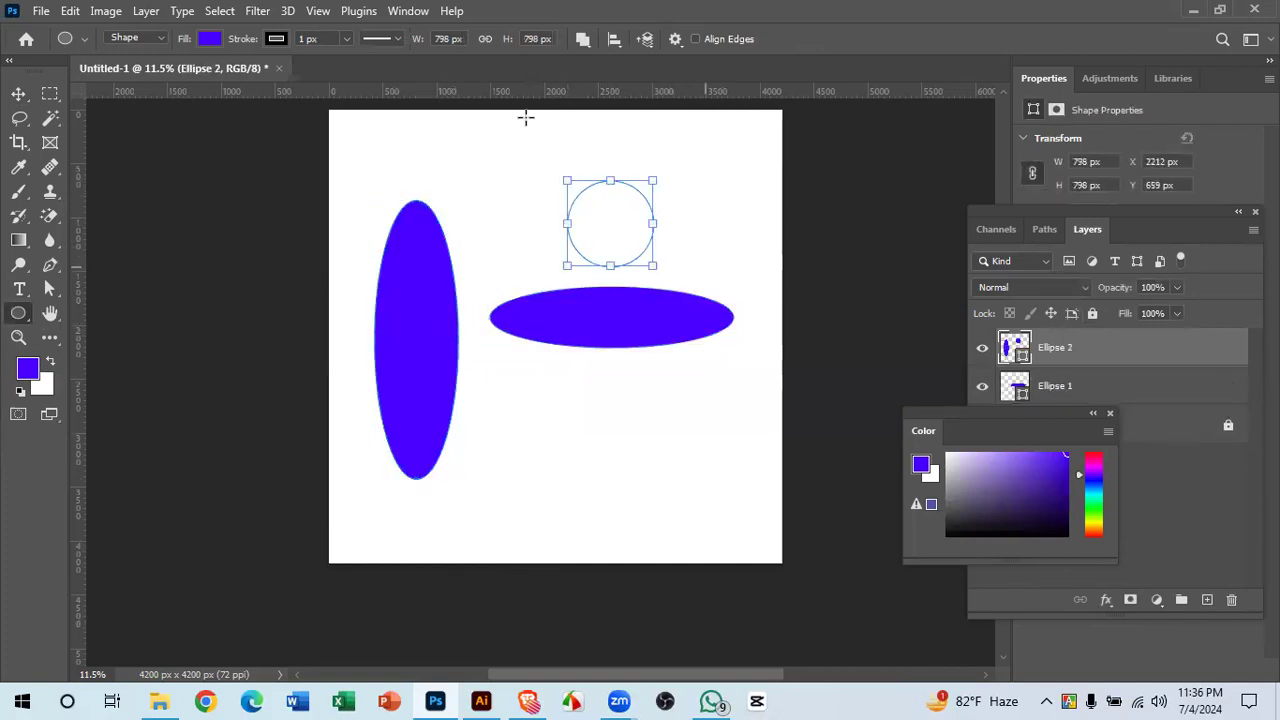
- Nudge the circle's layer and delete both ellipse layers
key("v")
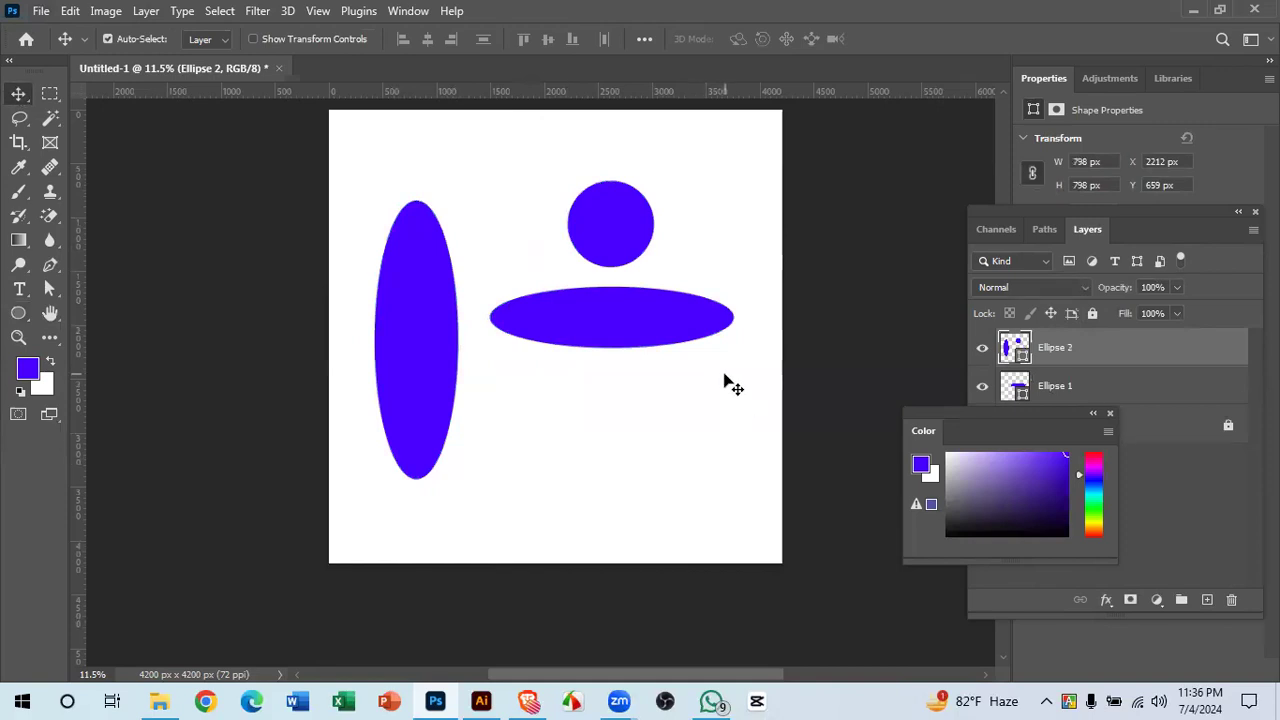
mouse_move(615, 230)
left_mouse_down()
mouse_move(606, 250)
mouse_move(612, 237)
left_mouse_up()
left_click_drag(1184, 345, 1231, 599)
left_click_drag(1190, 372, 1231, 599)
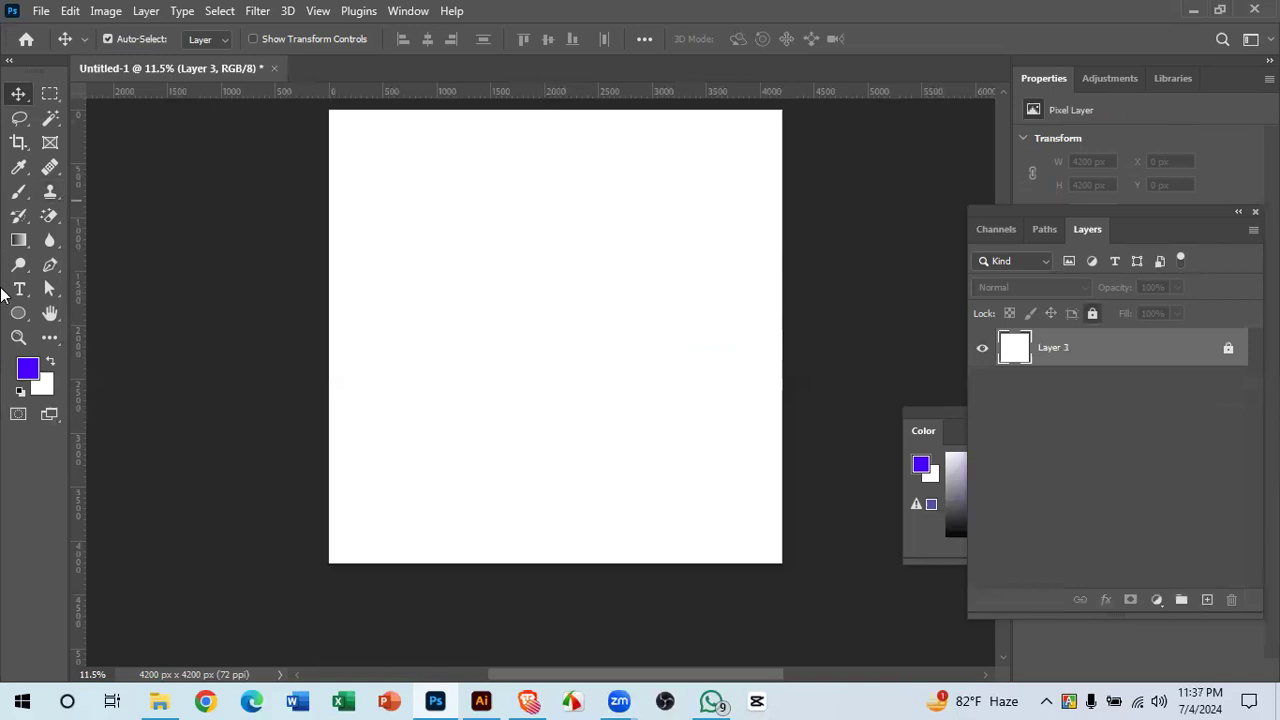
- Draw an equilateral triangle about 1367 by 1184 px on the canvas with the Triangle tool
left_click(15, 318)
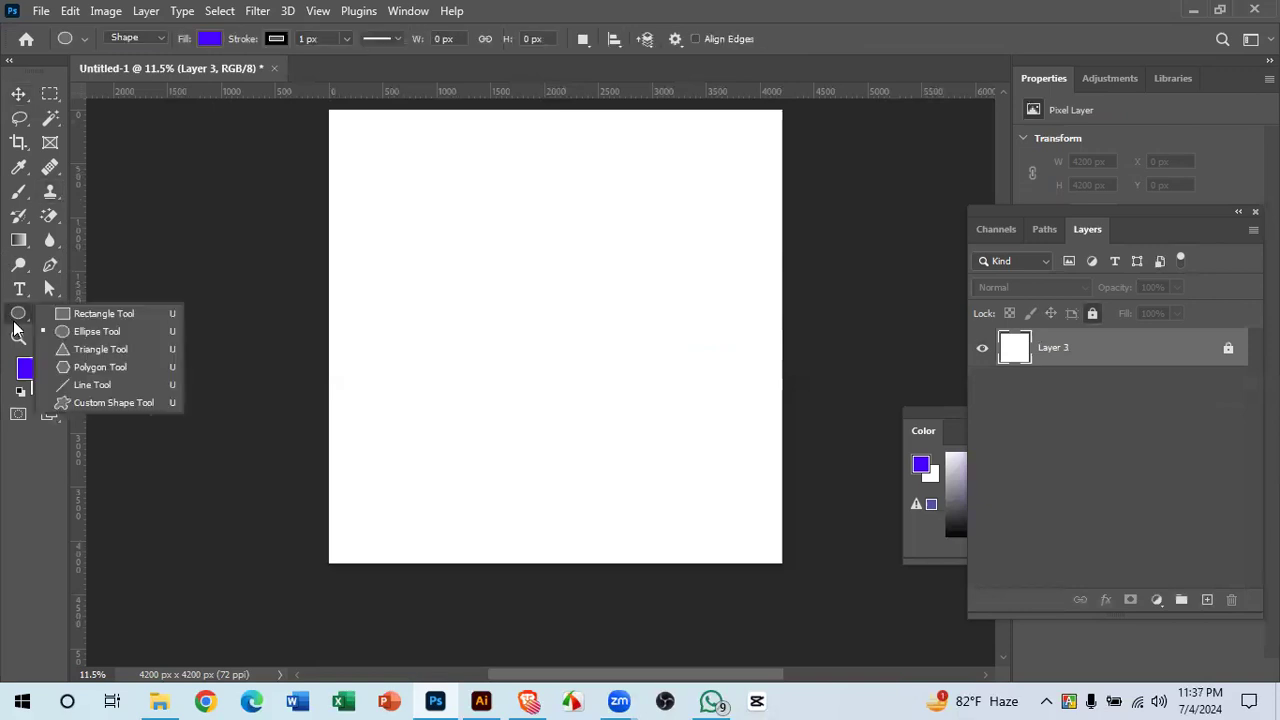
left_click(148, 345)
left_click_drag(569, 263, 740, 489)
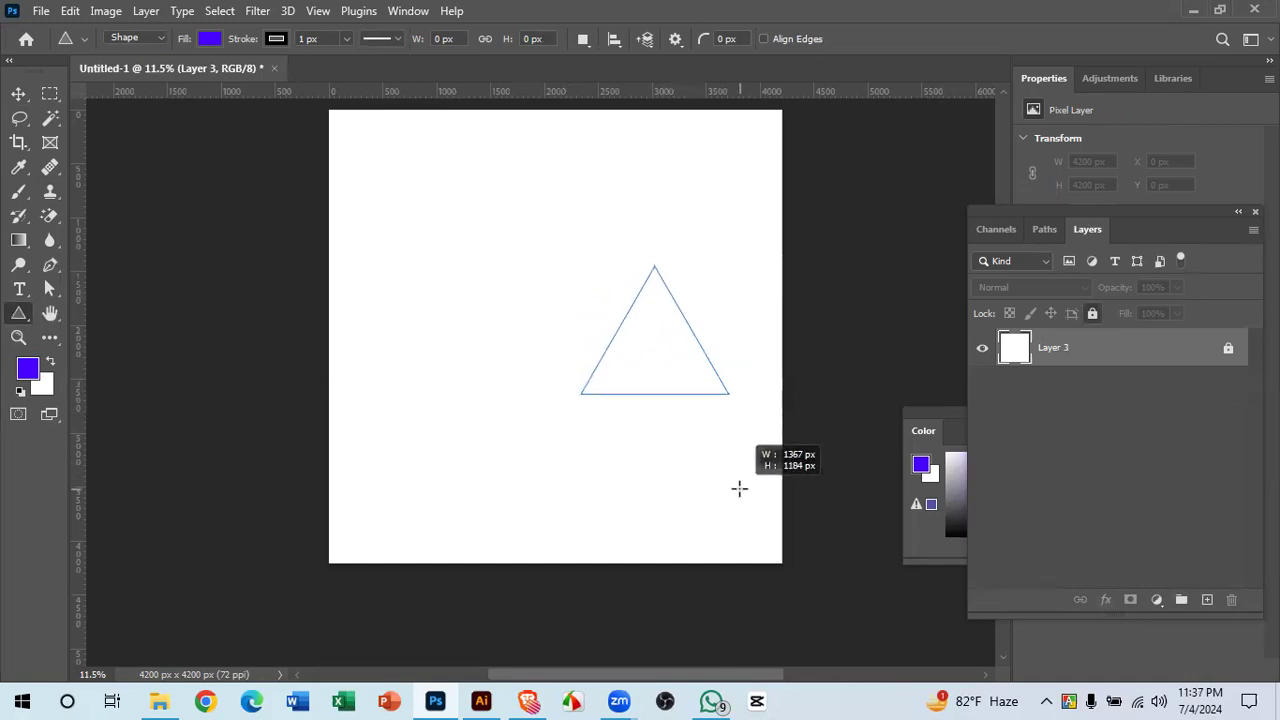
- Move the triangle toward the upper middle of the canvas and delete its layer
left_click(18, 94)
left_click_drag(651, 377, 603, 303)
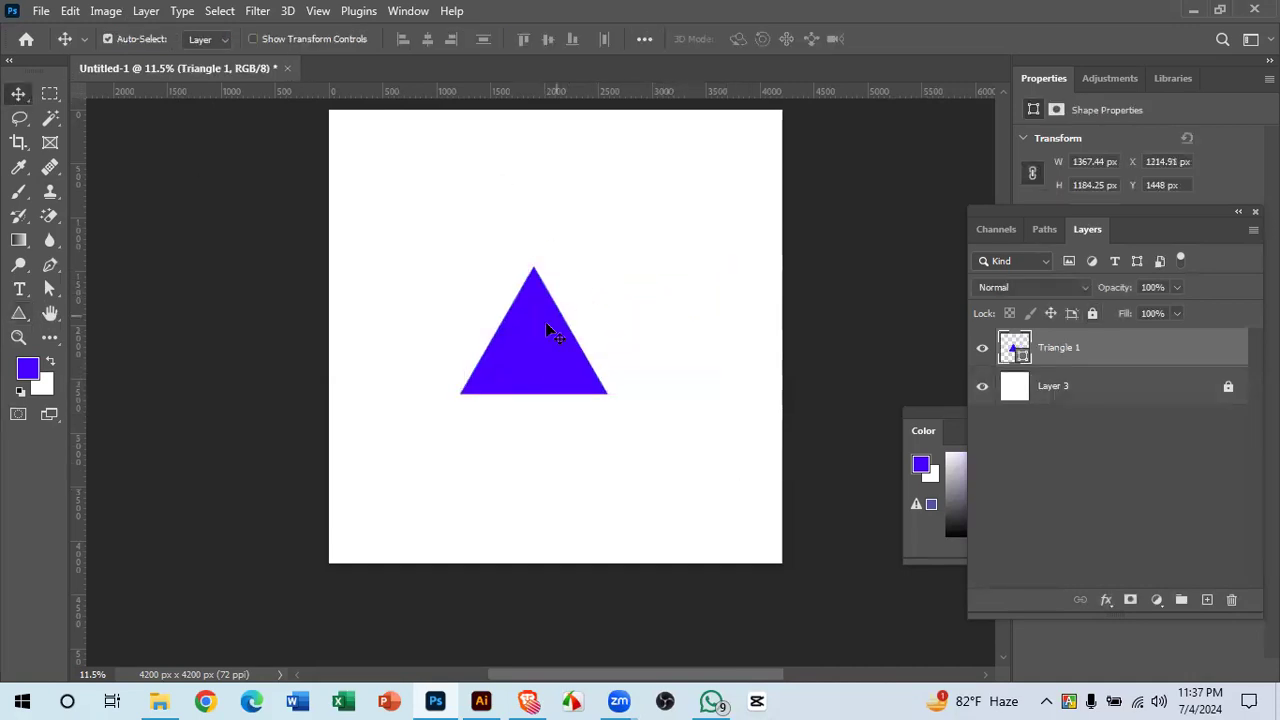
key("ctrl+t")
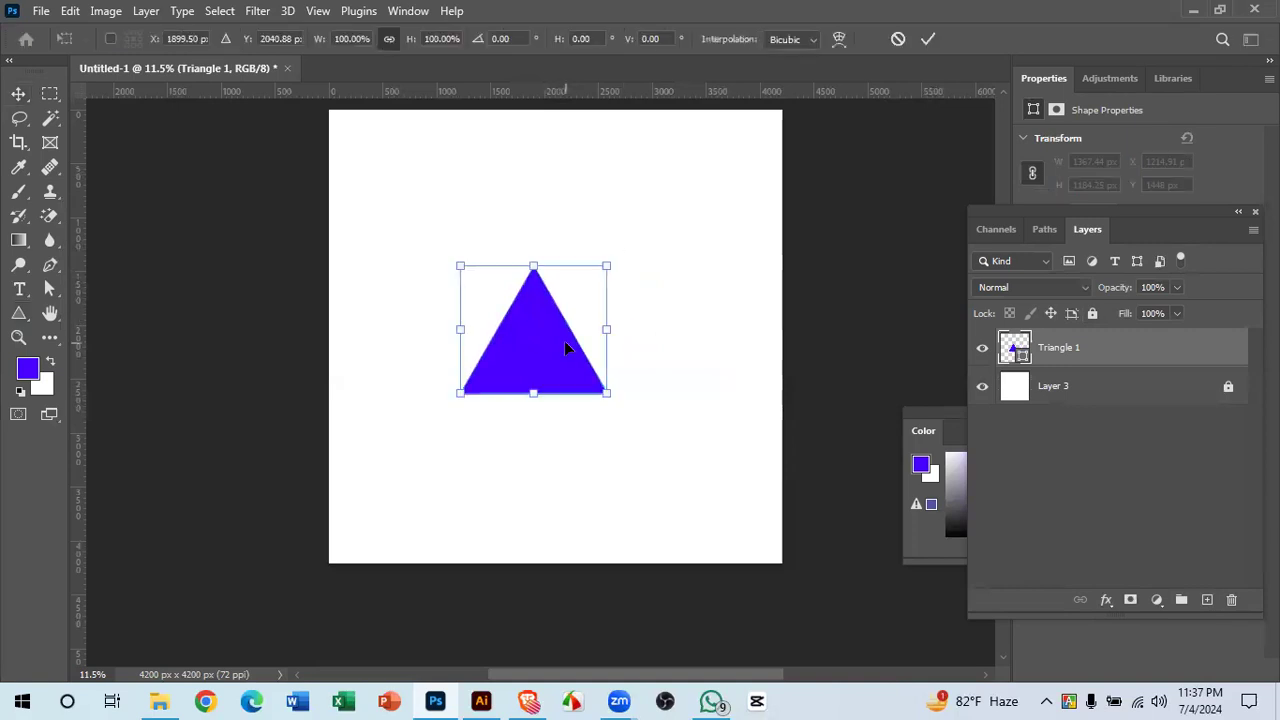
left_click_drag(566, 349, 558, 321)
left_click(930, 40)
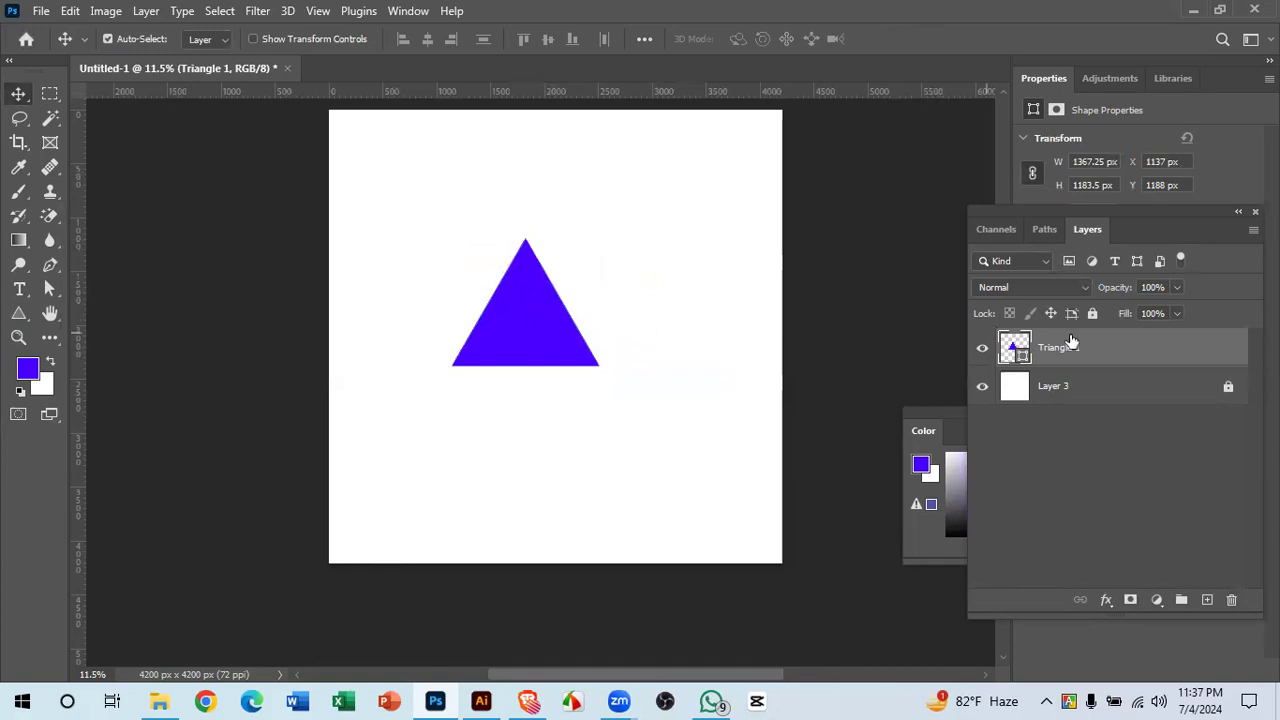
key("Delete")
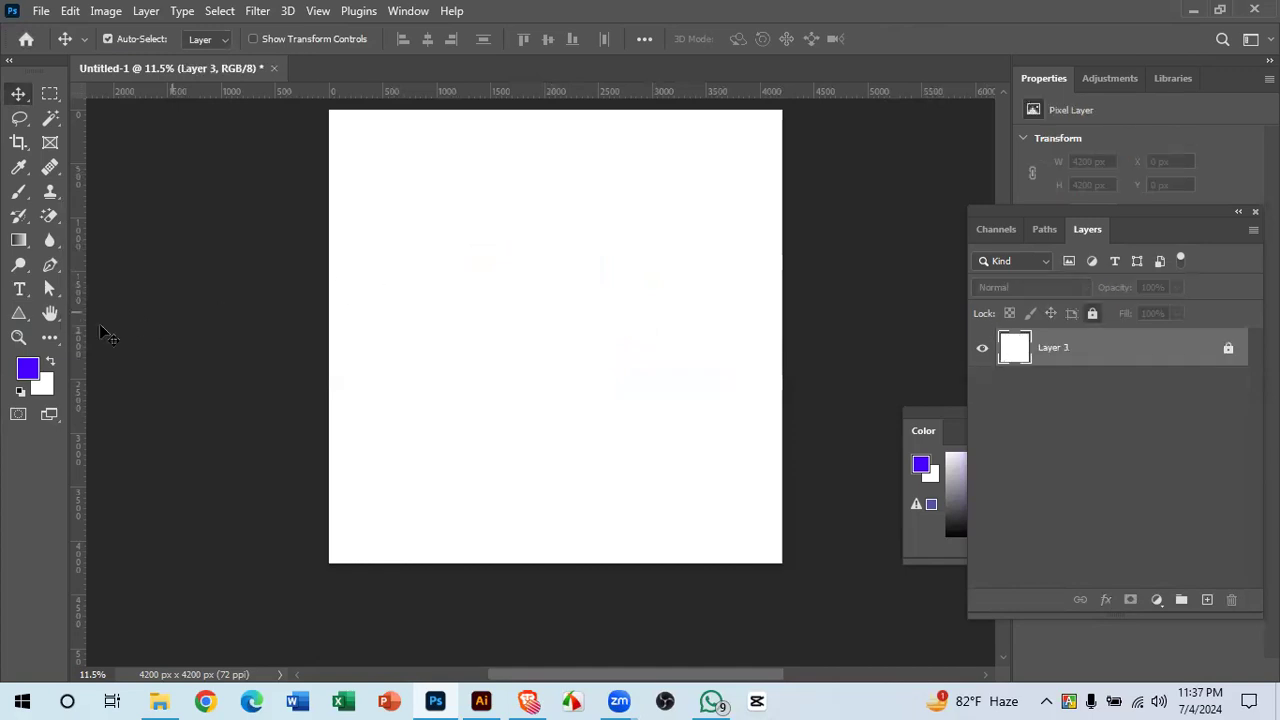
- Draw a pentagon about 1799 by 1711 px with the Polygon tool and move it to the middle of the canvas
left_click(16, 316)
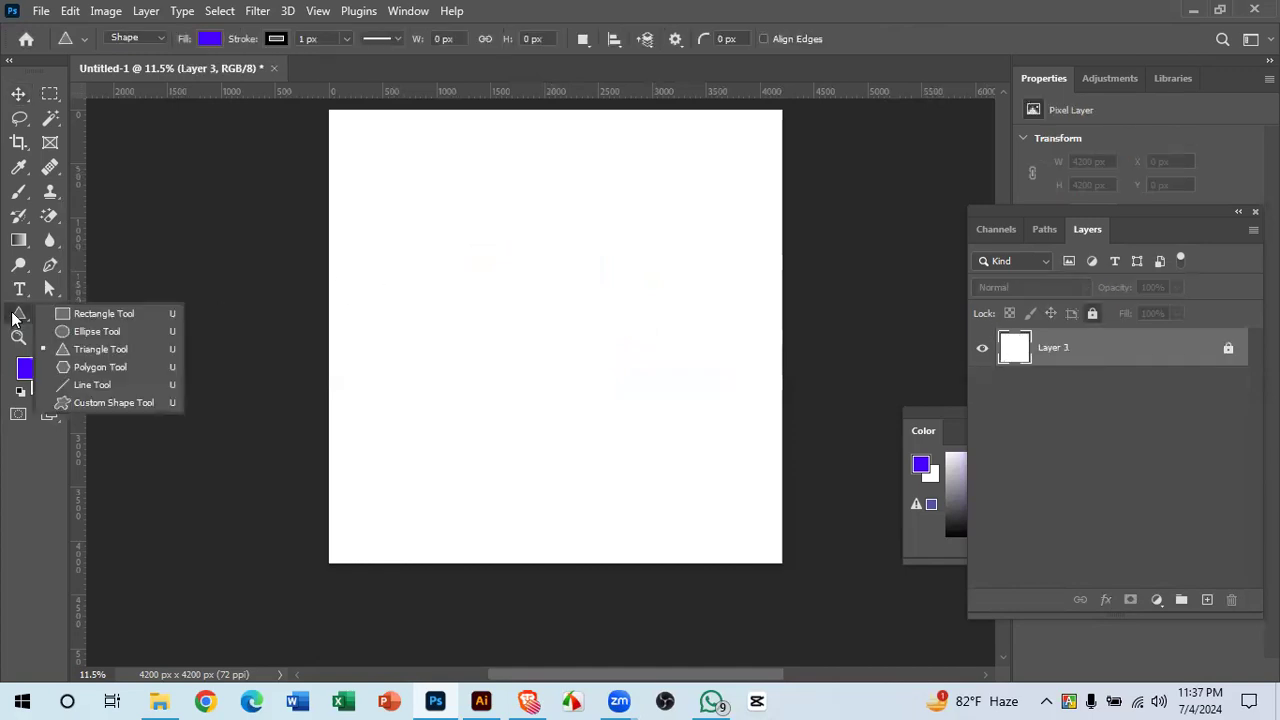
left_click(150, 365)
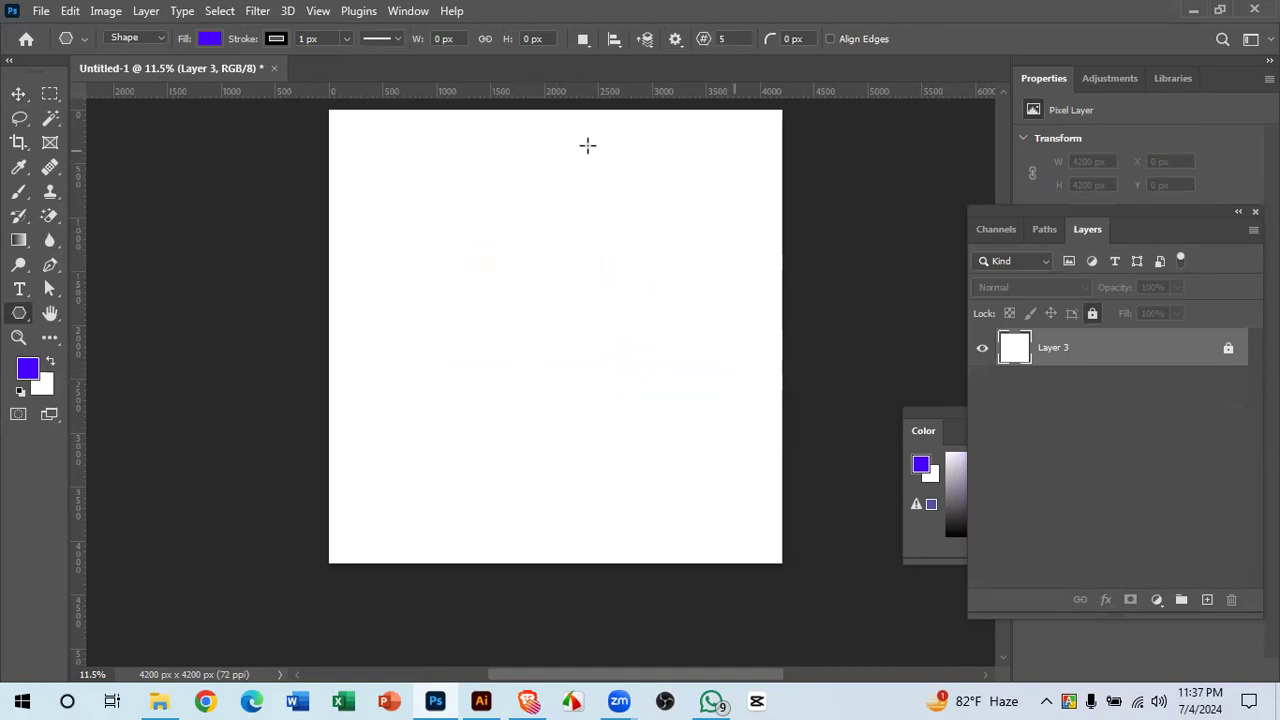
left_click_drag(534, 311, 735, 532)
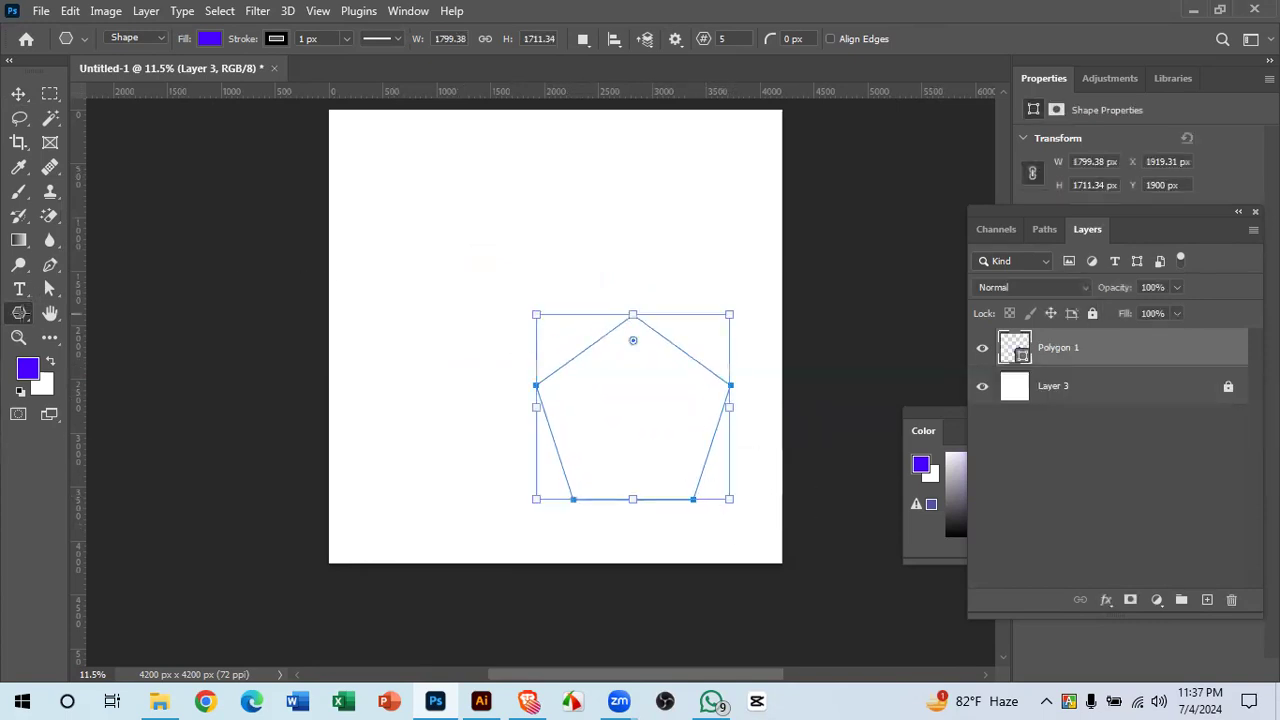
right_click(19, 313)
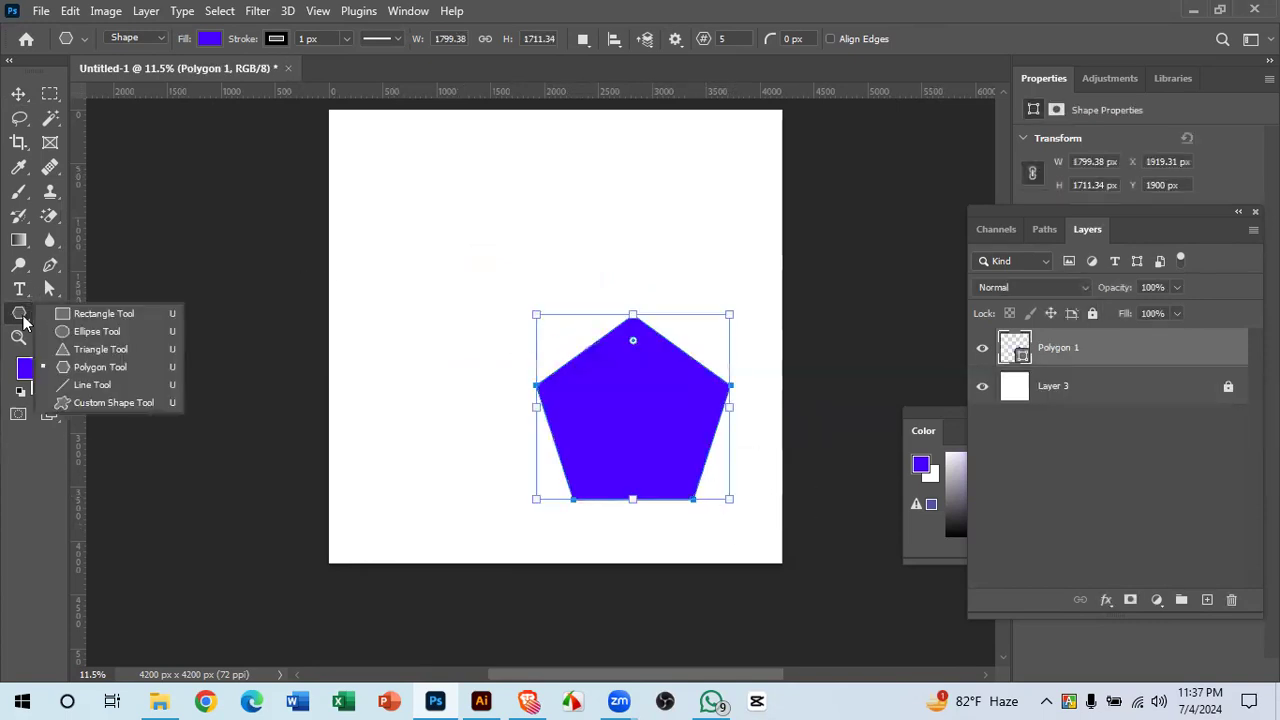
left_click(18, 93)
left_click_drag(572, 355, 514, 283)
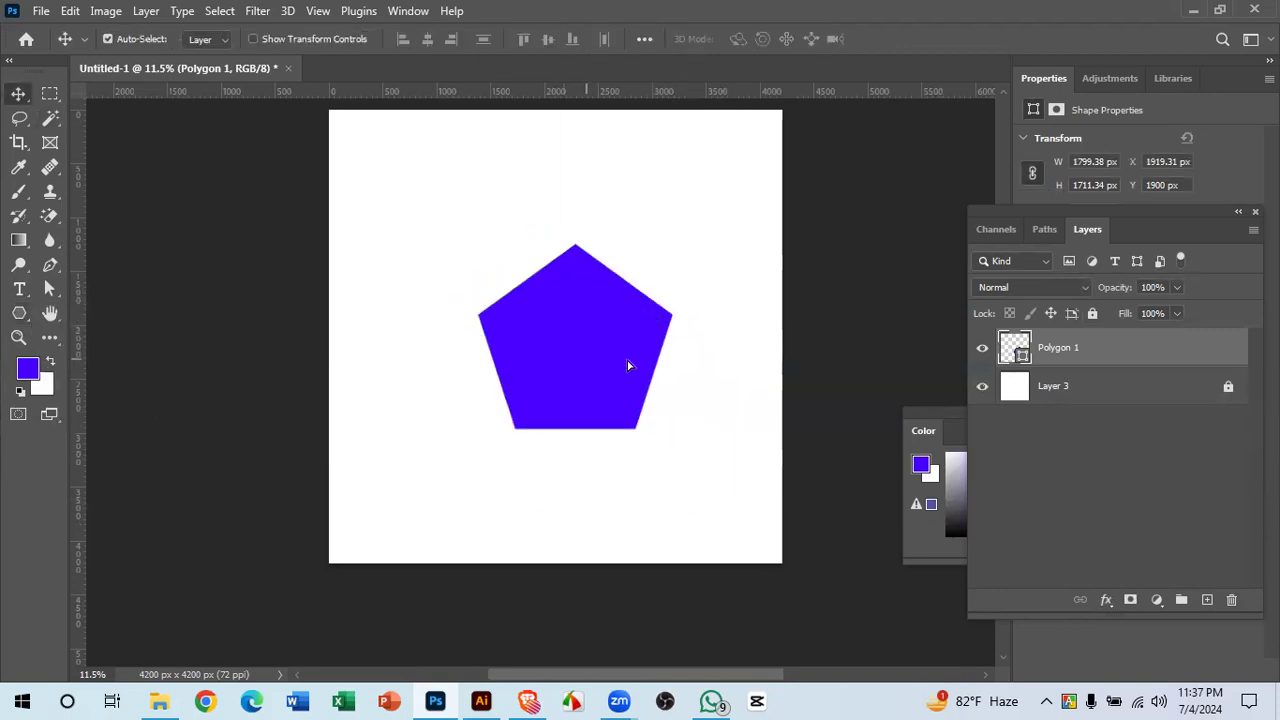
- Set the Polygon tool's number of sides to 10 and draw a decagon about 1449 by 1378 px on the canvas
left_click(38, 315)
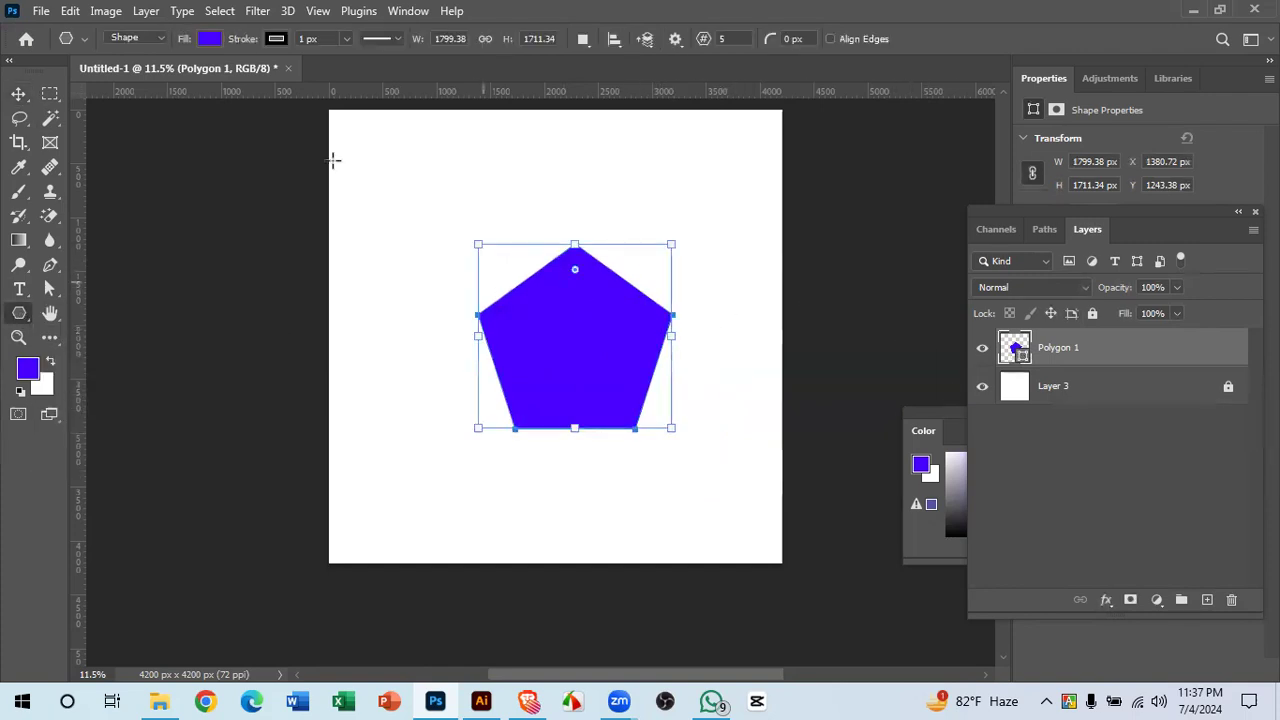
left_click(740, 37)
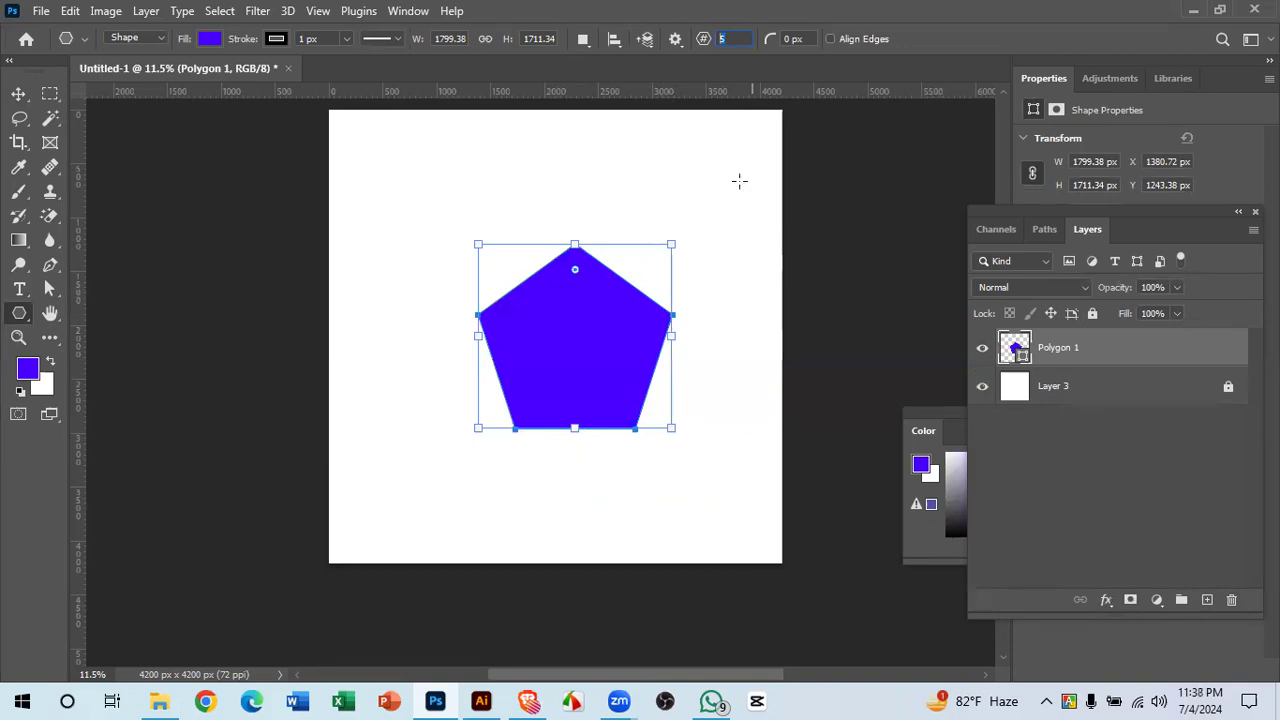
left_click(728, 40)
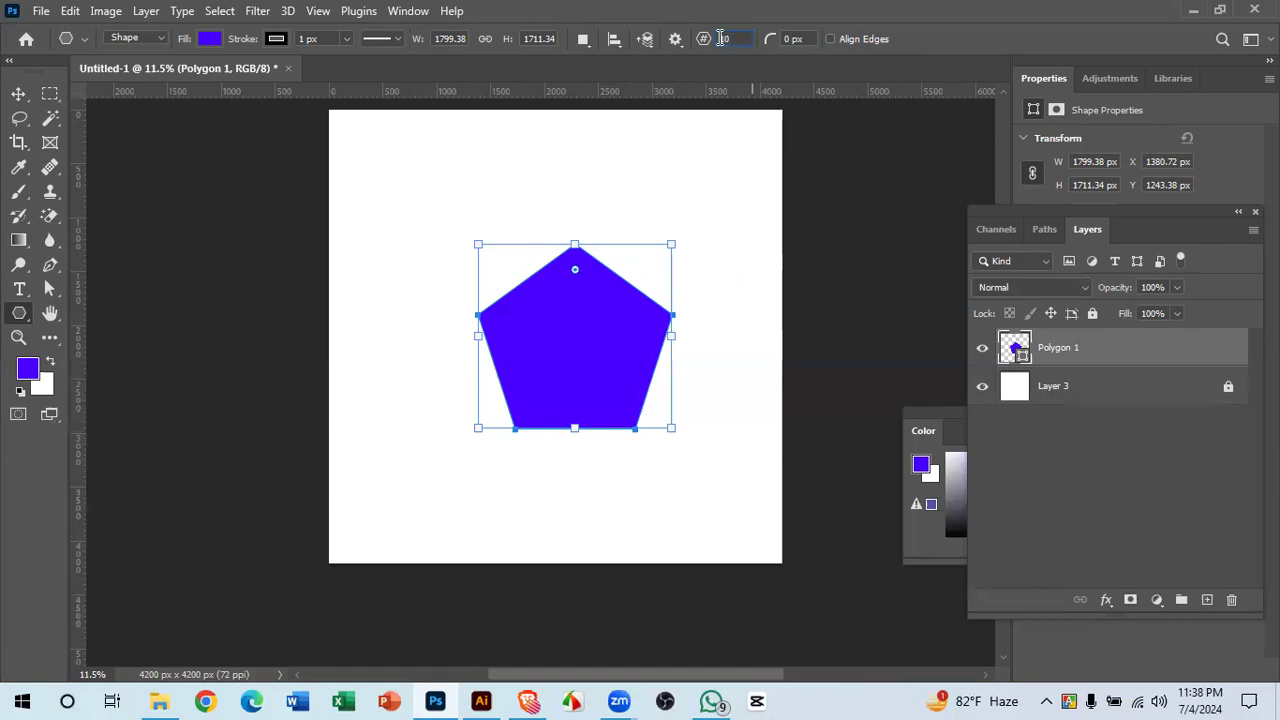
left_click_drag(393, 208, 571, 340)
- Delete the pentagon and move the decagon toward the middle of the canvas
left_click(18, 93)
left_click(596, 345)
key("Delete")
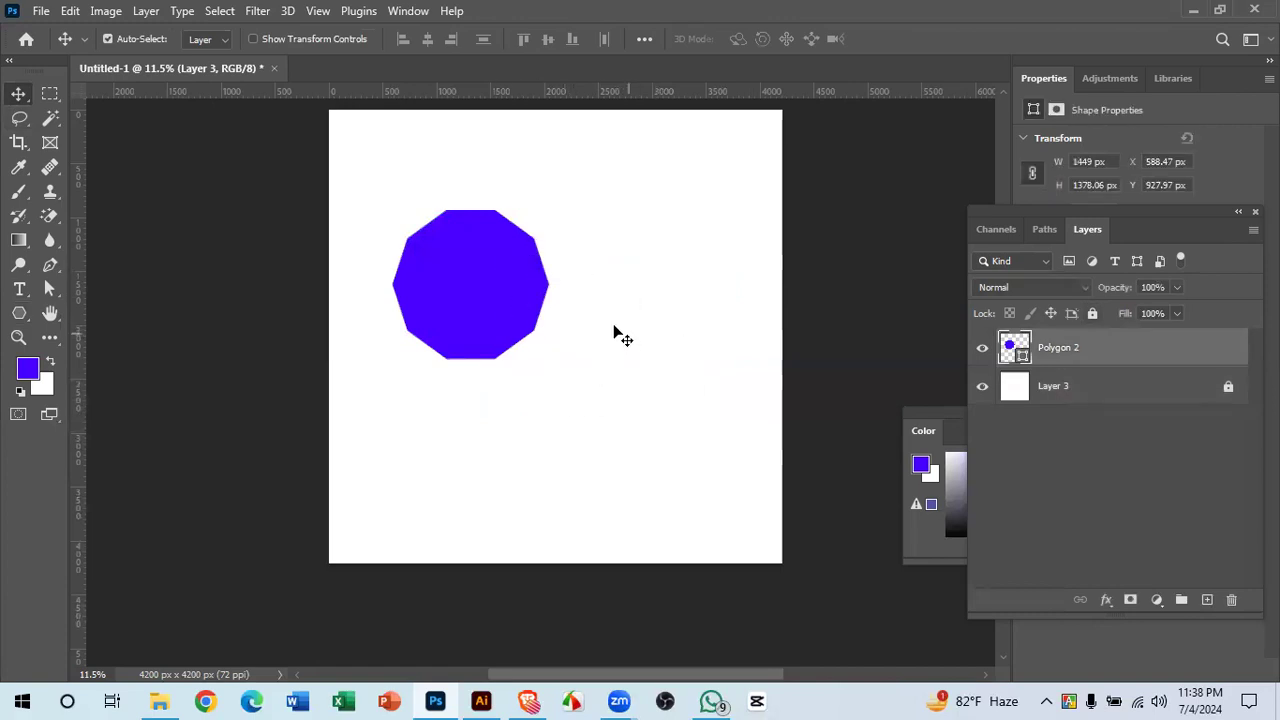
left_click_drag(503, 295, 561, 313)
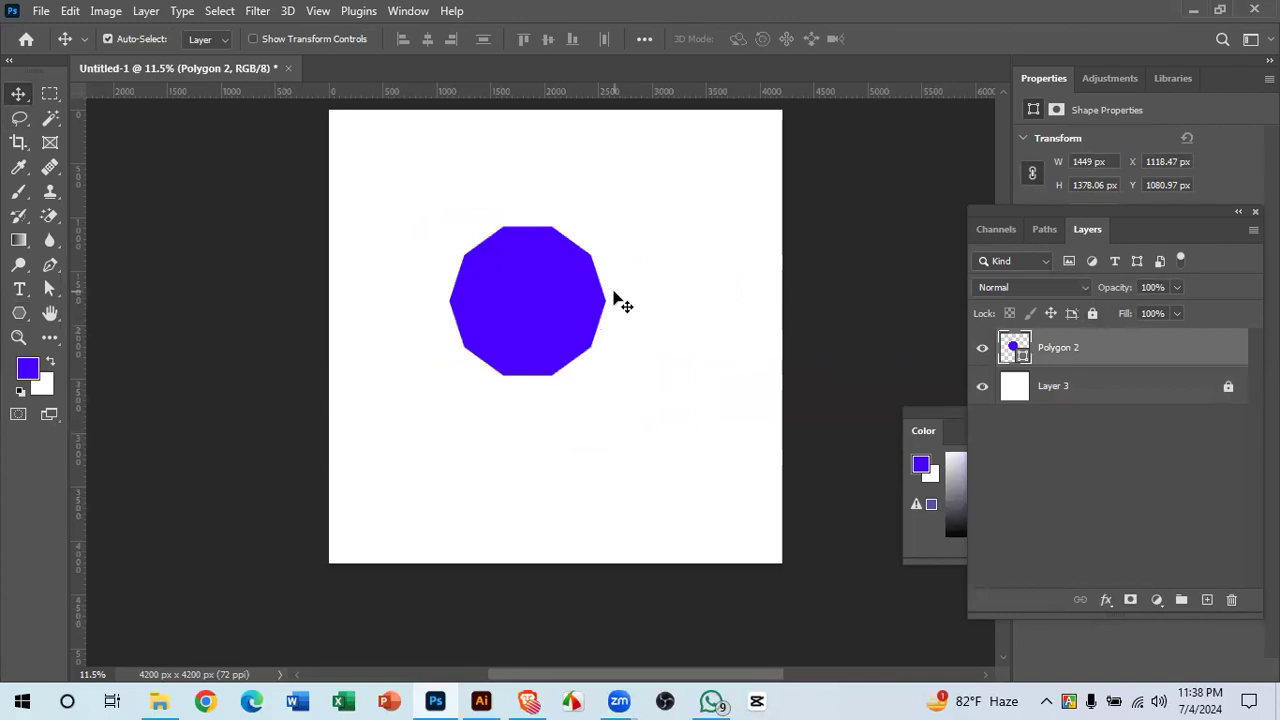
- Show the Polygon tool's path options and delete the decagon from the canvas
left_click(19, 313)
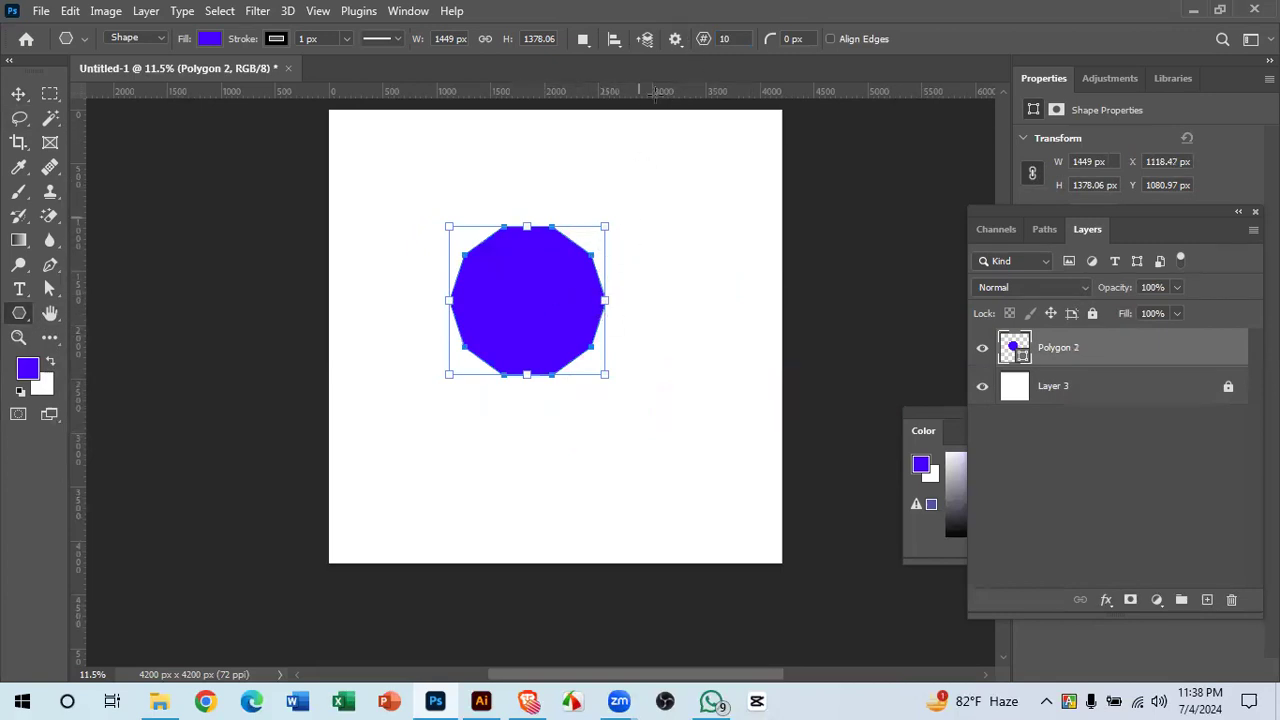
left_click(674, 39)
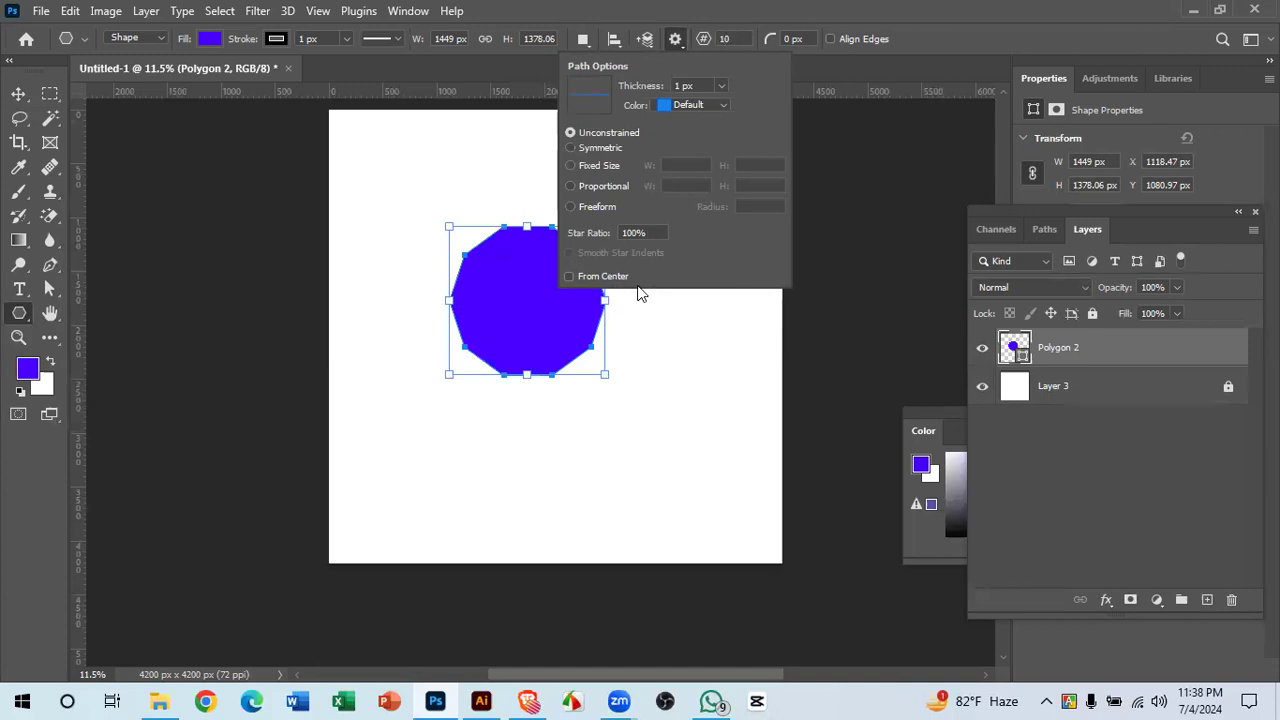
left_click(21, 92)
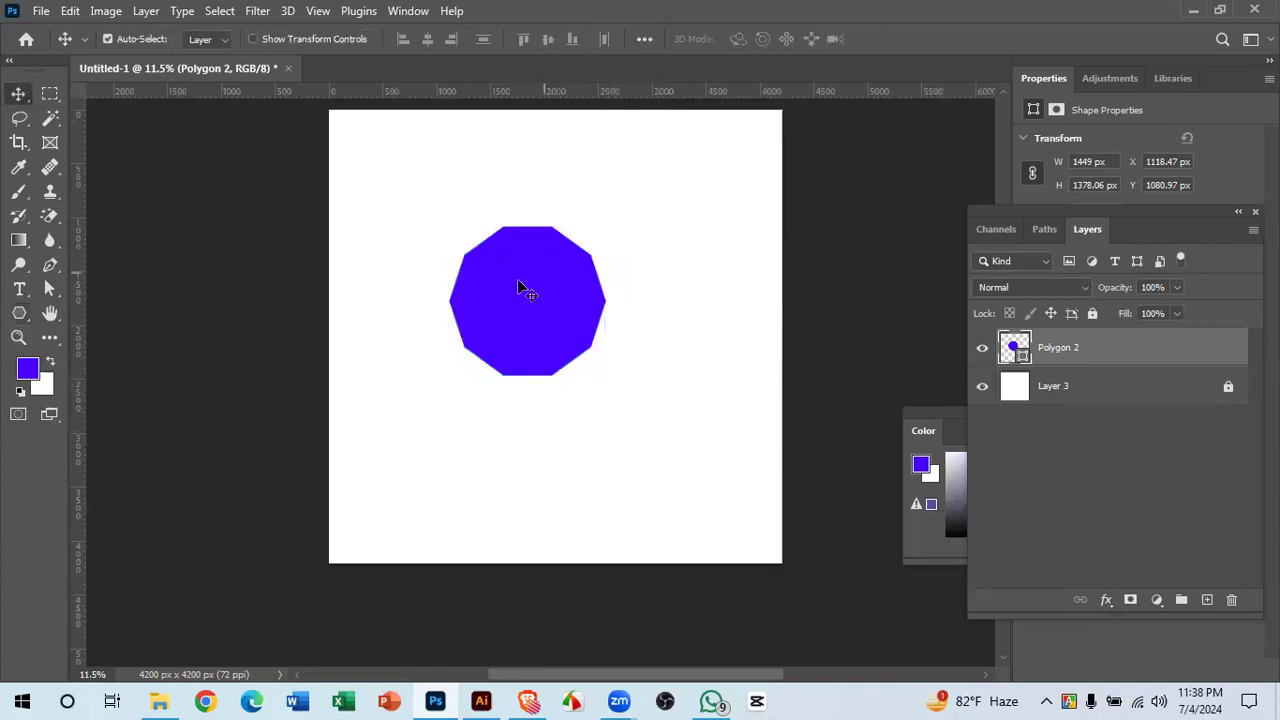
left_click_drag(518, 285, 531, 253)
key("Delete")
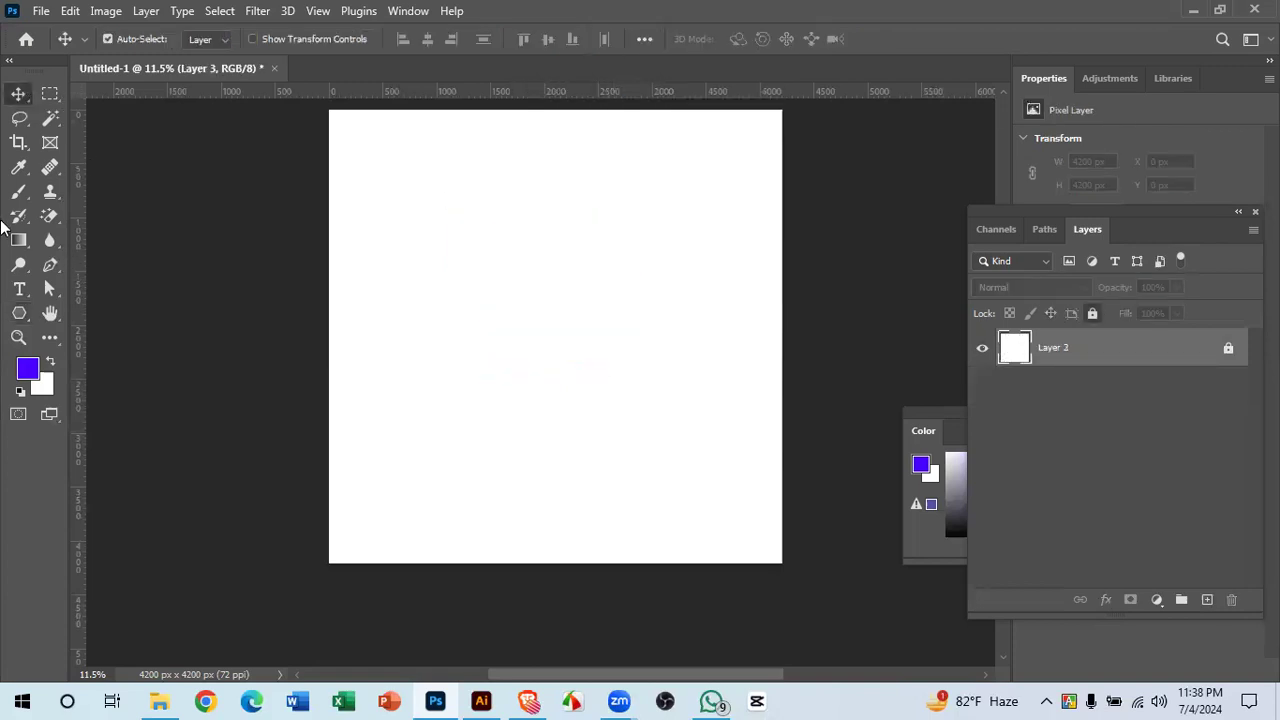
- Draw a horizontal line about 3836 px long across the canvas with the Line tool at 1 px weight
left_click(18, 315)
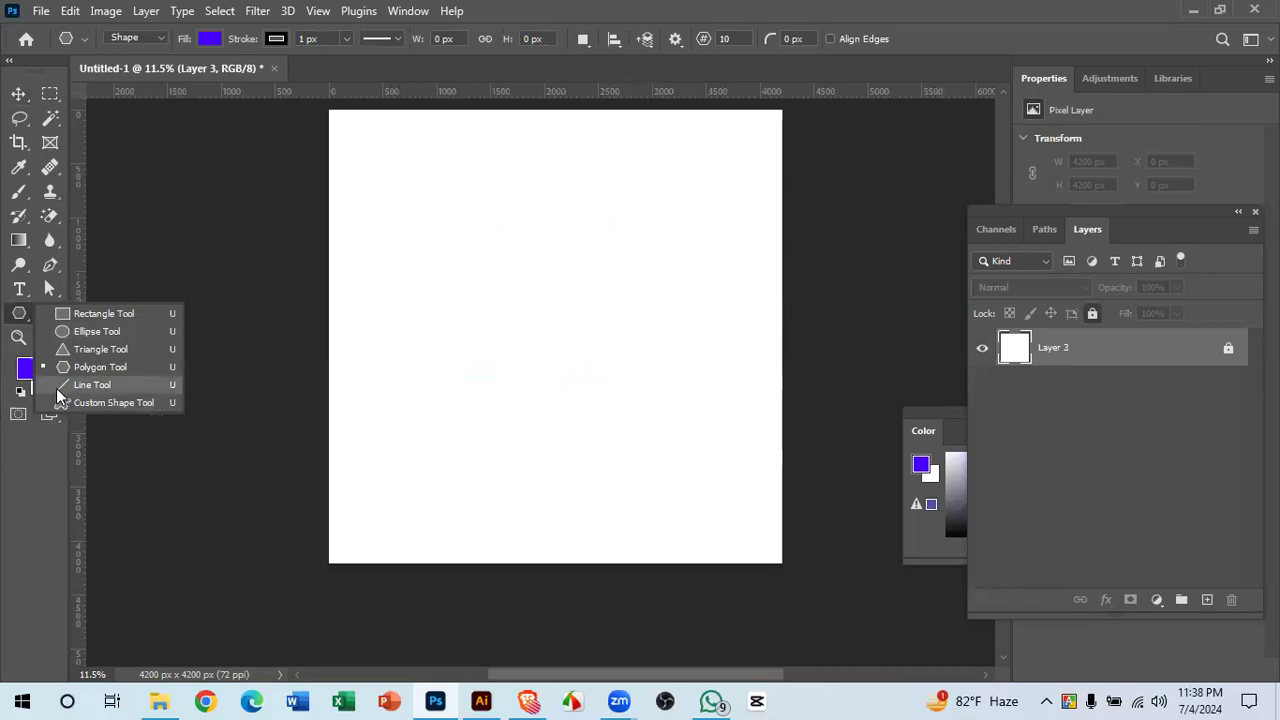
left_click(80, 367)
key("shift+u")
left_click_drag(380, 351, 793, 351)
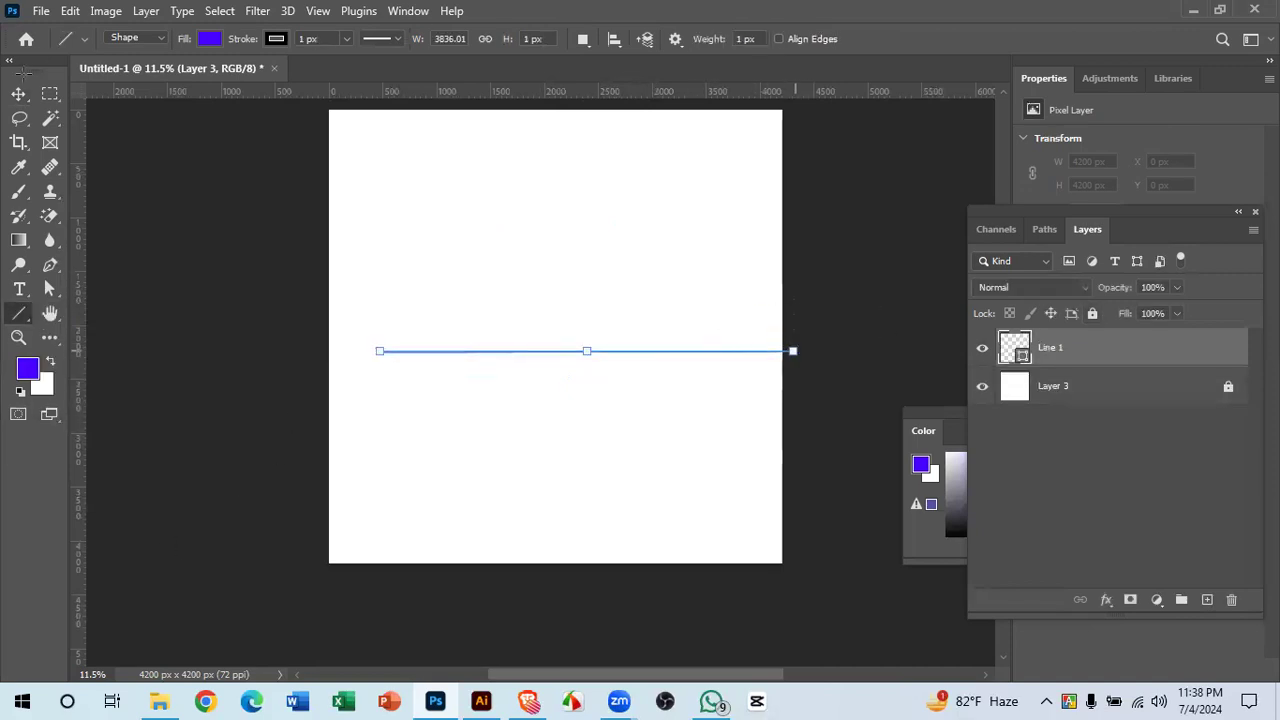
- Examine the line up close, accept 4800ff as its fill color and delete its layer
left_click(19, 95)
left_click(638, 357)
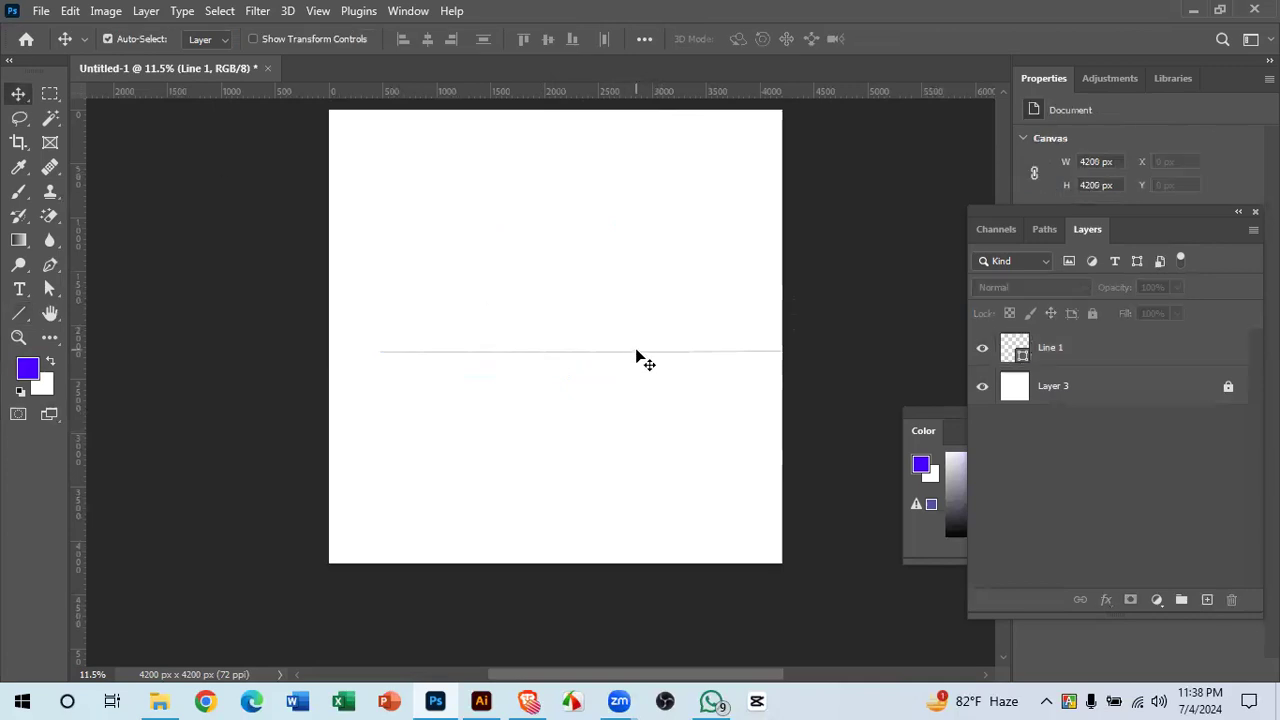
key("ctrl+space")
left_click_drag(591, 361, 886, 341)
left_click(1020, 355)
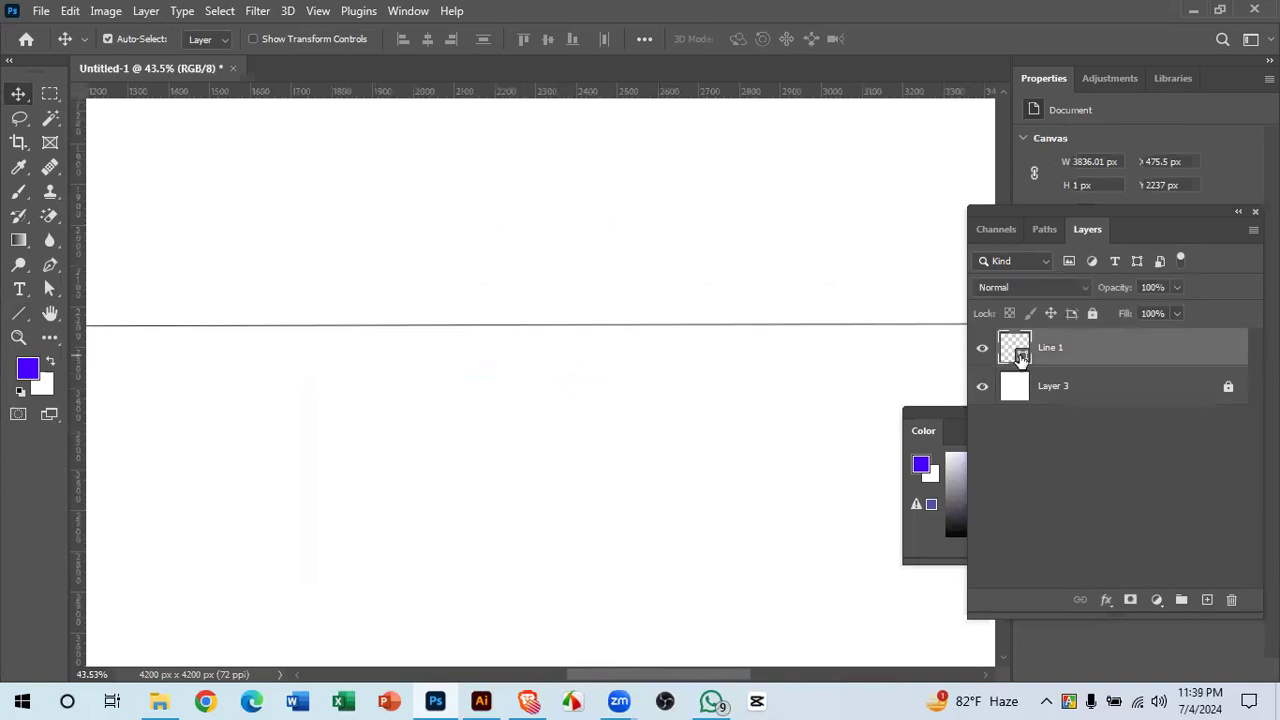
double_click(1020, 355)
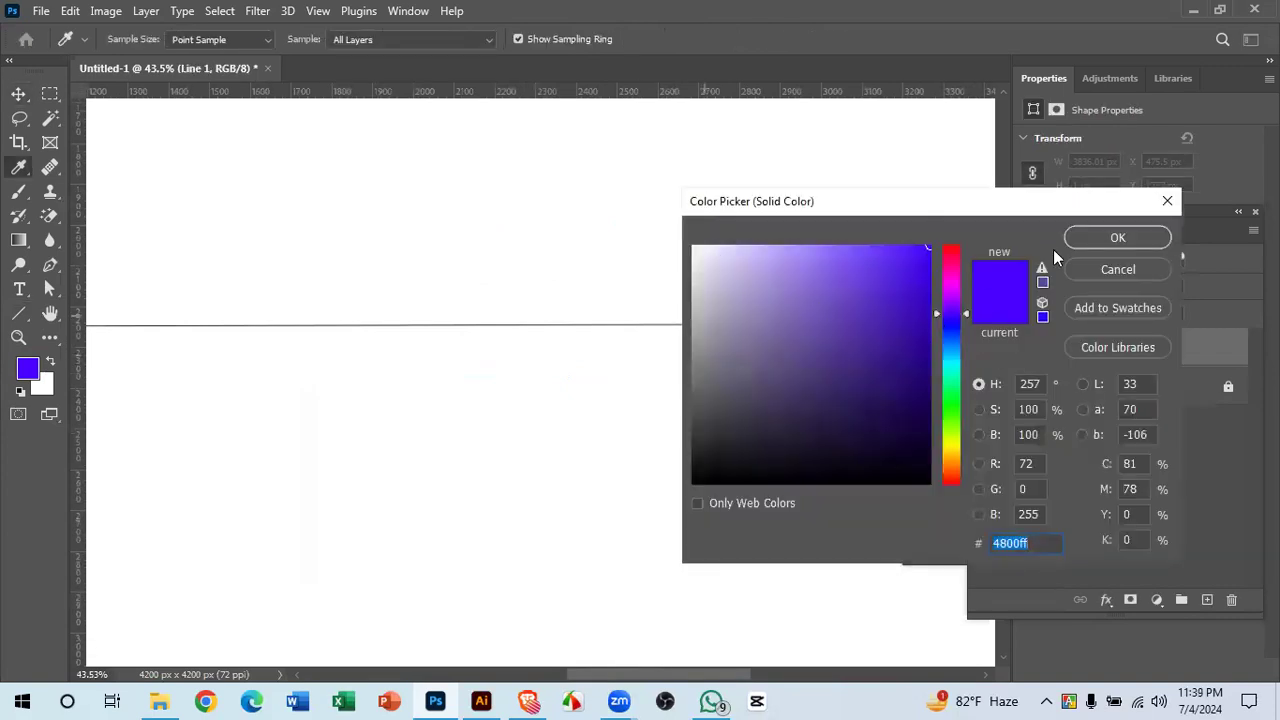
left_click(1110, 238)
scroll(651, 294, "down", 5)
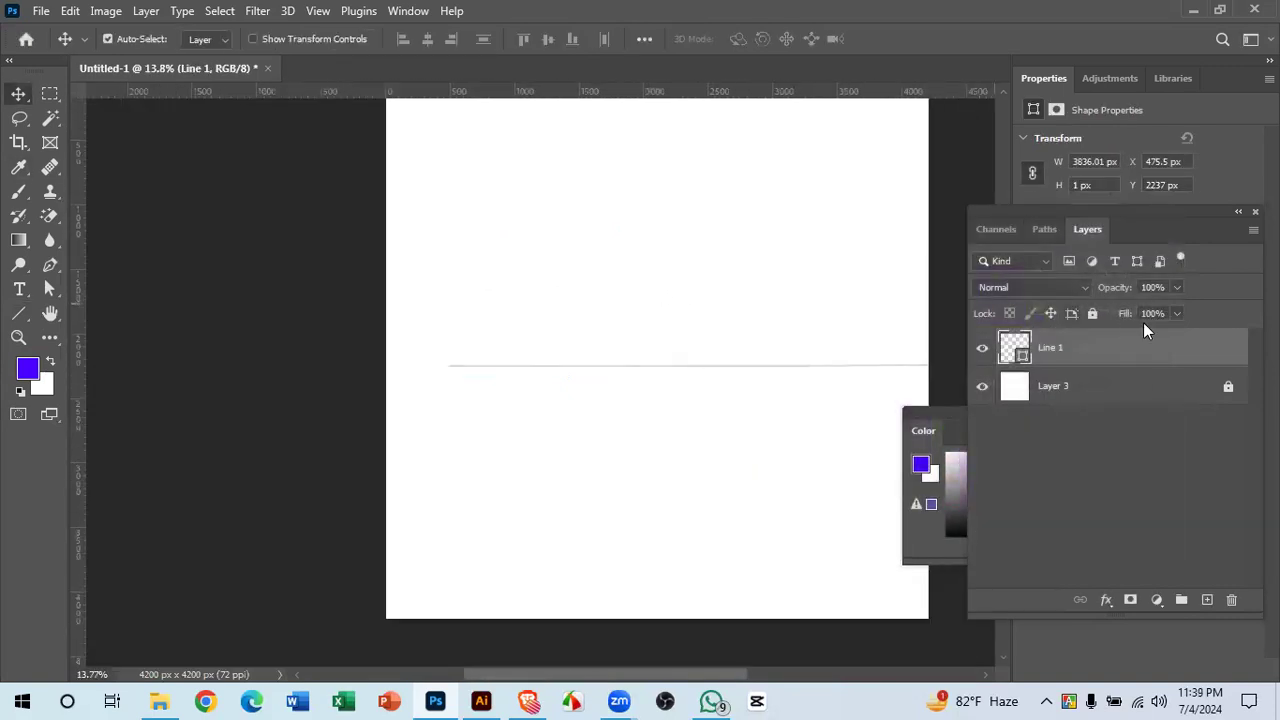
key("Delete")
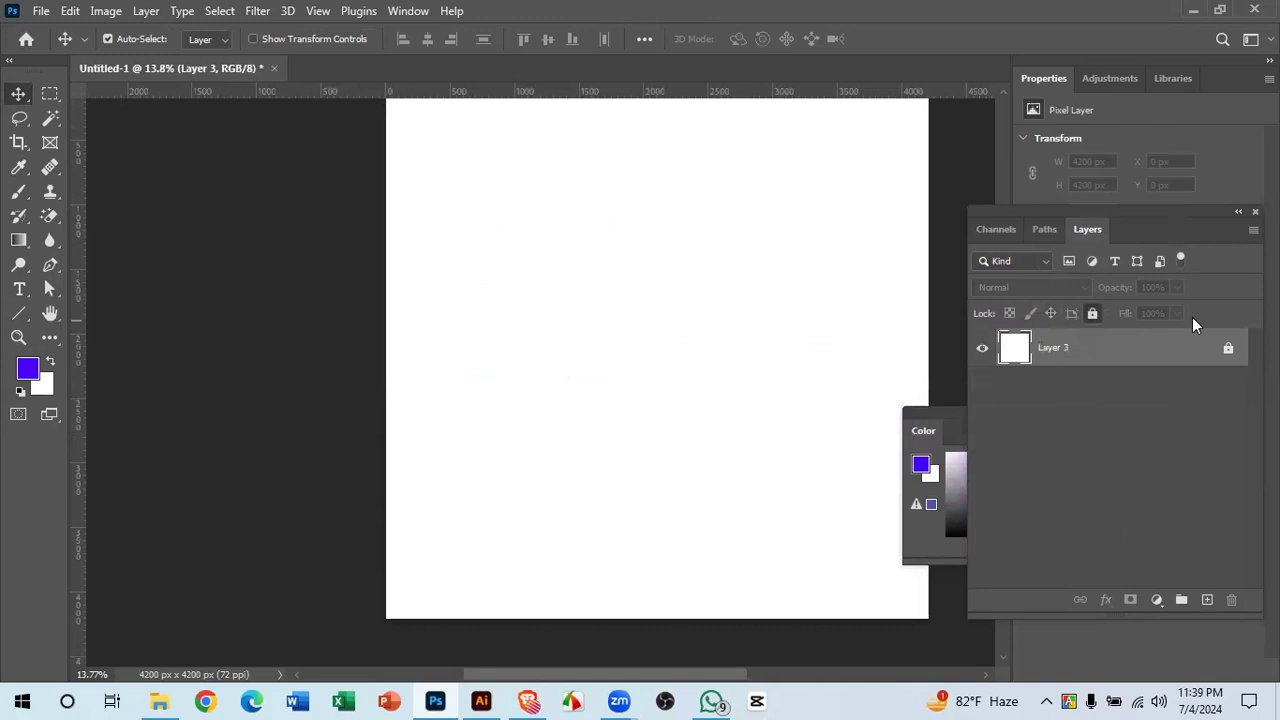
- Activate the Custom Shape tool and enlarge its shape picker to show all shape groups
left_click(22, 316)
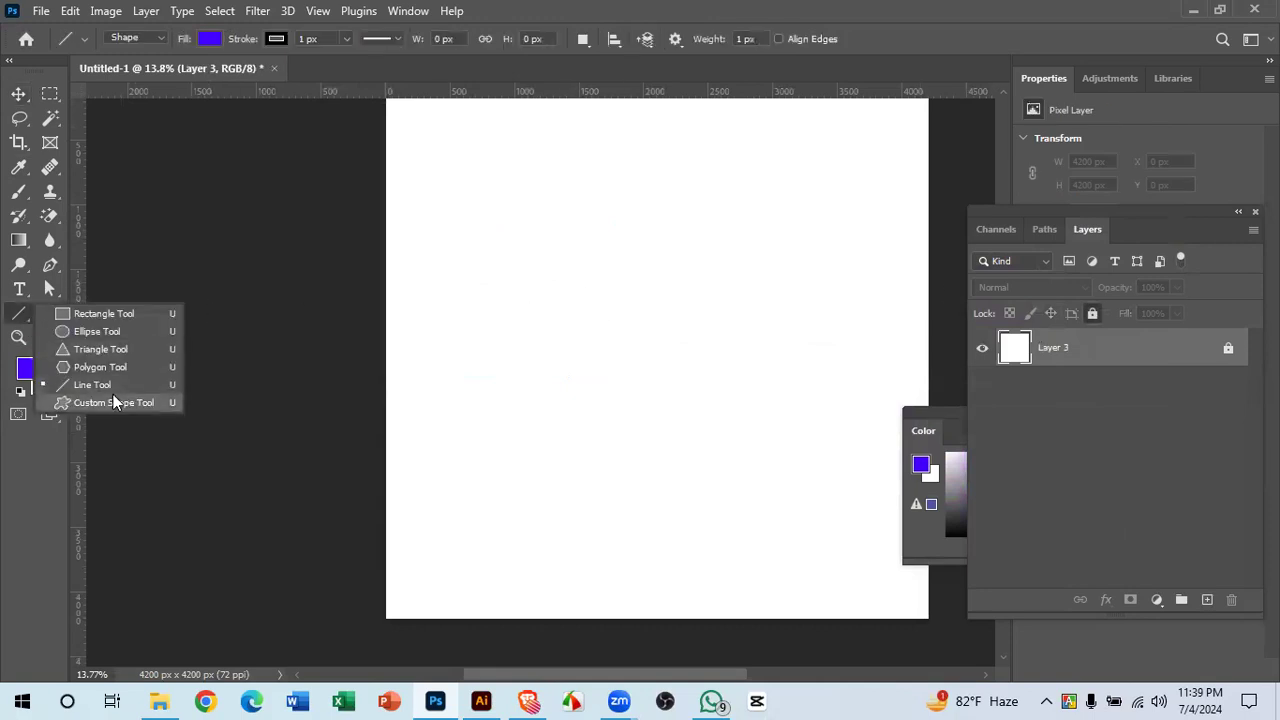
left_click(113, 397)
left_click_drag(711, 430, 533, 331)
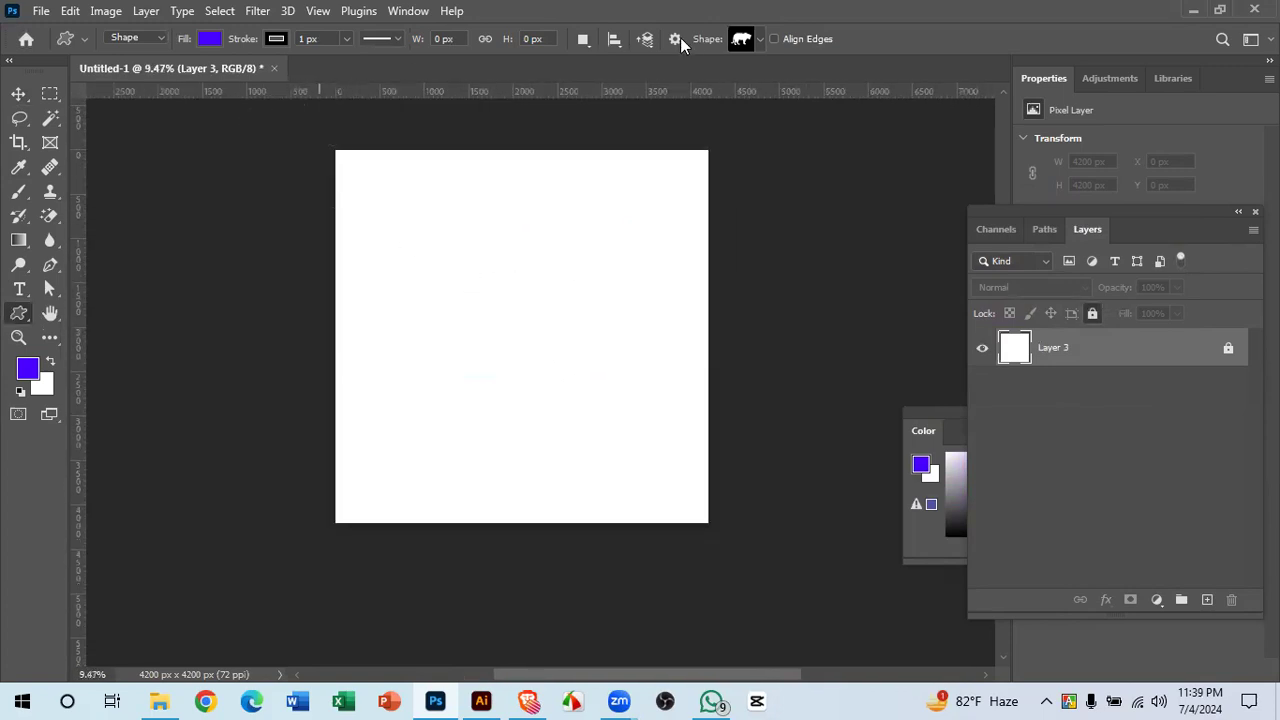
left_click(163, 37)
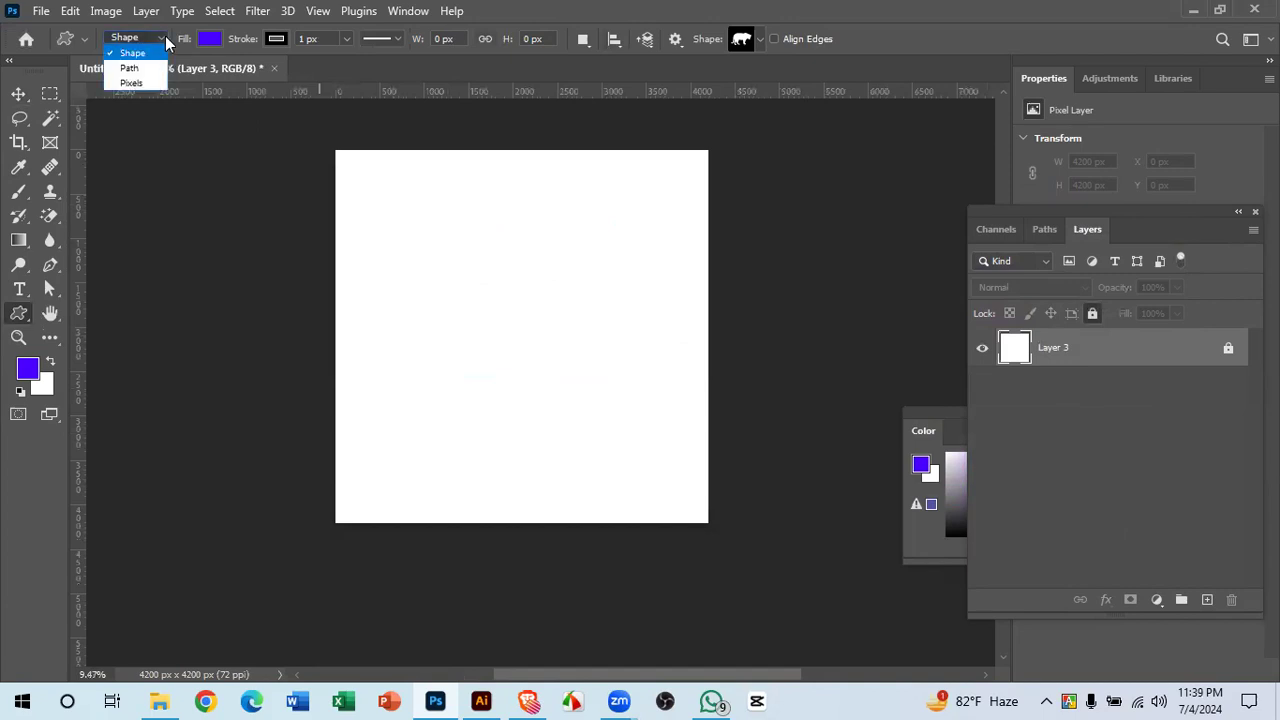
left_click(84, 42)
left_click(84, 42)
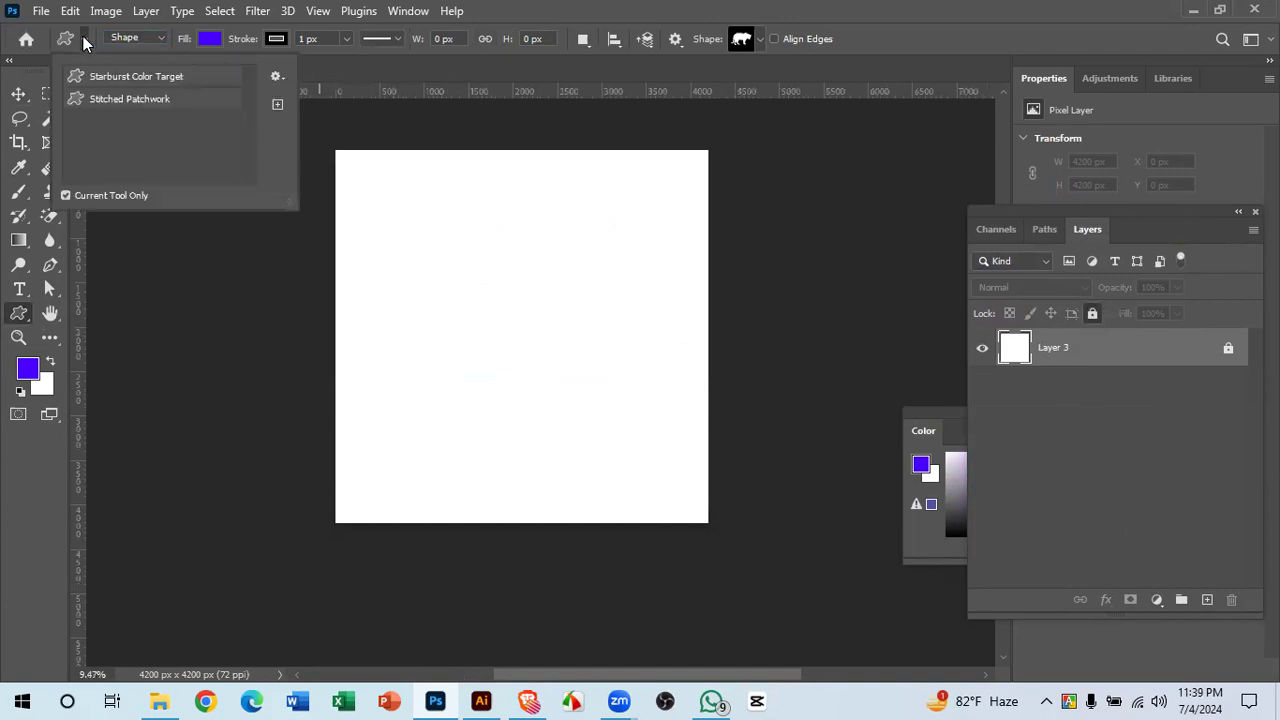
left_click(760, 40)
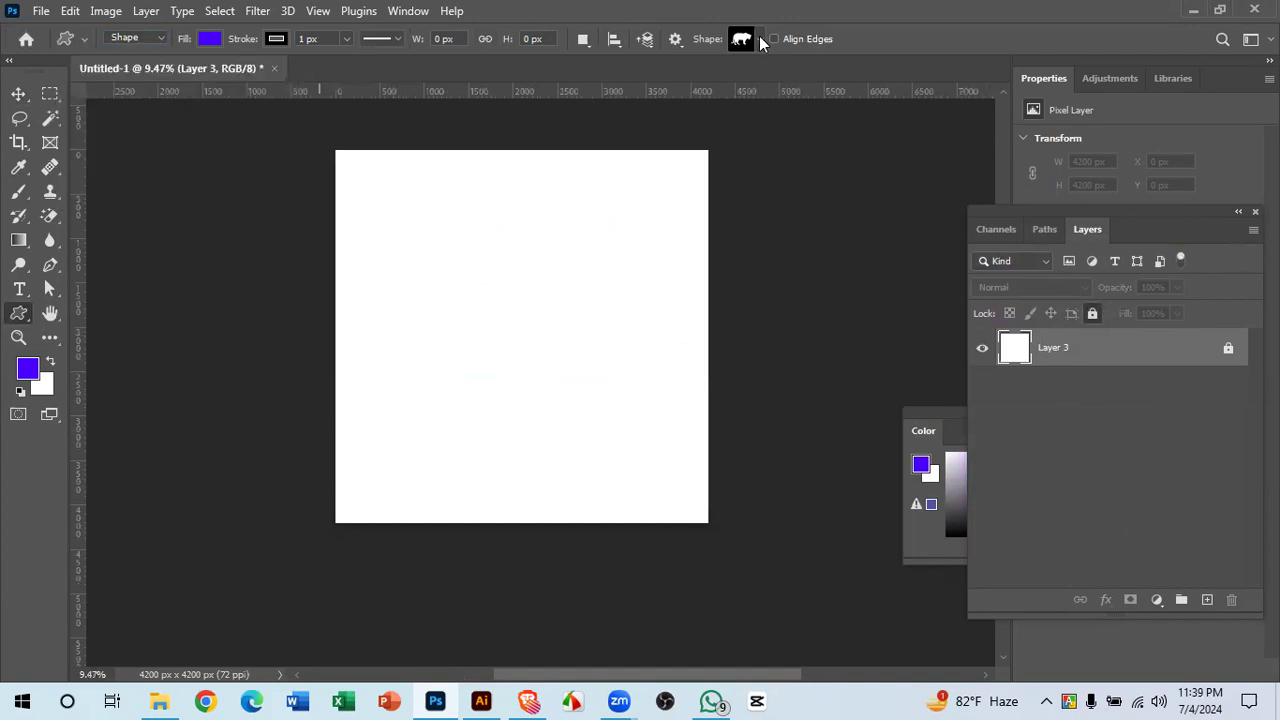
left_click(760, 40)
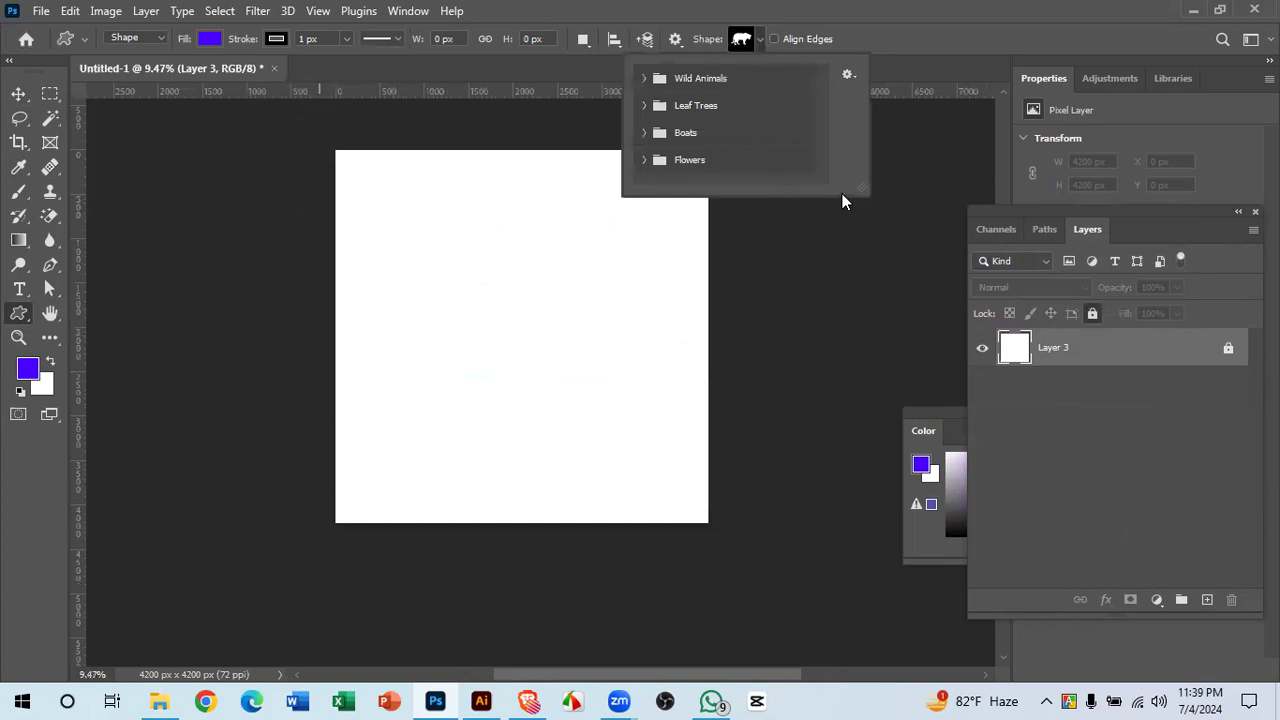
left_click_drag(858, 190, 933, 309)
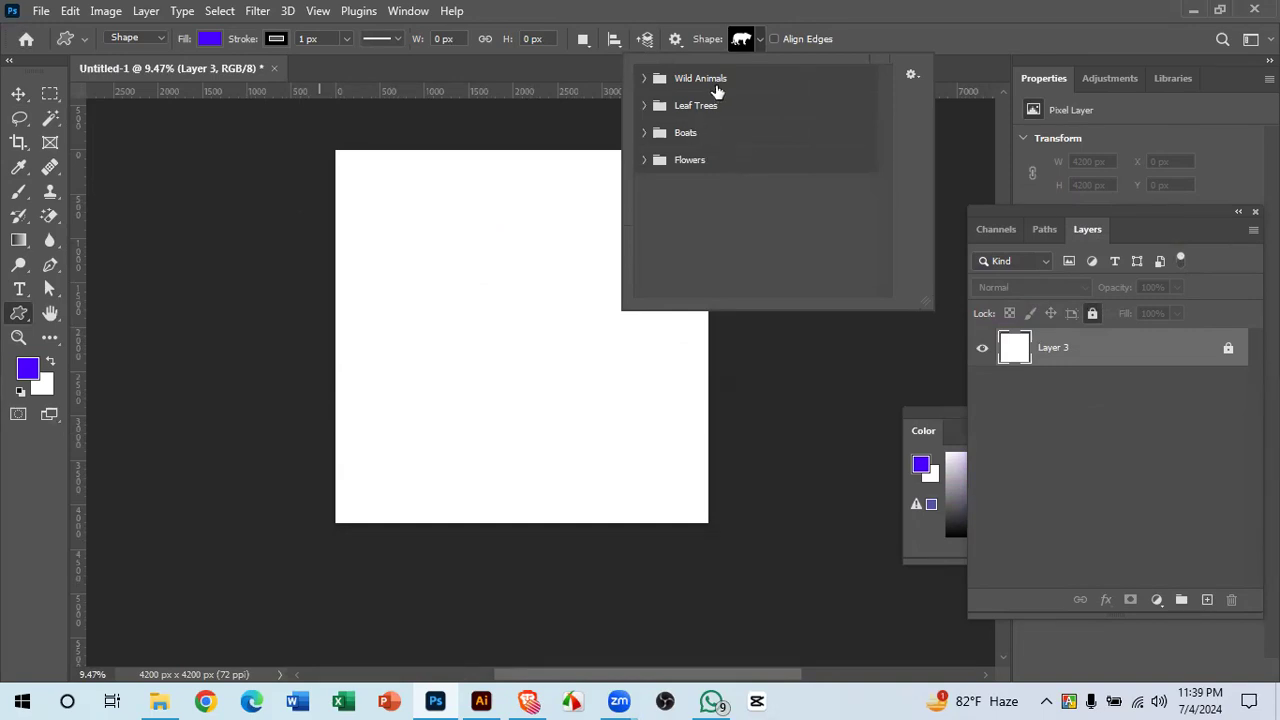
- Draw the elephant from the Wild Animals shapes about 1997 by 1498 px in the middle of the canvas
left_click(646, 78)
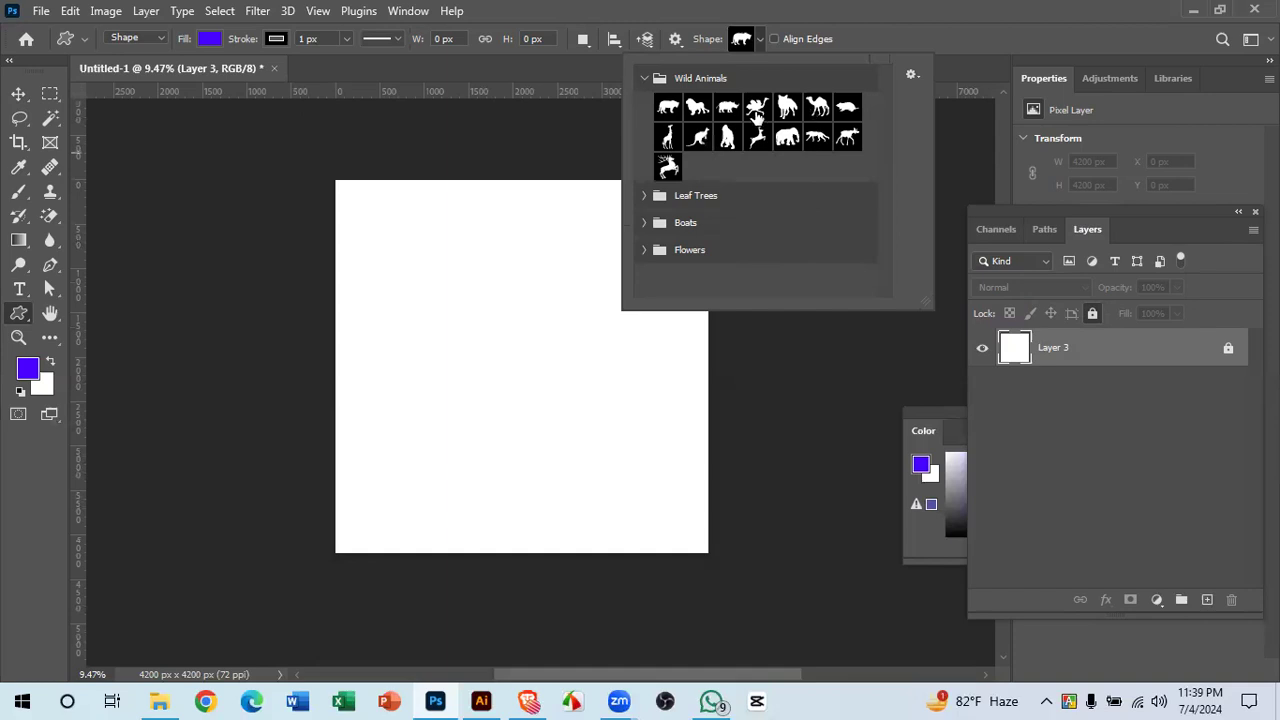
left_click(787, 137)
left_click_drag(430, 267, 606, 466)
left_click_drag(603, 375, 603, 375)
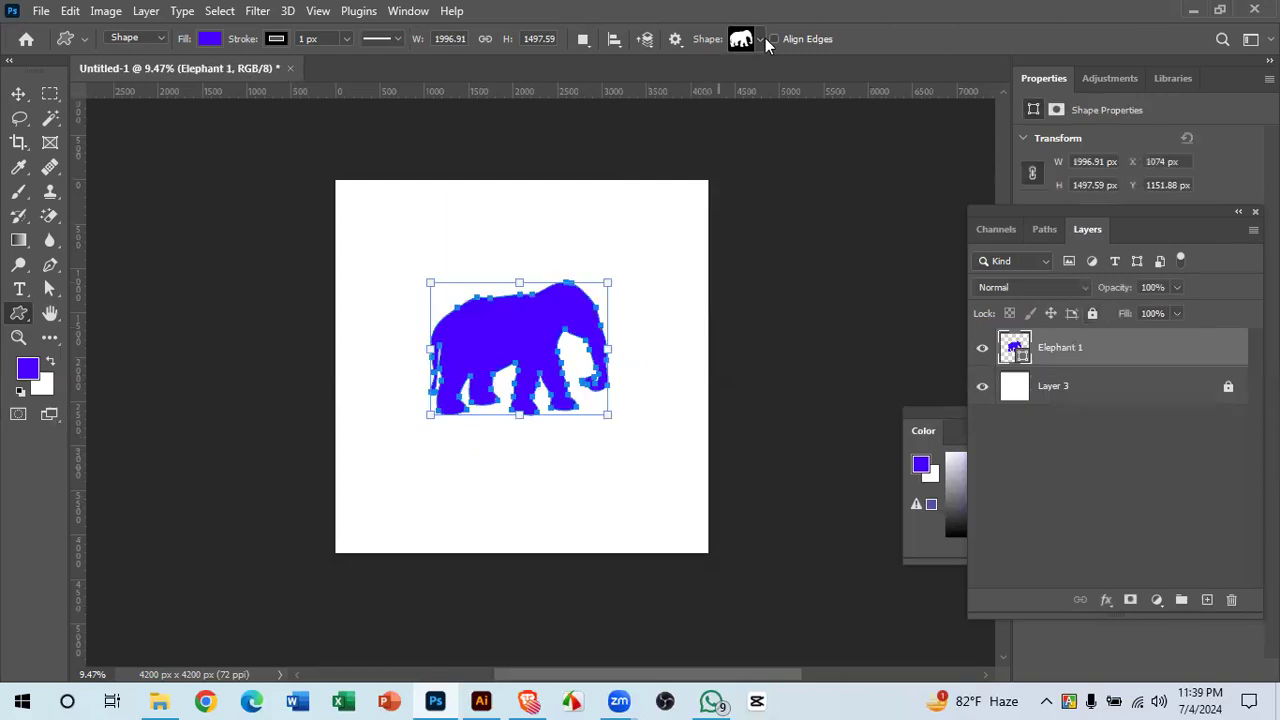
- Draw the palm from the Leaf Trees shapes about 1048 by 1687 px over the elephant's rear end
left_click(758, 41)
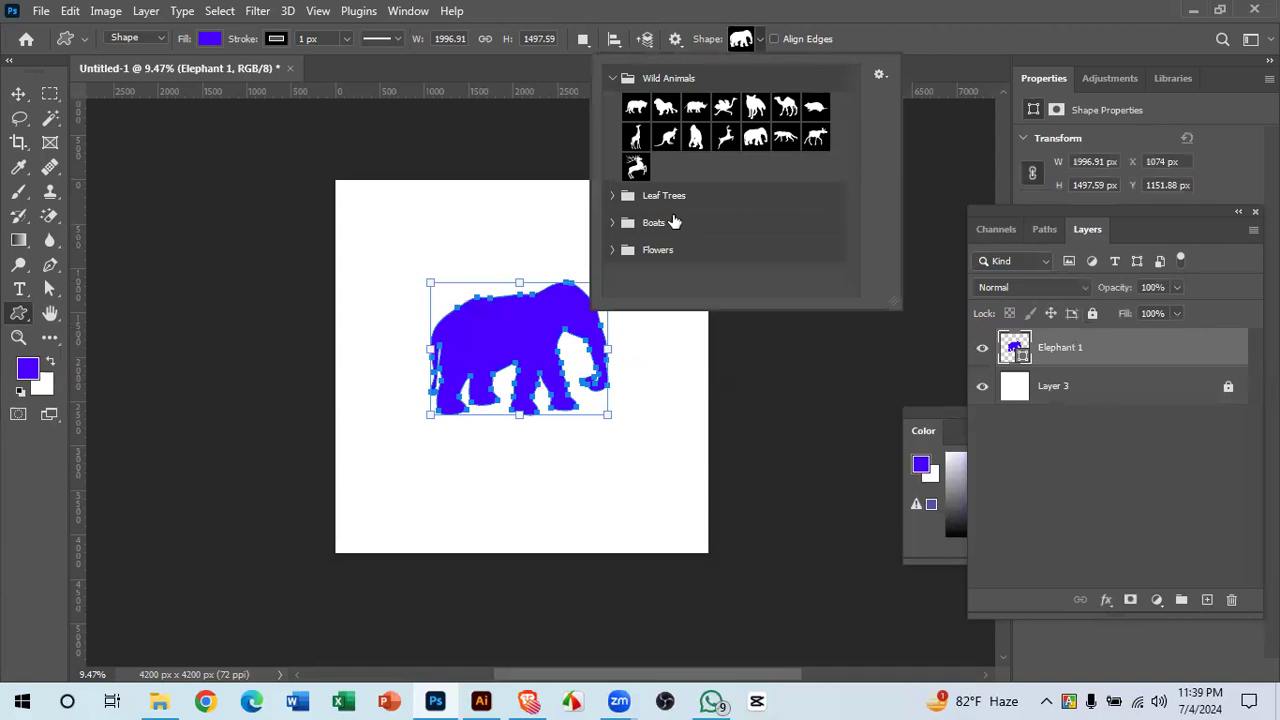
left_click(622, 196)
left_click(612, 198)
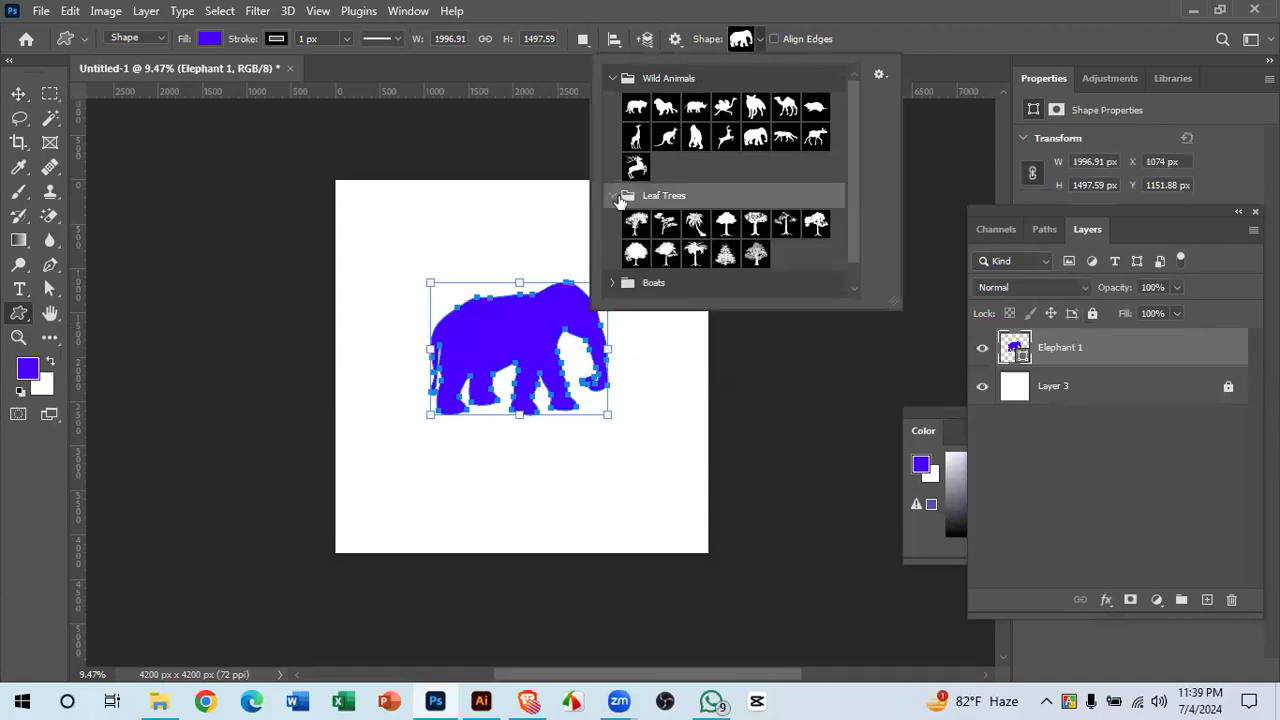
scroll(697, 231, "down", 1)
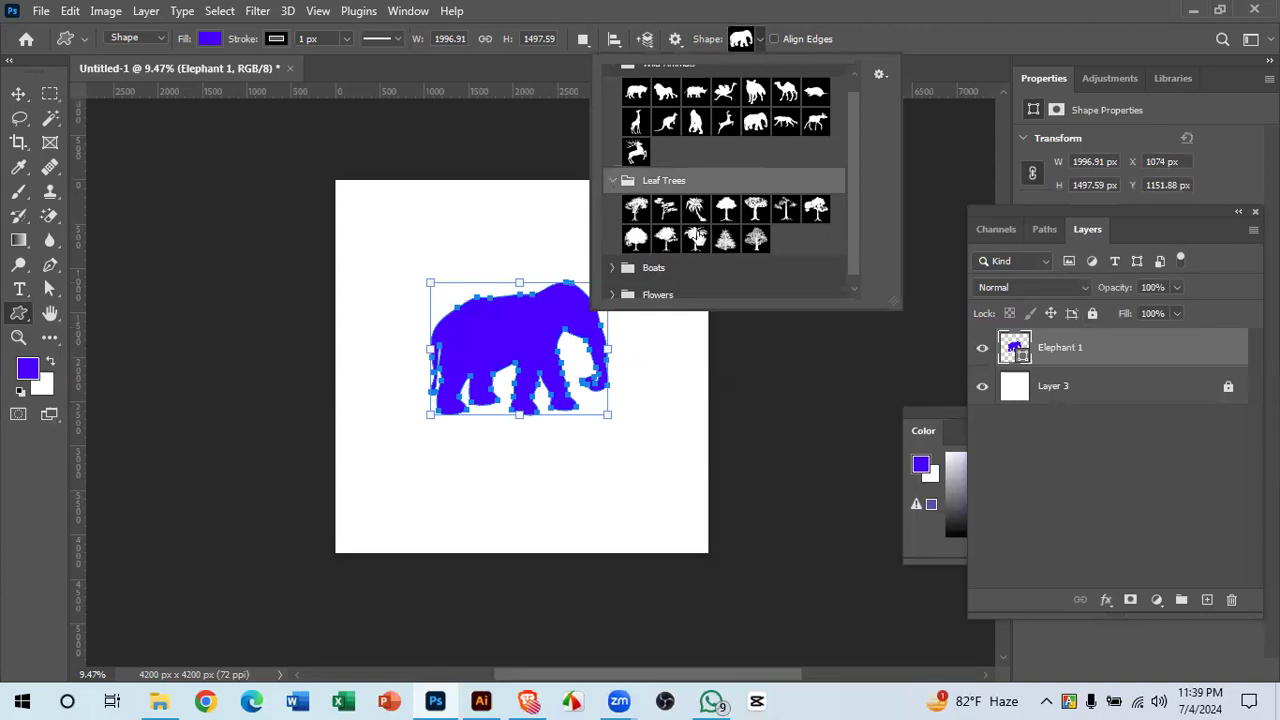
left_click(695, 208)
left_click_drag(370, 244, 464, 394)
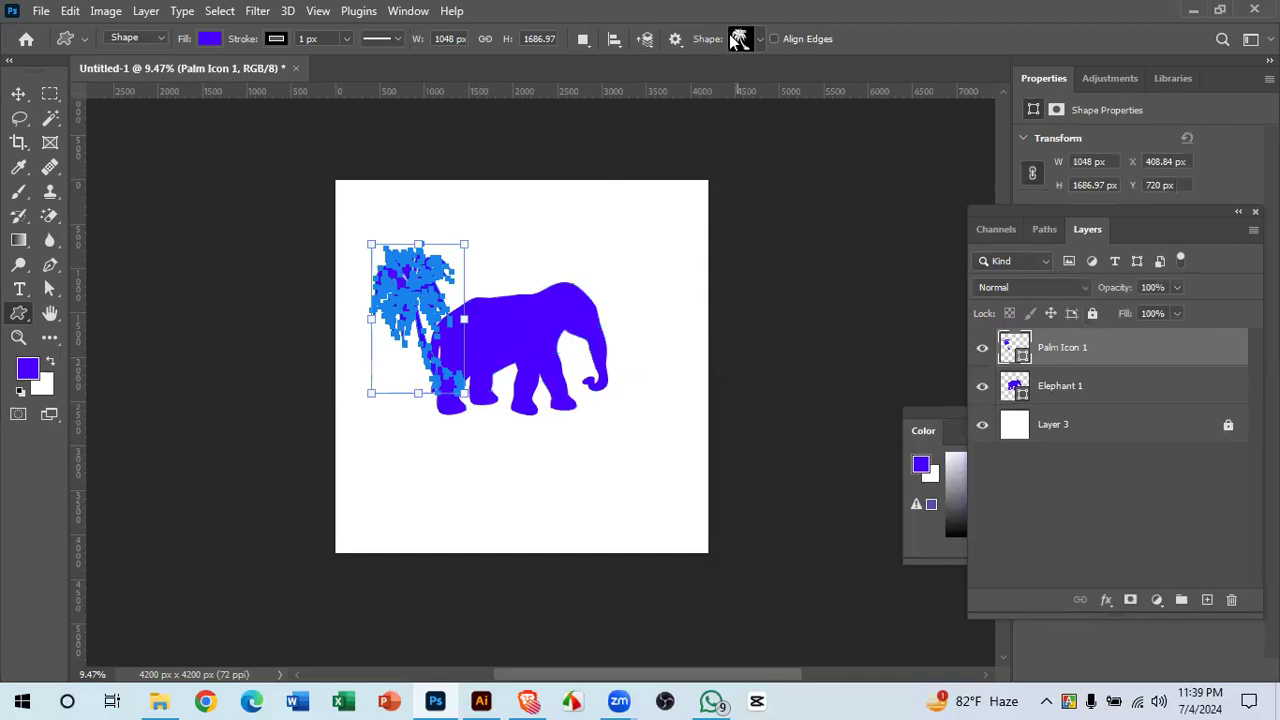
- Draw the pirate ship from the Boats shapes about 1649 by 1053 px over the elephant's front legs
left_click(760, 39)
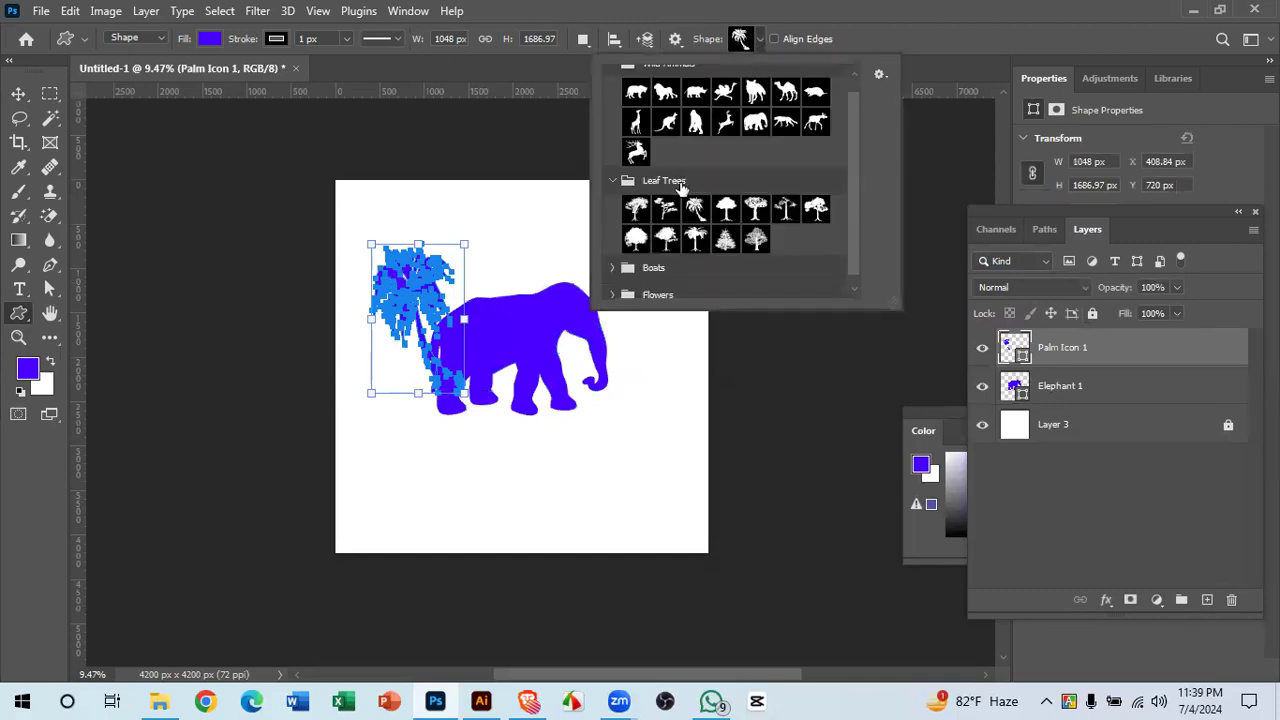
scroll(625, 272, "down", 1)
left_click(625, 262)
scroll(748, 240, "down", 2)
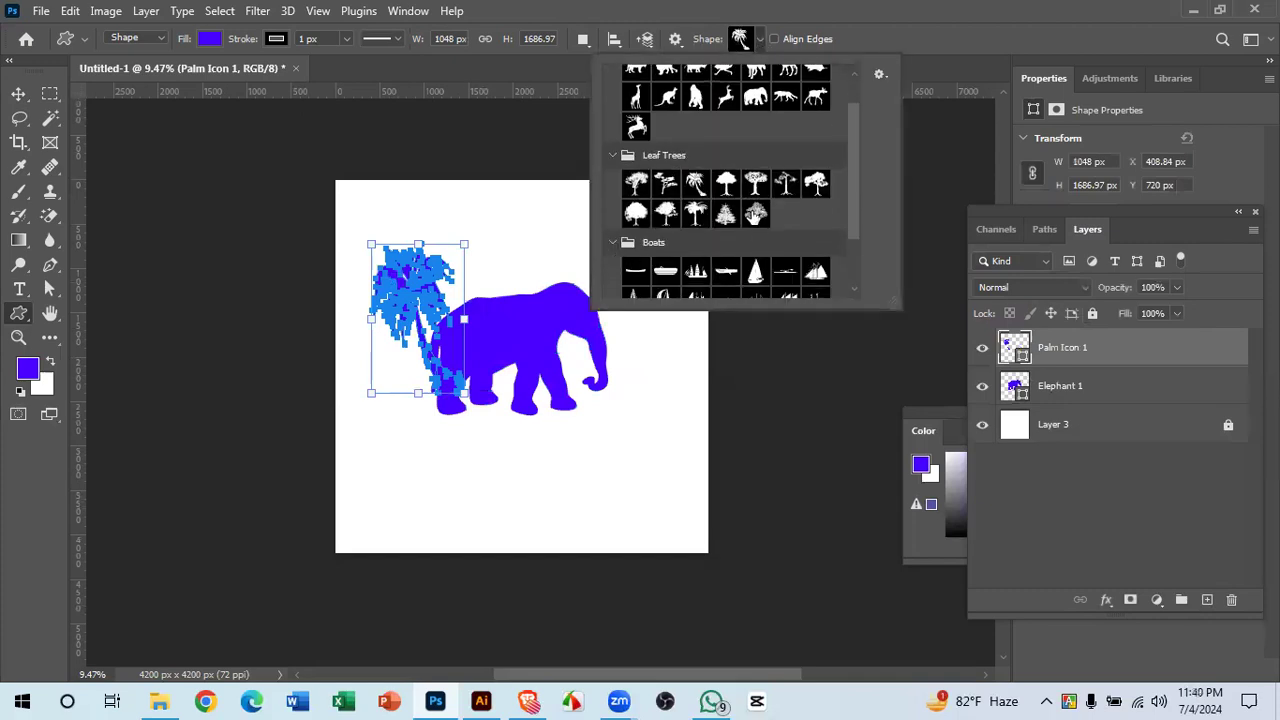
scroll(760, 258, "down", 1)
left_click(756, 271)
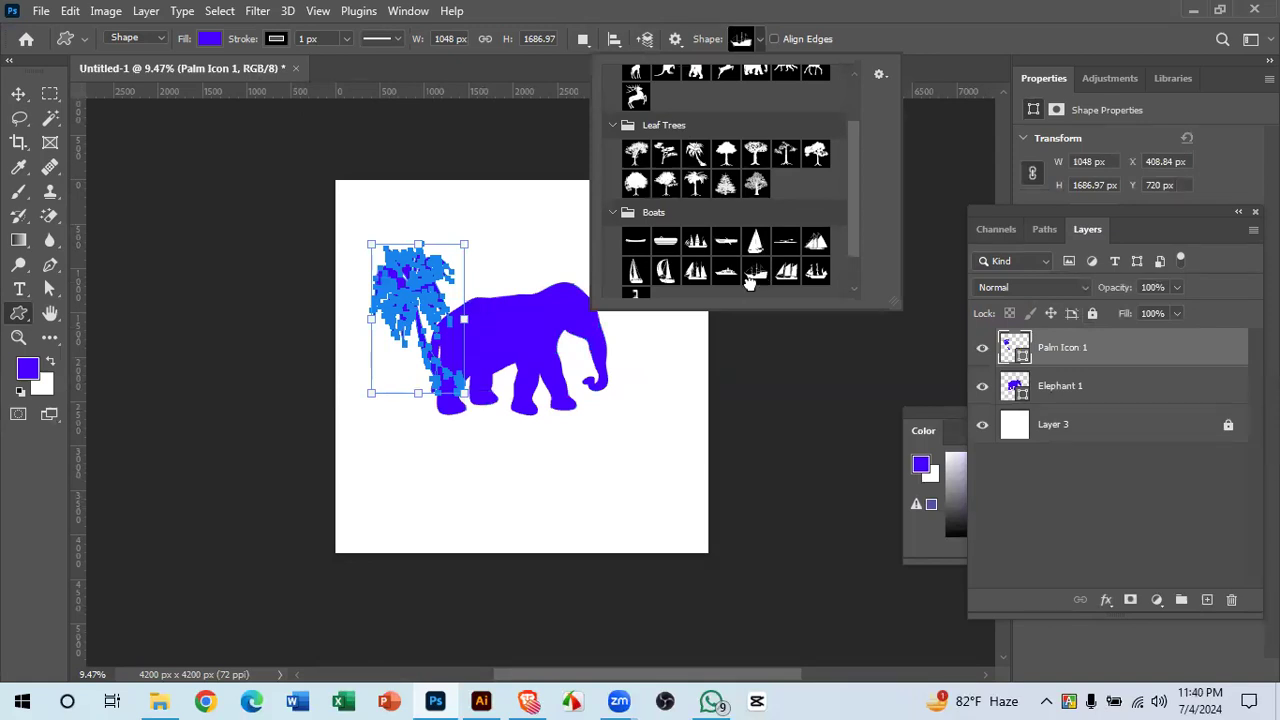
left_click_drag(665, 404, 518, 231)
- Draw a daisy-like flower from the Flowers shapes about 2012 by 1992 px below the elephant, extending past the canvas's lower edge
left_click(741, 39)
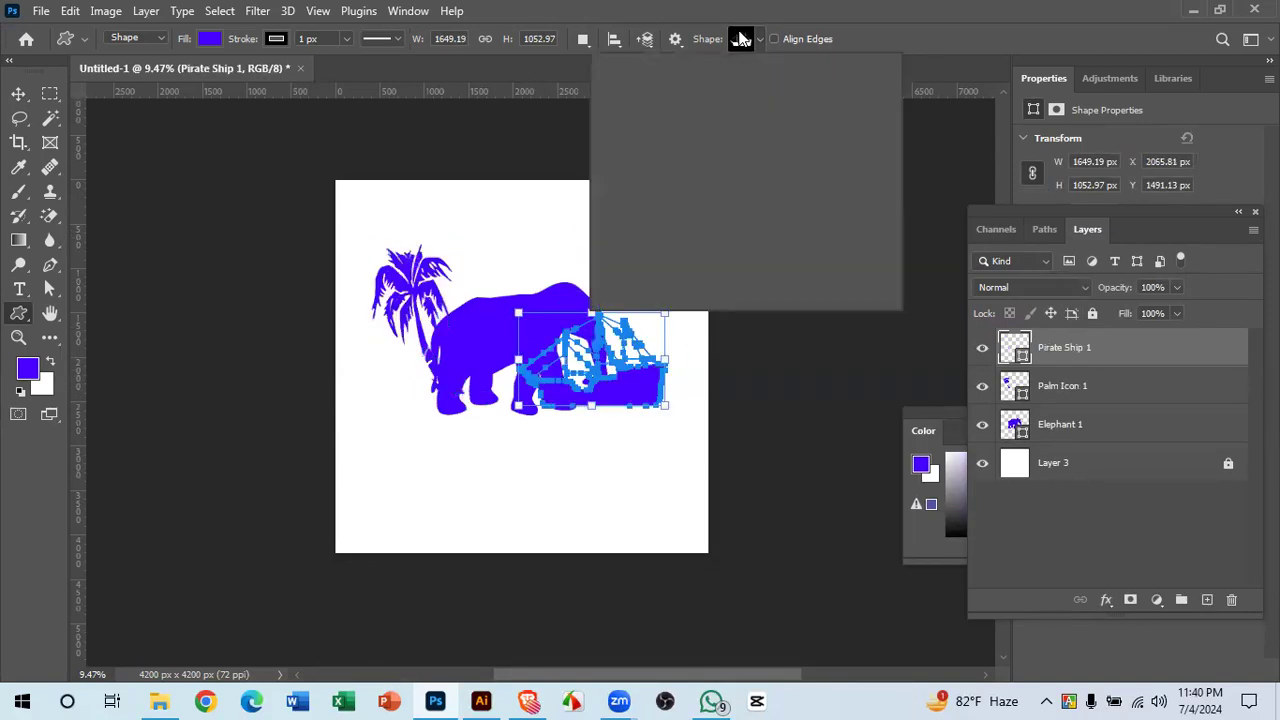
scroll(745, 240, "down", 2)
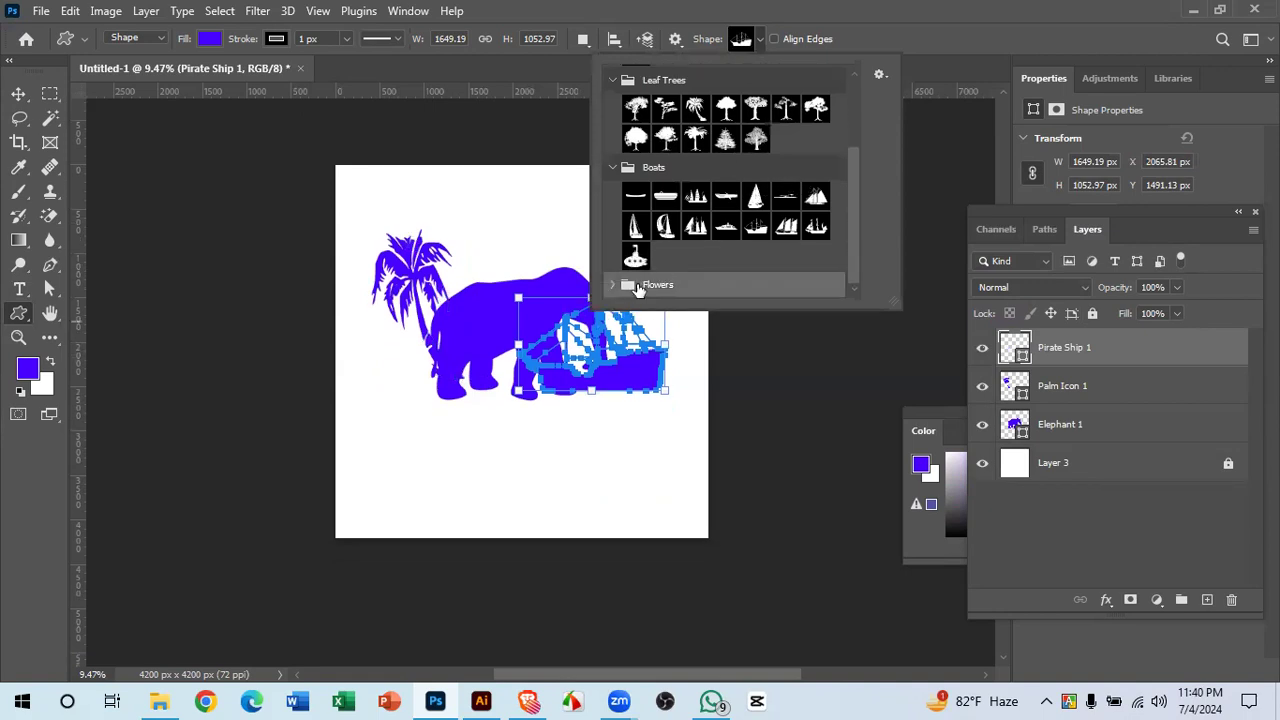
left_click(620, 284)
scroll(790, 268, "down", 2)
left_click(726, 283)
left_click_drag(383, 464, 670, 600)
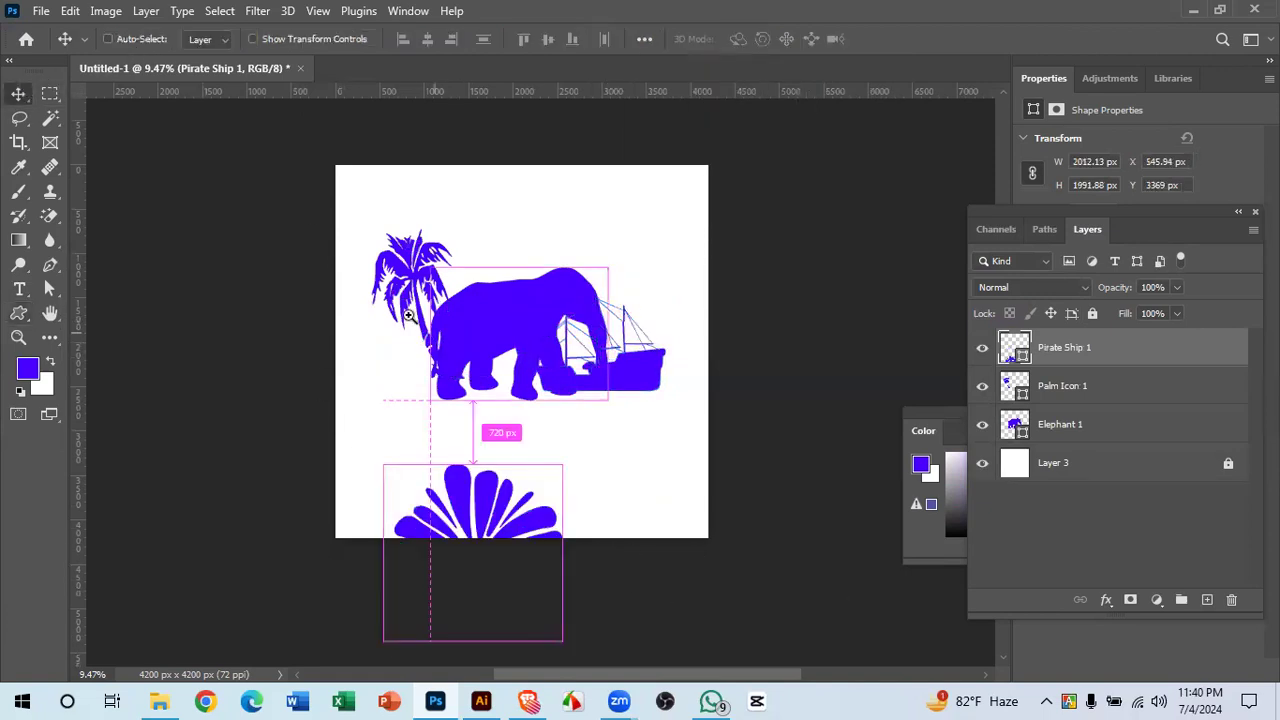
- Spread the shapes apart with the Move tool: palm upper left, ship upper right, flower lower middle and elephant lower right
left_click_drag(401, 312, 365, 312)
left_click_drag(448, 391, 474, 287)
mouse_move(474, 287)
left_mouse_down()
mouse_move(506, 348)
mouse_move(473, 305)
left_mouse_up()
scroll(546, 329, "up", 5)
left_click_drag(452, 364, 338, 329)
left_click_drag(529, 321, 452, 206)
left_click_drag(567, 258, 634, 326)
left_click(566, 253)
left_click_drag(551, 266, 600, 250)
left_click(591, 271)
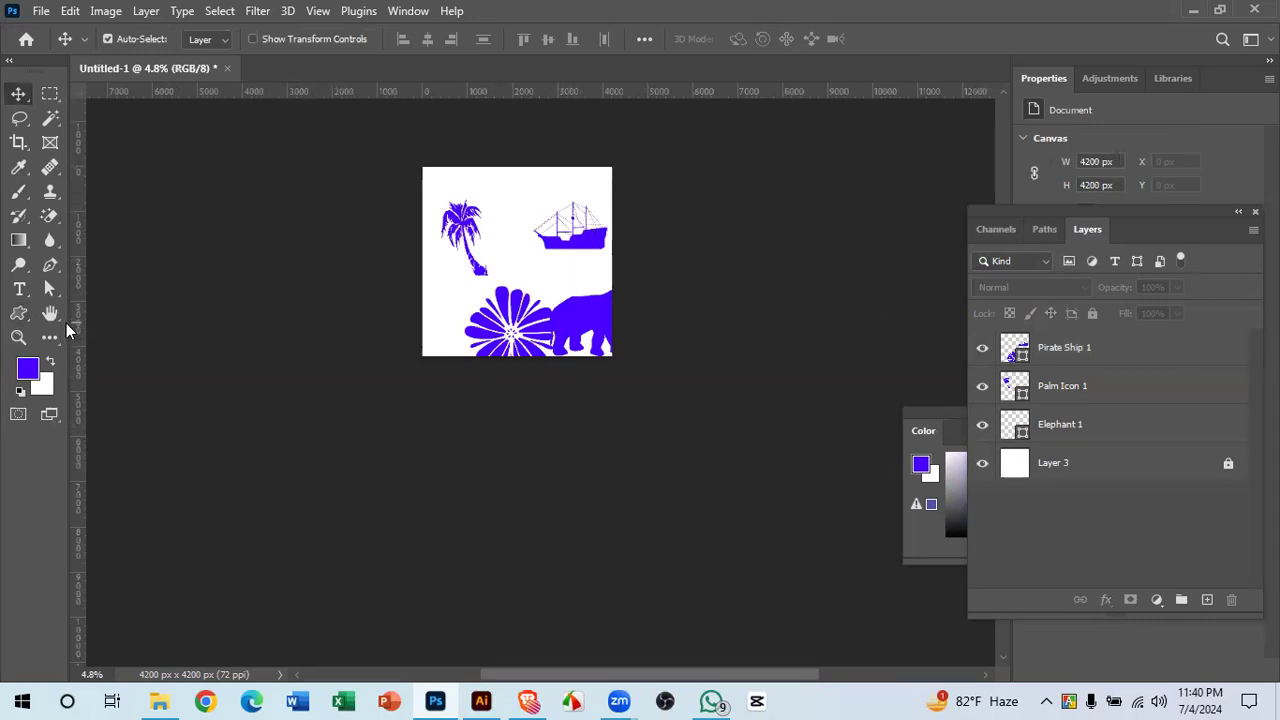
- Delete the ship-and-flower, palm and elephant shape layers so only the white Layer 3 remains, and deselect it with the Move tool
left_click(28, 309)
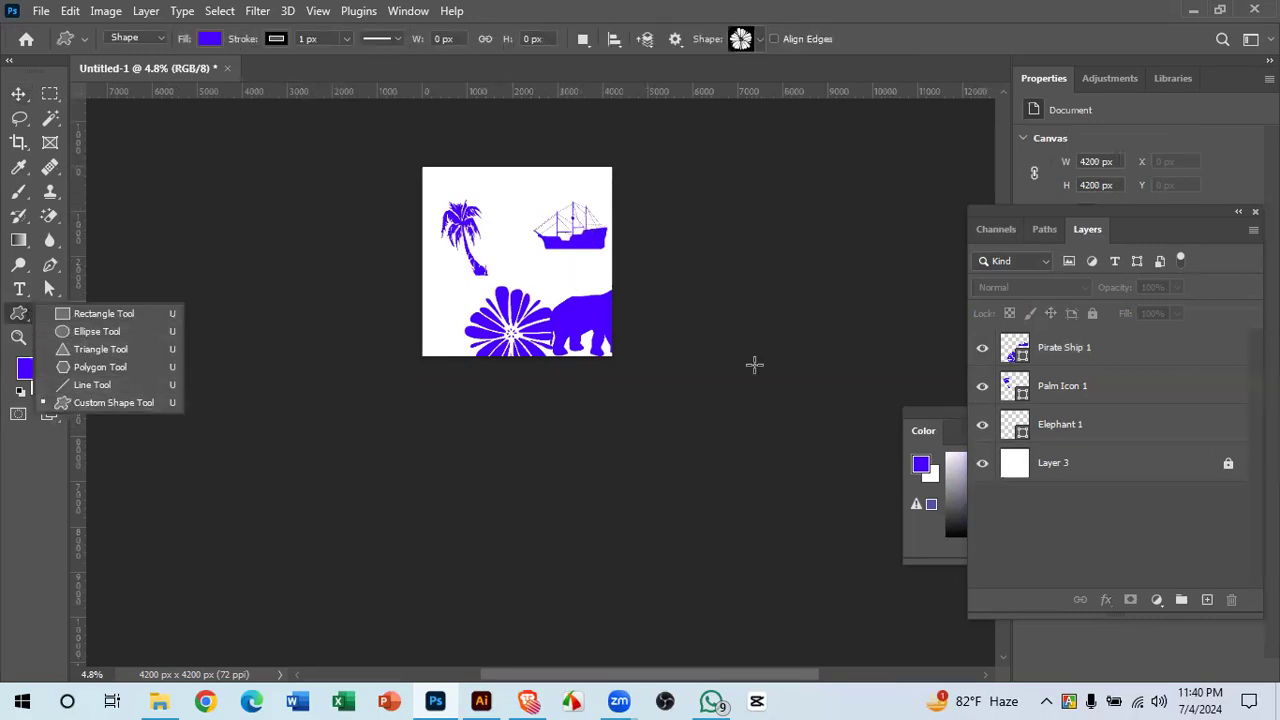
left_click(1152, 356)
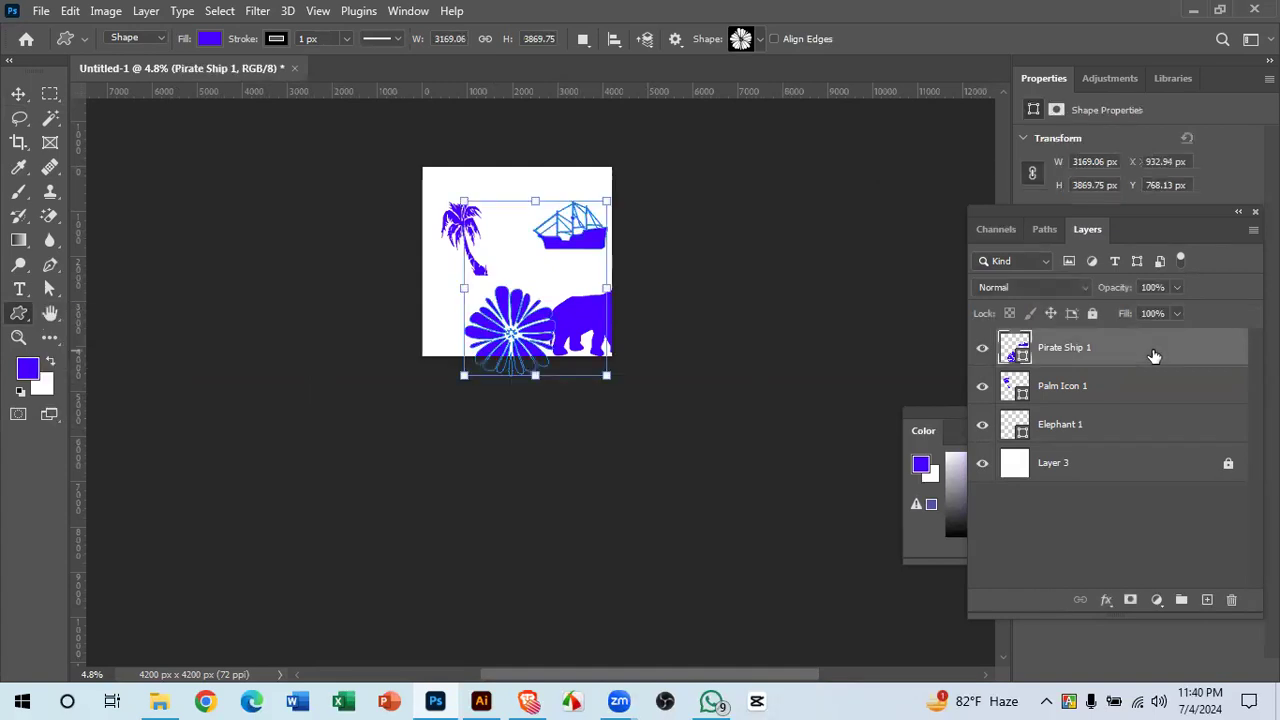
key("shift+BackSpace")
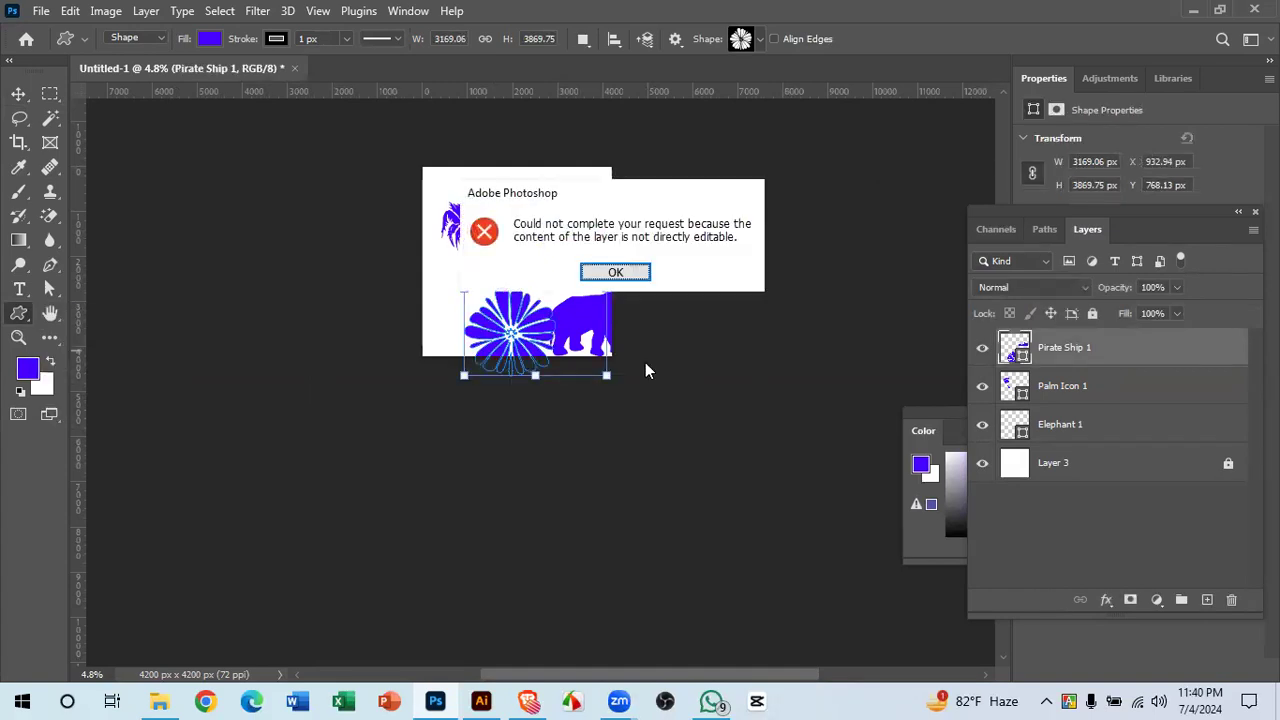
left_click(644, 274)
key("Delete")
key("Delete")
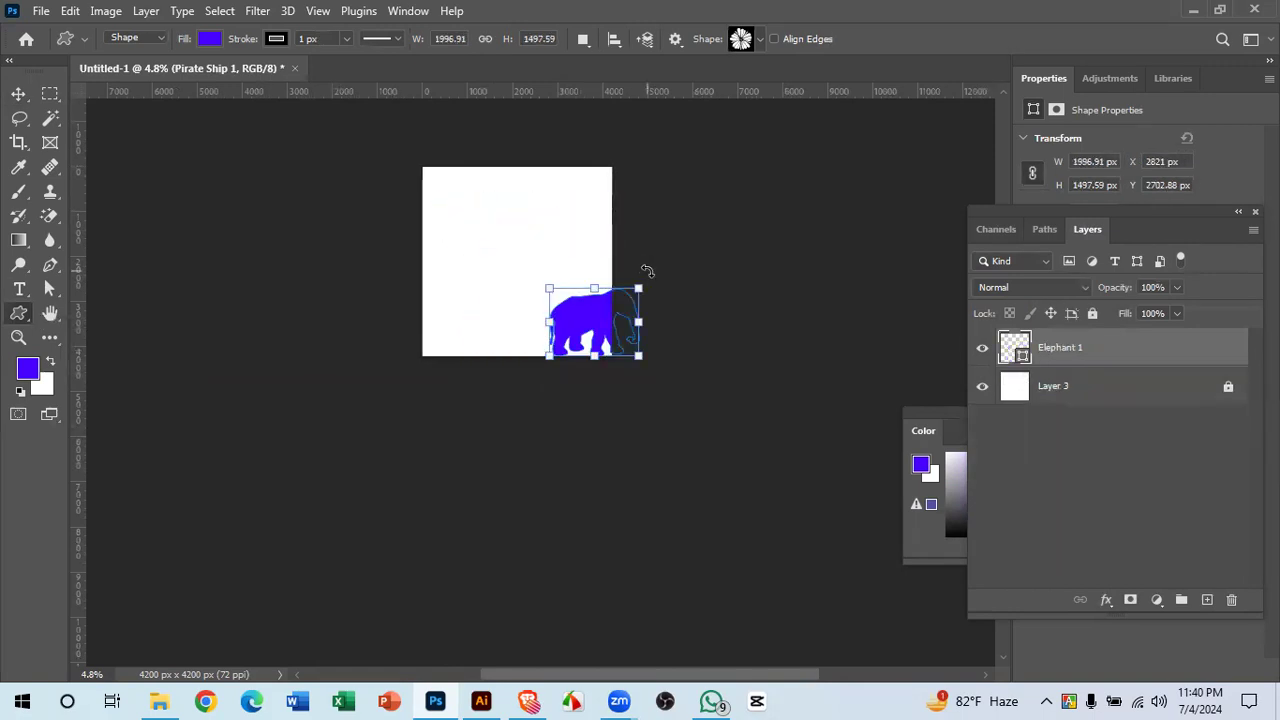
key("Delete")
left_click(22, 96)
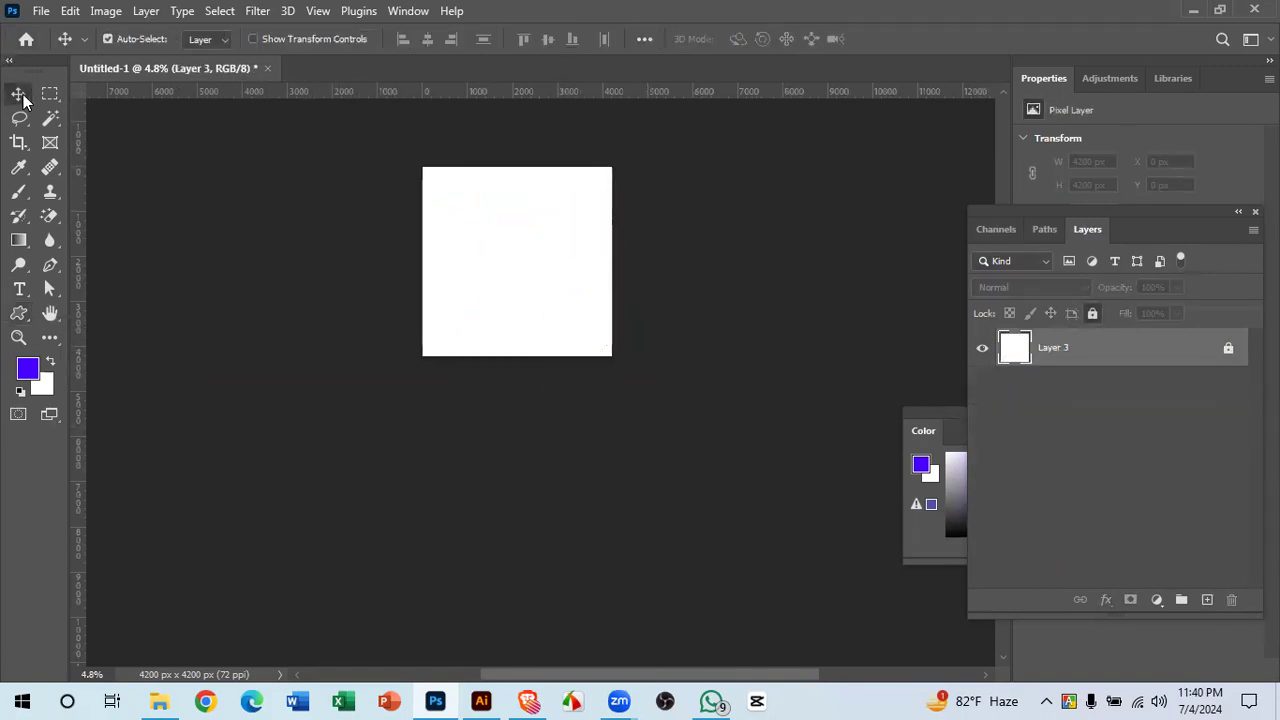
left_click(150, 424)
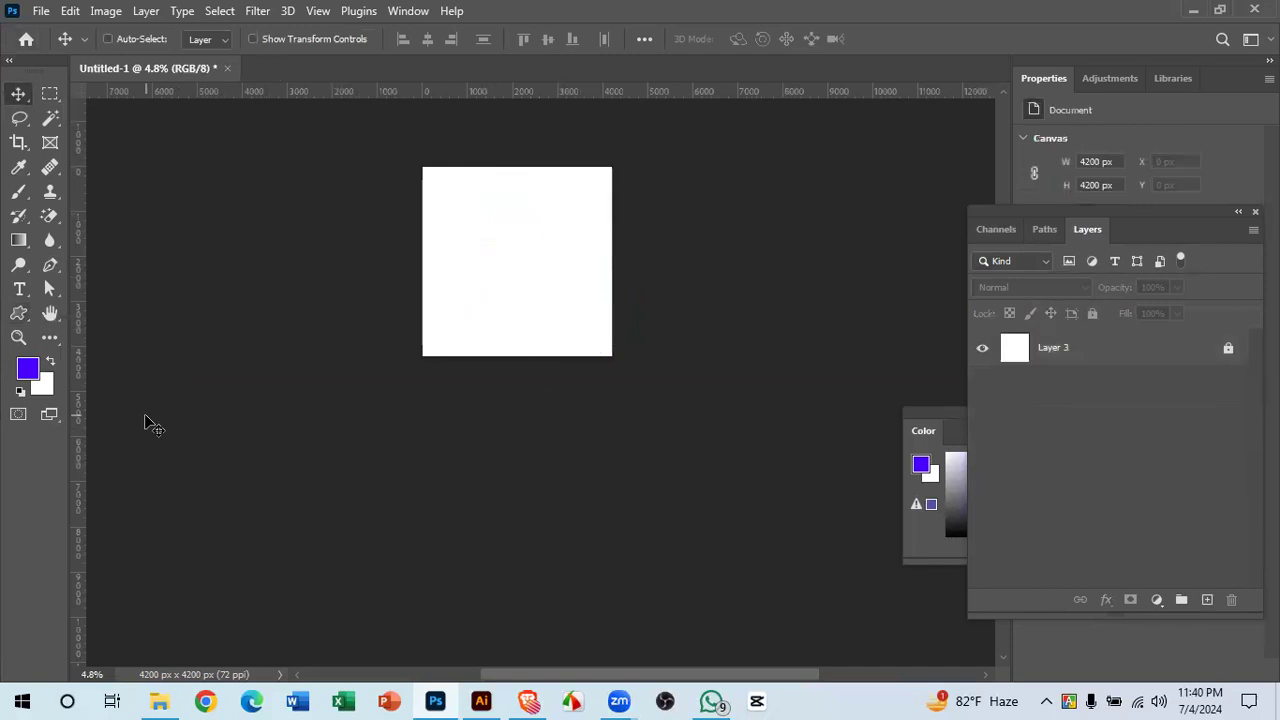
- Zoom in on the blank canvas to 6.25% and pan it to the middle with the Hand tool
key("ctrl+plus")
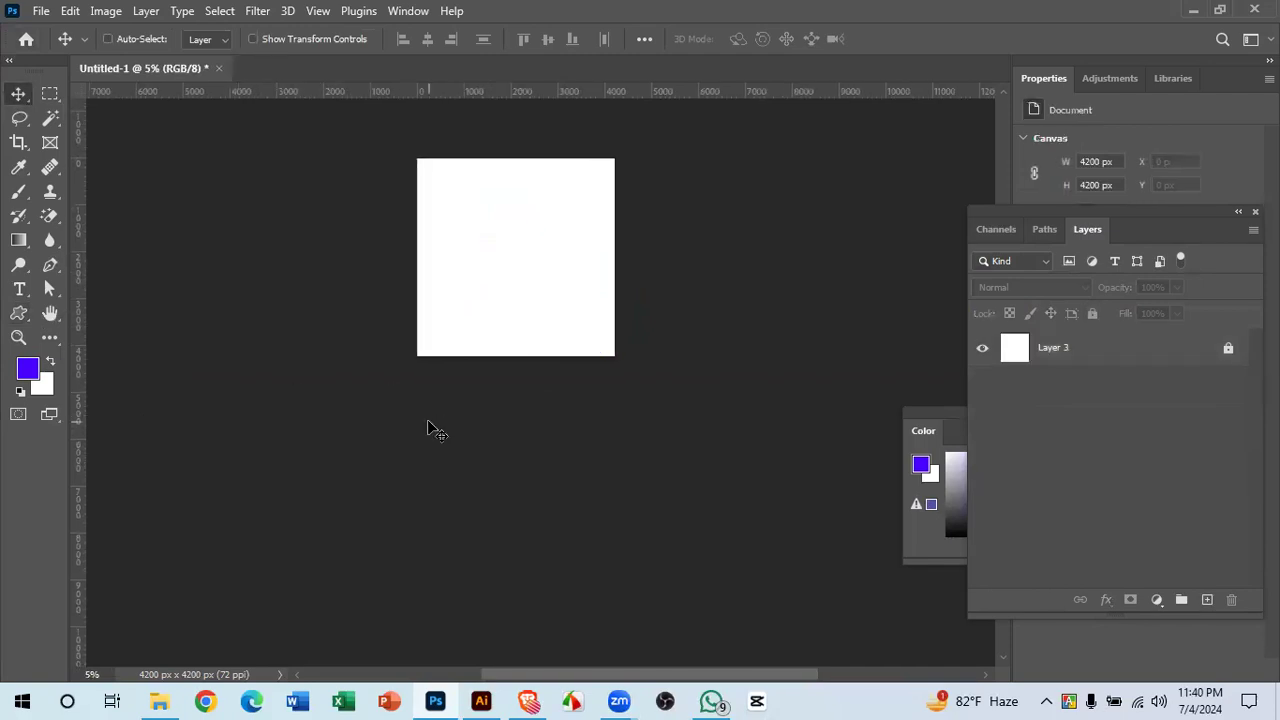
key("ctrl+plus")
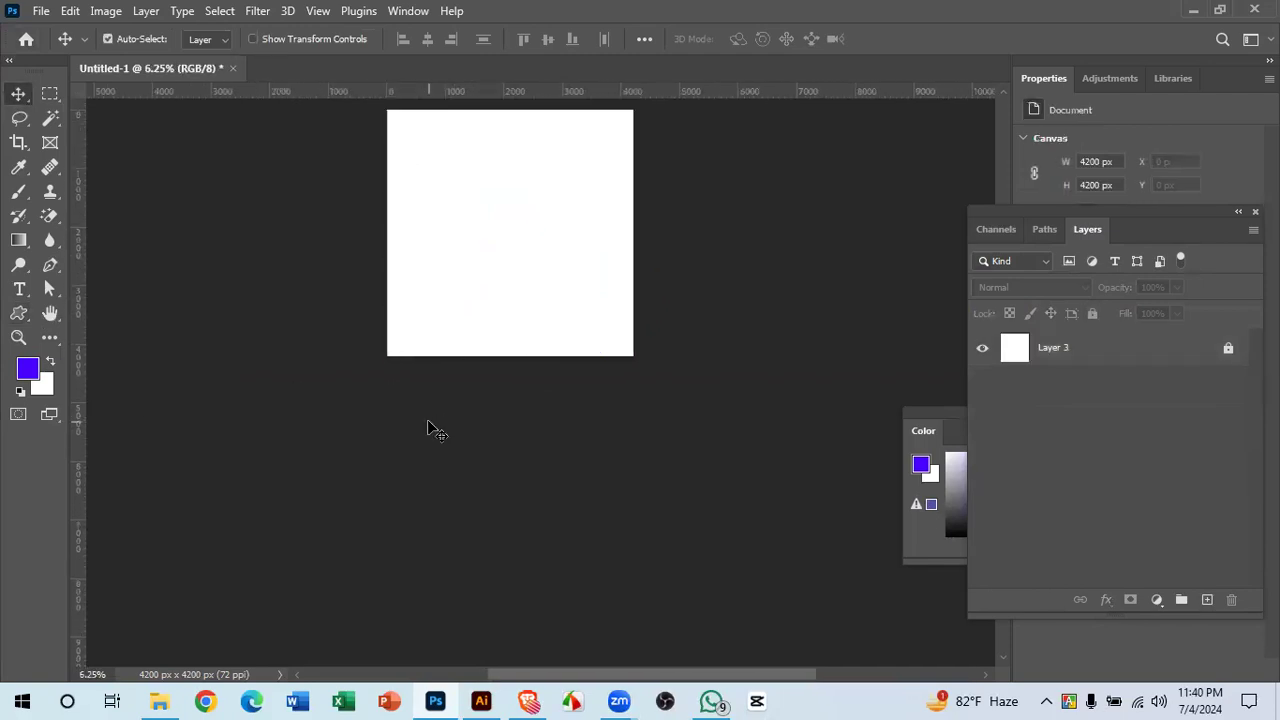
left_click(53, 317)
left_click_drag(549, 312, 594, 357)
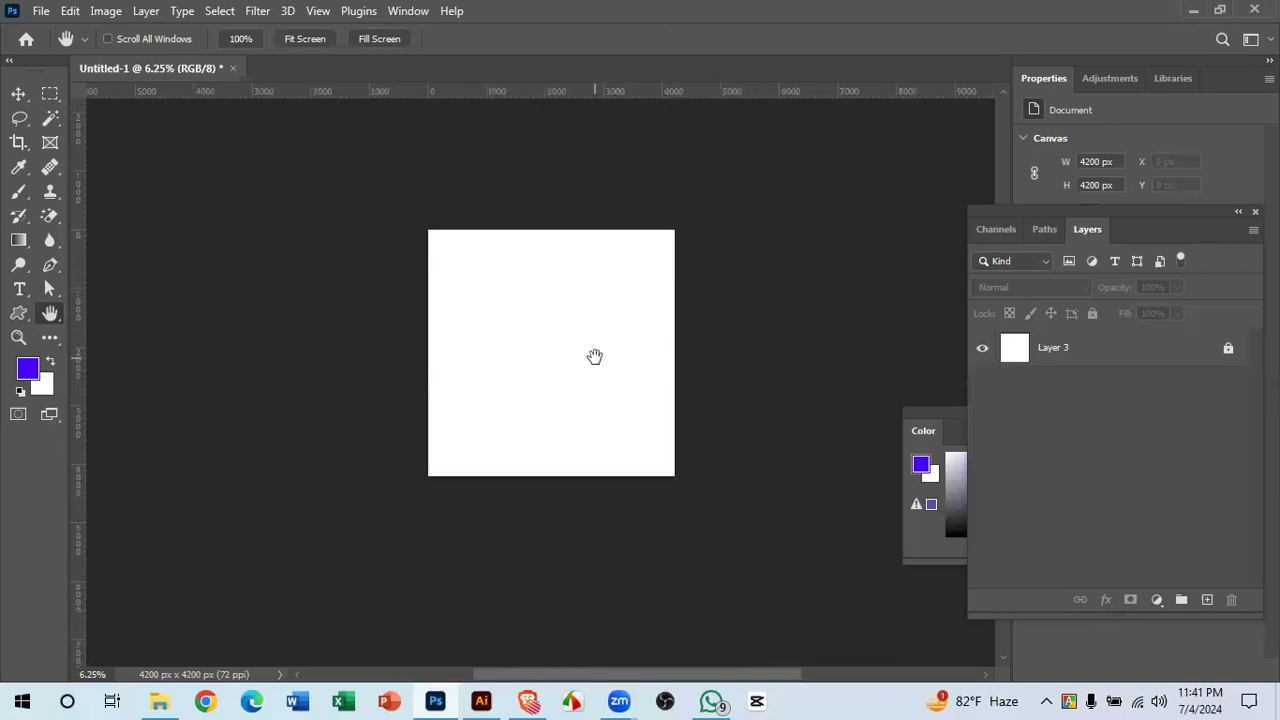
right_click(50, 316)
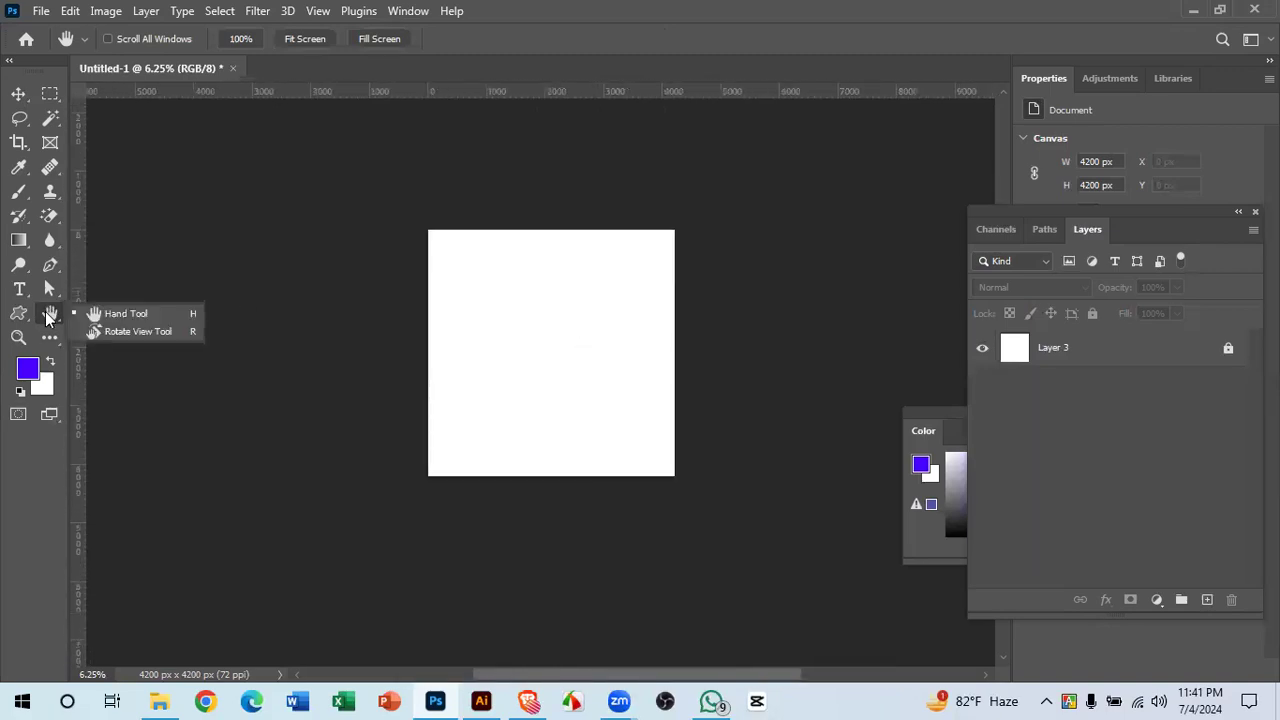
left_click(120, 313)
- Activate the Move tool and pan the canvas by switching temporarily to the Hand tool
left_click(18, 93)
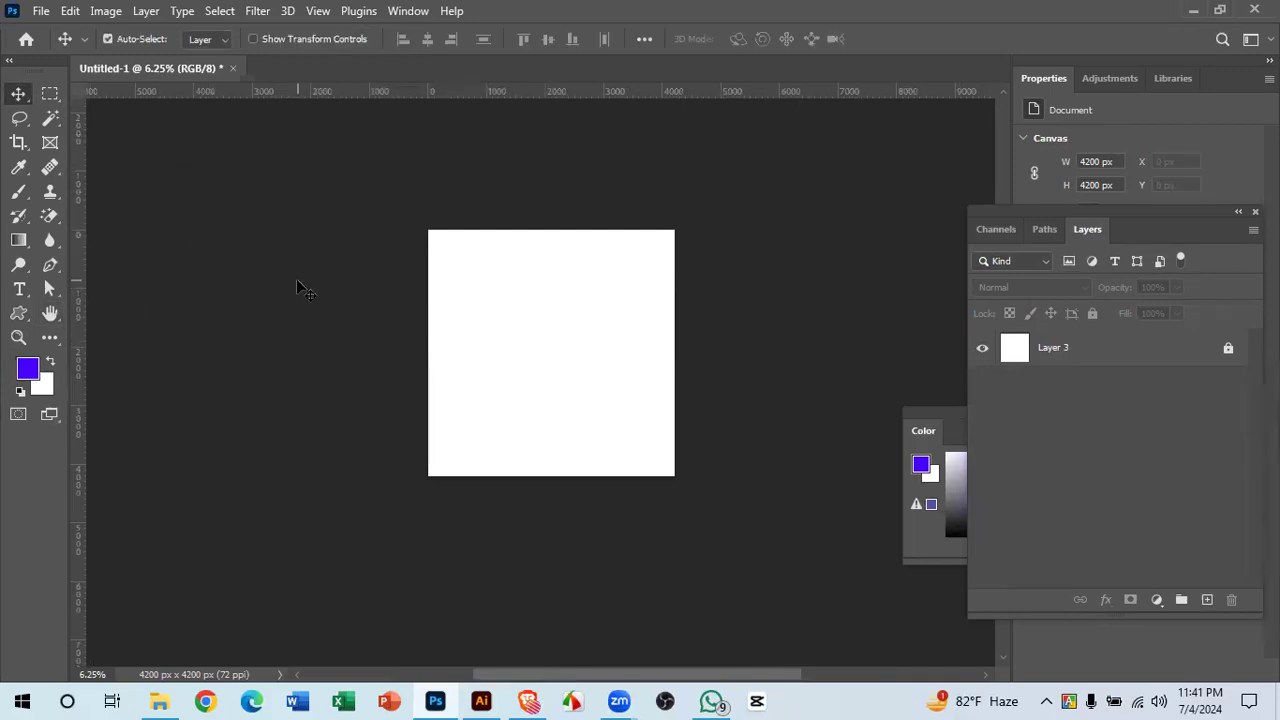
key("space")
left_click_drag(366, 369, 414, 271)
left_click_drag(417, 443, 384, 374)
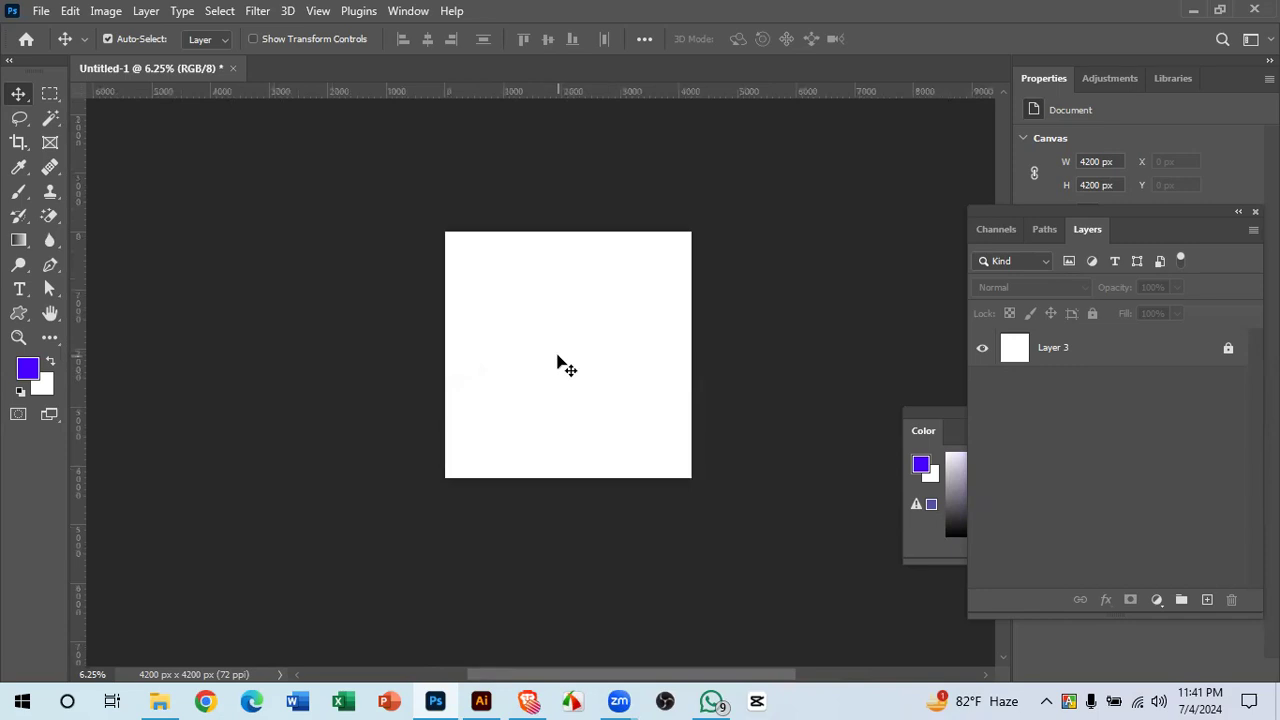
- Magnify the blank canvas to about 11.34% with the Zoom tool's scrubby zoom
left_click(19, 338)
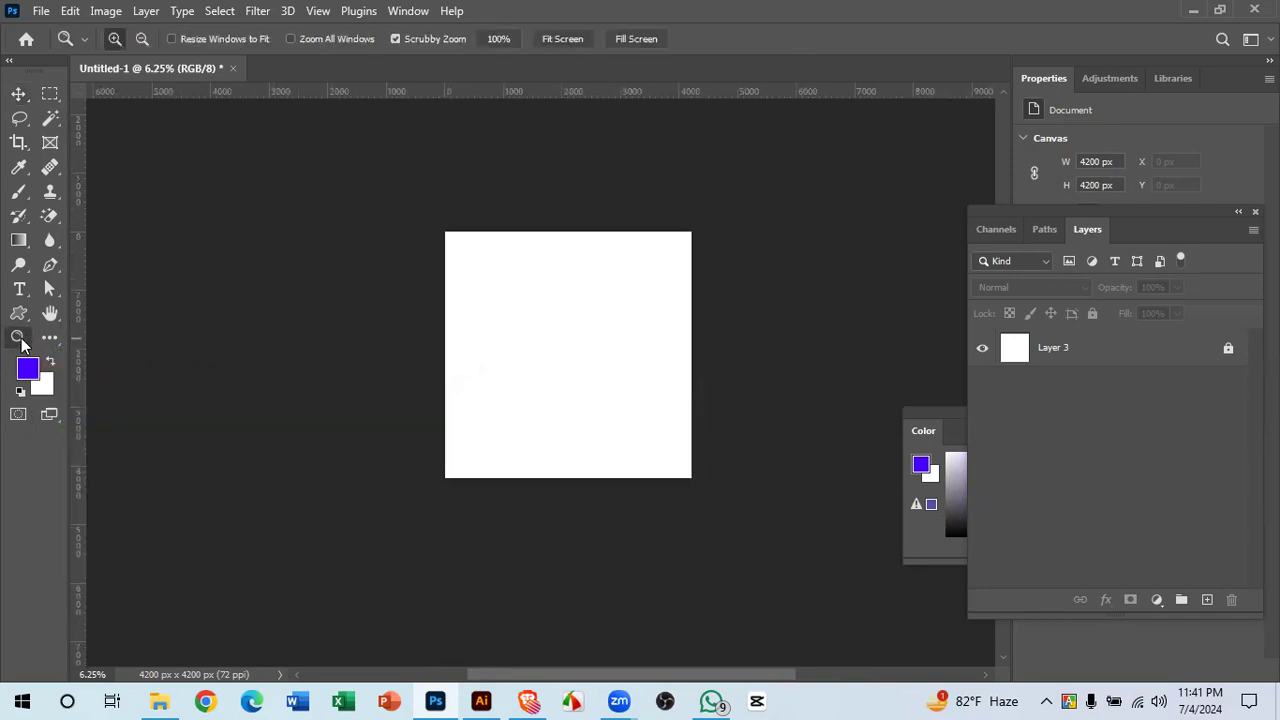
left_click_drag(531, 365, 557, 400)
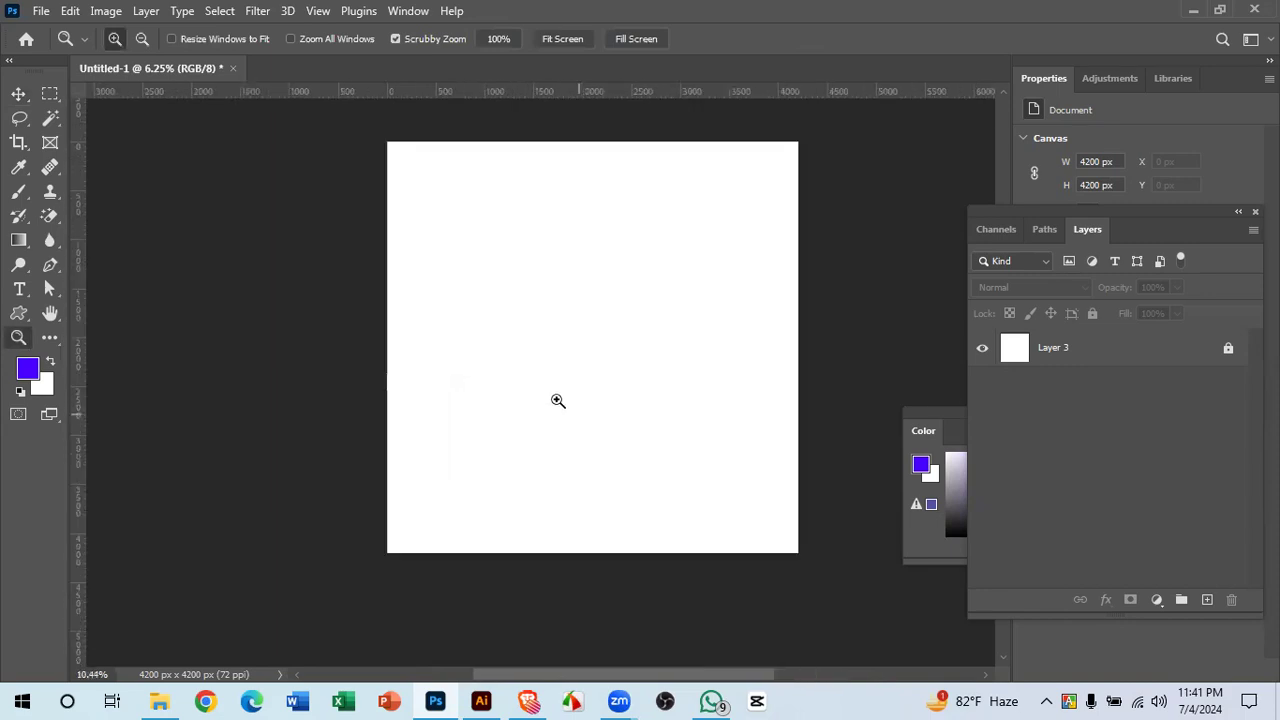
left_click(21, 335)
left_click_drag(535, 344, 587, 27)
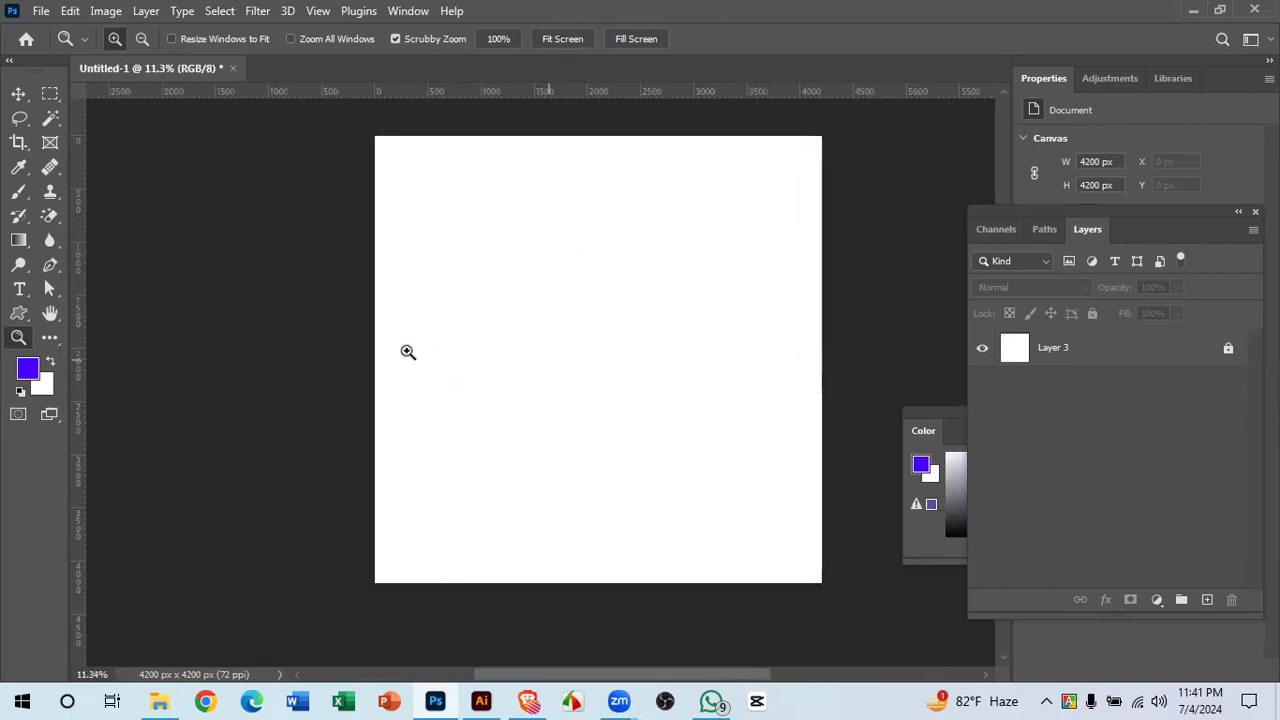
- Open the Customize Toolbar dialog, examine its tool groups and their shortcuts, and close it
left_click(49, 340)
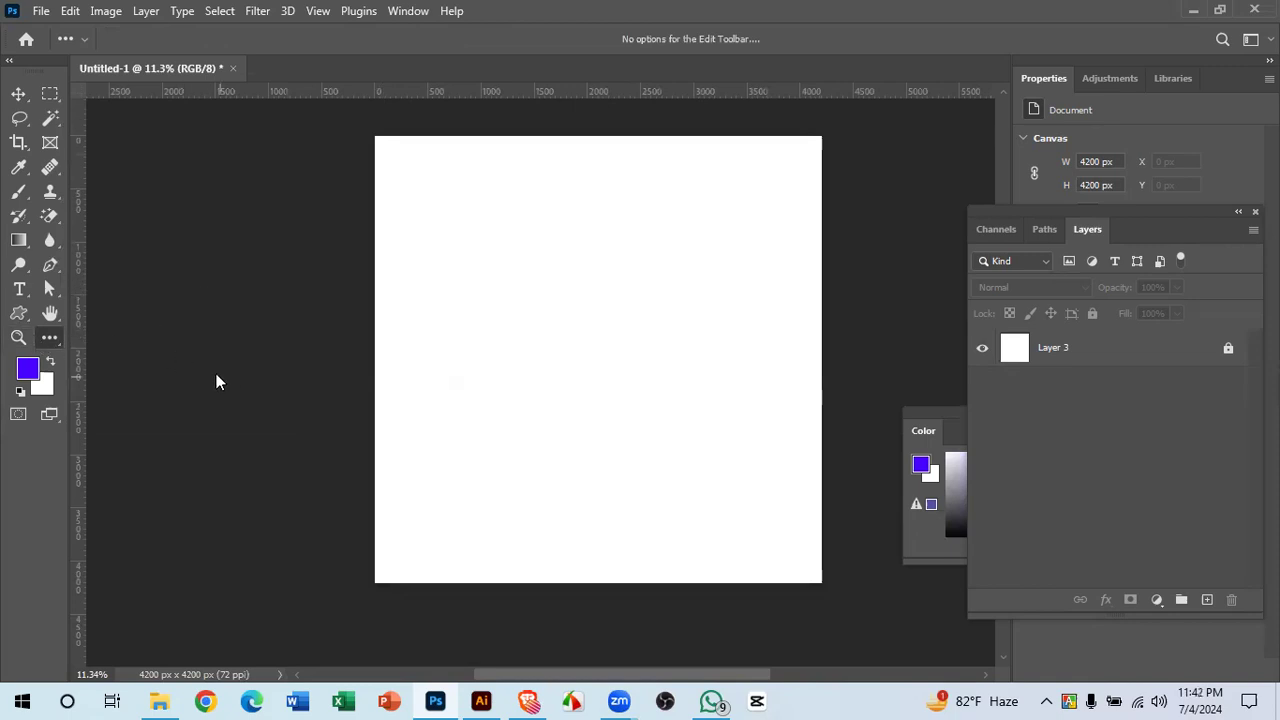
left_click(18, 93)
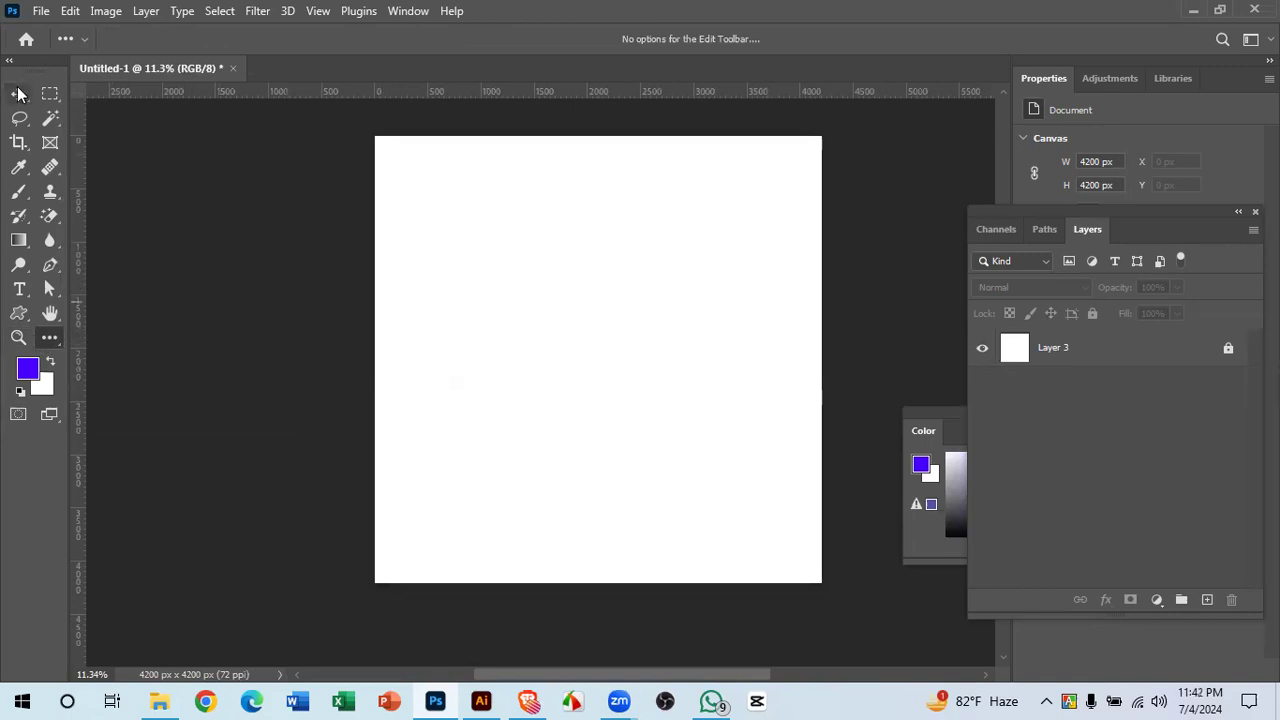
left_click(57, 347)
left_click(52, 340)
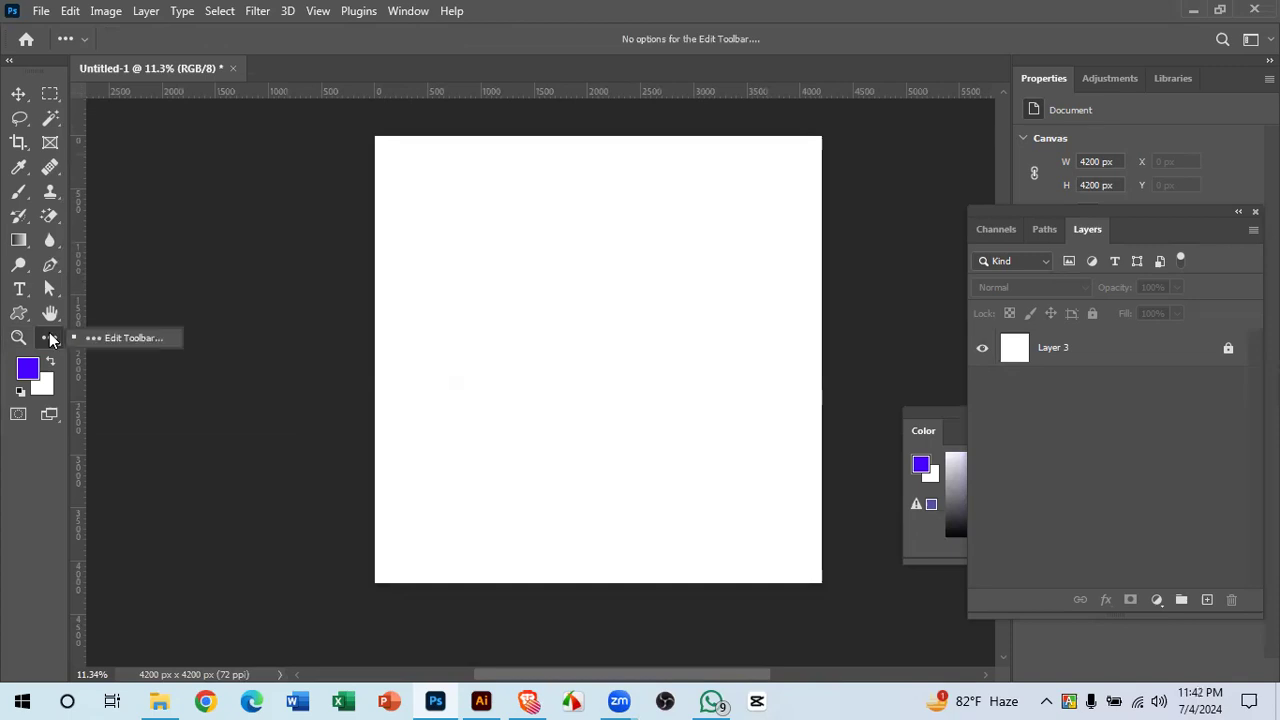
left_click(120, 338)
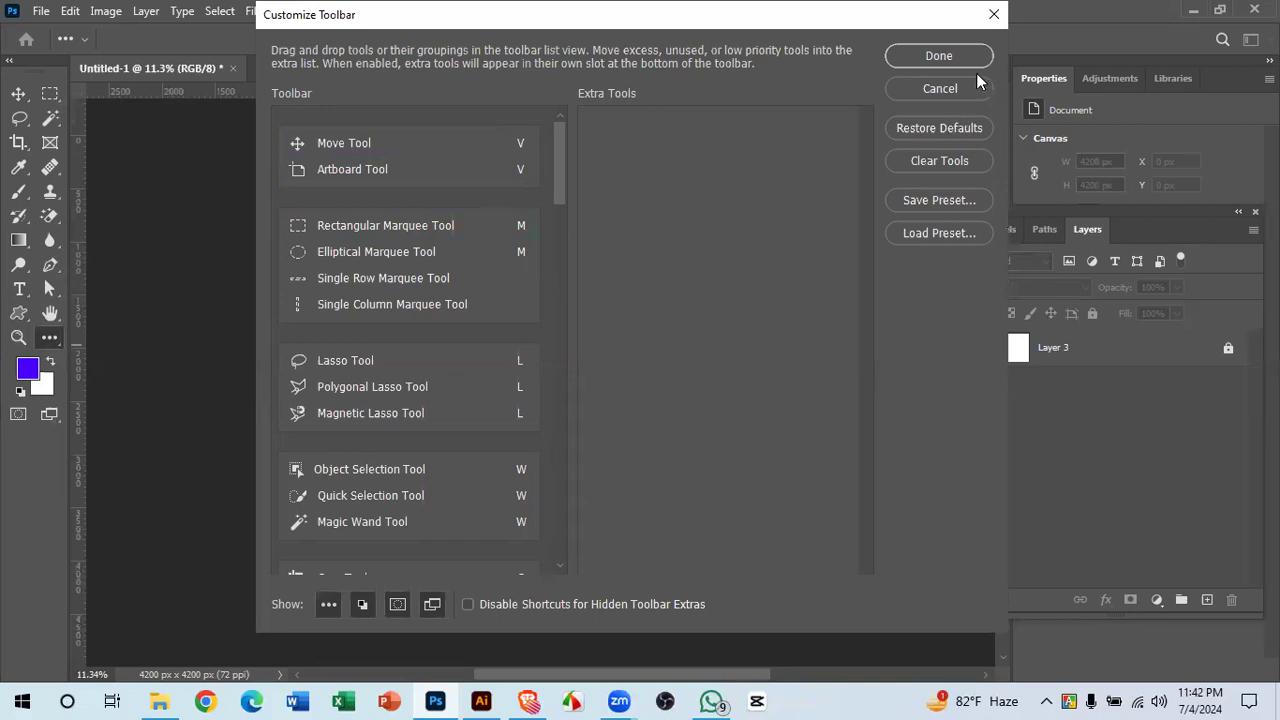
scroll(445, 330, "down", 3)
scroll(445, 325, "up", 3)
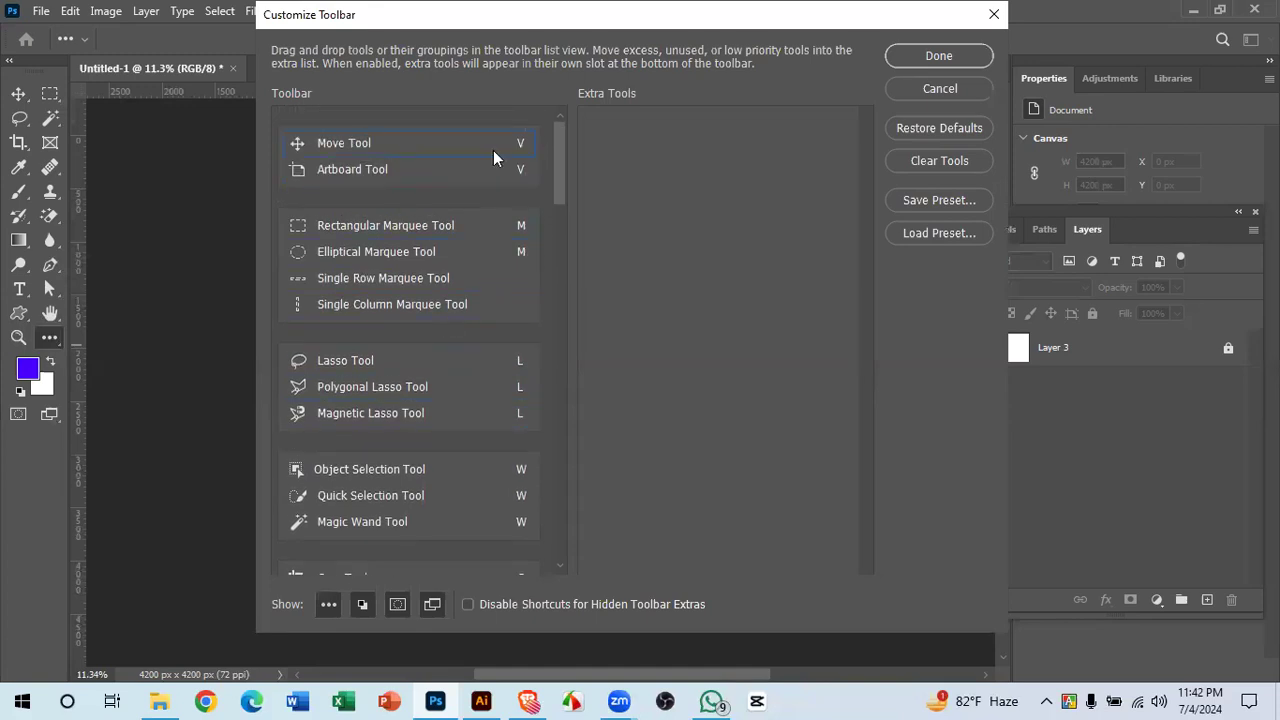
scroll(470, 326, "down", 2)
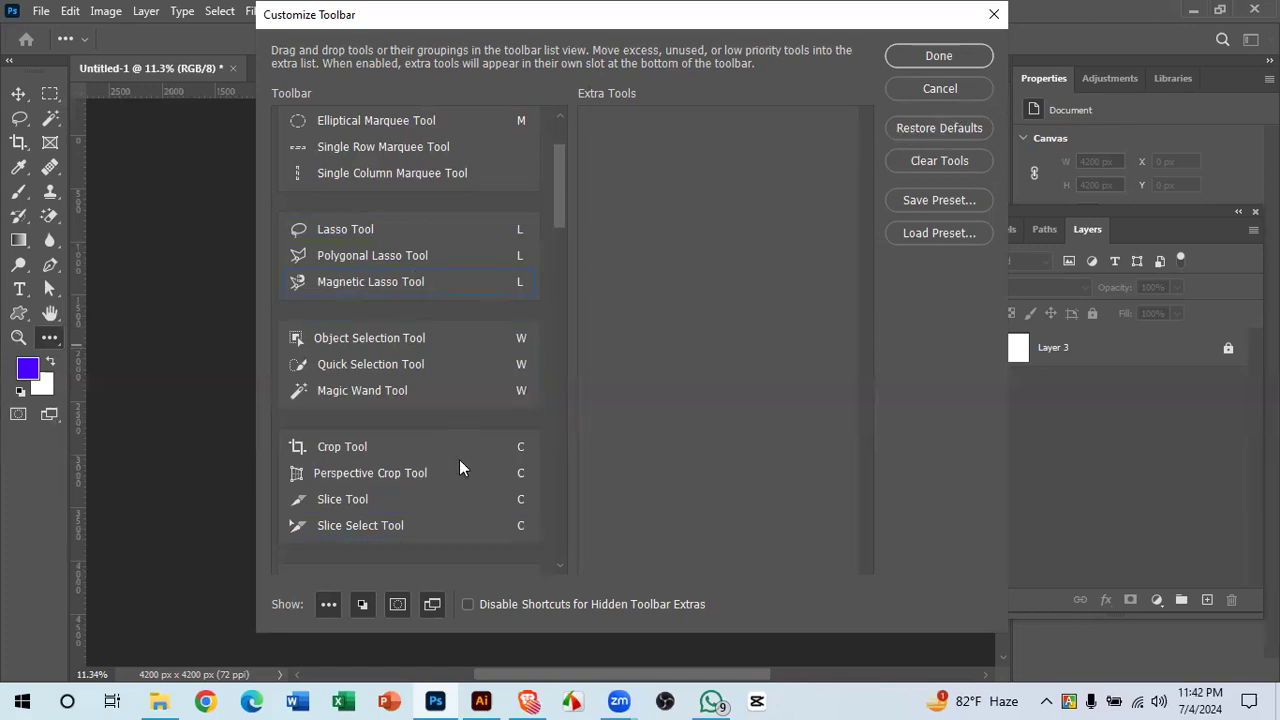
scroll(383, 398, "down", 2)
scroll(383, 398, "up", 4)
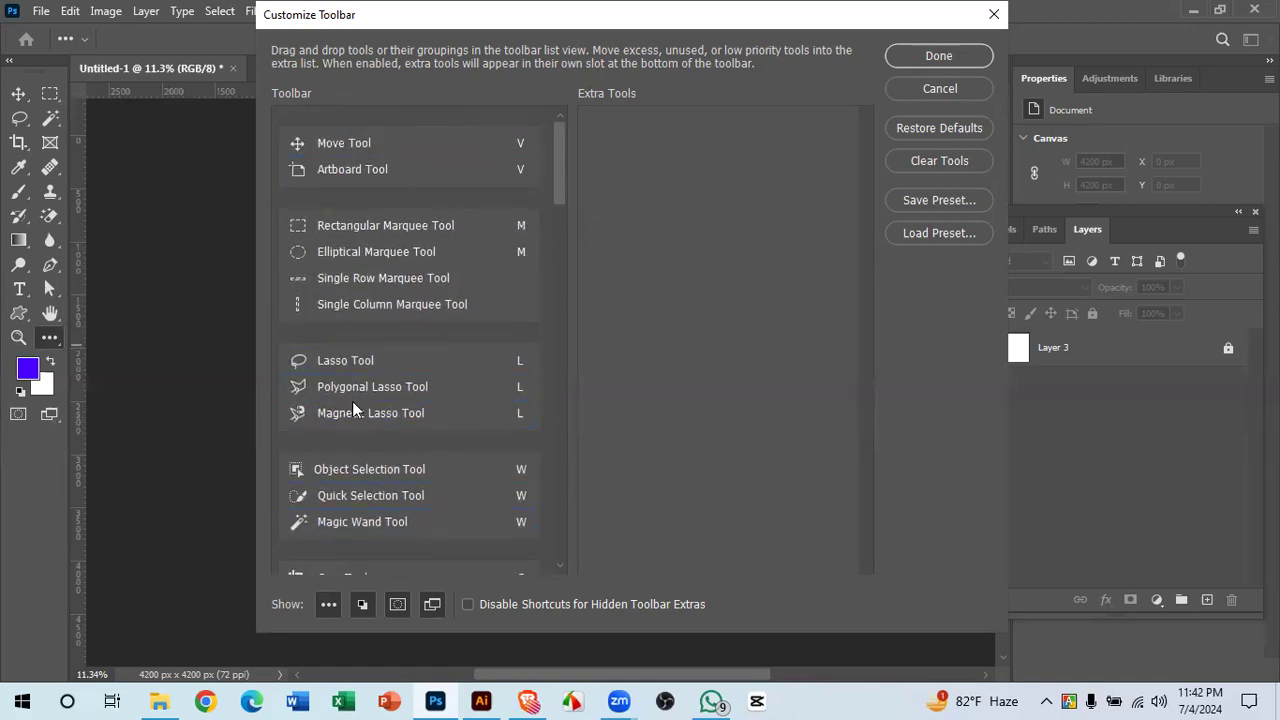
left_click(929, 57)
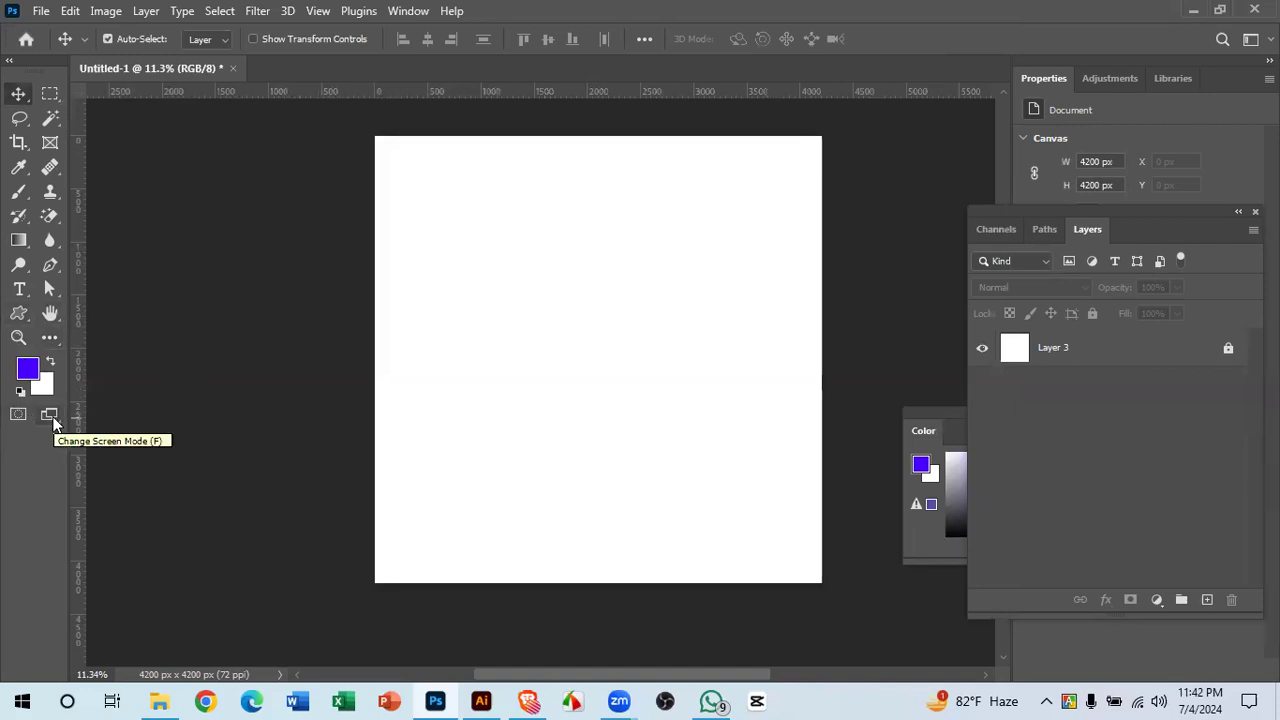
- Switch the screen mode to full screen with the menu bar
left_click(50, 416)
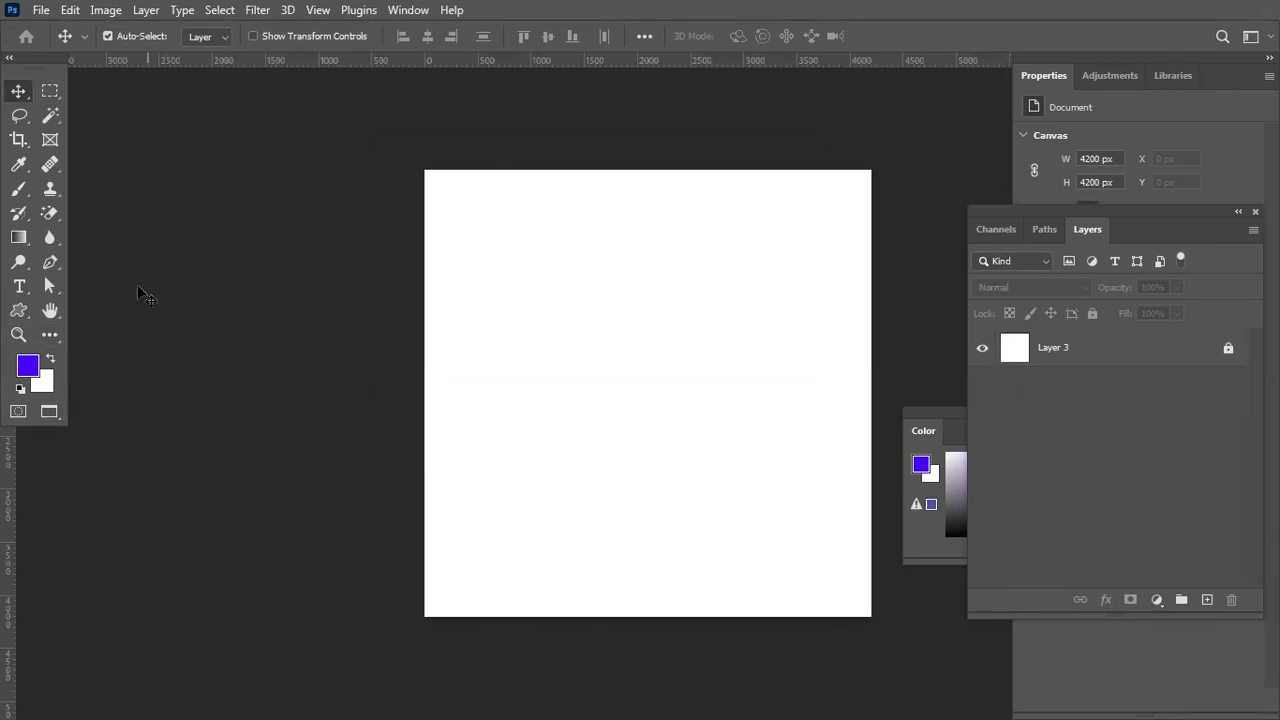
- Switch to Full Screen Mode and set its notice not to show again
left_click(49, 411)
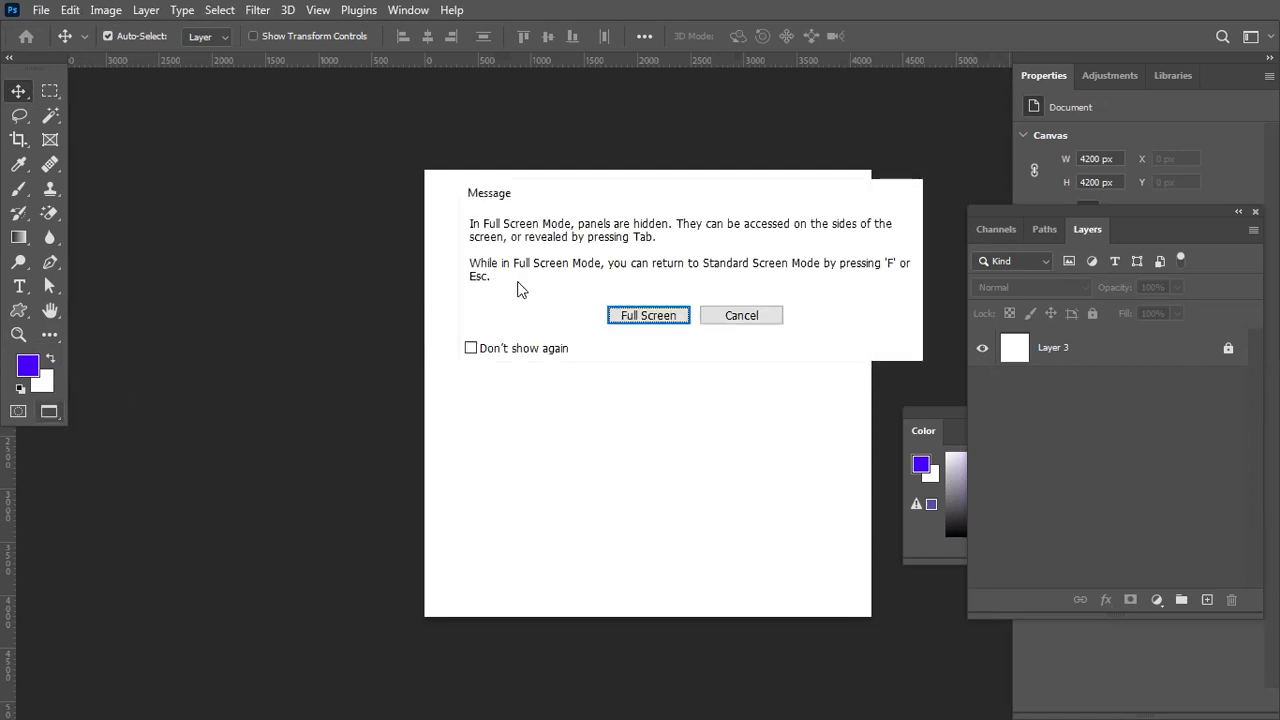
left_click(520, 352)
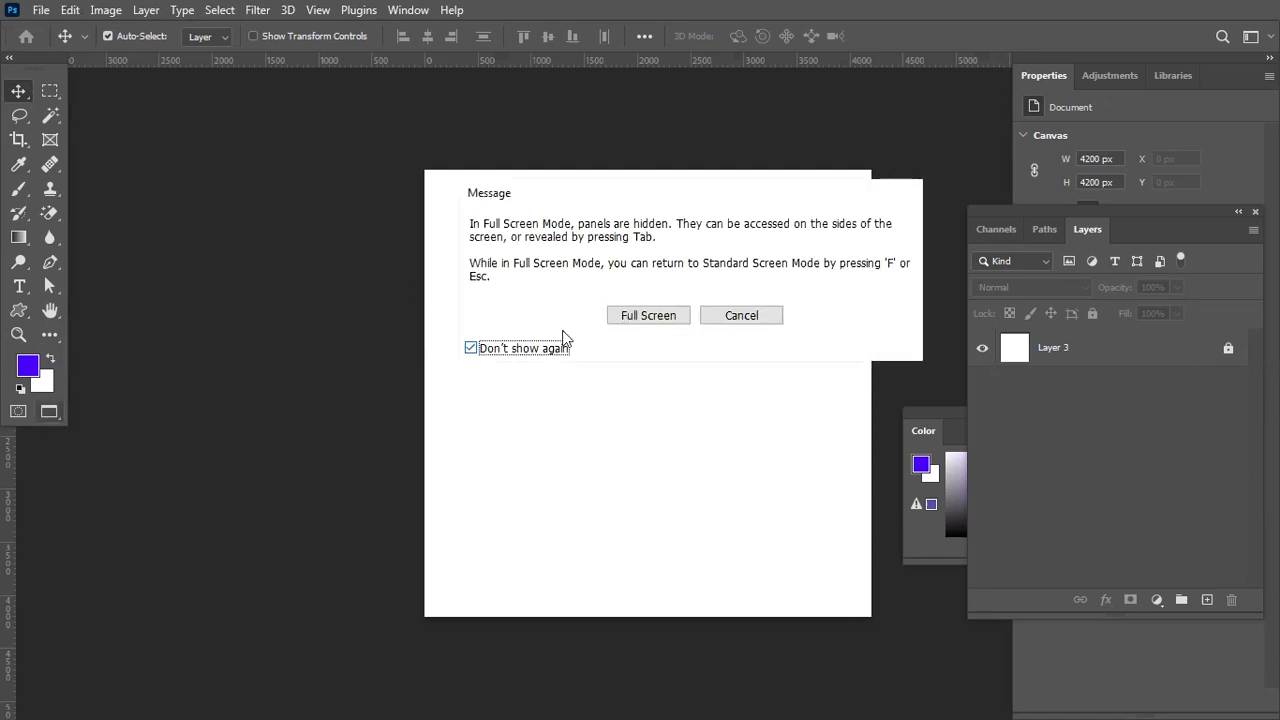
left_click(626, 319)
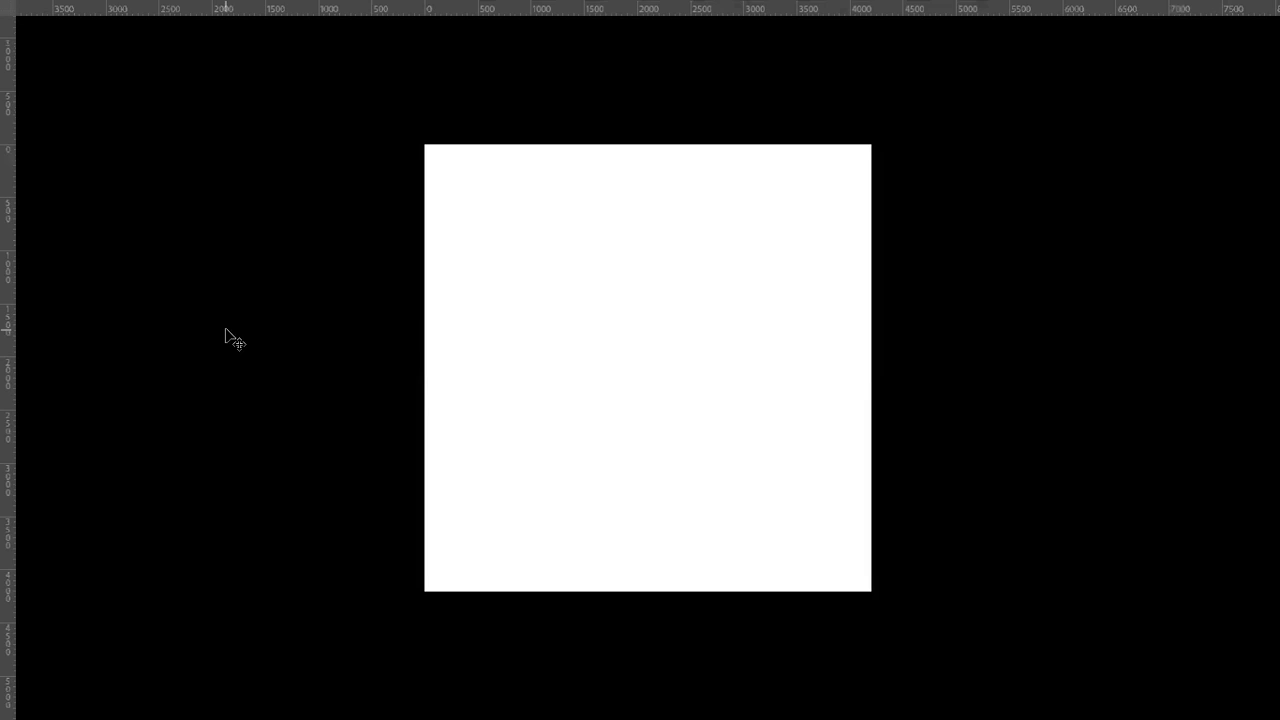
- Cycle repeatedly through the standard, menu-bar and full screen modes, stopping at Full Screen Mode With Menu Bar
key("f")
key("f")
key("f")
key("f")
key("f")
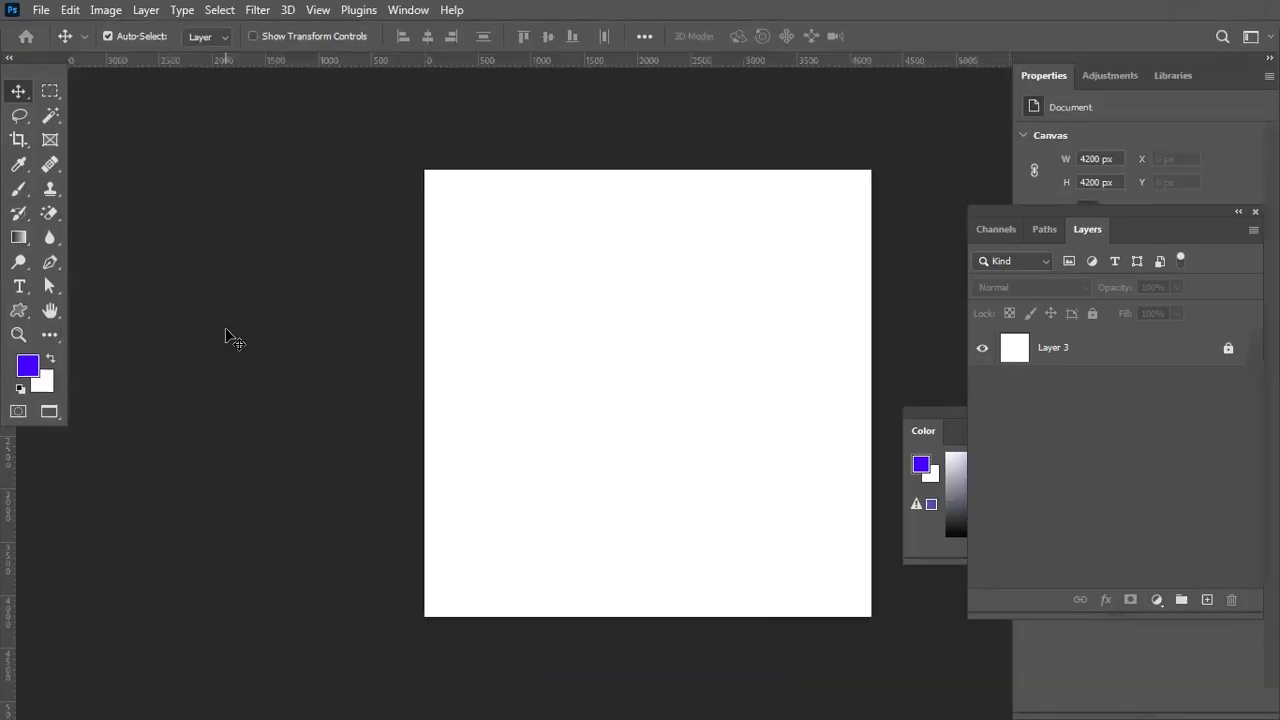
key("f")
key("f")
key("f")
key("f")
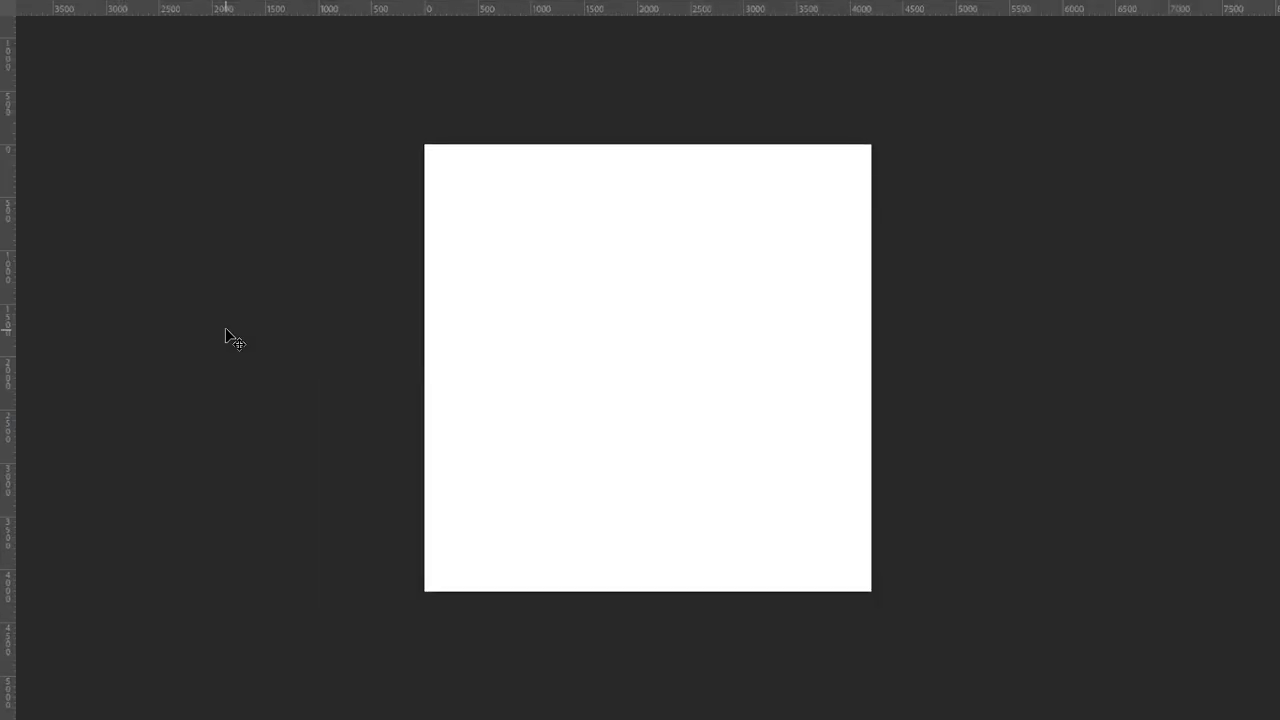
key("f")
key("f")
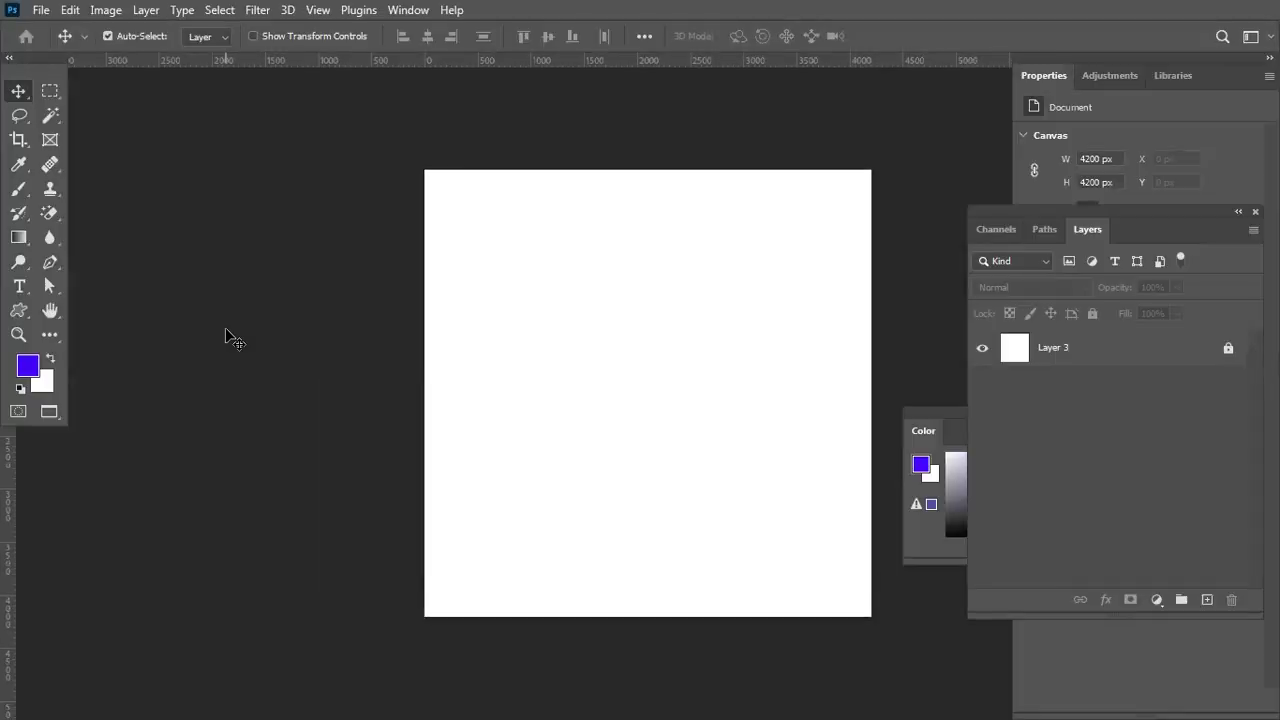
- Switch to Full Screen Mode, return to the standard view, and choose Standard Screen Mode among the screen mode options
left_click(50, 413)
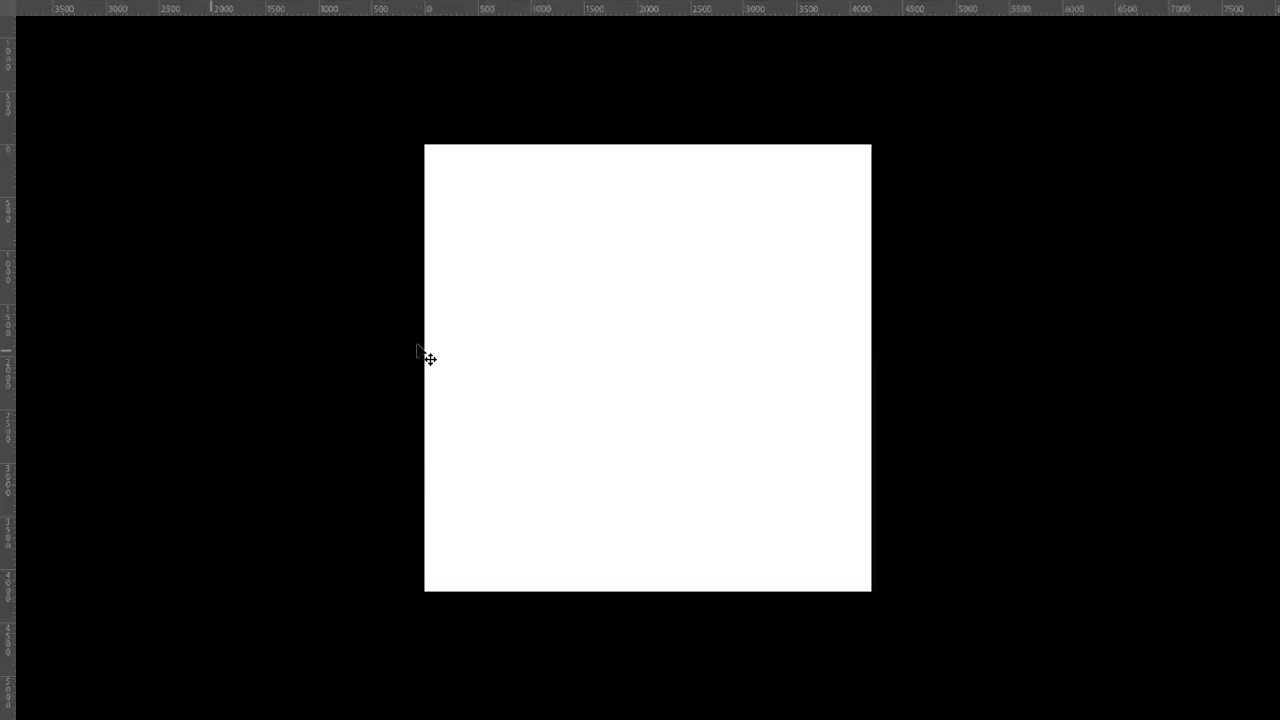
key("f")
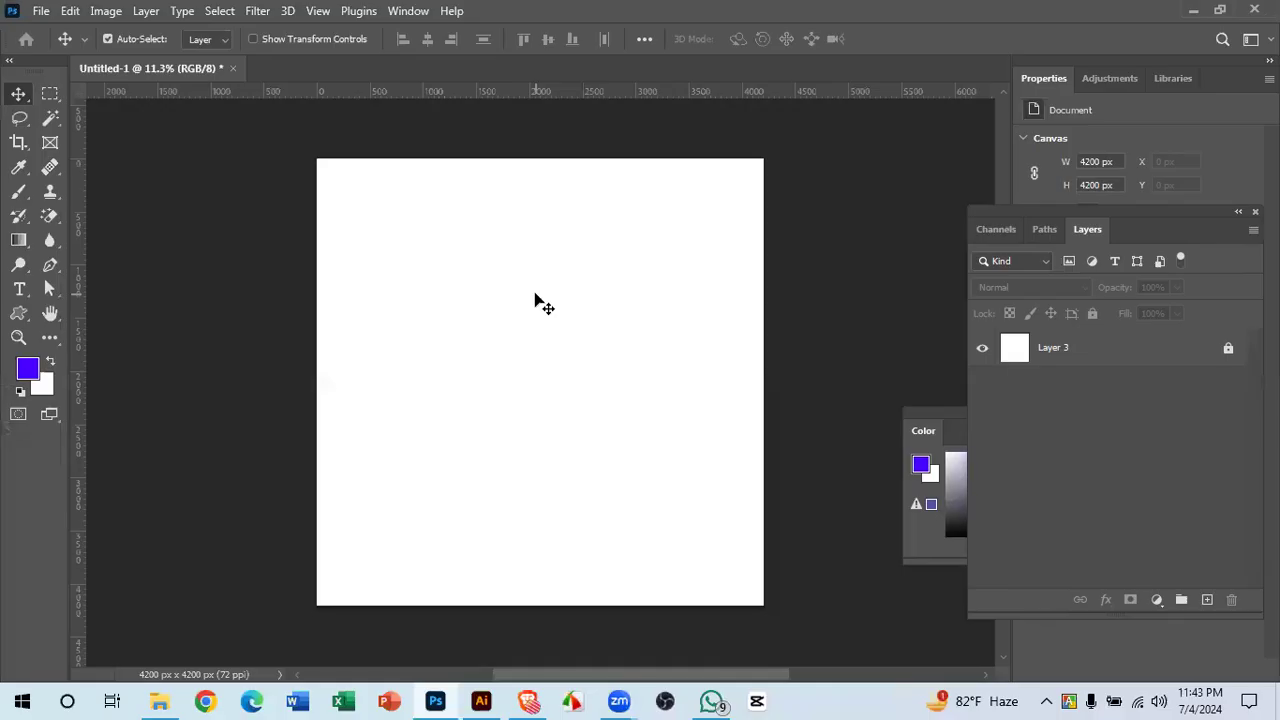
right_click(53, 420)
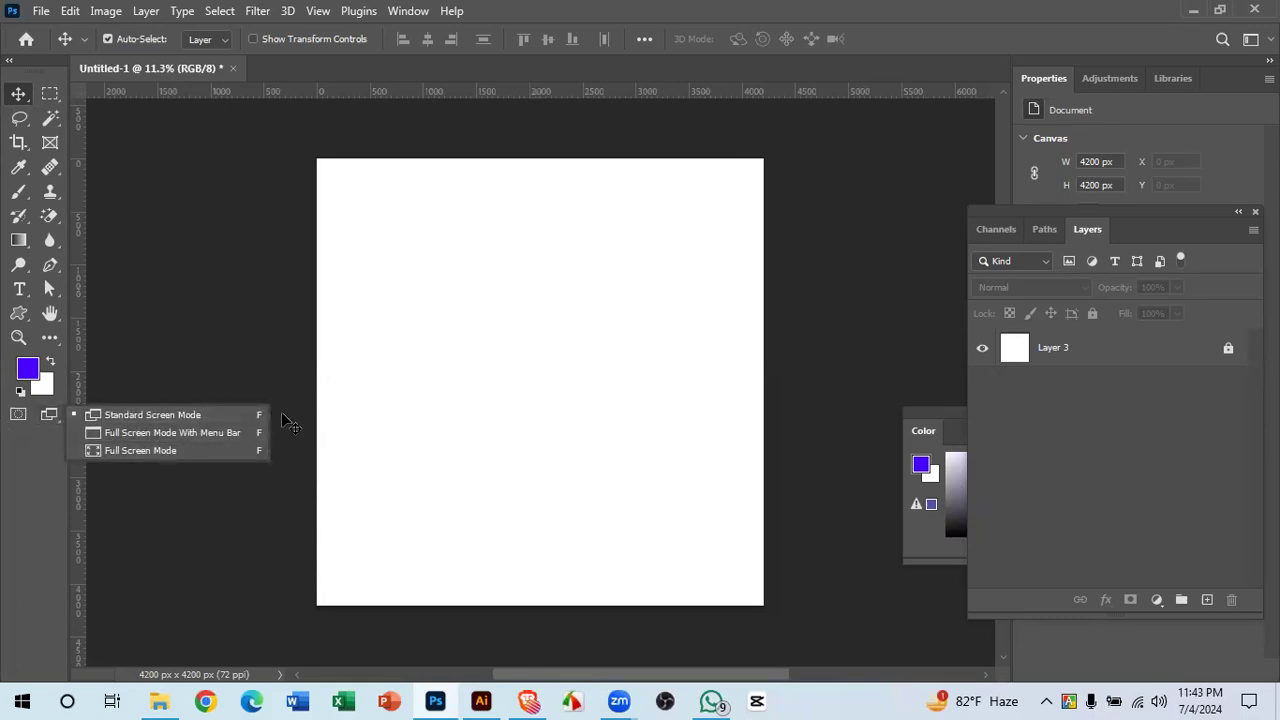
left_click(212, 418)
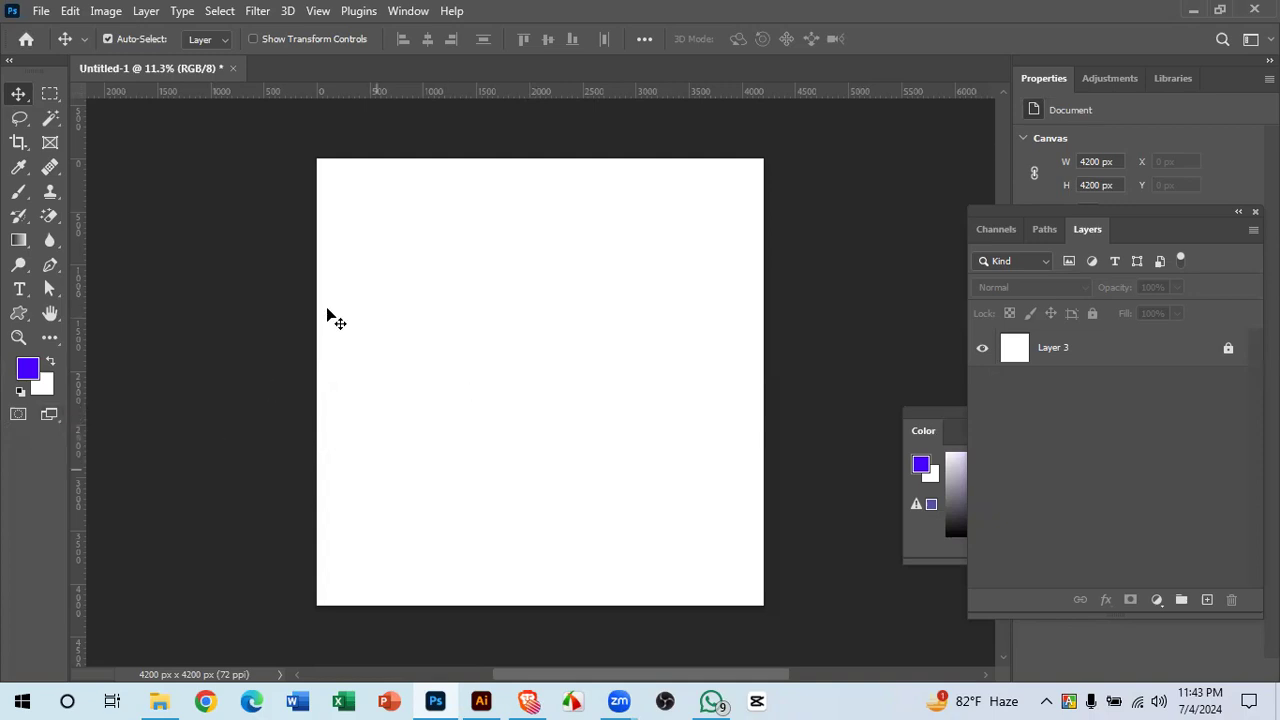
- Advance the screen mode from standard through the menu-bar mode to Full Screen Mode, and exit back to standard
left_click(51, 420)
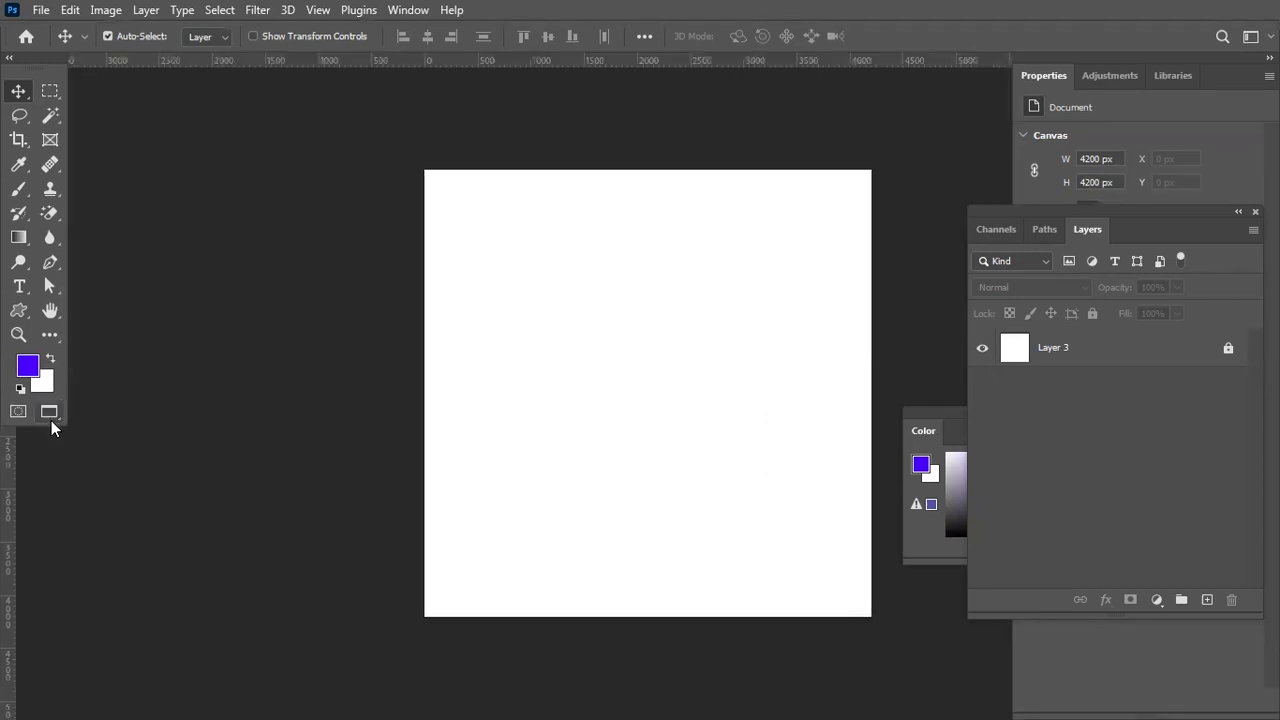
left_click(51, 416)
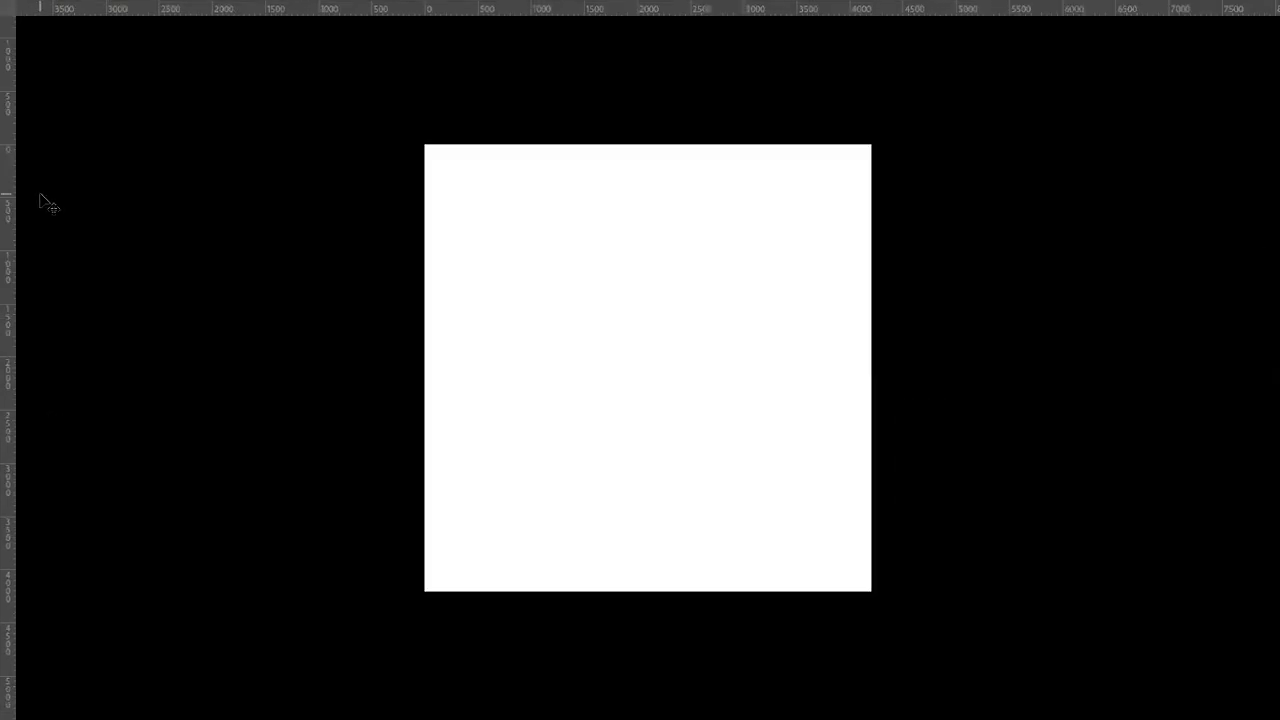
key("Escape")
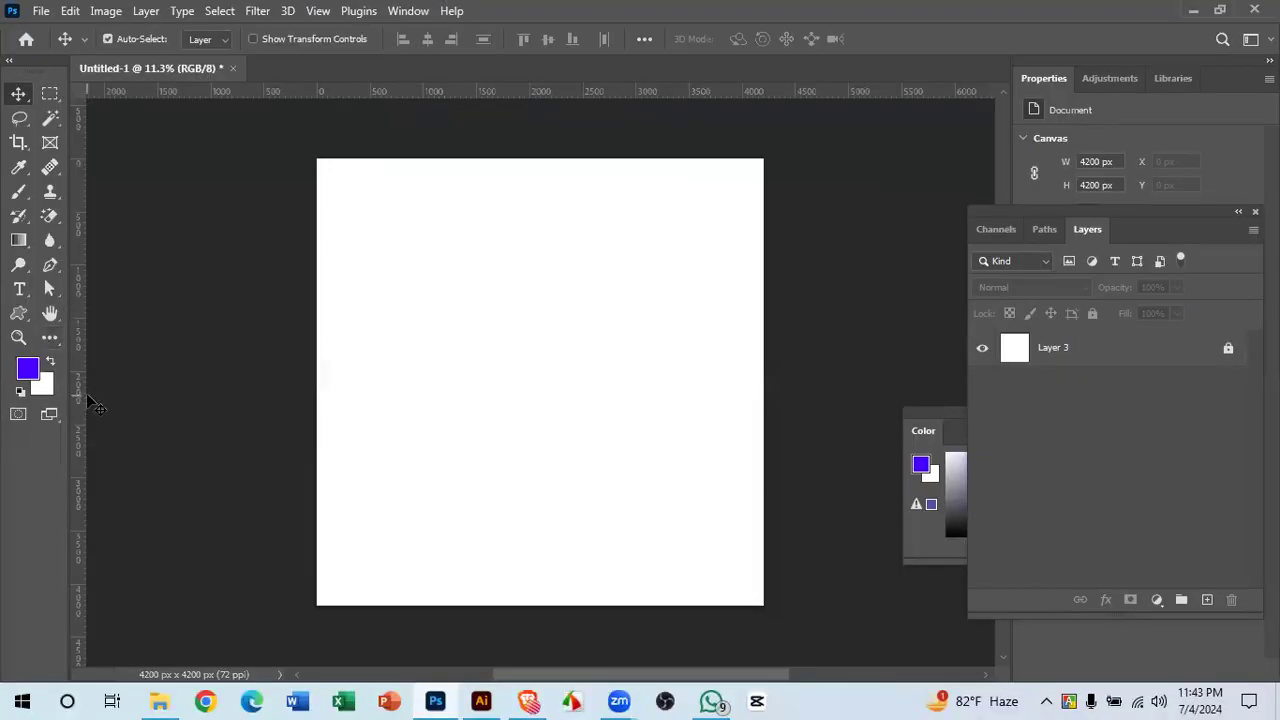
- Cycle to Full Screen Mode, shift the canvas slightly down and left, and return to Standard Screen Mode
key("f")
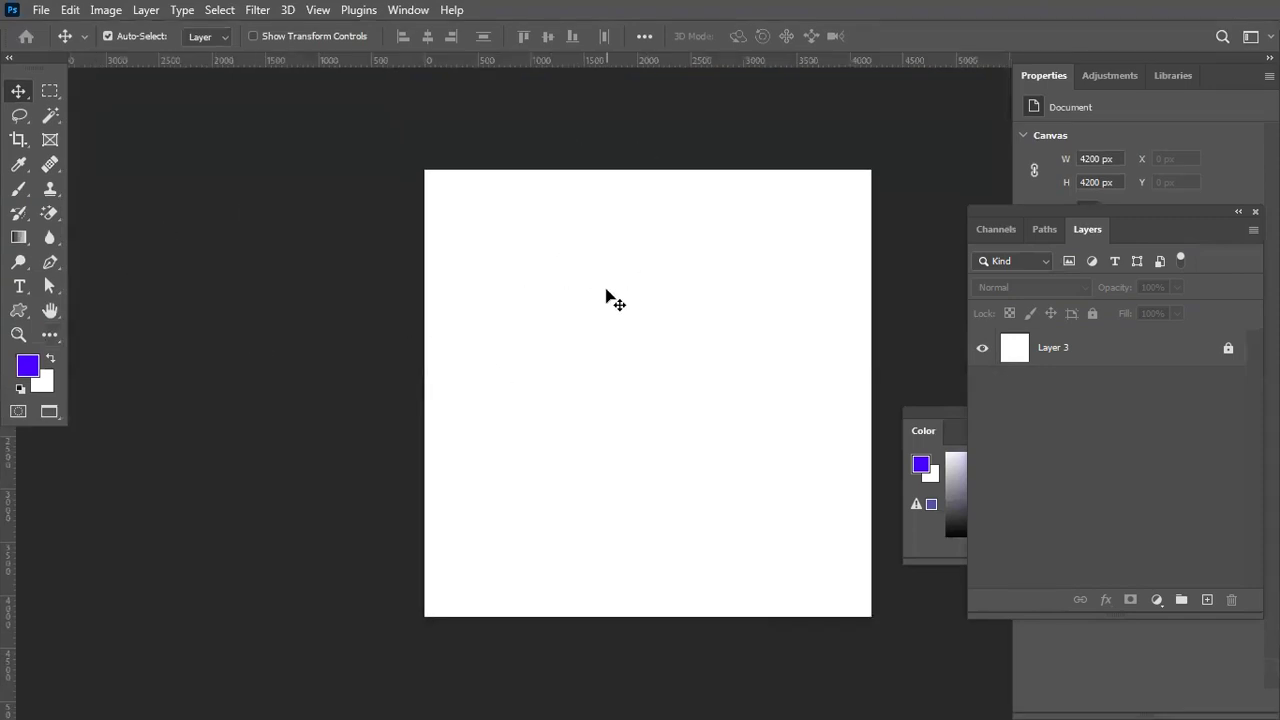
key("f")
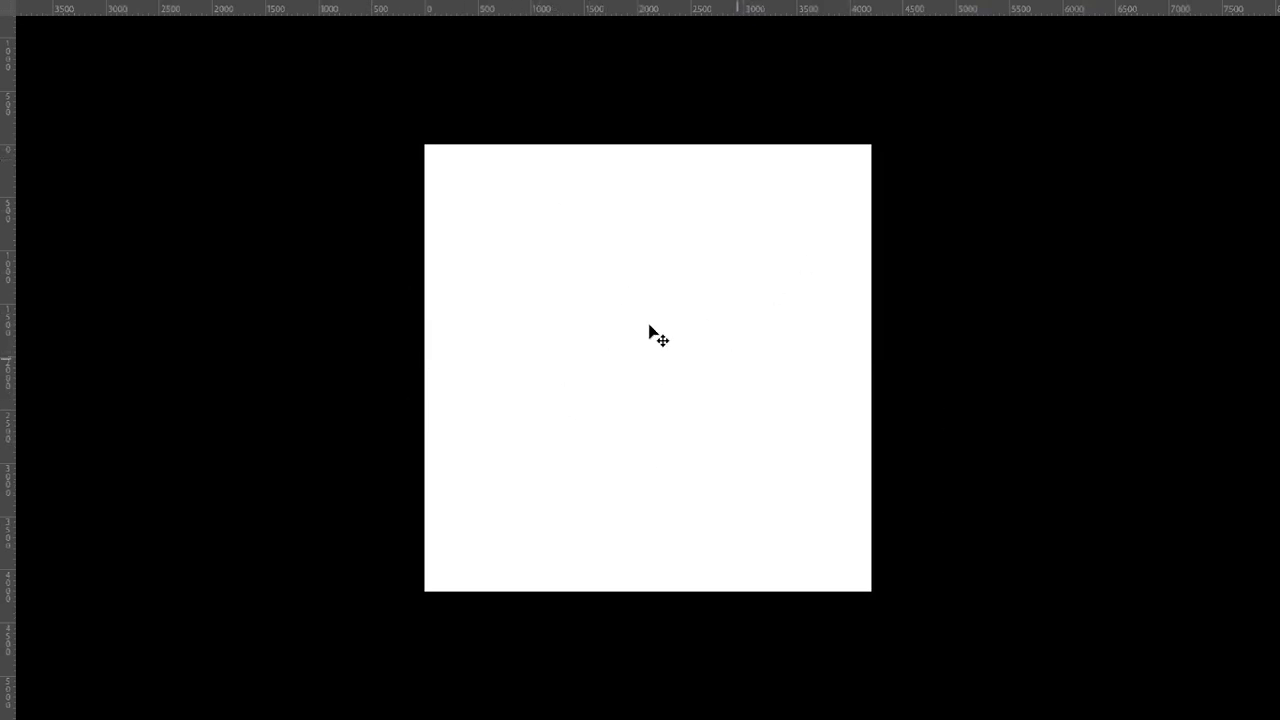
left_click_drag(611, 337, 597, 360)
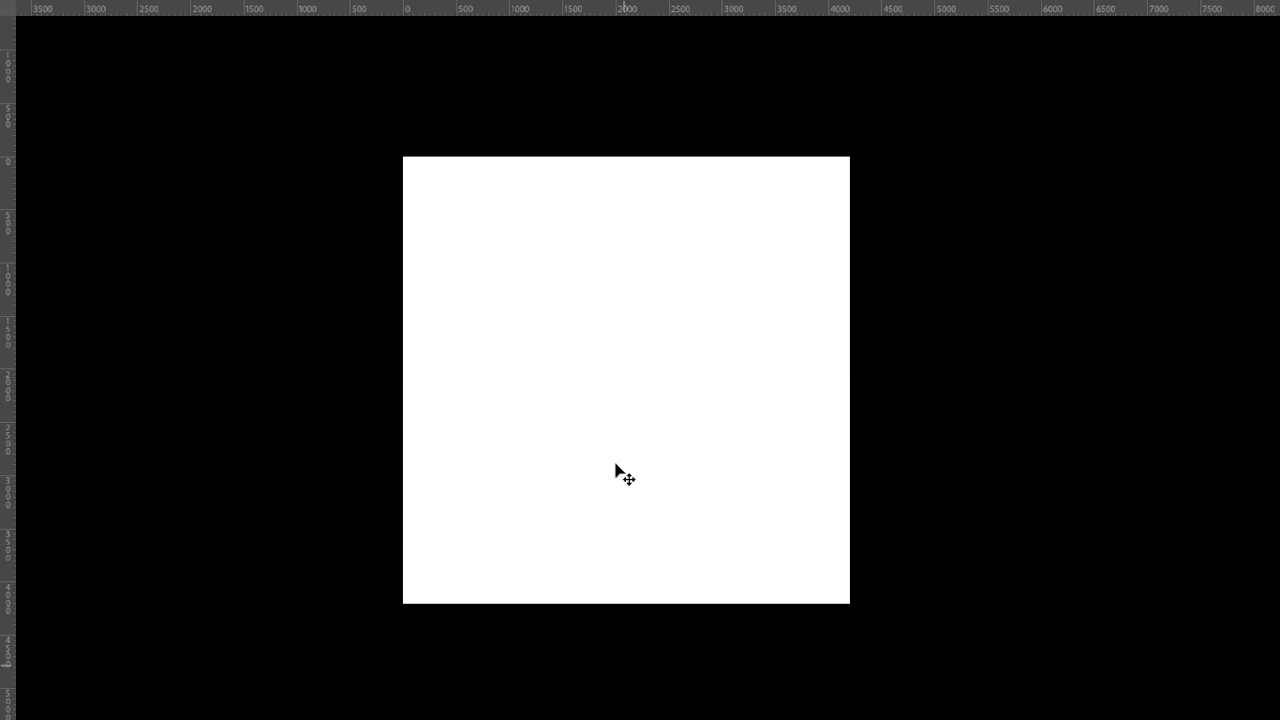
key("f")
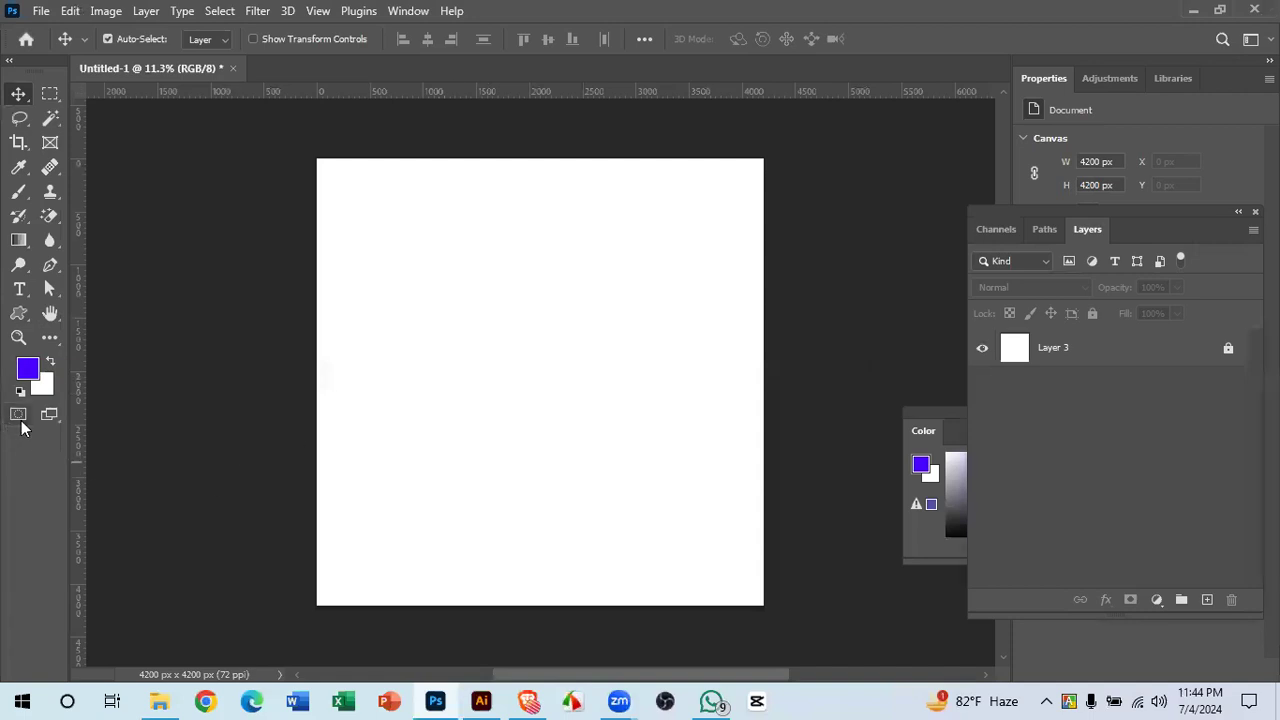